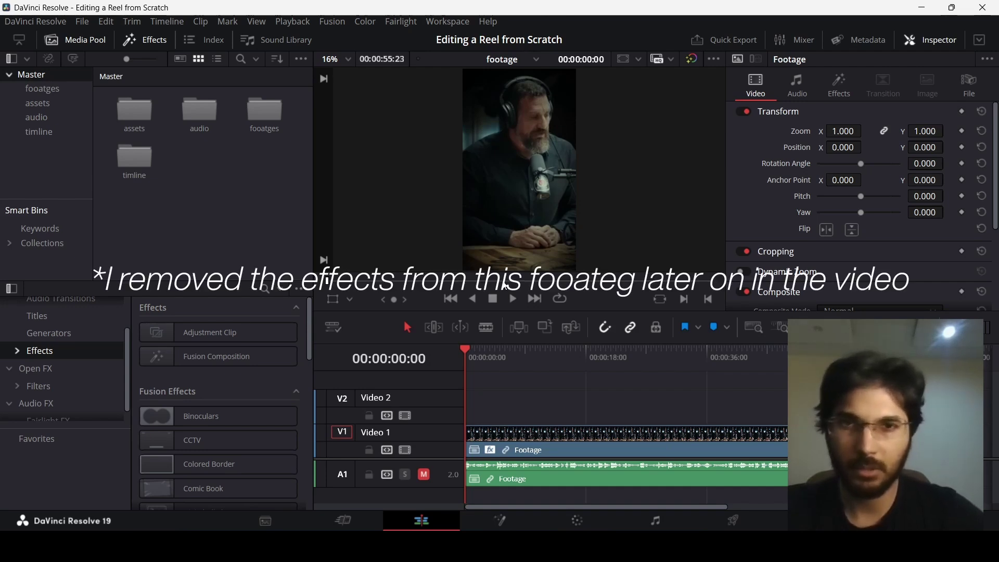
# Step: Switch to the script in Word, view it from its first line, and return to DaVinci Resolve
pyautogui.click(486, 357)
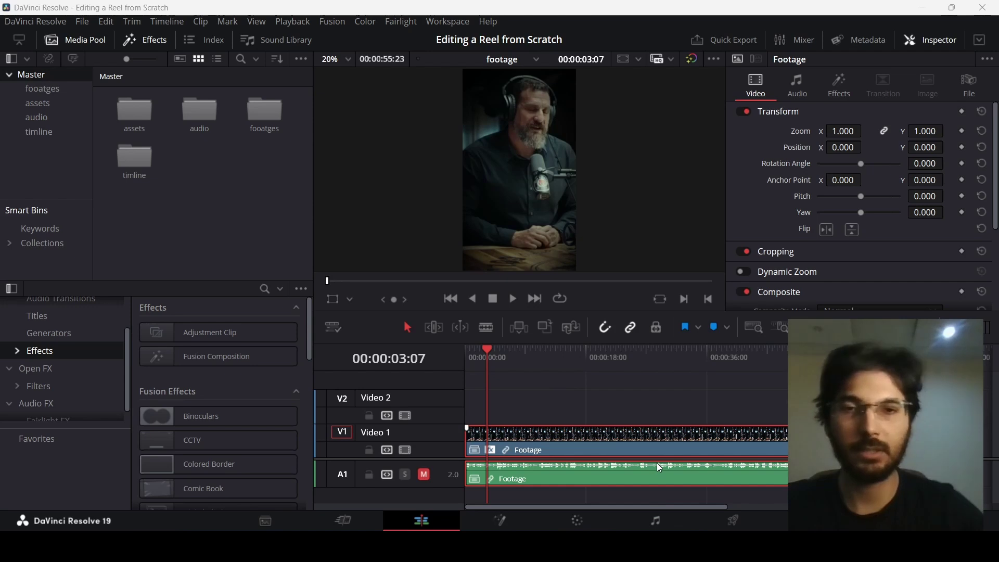
pyautogui.hotkey('alt', 'Tab')
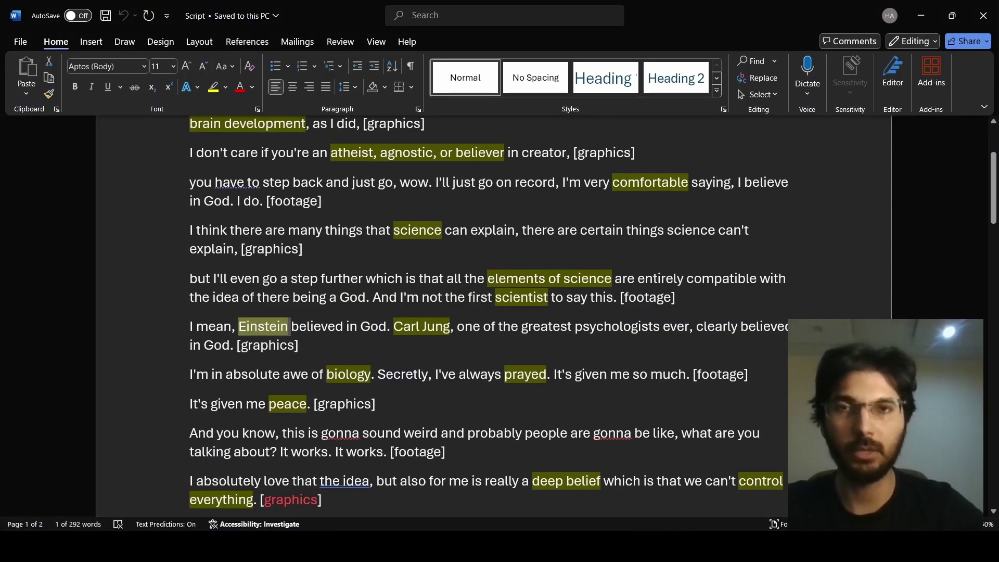
pyautogui.moveTo(995, 230)
pyautogui.mouseDown()
pyautogui.moveTo(995, 204)
pyautogui.moveTo(993, 451)
pyautogui.moveTo(991, 178)
pyautogui.mouseUp()
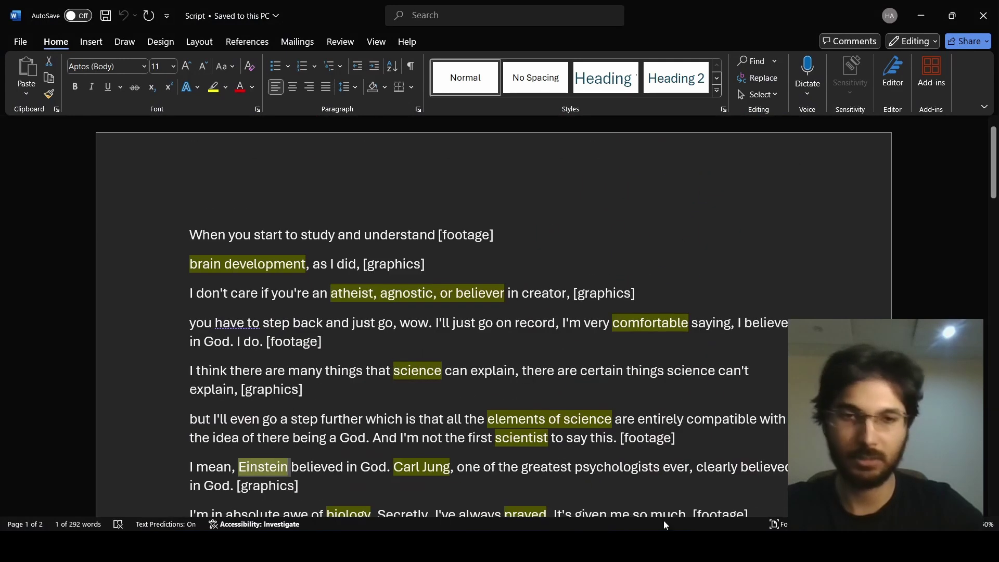
pyautogui.hotkey('alt', 'Tab')
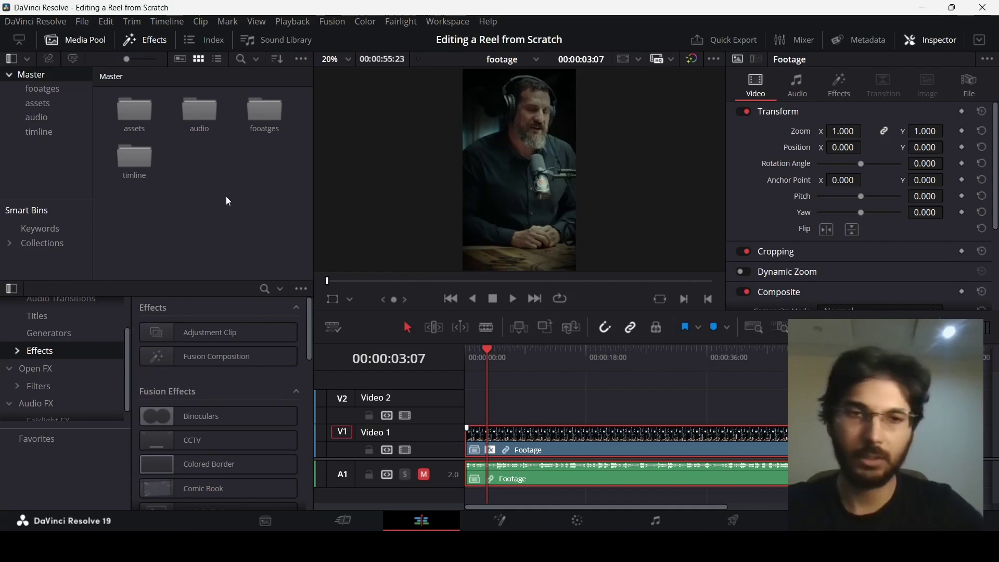
# Step: Correct the spelling of the misnamed "timline" bin by renaming it "timeline"
pyautogui.doubleClick(137, 159)
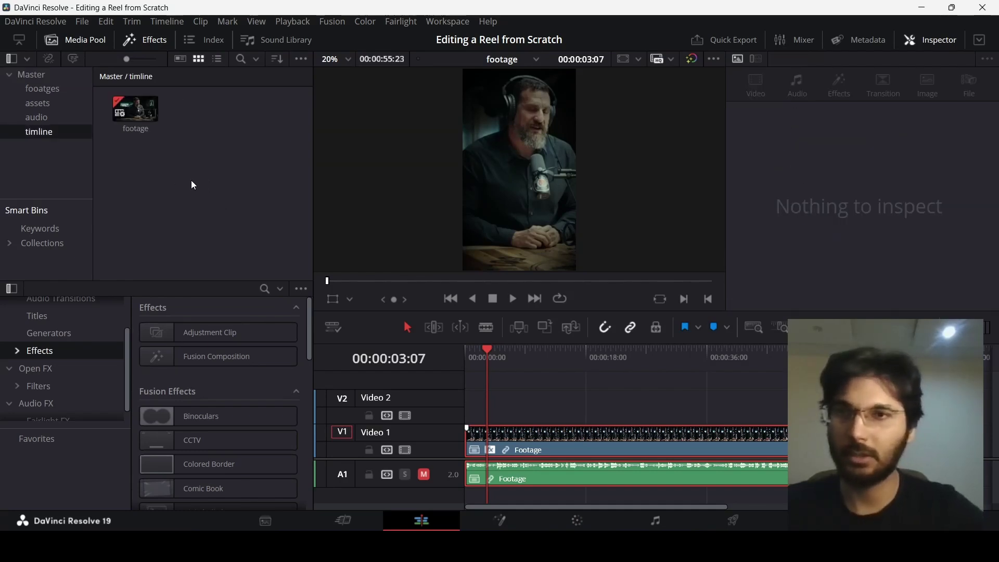
pyautogui.rightClick(43, 130)
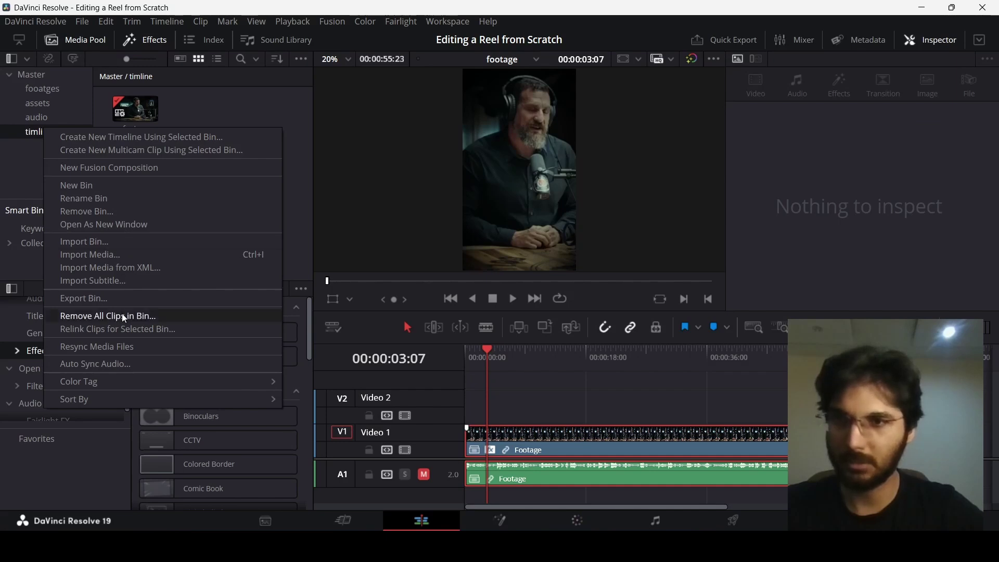
pyautogui.click(104, 198)
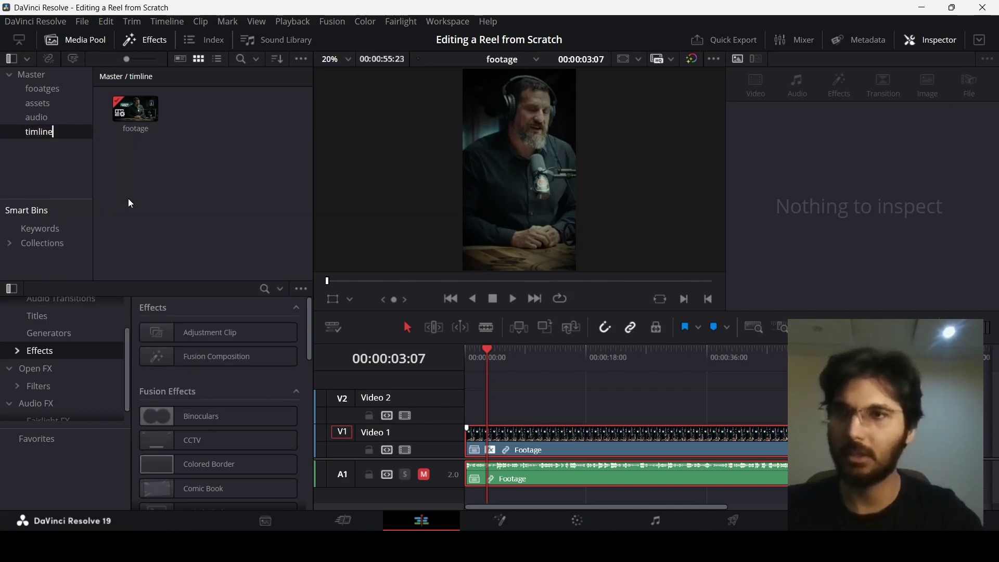
pyautogui.press('Left')
pyautogui.press('Left')
pyautogui.press('Left')
pyautogui.press('Left')
pyautogui.write('e')
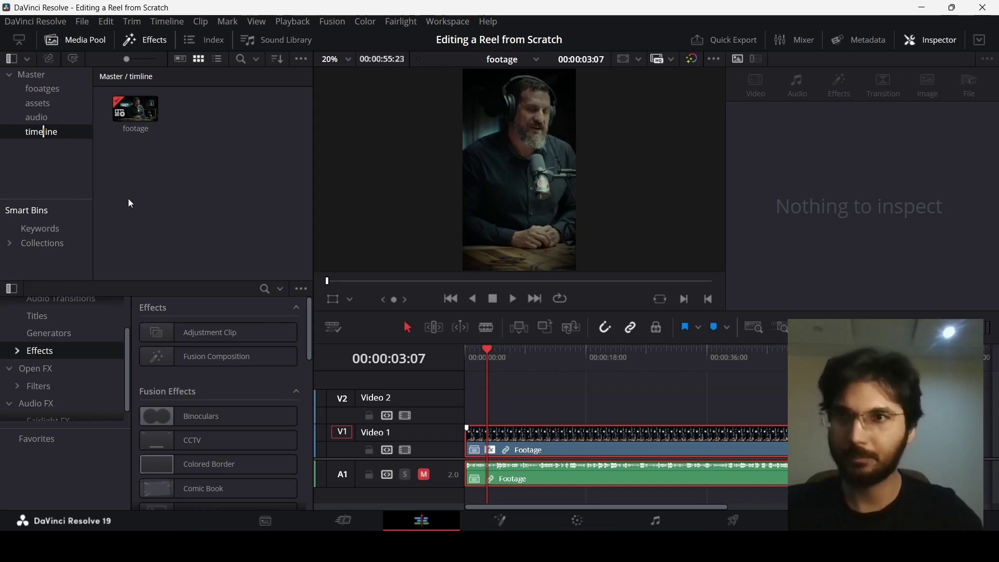
pyautogui.press('Return')
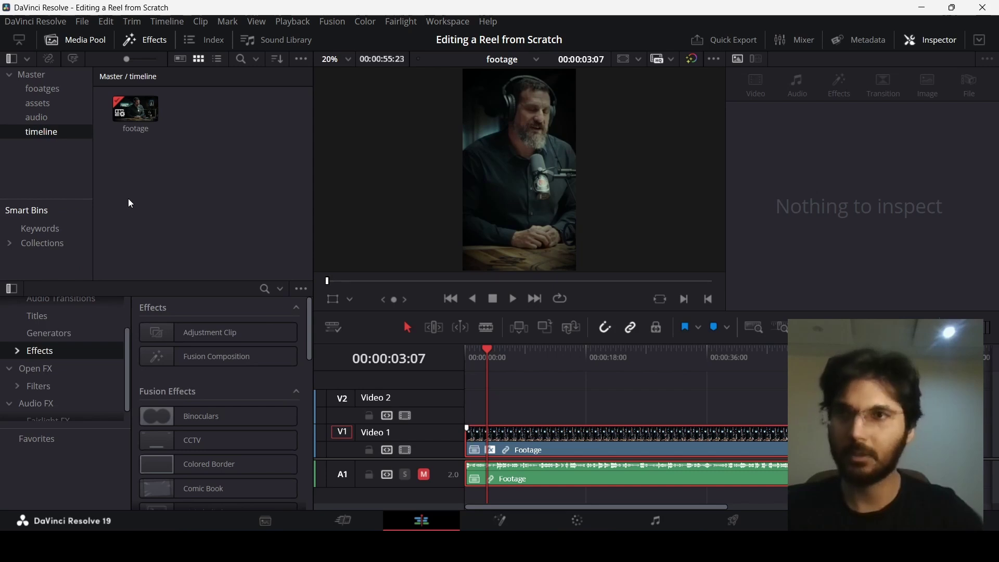
# Step: Begin a new timeline in the timeline bin and name it "main Timeline"
pyautogui.rightClick(205, 138)
pyautogui.moveTo(264, 150)
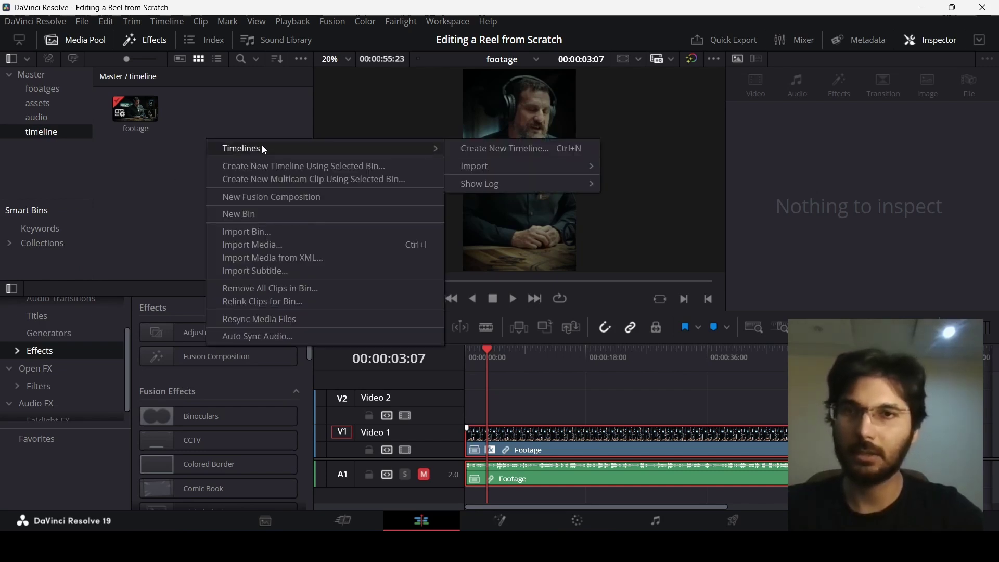
pyautogui.click(466, 151)
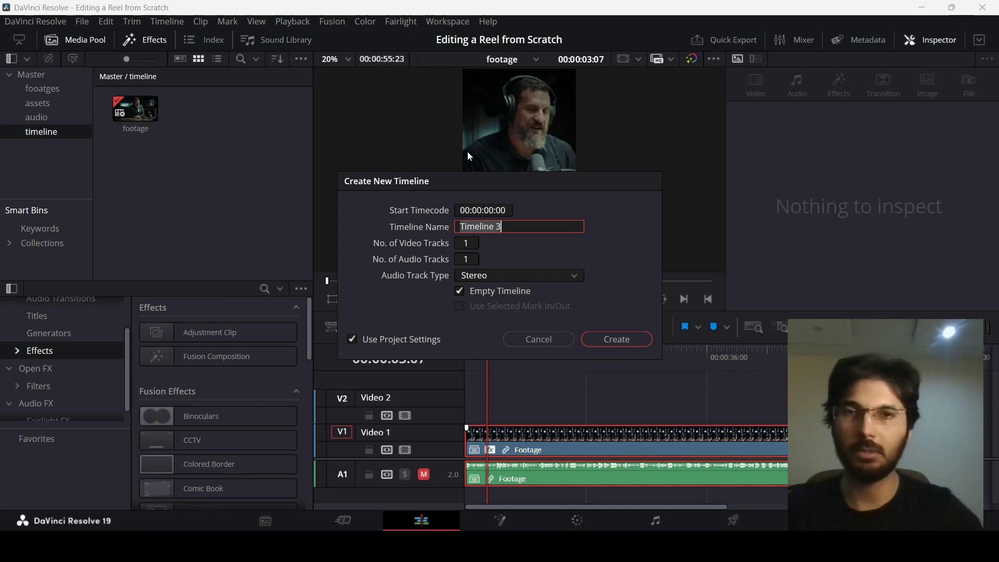
pyautogui.press('Right')
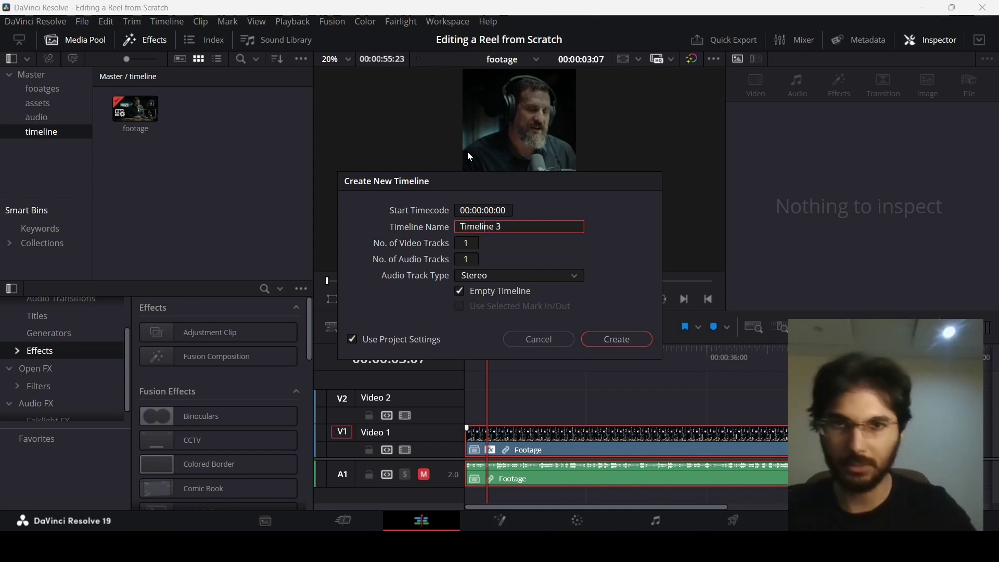
pyautogui.press('Home')
pyautogui.write('main')
pyautogui.press('End')
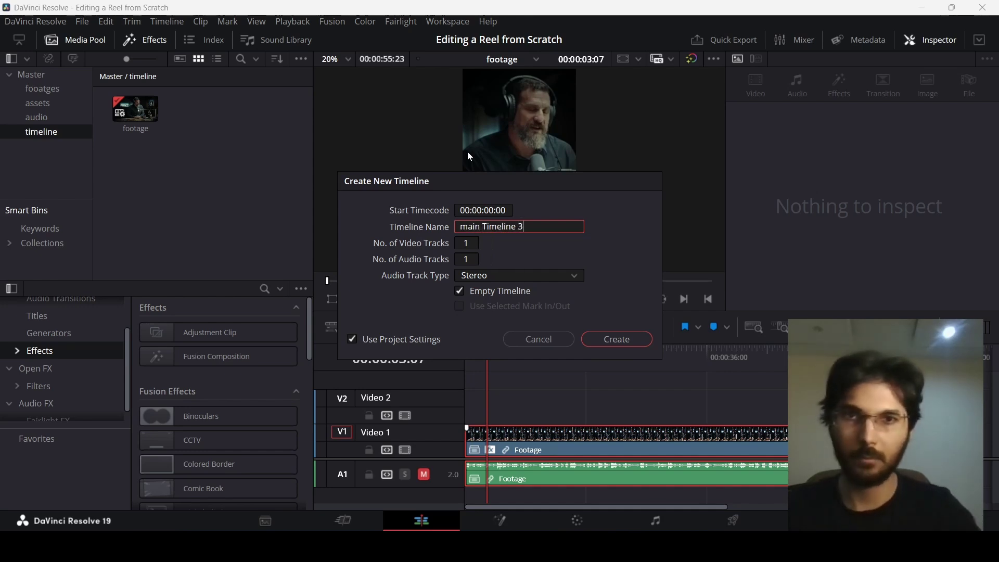
pyautogui.press('BackSpace')
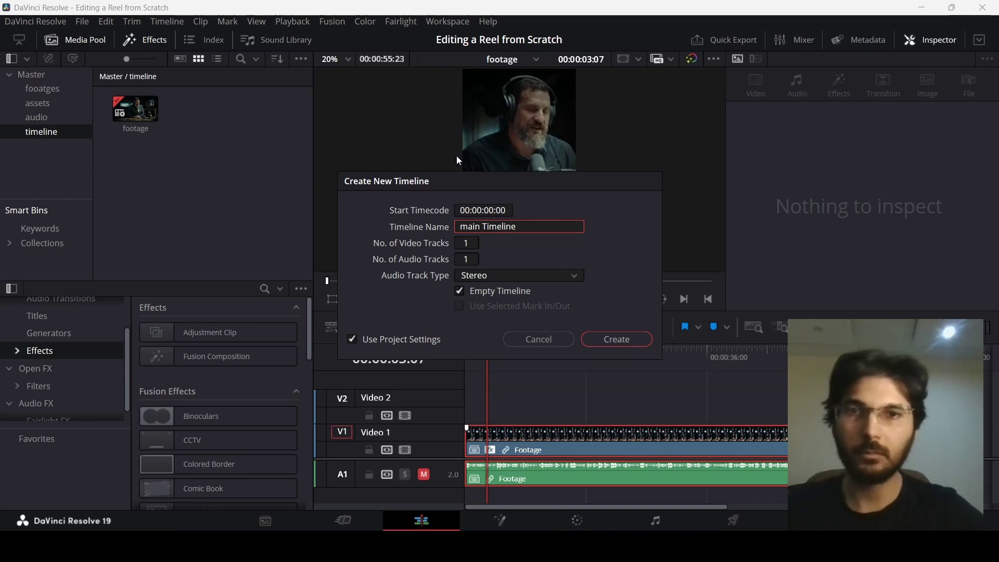
# Step: Replace the project settings with a custom vertical 1080 x 1920 HD format and create the timeline
pyautogui.click(399, 340)
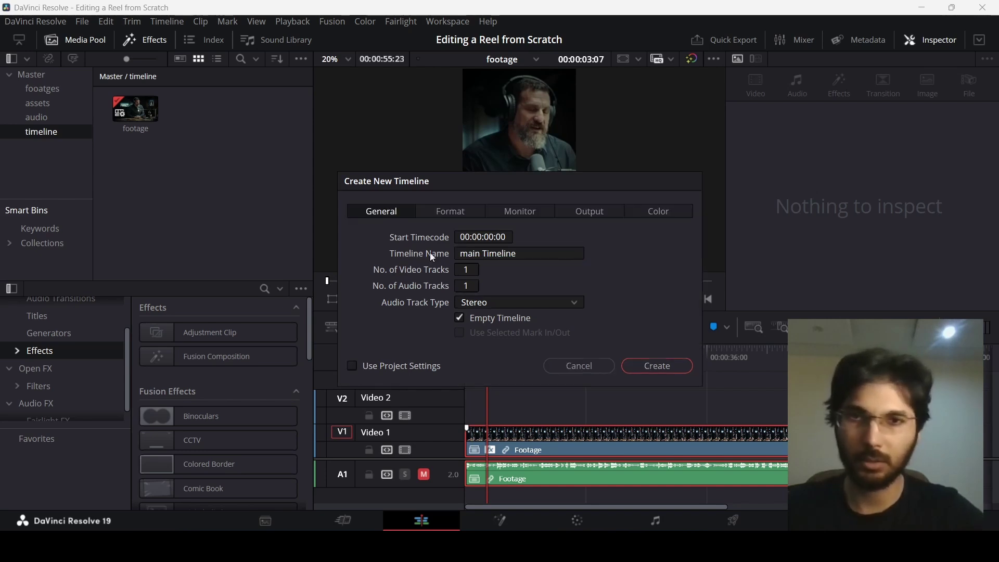
pyautogui.click(454, 208)
pyautogui.click(496, 270)
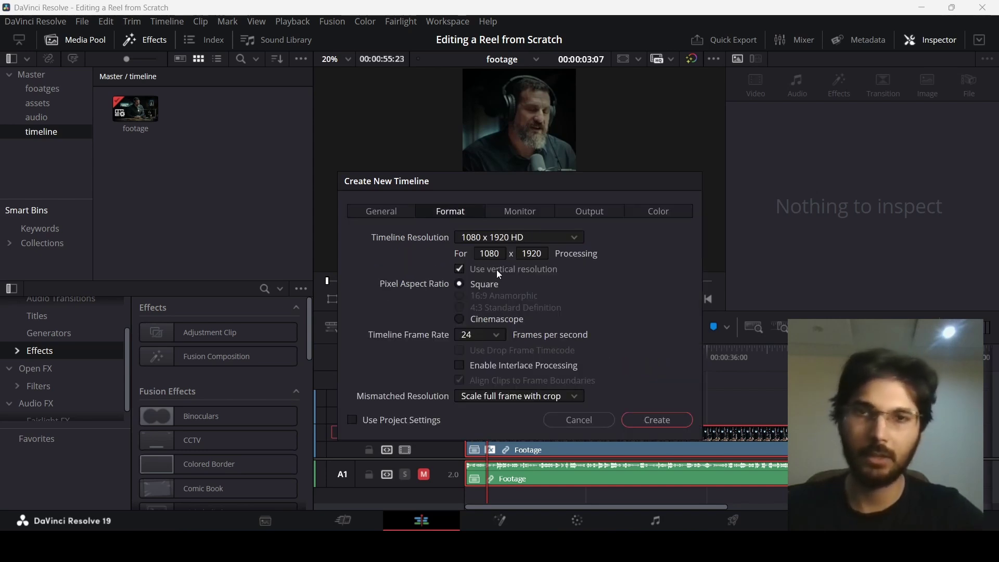
pyautogui.click(645, 417)
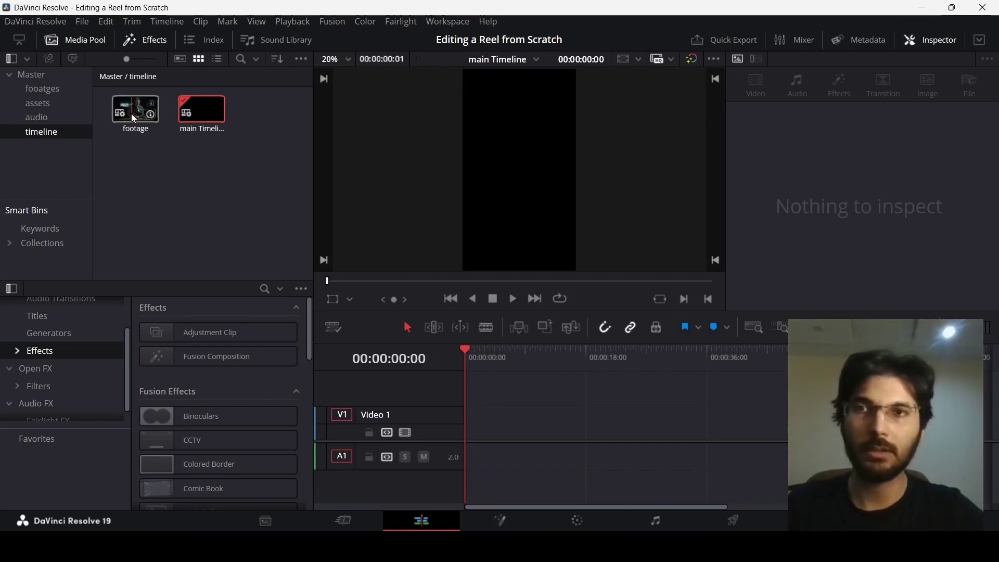
# Step: Place the footage timeline as a nested clip on Video 1 of the main timeline, starting at 00:00:00:00
pyautogui.moveTo(131, 113); pyautogui.dragTo(498, 440)
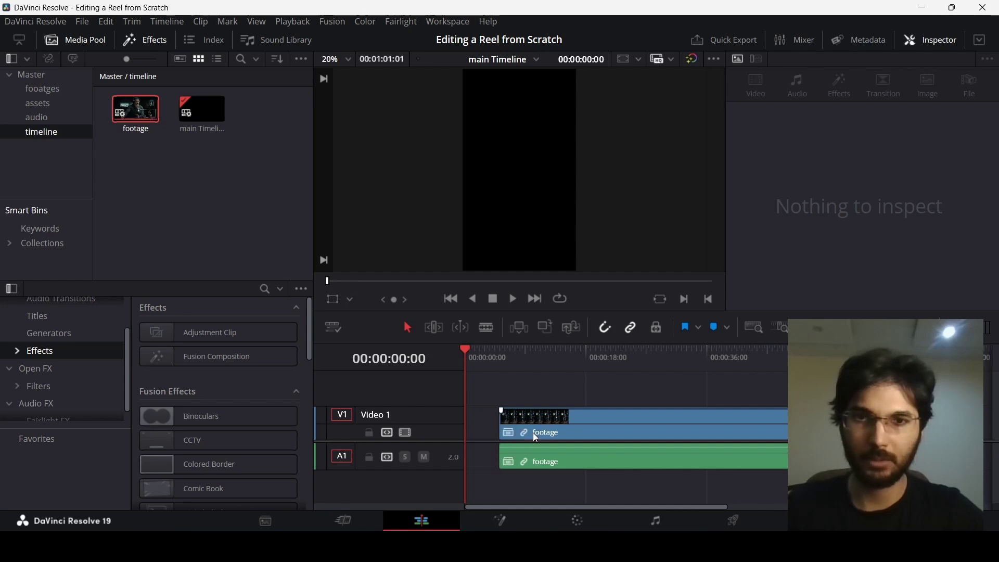
pyautogui.moveTo(569, 424); pyautogui.dragTo(541, 423)
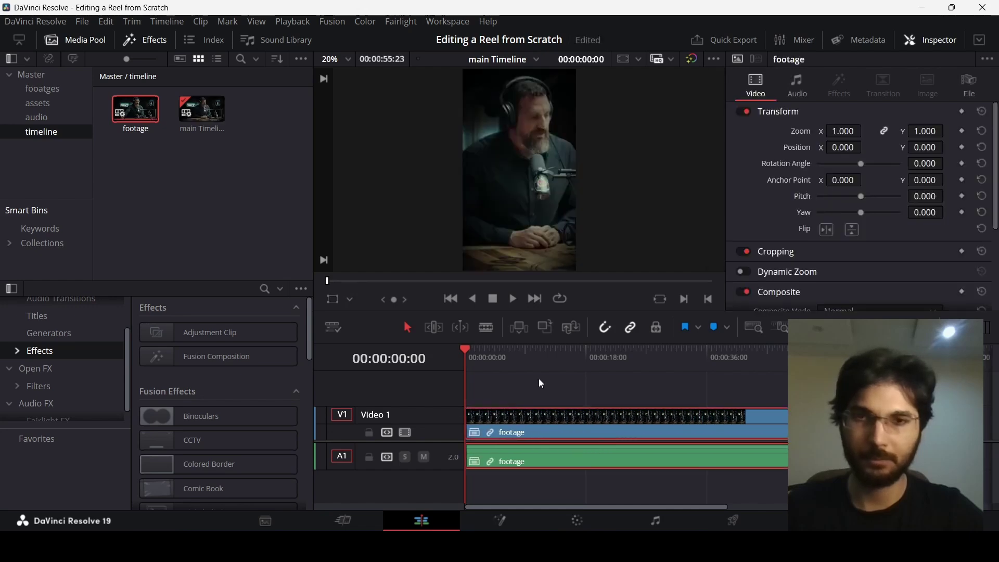
pyautogui.click(540, 379)
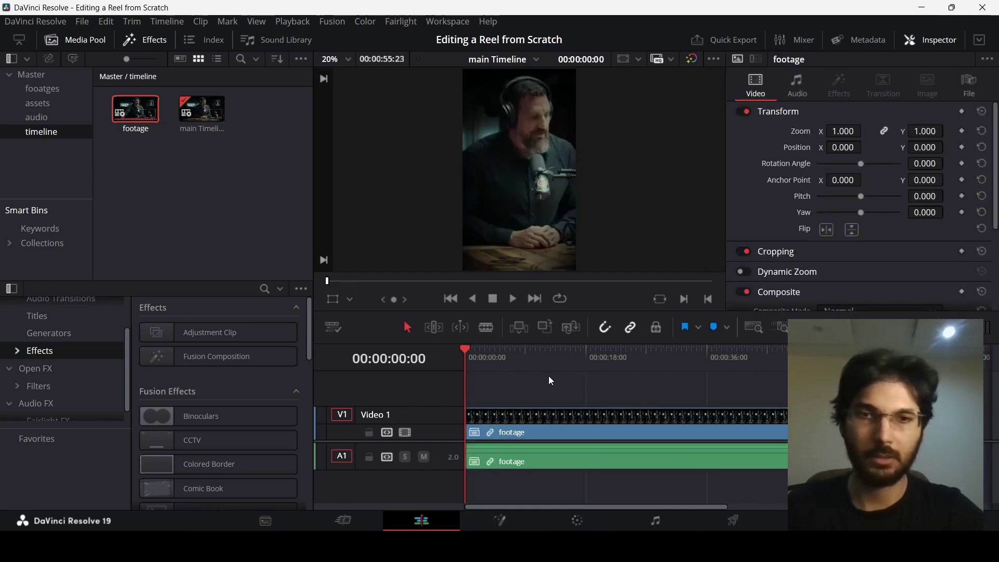
# Step: Play the opening of the main timeline with audio track A1 muted and unmuted to check its sound
pyautogui.click(424, 457)
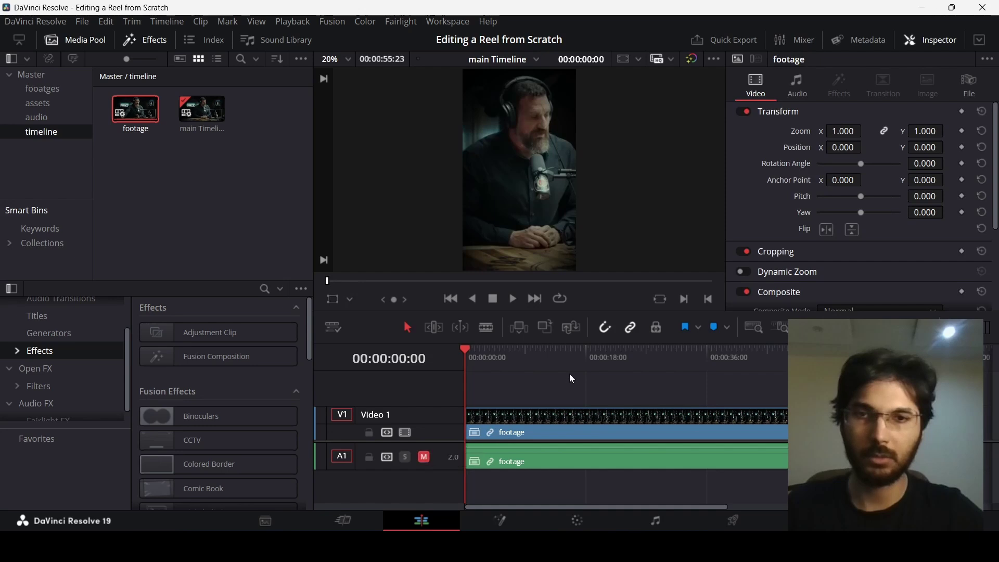
pyautogui.press('space')
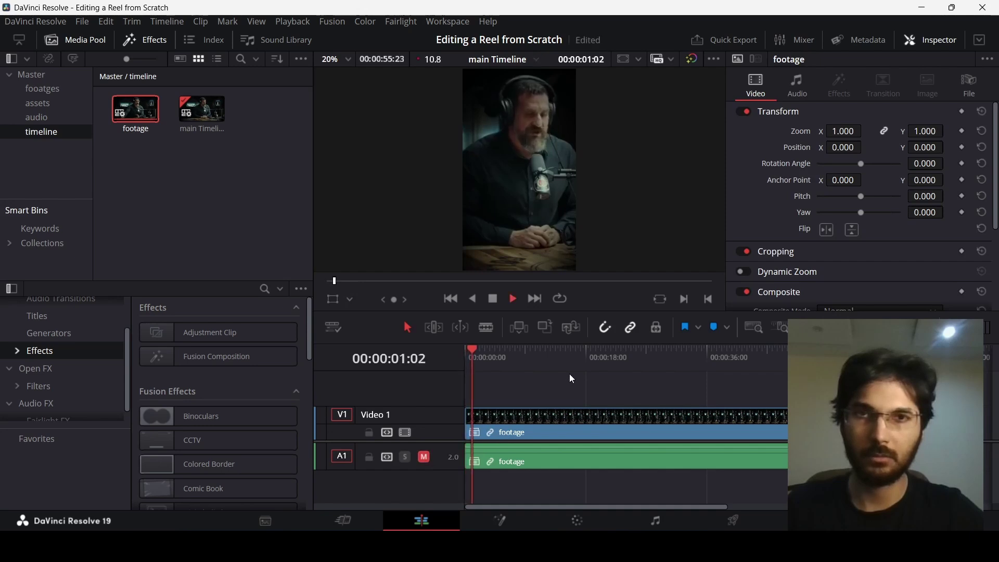
pyautogui.press('space')
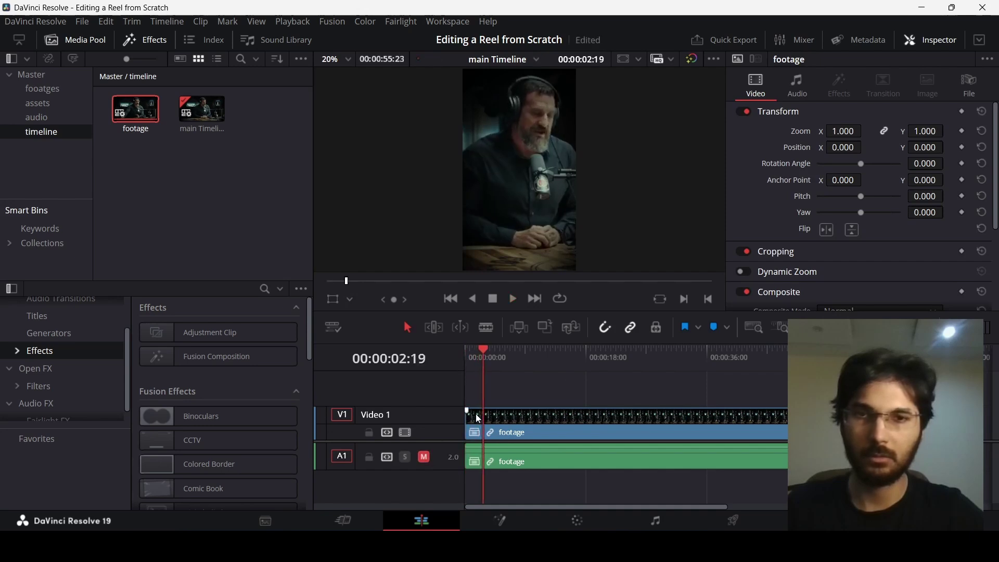
pyautogui.click(424, 458)
pyautogui.press('Home')
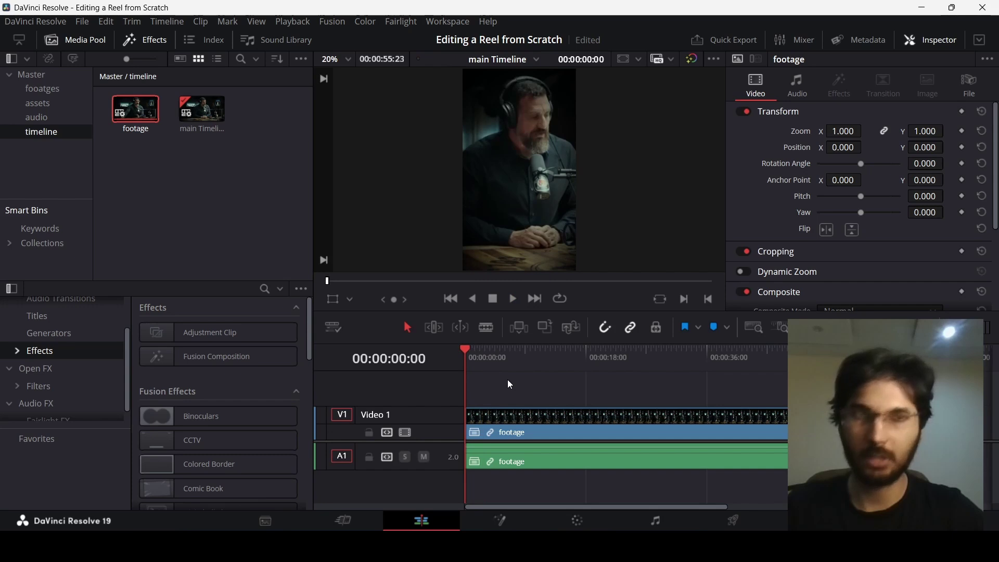
pyautogui.press('space')
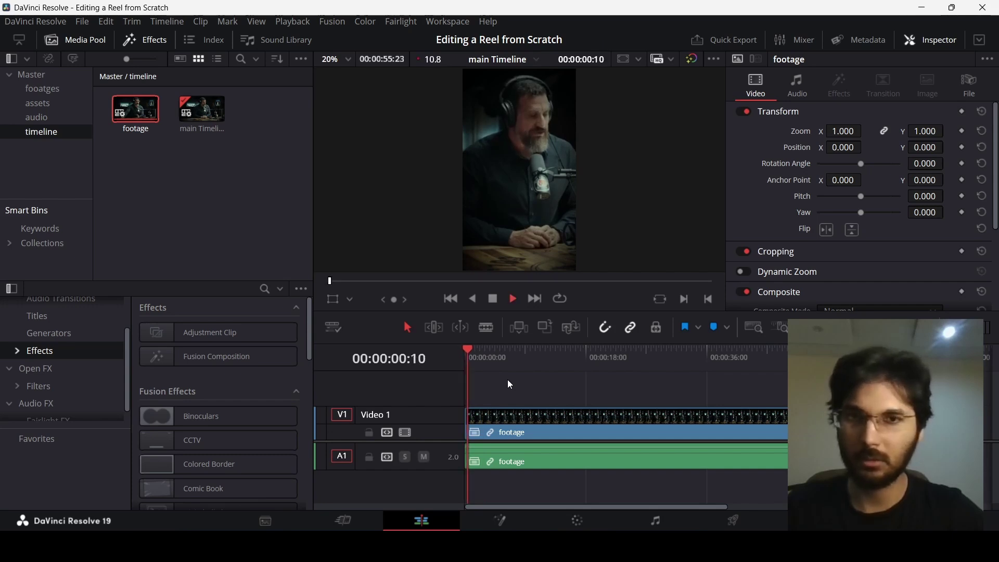
pyautogui.press('space')
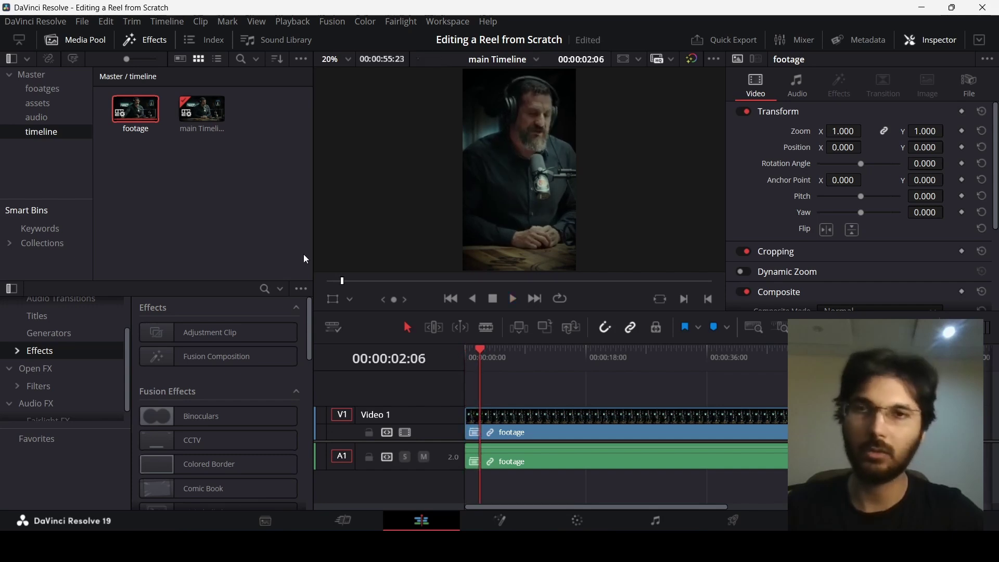
# Step: Unmute audio track A1 inside the footage timeline, then check the sound by playing the start of the main timeline
pyautogui.doubleClick(133, 110)
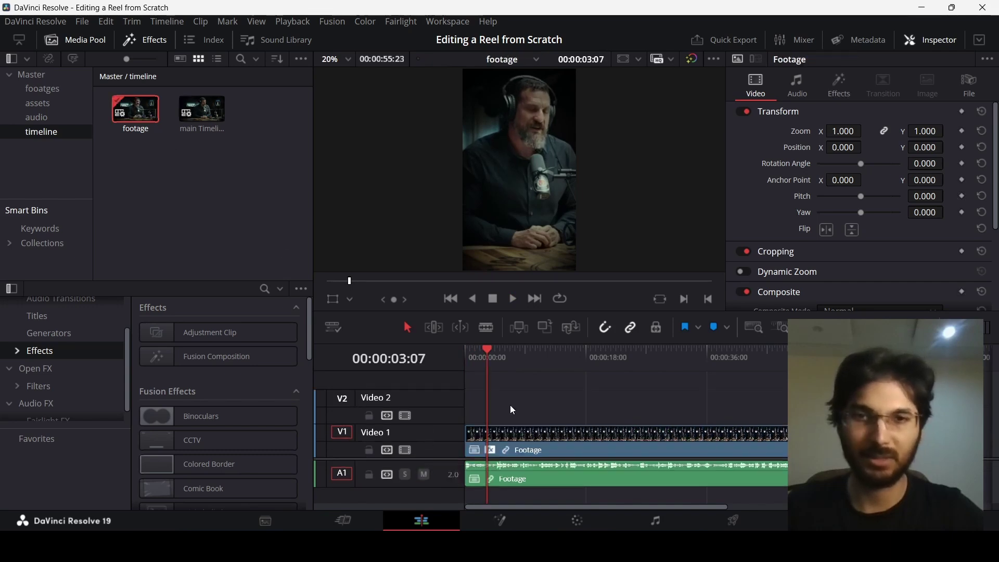
pyautogui.moveTo(481, 355); pyautogui.dragTo(465, 355)
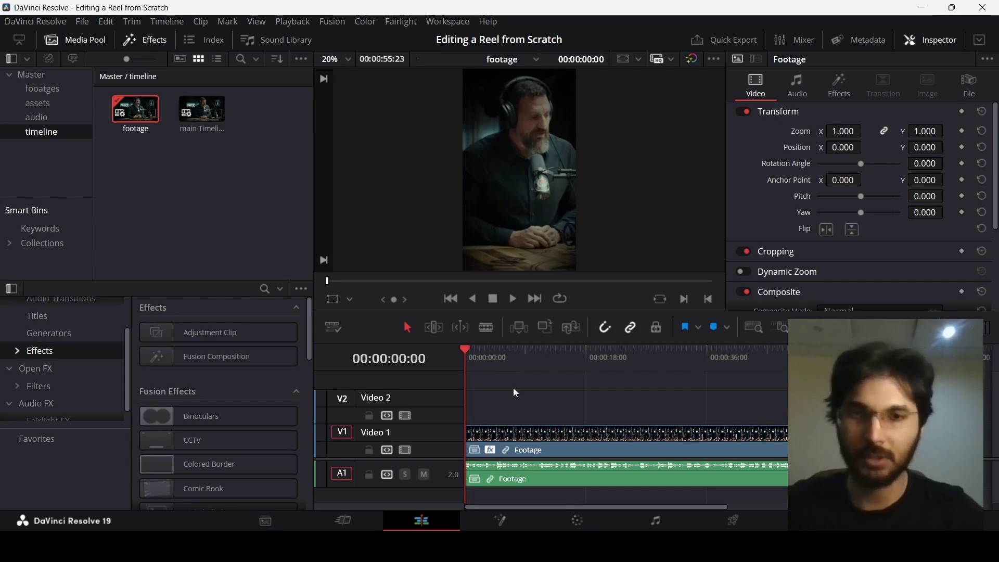
pyautogui.doubleClick(208, 115)
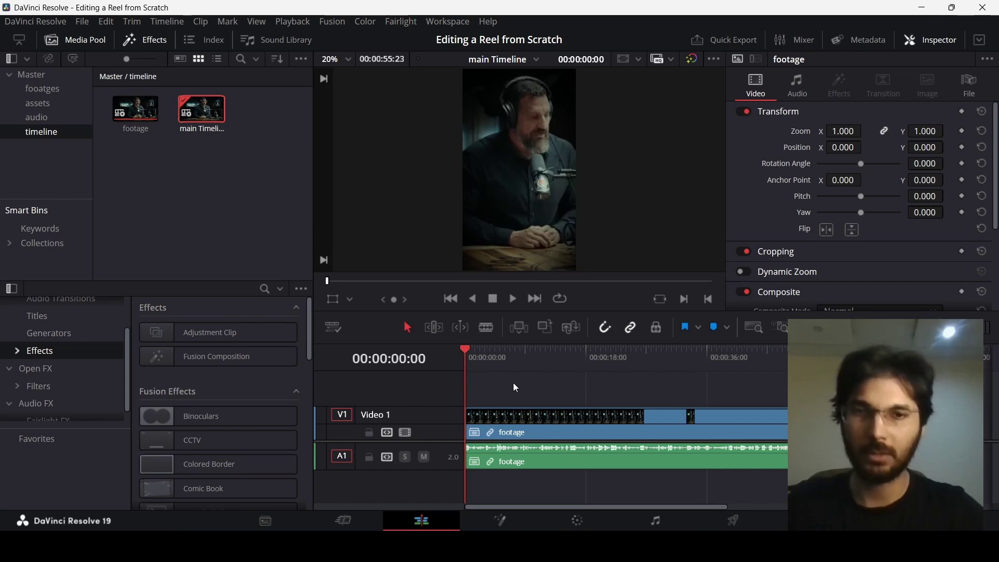
pyautogui.press('space')
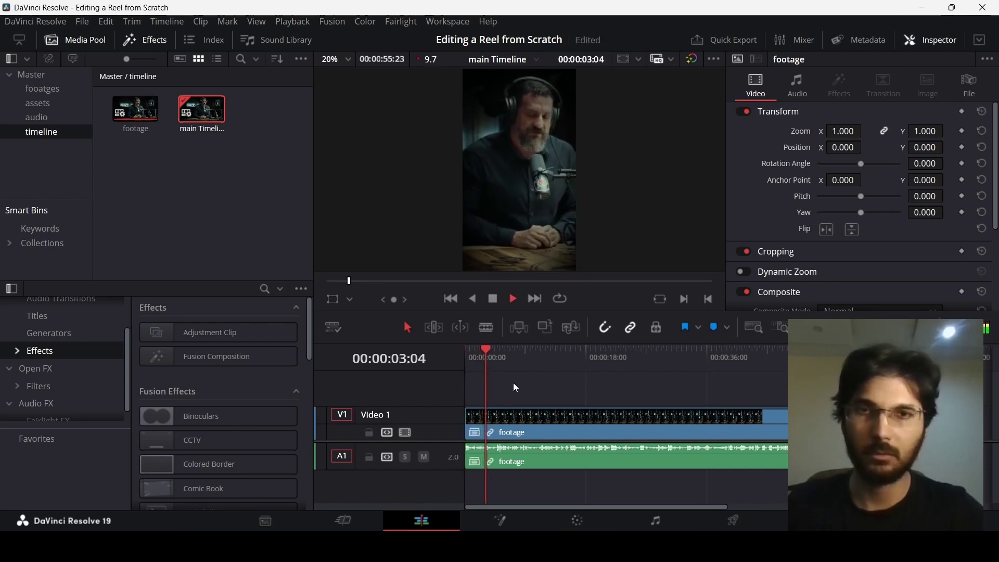
pyautogui.press('space')
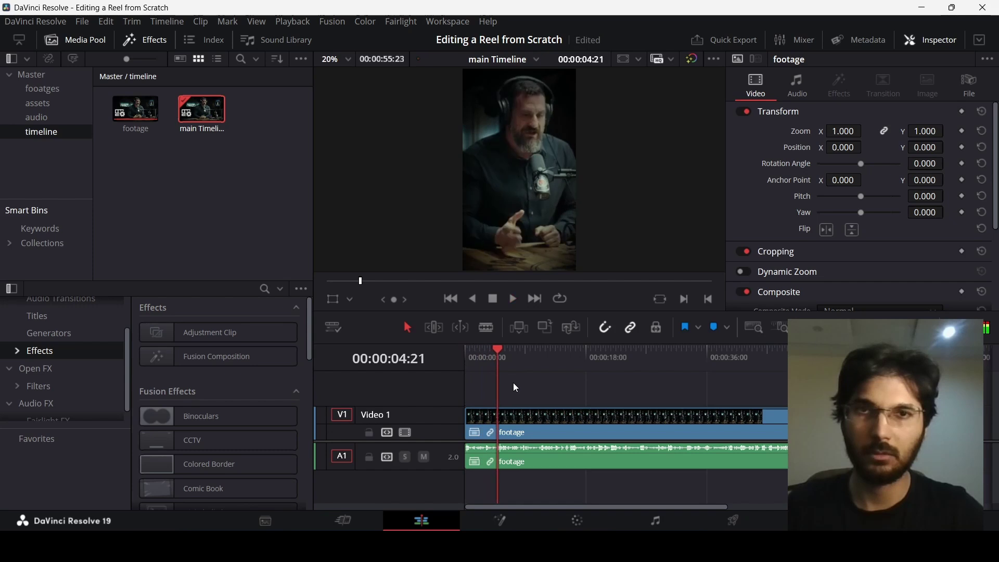
pyautogui.press('Home')
# Step: Switch to the Word script and select its first line, "When you start to study and understand [footage]"
pyautogui.hotkey('alt', 'Tab')
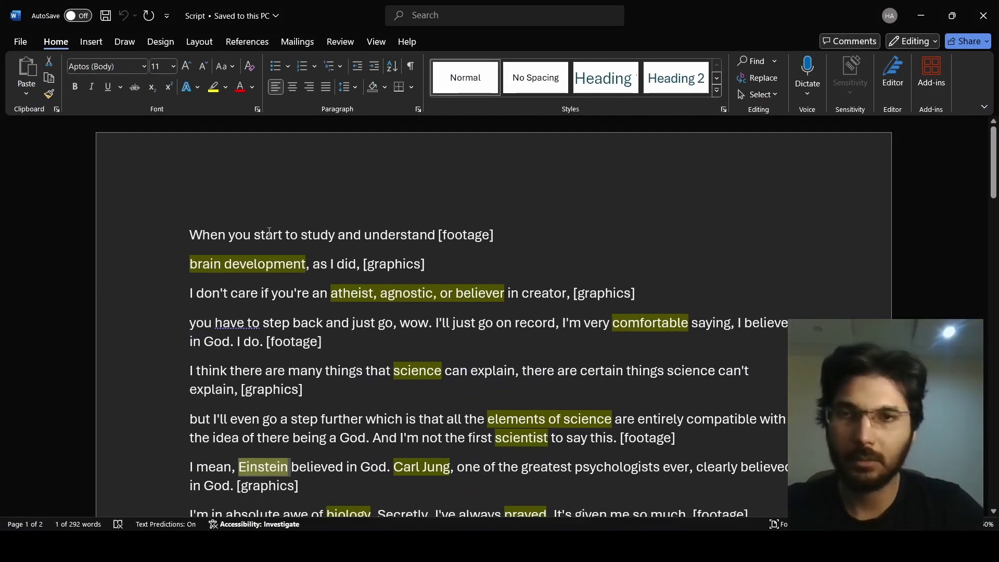
pyautogui.moveTo(193, 230); pyautogui.dragTo(499, 235)
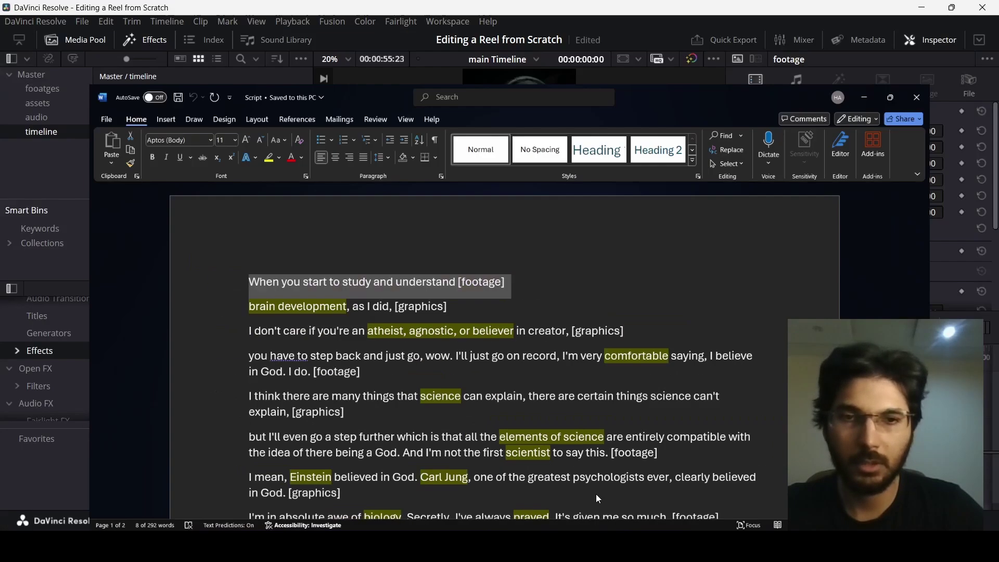
# Step: Return to DaVinci Resolve, play the main timeline from the start and park the playhead at 00:00:02:23, where the first script line ends
pyautogui.scroll(2, 504, 375)
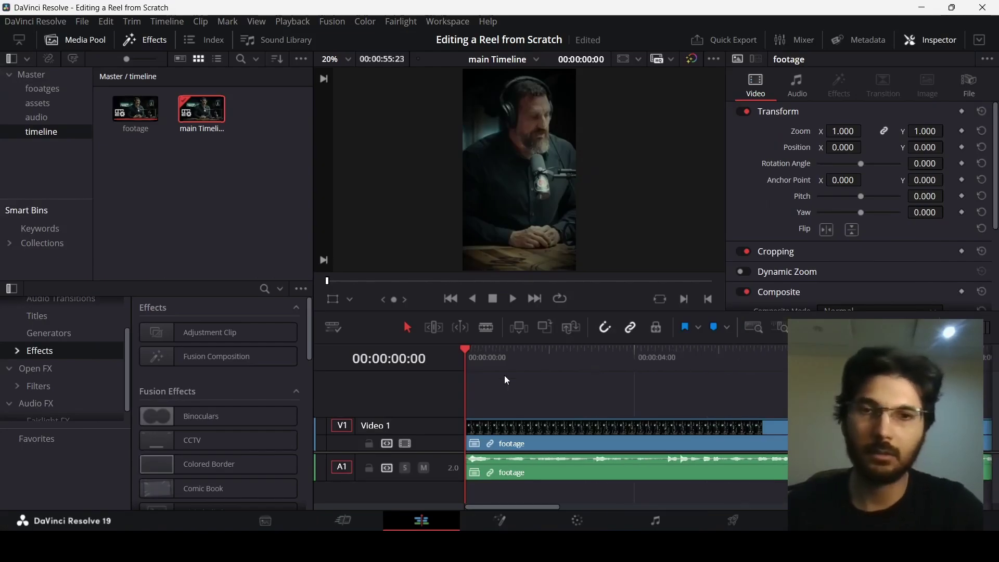
pyautogui.press('space')
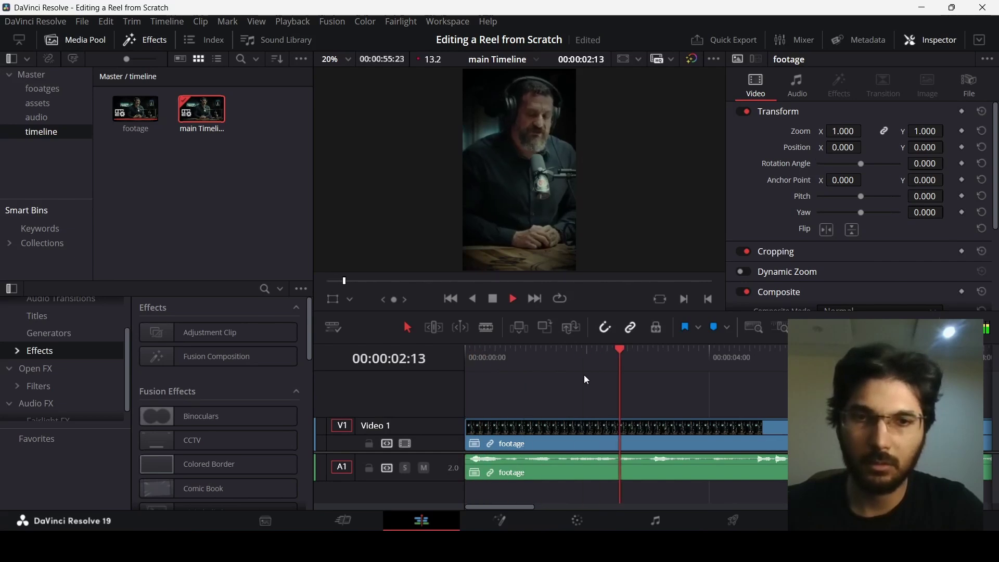
pyautogui.press('space')
pyautogui.press('Right')
pyautogui.press('Right')
pyautogui.press('Right')
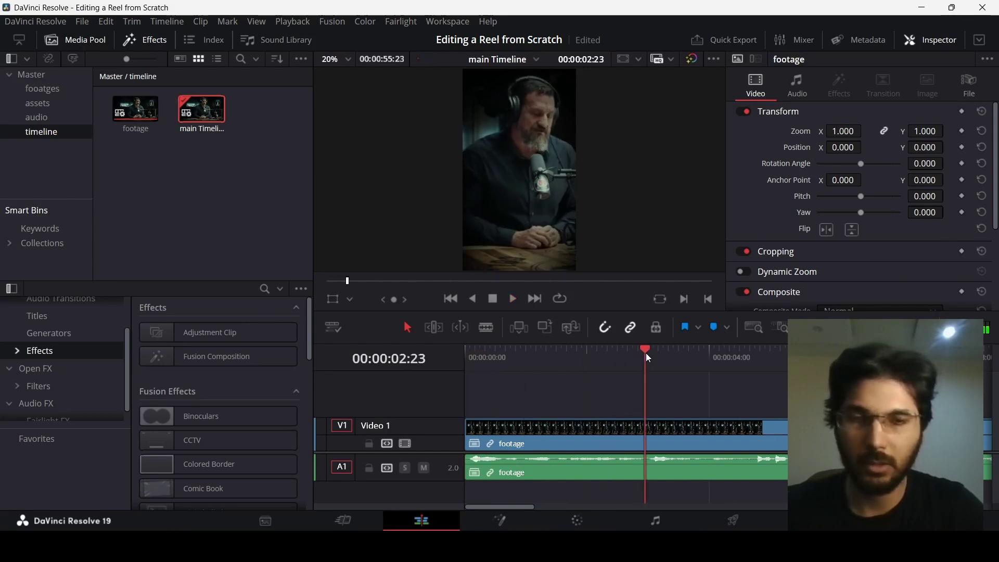
pyautogui.hscroll(2, 663, 382)
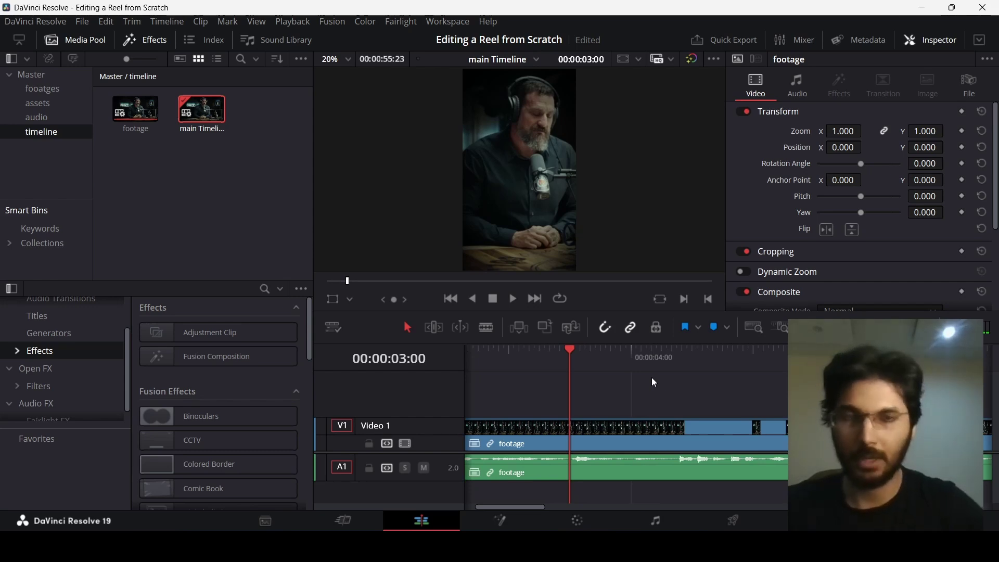
pyautogui.press('Right')
pyautogui.press('Right')
pyautogui.press('Right')
pyautogui.press('Right')
pyautogui.press('Right')
pyautogui.press('Right')
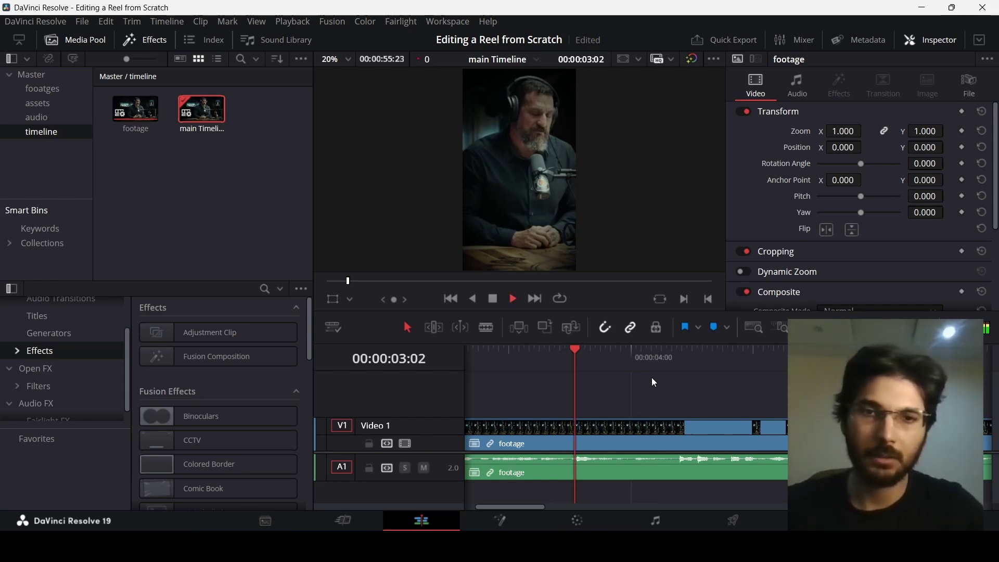
pyautogui.moveTo(576, 358); pyautogui.dragTo(568, 354)
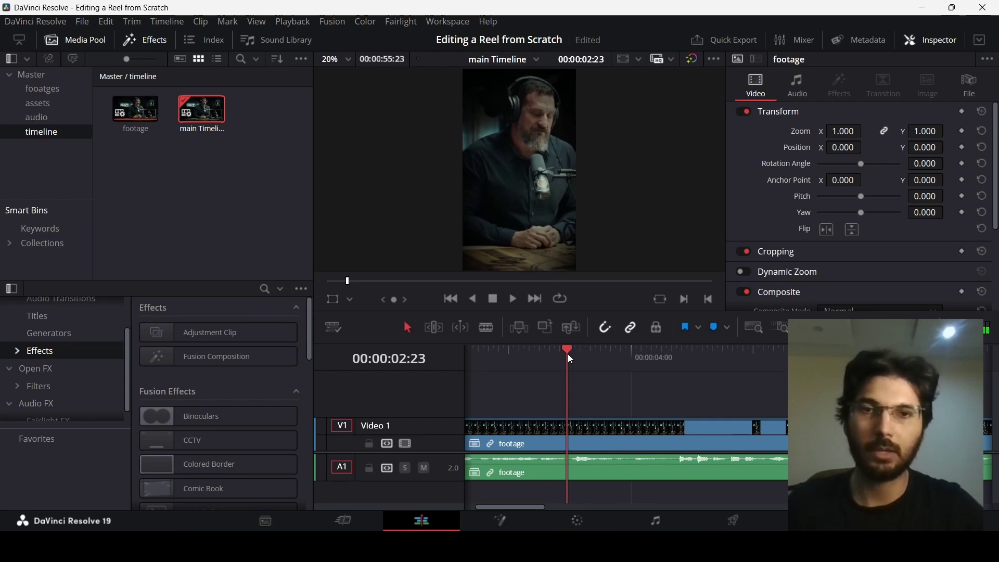
# Step: Add a Fusion Composition on Video 2 of the main timeline, starting at 00:00:02:23
pyautogui.moveTo(195, 359); pyautogui.dragTo(565, 396)
pyautogui.hscroll(3, 577, 403)
pyautogui.hscroll(-4, 577, 402)
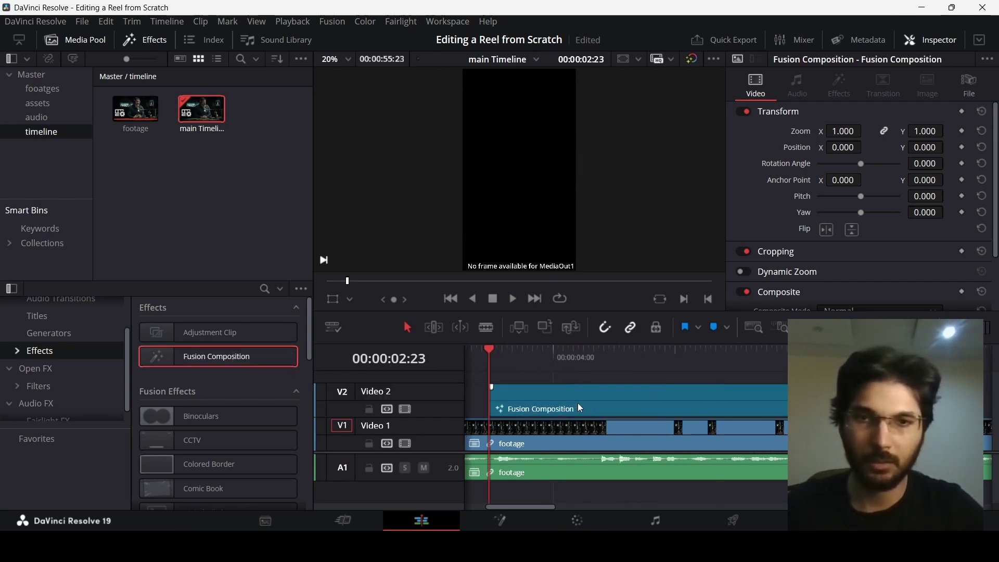
pyautogui.hscroll(1, 577, 402)
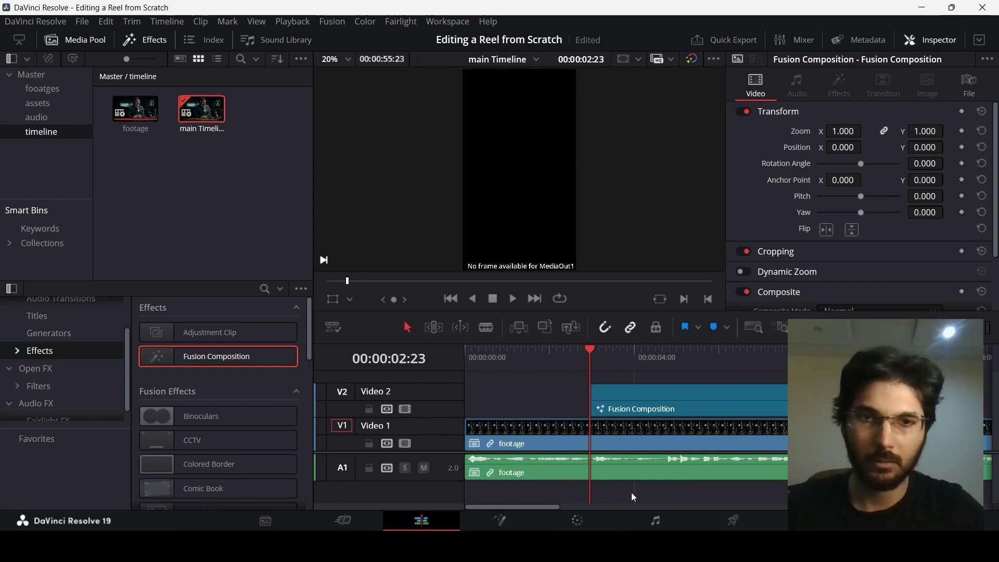
# Step: Read the script's "brain development, as I did" graphics line in Word and play the matching part in DaVinci Resolve from 00:00:02:23
pyautogui.hotkey('alt', 'Tab')
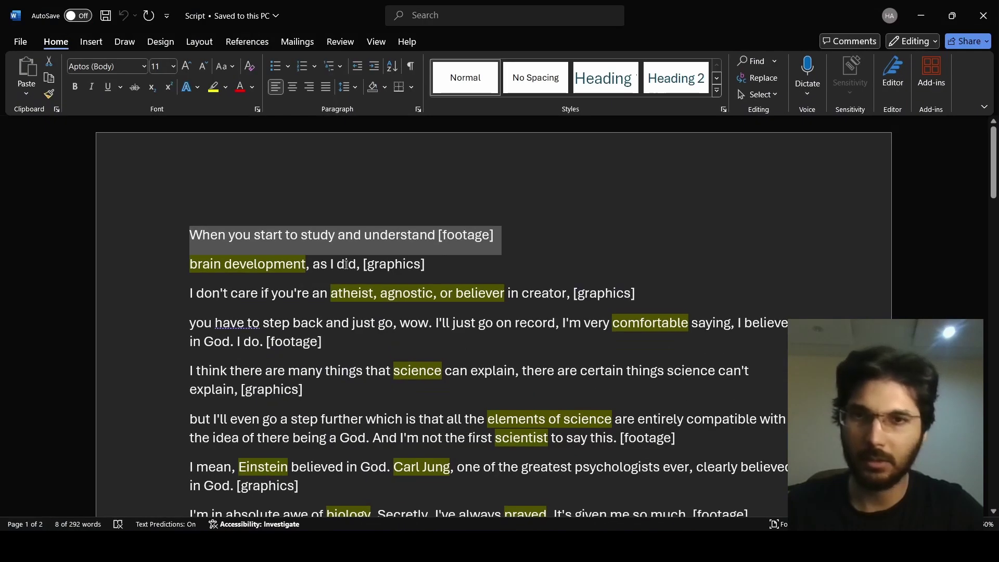
pyautogui.hotkey('alt', 'Tab')
pyautogui.click(634, 354)
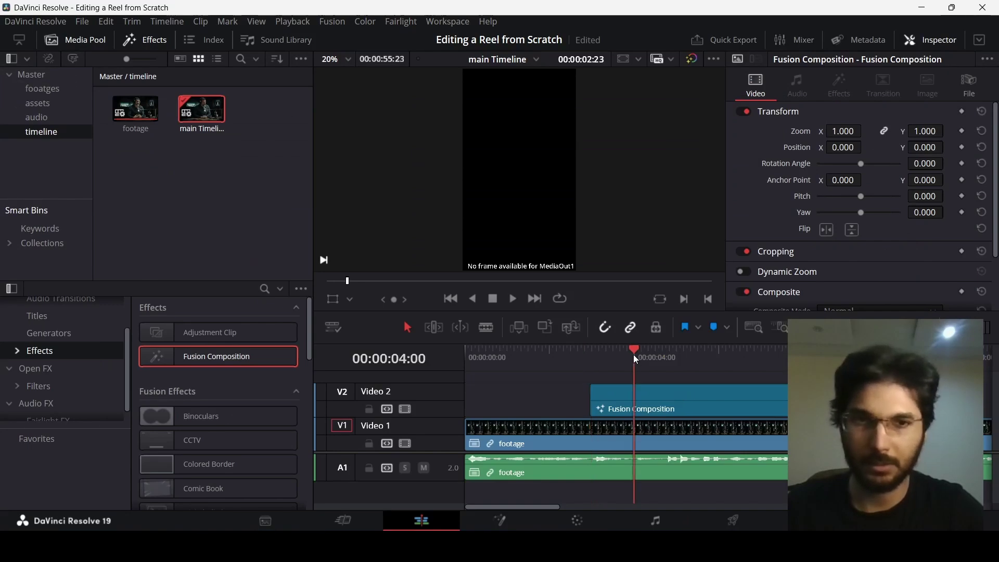
pyautogui.moveTo(634, 355); pyautogui.dragTo(593, 352)
pyautogui.hscroll(3, 613, 401)
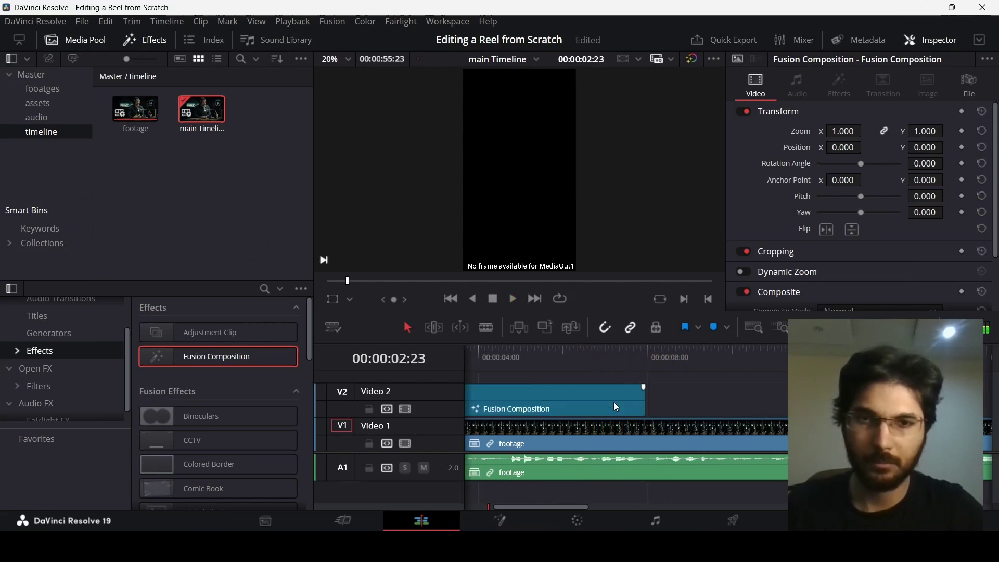
pyautogui.hscroll(-3, 614, 402)
pyautogui.press('space')
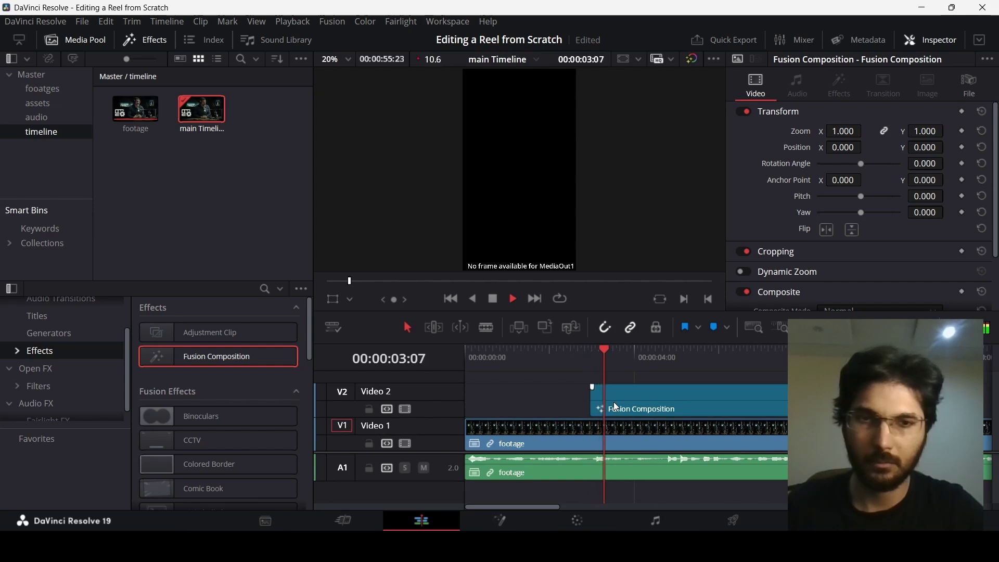
pyautogui.press('space')
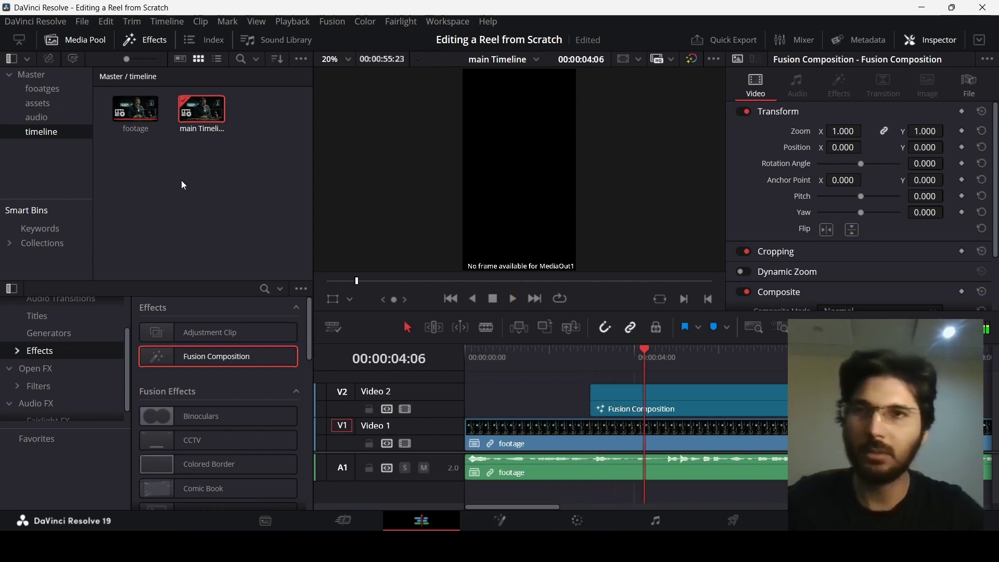
# Step: Open the footage timeline and disable the Film Damage effect on its Footage clip
pyautogui.doubleClick(138, 101)
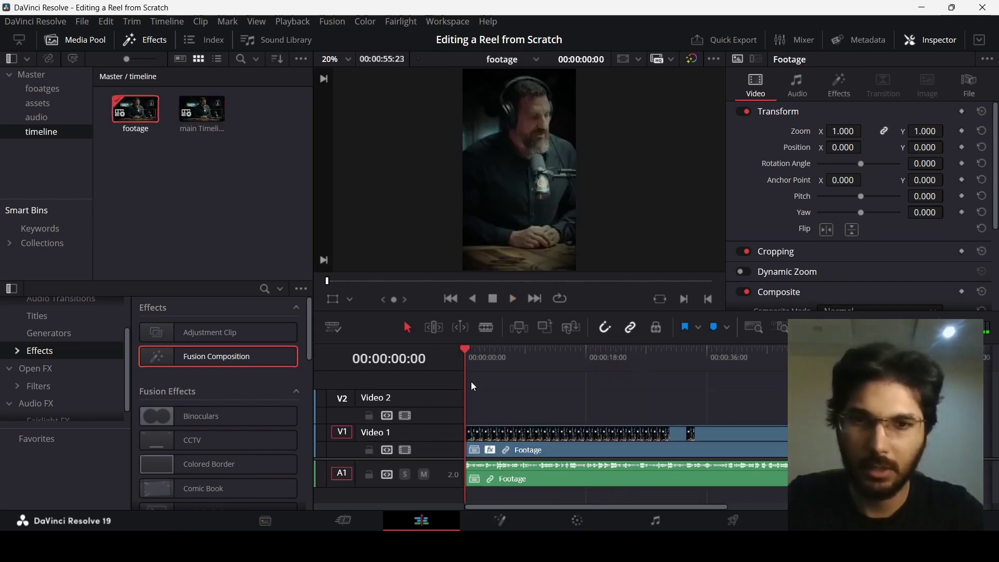
pyautogui.click(505, 441)
pyautogui.click(834, 92)
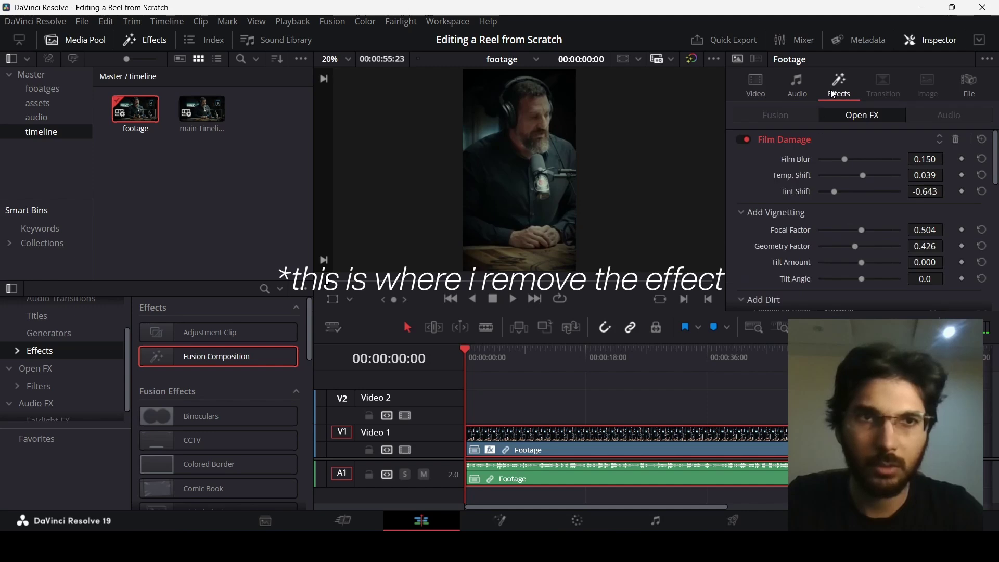
pyautogui.click(747, 140)
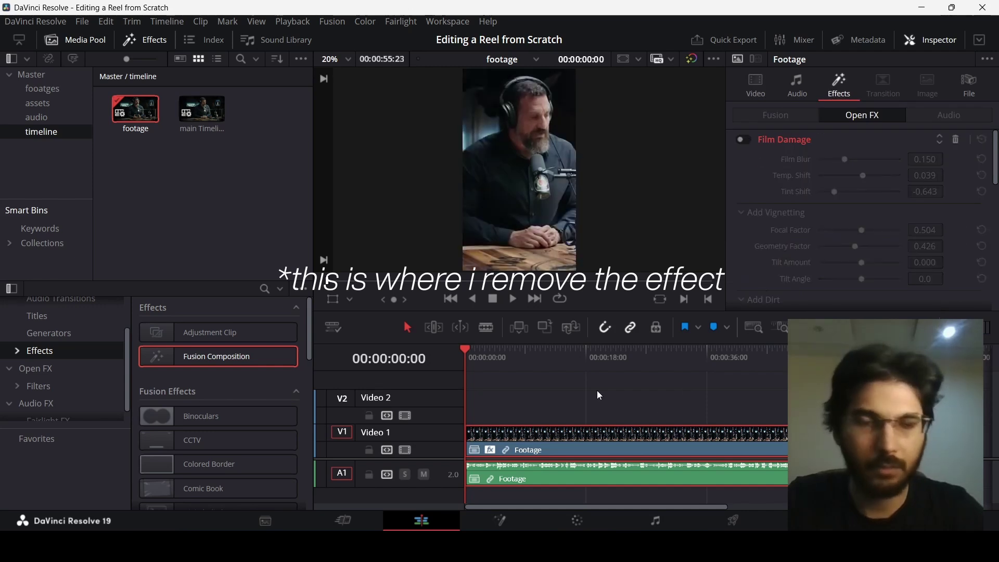
# Step: Reopen the main timeline, find where the "brain development" line ends and trim the Fusion Composition to end at 00:00:04:18
pyautogui.doubleClick(202, 117)
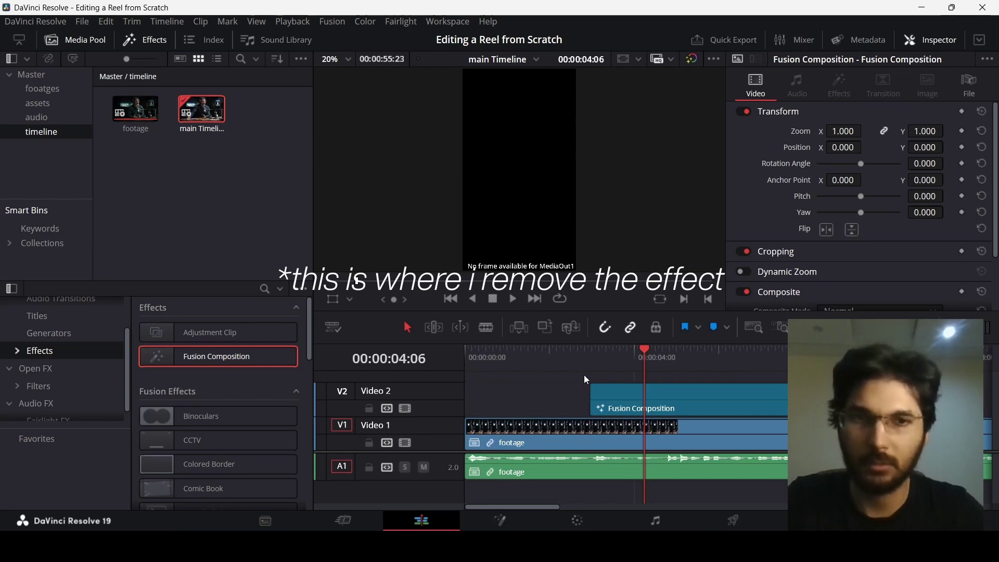
pyautogui.click(567, 356)
pyautogui.click(495, 354)
pyautogui.click(558, 350)
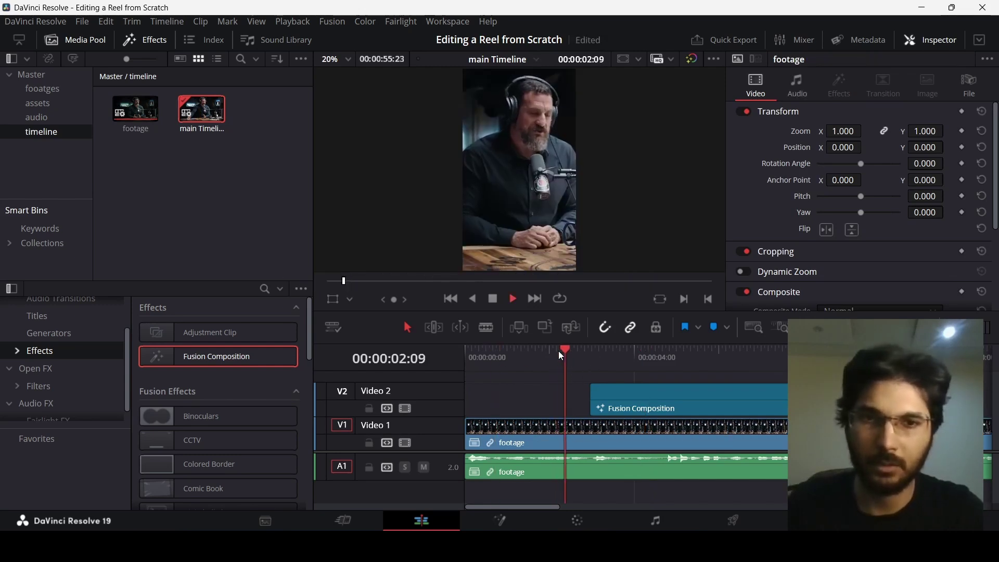
pyautogui.press('space')
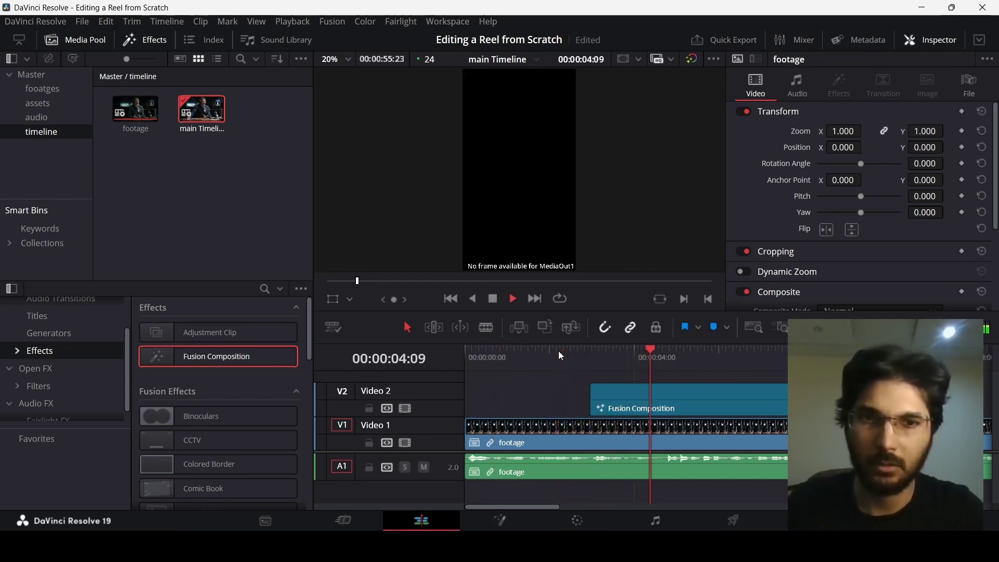
pyautogui.press('space')
pyautogui.moveTo(663, 360); pyautogui.dragTo(663, 360)
pyautogui.click(667, 361)
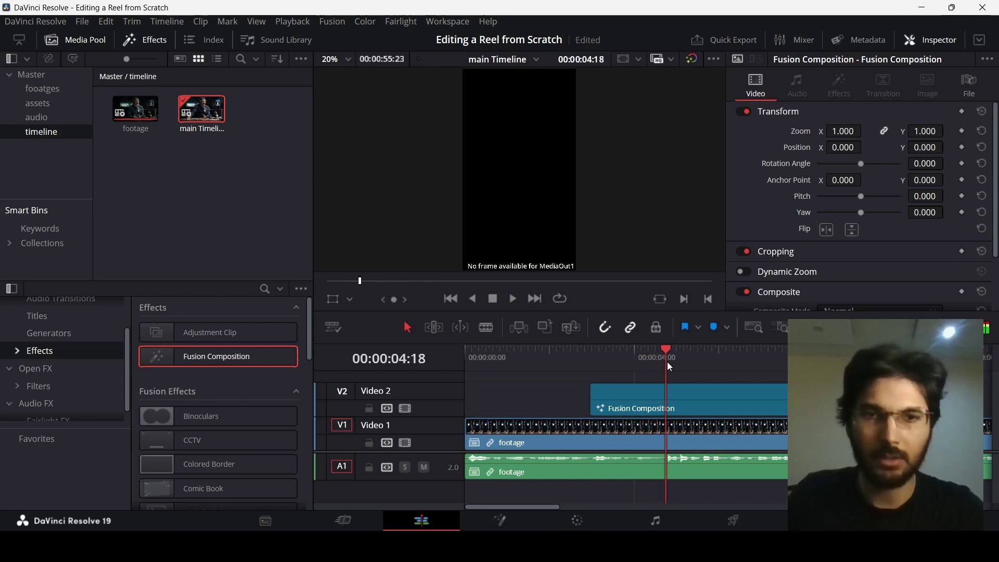
pyautogui.moveTo(769, 401); pyautogui.dragTo(666, 400)
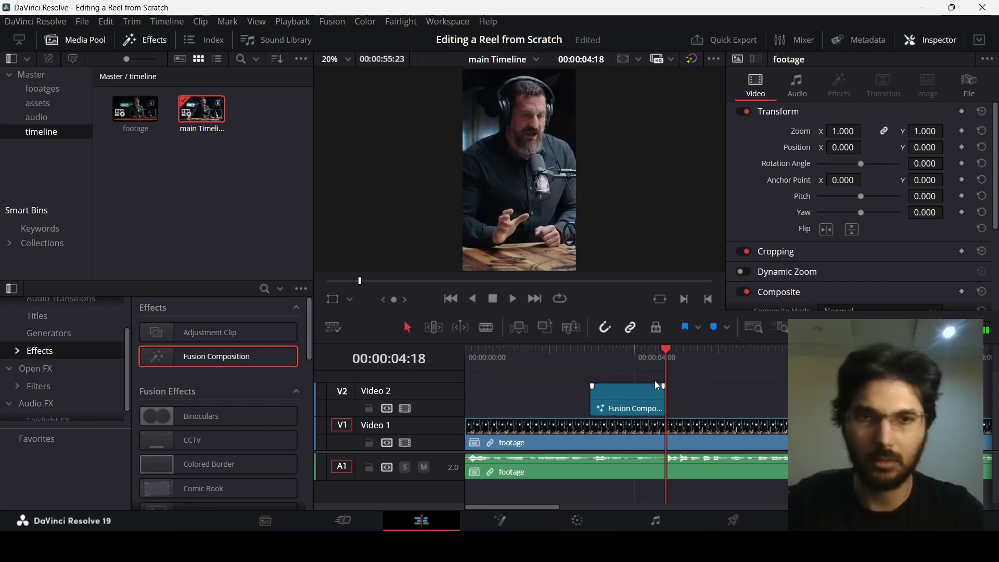
# Step: Play the main timeline from 00:00:00:00 through the end of the Fusion Composition to check the section timing
pyautogui.moveTo(557, 358); pyautogui.dragTo(481, 359)
pyautogui.click(464, 359)
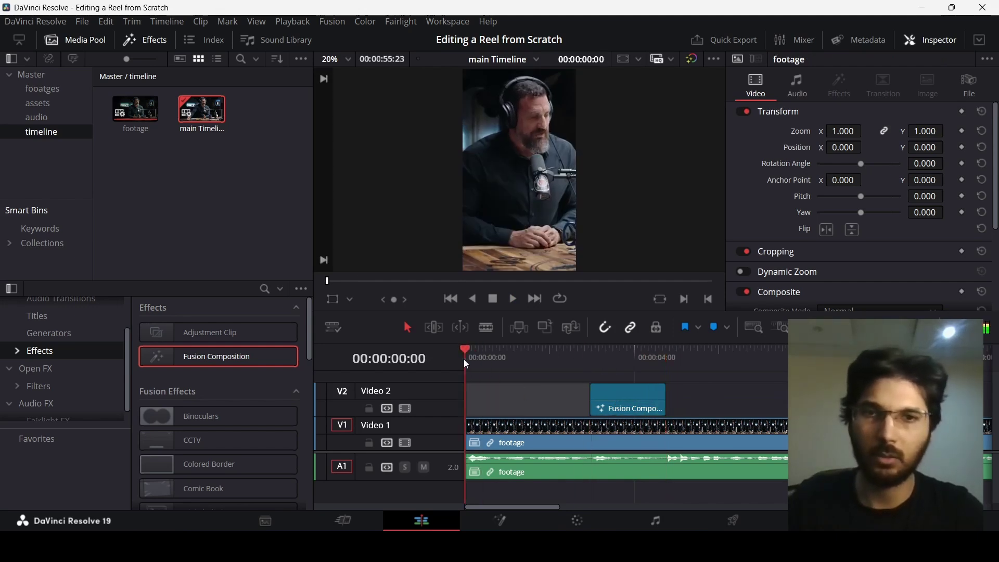
pyautogui.press('space')
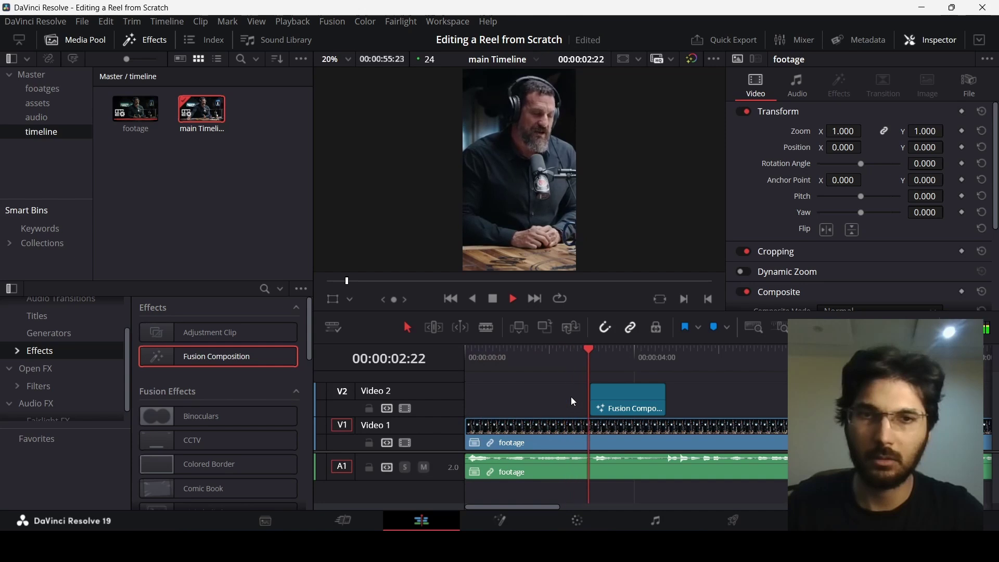
pyautogui.press('space')
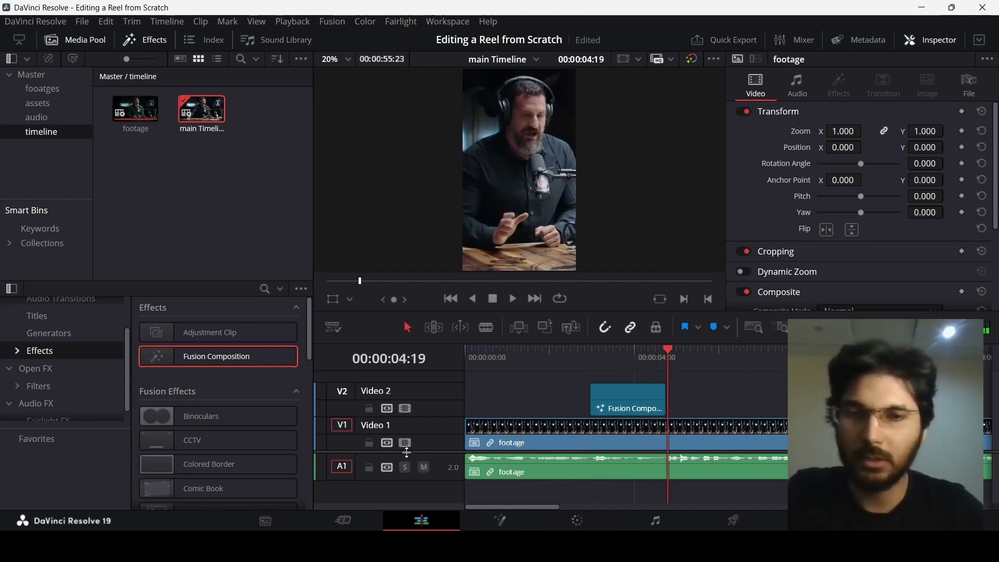
pyautogui.scroll(1, 419, 451)
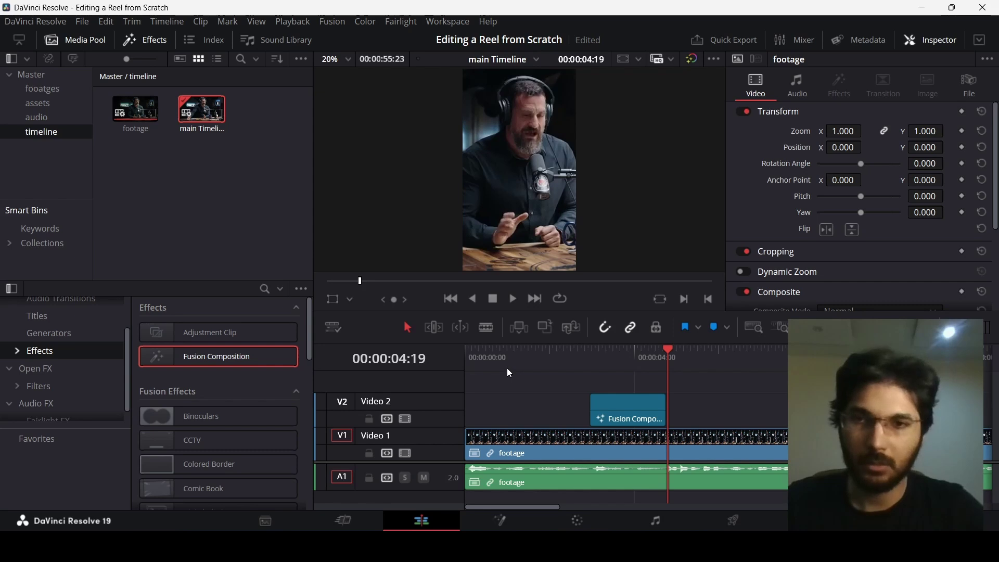
# Step: Add a Text title at 00:00:00:00 on Video 3 and enlarge the video tracks' display area
pyautogui.click(45, 320)
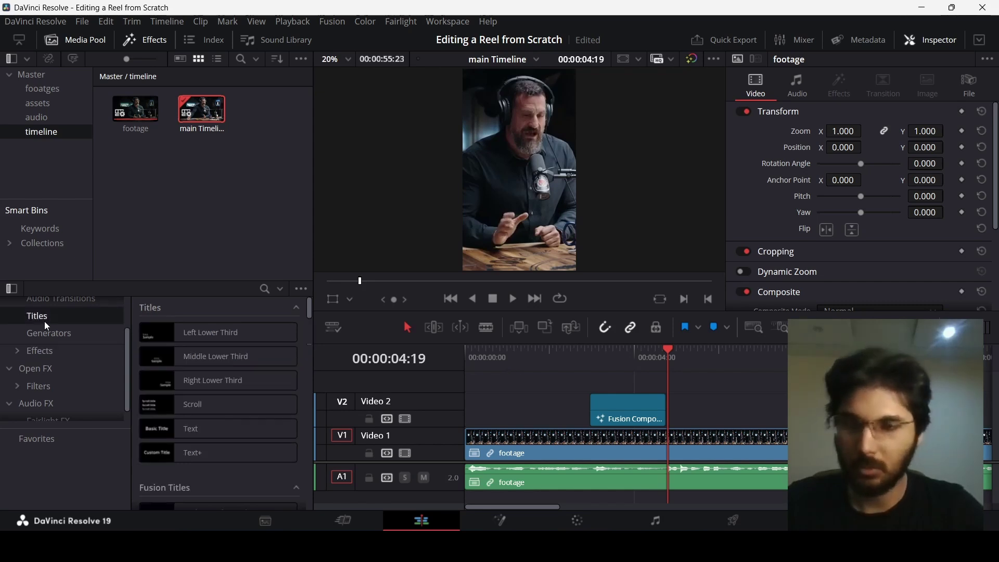
pyautogui.moveTo(208, 429); pyautogui.dragTo(514, 379)
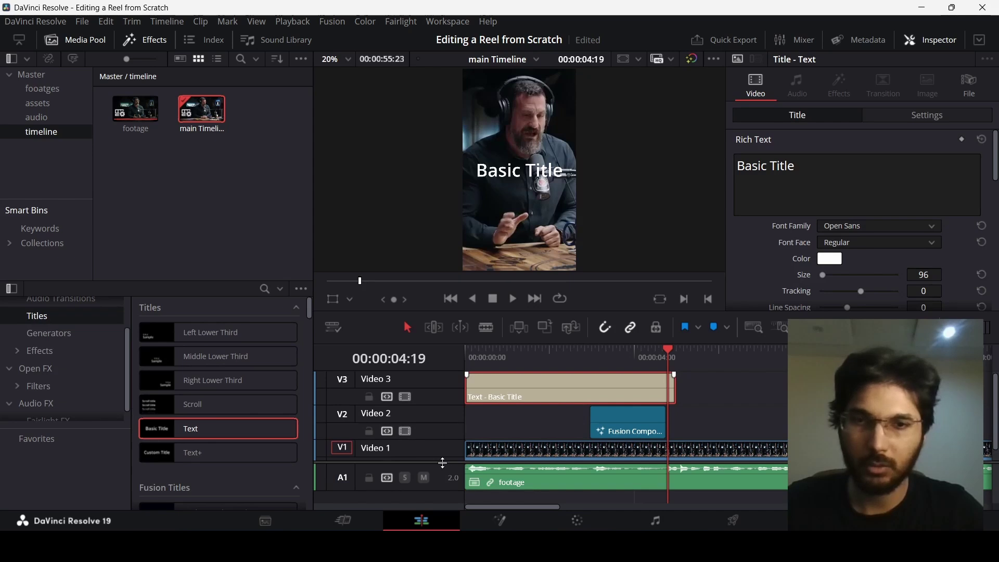
pyautogui.moveTo(443, 463); pyautogui.dragTo(444, 483)
pyautogui.moveTo(444, 480); pyautogui.dragTo(444, 477)
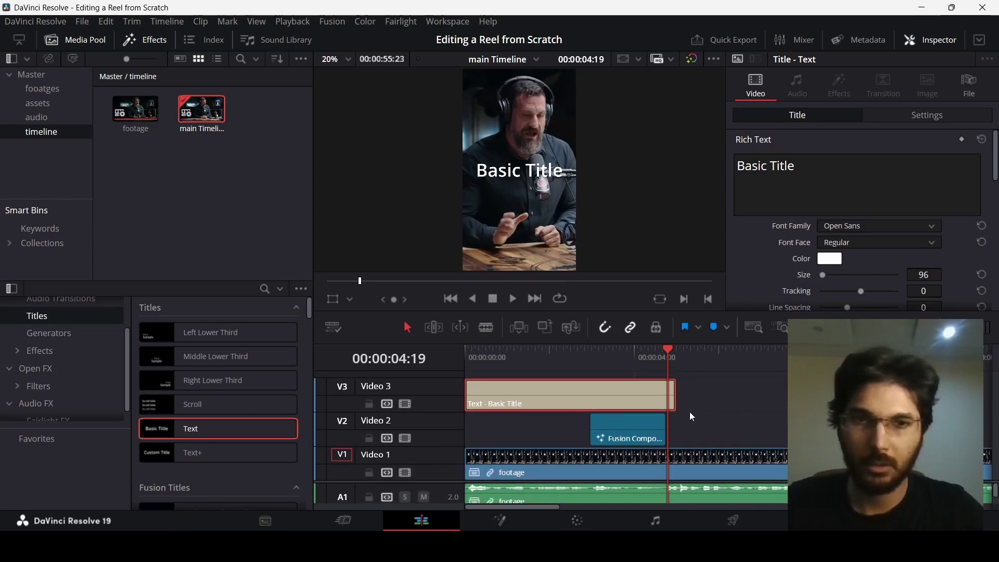
# Step: Trim the Basic Title to end where the Fusion Composition starts and place it on Video 2
pyautogui.moveTo(674, 401); pyautogui.dragTo(544, 420)
pyautogui.click(570, 380)
pyautogui.moveTo(572, 362)
pyautogui.mouseDown()
pyautogui.moveTo(562, 358)
pyautogui.moveTo(570, 359)
pyautogui.mouseUp()
pyautogui.click(548, 429)
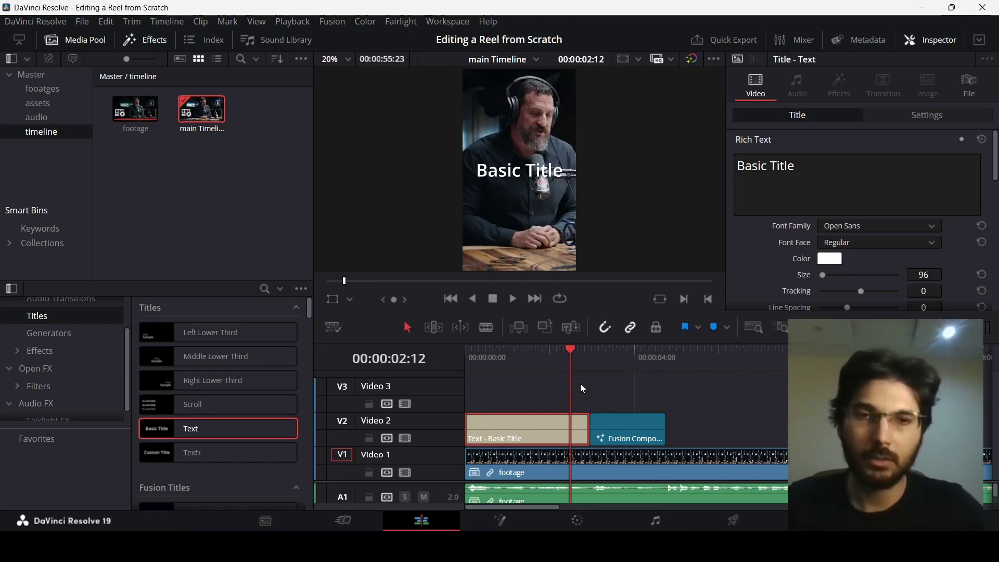
# Step: Preview the frame inside the Fusion Composition section and return the playhead to 00:00:00:00
pyautogui.moveTo(598, 368)
pyautogui.mouseDown()
pyautogui.moveTo(592, 360)
pyautogui.moveTo(601, 359)
pyautogui.mouseUp()
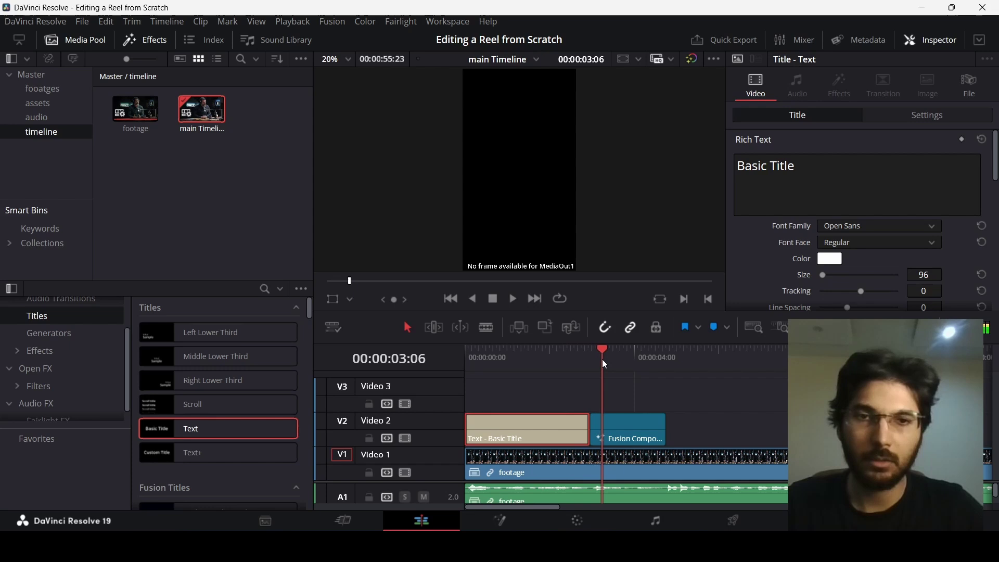
pyautogui.click(619, 393)
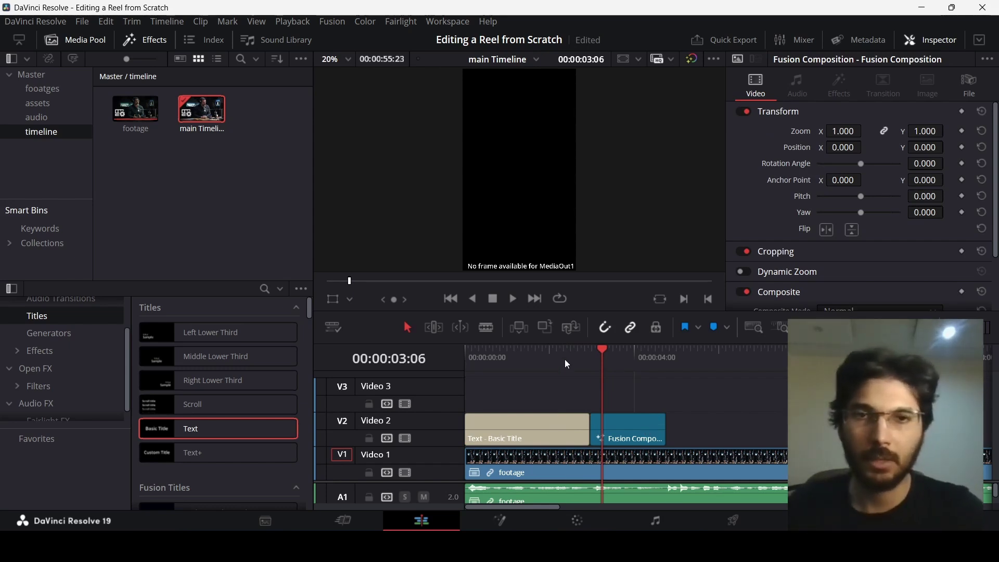
pyautogui.click(467, 358)
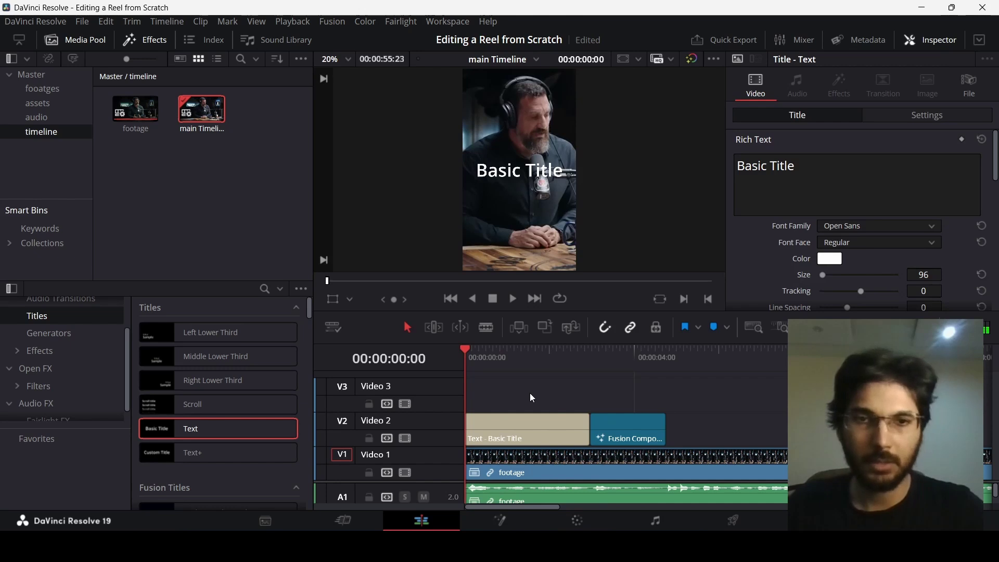
# Step: Switch to the Script document in Word and copy the phrase "When you start to study and understand" from its first line
pyautogui.hotkey('alt', 'Tab')
pyautogui.click(189, 234)
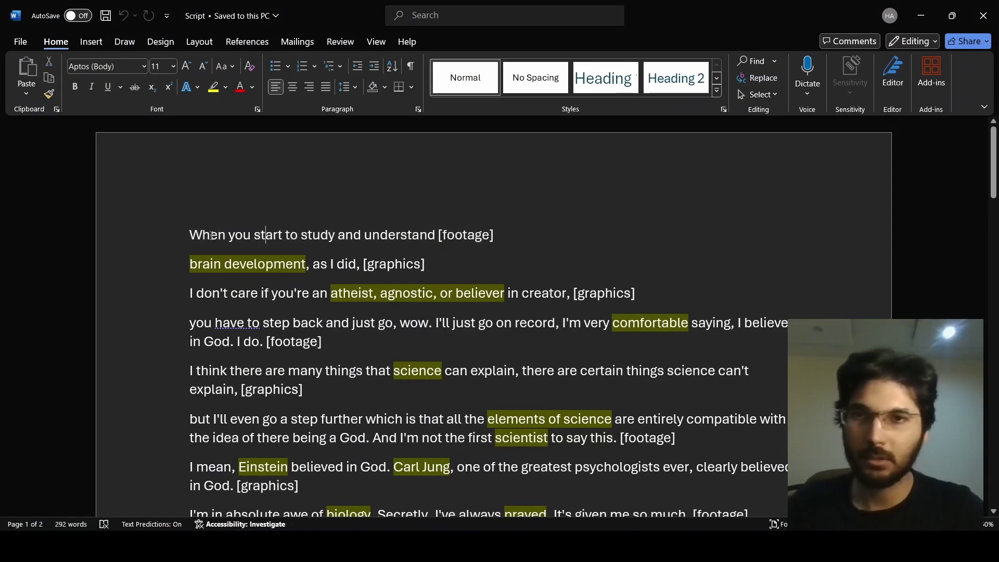
pyautogui.moveTo(189, 235); pyautogui.dragTo(435, 237)
pyautogui.hotkey('ctrl', 'c')
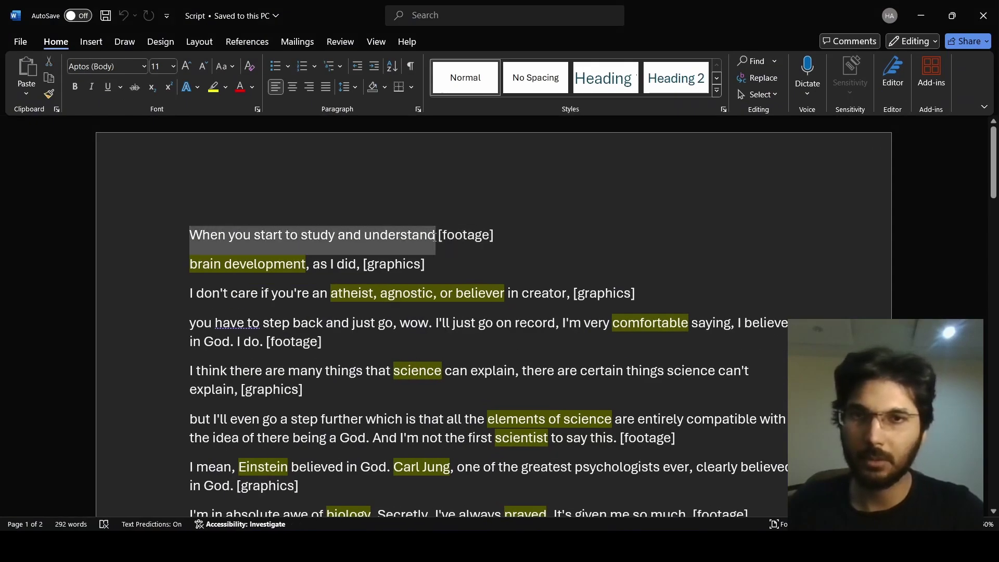
# Step: Back in DaVinci Resolve, replace the Basic Title's text with the copied phrase "When you start to study and understand"
pyautogui.hotkey('alt', 'Tab')
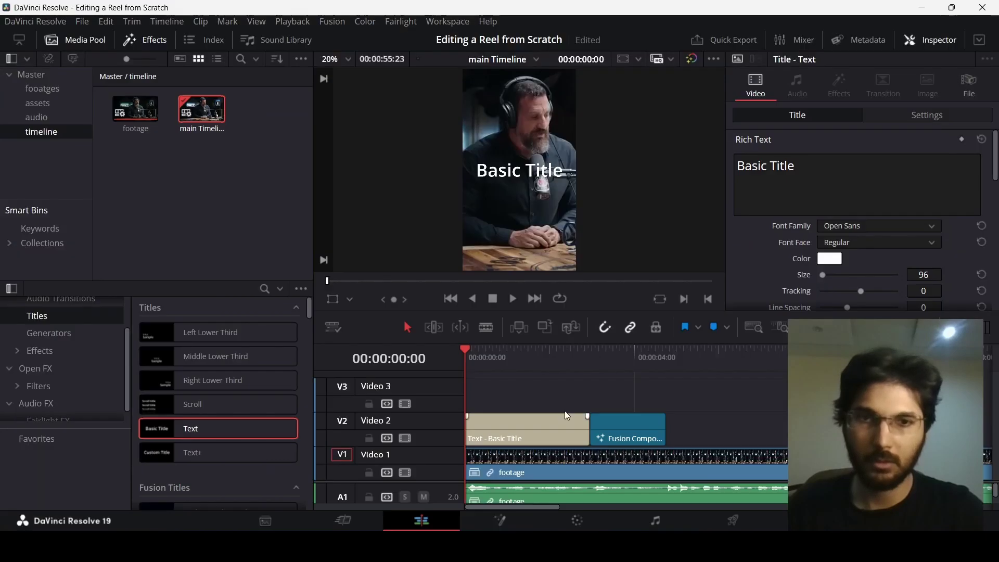
pyautogui.click(808, 146)
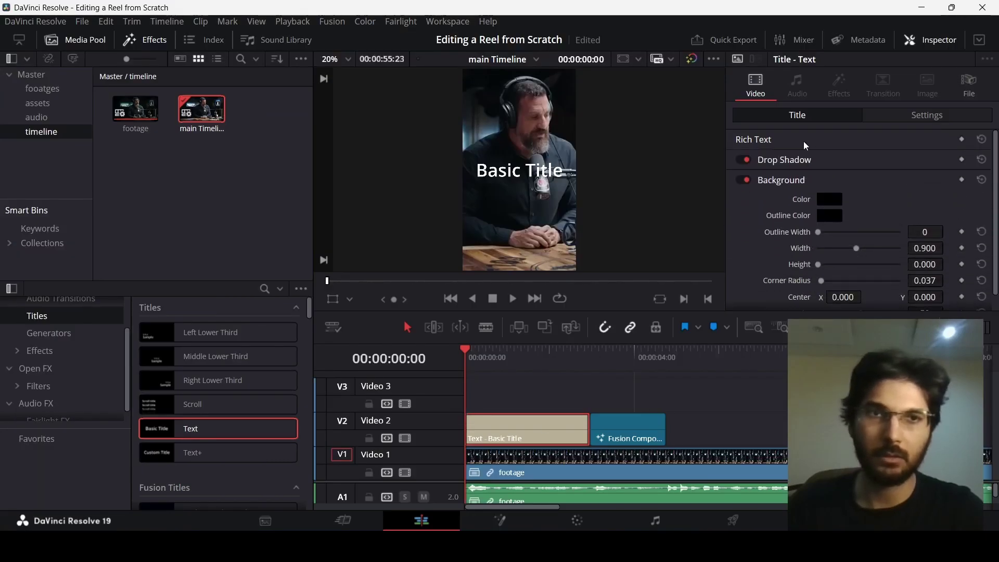
pyautogui.click(803, 142)
pyautogui.moveTo(791, 164); pyautogui.dragTo(713, 171)
pyautogui.hotkey('ctrl', 'v')
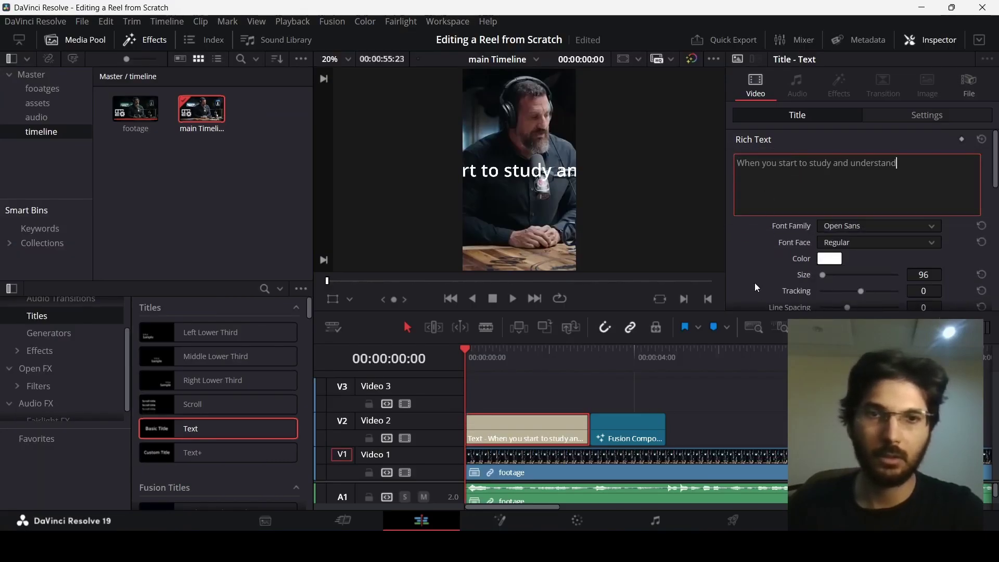
pyautogui.hotkey('alt', 'Tab')
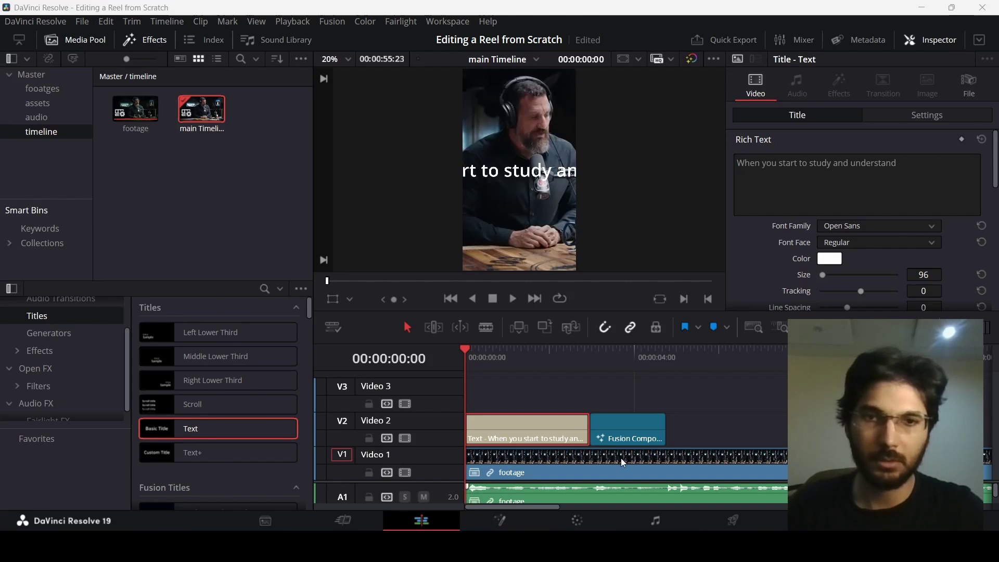
pyautogui.click(924, 177)
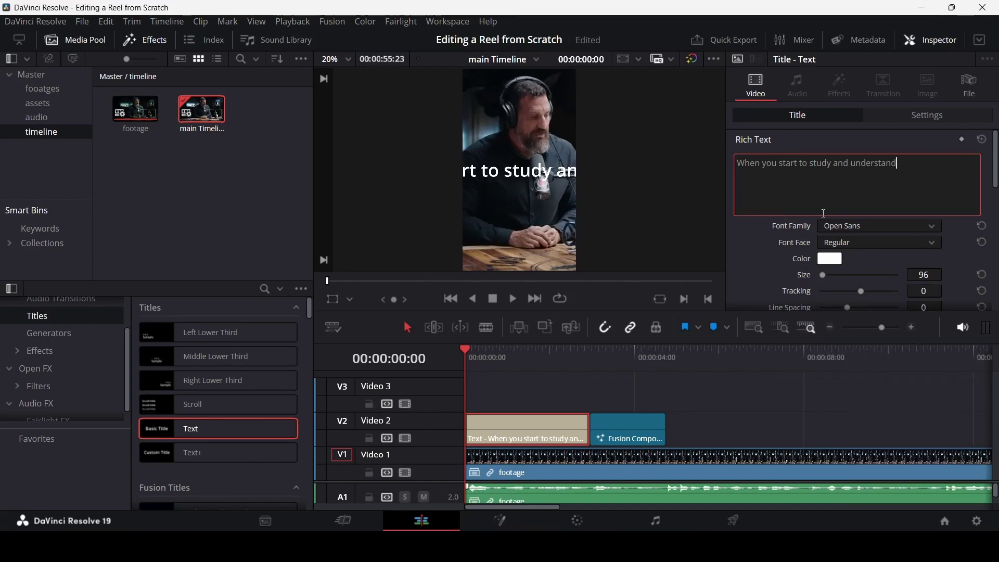
# Step: Set the title's font family to Poppins ExtraBold
pyautogui.click(849, 226)
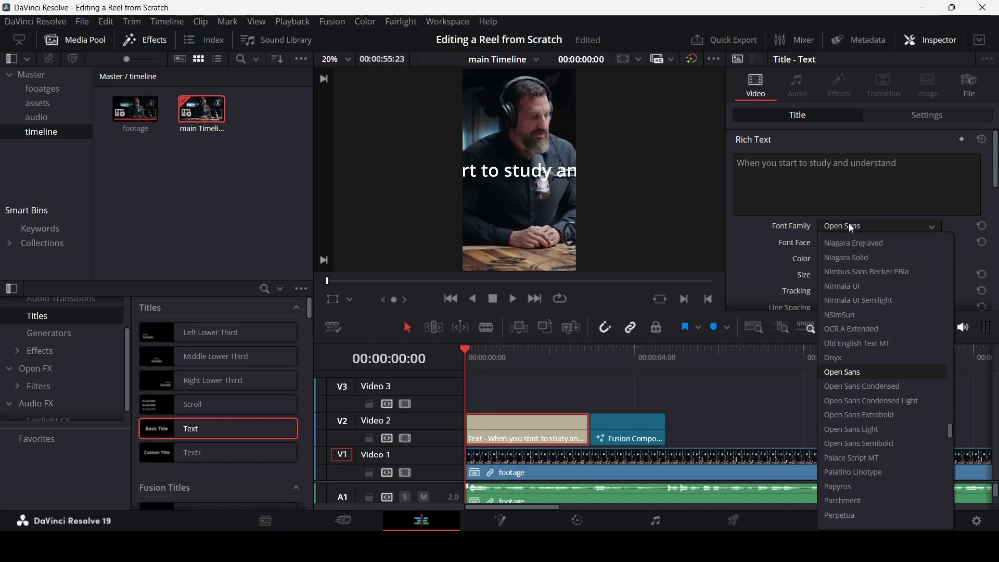
pyautogui.write('fu')
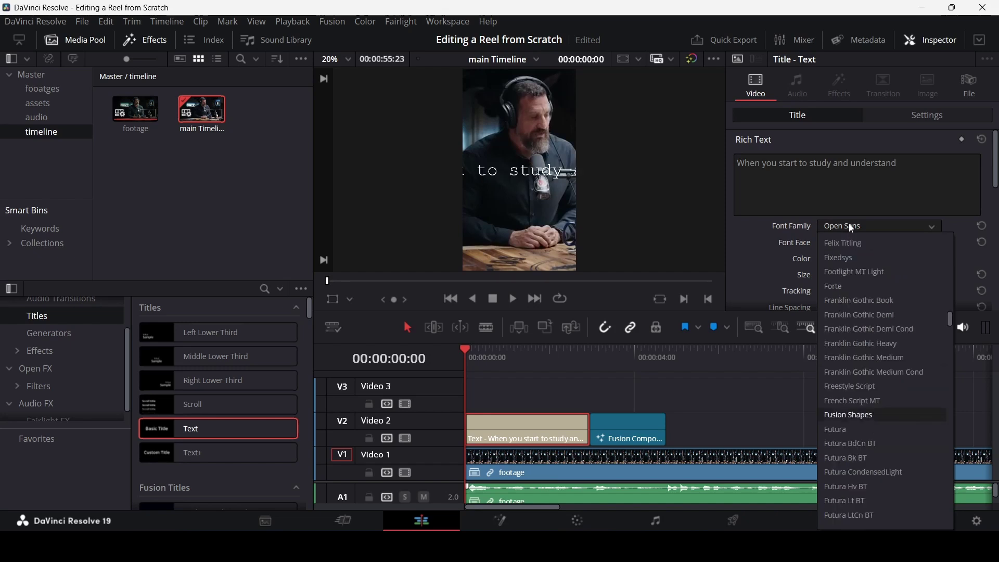
pyautogui.write('mo')
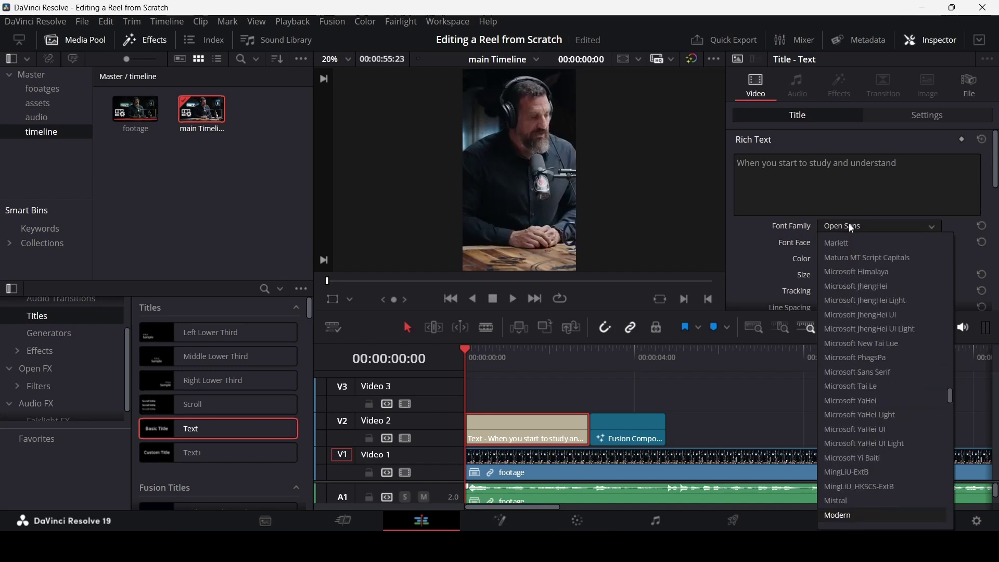
pyautogui.write('nt')
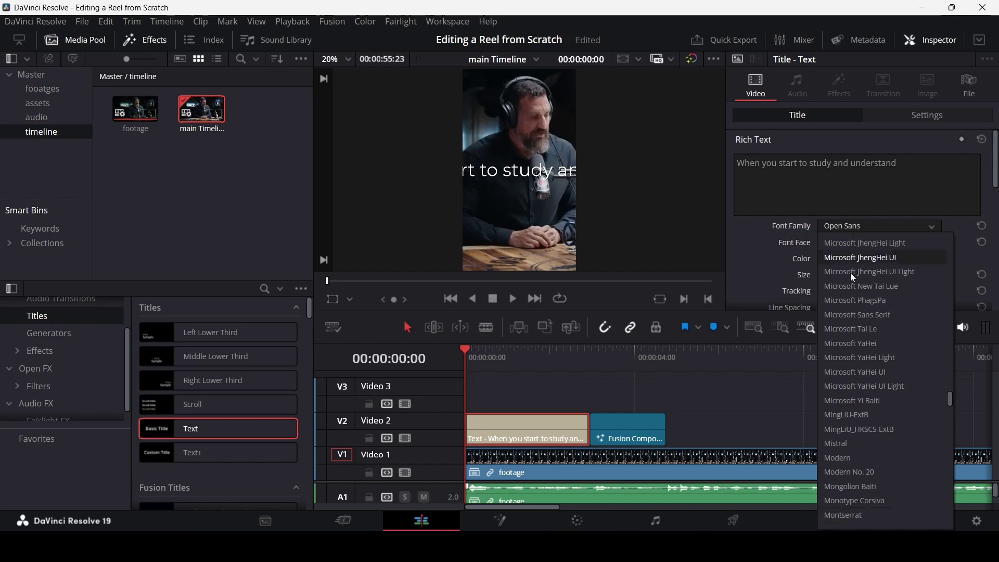
pyautogui.scroll(-4, 857, 299)
pyautogui.scroll(-8, 878, 385)
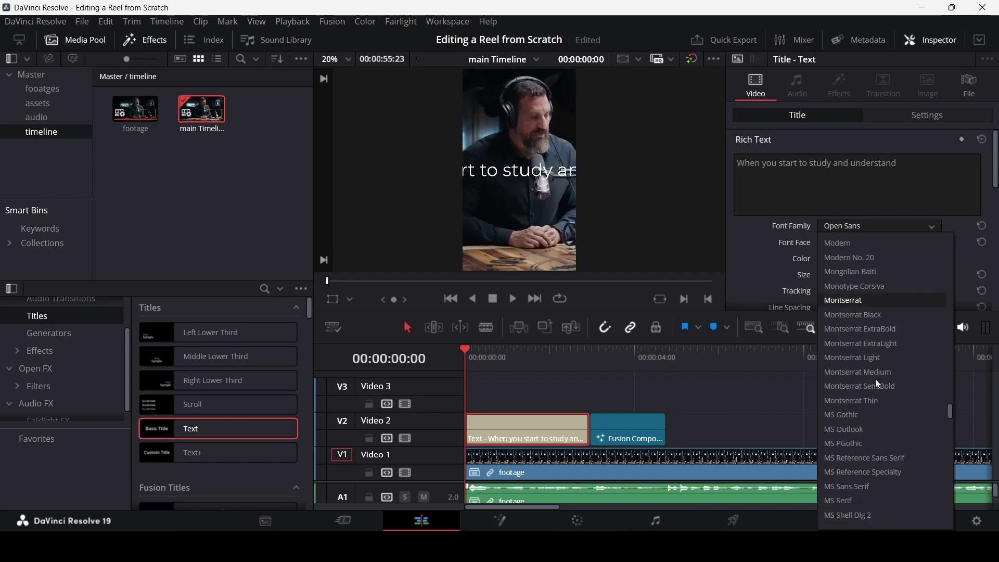
pyautogui.scroll(-10, 892, 394)
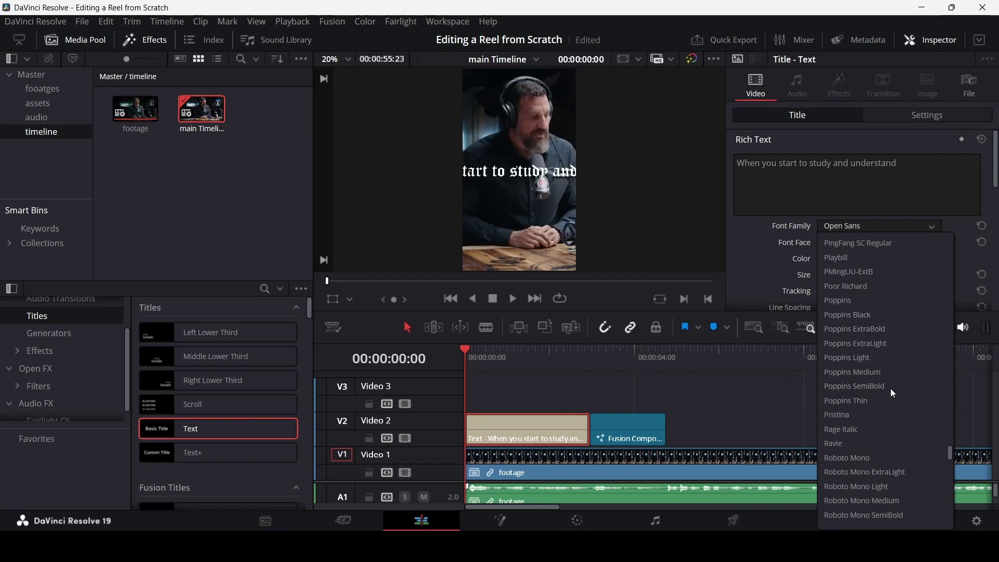
pyautogui.scroll(-2, 890, 388)
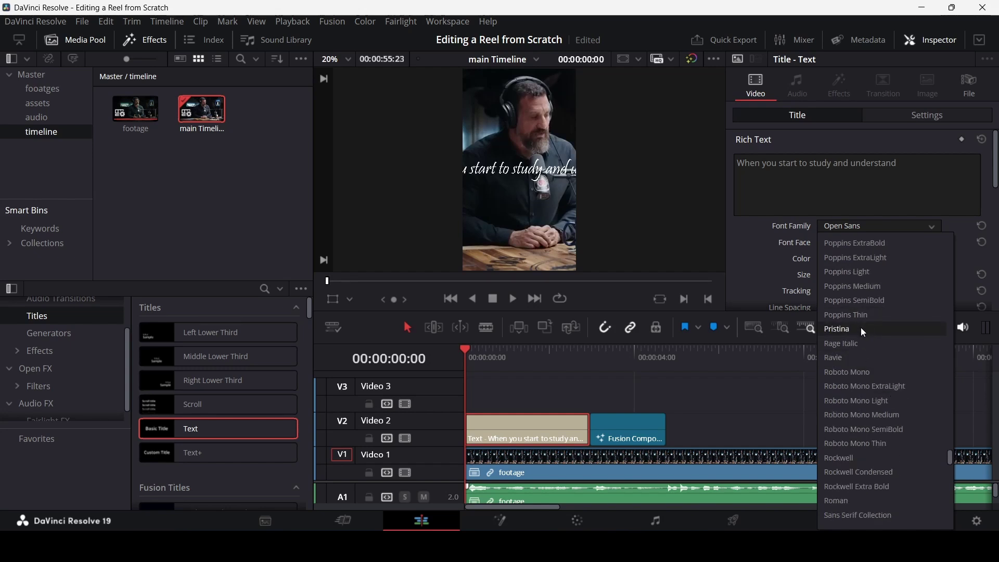
pyautogui.scroll(2, 864, 306)
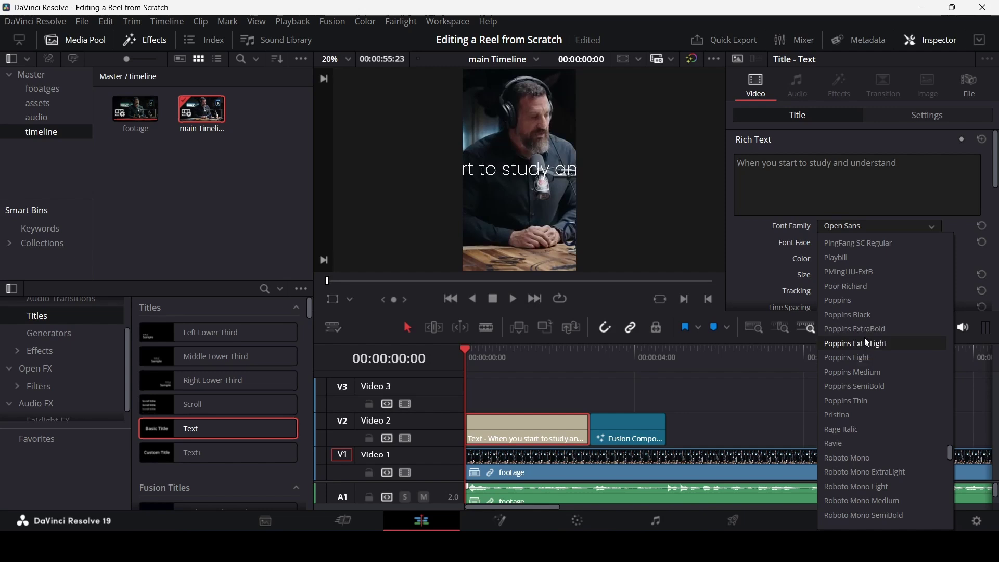
pyautogui.click(863, 329)
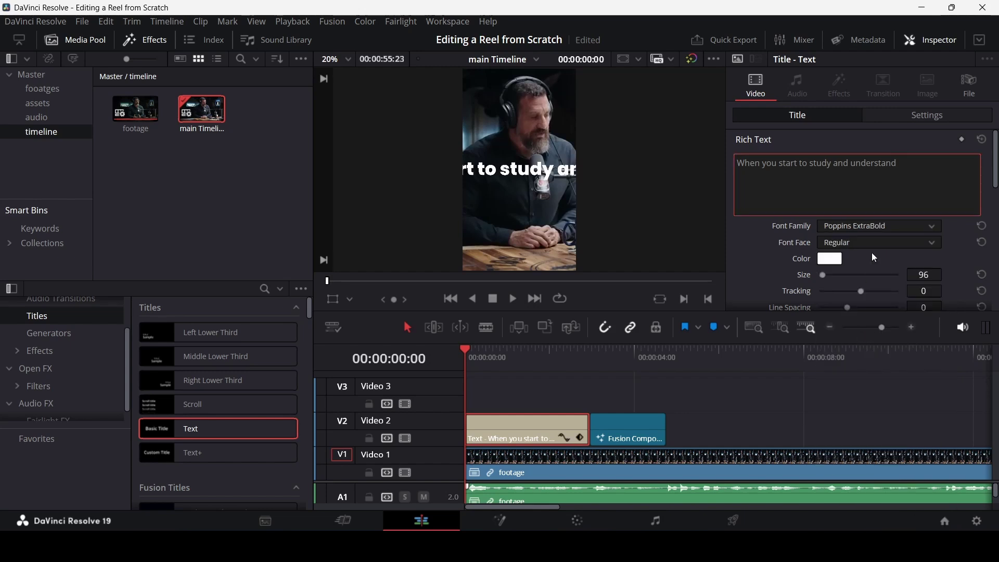
# Step: Set the title's font size to 50
pyautogui.scroll(-1, 872, 252)
pyautogui.click(928, 235)
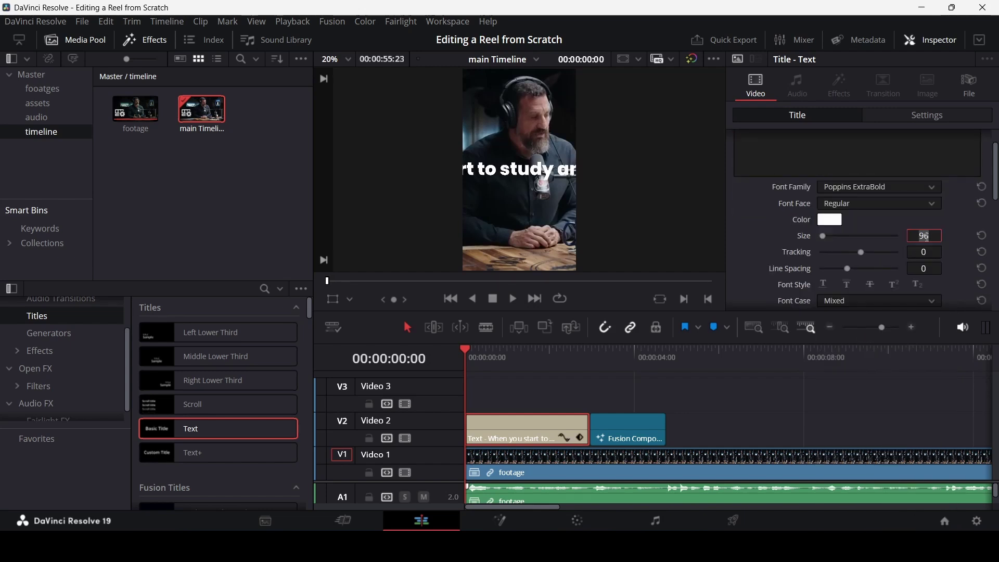
pyautogui.press('BackSpace')
pyautogui.press('BackSpace')
pyautogui.write('50')
pyautogui.press('Return')
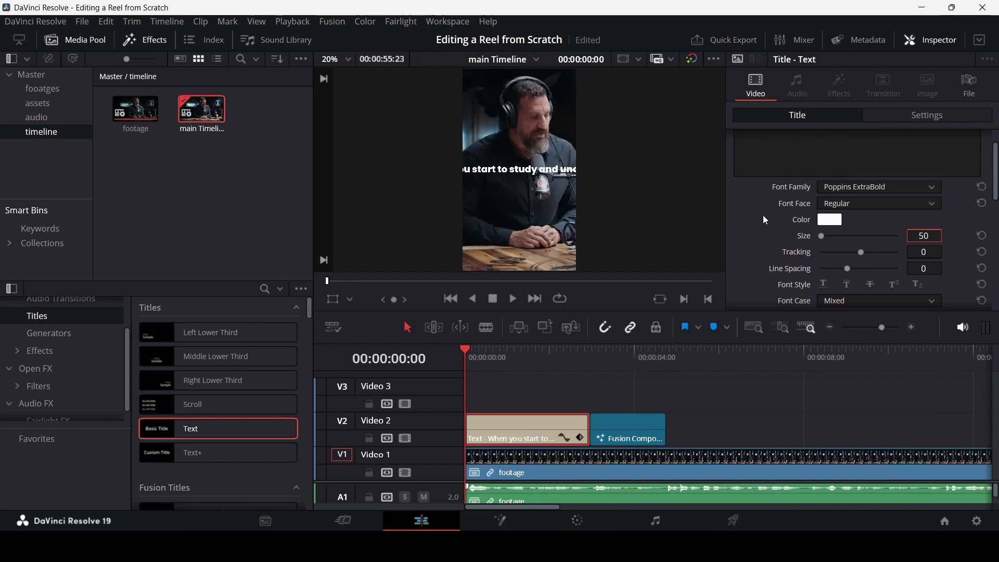
pyautogui.scroll(1, 763, 218)
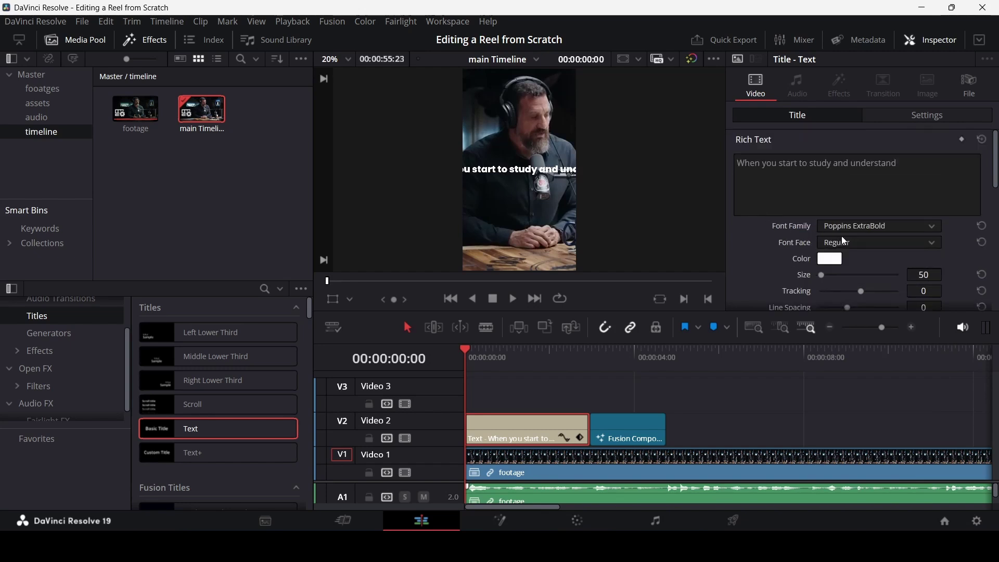
pyautogui.click(815, 163)
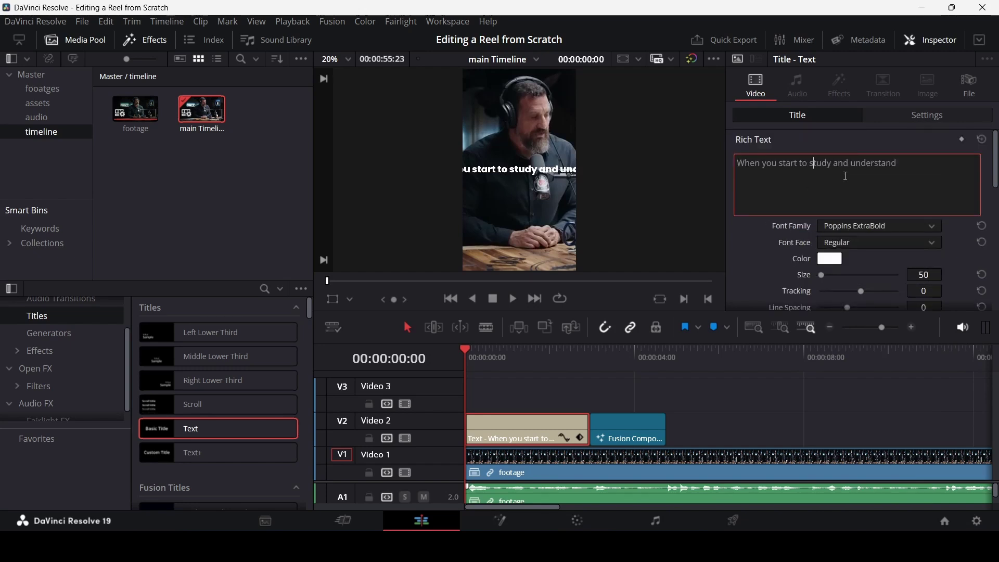
pyautogui.press('Right')
pyautogui.press('Right')
pyautogui.press('Right')
pyautogui.press('Right')
pyautogui.press('Right')
pyautogui.press('Return')
pyautogui.press('BackSpace')
pyautogui.click(610, 403)
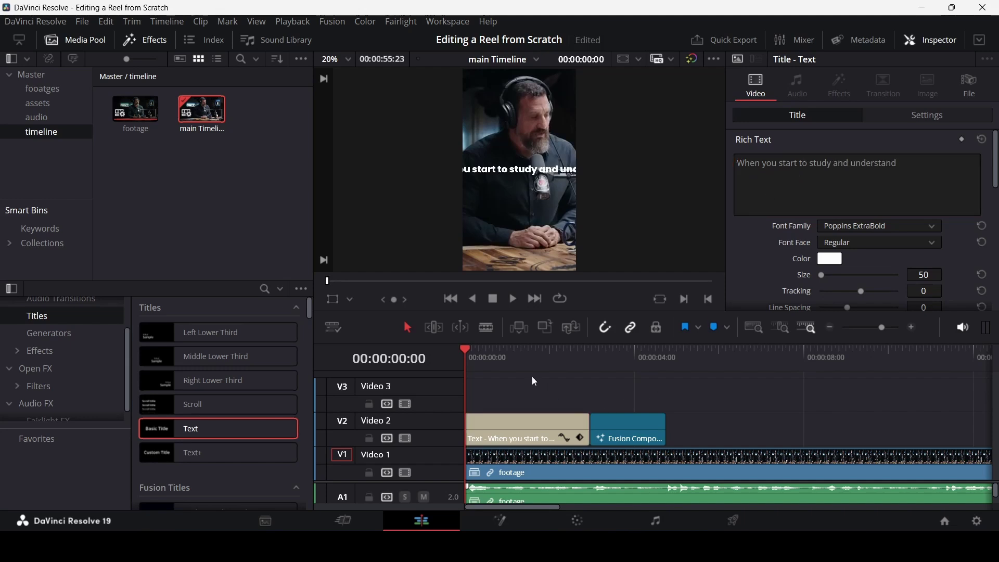
# Step: Play the opening to find the phrase break and split the title clip on Video 2 at 00:00:01:12
pyautogui.scroll(-1, 439, 474)
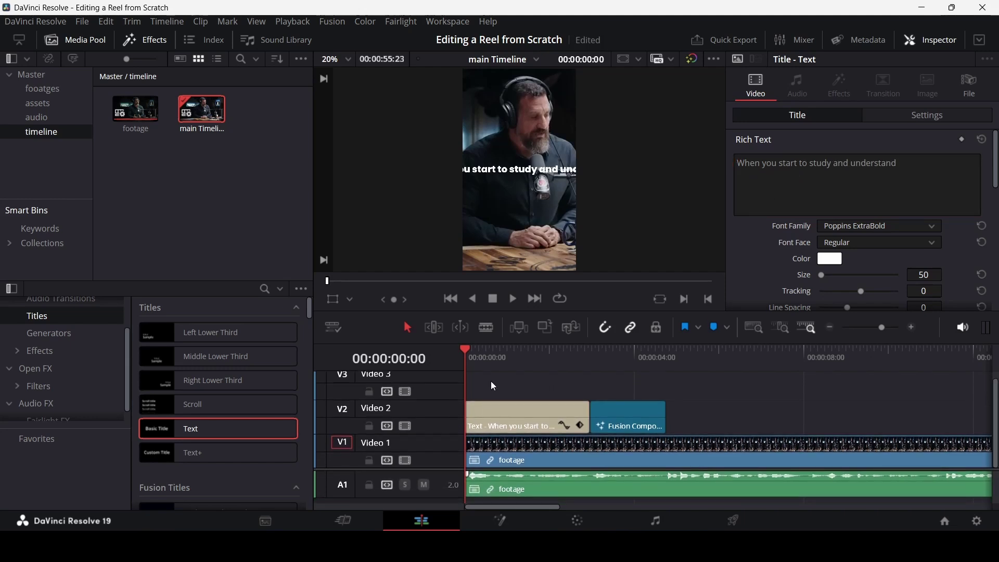
pyautogui.press('space')
pyautogui.click(530, 357)
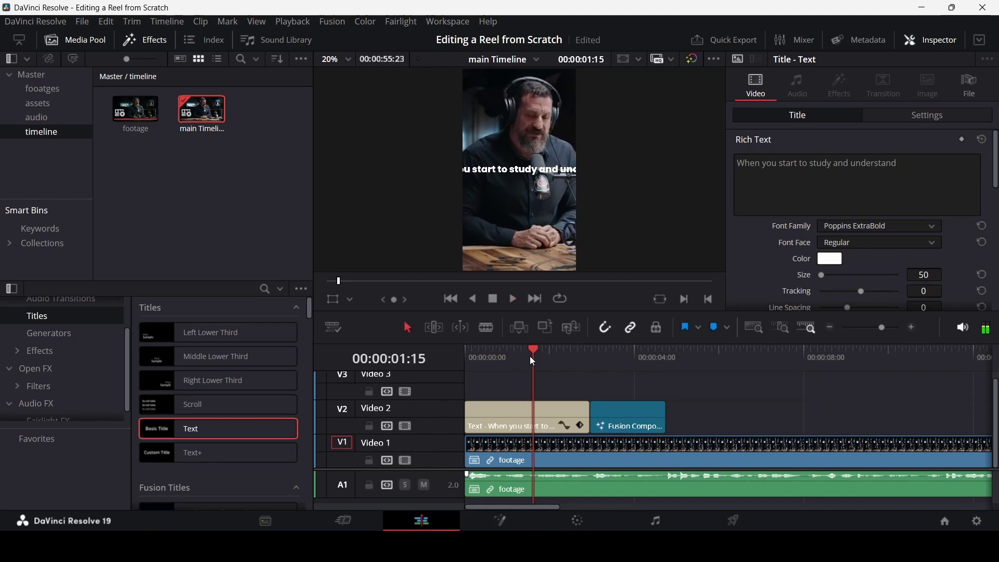
pyautogui.moveTo(530, 359); pyautogui.dragTo(527, 355)
pyautogui.hotkey('ctrl', 'b')
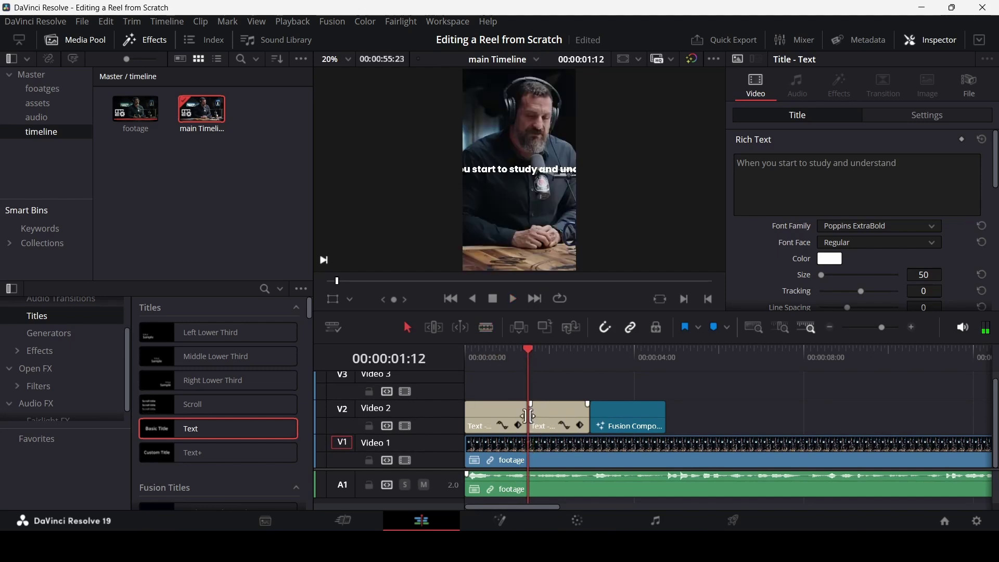
# Step: Remove "study and understand" from the first title segment, keeping only "When you start to"
pyautogui.click(524, 416)
pyautogui.moveTo(811, 163); pyautogui.dragTo(943, 164)
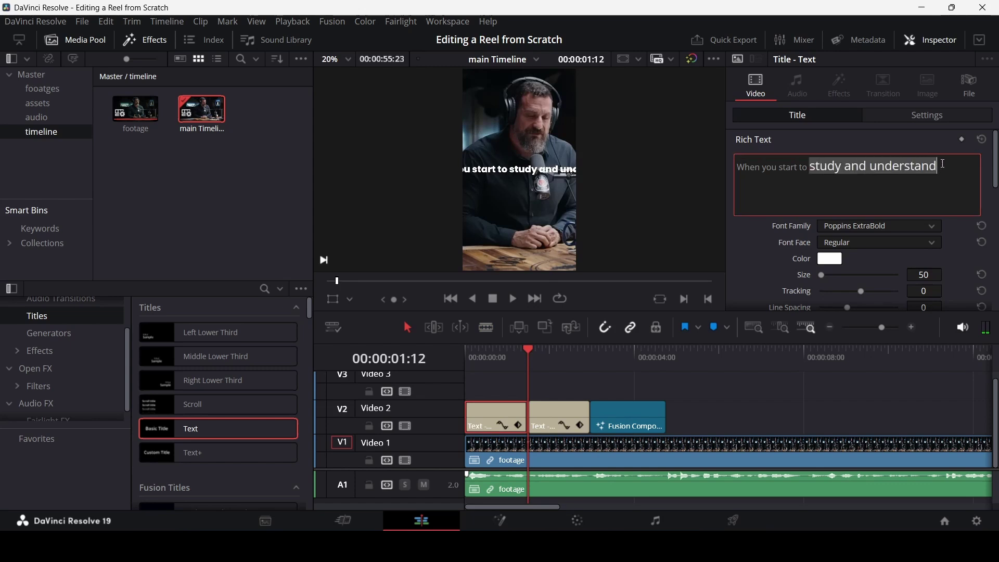
pyautogui.press('BackSpace')
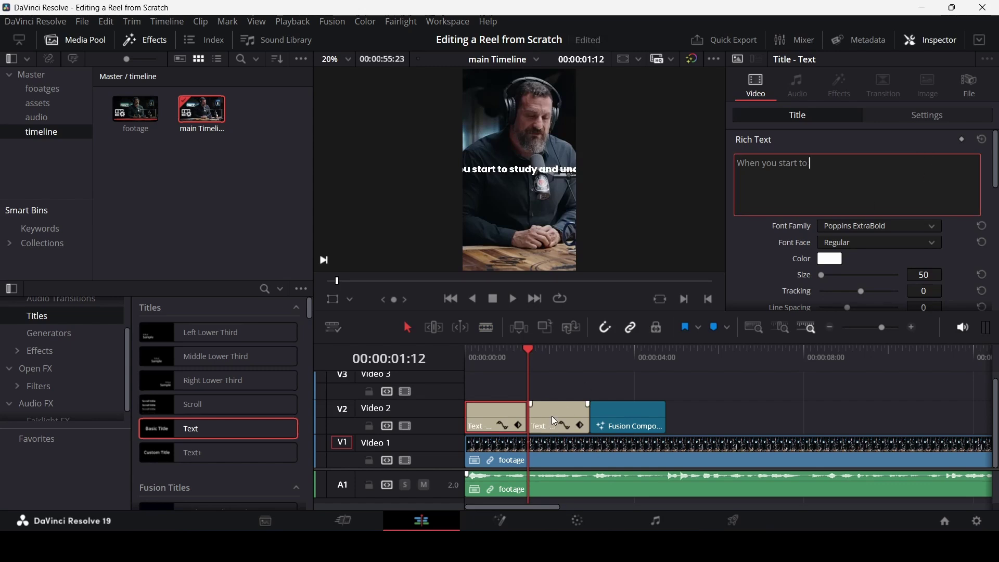
# Step: Remove "When you start to" from the second title segment, keeping only "study and understand"
pyautogui.click(555, 420)
pyautogui.click(846, 166)
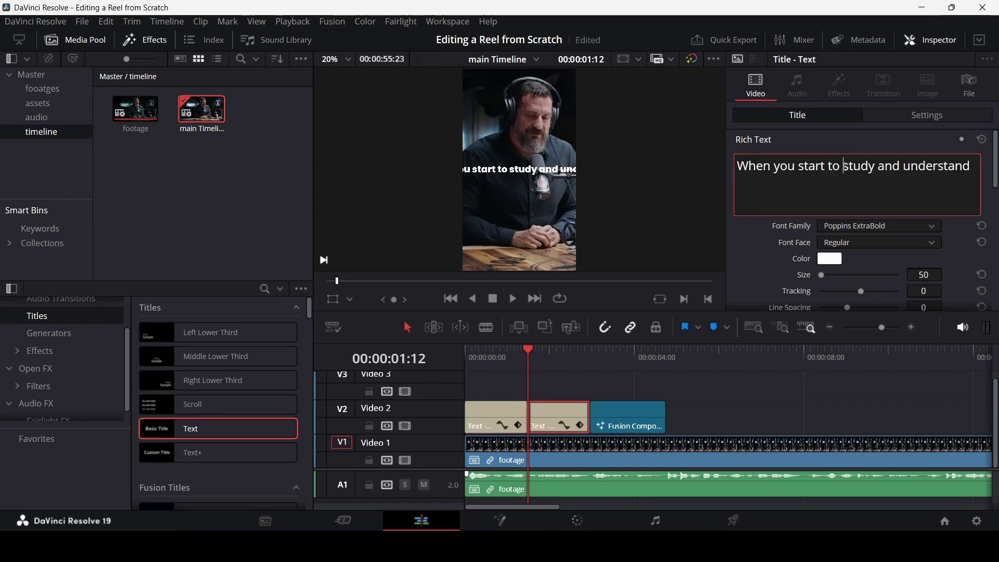
pyautogui.moveTo(847, 166); pyautogui.dragTo(704, 167)
pyautogui.press('BackSpace')
# Step: Play the main timeline from 00:00:00:00 to check how the split titles match the speech
pyautogui.click(468, 353)
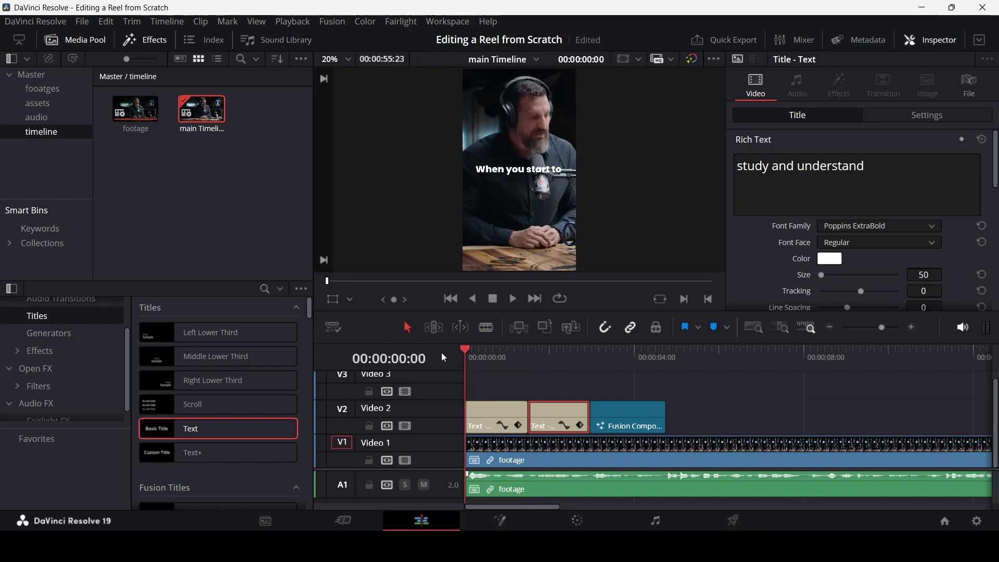
pyautogui.click(502, 379)
pyautogui.press('space')
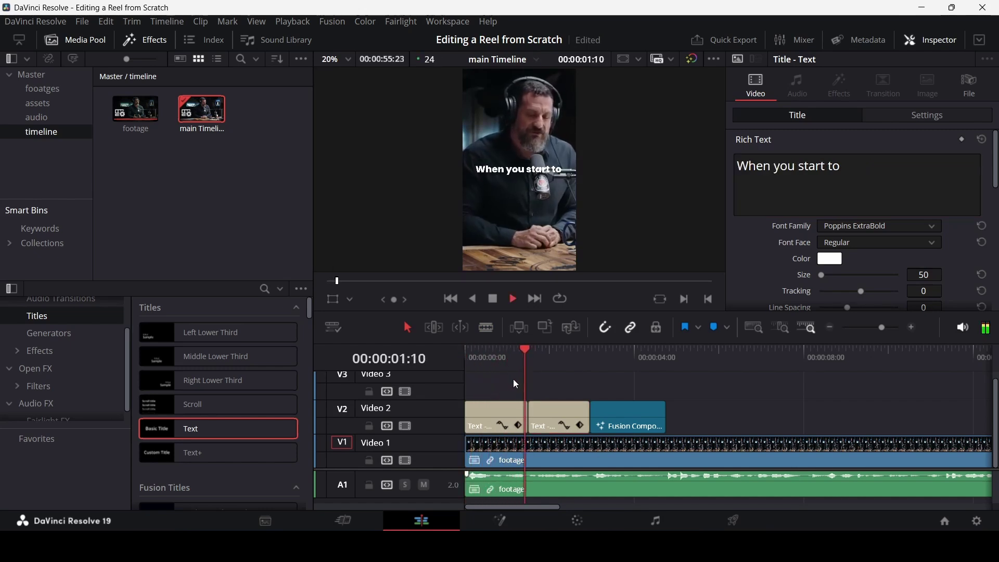
pyautogui.press('space')
# Step: Move the playhead to 00:00:00:21 and lower the "When you start to" title to a Y position of 896
pyautogui.click(510, 371)
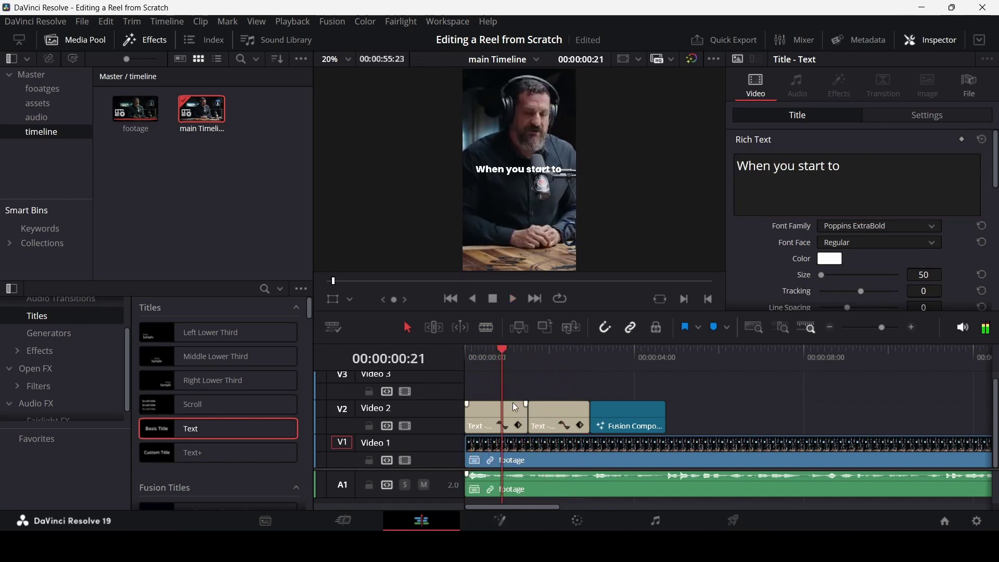
pyautogui.scroll(-5, 945, 243)
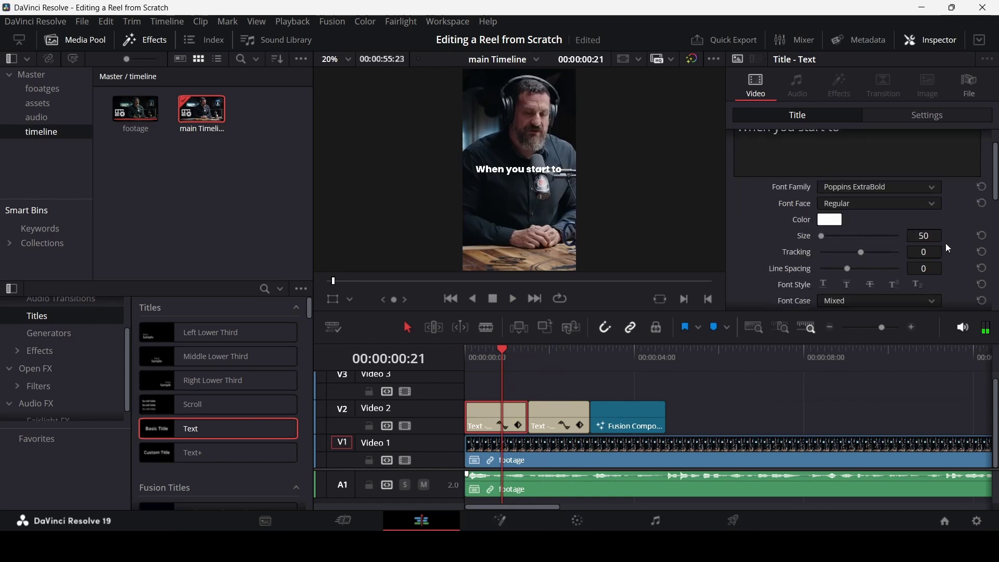
pyautogui.moveTo(921, 234)
pyautogui.mouseDown()
pyautogui.moveTo(873, 234)
pyautogui.moveTo(906, 234)
pyautogui.mouseUp()
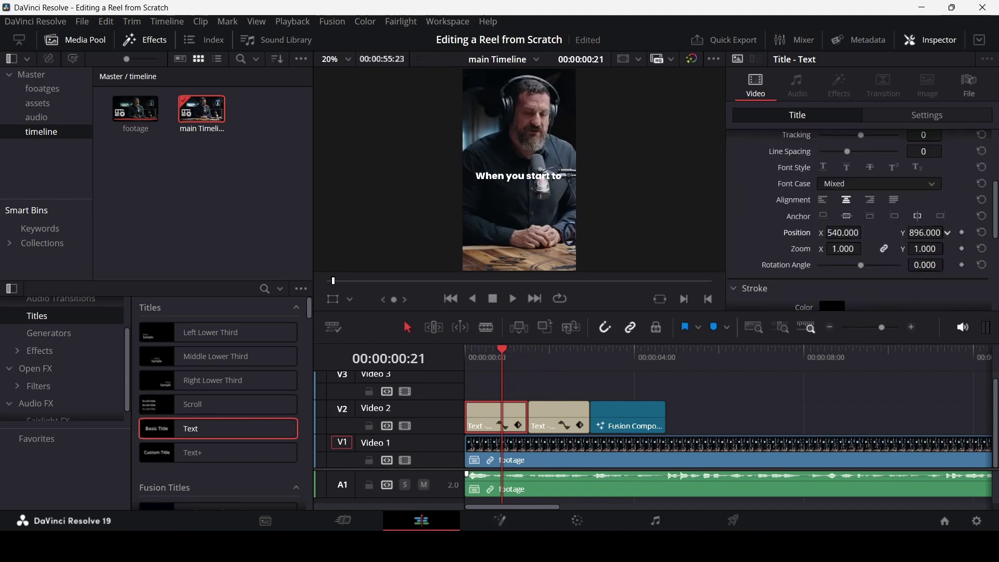
# Step: Turn on the 9:16 social media safe area overlay in the timeline viewer
pyautogui.click(626, 61)
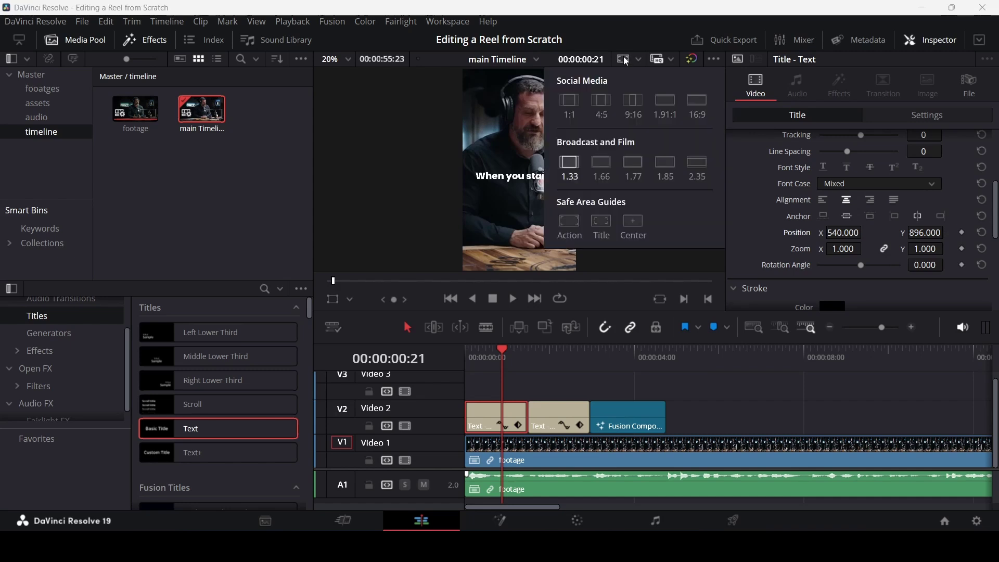
pyautogui.click(635, 101)
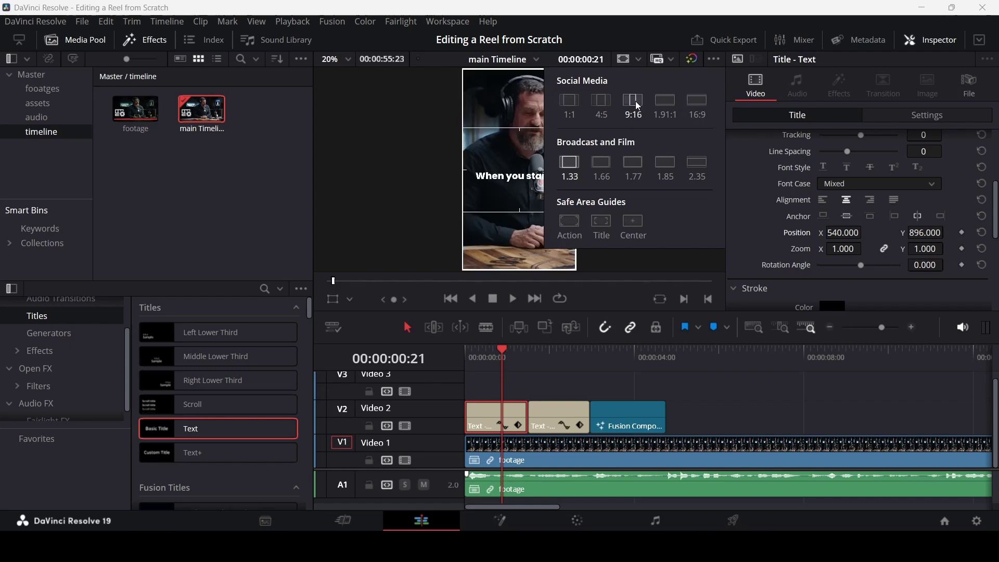
pyautogui.click(635, 21)
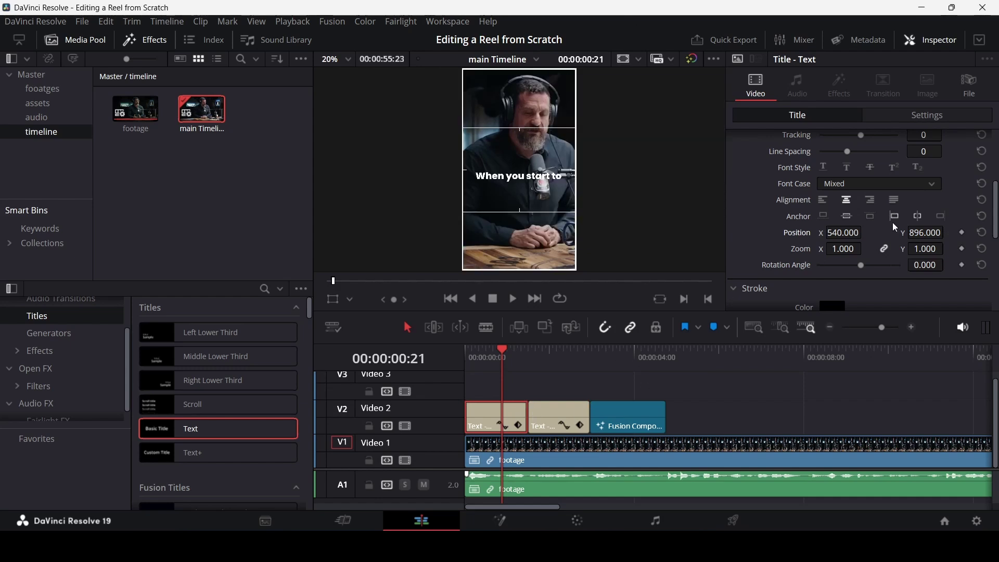
# Step: Lower the "When you start to" title to a Y position of 668
pyautogui.moveTo(921, 237); pyautogui.dragTo(881, 236)
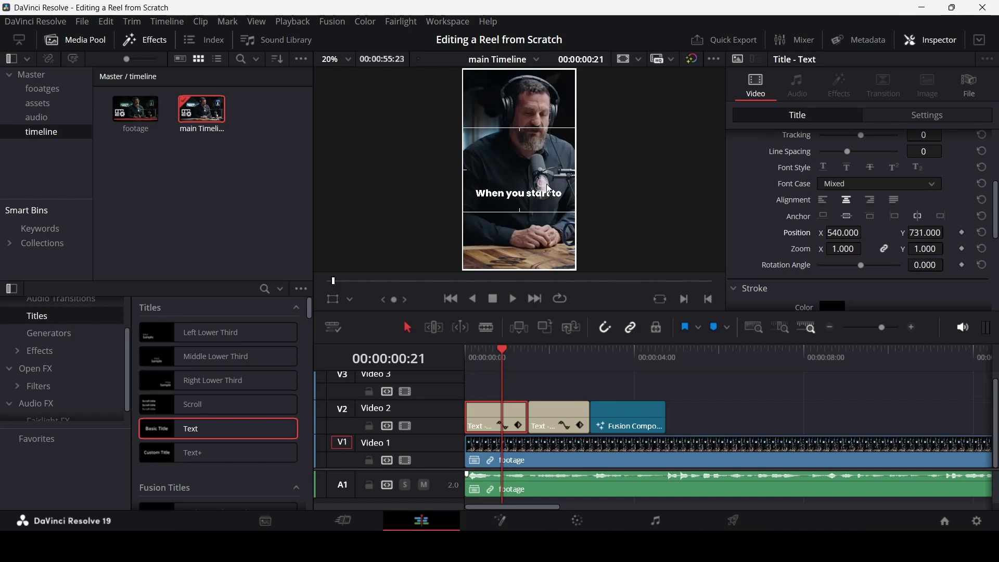
pyautogui.moveTo(909, 232); pyautogui.dragTo(948, 232)
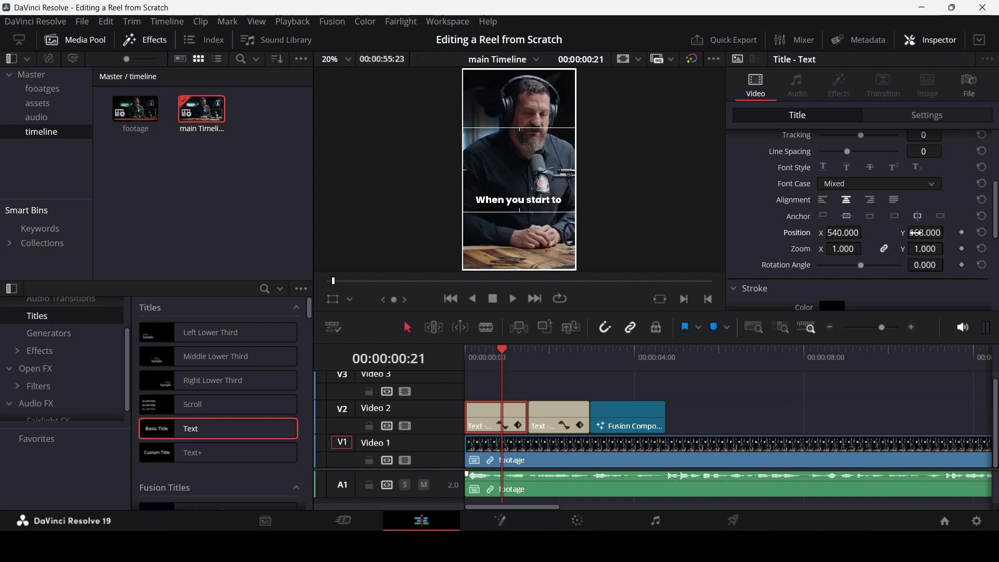
pyautogui.click(702, 413)
# Step: Play the main timeline from 00:00:00:00 to compare the vertical placement of the two titles
pyautogui.click(470, 351)
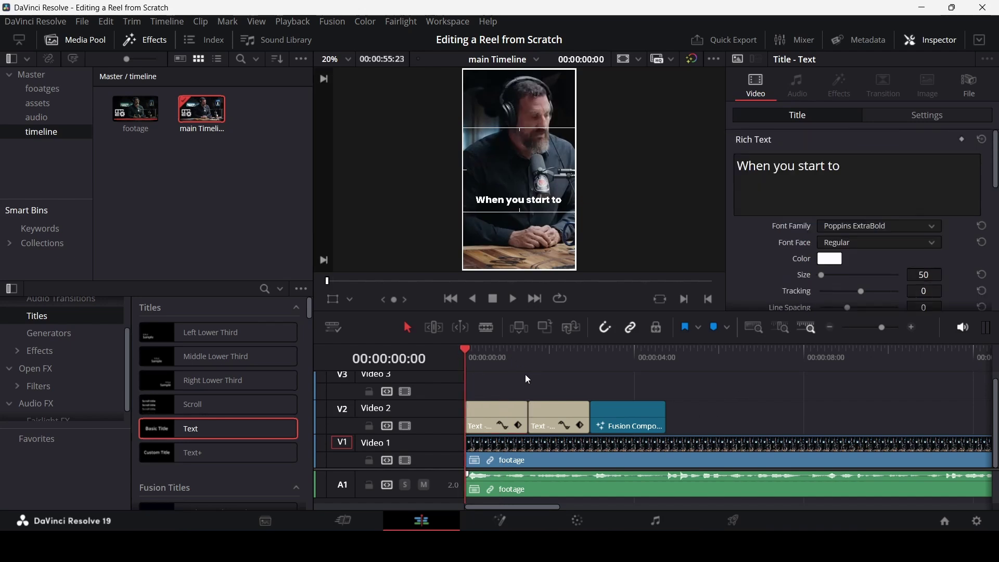
pyautogui.press('space')
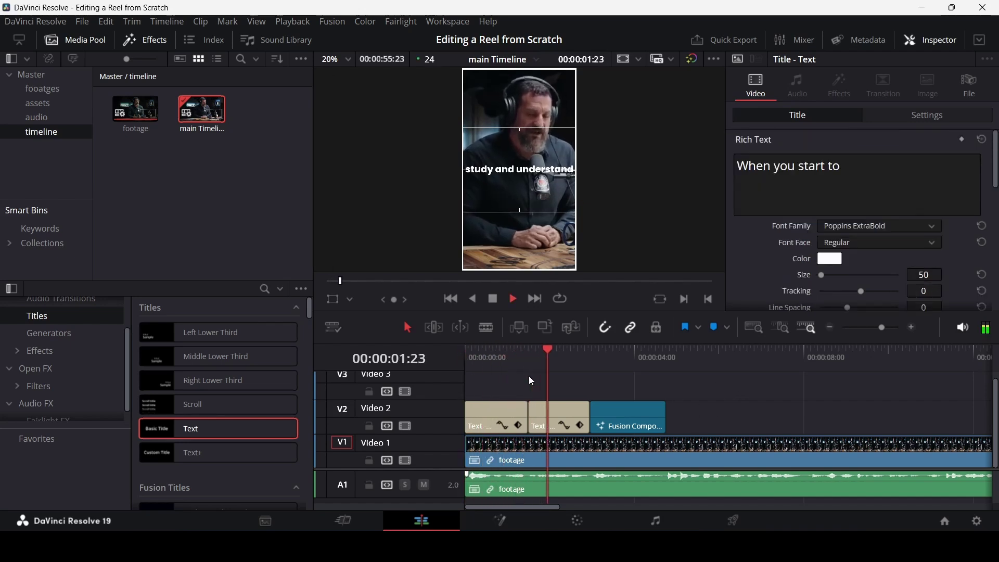
pyautogui.press('space')
# Step: Match the "study and understand" title to the first title by setting its Y position to 668
pyautogui.click(491, 417)
pyautogui.scroll(-3, 925, 244)
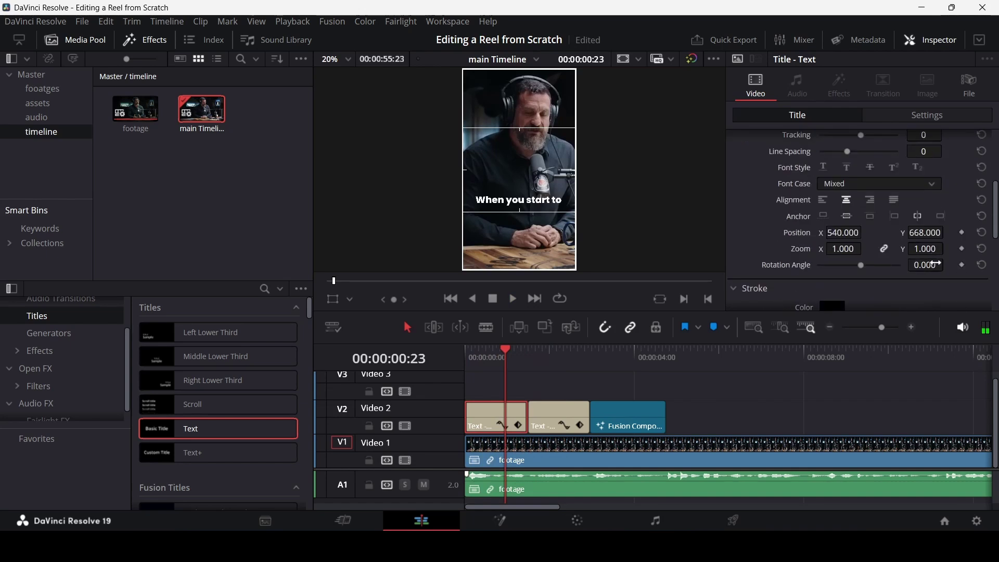
pyautogui.click(920, 234)
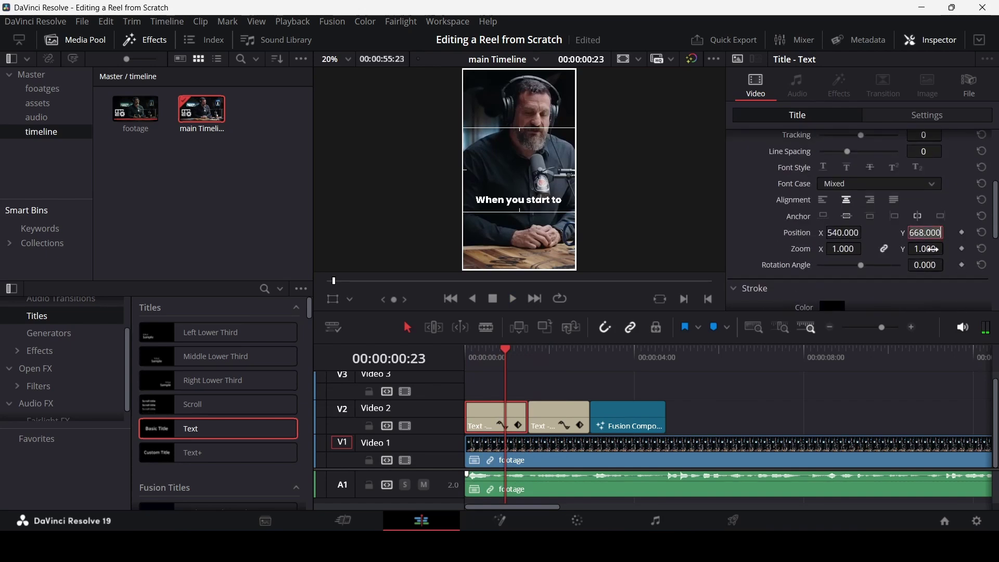
pyautogui.click(570, 411)
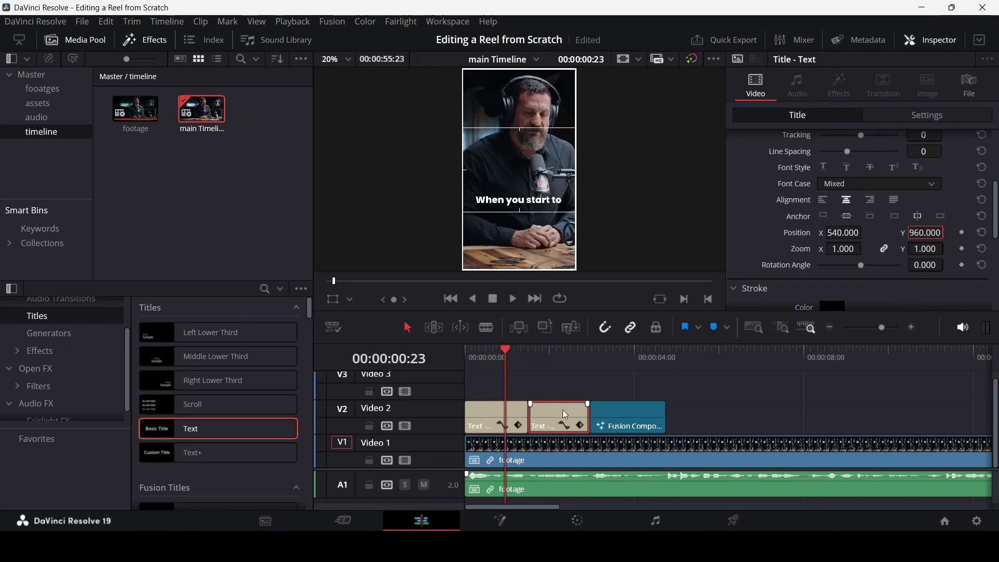
pyautogui.doubleClick(925, 232)
pyautogui.write('668.000')
pyautogui.click(579, 381)
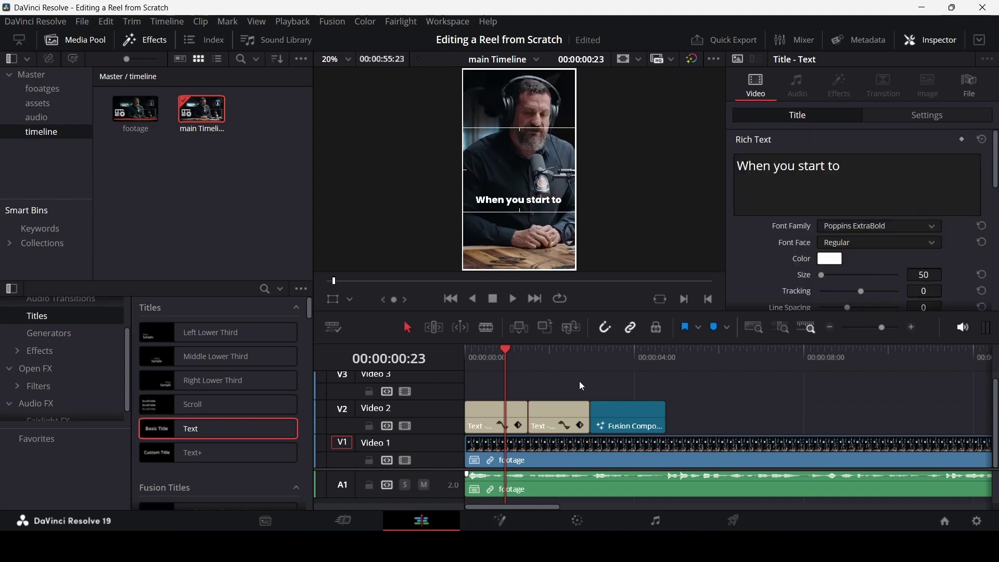
# Step: Play to the "study and understand" title and set its font size to 45
pyautogui.press('space')
pyautogui.press('space')
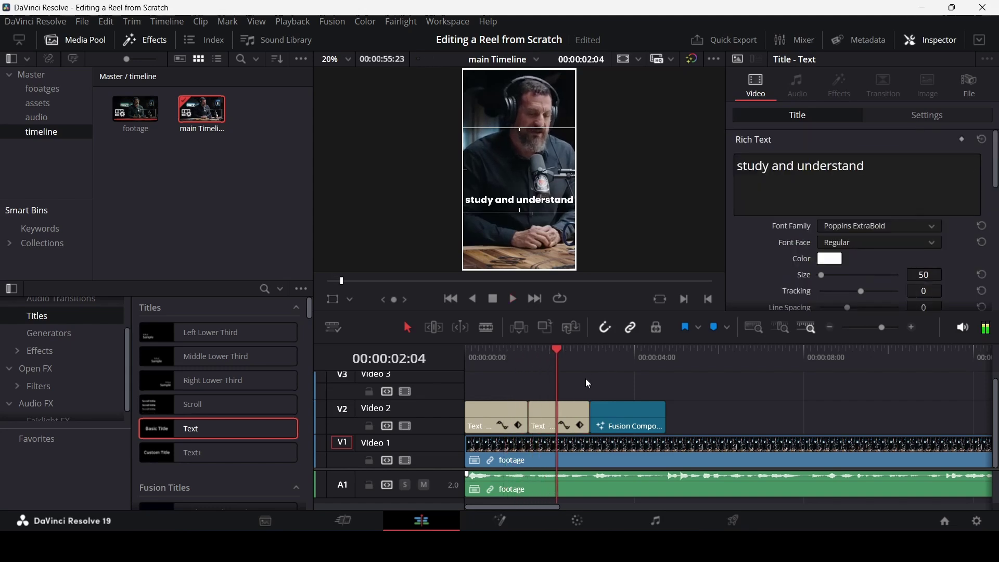
pyautogui.click(560, 411)
pyautogui.doubleClick(924, 275)
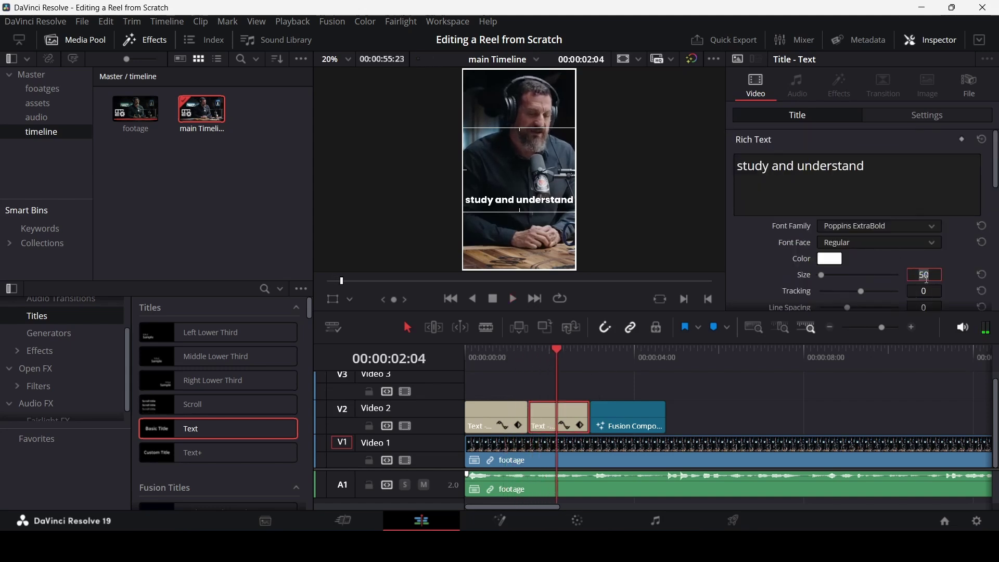
pyautogui.write('45')
pyautogui.press('Return')
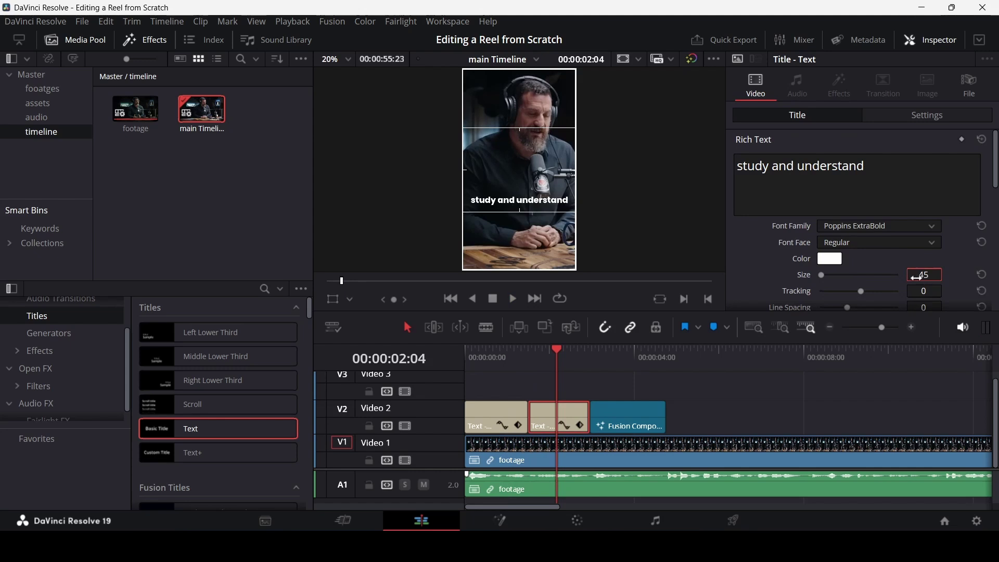
# Step: Play the main timeline from the start through both titles, then return the playhead to 00:00:00:00
pyautogui.click(718, 394)
pyautogui.moveTo(506, 356); pyautogui.dragTo(466, 373)
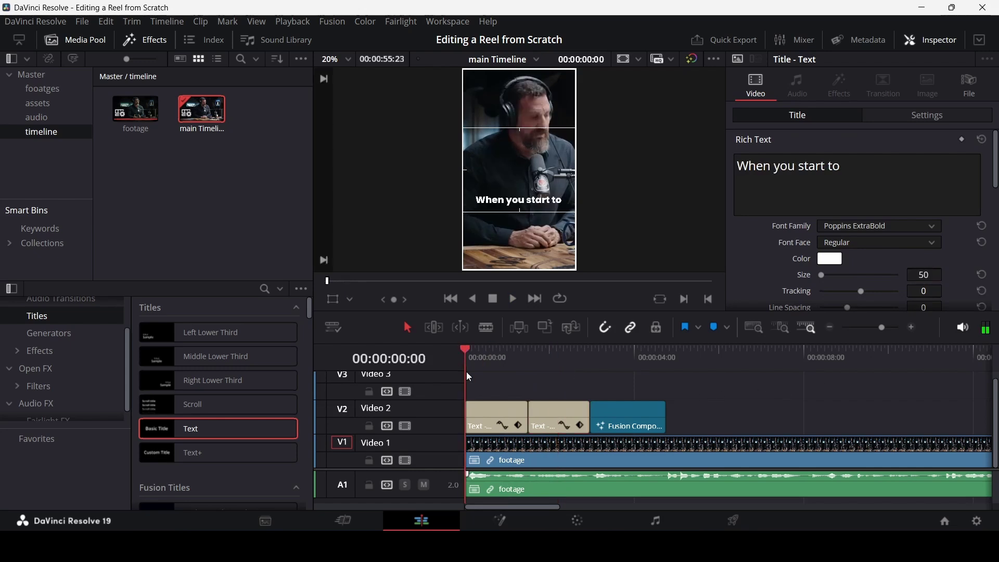
pyautogui.press('space')
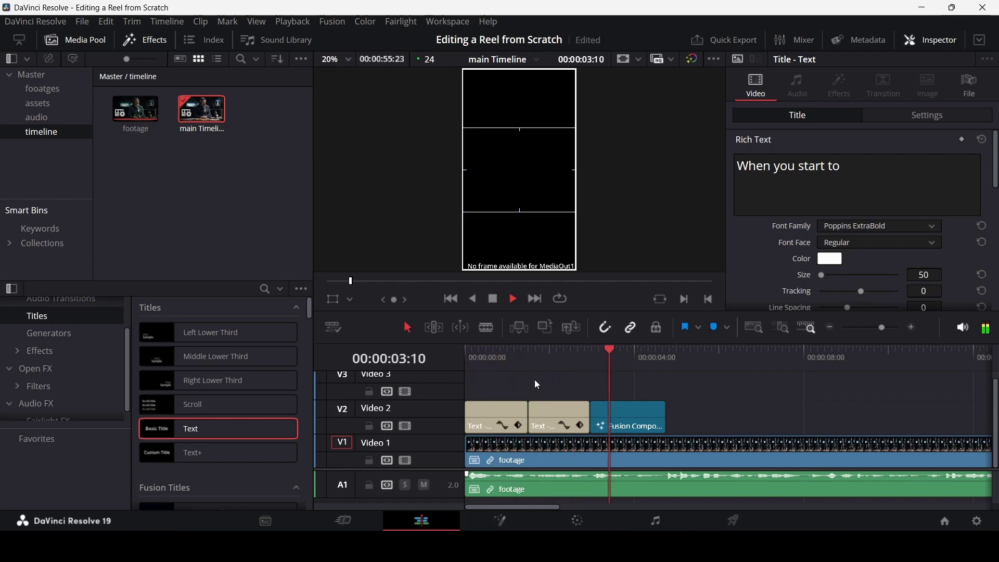
pyautogui.press('space')
pyautogui.press('Home')
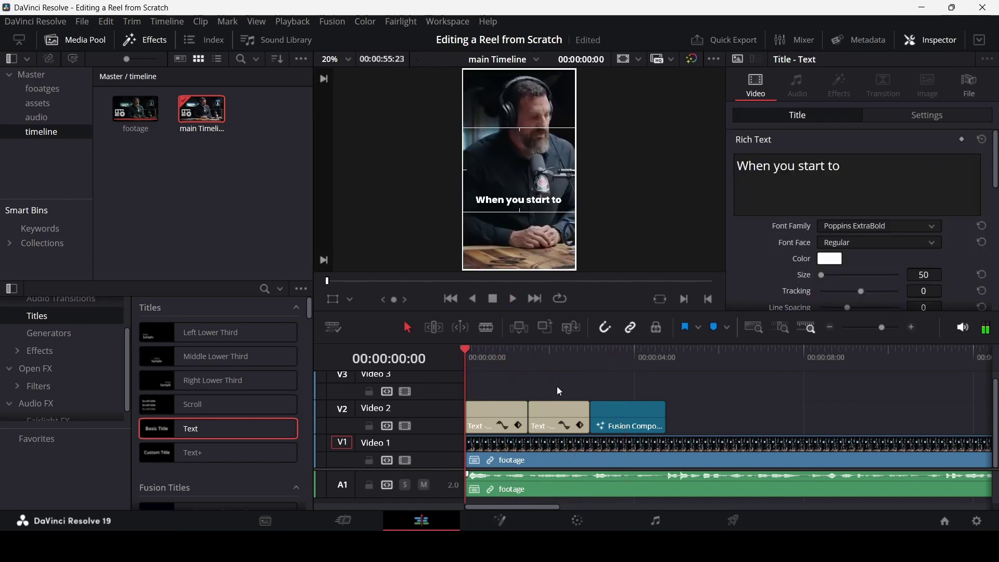
# Step: Set the font case of the "When you start to" title to All Caps
pyautogui.click(493, 412)
pyautogui.scroll(-3, 765, 276)
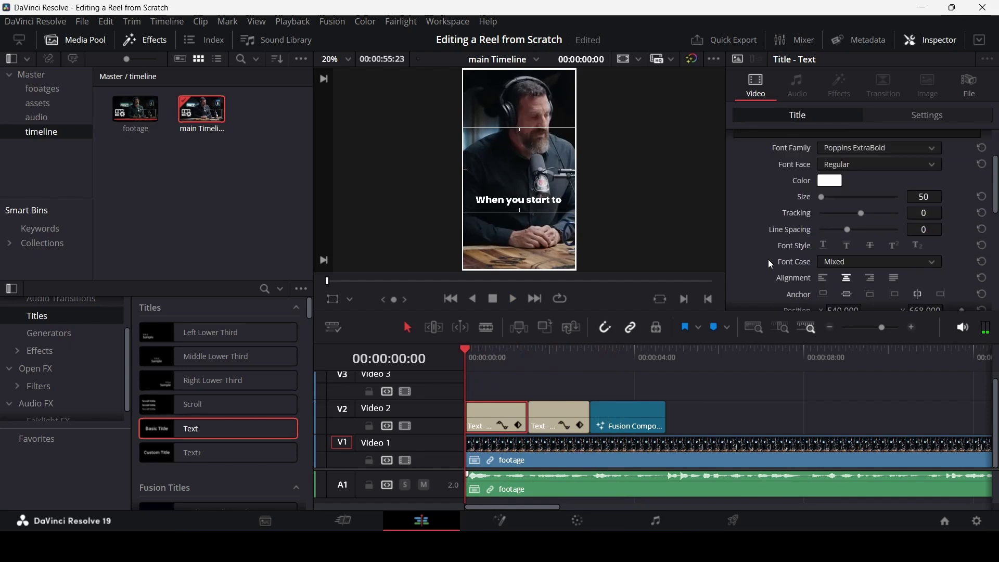
pyautogui.scroll(-3, 767, 259)
pyautogui.click(832, 187)
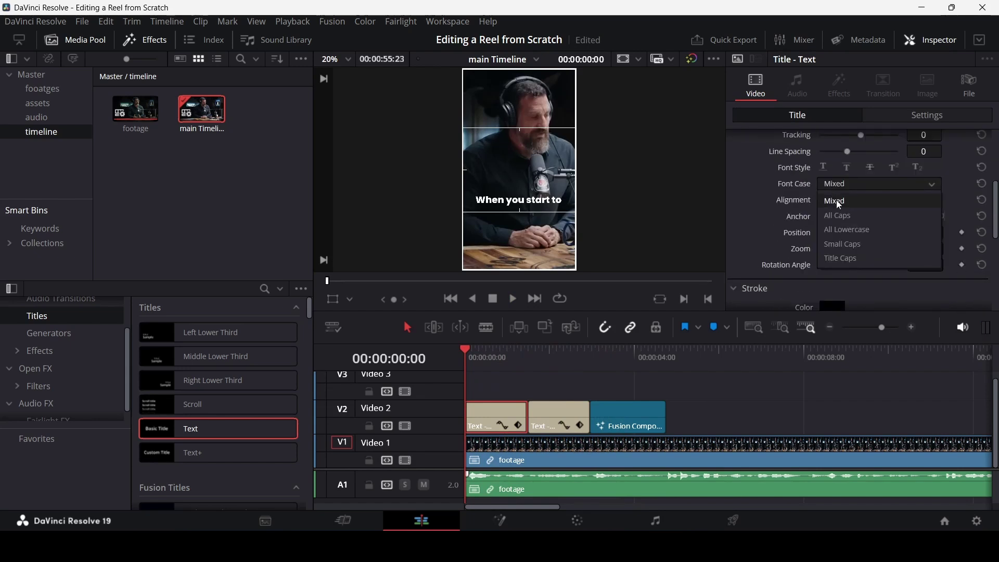
pyautogui.click(838, 213)
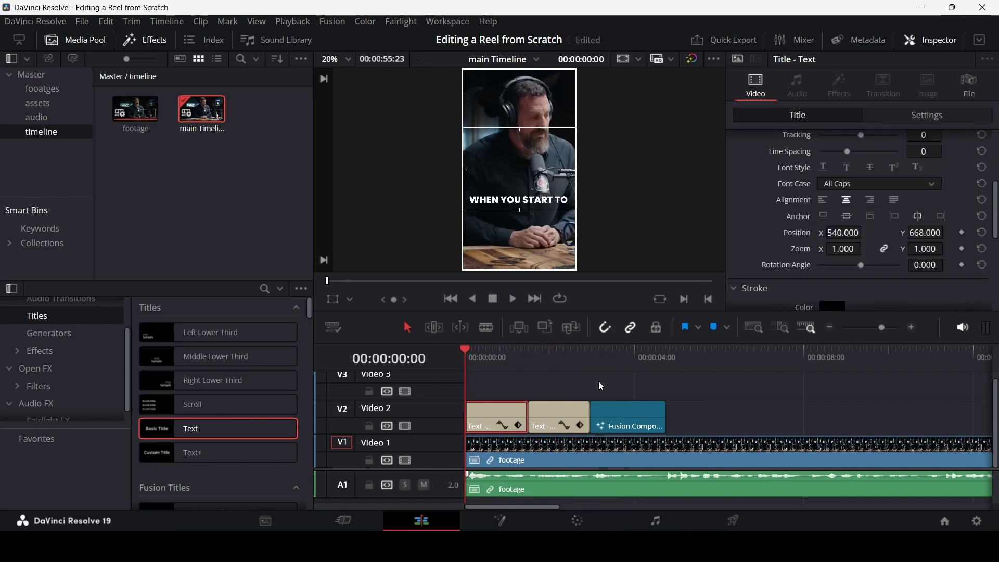
# Step: Set the "study and understand" title's font case to All Caps and its size to 40
pyautogui.click(536, 381)
pyautogui.press('space')
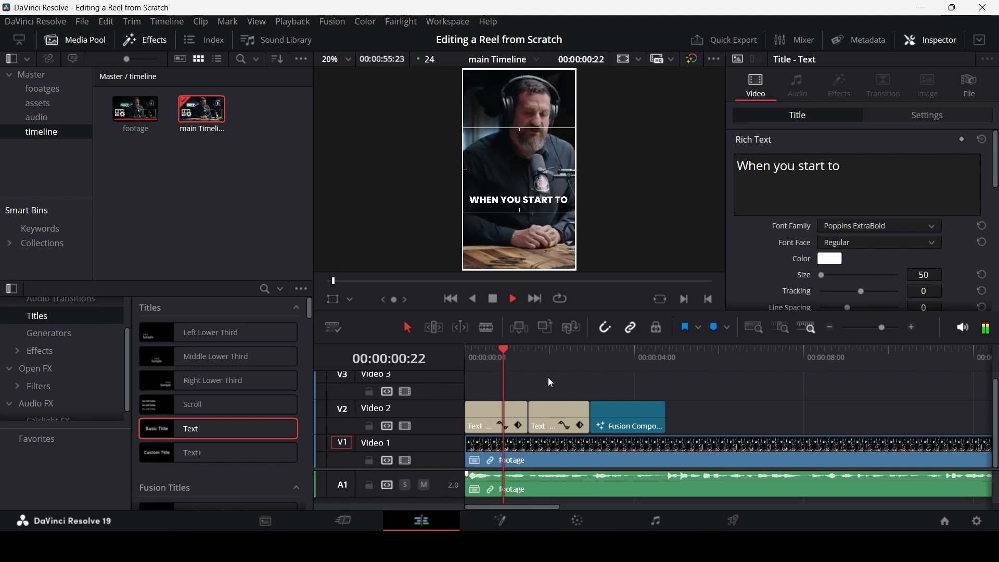
pyautogui.press('space')
pyautogui.click(559, 413)
pyautogui.scroll(-5, 795, 257)
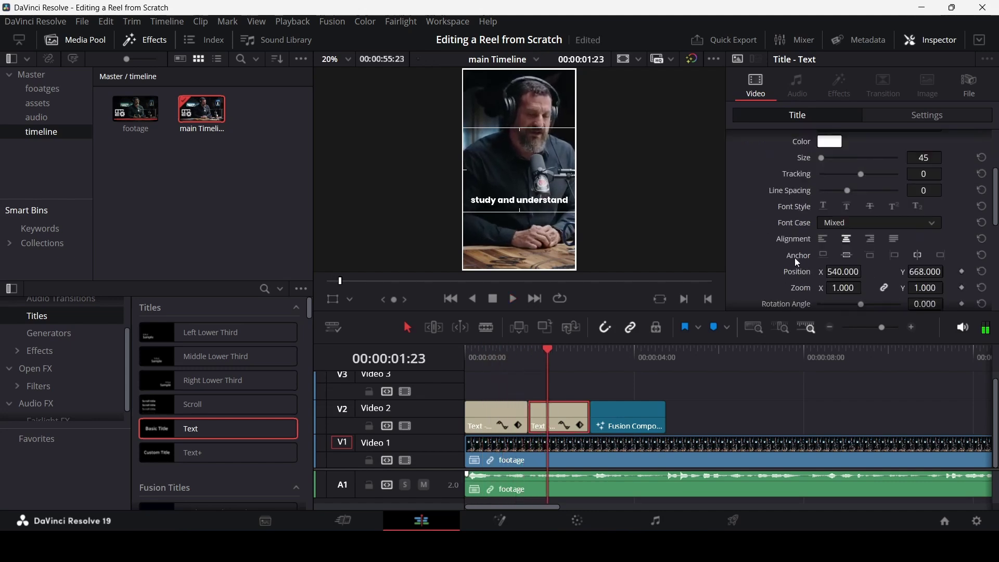
pyautogui.click(832, 224)
pyautogui.click(838, 256)
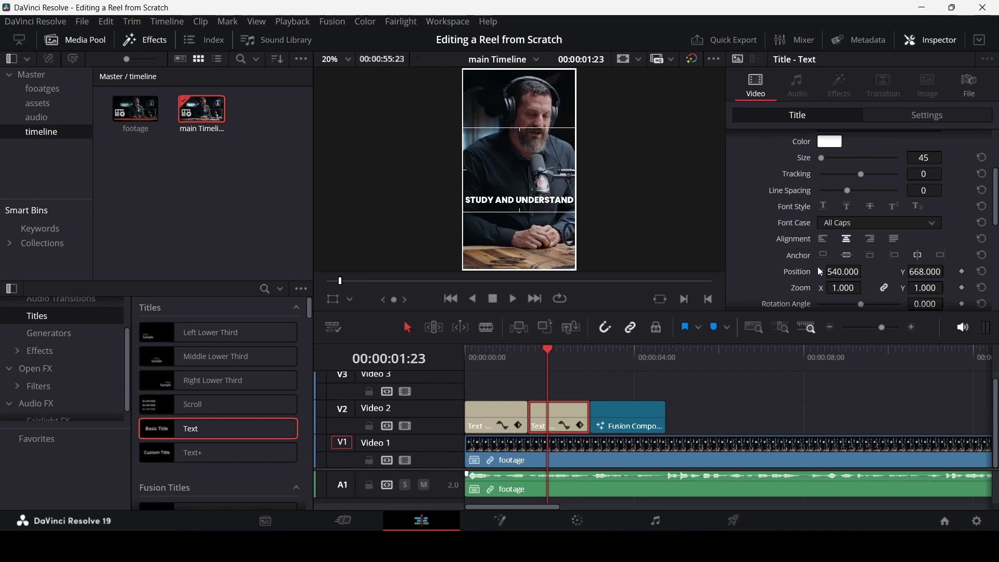
pyautogui.click(926, 157)
pyautogui.write('40')
pyautogui.press('Return')
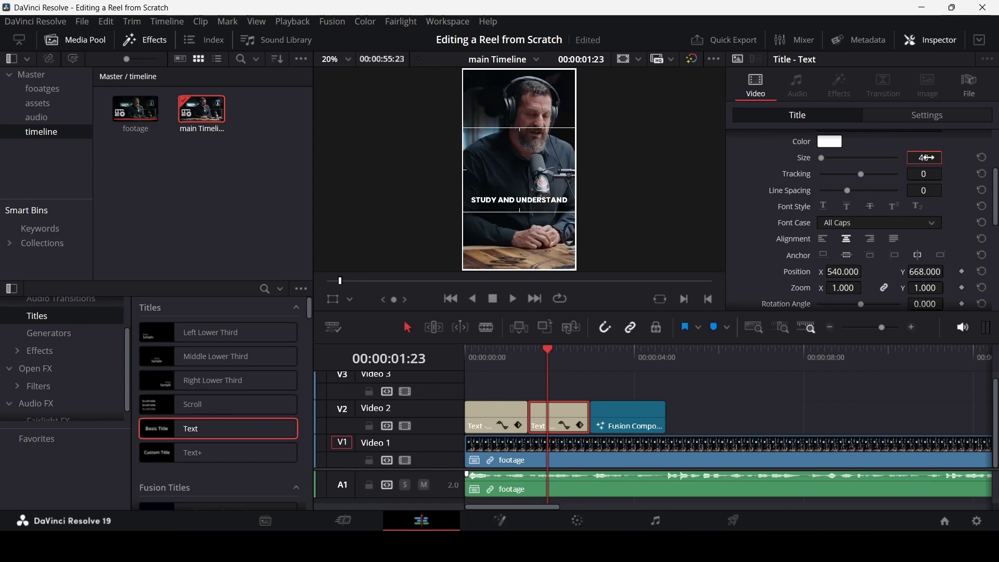
# Step: Play the main timeline from the start to review both all-caps titles up to the Fusion composition
pyautogui.click(660, 377)
pyautogui.click(509, 364)
pyautogui.press('Home')
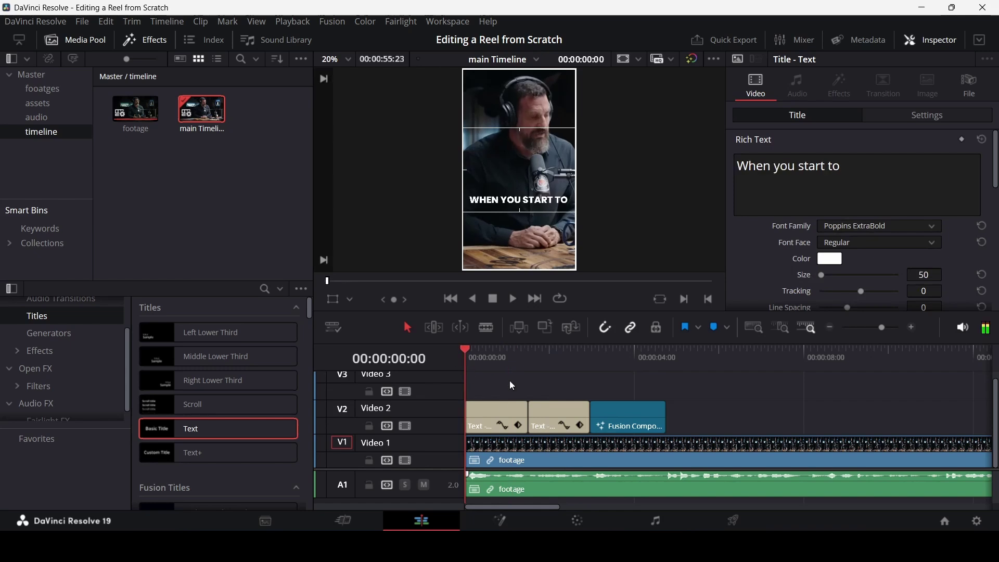
pyautogui.press('space')
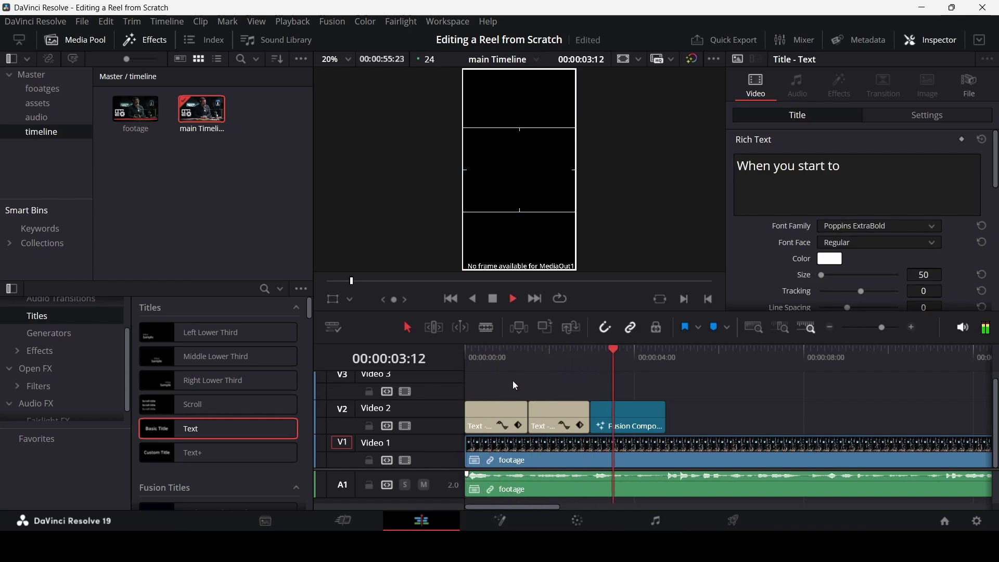
pyautogui.press('space')
# Step: Move the playhead to 00:00:03:10 and open the Fusion composition after the titles on the Fusion page
pyautogui.click(611, 366)
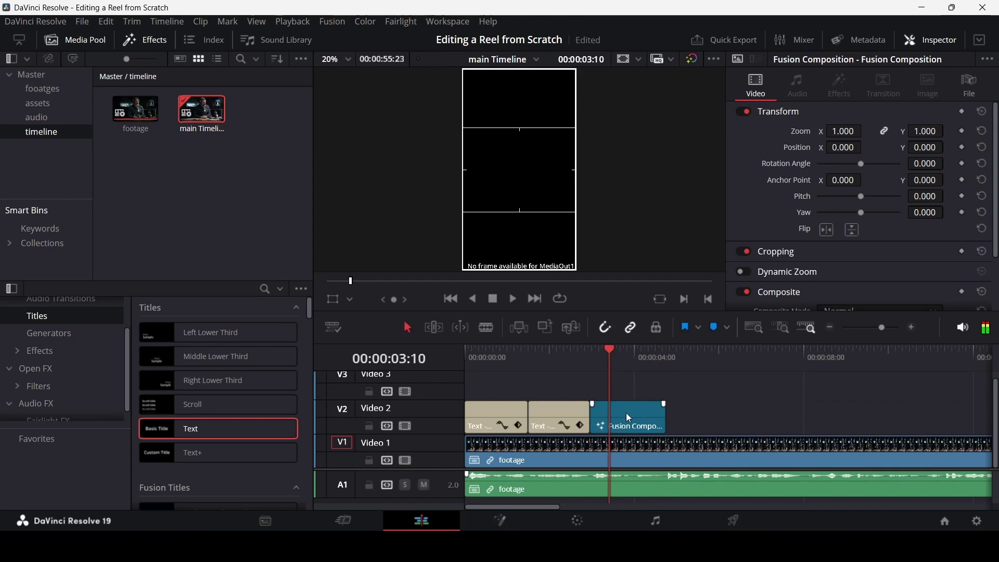
pyautogui.rightClick(626, 413)
pyautogui.click(672, 328)
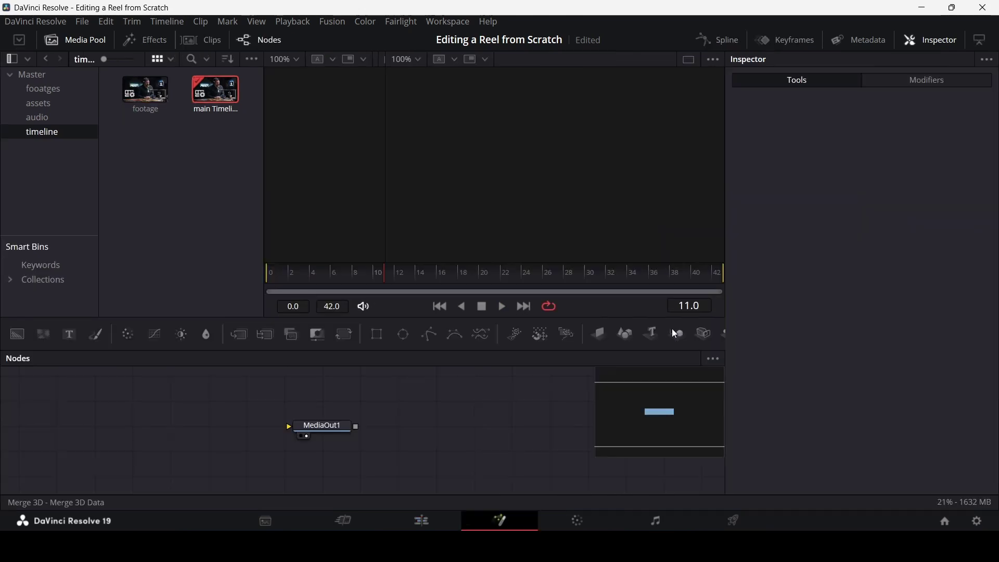
# Step: Import the brain image from the Assets folder in File Explorer into the project's assets bin
pyautogui.click(38, 103)
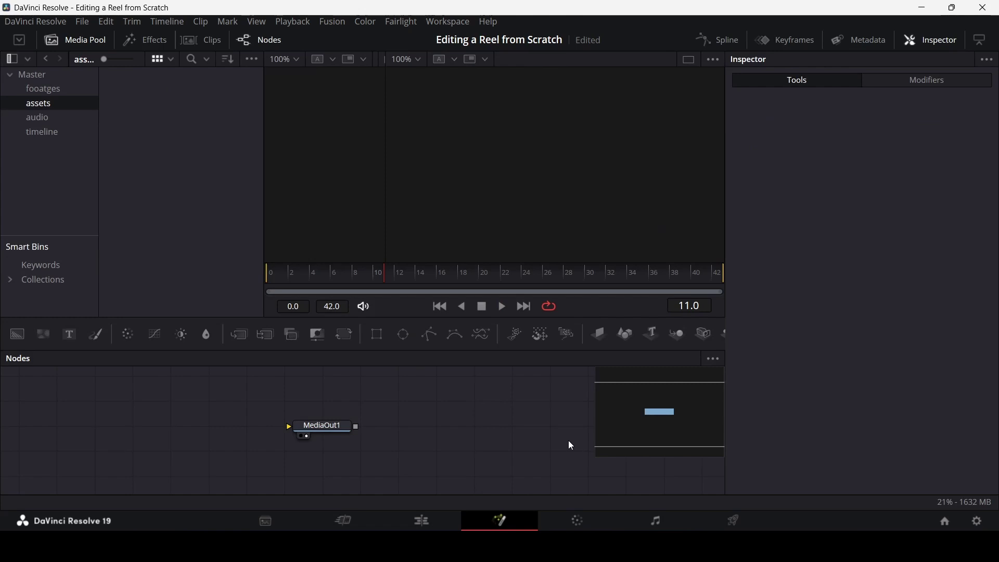
pyautogui.hotkey('alt', 'Tab')
pyautogui.doubleClick(326, 239)
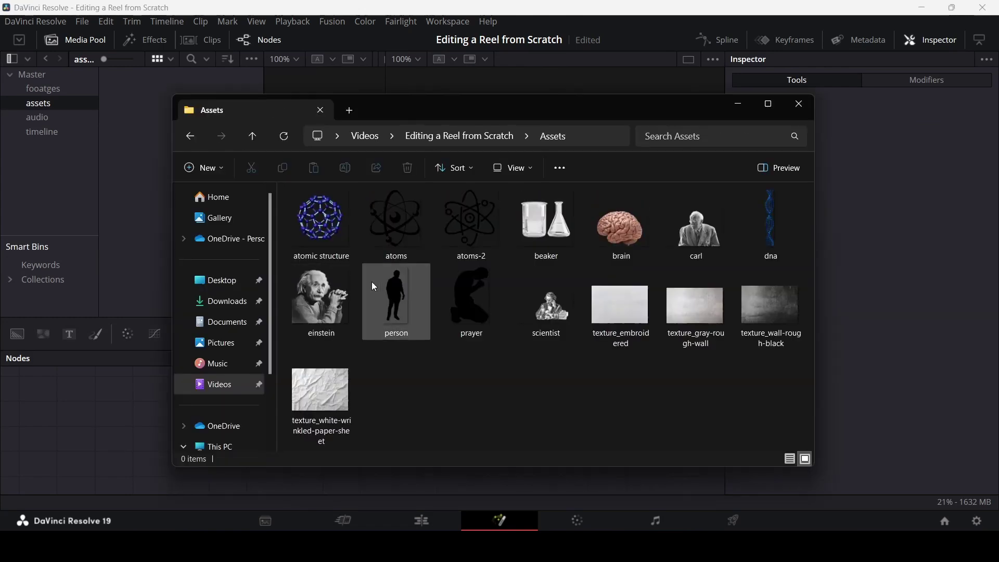
pyautogui.moveTo(598, 236); pyautogui.dragTo(125, 191)
# Step: Add a black Background node feeding MediaOut1 and insert a MultiMerge node between them
pyautogui.moveTo(24, 328); pyautogui.dragTo(486, 438)
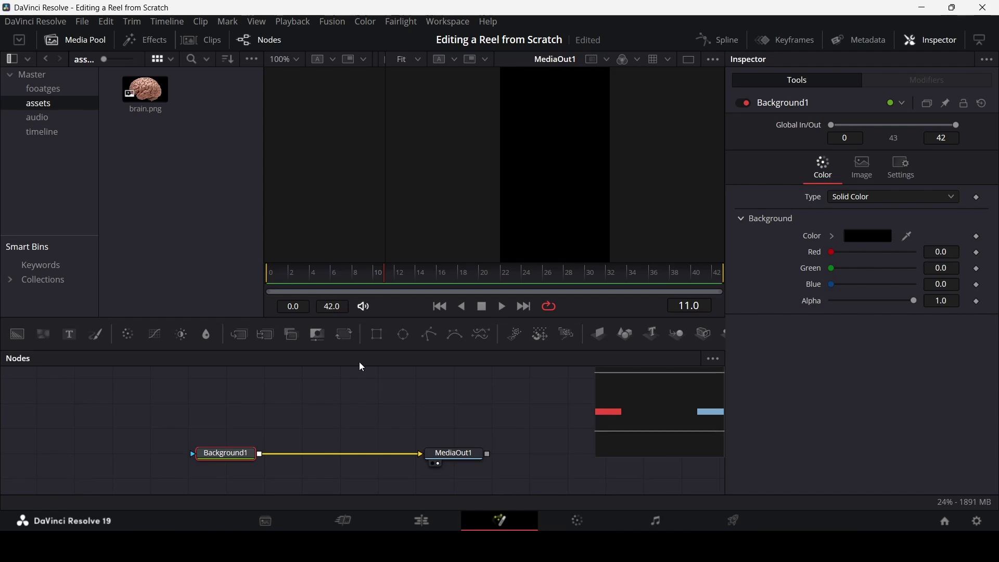
pyautogui.moveTo(265, 334); pyautogui.dragTo(352, 453)
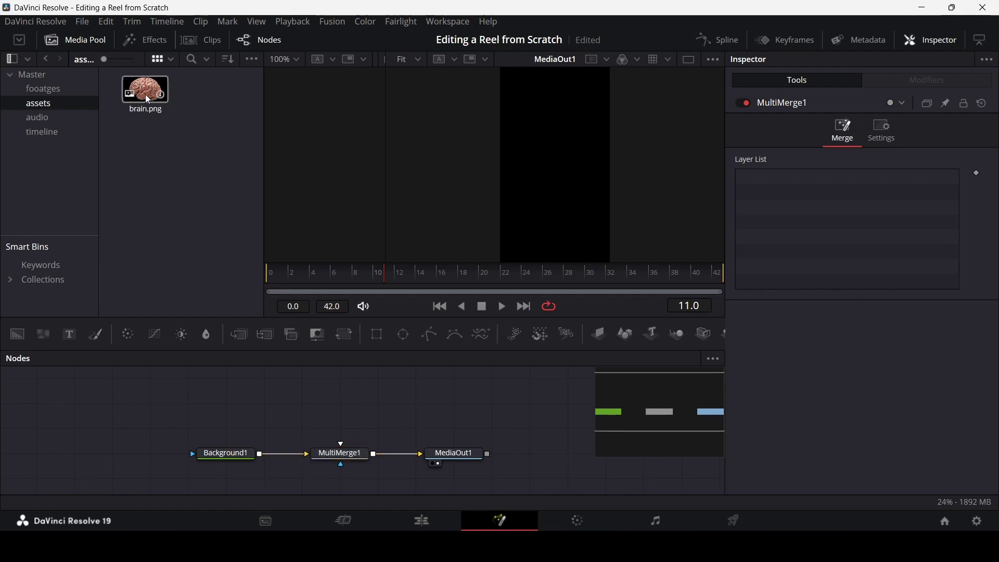
pyautogui.moveTo(146, 95); pyautogui.dragTo(223, 201)
# Step: Import the four texture images, from texture_embroidered to texture_white-wrinkled-paper-sheet, from File Explorer into the assets bin
pyautogui.hotkey('alt', 'Tab')
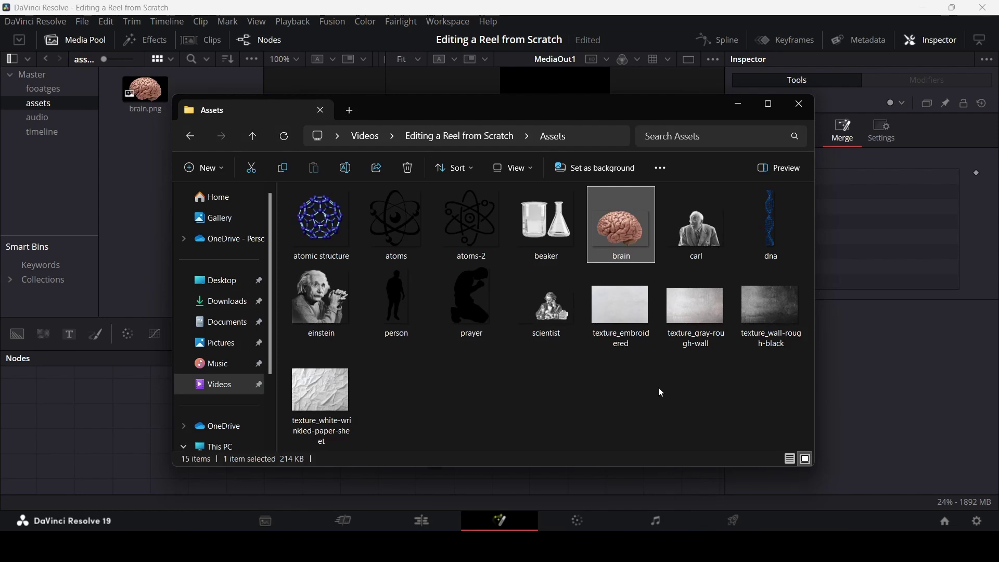
pyautogui.click(621, 333)
pyautogui.click(336, 411)
pyautogui.keyDown('shift'); pyautogui.click(332, 407); pyautogui.keyUp('shift')
pyautogui.moveTo(322, 403); pyautogui.dragTo(145, 284)
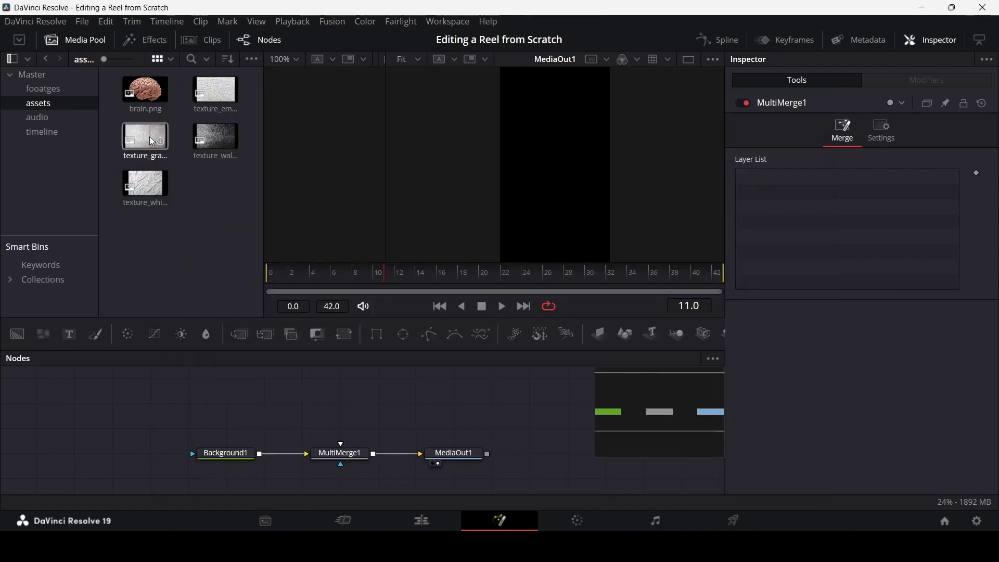
# Step: Add texture_wall-rough-black.jpg as a layer of MultiMerge1 above the background and set the layer's Blend to 0.2
pyautogui.moveTo(216, 138); pyautogui.dragTo(358, 457)
pyautogui.moveTo(359, 400); pyautogui.dragTo(245, 393)
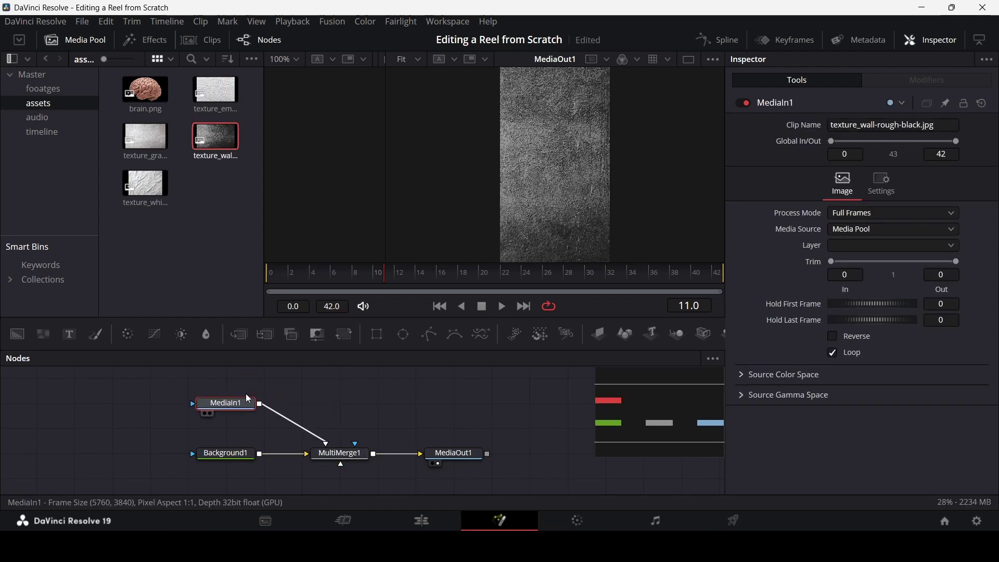
pyautogui.click(341, 453)
pyautogui.scroll(-2, 811, 375)
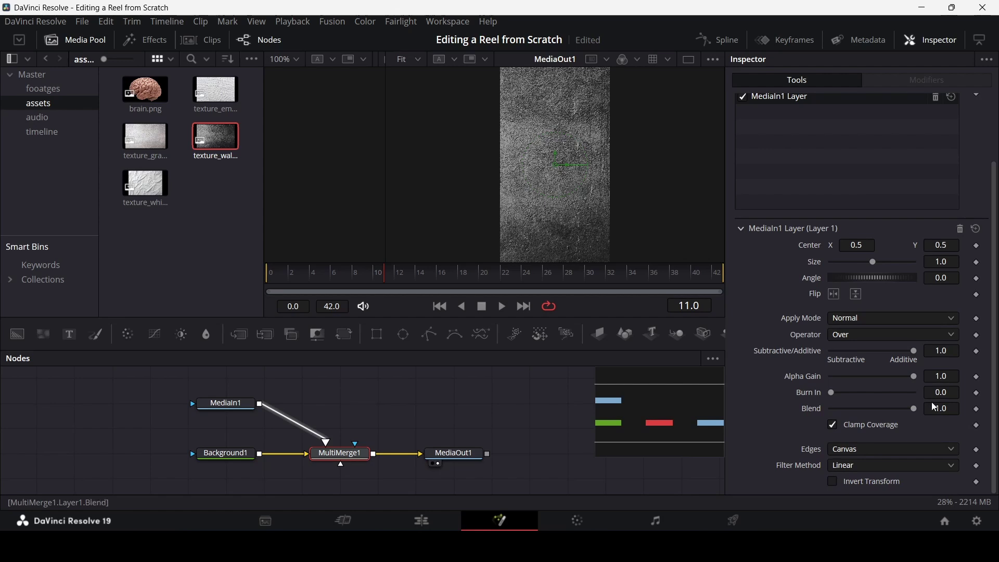
pyautogui.moveTo(914, 410); pyautogui.dragTo(852, 412)
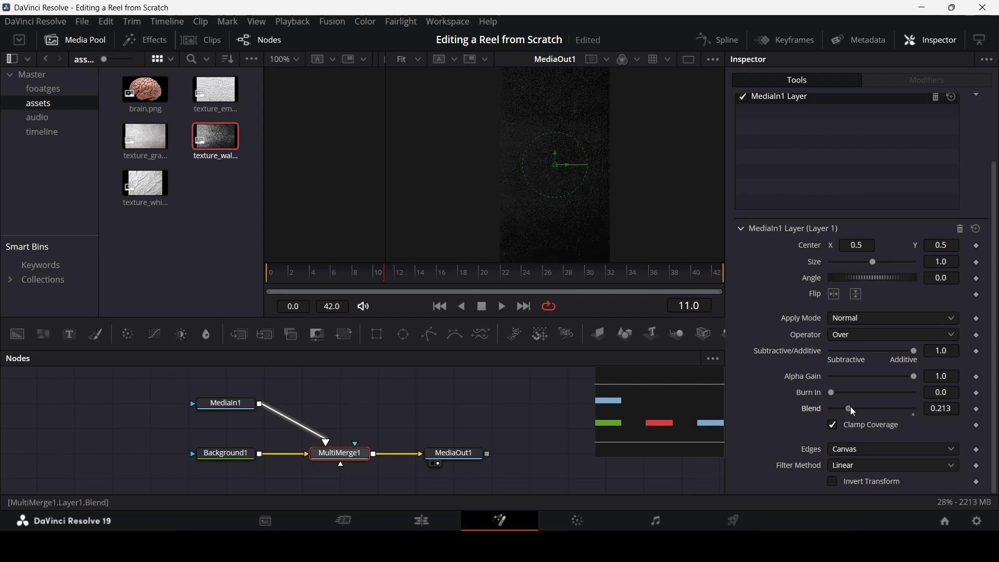
pyautogui.click(955, 410)
pyautogui.press('Return')
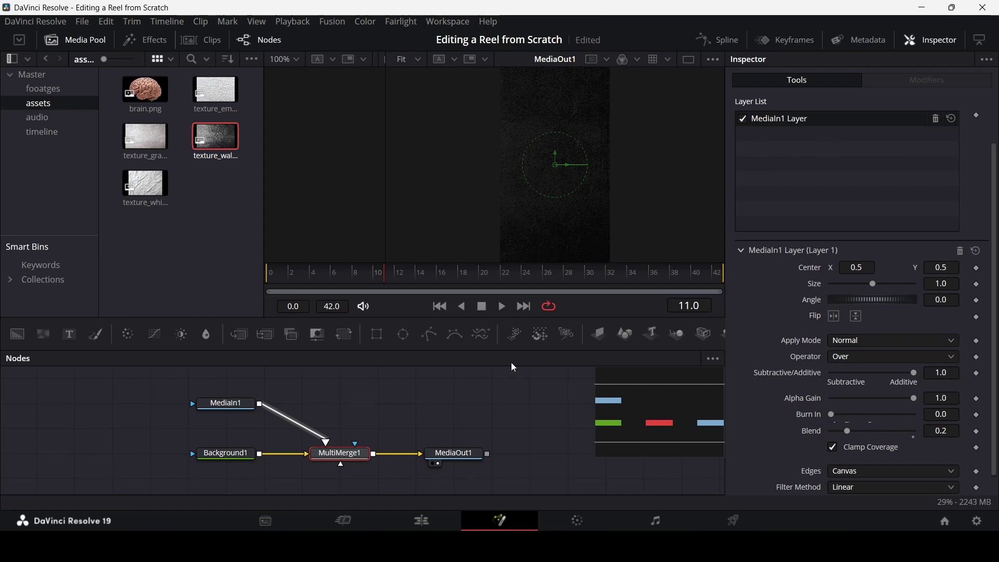
# Step: Add brain.png as a layer of MultiMerge1 above the black wall texture
pyautogui.click(506, 414)
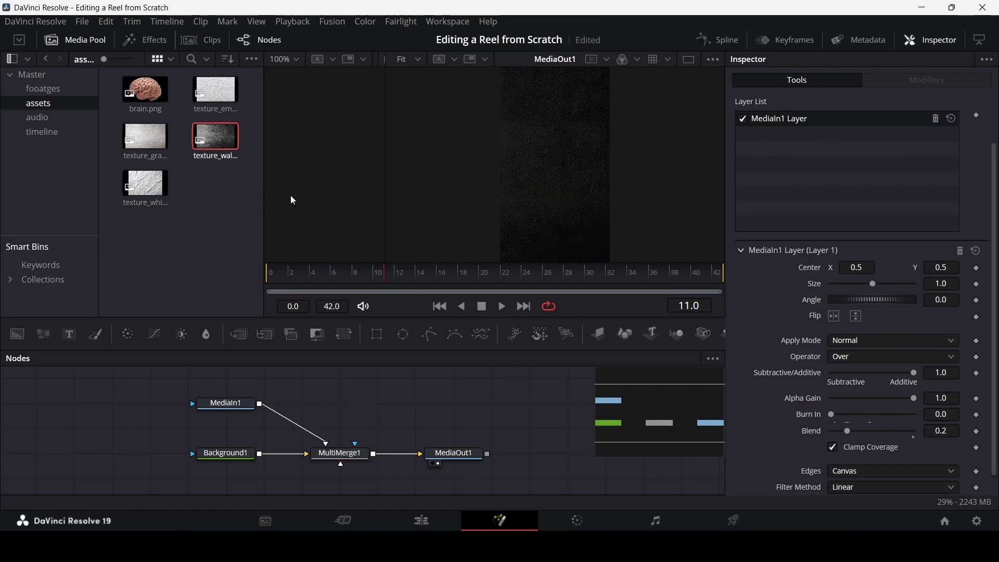
pyautogui.moveTo(154, 105); pyautogui.dragTo(363, 455)
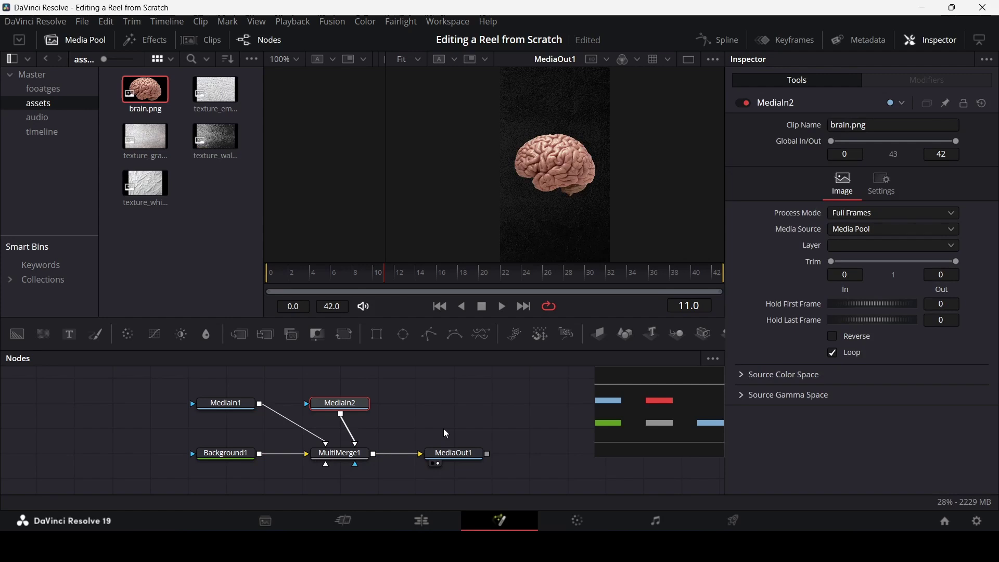
pyautogui.moveTo(547, 182); pyautogui.dragTo(520, 189)
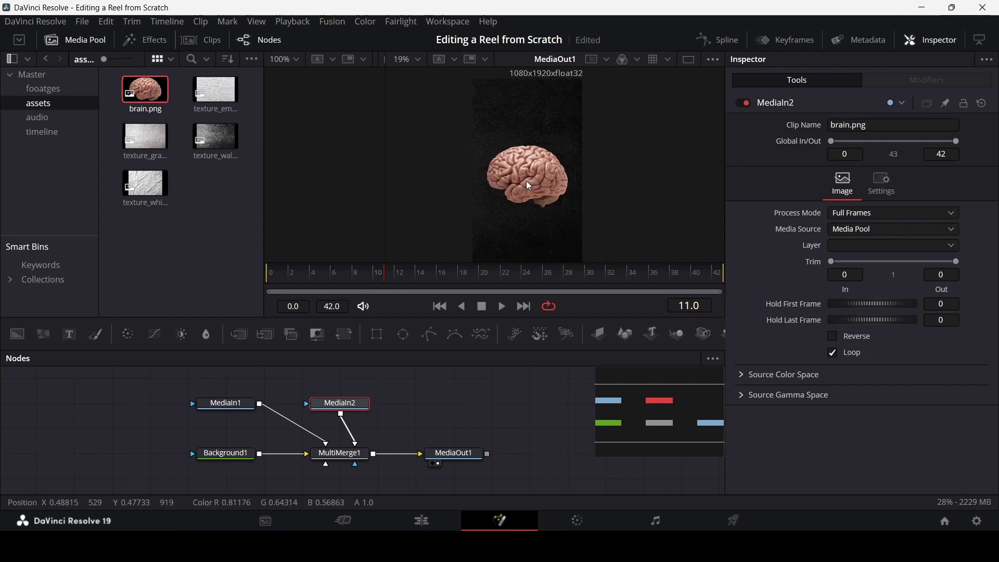
pyautogui.scroll(-1, 523, 181)
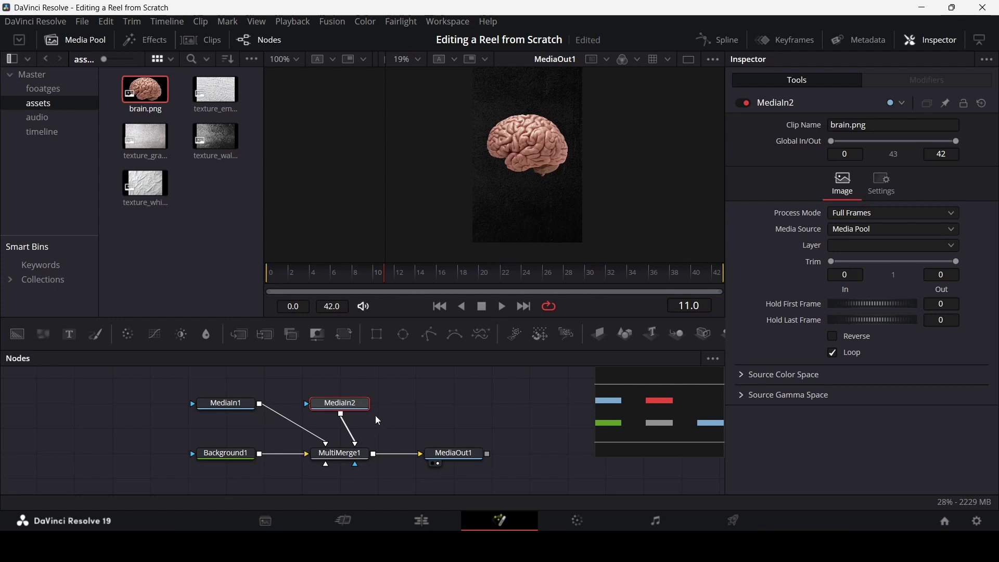
pyautogui.click(343, 340)
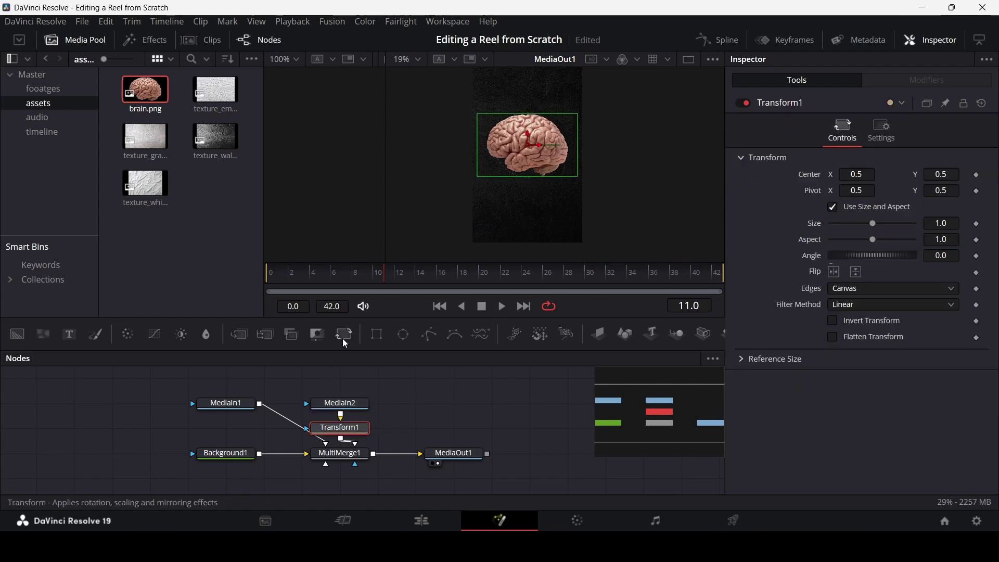
pyautogui.moveTo(333, 379); pyautogui.dragTo(375, 414)
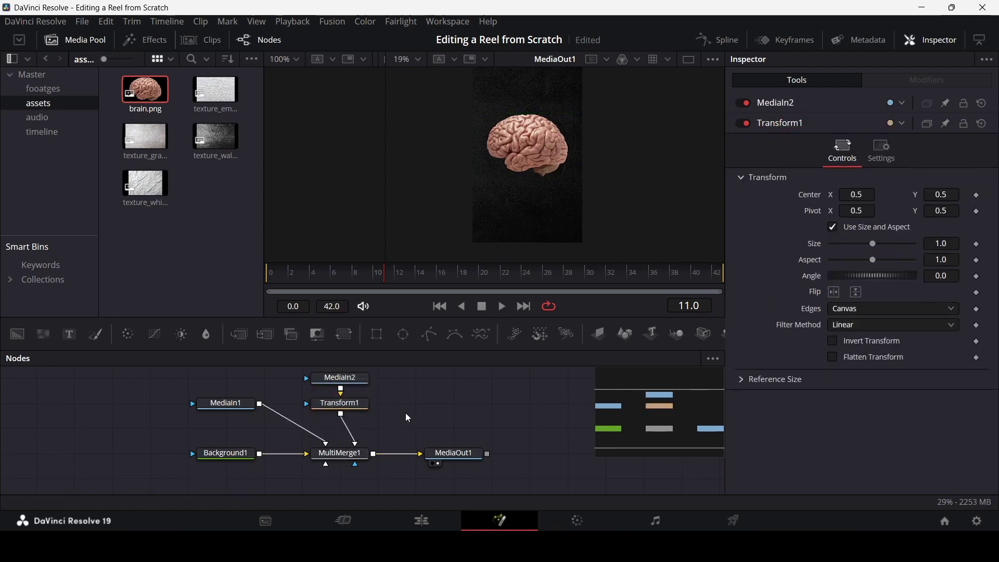
pyautogui.click(472, 410)
pyautogui.click(473, 404)
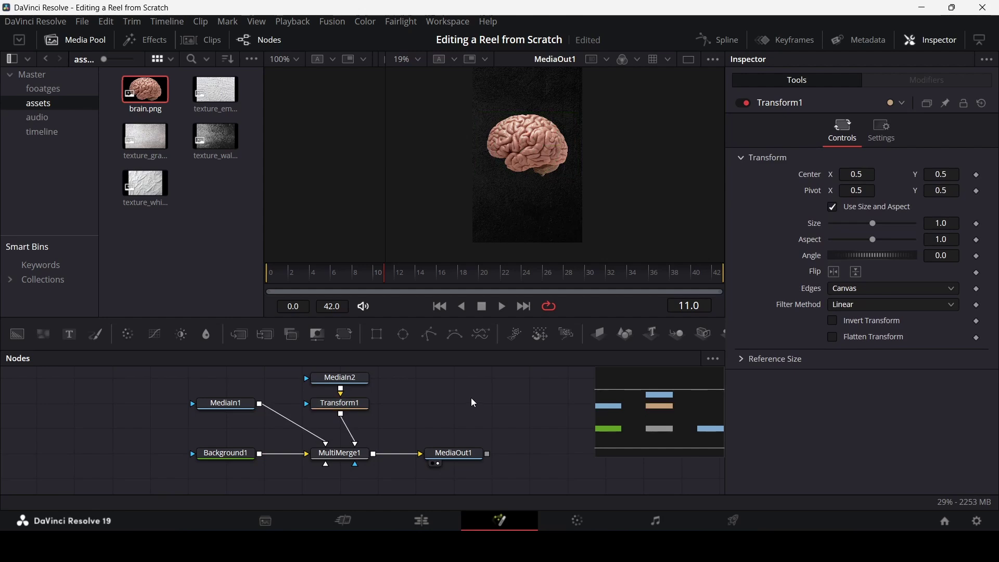
pyautogui.click(349, 405)
pyautogui.press('Delete')
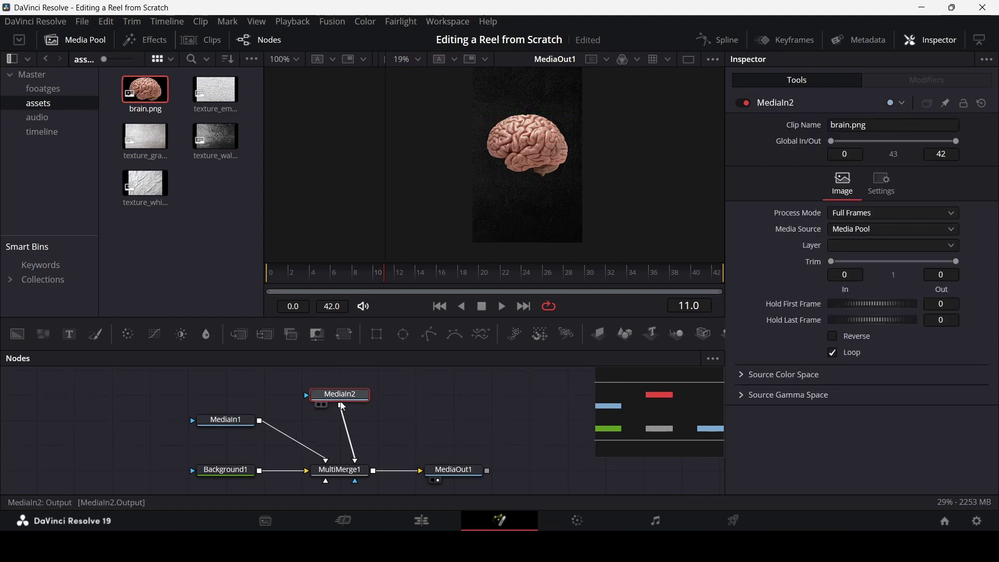
# Step: Insert a Glow node between the brain's MediaIn2 and MultiMerge1
pyautogui.hotkey('shift', 'space')
pyautogui.write('glo')
pyautogui.press('Return')
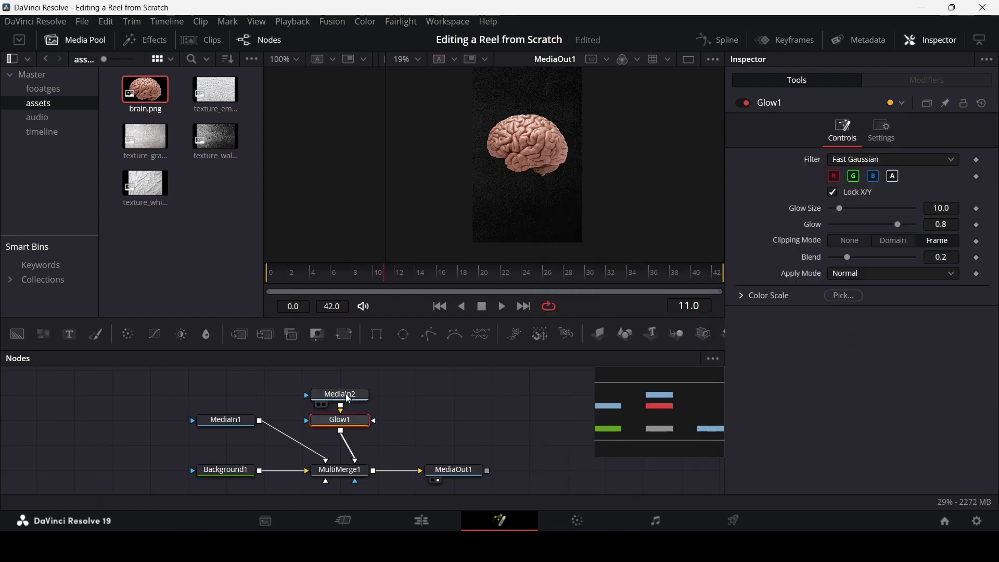
# Step: Try Glow1 on the brain at Glow Size 100 and Glow 0.882, reducing them to 10 and 0.795
pyautogui.moveTo(848, 211); pyautogui.dragTo(903, 226)
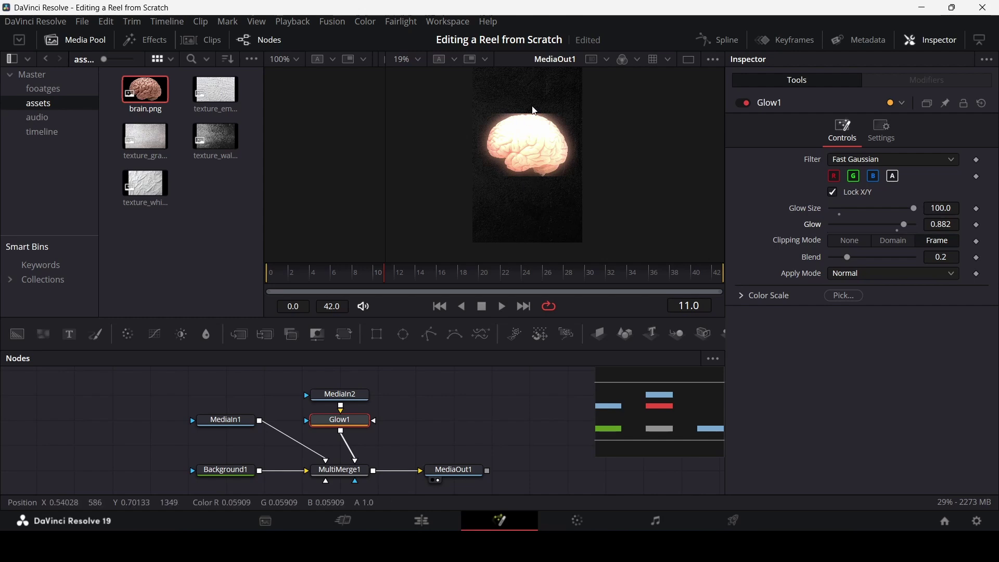
pyautogui.scroll(3, 522, 147)
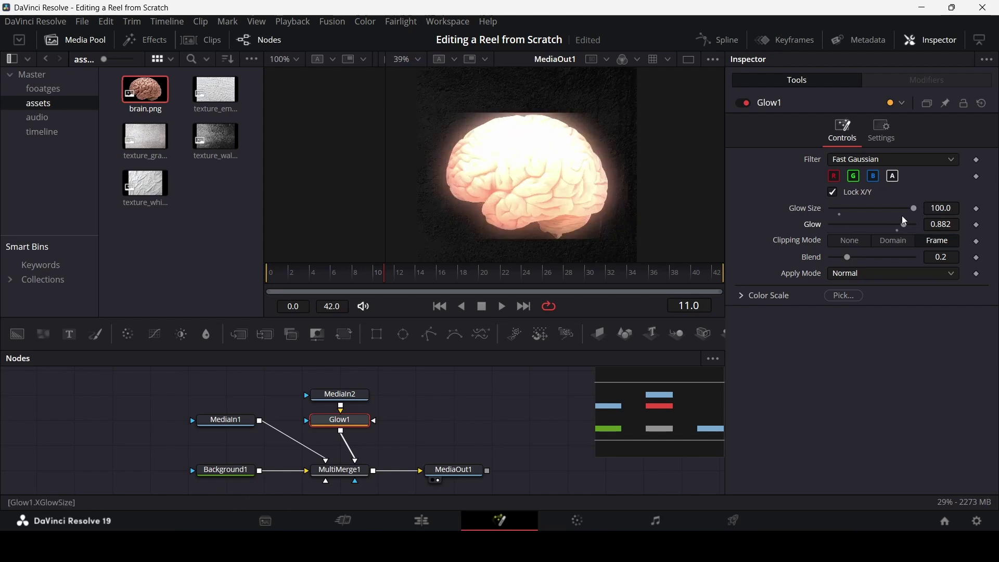
pyautogui.moveTo(914, 208); pyautogui.dragTo(837, 204)
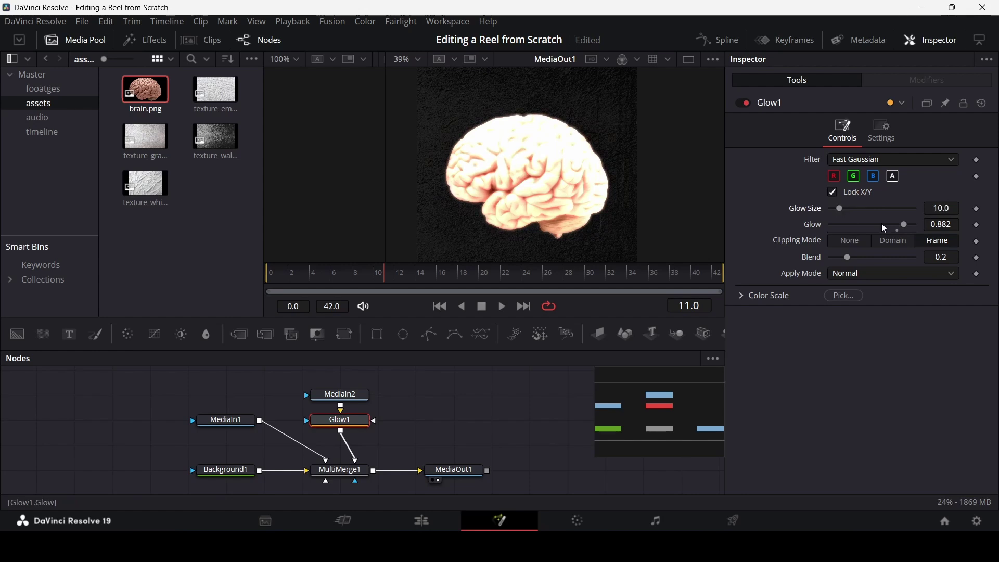
pyautogui.click(903, 223)
pyautogui.moveTo(903, 222)
pyautogui.mouseDown()
pyautogui.moveTo(881, 220)
pyautogui.moveTo(919, 221)
pyautogui.moveTo(896, 220)
pyautogui.mouseUp()
# Step: Detach Glow1 from the chain and insert a white Background node masked by MediaIn2 before MultiMerge1
pyautogui.moveTo(358, 422); pyautogui.dragTo(488, 424)
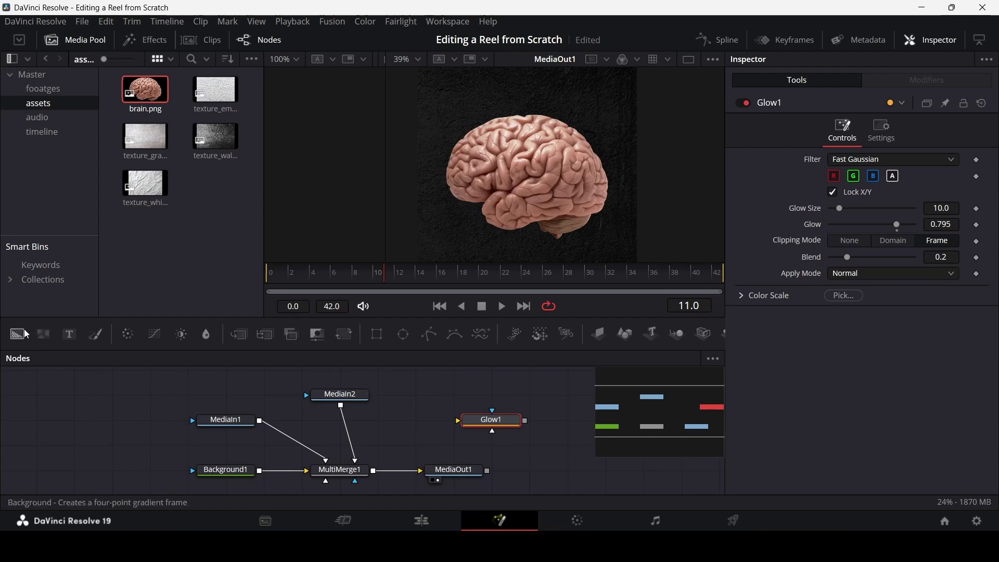
pyautogui.moveTo(17, 334); pyautogui.dragTo(355, 460)
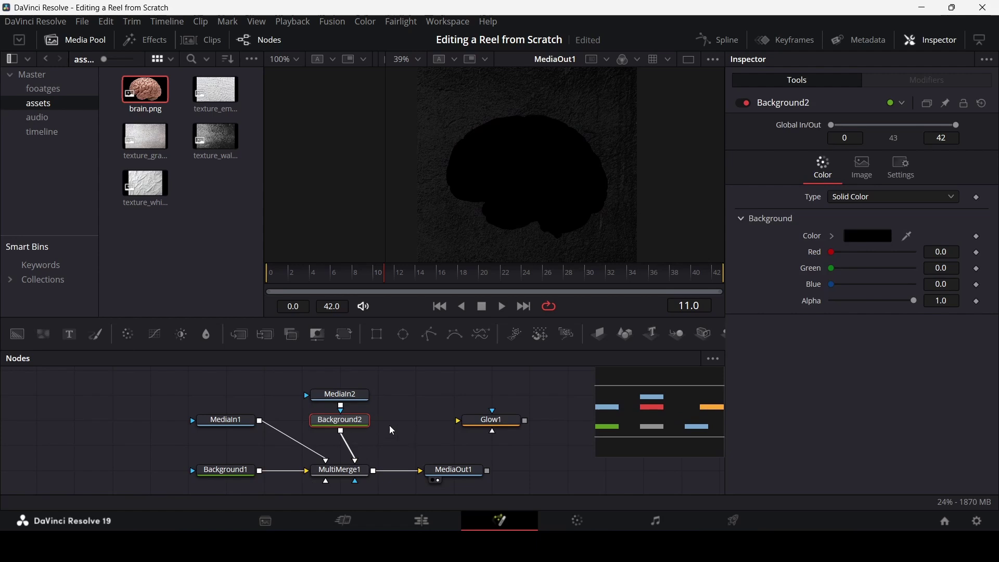
pyautogui.click(832, 236)
pyautogui.click(841, 255)
pyautogui.moveTo(840, 255); pyautogui.dragTo(815, 244)
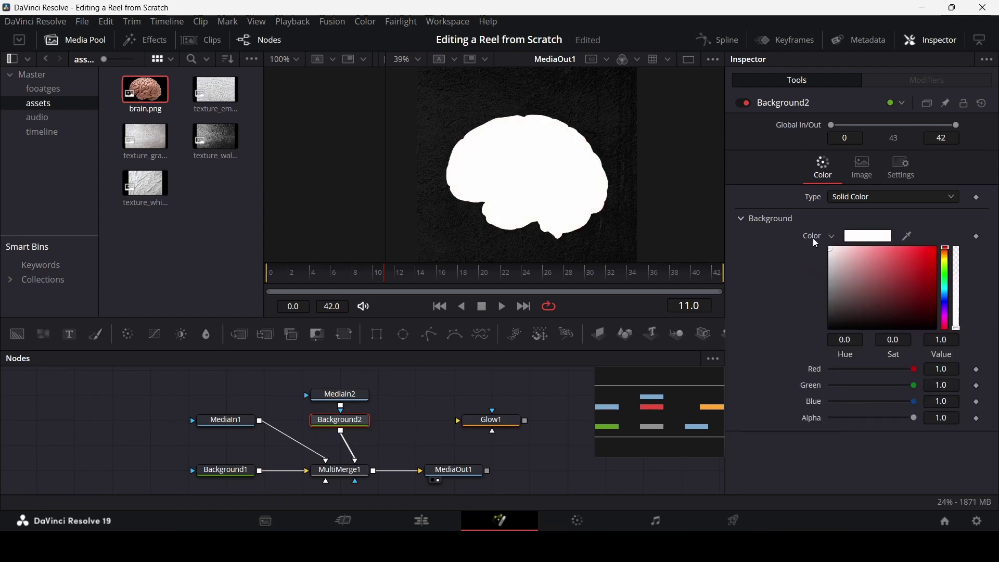
pyautogui.click(831, 237)
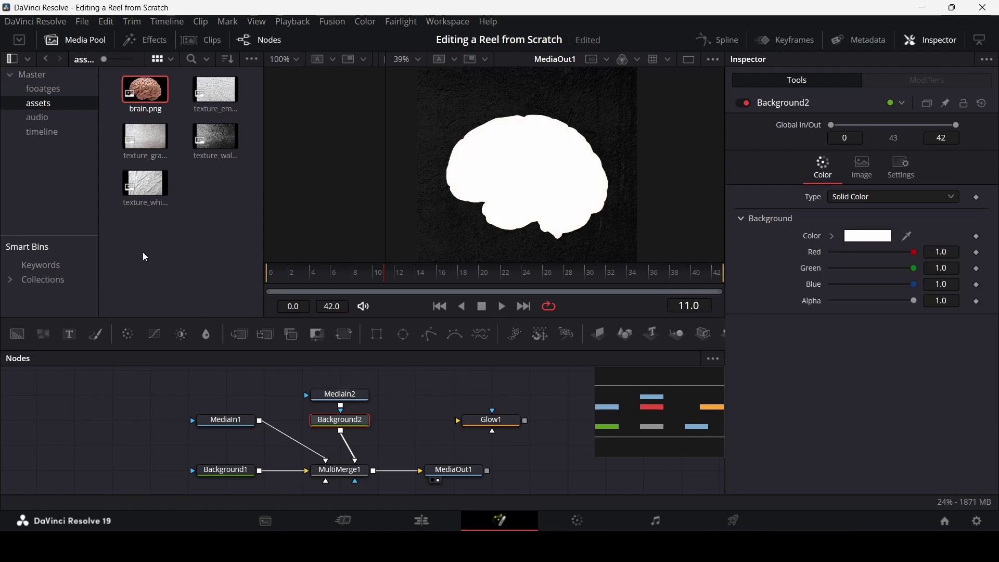
# Step: Add brain.png again as the top layer of MultiMerge1 and insert a Transform node after it
pyautogui.moveTo(147, 93); pyautogui.dragTo(346, 470)
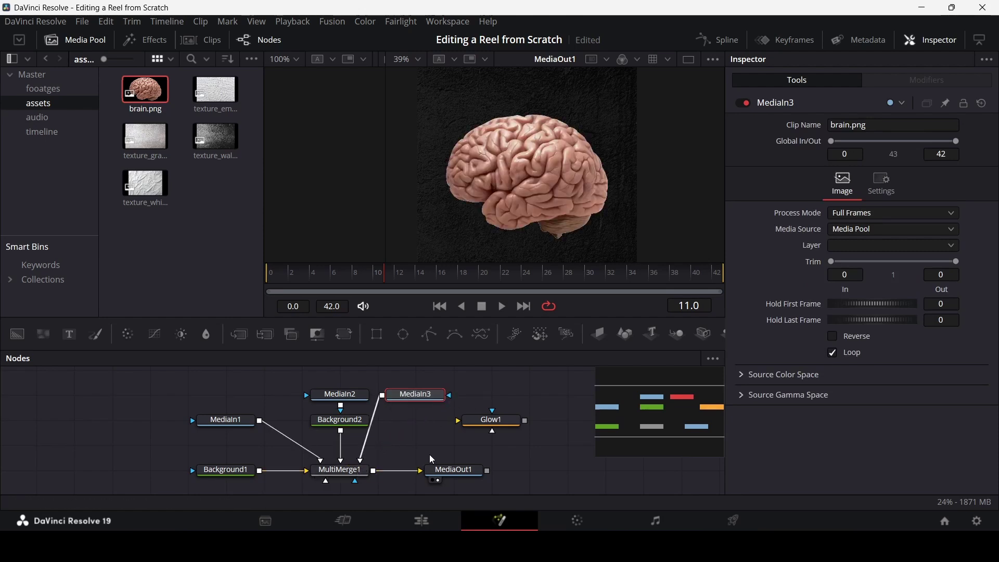
pyautogui.click(345, 333)
pyautogui.moveTo(340, 394); pyautogui.dragTo(413, 422)
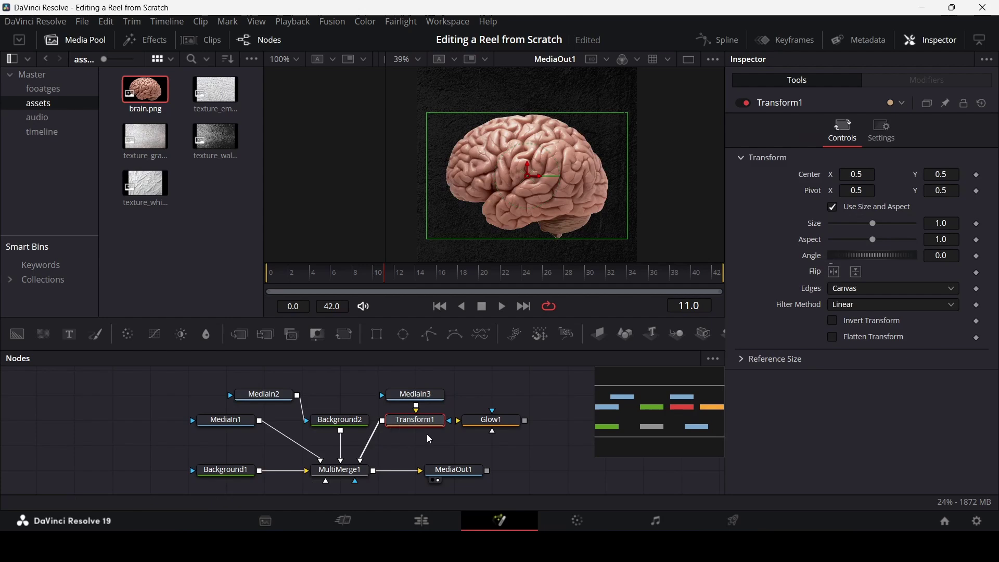
pyautogui.moveTo(265, 395); pyautogui.dragTo(341, 394)
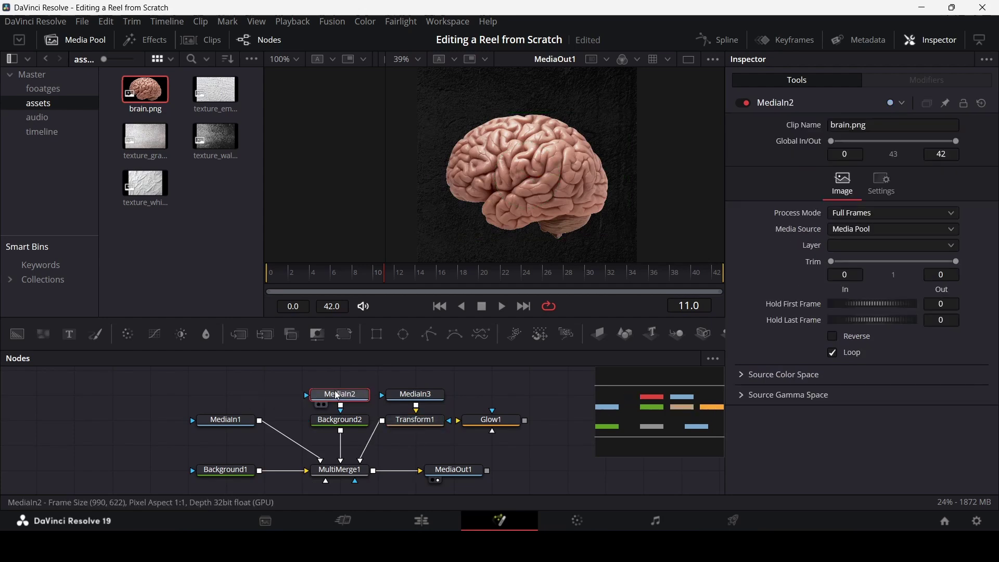
pyautogui.click(417, 422)
pyautogui.press('Delete')
pyautogui.click(351, 476)
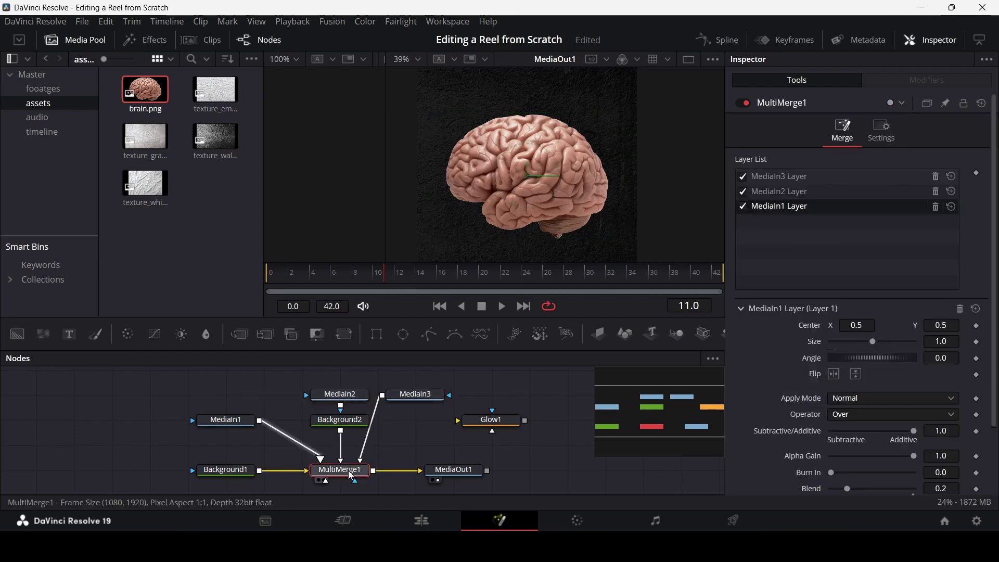
pyautogui.hotkey('ctrl', 'z')
pyautogui.hotkey('ctrl', 'z')
pyautogui.hotkey('ctrl', 'z')
pyautogui.hotkey('ctrl', 'z')
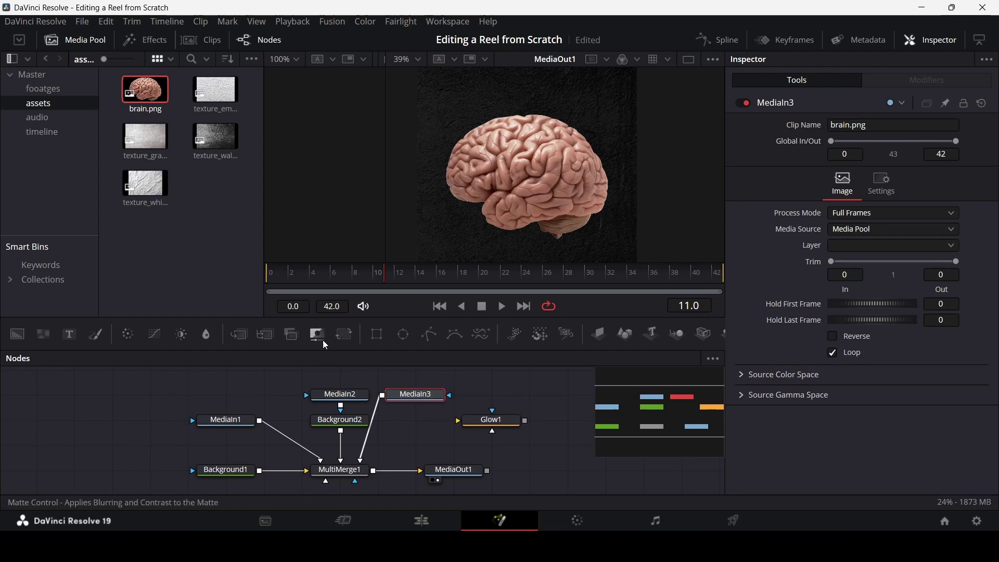
pyautogui.hotkey('ctrl', 'shift', 'z')
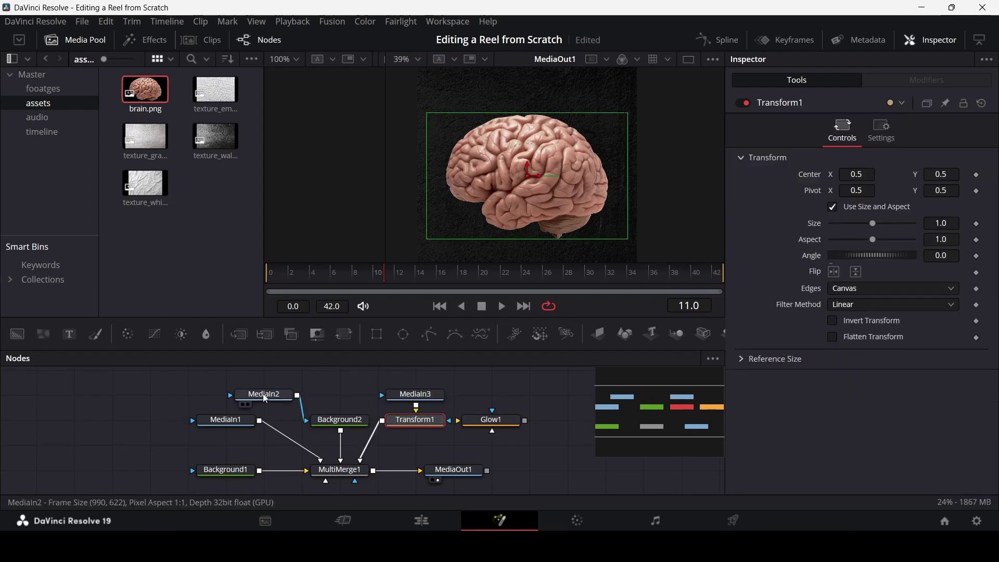
pyautogui.hotkey('ctrl', 'shift', 'z')
# Step: Scale down the top brain layer with Transform1, trying sizes 0.9 and 0.95 and settling on 0.98
pyautogui.click(347, 399)
pyautogui.click(417, 420)
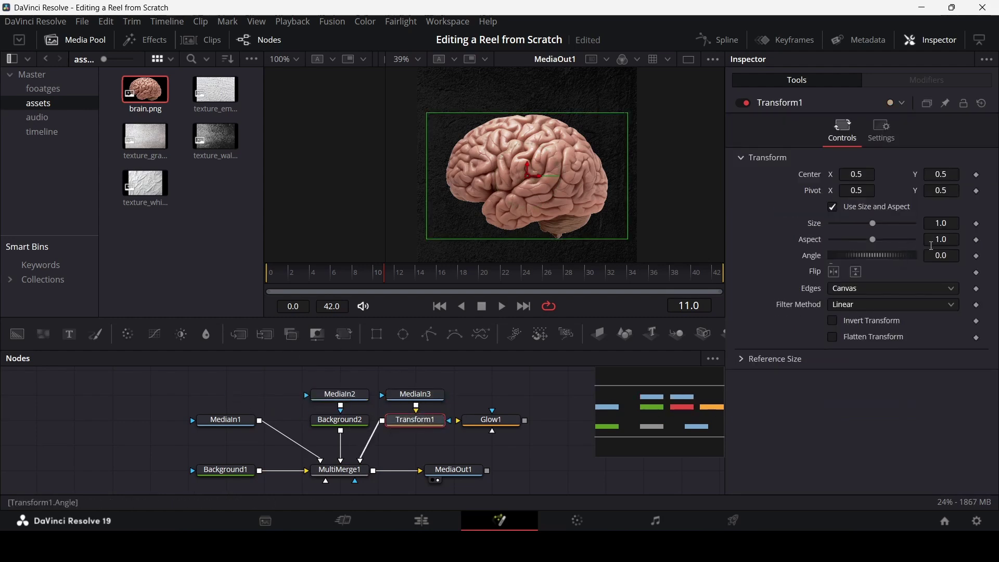
pyautogui.click(955, 224)
pyautogui.press('BackSpace')
pyautogui.press('BackSpace')
pyautogui.press('BackSpace')
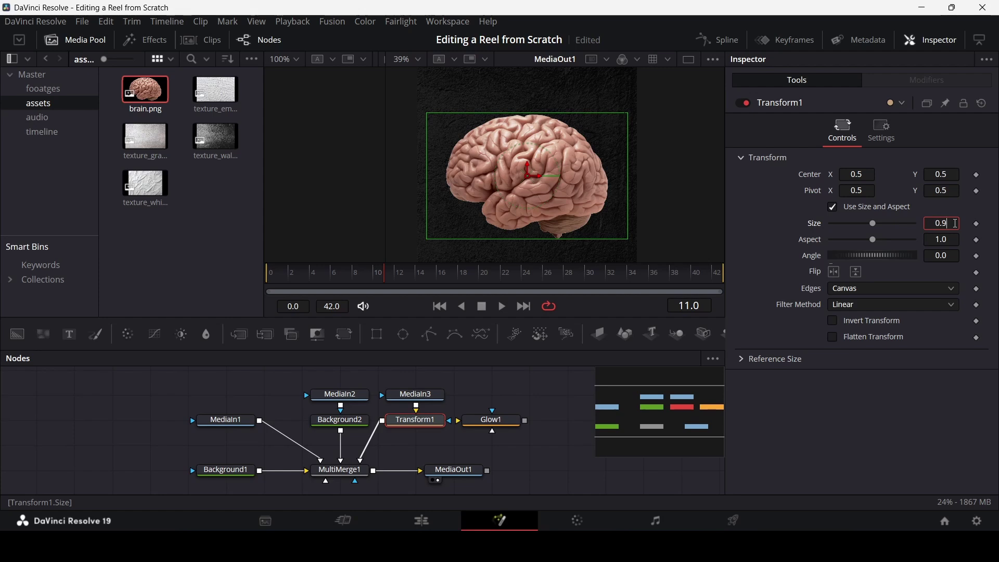
pyautogui.press('Tab')
pyautogui.click(955, 224)
pyautogui.write('5')
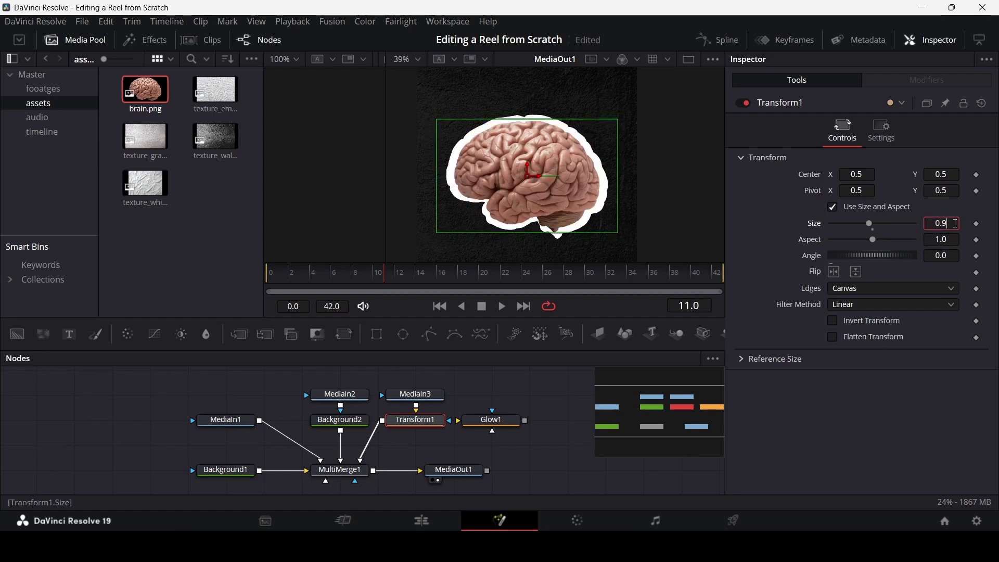
pyautogui.press('Tab')
pyautogui.click(955, 223)
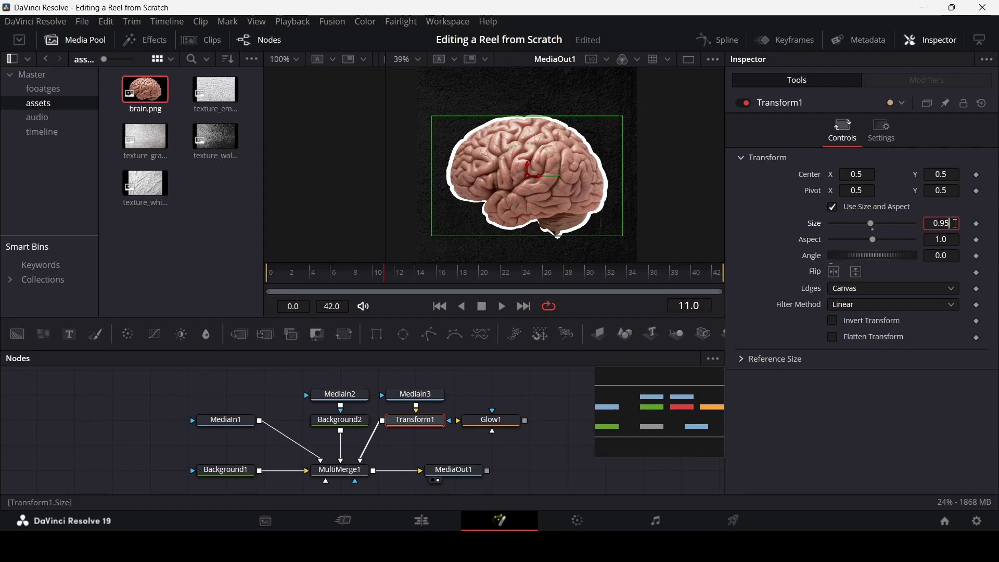
pyautogui.press('BackSpace')
pyautogui.write('8')
pyautogui.press('Tab')
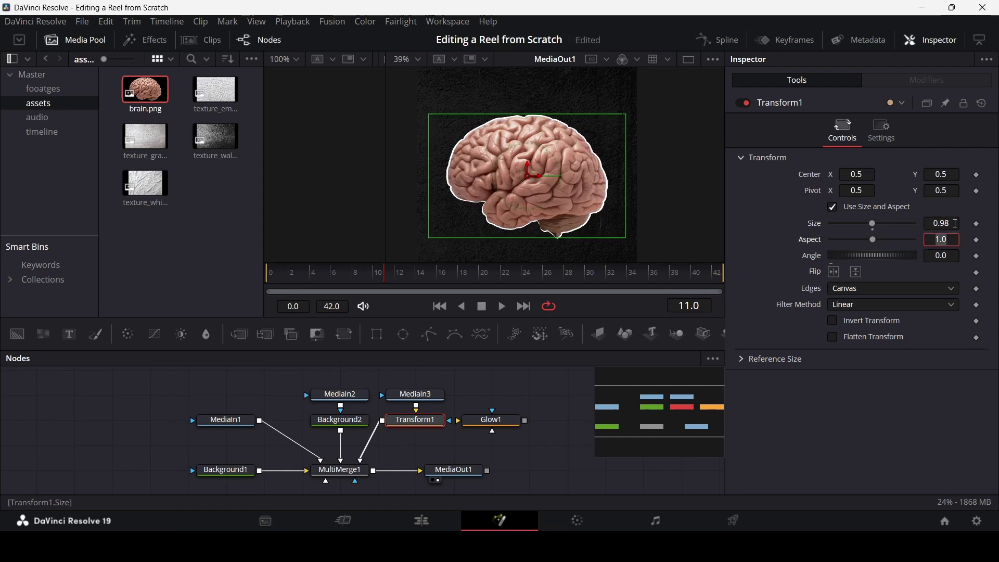
pyautogui.click(572, 407)
# Step: Try Glow1 between MediaIn3 and Transform1 with Glow Size 15 and Glow 0.591, and detach the node again
pyautogui.moveTo(420, 421); pyautogui.dragTo(419, 445)
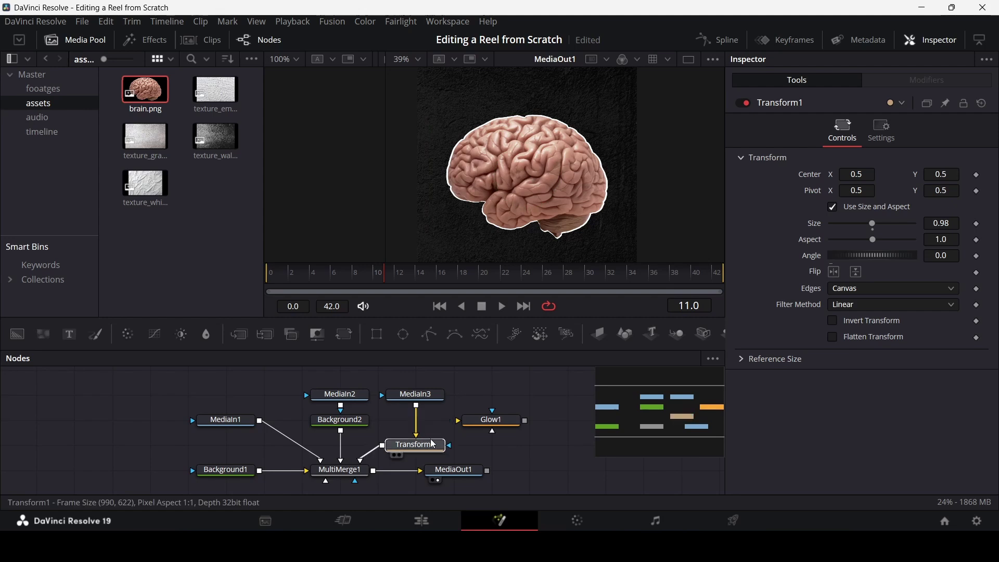
pyautogui.moveTo(494, 421); pyautogui.dragTo(431, 446)
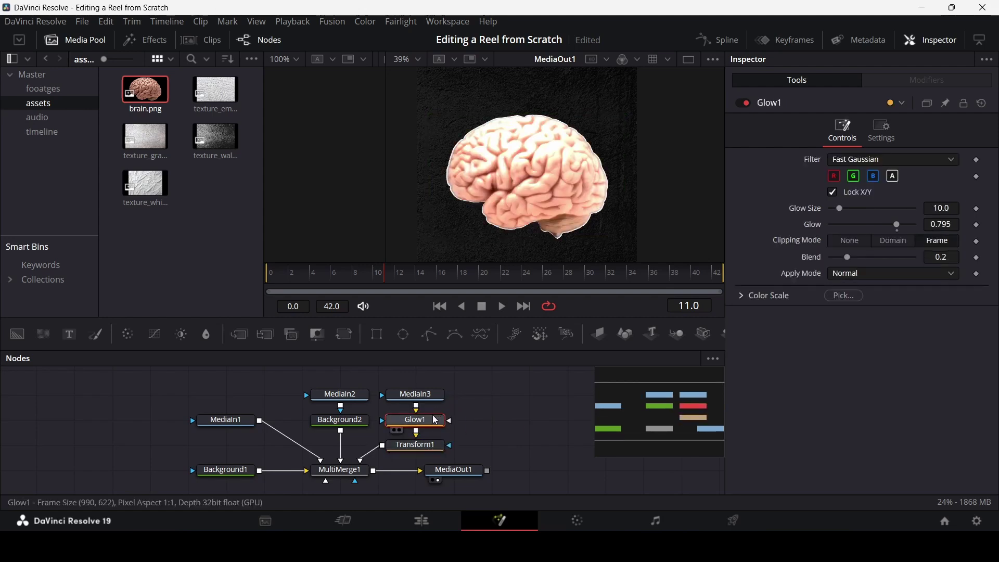
pyautogui.moveTo(838, 208); pyautogui.dragTo(876, 225)
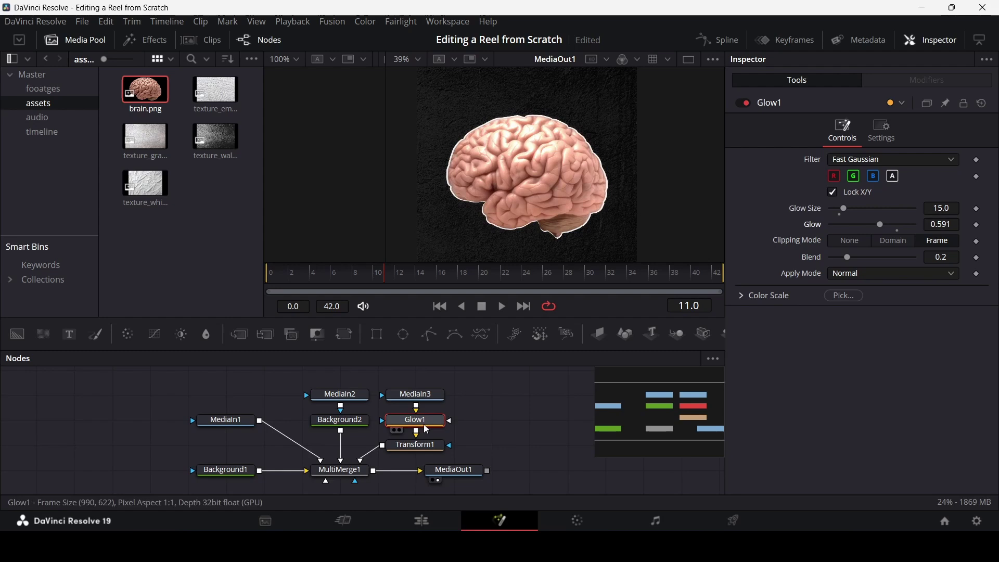
pyautogui.moveTo(423, 424); pyautogui.dragTo(521, 427)
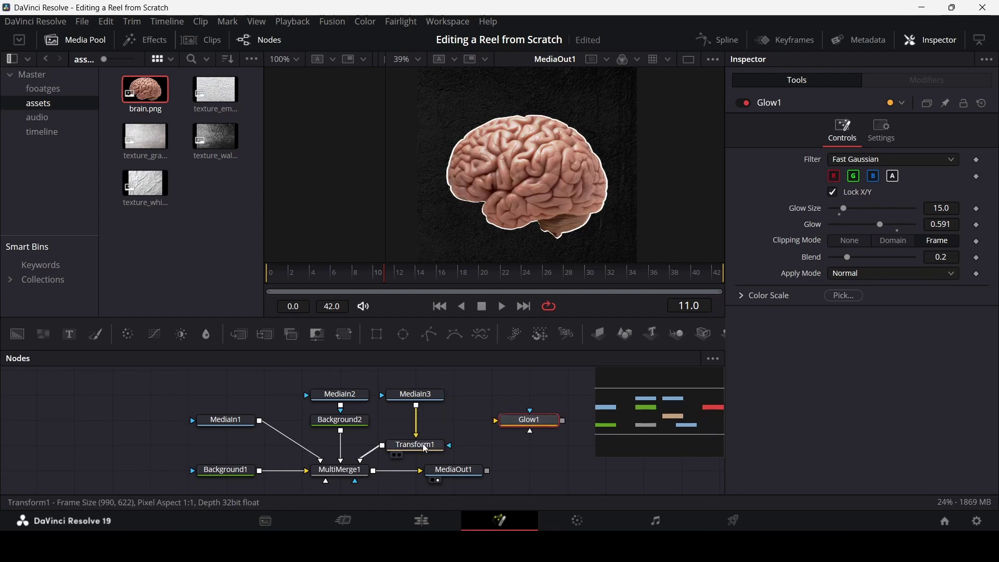
pyautogui.moveTo(424, 446); pyautogui.dragTo(423, 420)
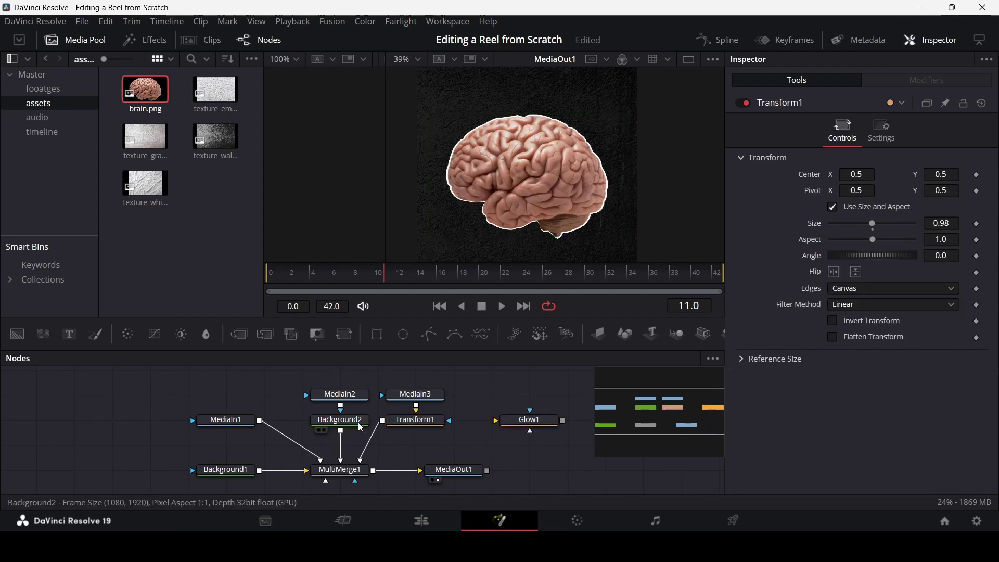
# Step: Insert Glow1 between MediaIn2 and the white Background2 and set its Glow to 0.85
pyautogui.moveTo(361, 427); pyautogui.dragTo(363, 445)
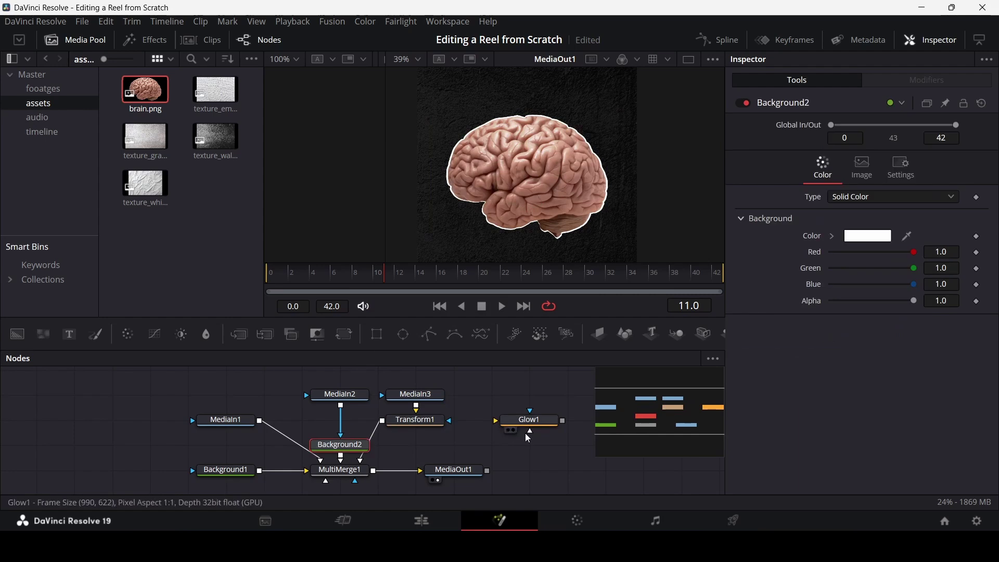
pyautogui.moveTo(551, 426); pyautogui.dragTo(362, 425)
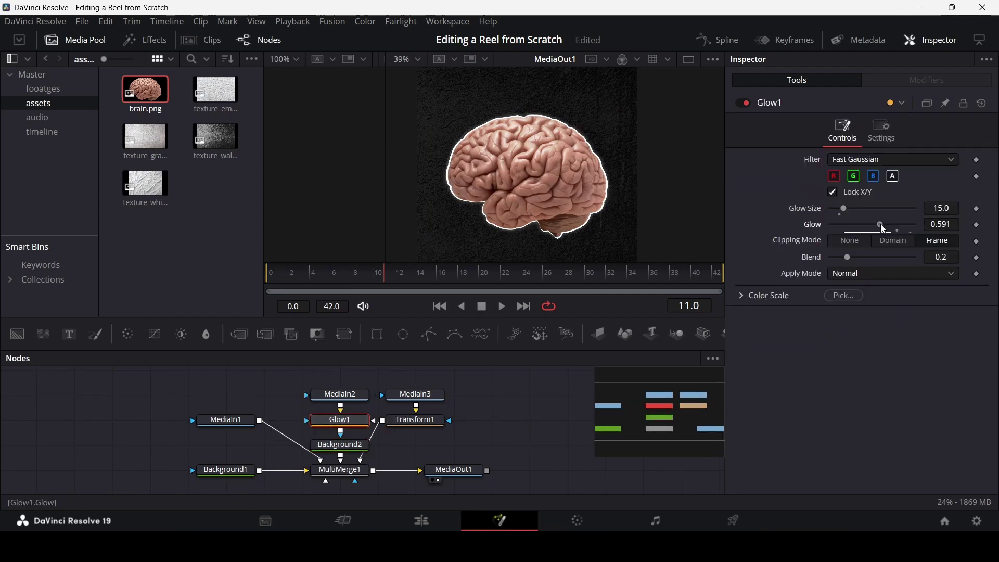
pyautogui.moveTo(880, 225); pyautogui.dragTo(901, 225)
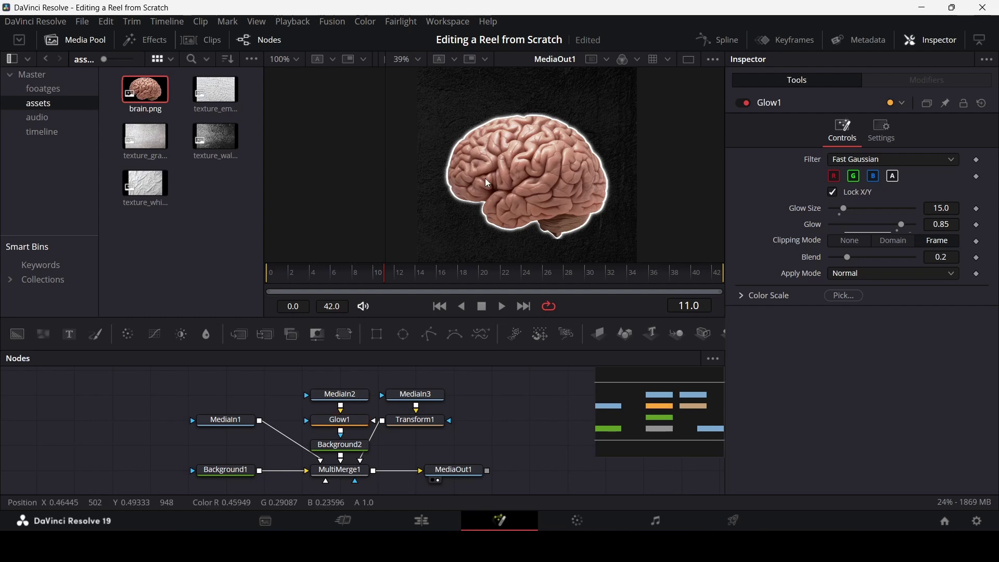
# Step: Add a Rectangle mask node to the composition and place it beside MediaIn1
pyautogui.scroll(2, 450, 154)
pyautogui.scroll(-2, 472, 166)
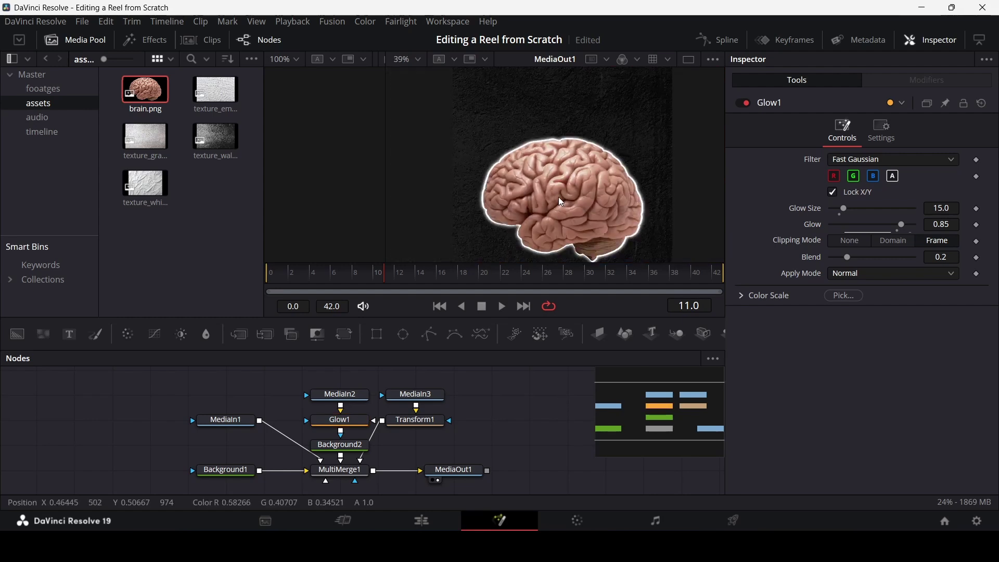
pyautogui.scroll(-2, 559, 182)
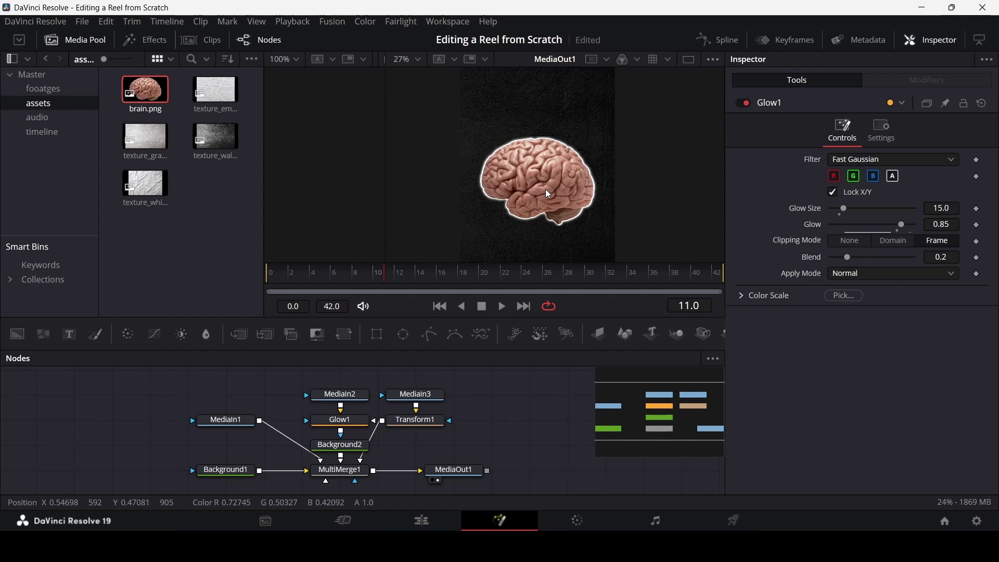
pyautogui.moveTo(447, 427); pyautogui.dragTo(472, 405)
pyautogui.moveTo(385, 340); pyautogui.dragTo(370, 474)
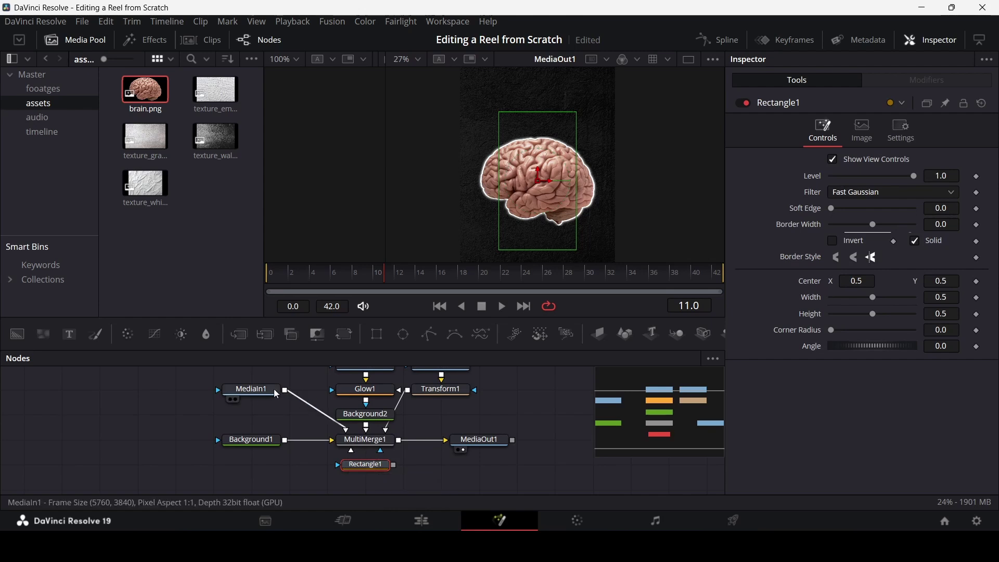
pyautogui.moveTo(251, 390); pyautogui.dragTo(259, 411)
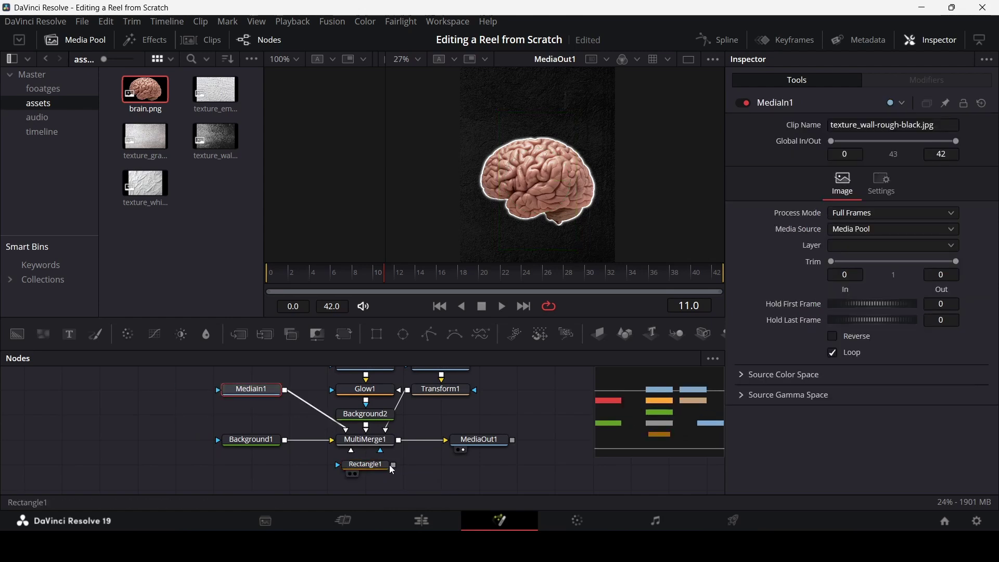
pyautogui.scroll(2, 369, 482)
pyautogui.moveTo(370, 485)
pyautogui.mouseDown()
pyautogui.moveTo(295, 386)
pyautogui.moveTo(324, 460)
pyautogui.moveTo(373, 483)
pyautogui.mouseUp()
pyautogui.scroll(-2, 401, 475)
pyautogui.moveTo(368, 468); pyautogui.dragTo(175, 388)
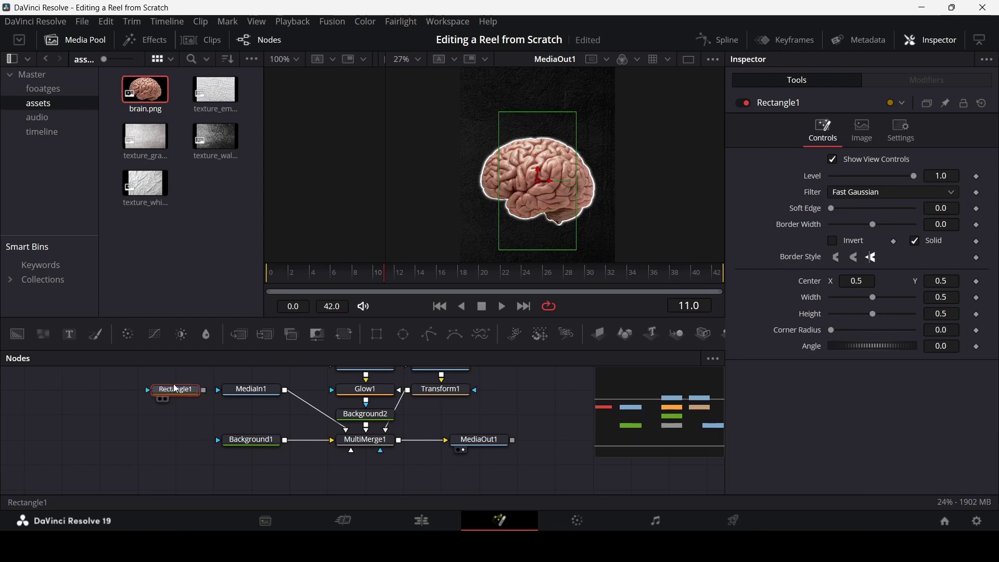
# Step: Connect Rectangle1 to MediaIn2 as its mask and space it out above that node
pyautogui.moveTo(294, 425); pyautogui.dragTo(248, 500)
pyautogui.moveTo(137, 464); pyautogui.dragTo(331, 413)
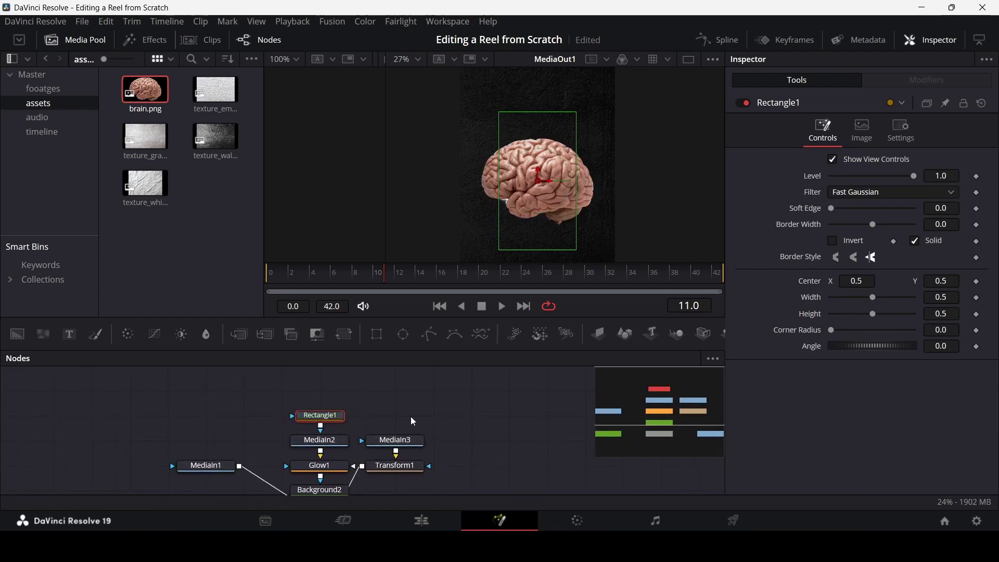
pyautogui.moveTo(335, 415); pyautogui.dragTo(346, 398)
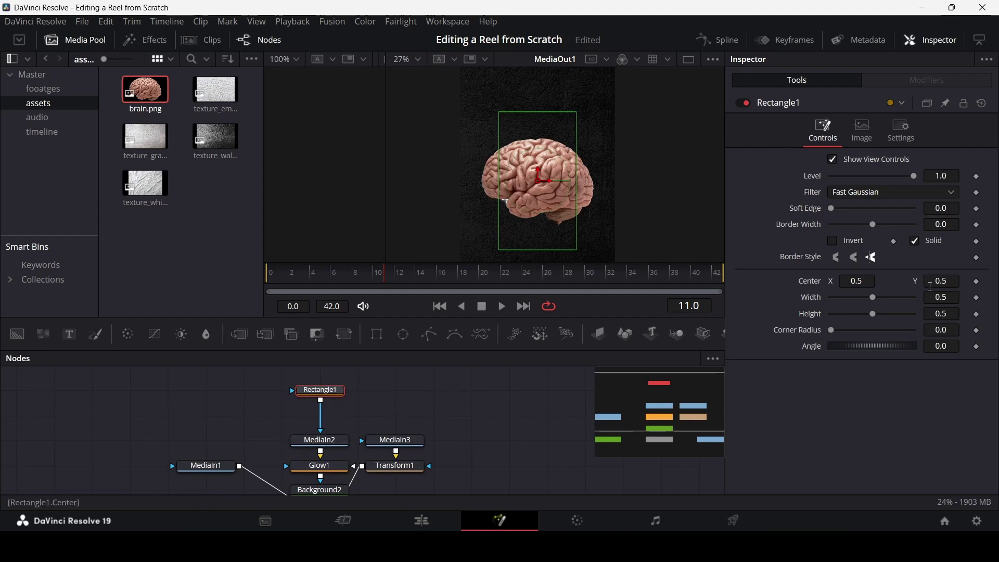
# Step: Try Rectangle1 at minimum and maximum Width and Height, and leave both at 1.0
pyautogui.moveTo(875, 299); pyautogui.dragTo(832, 300)
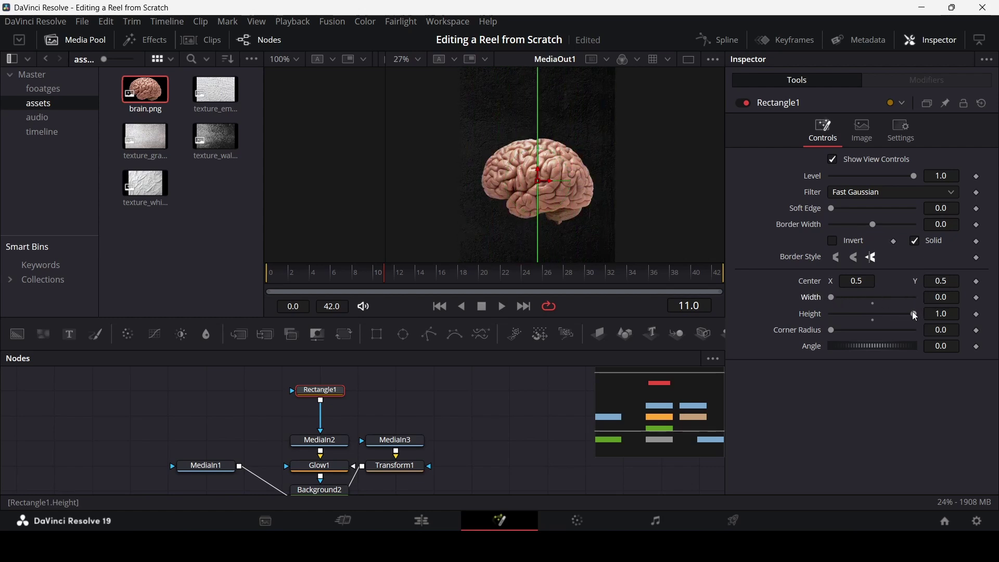
pyautogui.moveTo(916, 316)
pyautogui.mouseDown()
pyautogui.moveTo(829, 321)
pyautogui.moveTo(904, 302)
pyautogui.mouseUp()
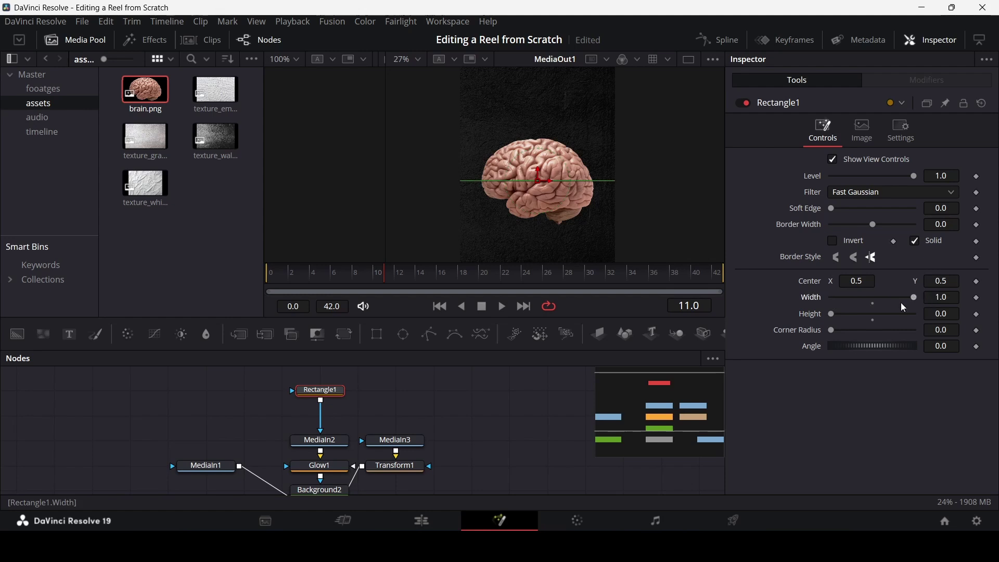
pyautogui.moveTo(835, 315); pyautogui.dragTo(918, 315)
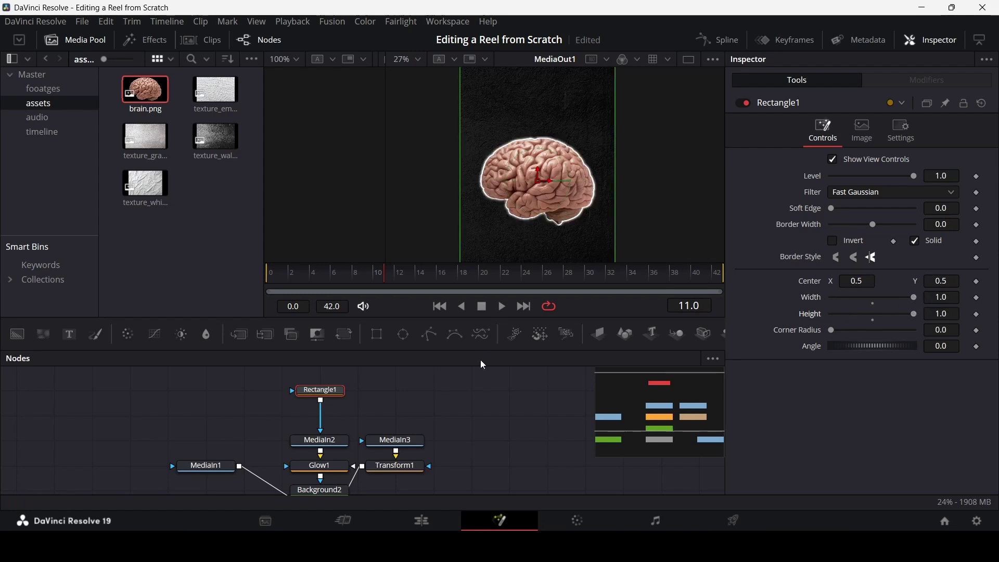
# Step: Play the Fusion clip on the edit timeline to find the outline reveal's end time, stopping at 00:00:04:00
pyautogui.click(445, 526)
pyautogui.click(589, 357)
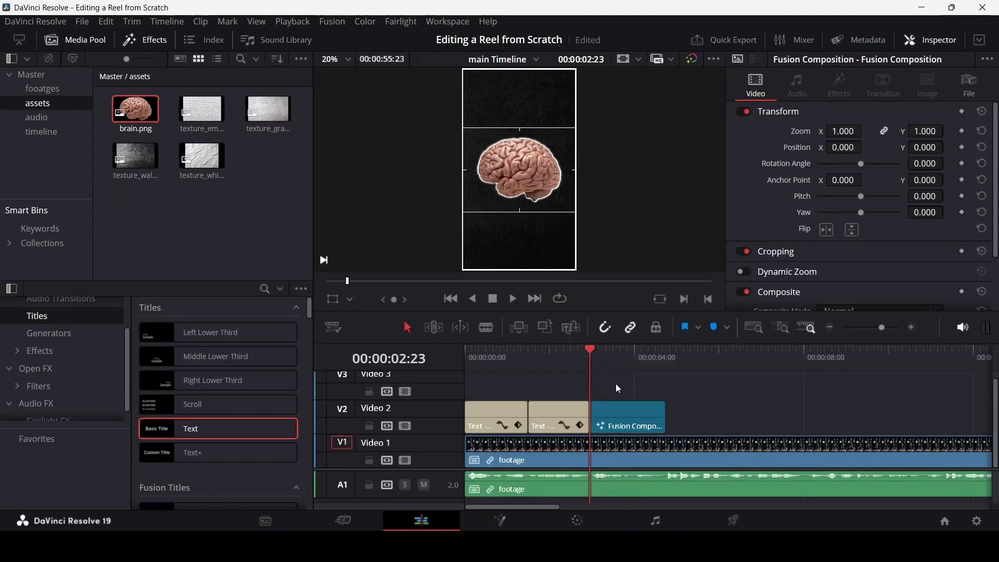
pyautogui.press('space')
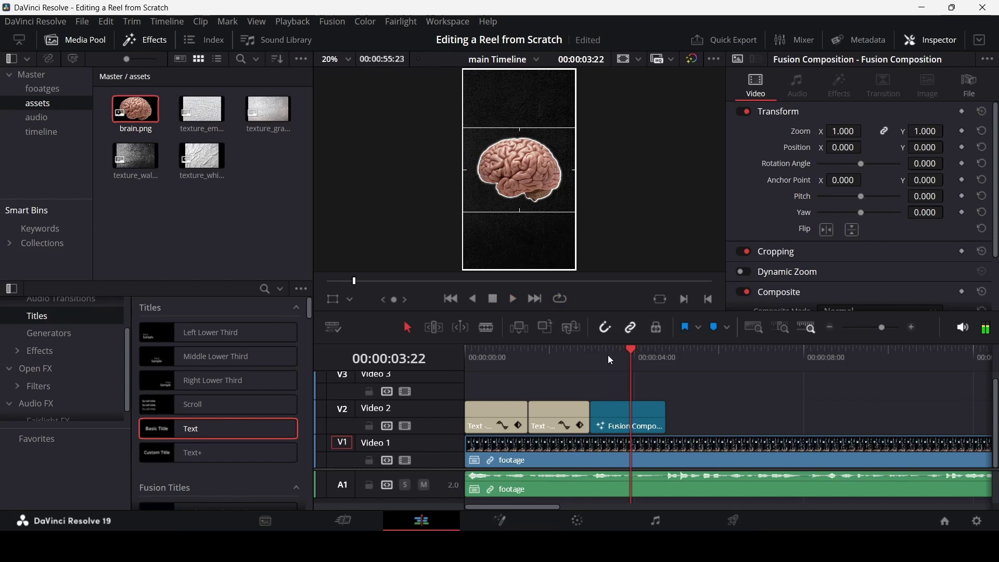
pyautogui.moveTo(611, 355); pyautogui.dragTo(638, 359)
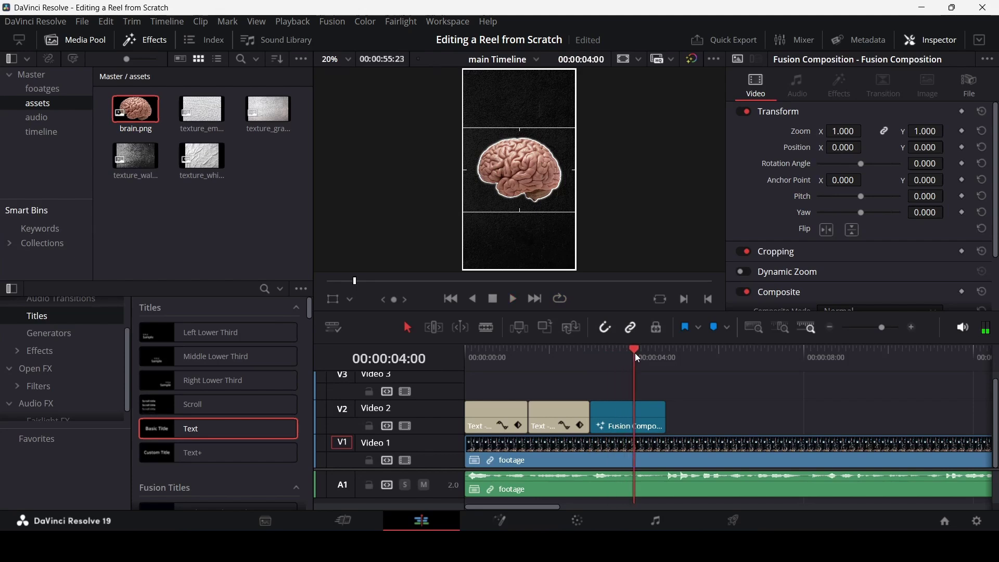
# Step: Keyframe Rectangle1's Width and Height in the Fusion composition from 0.0 at frame 0 to 1.0 at frame 25
pyautogui.click(504, 519)
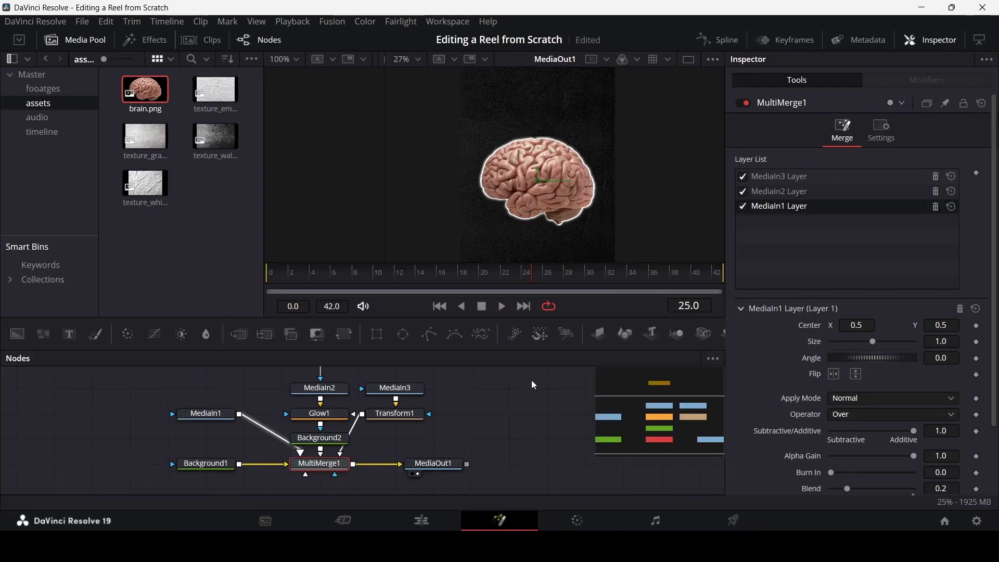
pyautogui.click(530, 279)
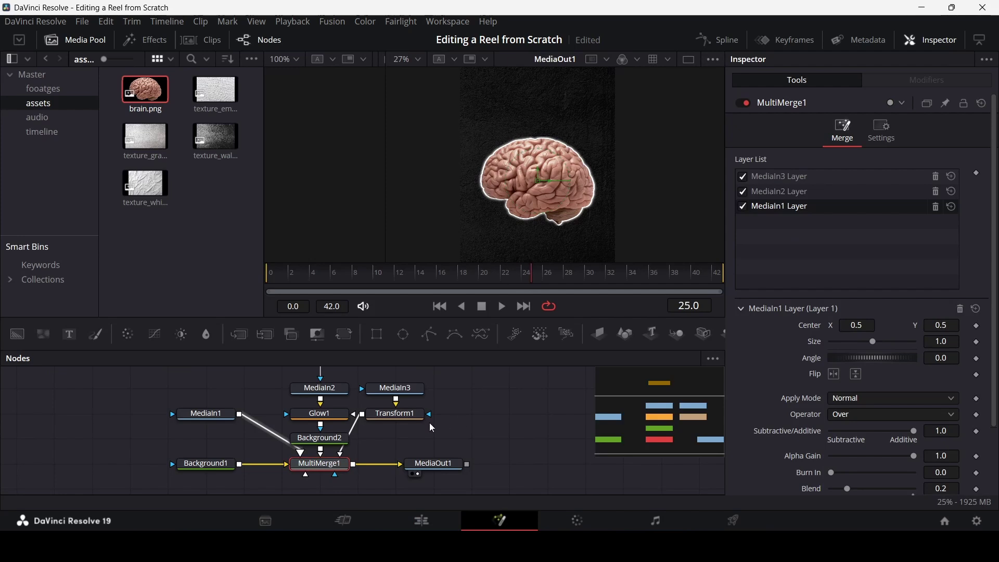
pyautogui.scroll(3, 432, 428)
pyautogui.click(320, 393)
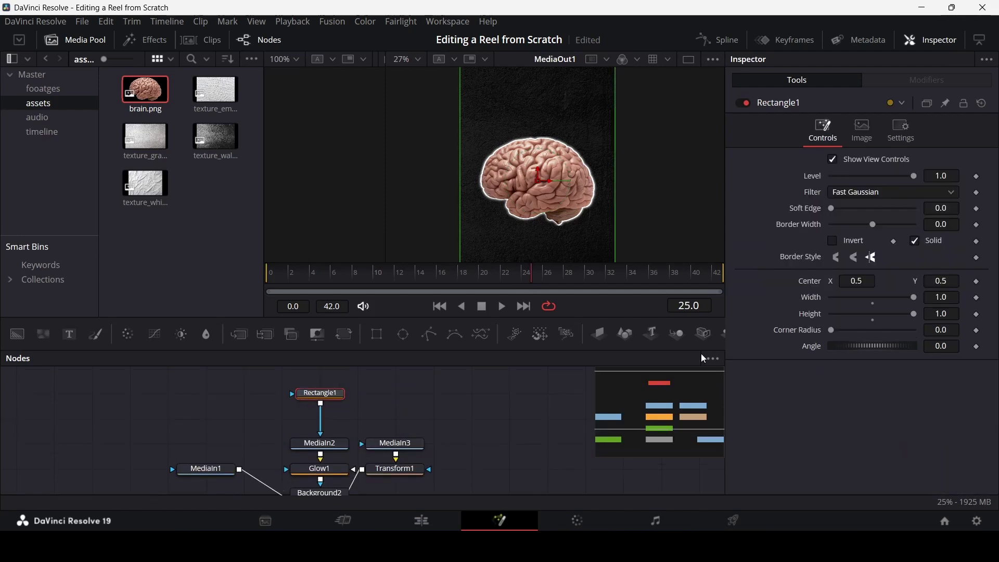
pyautogui.click(977, 298)
pyautogui.moveTo(505, 274); pyautogui.dragTo(258, 293)
pyautogui.moveTo(901, 301); pyautogui.dragTo(809, 302)
pyautogui.moveTo(923, 315); pyautogui.dragTo(780, 329)
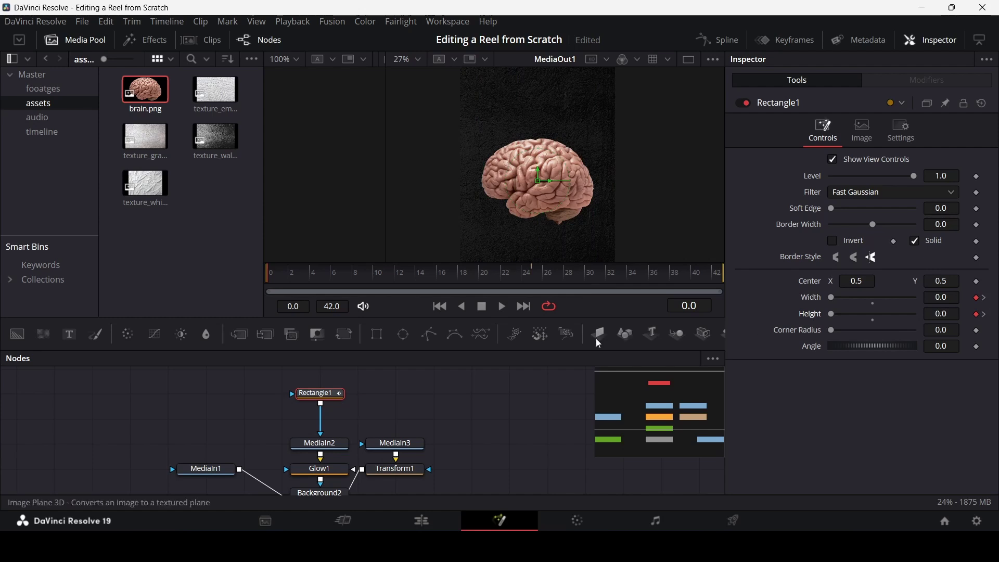
# Step: Remove the Height keyframes from Rectangle1, set its Height to 1.0 and play back the width-only wipe
pyautogui.click(471, 402)
pyautogui.press('space')
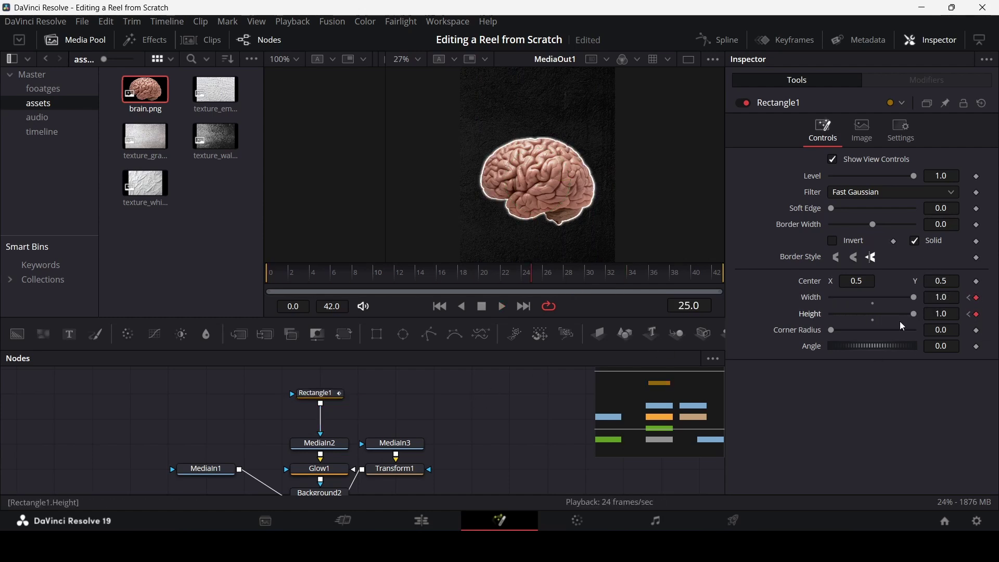
pyautogui.click(972, 315)
pyautogui.click(943, 314)
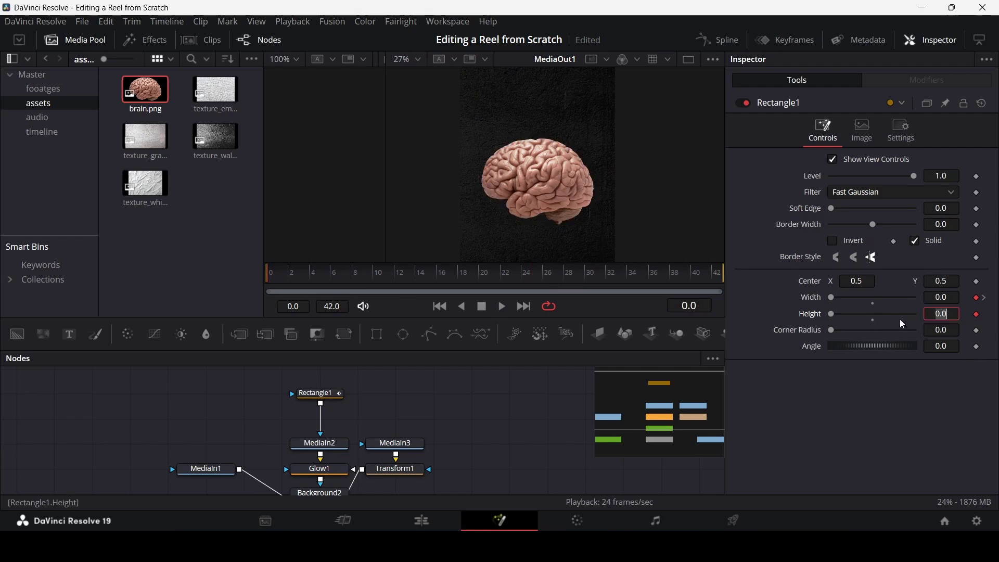
pyautogui.click(977, 315)
pyautogui.press('space')
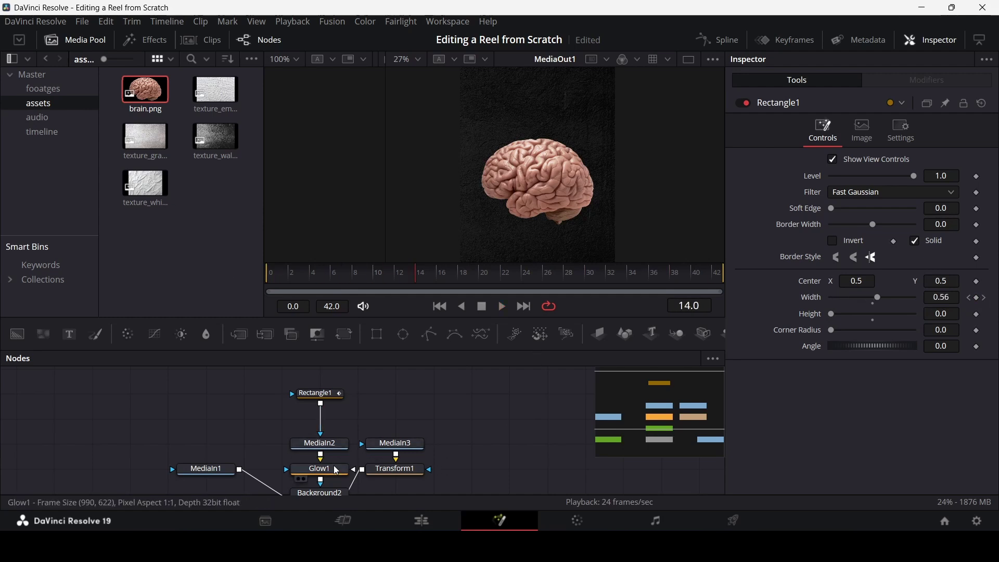
pyautogui.moveTo(844, 317); pyautogui.dragTo(888, 325)
pyautogui.click(267, 280)
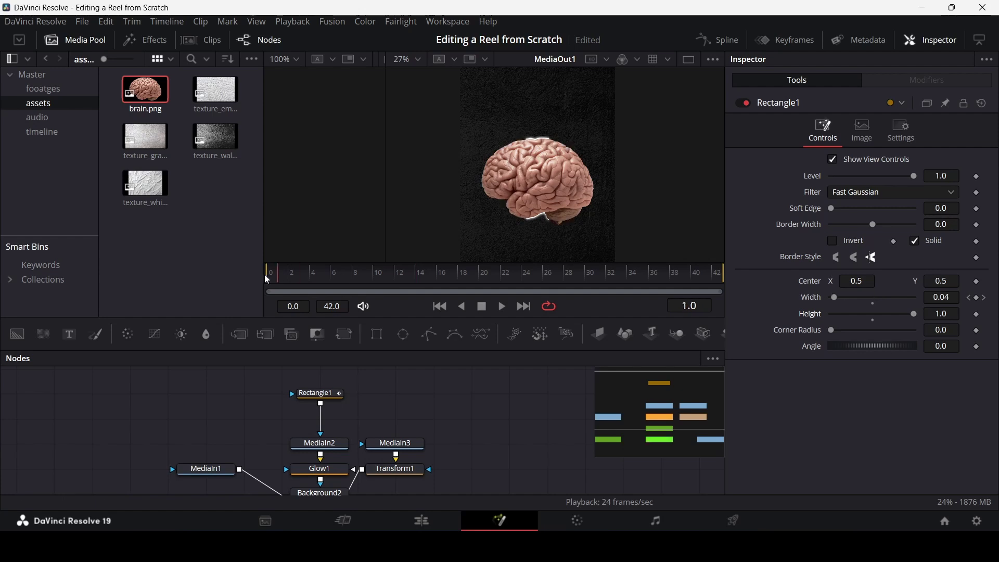
pyautogui.press('space')
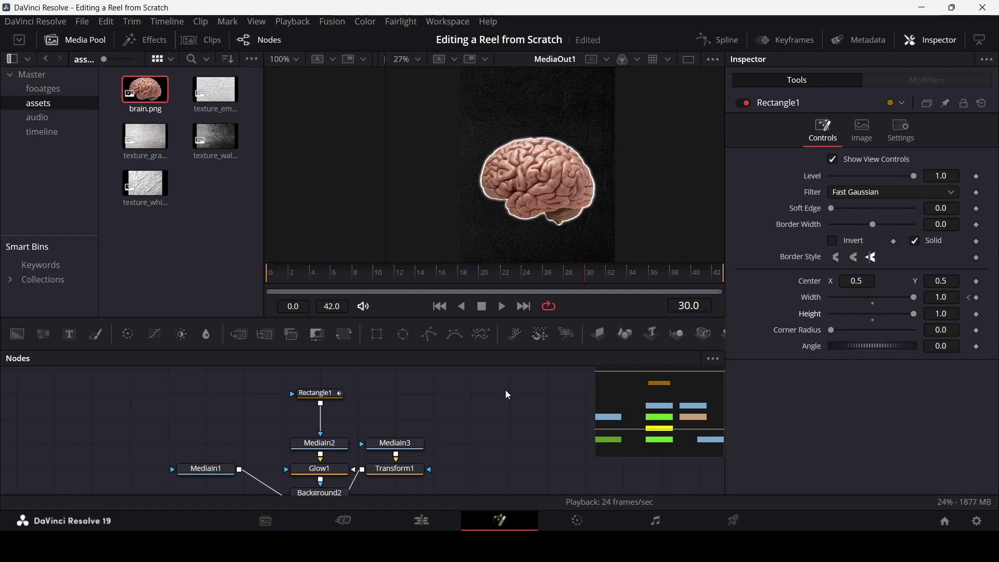
# Step: Smooth both Width keyframes of Rectangle1 in the Spline editor and preview the eased outline wipe
pyautogui.click(717, 45)
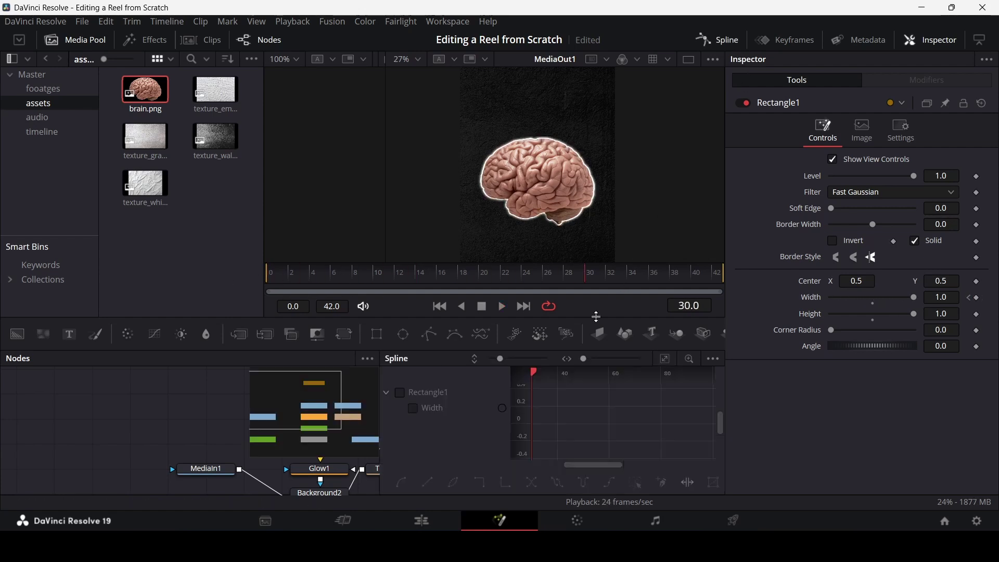
pyautogui.click(424, 413)
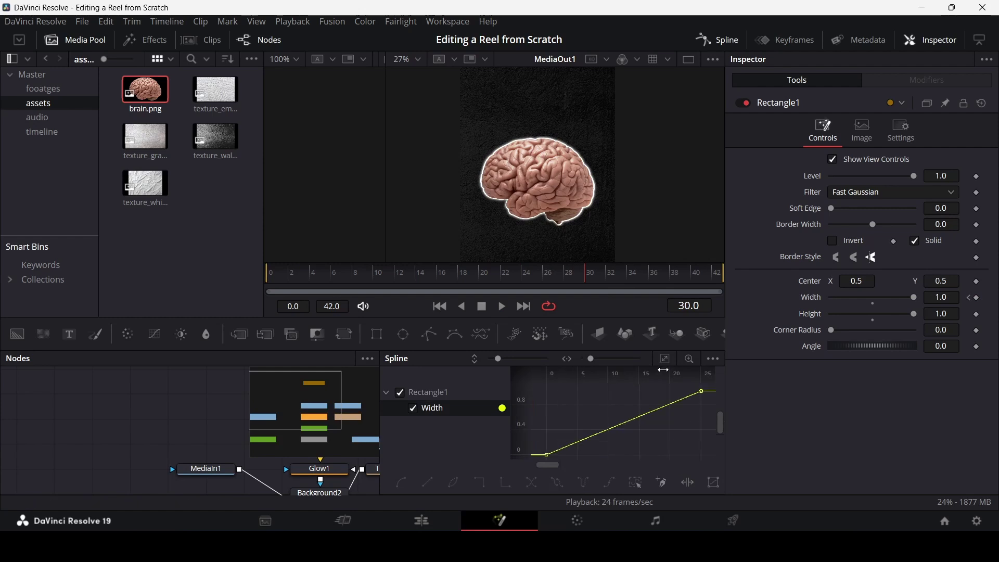
pyautogui.scroll(-2, 548, 435)
pyautogui.moveTo(570, 446); pyautogui.dragTo(701, 376)
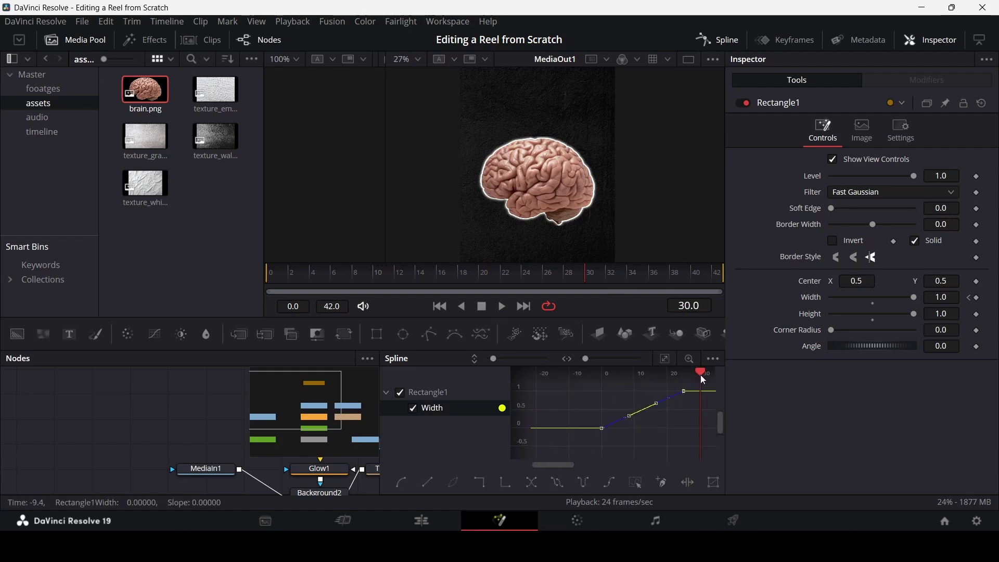
pyautogui.click(718, 40)
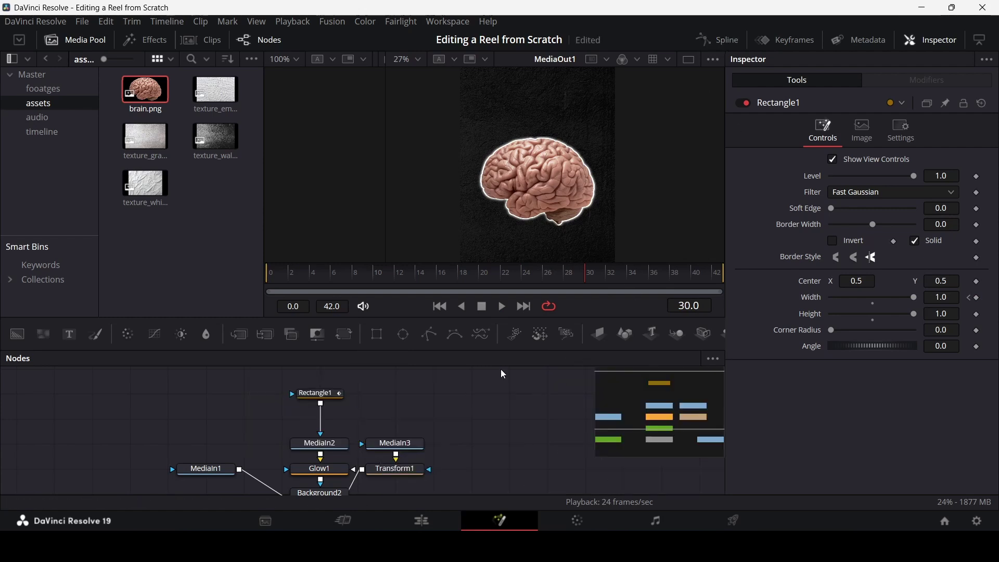
pyautogui.press('space')
pyautogui.press('space')
pyautogui.scroll(-2, 539, 192)
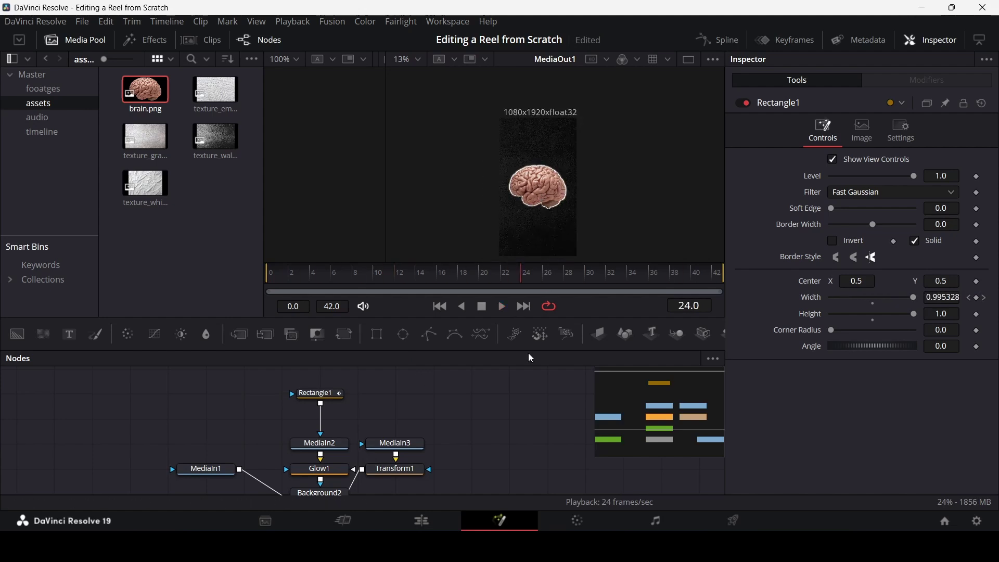
# Step: Move MediaOut1 farther from MultiMerge1 and add a Text+ node connected to MultiMerge1 as a new layer
pyautogui.moveTo(474, 402); pyautogui.dragTo(348, 375)
pyautogui.moveTo(290, 444); pyautogui.dragTo(522, 444)
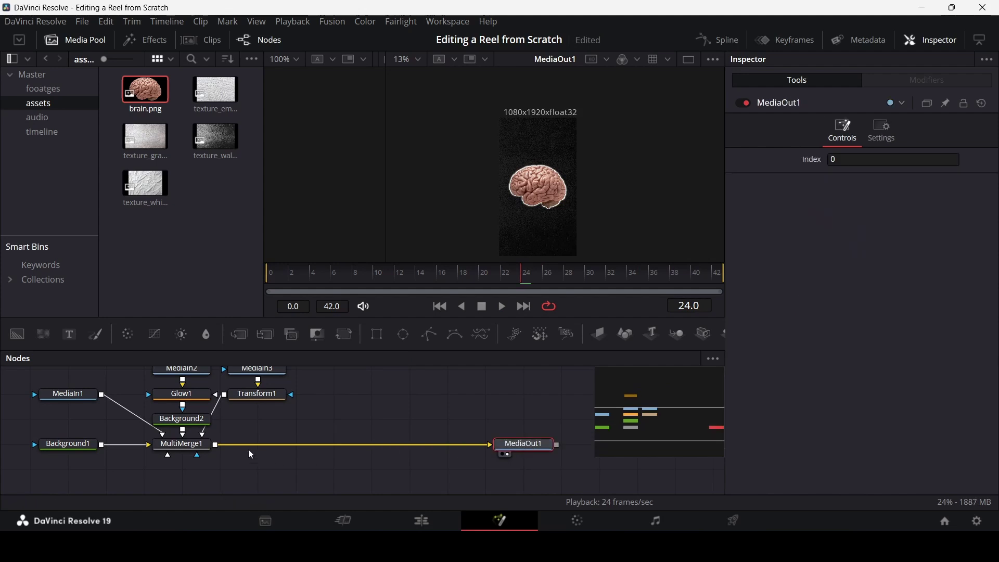
pyautogui.click(186, 452)
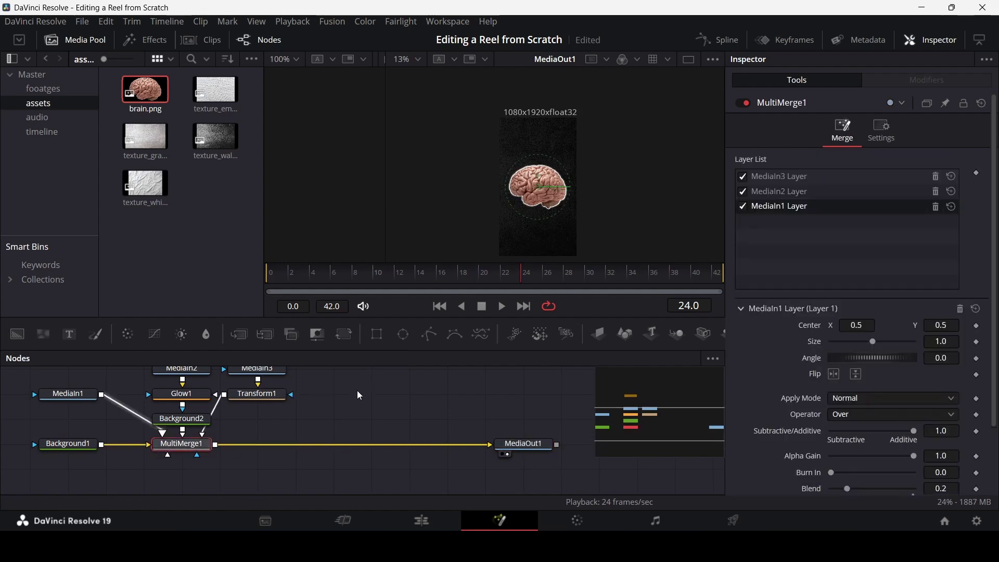
pyautogui.moveTo(357, 390); pyautogui.dragTo(492, 381)
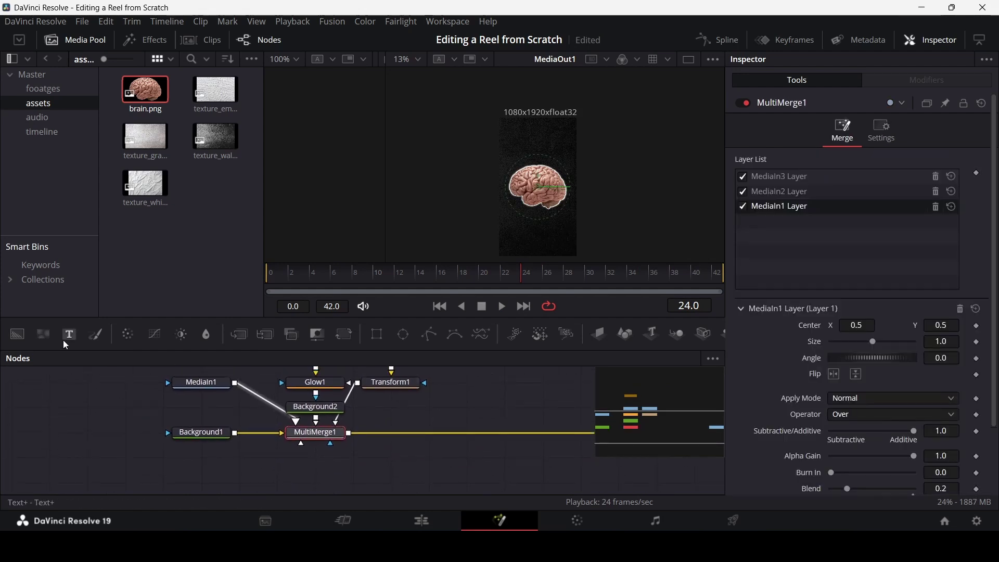
pyautogui.moveTo(262, 475); pyautogui.dragTo(296, 445)
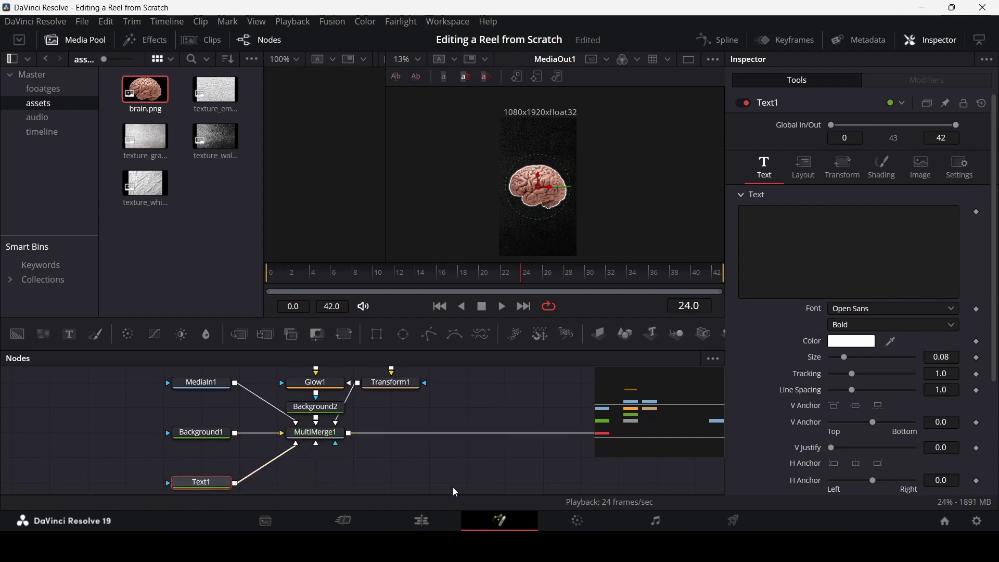
# Step: Play the start of the Fusion clip on the edit timeline to check the speech for the title
pyautogui.click(442, 520)
pyautogui.click(581, 352)
pyautogui.press('space')
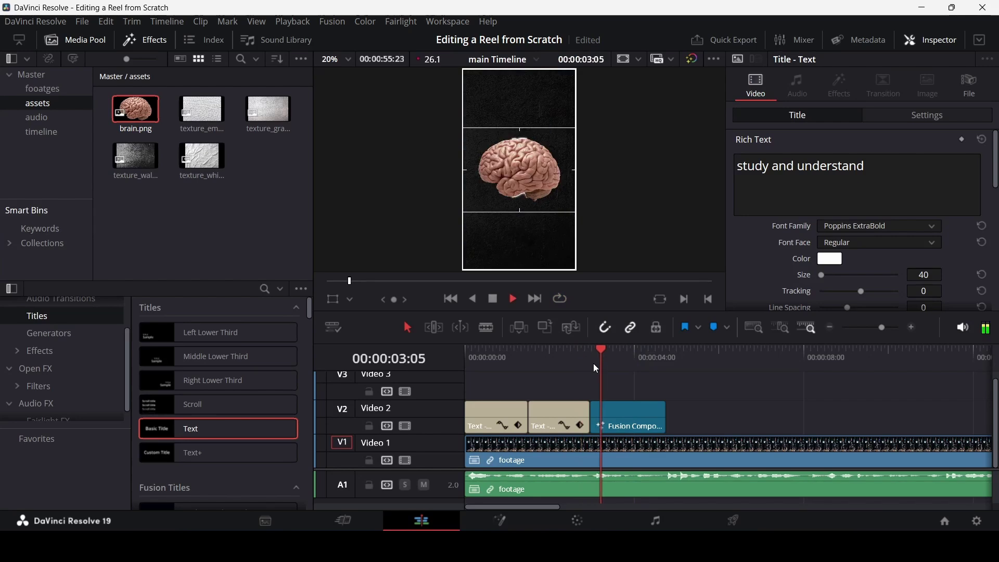
pyautogui.press('space')
# Step: Go to the Fusion page and enter BRAIN as the text of the Text1 node
pyautogui.click(495, 520)
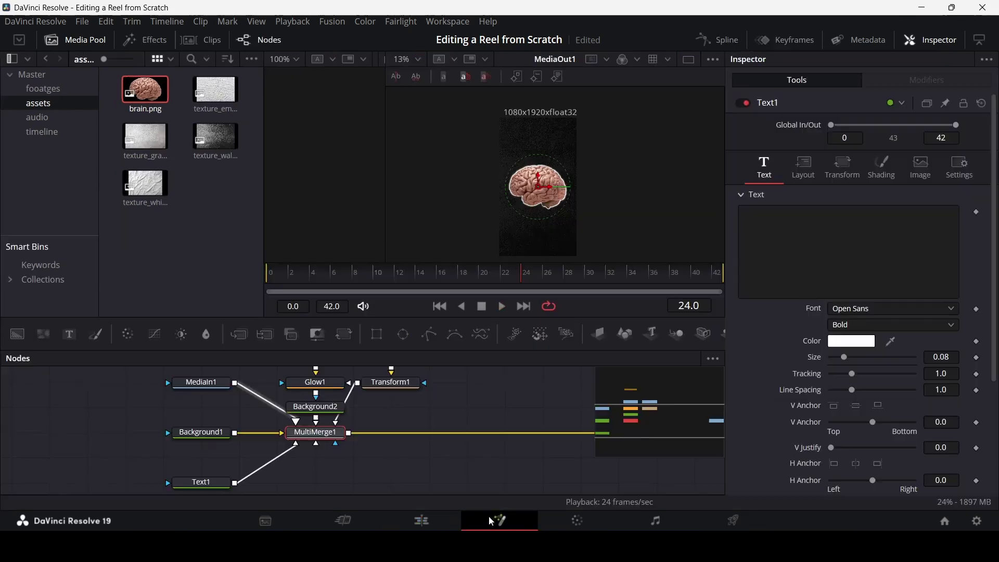
pyautogui.click(229, 480)
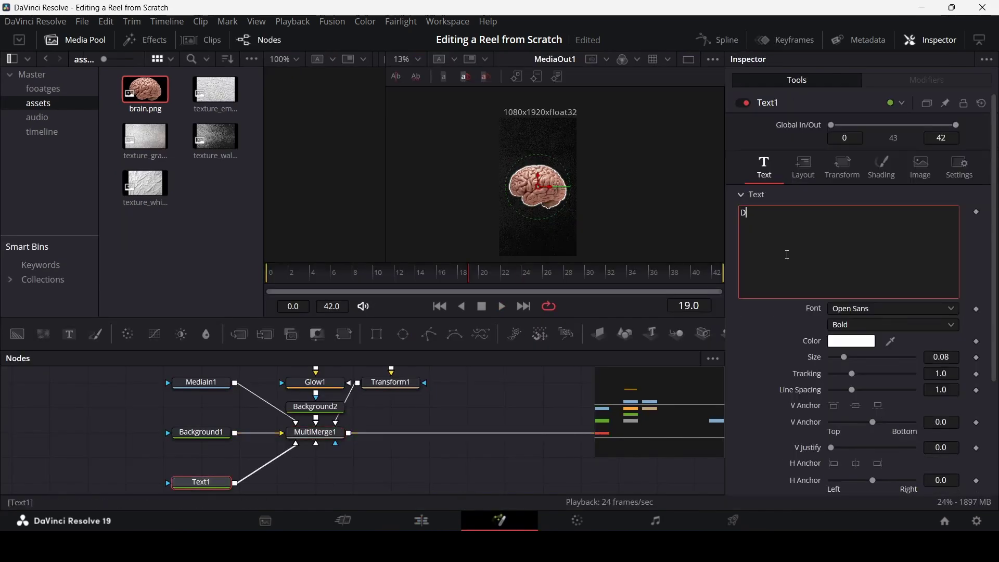
pyautogui.write('BRAIN')
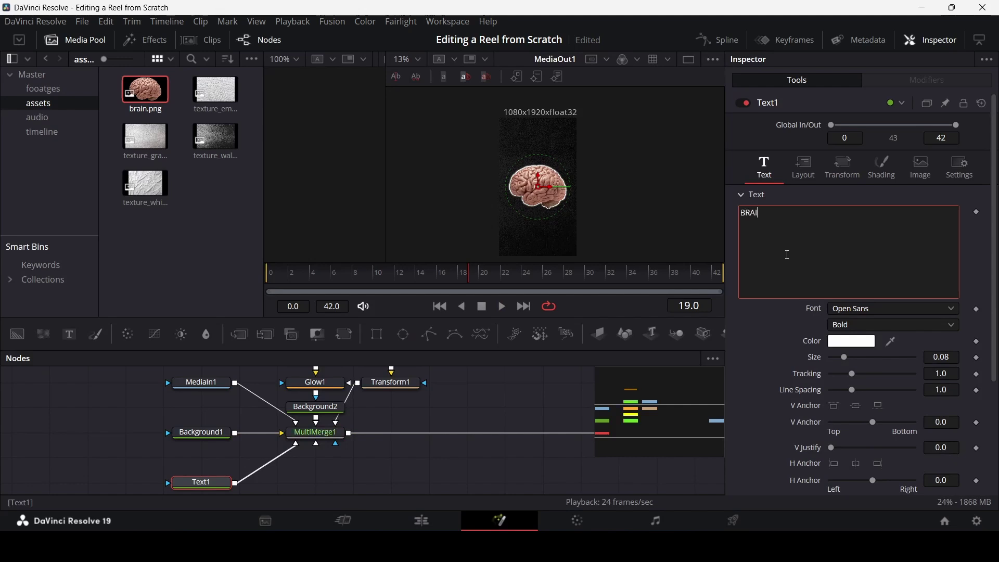
# Step: Set the BRAIN text's font to Poppins with the Black style
pyautogui.click(849, 313)
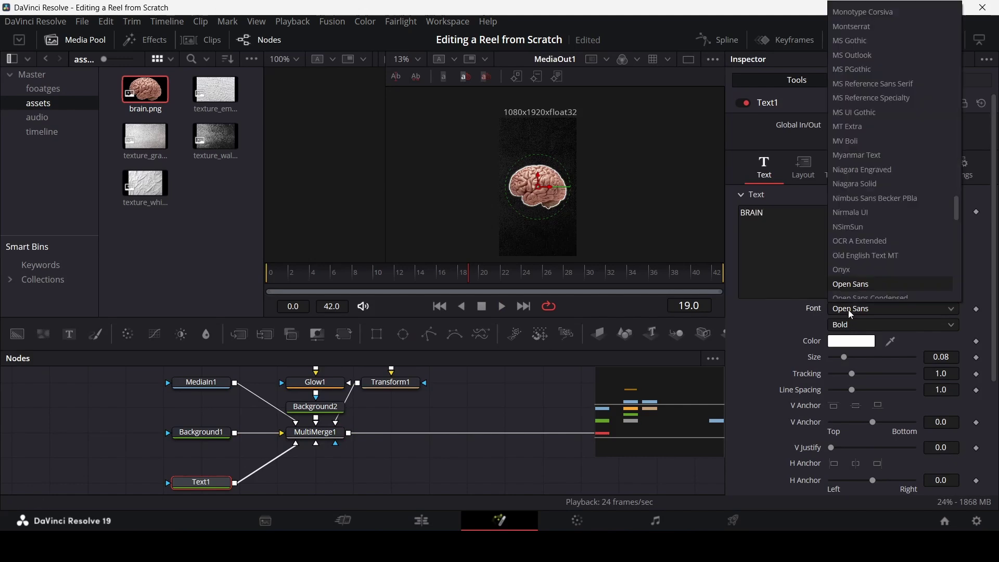
pyautogui.write('poppins')
pyautogui.press('Return')
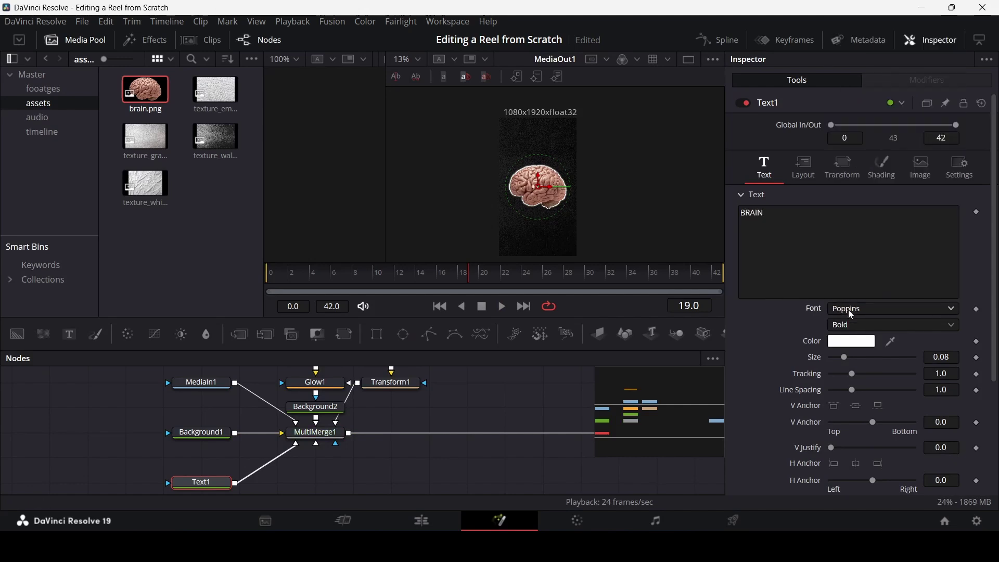
pyautogui.click(851, 324)
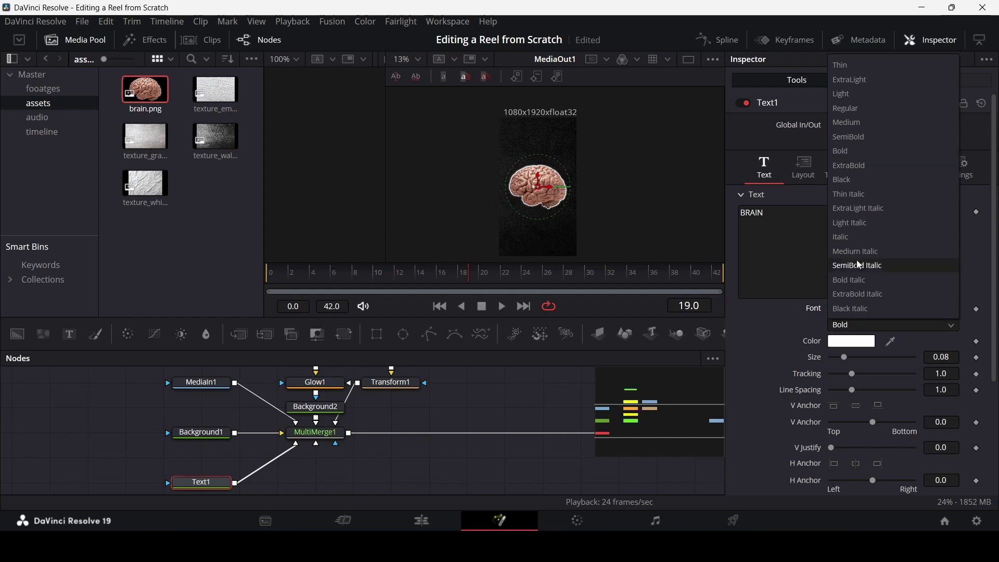
pyautogui.click(858, 178)
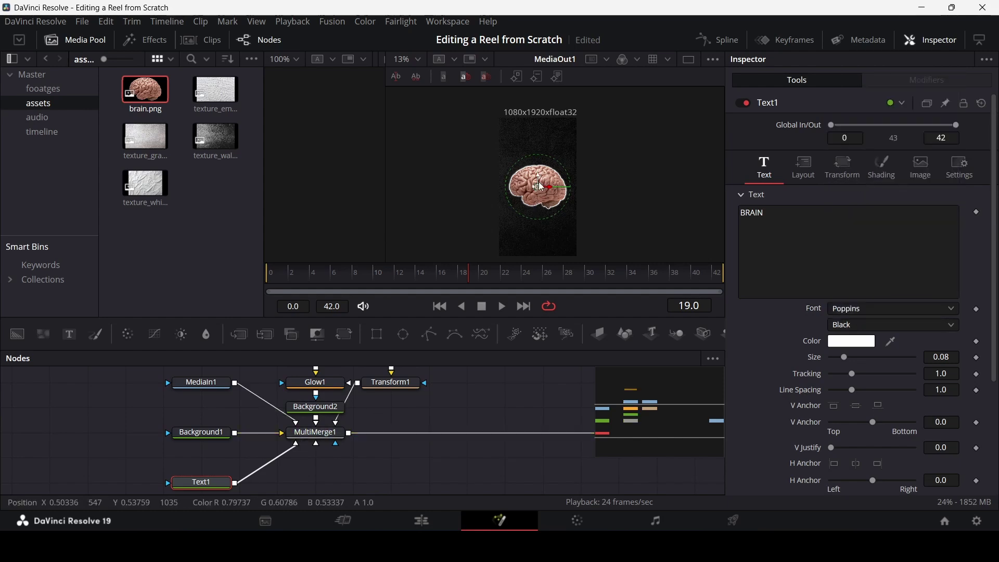
# Step: Place the BRAIN text above the brain image and set its size to 0.3
pyautogui.moveTo(539, 186); pyautogui.dragTo(540, 142)
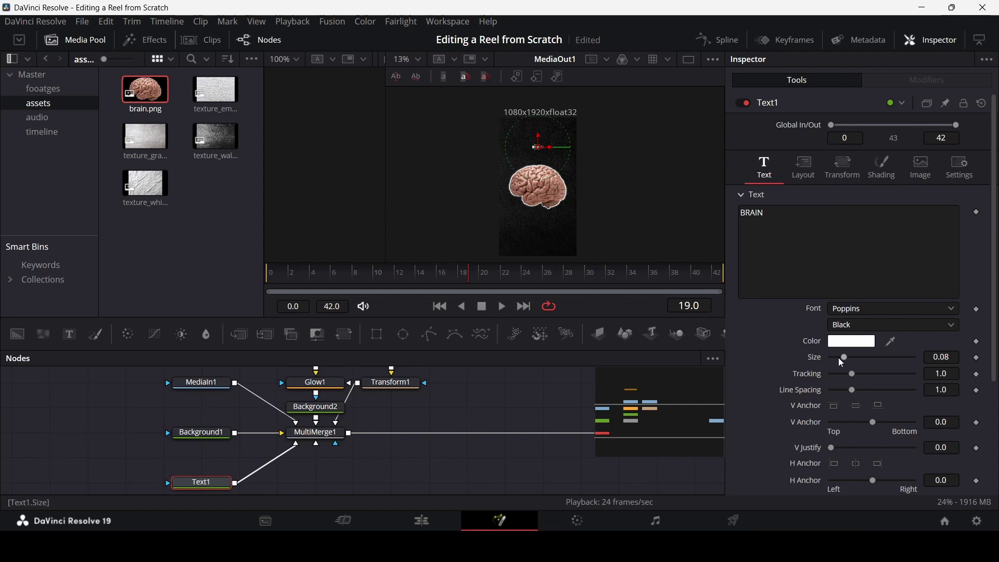
pyautogui.moveTo(872, 357); pyautogui.dragTo(925, 356)
pyautogui.click(944, 357)
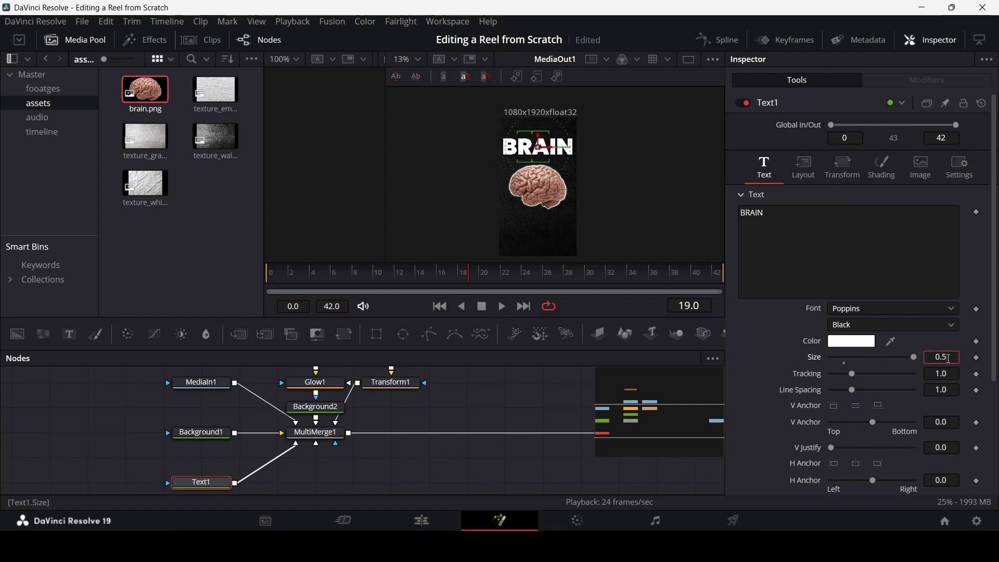
pyautogui.press('BackSpace')
pyautogui.write('3')
pyautogui.press('Tab')
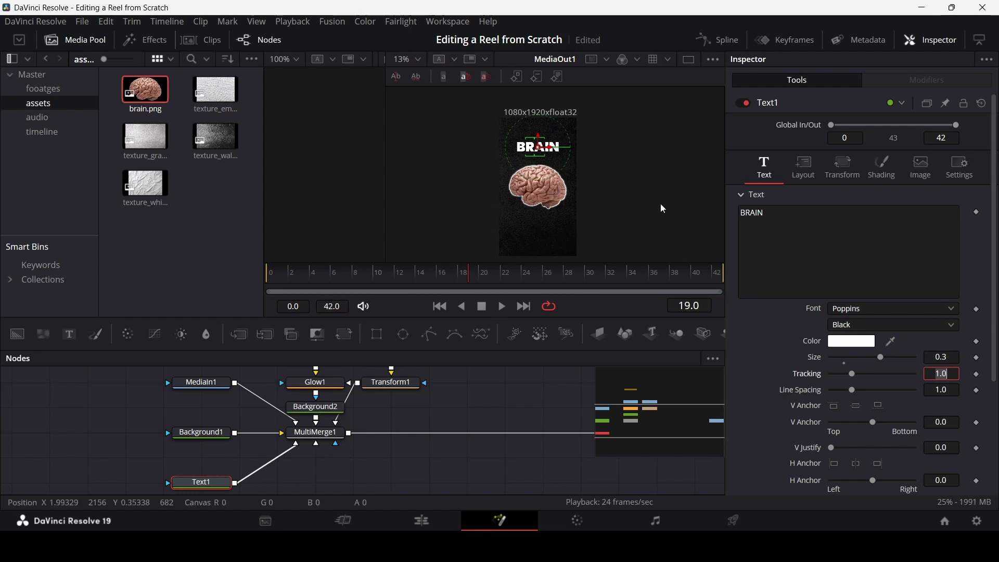
# Step: Move Text1 closer to Background1, add a second Text+ node with Text1's settings pasted in, and connect it to MultiMerge1
pyautogui.click(416, 456)
pyautogui.moveTo(222, 475); pyautogui.dragTo(222, 451)
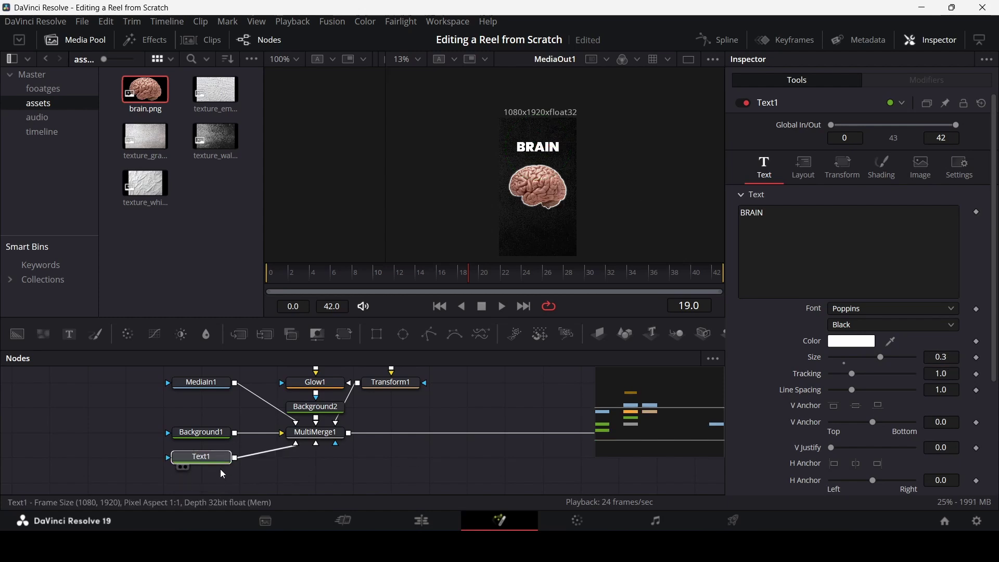
pyautogui.click(329, 466)
pyautogui.moveTo(71, 335); pyautogui.dragTo(323, 471)
pyautogui.click(211, 438)
pyautogui.hotkey('ctrl', 'c')
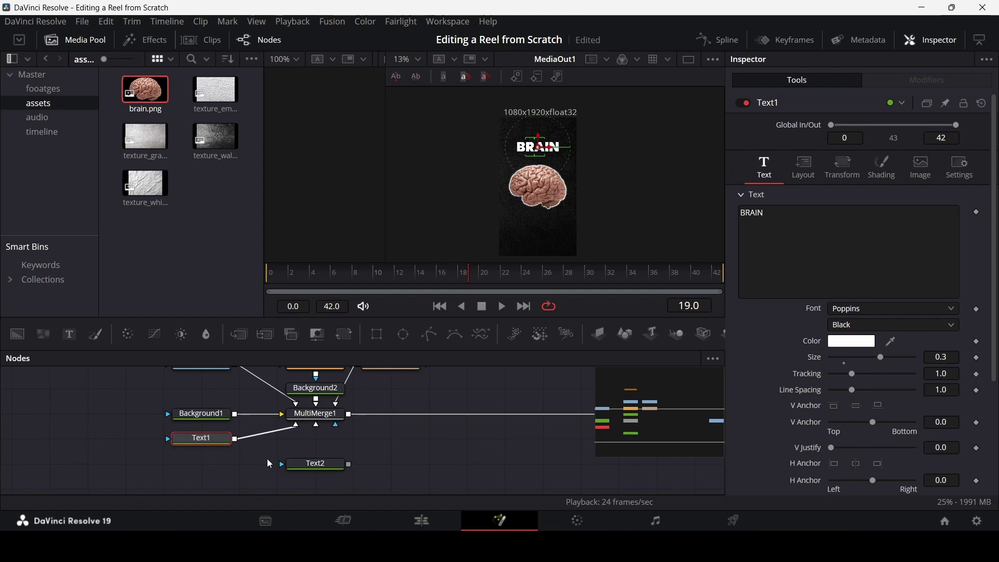
pyautogui.rightClick(304, 467)
pyautogui.click(370, 161)
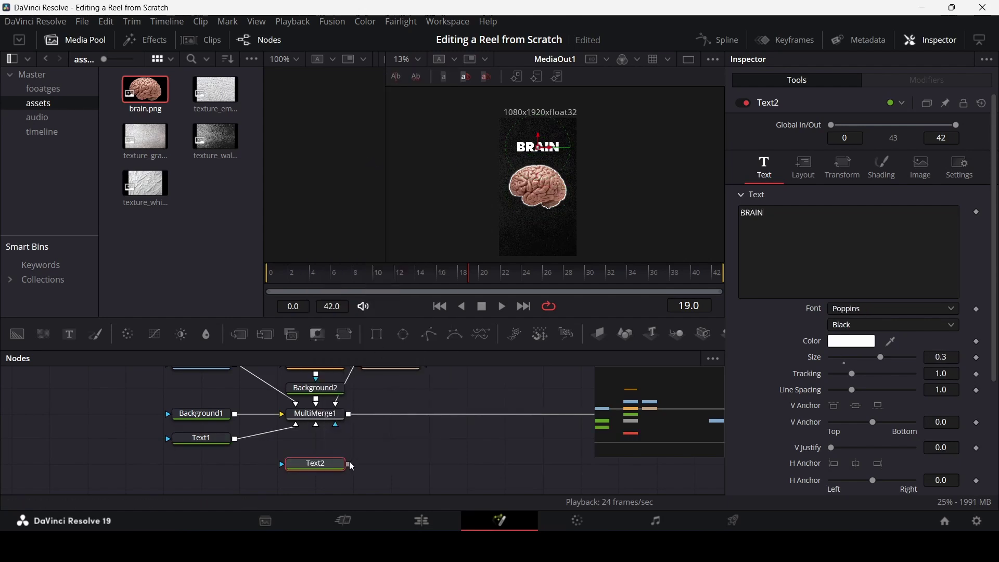
pyautogui.moveTo(352, 463); pyautogui.dragTo(316, 416)
# Step: Move Text2's title below the brain image and change its text to DEVELOPMENT
pyautogui.click(328, 463)
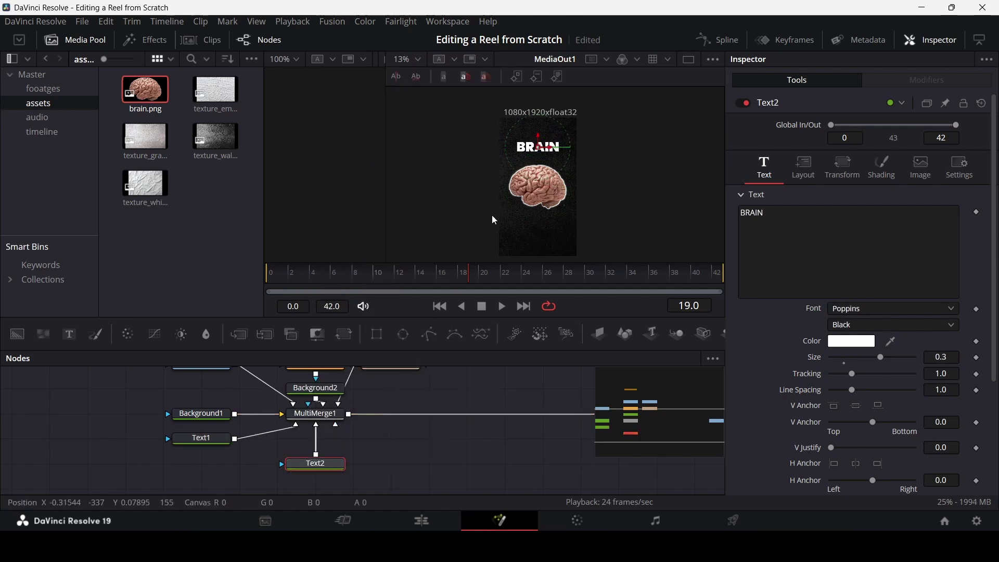
pyautogui.moveTo(533, 148); pyautogui.dragTo(530, 222)
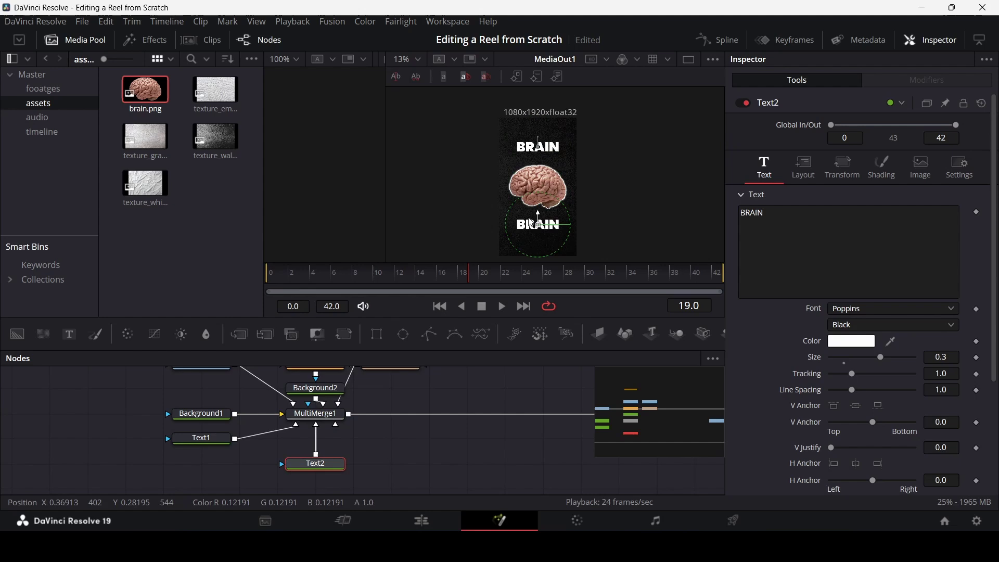
pyautogui.click(756, 212)
pyautogui.press('BackSpace')
pyautogui.write('DEVELOPMENT')
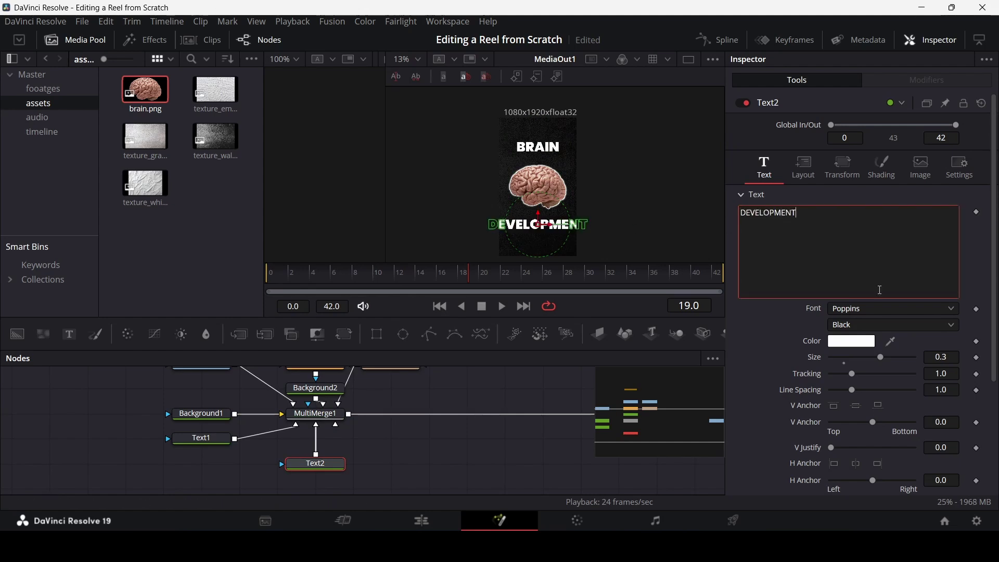
# Step: Set the DEVELOPMENT text's size to 0.2 and its Poppins style to Regular
pyautogui.click(952, 357)
pyautogui.press('BackSpace')
pyautogui.write('2')
pyautogui.press('Tab')
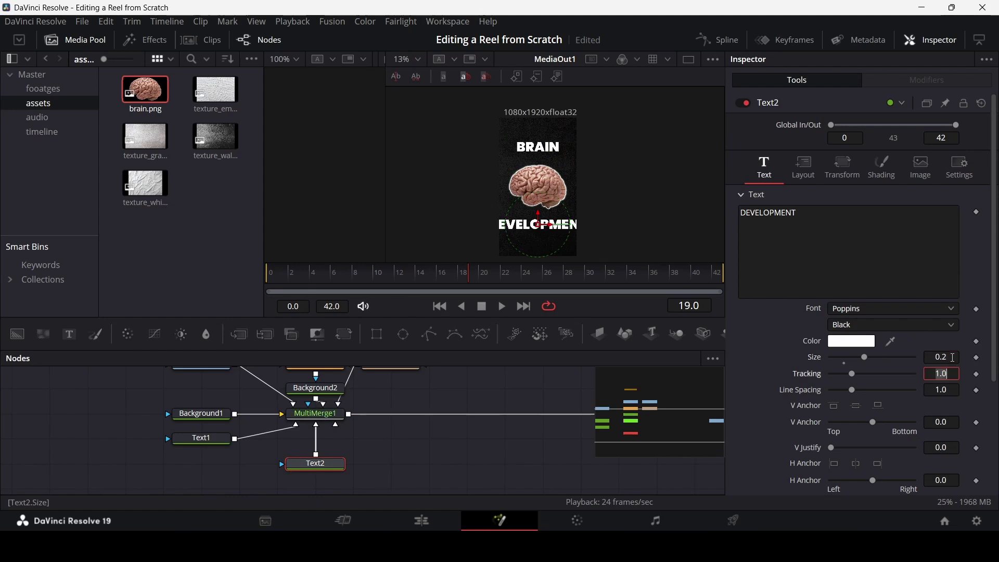
pyautogui.click(909, 326)
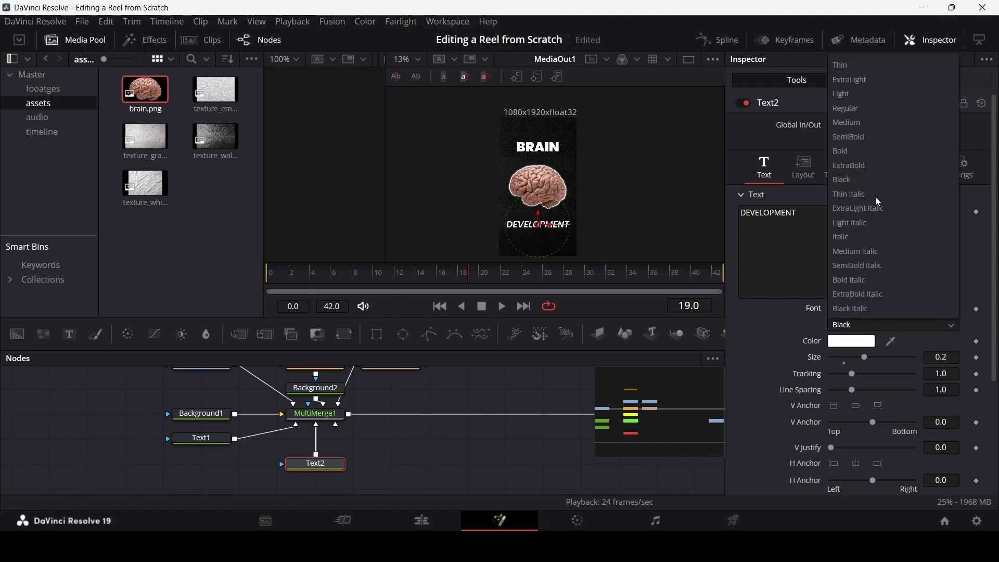
pyautogui.click(876, 103)
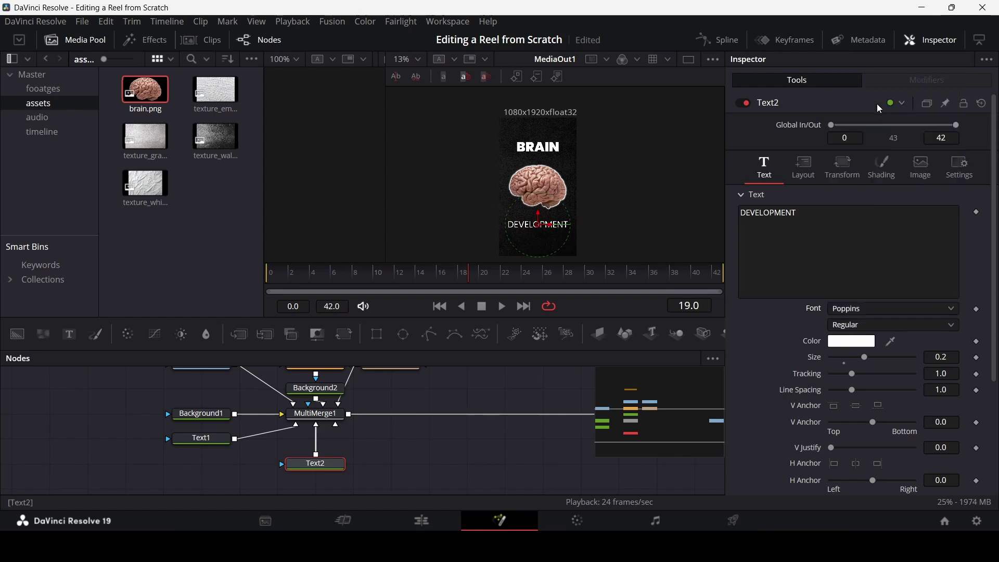
# Step: Set the DEVELOPMENT text's size to 0.15 and bring both DEVELOPMENT and BRAIN closer to the brain image
pyautogui.click(952, 357)
pyautogui.write('0.')
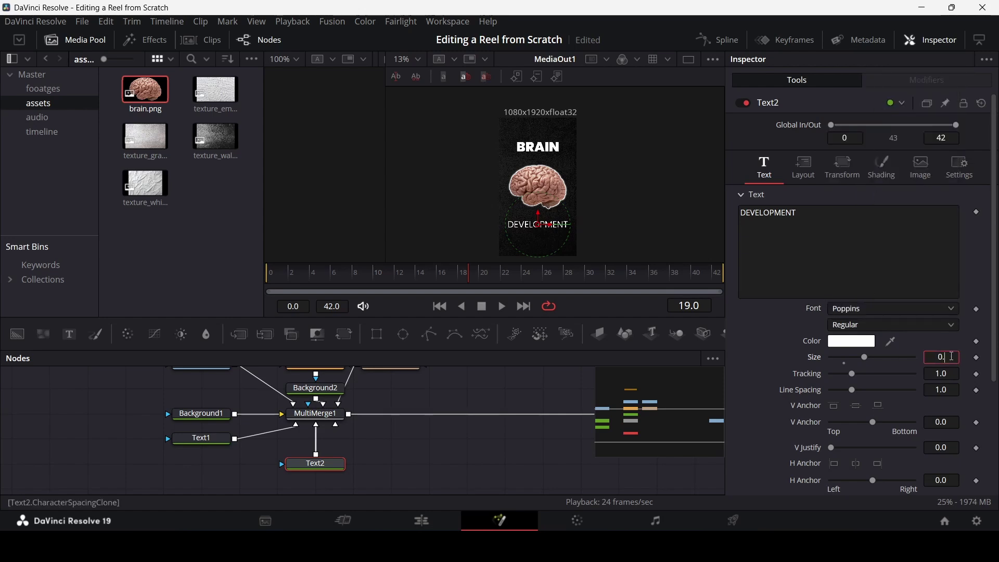
pyautogui.write('15')
pyautogui.press('Tab')
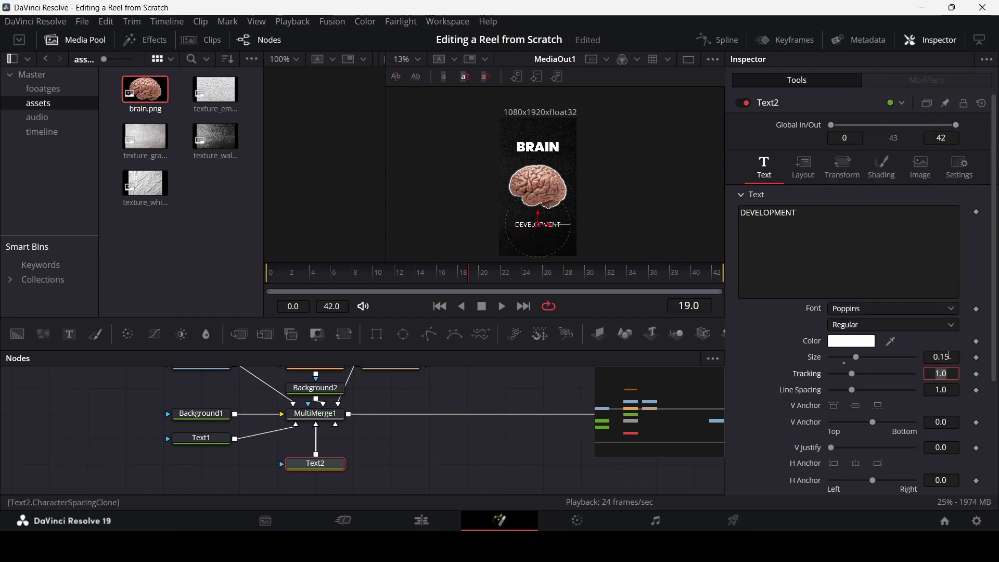
pyautogui.click(542, 219)
pyautogui.moveTo(541, 219); pyautogui.dragTo(542, 215)
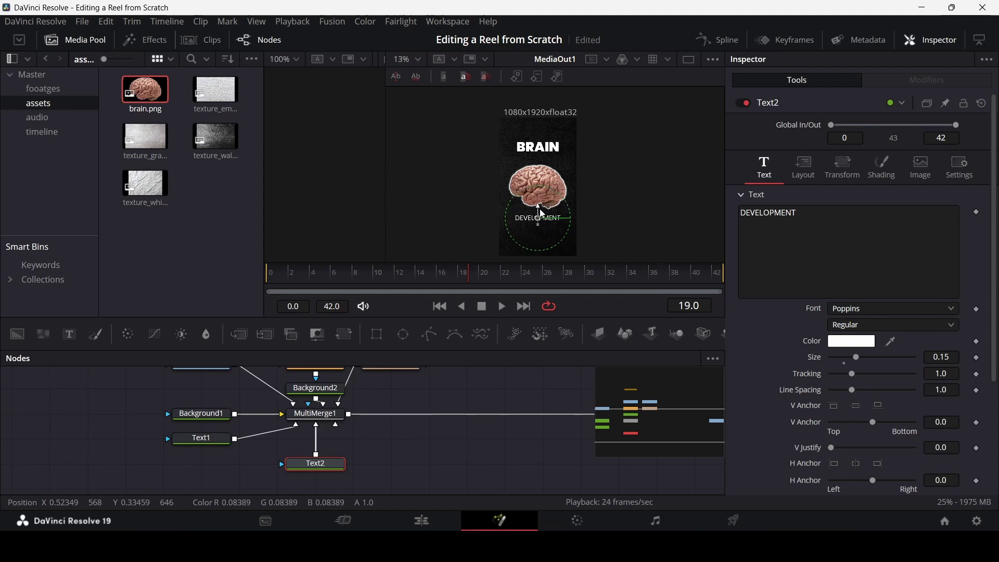
pyautogui.click(201, 438)
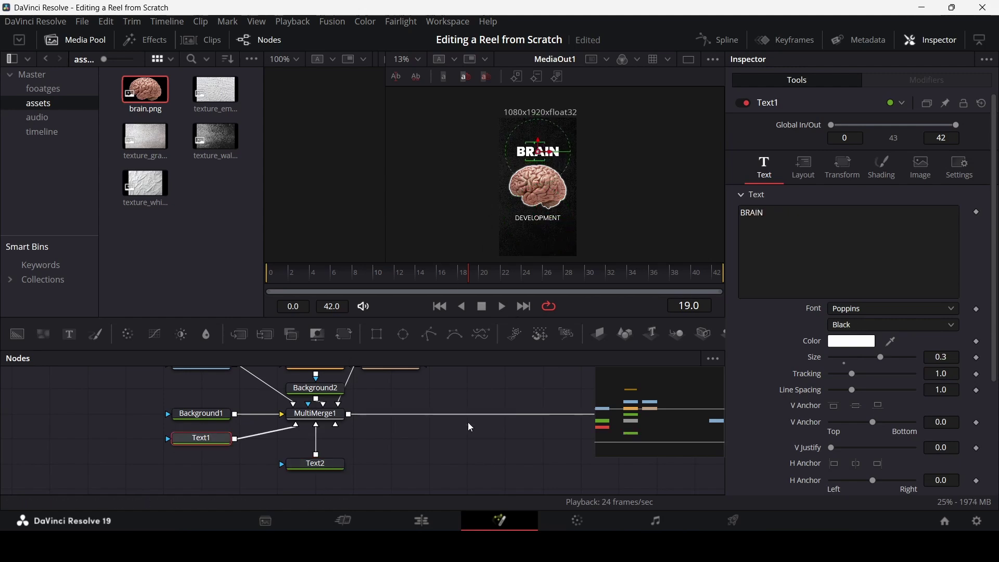
# Step: Play back the composition to preview the two texts around the brain
pyautogui.click(463, 445)
pyautogui.press('space')
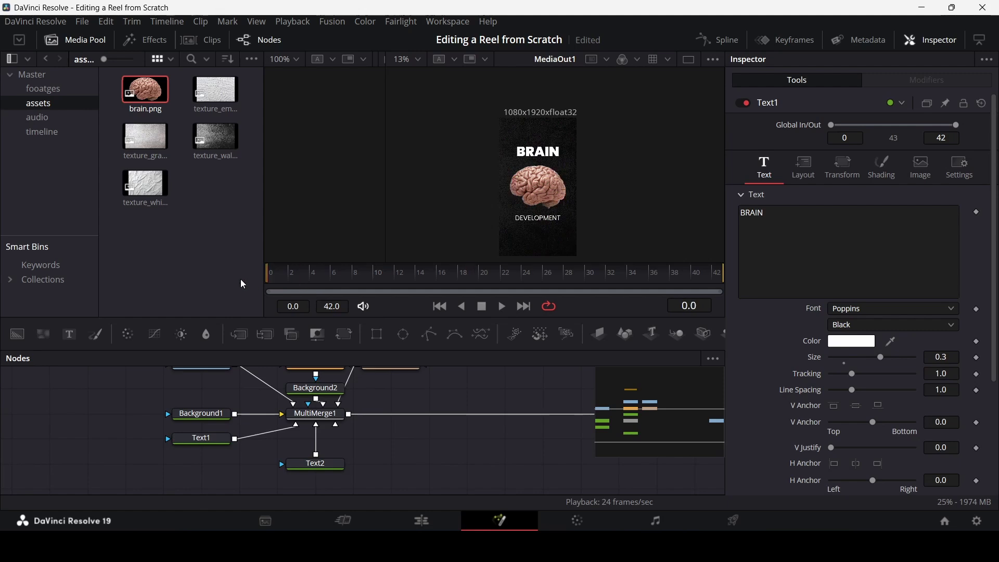
pyautogui.press('space')
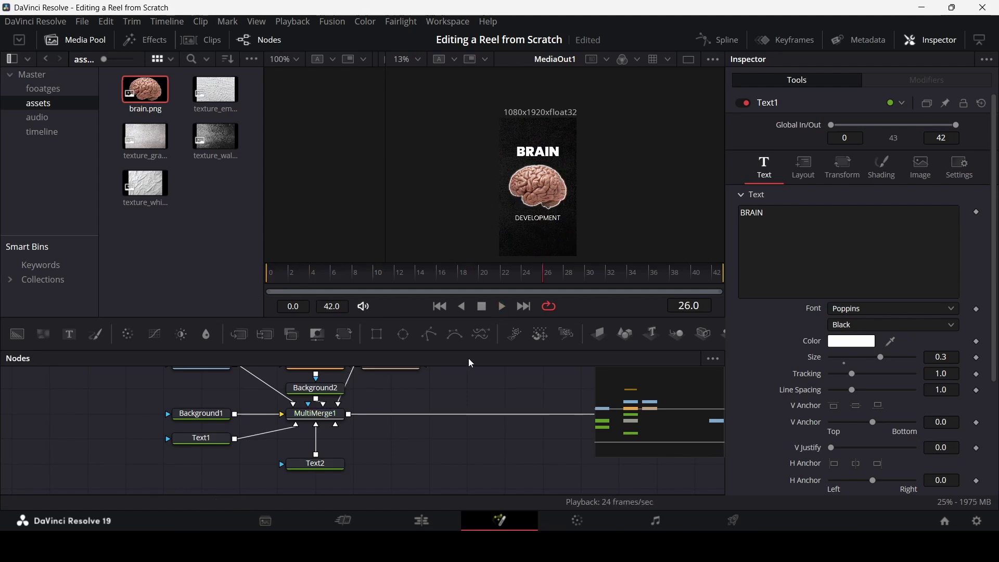
# Step: Move Text1 beside Text2 and add one Rectangle mask to each of the two text nodes
pyautogui.moveTo(202, 441); pyautogui.dragTo(235, 471)
pyautogui.moveTo(377, 334); pyautogui.dragTo(148, 459)
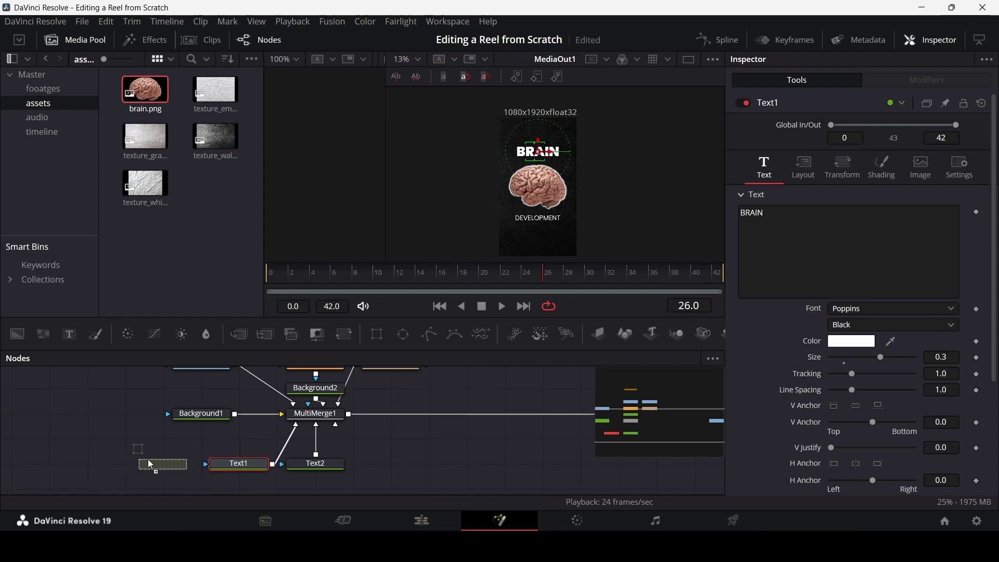
pyautogui.moveTo(377, 334); pyautogui.dragTo(385, 463)
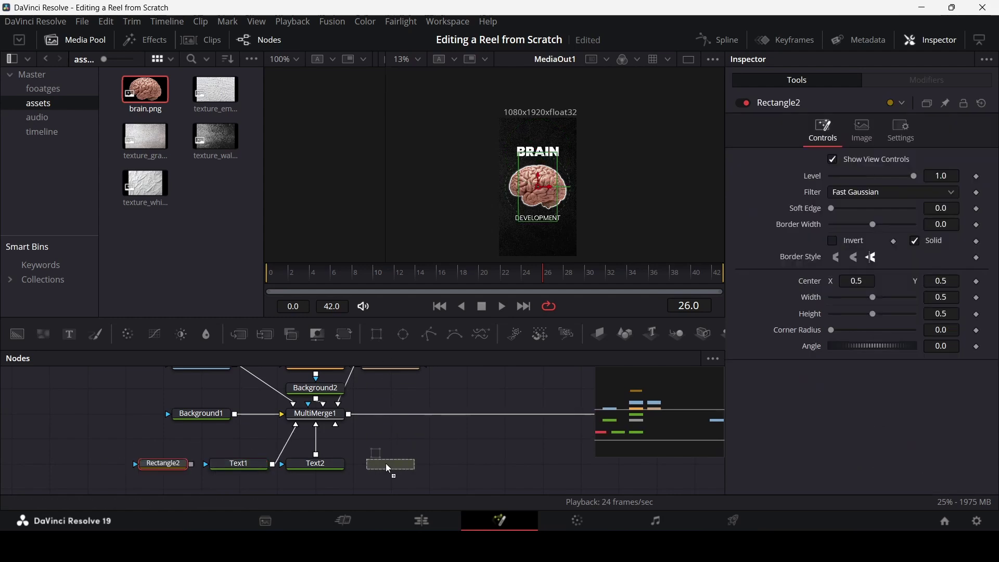
pyautogui.moveTo(192, 464); pyautogui.dragTo(237, 464)
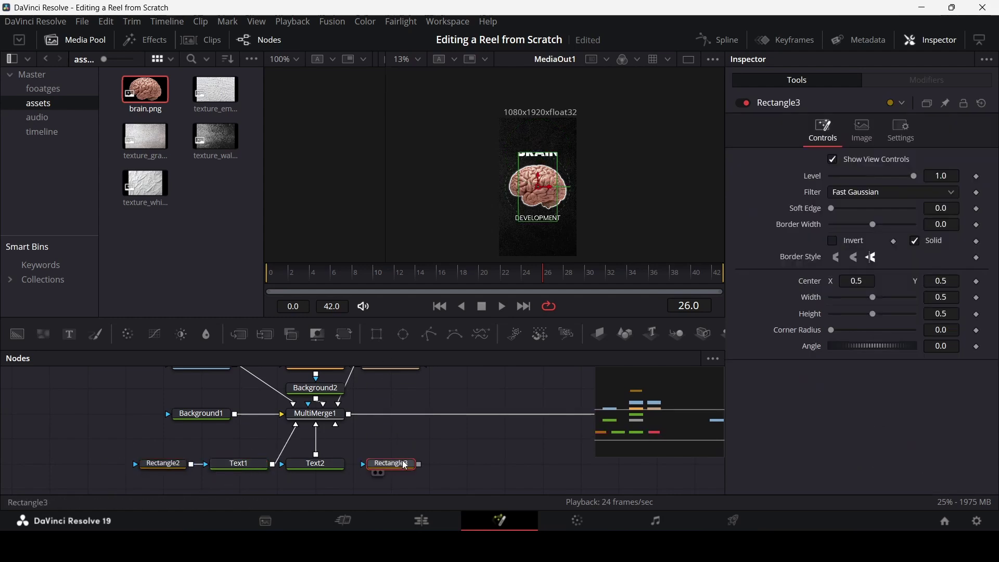
pyautogui.moveTo(419, 464); pyautogui.dragTo(327, 471)
# Step: Set Rectangle2's Width to 1.0 and Height to about 0.748, and move the mask up over the BRAIN text
pyautogui.click(163, 463)
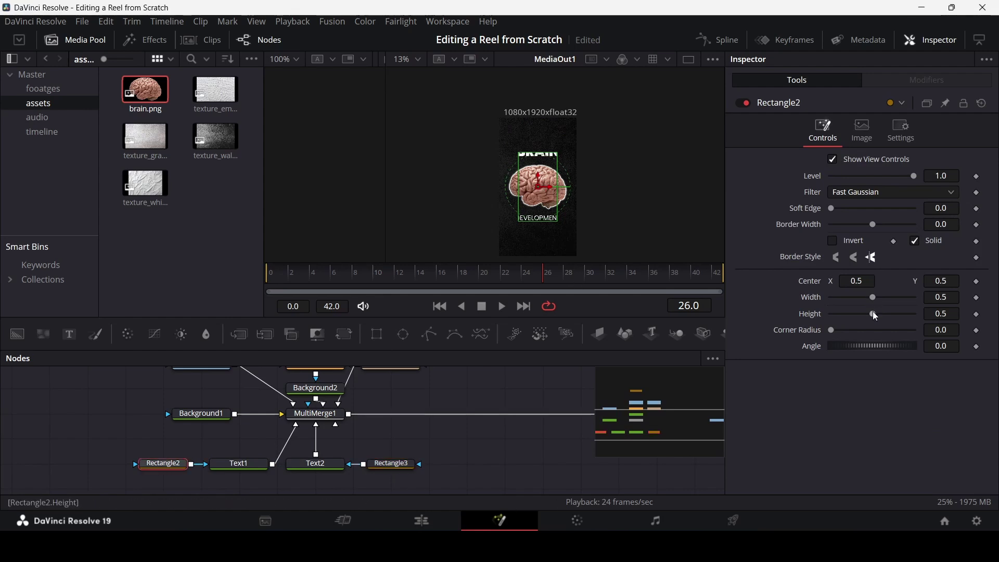
pyautogui.moveTo(873, 312); pyautogui.dragTo(918, 297)
pyautogui.moveTo(544, 189); pyautogui.dragTo(541, 153)
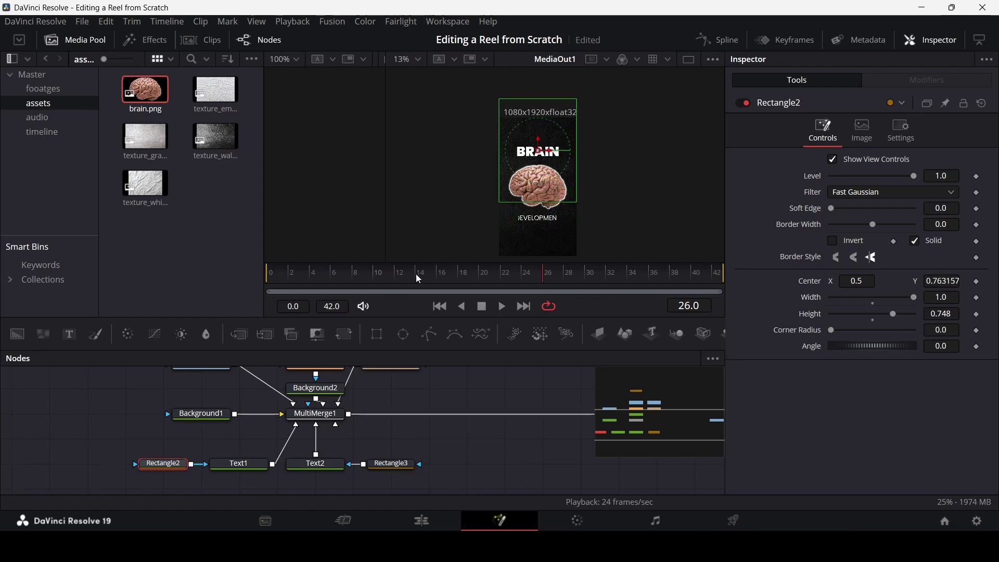
# Step: Try to animate Rectangle2's position with a Center keyframe at frame 15 and a changed position at frame 0
pyautogui.moveTo(416, 274)
pyautogui.mouseDown()
pyautogui.moveTo(316, 273)
pyautogui.moveTo(429, 279)
pyautogui.mouseUp()
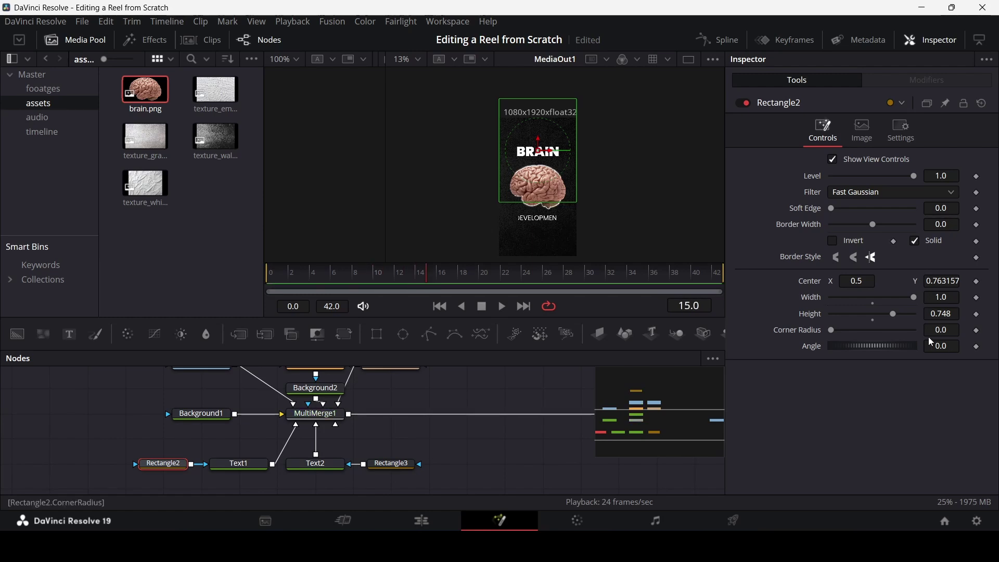
pyautogui.click(976, 282)
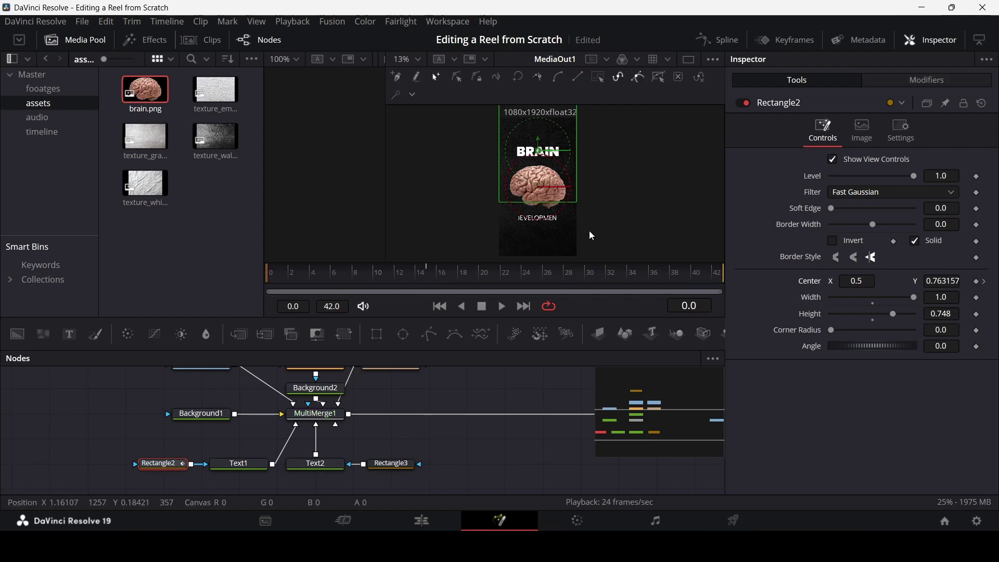
pyautogui.moveTo(538, 182); pyautogui.dragTo(539, 242)
pyautogui.hotkey('ctrl', 'z')
pyautogui.hotkey('ctrl', 'z')
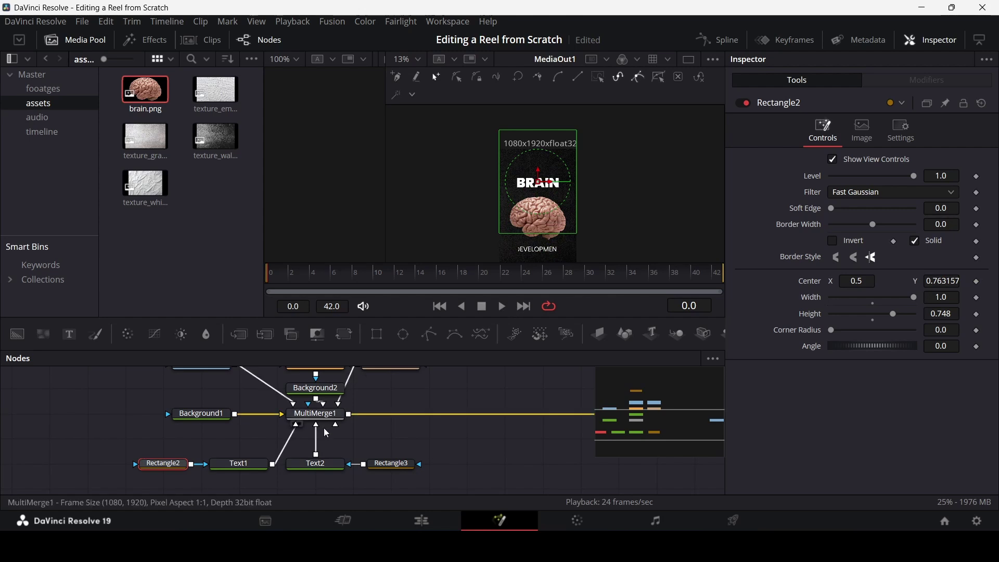
# Step: At frame 15, raise Rectangle2's mask to Center Y about 0.956 and set its Soft Edge to 0.2
pyautogui.click(239, 463)
pyautogui.click(425, 279)
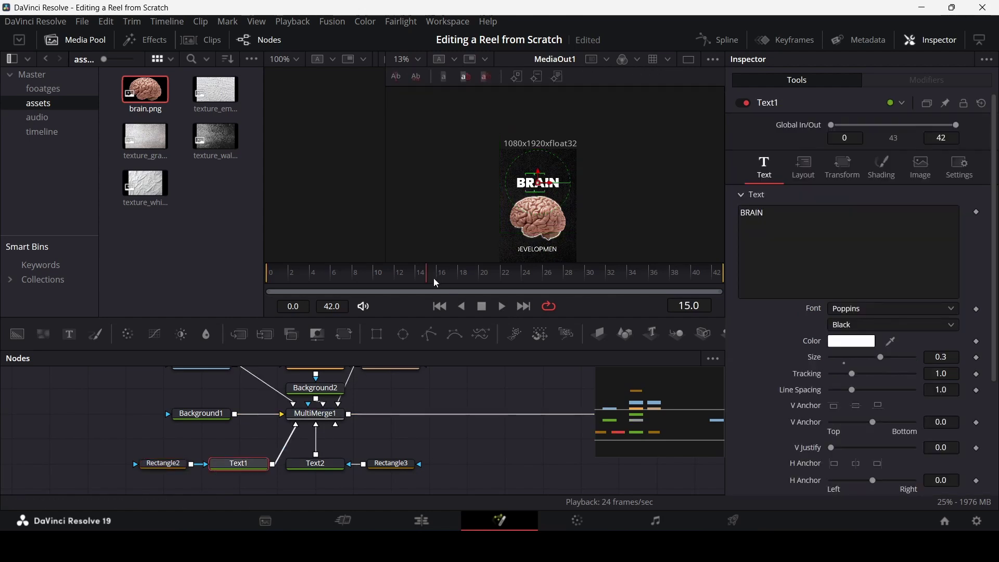
pyautogui.click(150, 464)
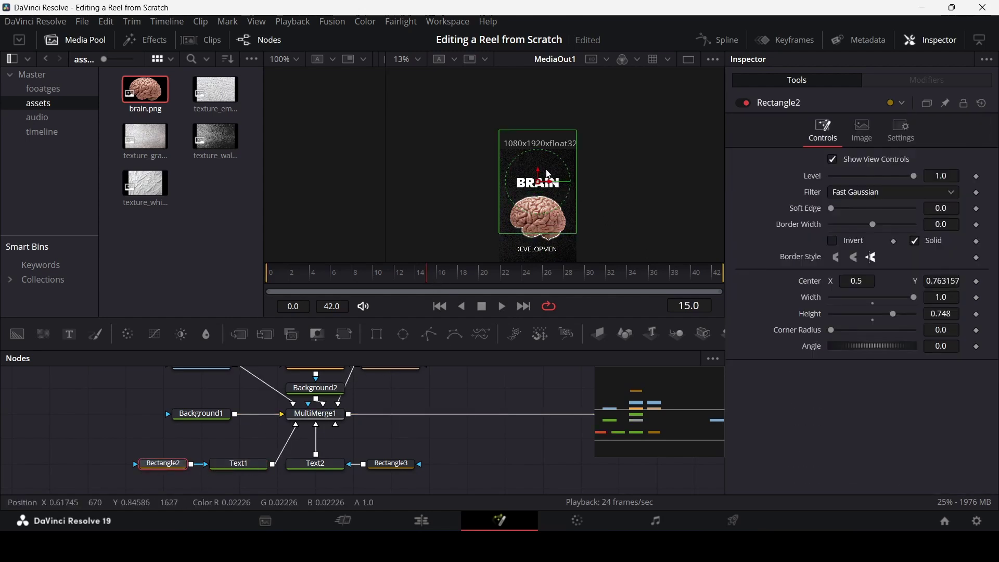
pyautogui.moveTo(541, 175); pyautogui.dragTo(541, 148)
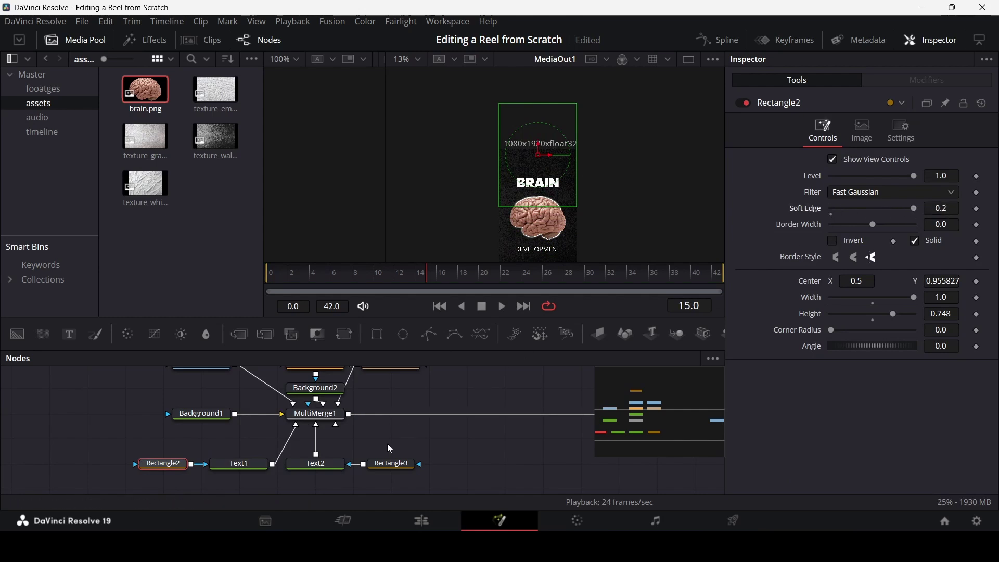
# Step: Animate Text1 upward with a Layout Center keyframe at frame 15 and Center Y lowered to about 0.477 at frame 0
pyautogui.click(262, 464)
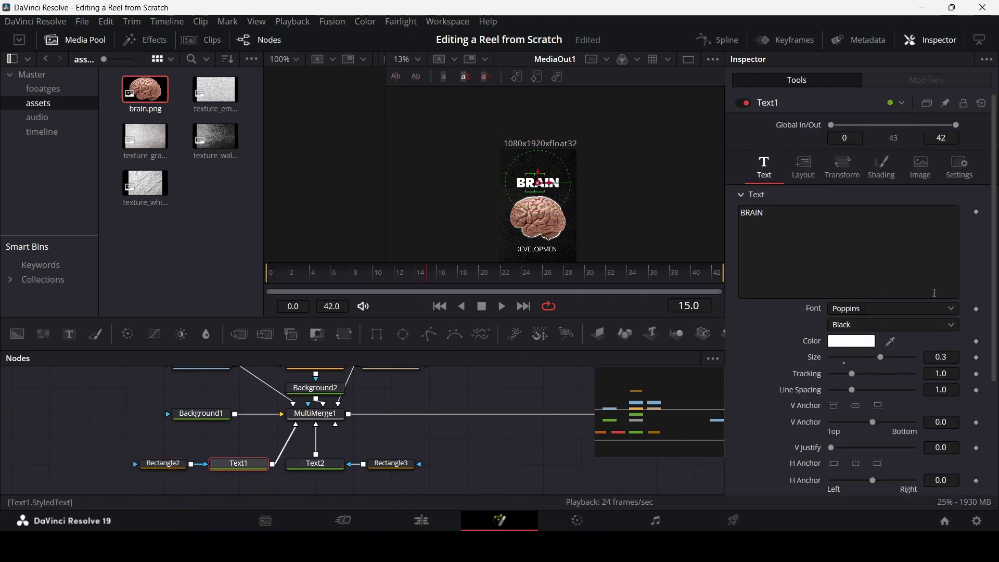
pyautogui.click(804, 166)
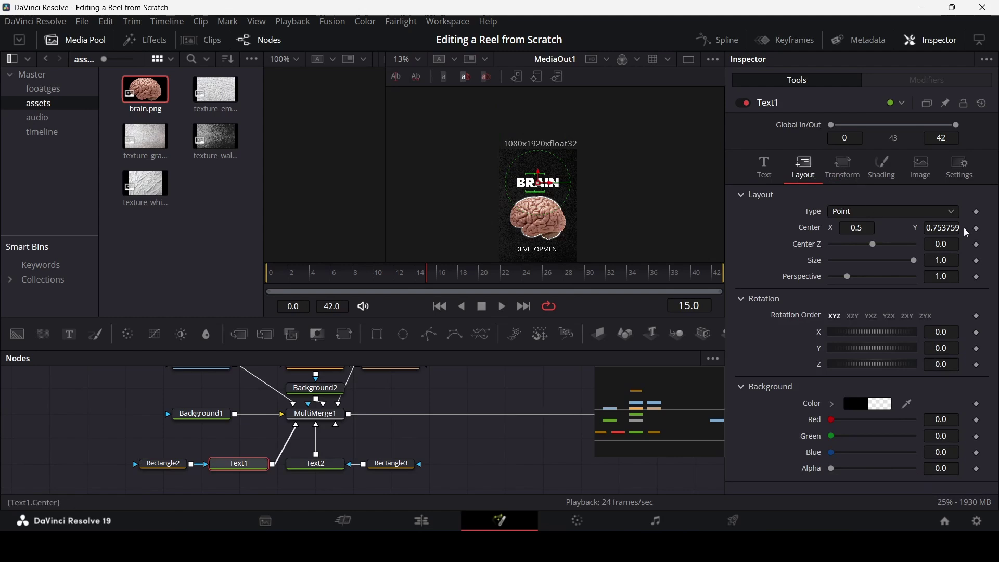
pyautogui.click(977, 228)
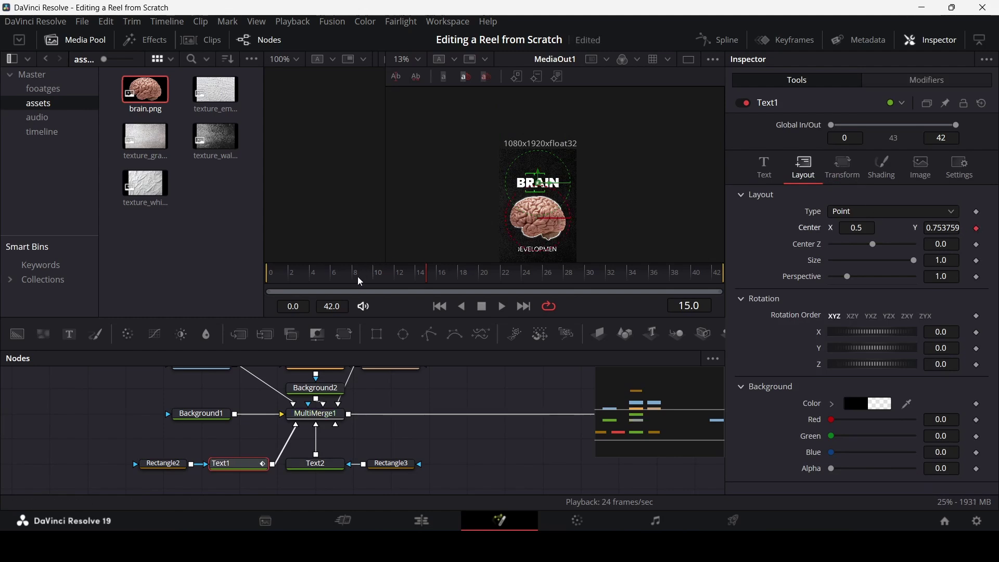
pyautogui.moveTo(538, 182); pyautogui.dragTo(538, 217)
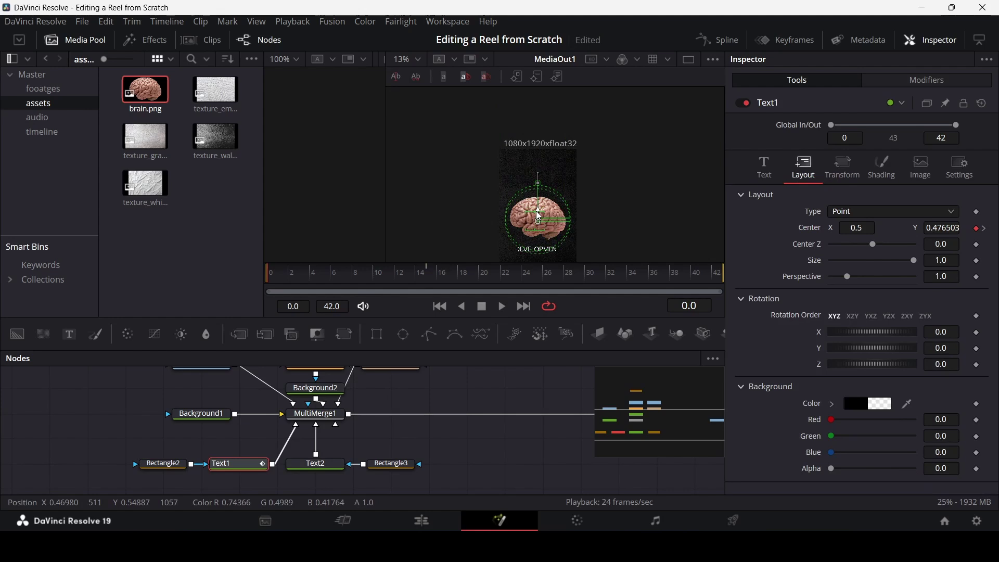
# Step: Set Rectangle2's Soft Edge to 0.1 and move the mask up to Center Y about 1.008
pyautogui.click(163, 462)
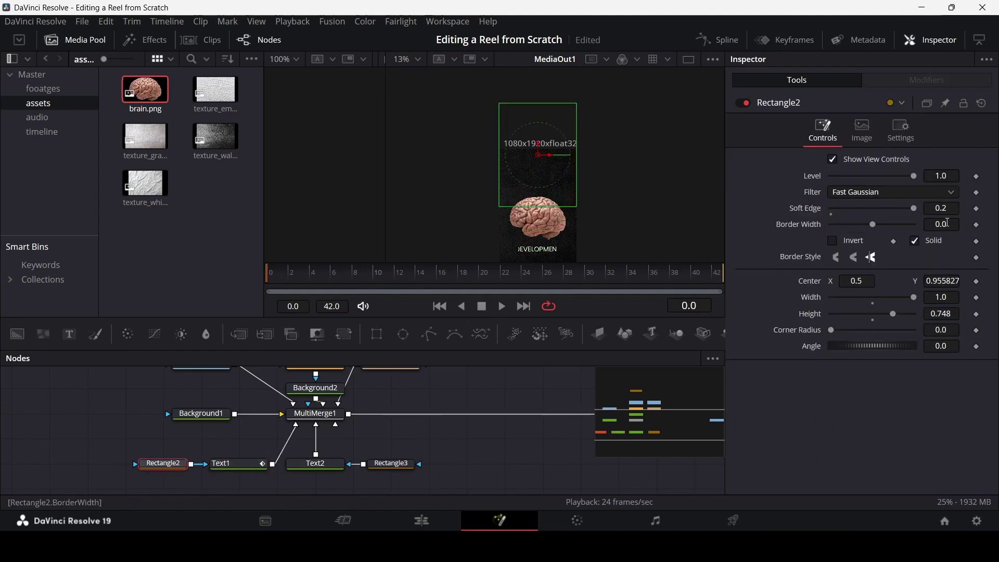
pyautogui.press('BackSpace')
pyautogui.write('1')
pyautogui.press('Tab')
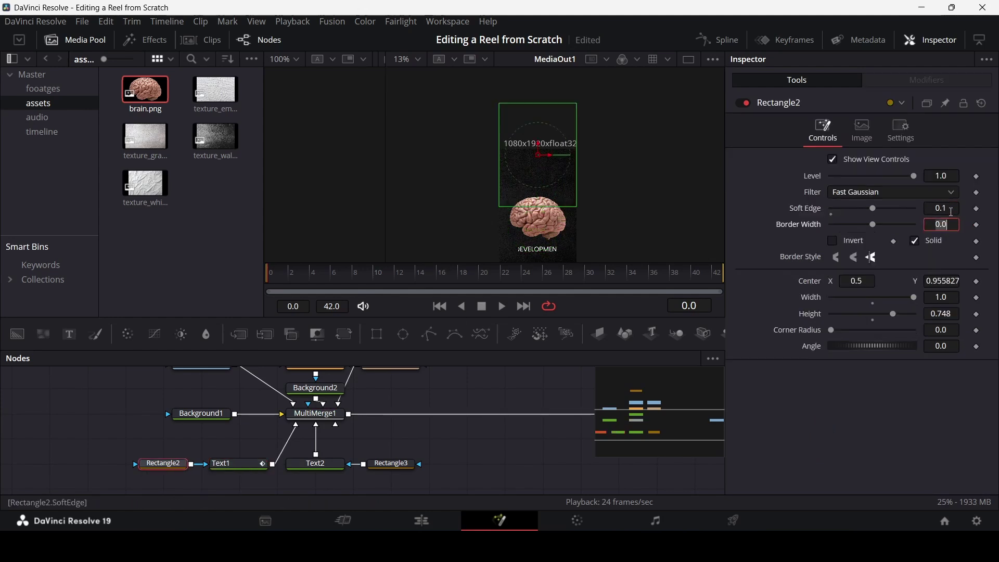
pyautogui.moveTo(539, 148); pyautogui.dragTo(539, 140)
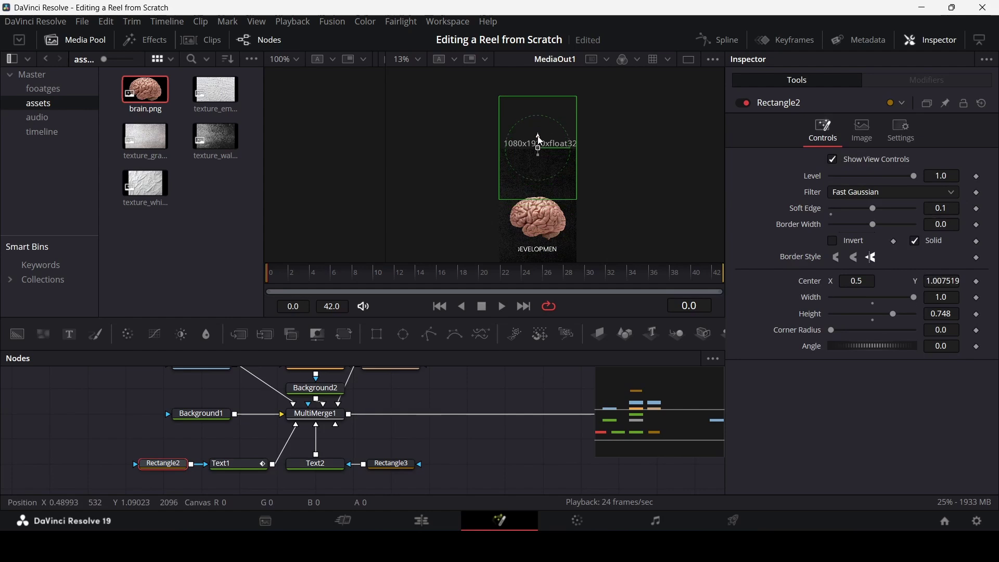
# Step: Play back the composition and scrub through its first 18 frames to check how BRAIN emerges from behind the brain
pyautogui.click(483, 397)
pyautogui.press('space')
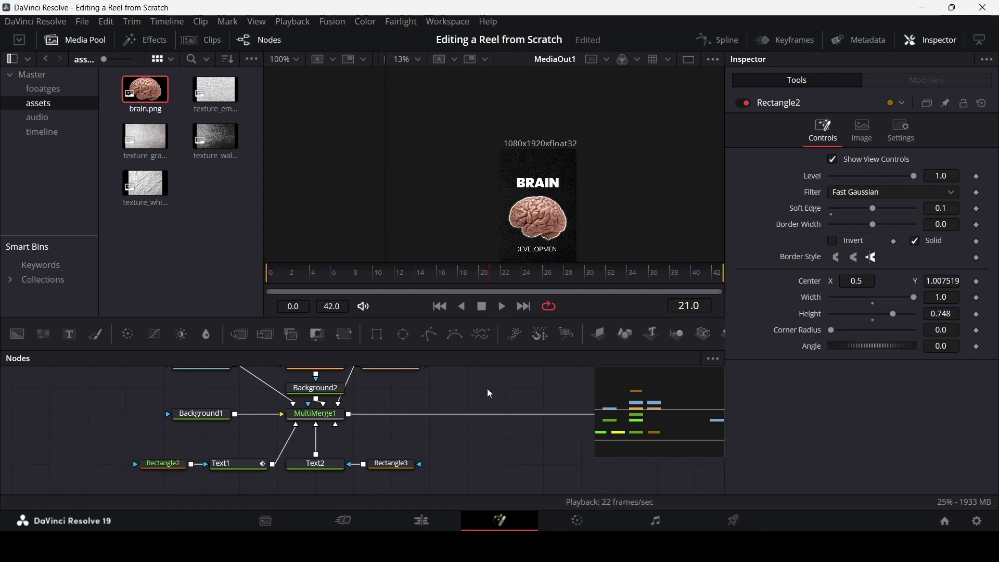
pyautogui.moveTo(269, 273); pyautogui.dragTo(467, 308)
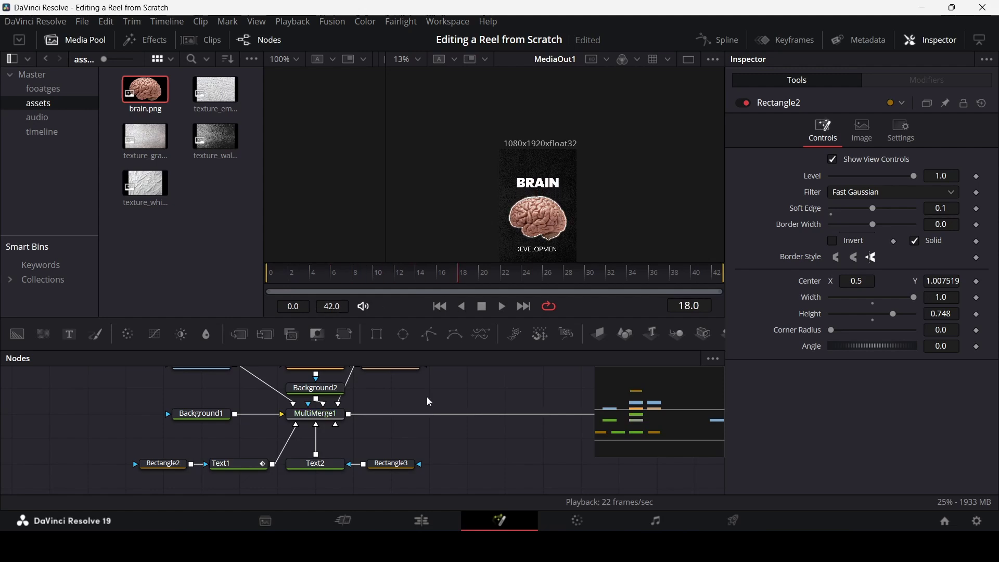
# Step: Set Rectangle3's Width to 1.0 and move the mask down over the DEVELOPMENT text to Center Y about 0.138
pyautogui.click(392, 462)
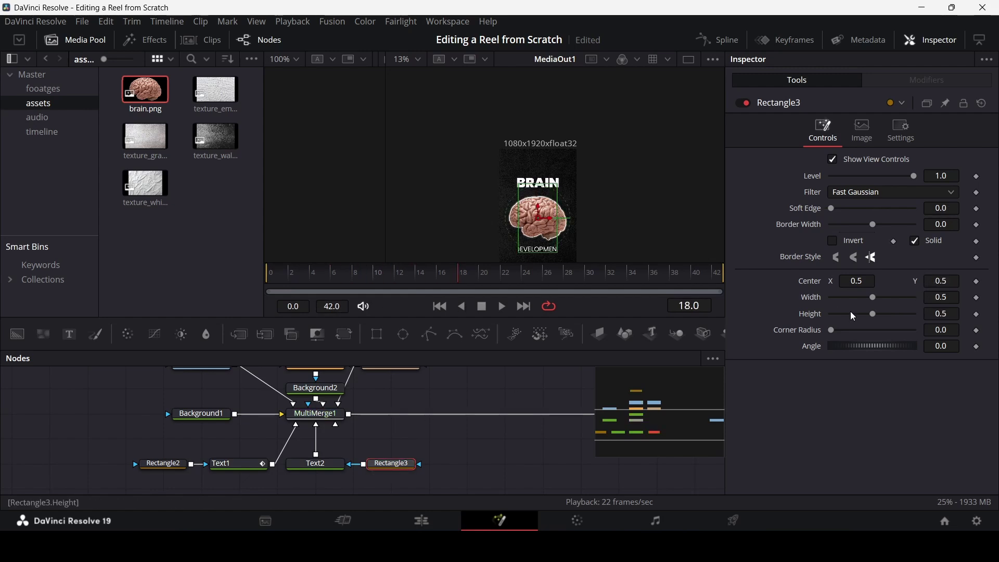
pyautogui.moveTo(873, 297); pyautogui.dragTo(918, 297)
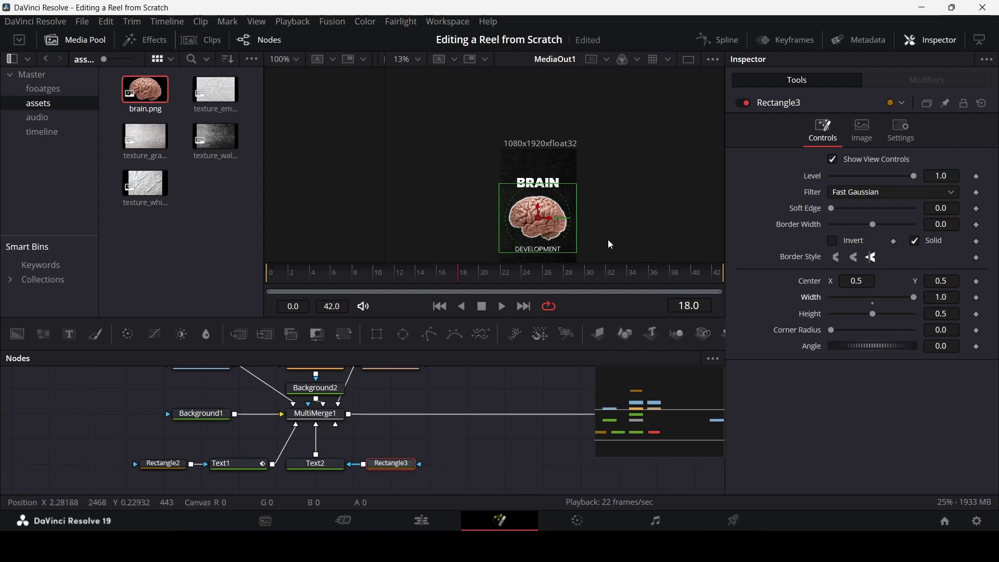
pyautogui.moveTo(539, 210)
pyautogui.mouseDown()
pyautogui.moveTo(541, 199)
pyautogui.moveTo(546, 215)
pyautogui.mouseUp()
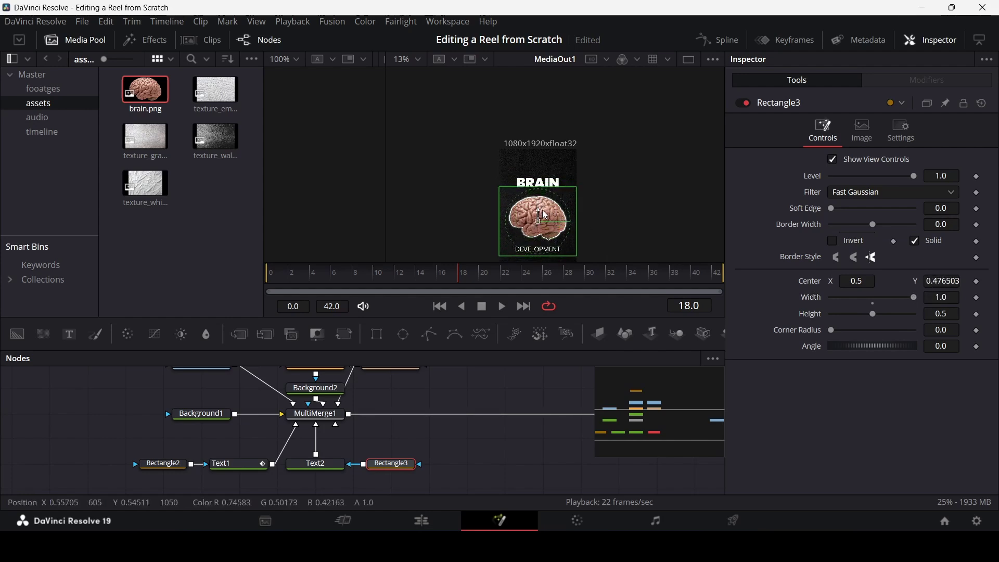
pyautogui.scroll(-2, 543, 209)
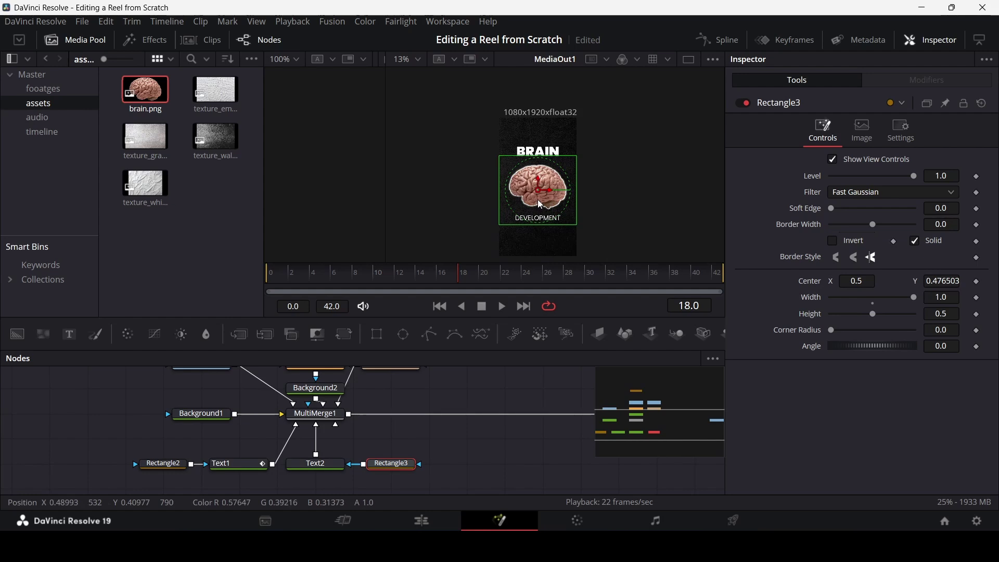
pyautogui.moveTo(534, 191); pyautogui.dragTo(542, 235)
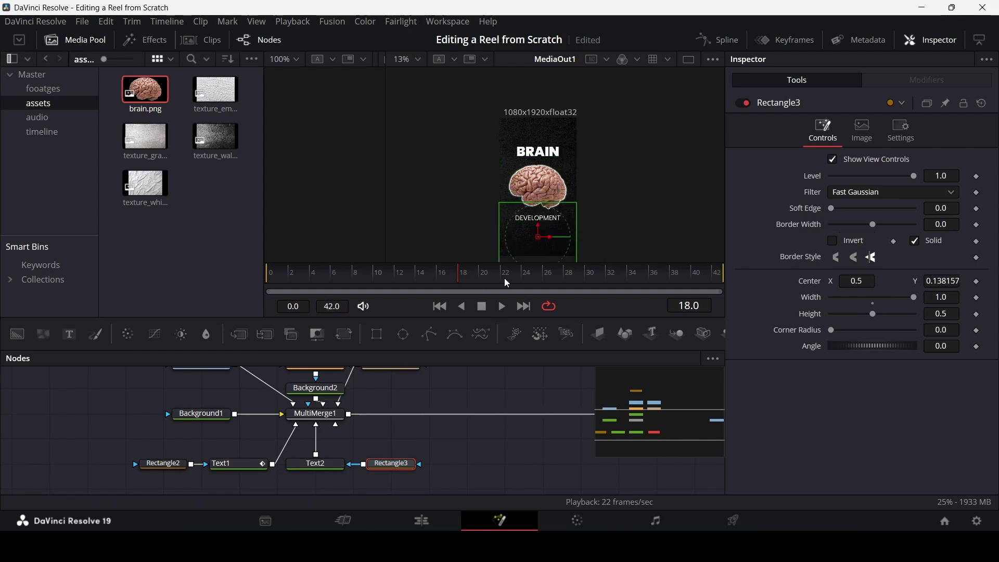
# Step: Animate Text2 downward with a Layout Center keyframe at frame 30 and Center Y raised to about 0.448 at frame 10
pyautogui.click(330, 464)
pyautogui.click(804, 167)
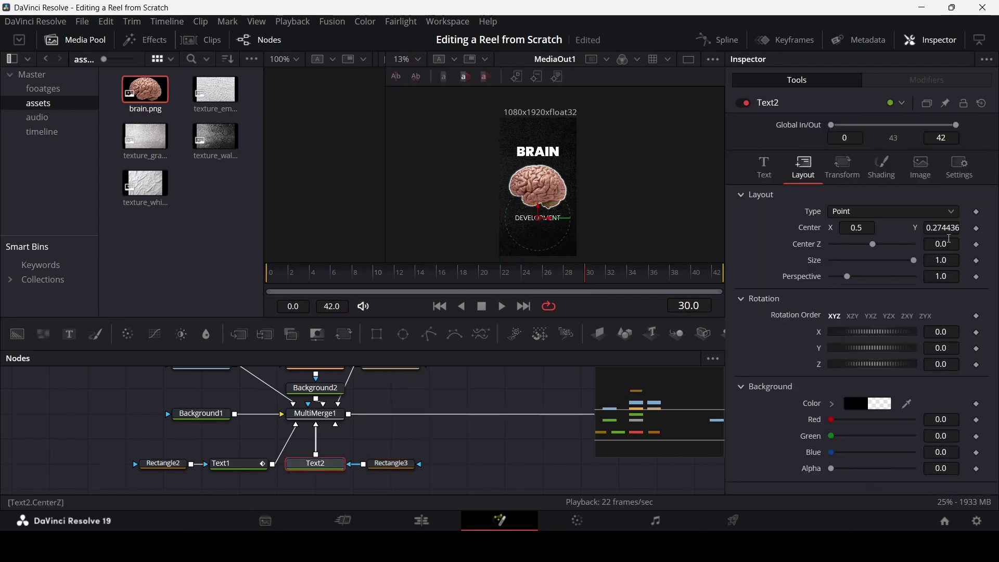
pyautogui.click(977, 229)
pyautogui.moveTo(409, 280); pyautogui.dragTo(377, 286)
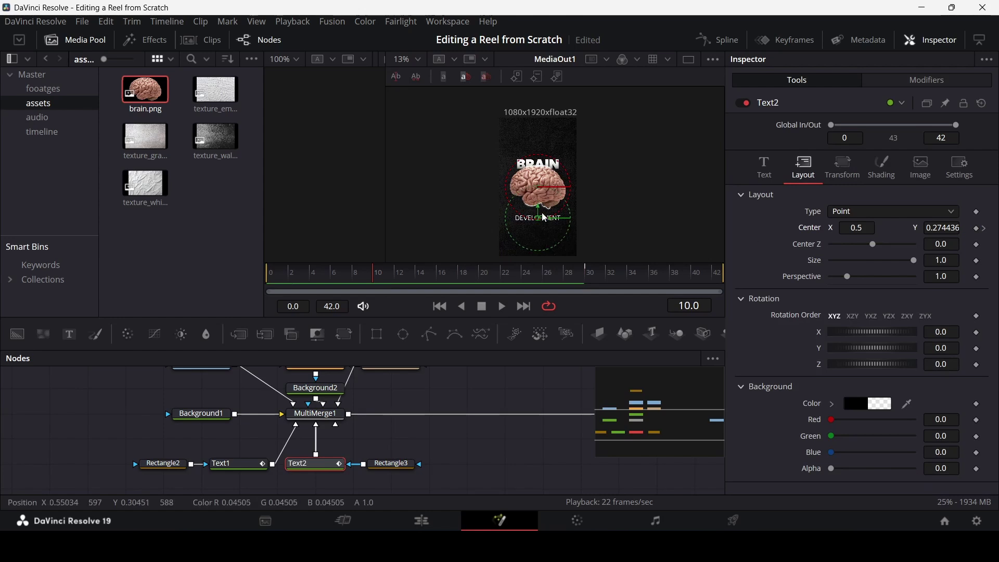
pyautogui.click(444, 283)
pyautogui.moveTo(408, 285); pyautogui.dragTo(378, 284)
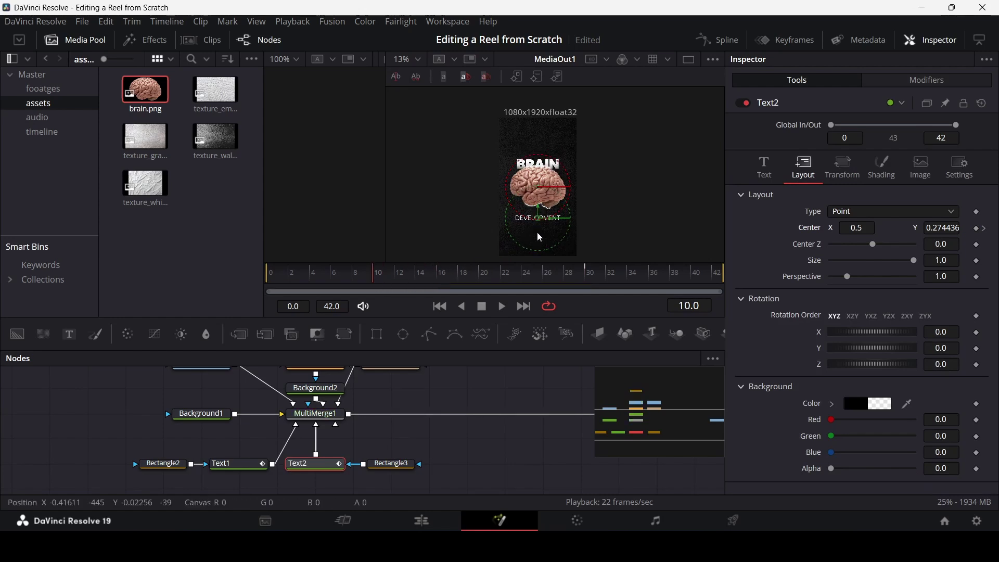
pyautogui.moveTo(541, 215); pyautogui.dragTo(546, 187)
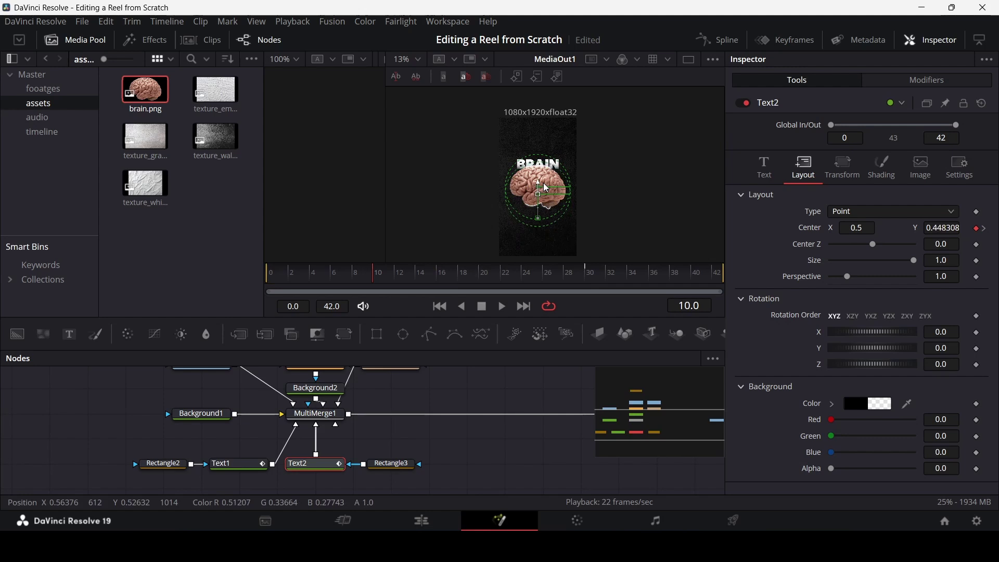
# Step: Preview the DEVELOPMENT animation and lower Rectangle3's mask to Center Y about 0.105
pyautogui.click(515, 432)
pyautogui.press('space')
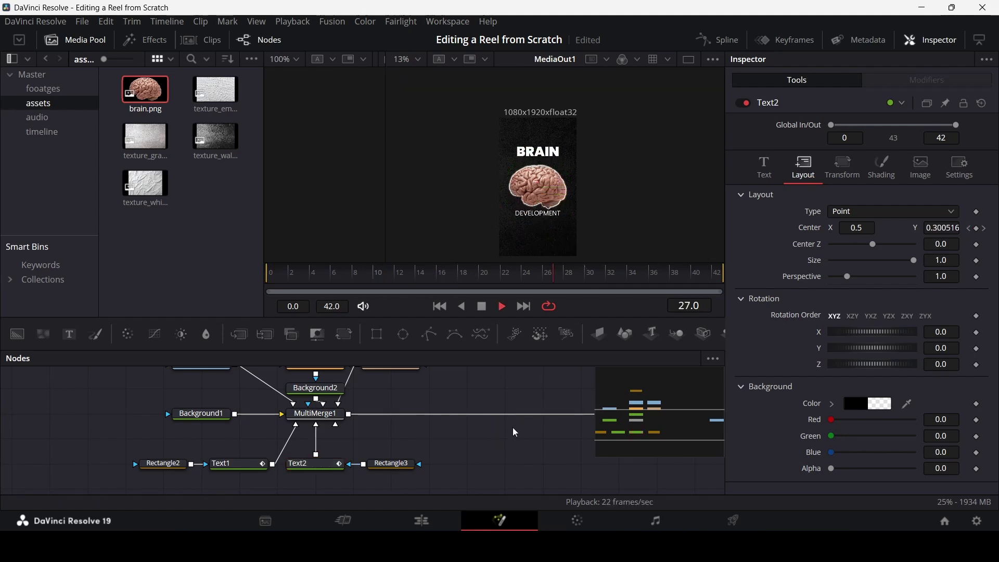
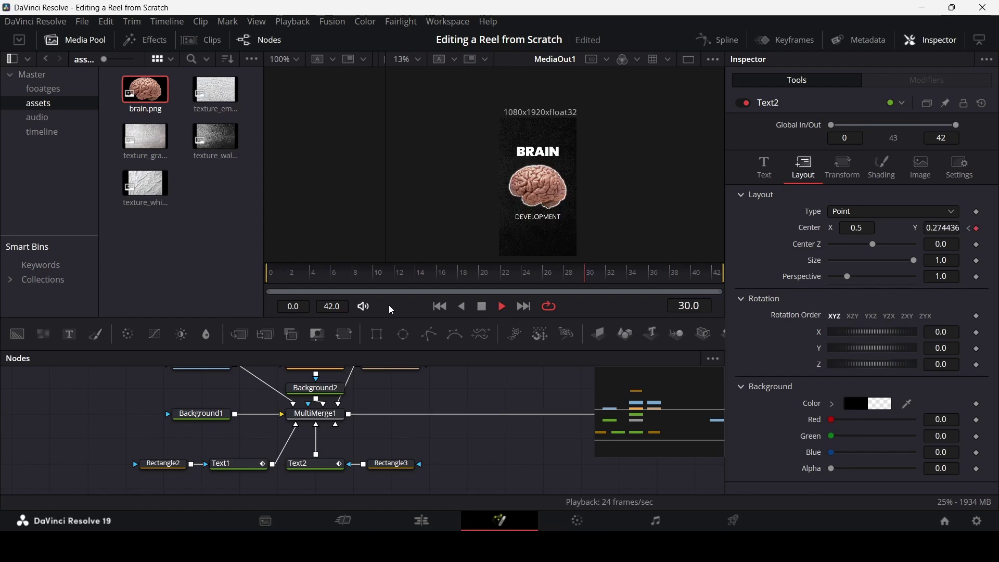
pyautogui.click(391, 463)
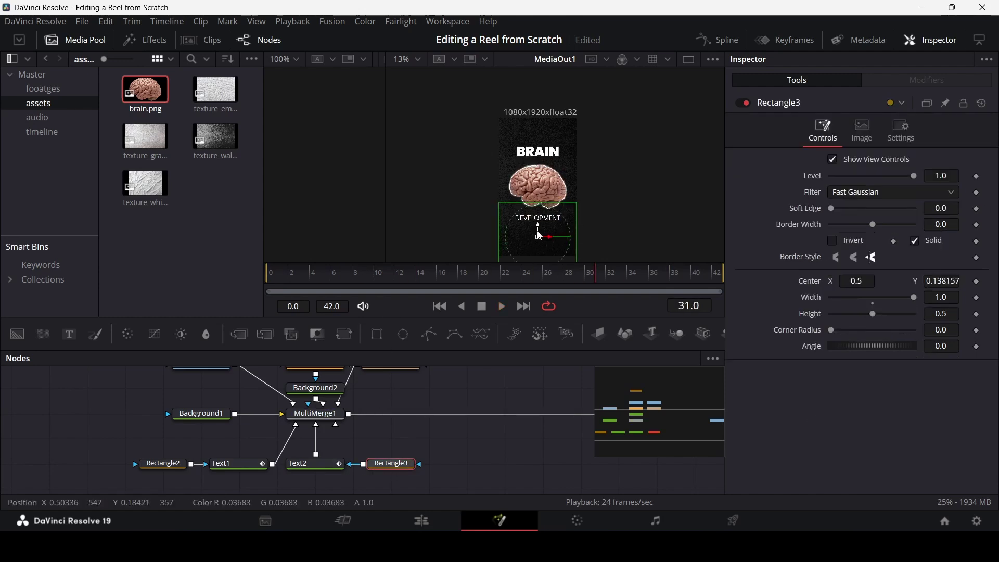
pyautogui.moveTo(539, 239); pyautogui.dragTo(540, 241)
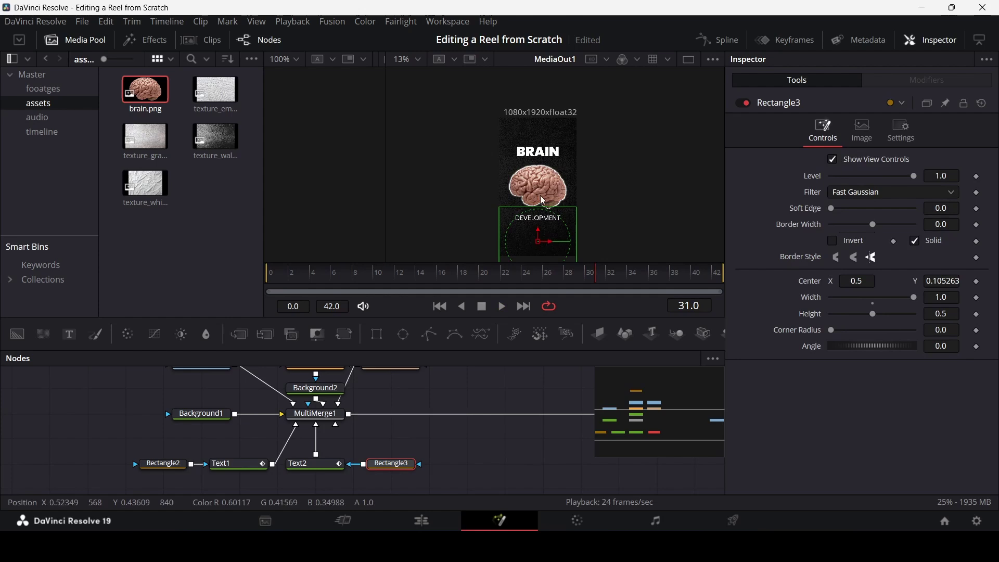
# Step: Play back the composition close up and scrub to frame 21 to check the mask edge on the DEVELOPMENT text
pyautogui.click(509, 379)
pyautogui.press('space')
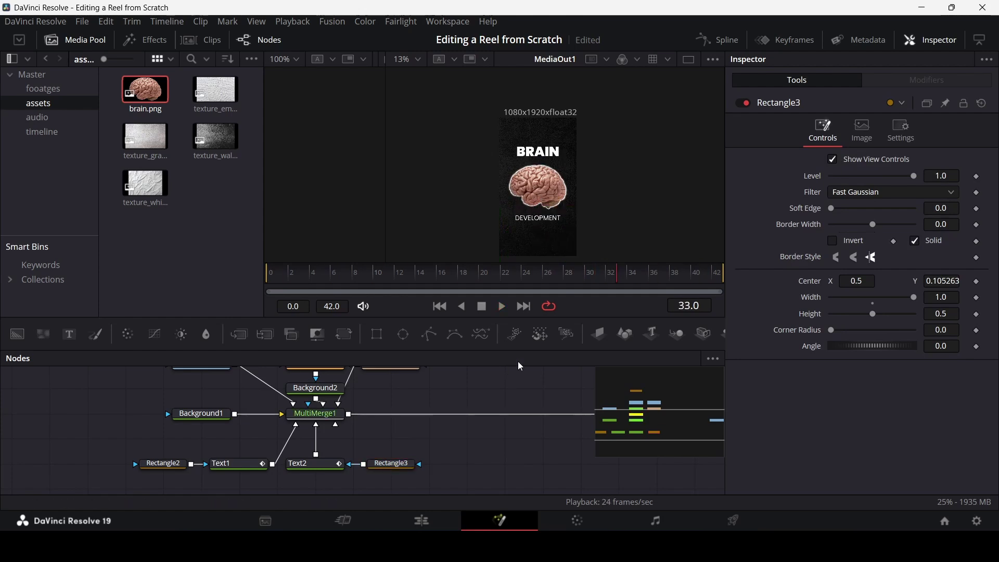
pyautogui.press('space')
pyautogui.scroll(3, 542, 235)
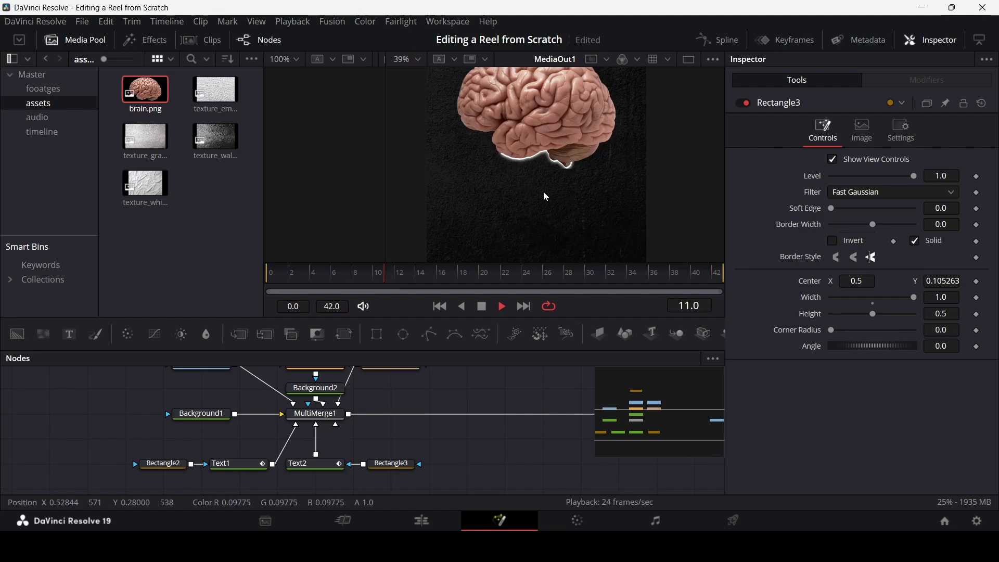
pyautogui.press('space')
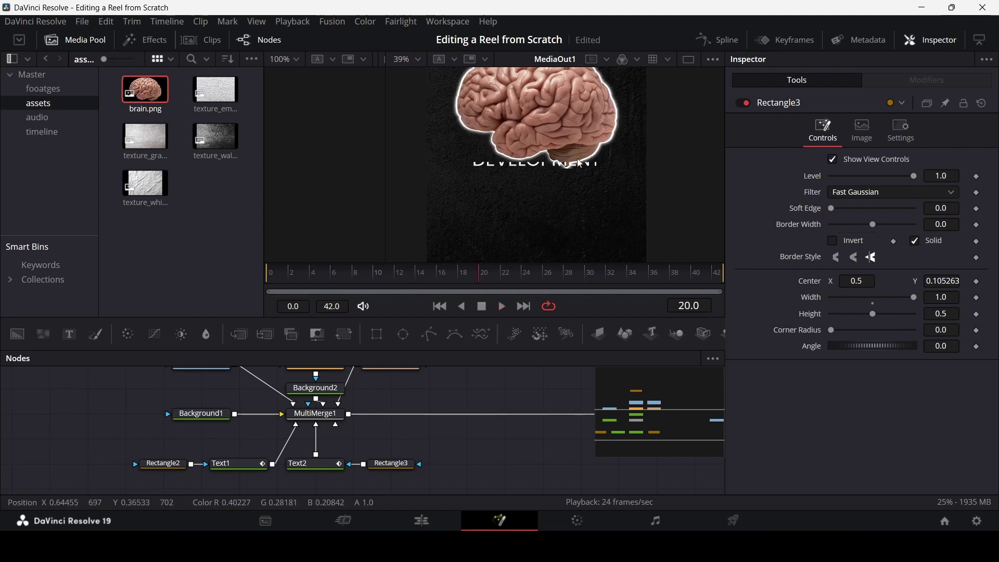
pyautogui.click(501, 307)
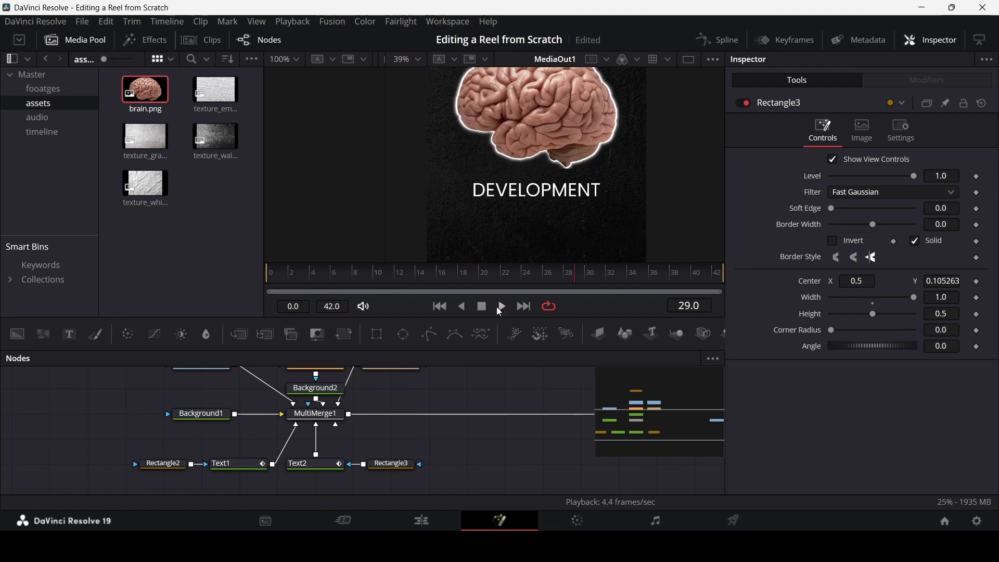
pyautogui.moveTo(522, 274); pyautogui.dragTo(499, 285)
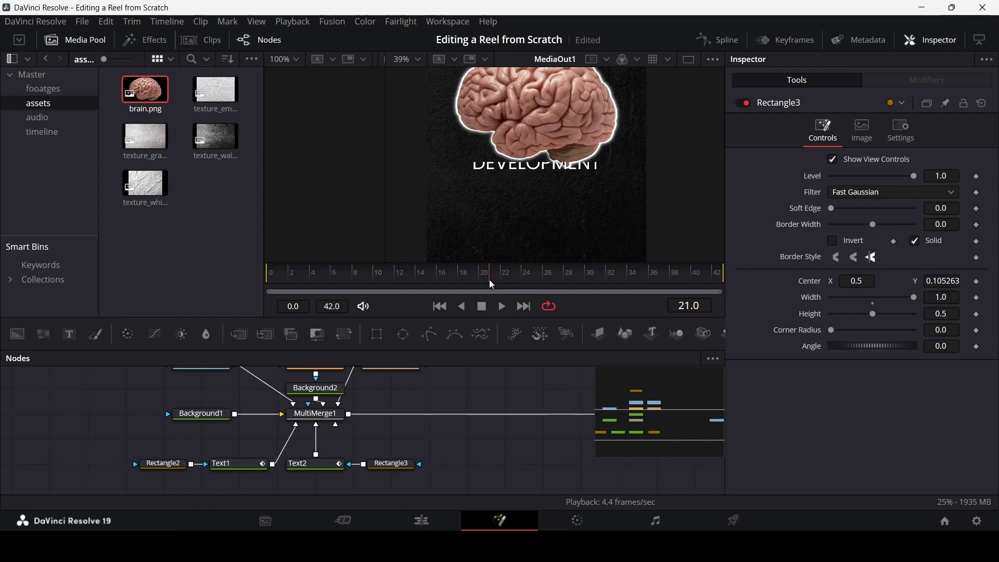
# Step: Set Rectangle3's Soft Edge to about 0.027 and play back both text reveals close up
pyautogui.click(393, 463)
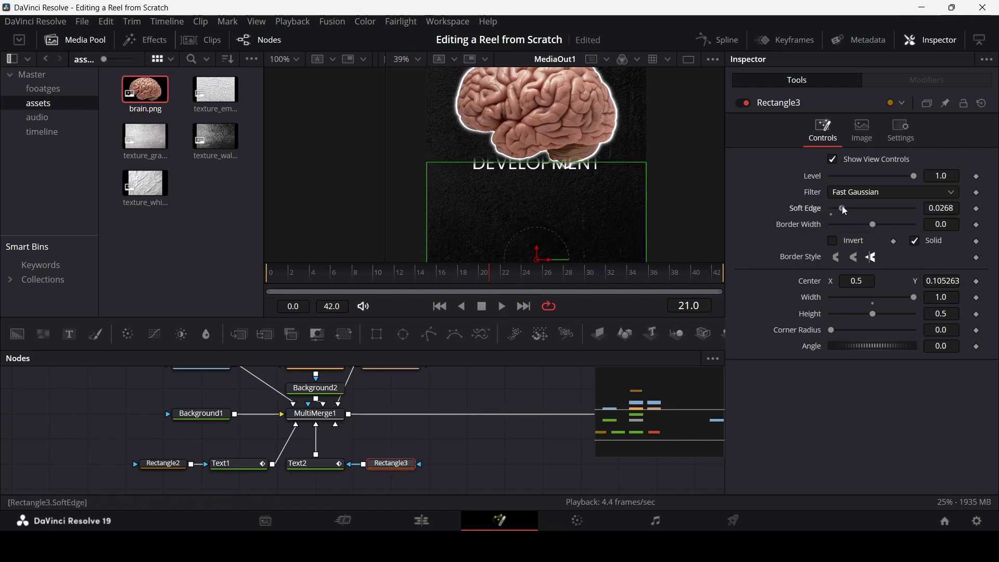
pyautogui.click(483, 460)
pyautogui.press('space')
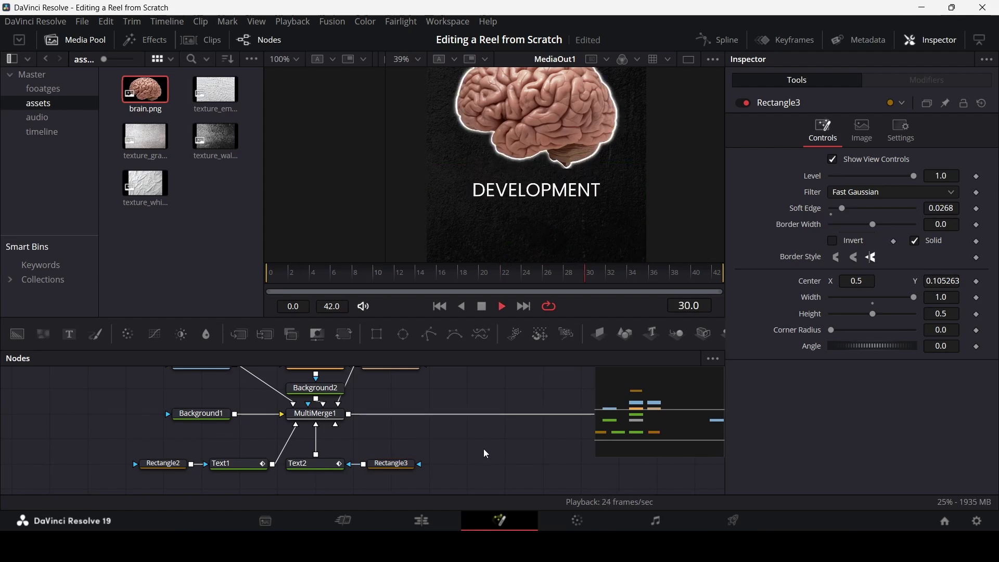
pyautogui.press('space')
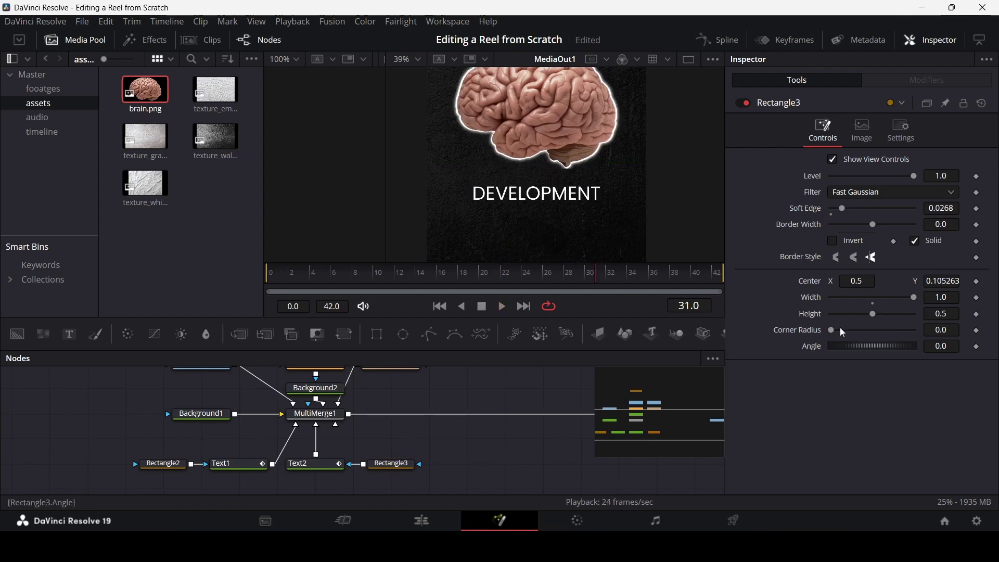
pyautogui.press('space')
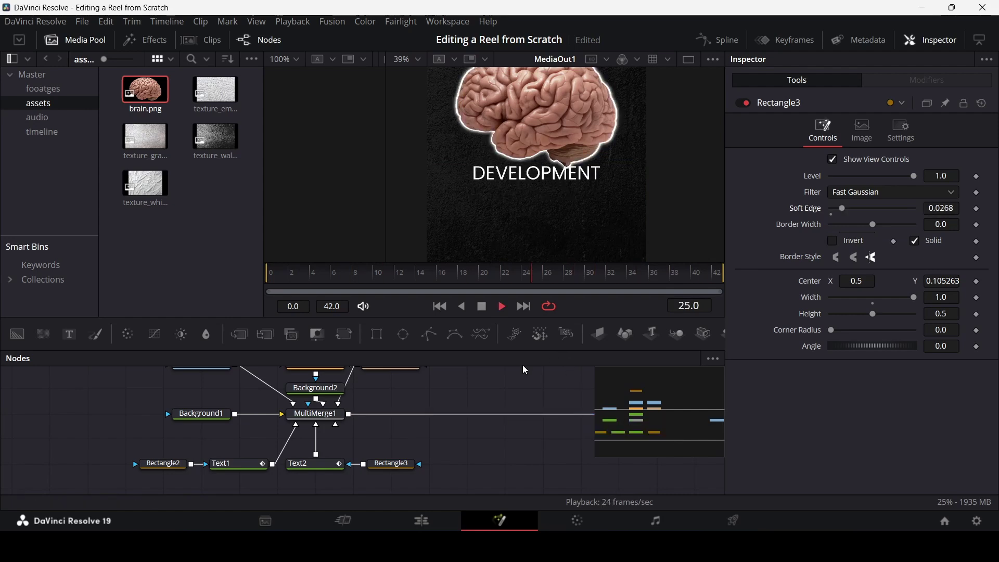
pyautogui.press('space')
pyautogui.press('space')
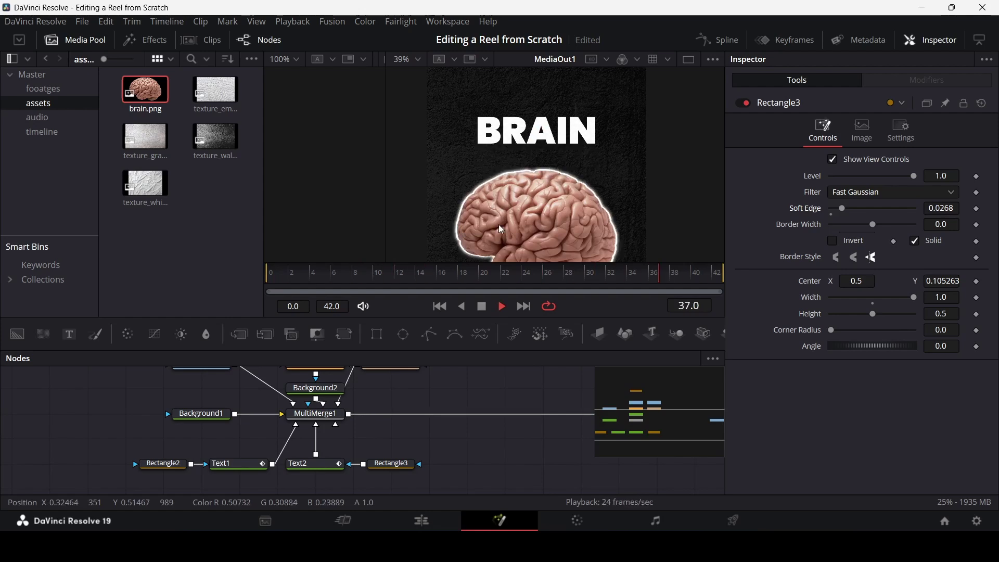
# Step: Preview the BRAIN and DEVELOPMENT reveals with the whole vertical frame in view
pyautogui.hotkey('ctrl', 'f')
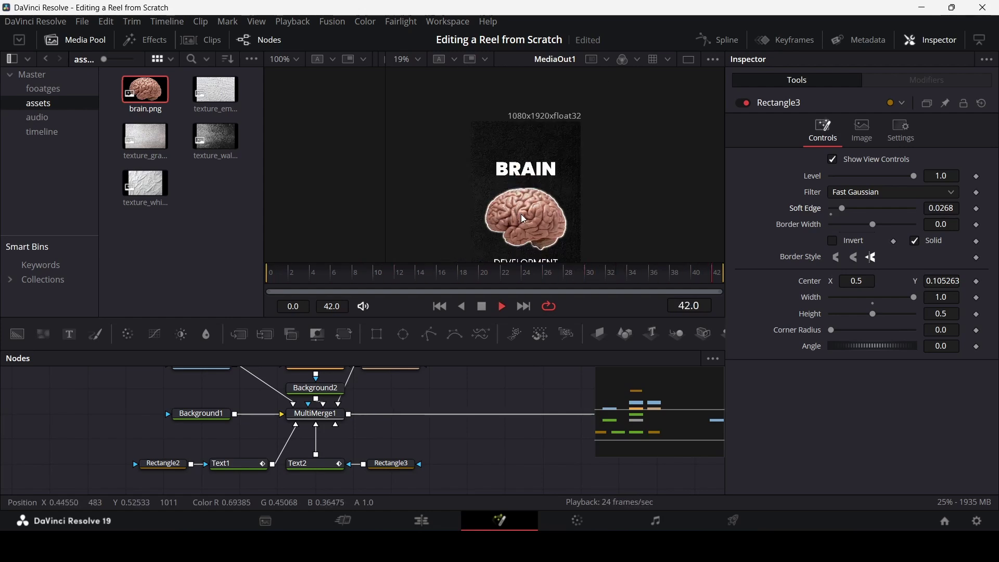
pyautogui.scroll(-2, 529, 194)
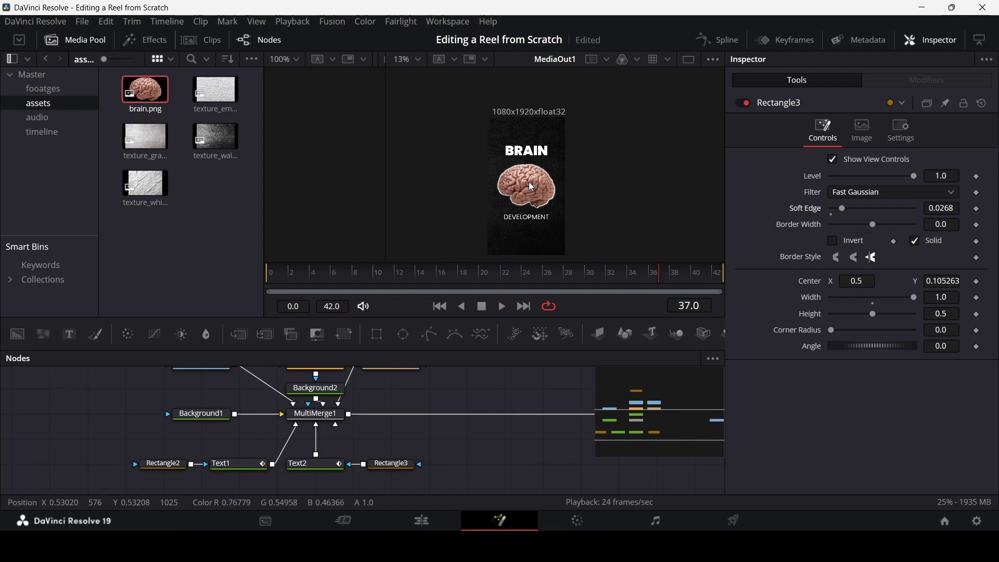
pyautogui.press('space')
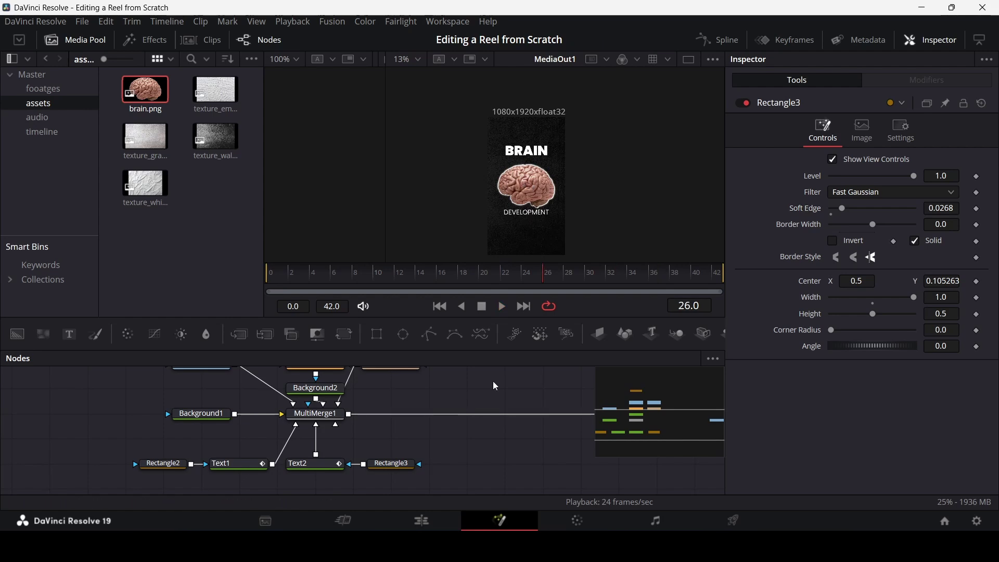
# Step: Insert a Transform node after MultiMerge1 and keyframe its Size at frame 0
pyautogui.click(315, 413)
pyautogui.click(344, 334)
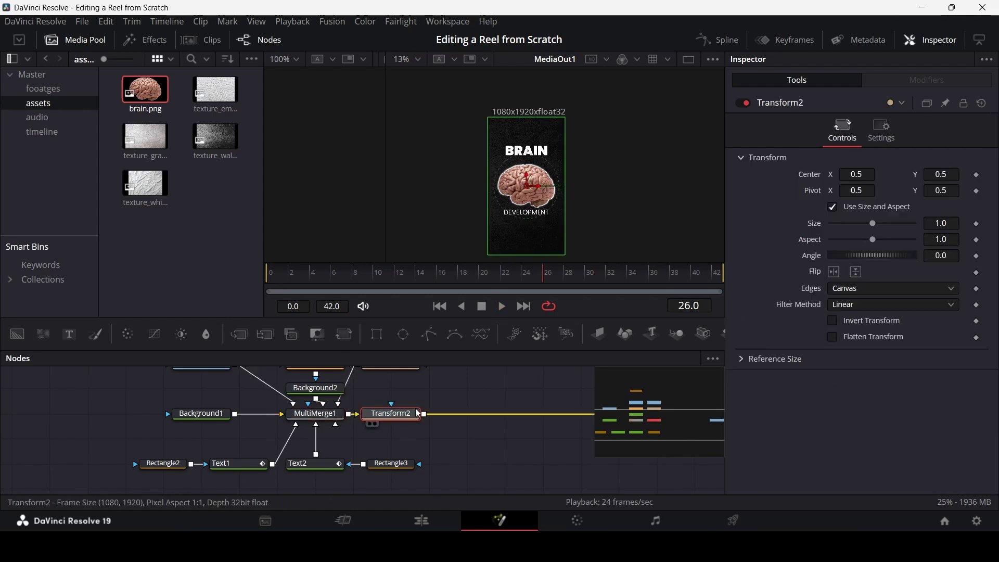
pyautogui.moveTo(391, 413); pyautogui.dragTo(467, 413)
pyautogui.moveTo(330, 279); pyautogui.dragTo(246, 283)
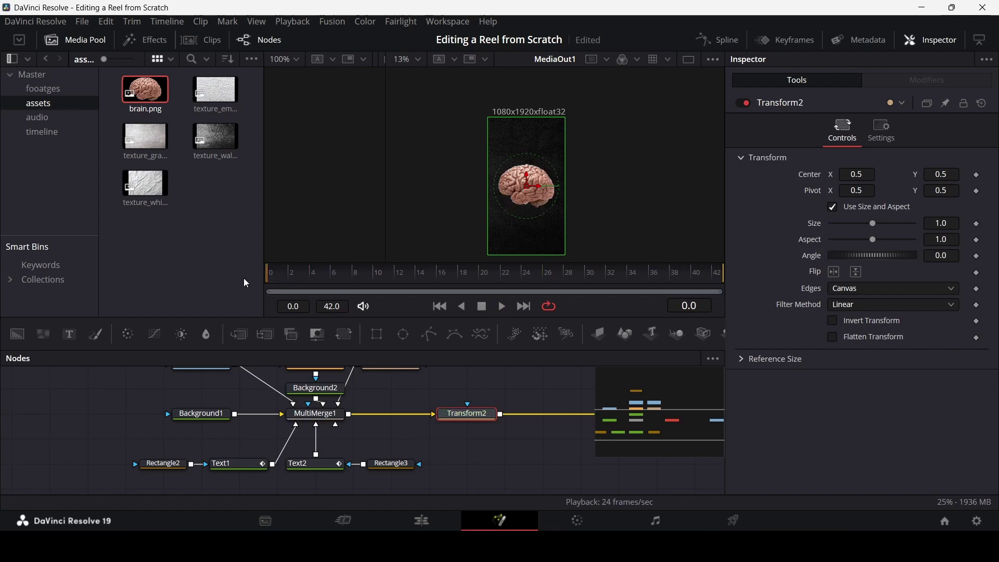
pyautogui.click(976, 225)
# Step: Set the new Transform node's Size to 1.1 at frame 42 for a slow zoom-in
pyautogui.moveTo(692, 279); pyautogui.dragTo(720, 280)
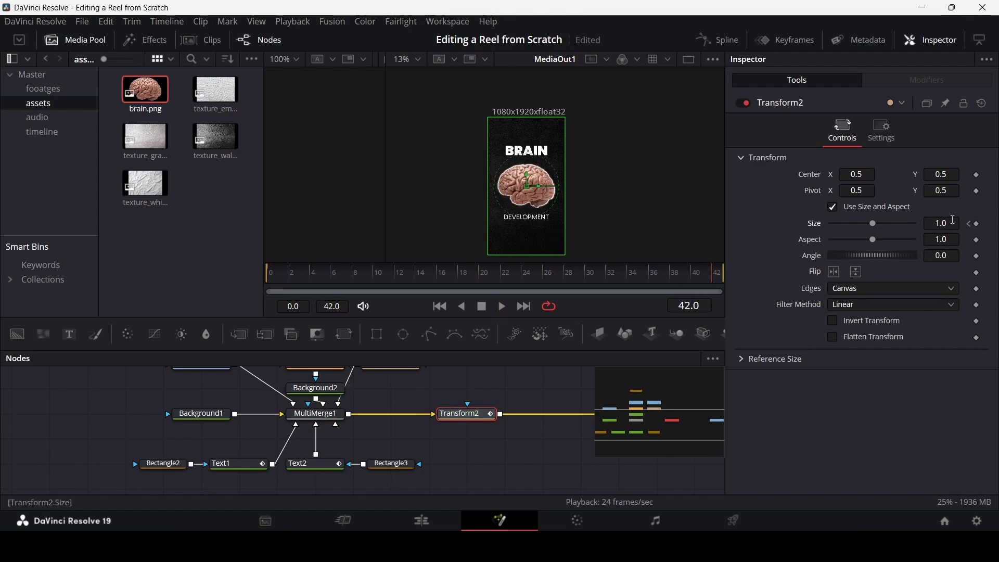
pyautogui.write('1')
pyautogui.press('Tab')
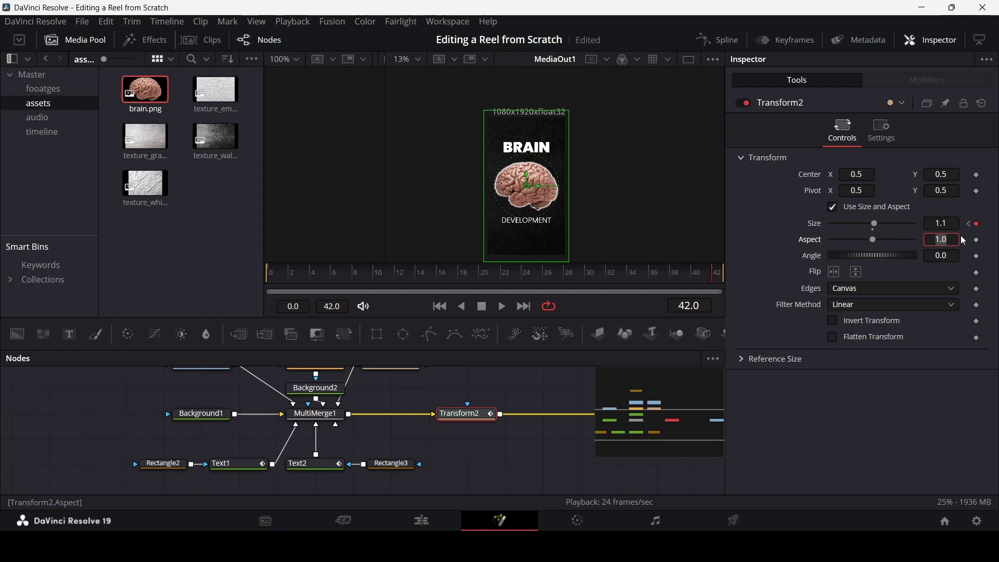
# Step: Try a Size of 1.2 for the Transform node at frame 42 and set it back to 1.1
pyautogui.click(958, 223)
pyautogui.press('BackSpace')
pyautogui.write('2')
pyautogui.press('Tab')
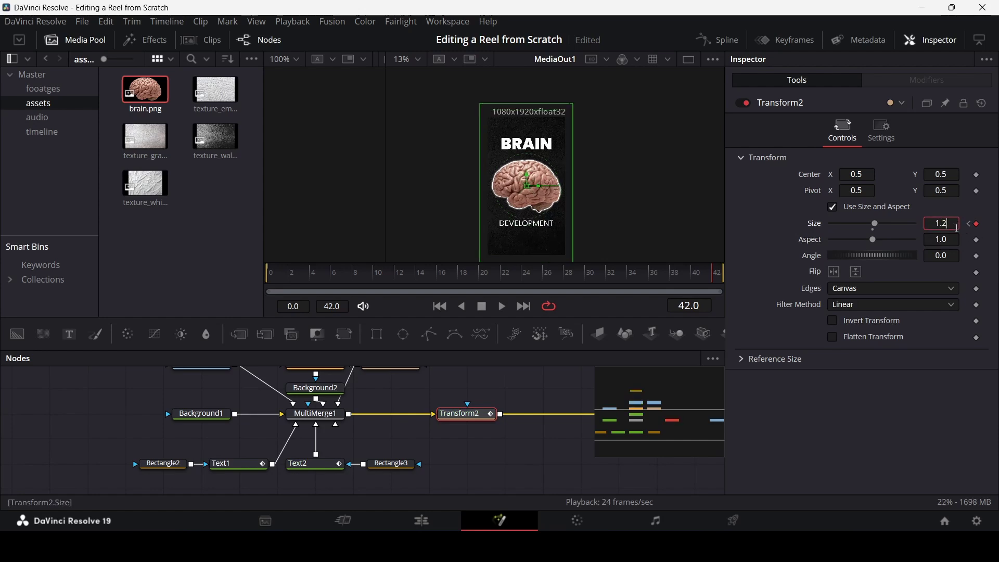
pyautogui.press('BackSpace')
pyautogui.write('1')
pyautogui.press('Tab')
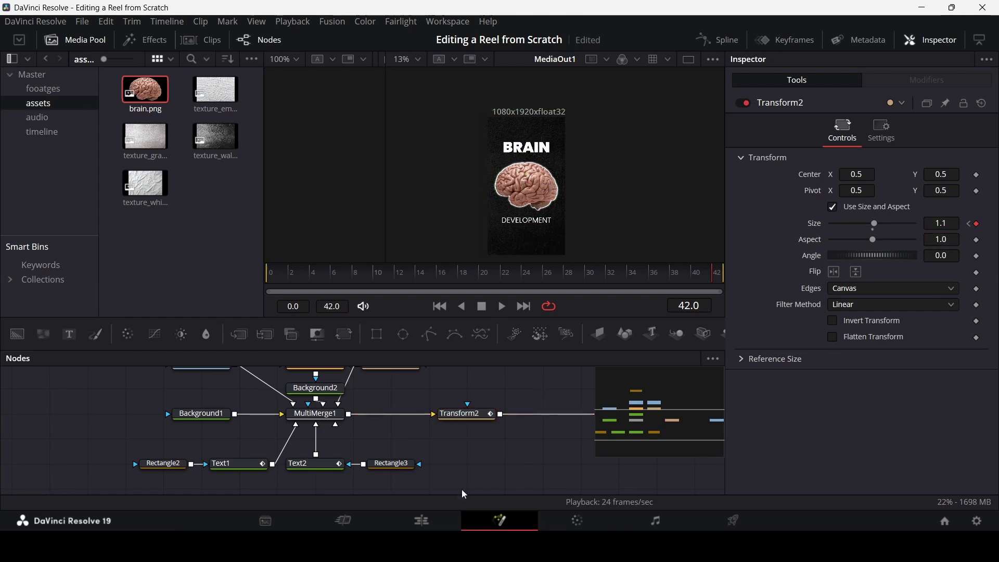
# Step: Return to the edit timeline and play back the brain composition from its start at 00:00:02:23
pyautogui.click(442, 520)
pyautogui.click(589, 357)
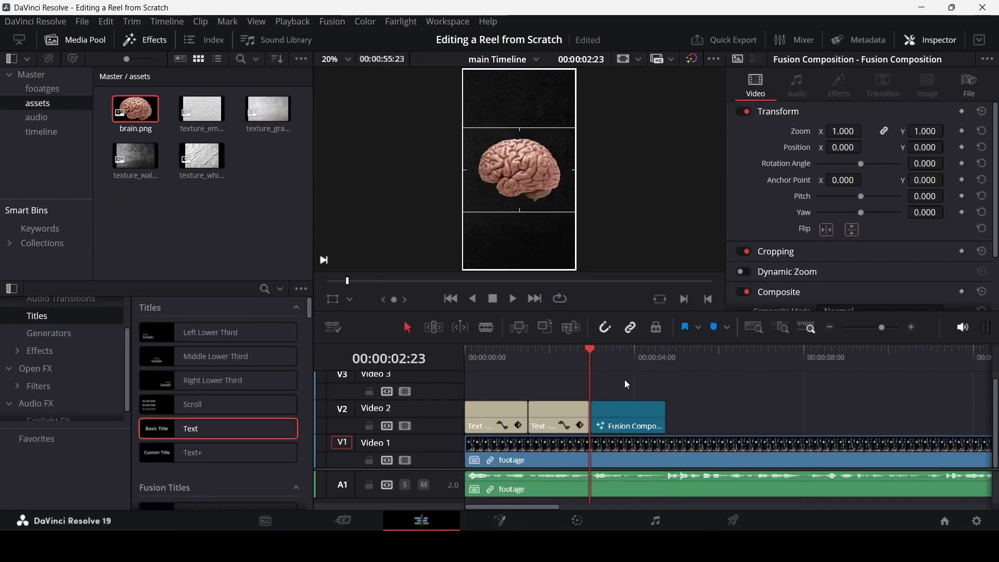
pyautogui.press('space')
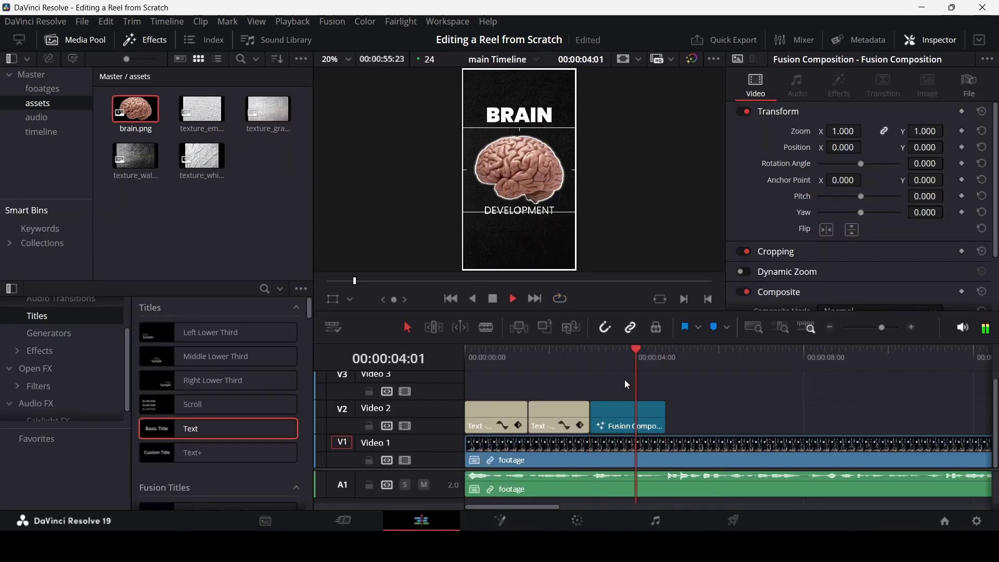
pyautogui.press('space')
# Step: Play the reel full screen from the beginning through the titles and the brain graphic
pyautogui.click(566, 358)
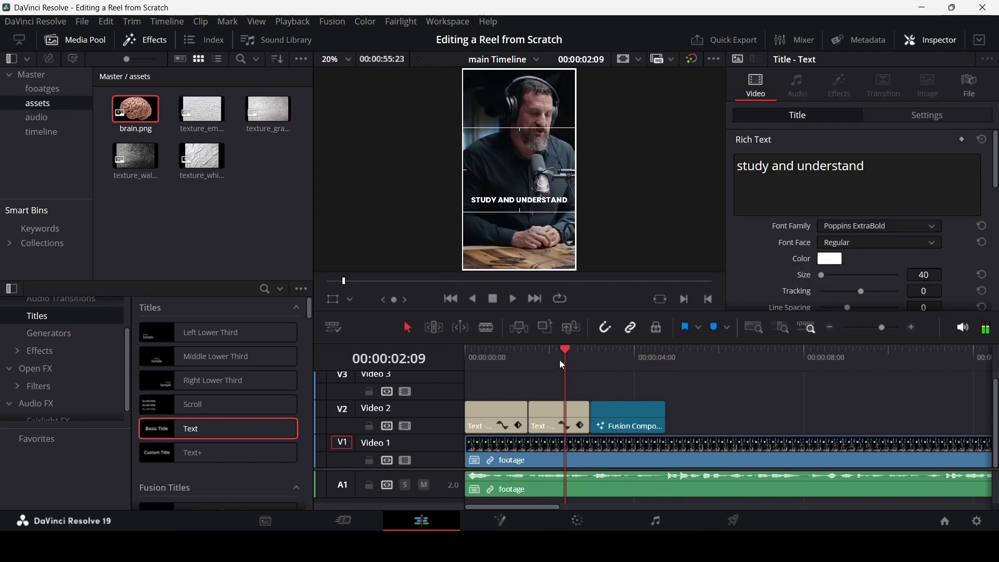
pyautogui.press('Home')
pyautogui.hotkey('ctrl', 'f')
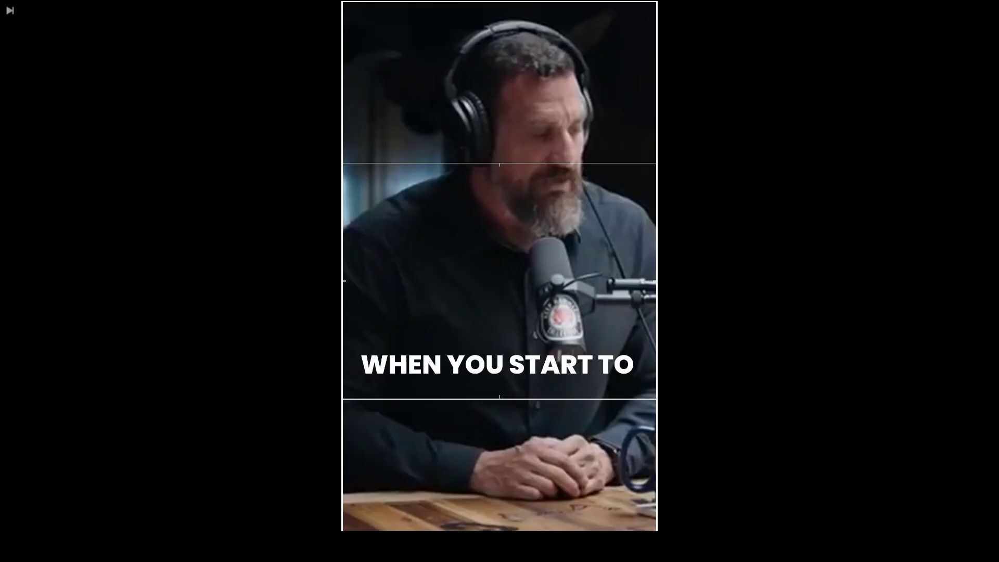
pyautogui.press('space')
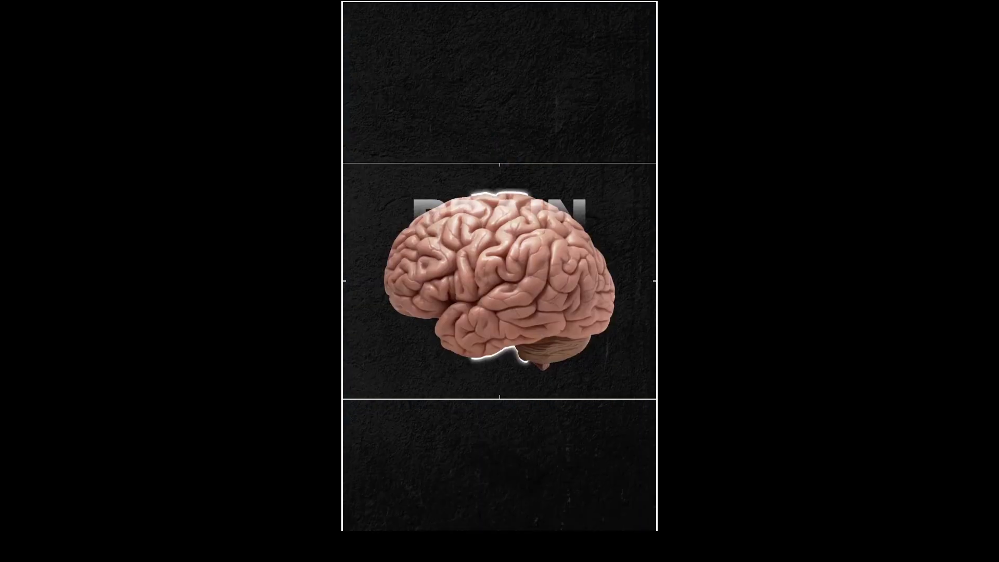
pyautogui.press('Escape')
pyautogui.press('space')
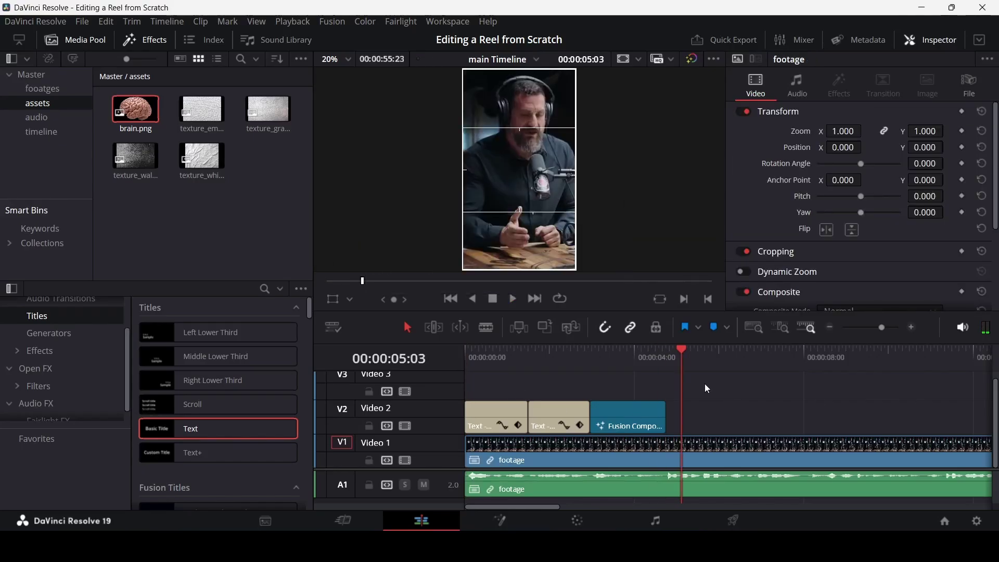
# Step: Move the playhead to the brain composition's end and check the script in Word for the next line, about the atheist, agnostic, or believer
pyautogui.click(666, 359)
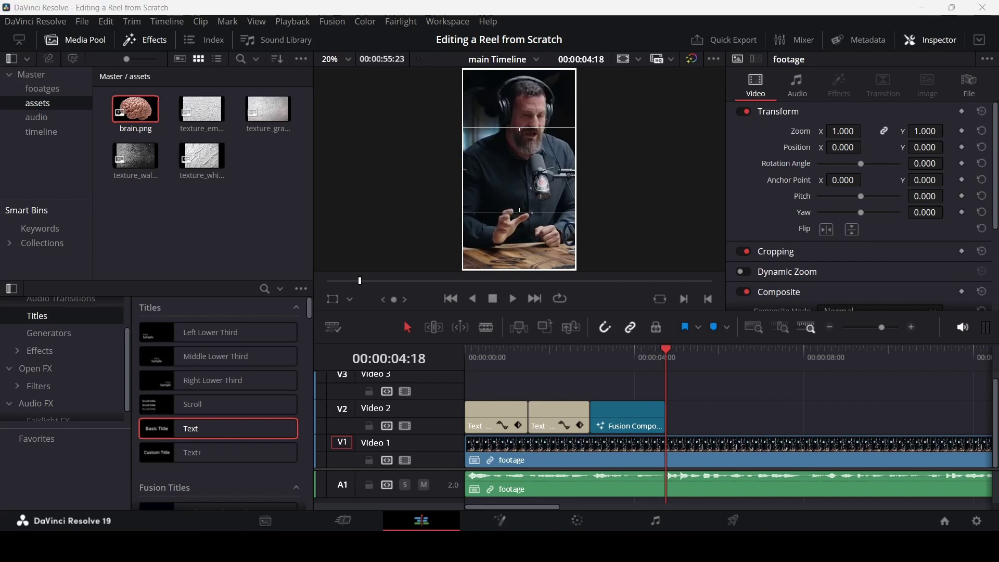
pyautogui.hotkey('alt', 'Tab')
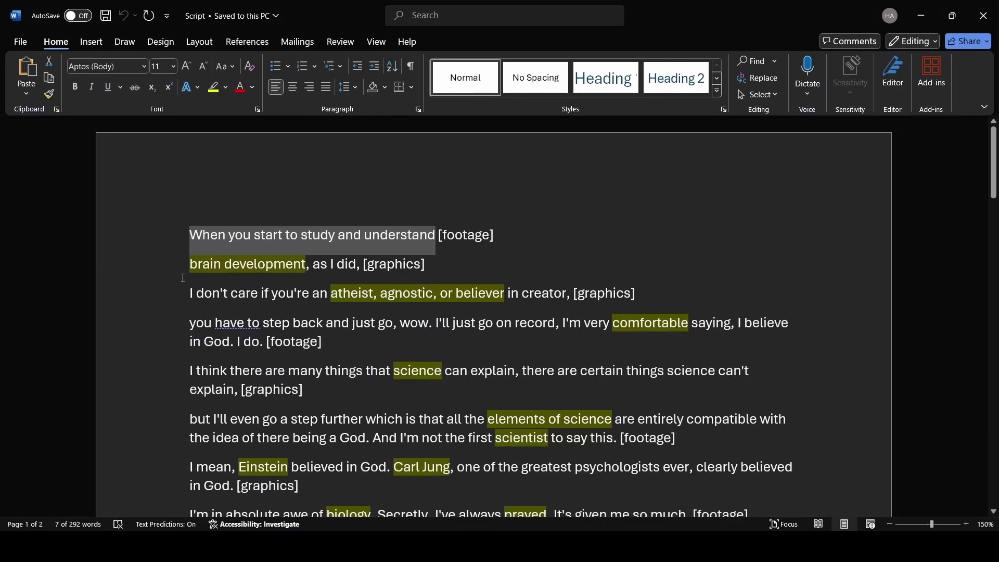
pyautogui.moveTo(191, 300); pyautogui.dragTo(636, 294)
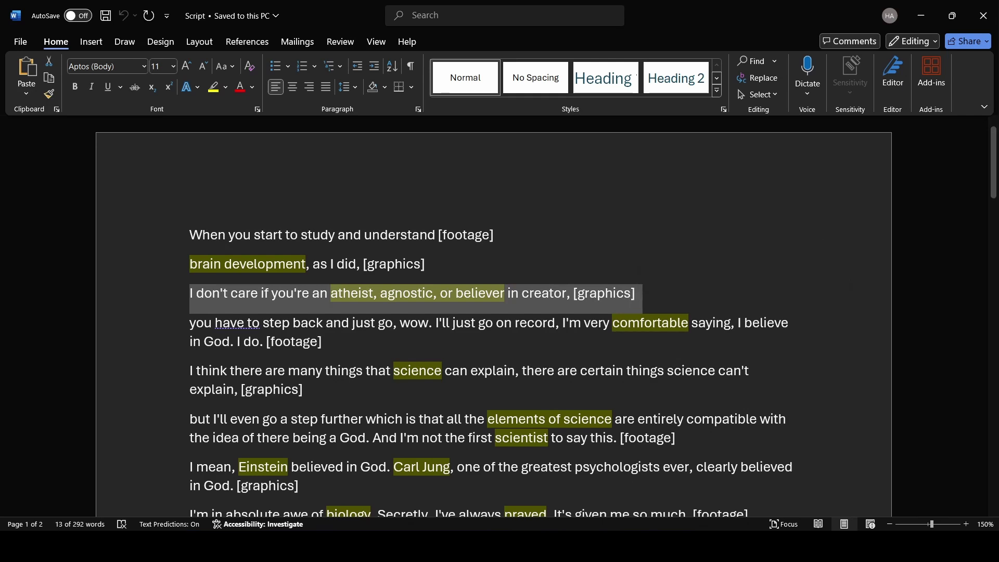
pyautogui.hotkey('alt', 'Tab')
pyautogui.hotkey('ctrl', 'z')
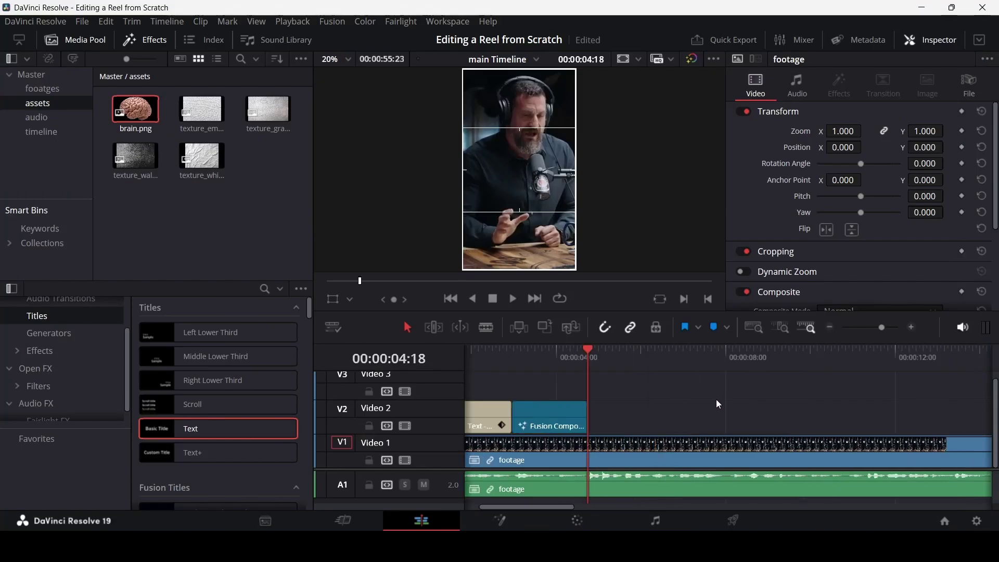
pyautogui.hotkey('alt', 'Tab')
pyautogui.hotkey('alt', 'Tab')
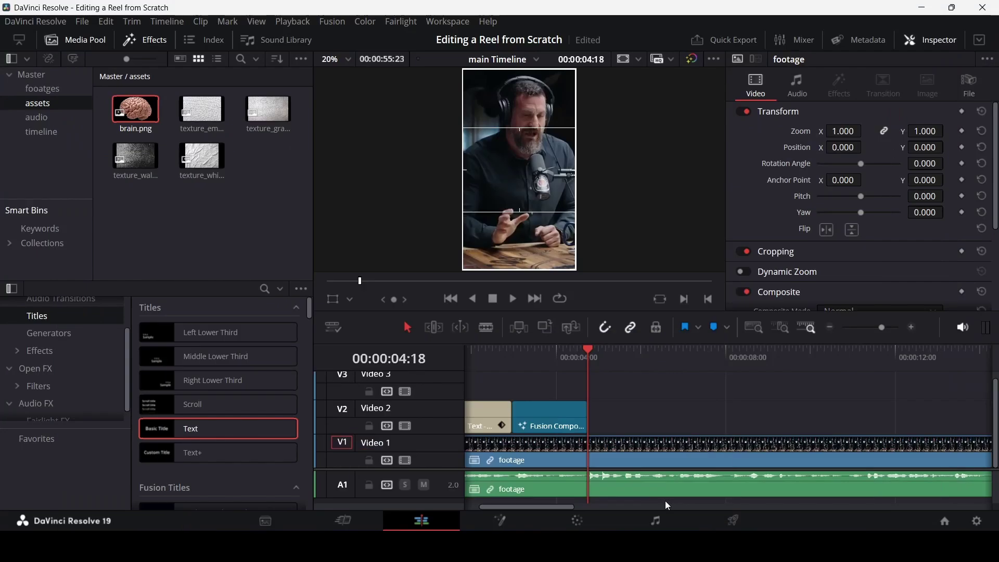
# Step: Play the next spoken line, add a Fusion Composition after the brain clip on Video 2, and trim its end to 00:00:08:03
pyautogui.press('space')
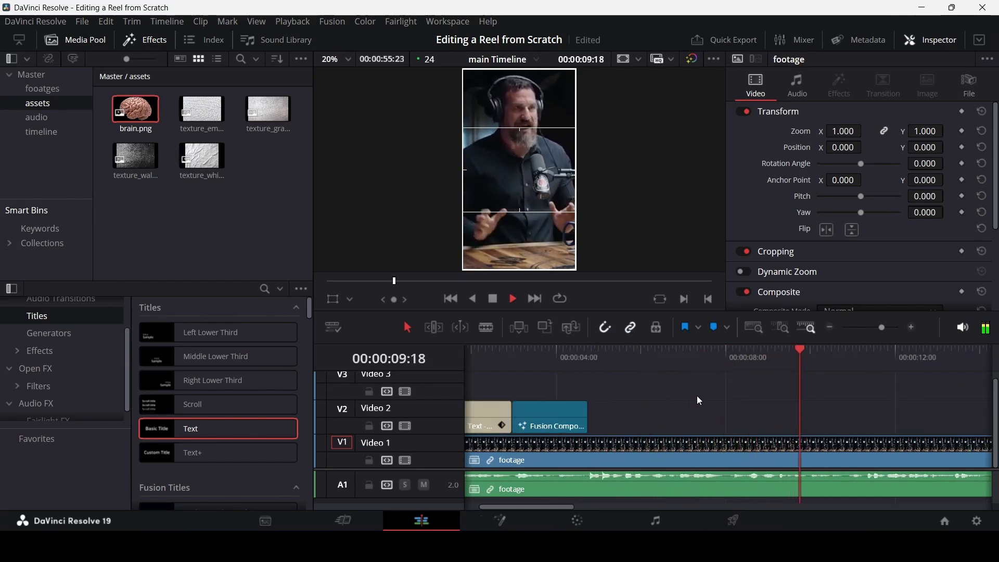
pyautogui.moveTo(729, 359); pyautogui.dragTo(732, 360)
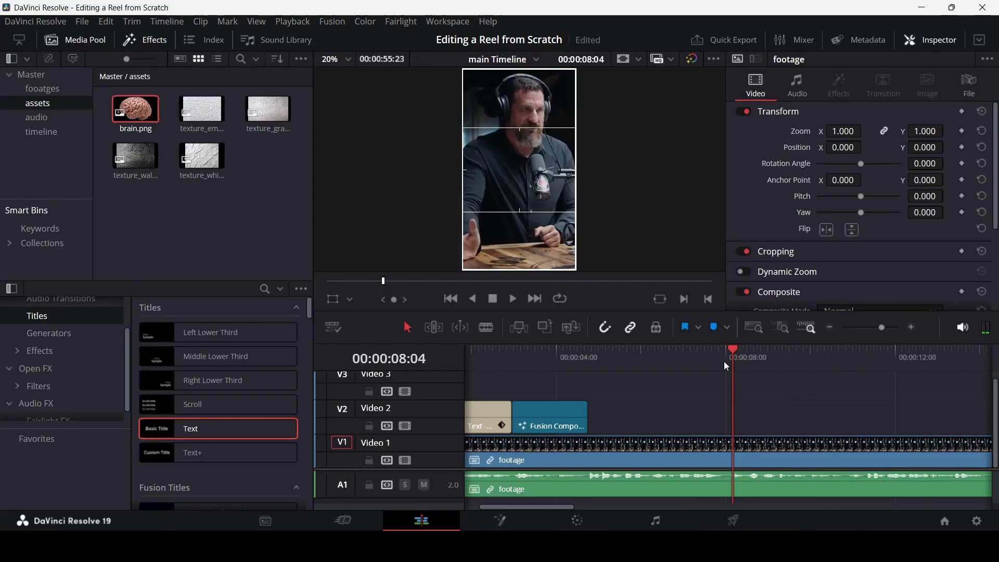
pyautogui.moveTo(723, 361); pyautogui.dragTo(732, 359)
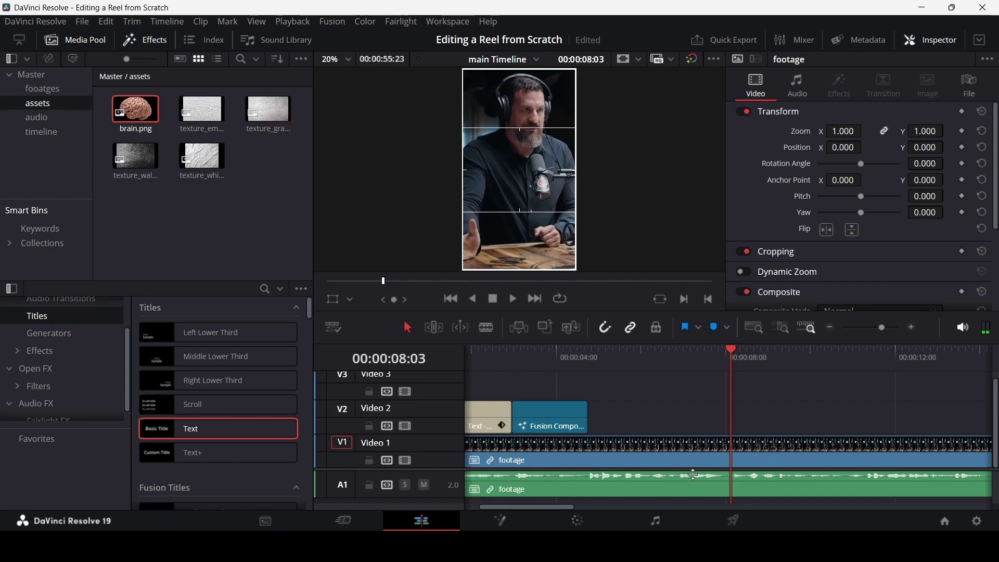
pyautogui.click(44, 352)
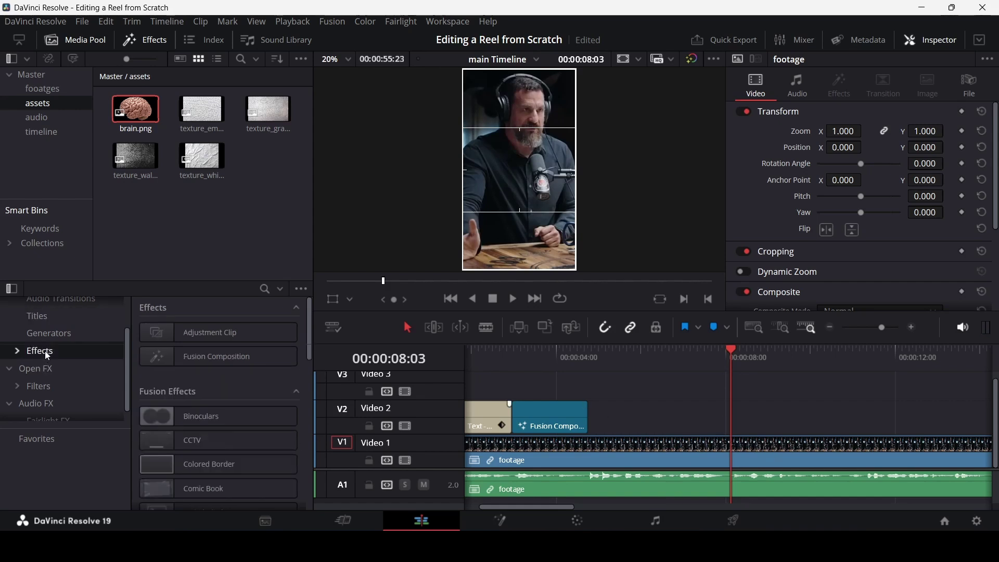
pyautogui.moveTo(205, 358); pyautogui.dragTo(611, 424)
pyautogui.moveTo(798, 426); pyautogui.dragTo(730, 416)
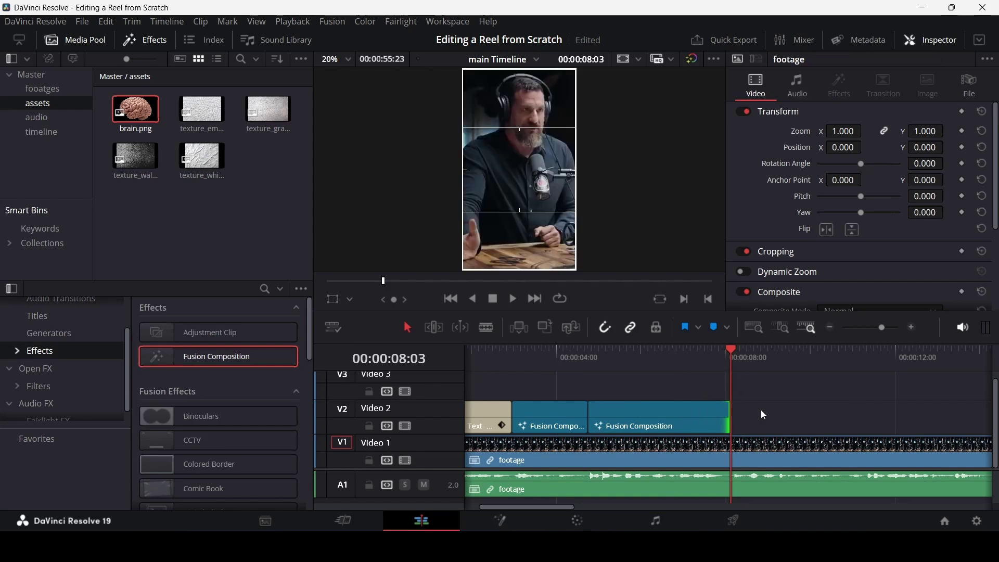
# Step: Play back the timeline from the text title through the brain composition into the new empty composition
pyautogui.click(480, 361)
pyautogui.press('space')
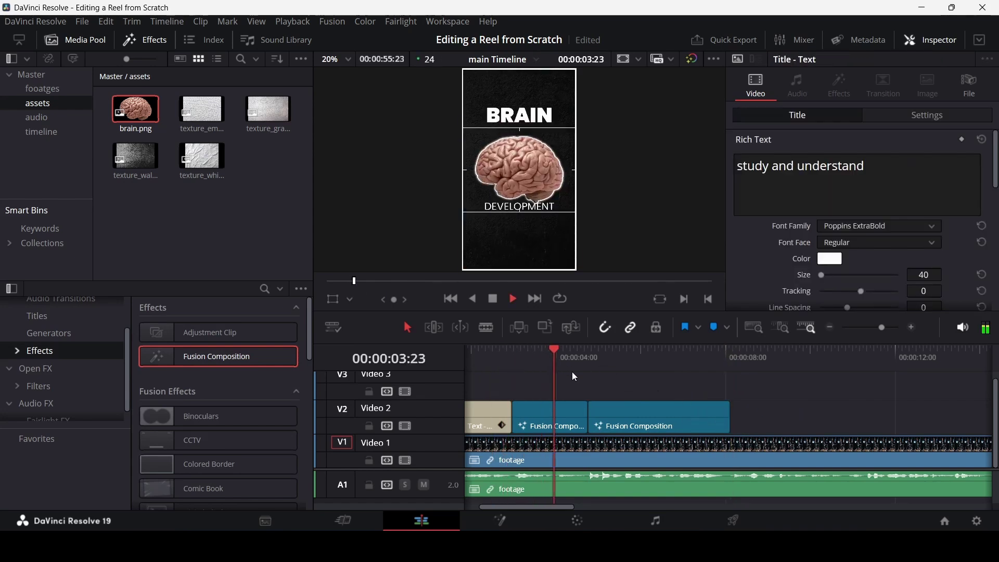
pyautogui.press('space')
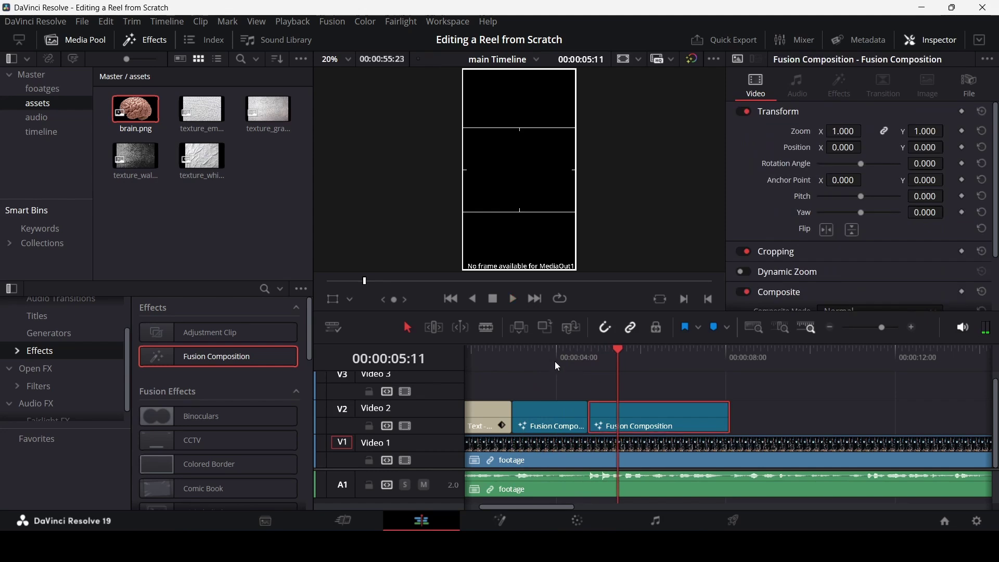
pyautogui.click(555, 366)
pyautogui.click(540, 411)
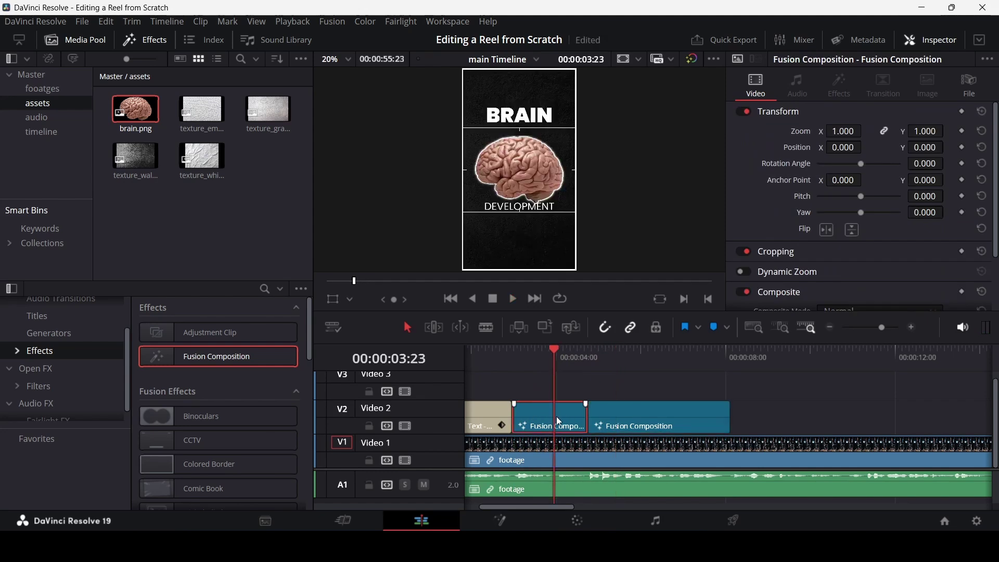
pyautogui.click(622, 358)
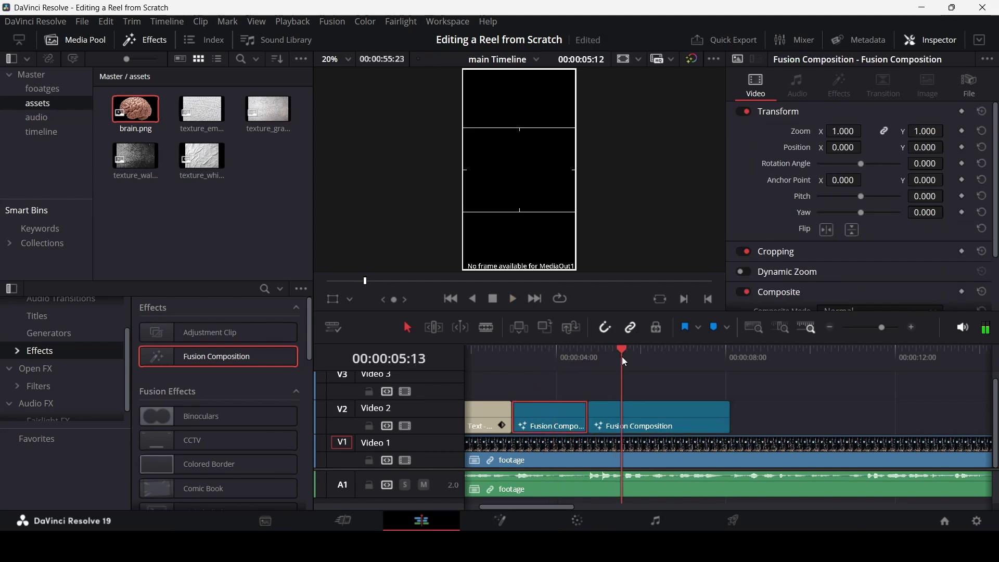
# Step: Open the new composition in Fusion and add a Text 3D node ahead of MediaOut1
pyautogui.click(653, 419)
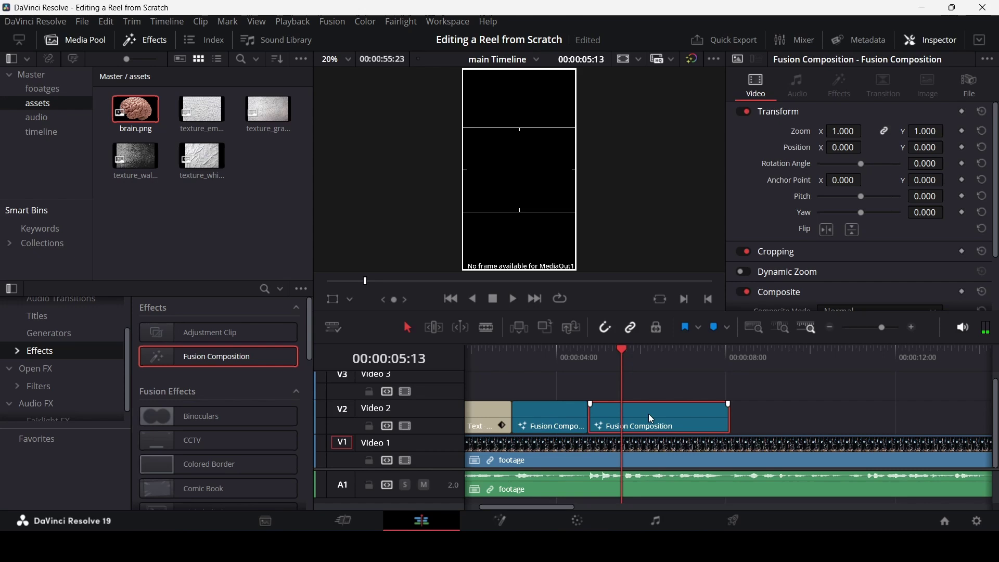
pyautogui.rightClick(648, 414)
pyautogui.click(710, 331)
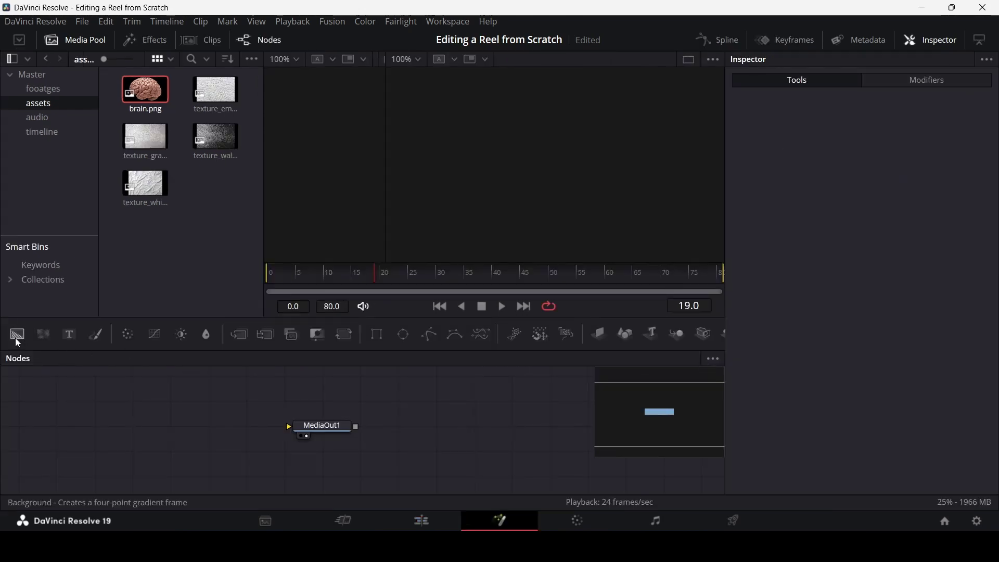
pyautogui.moveTo(12, 334); pyautogui.dragTo(116, 416)
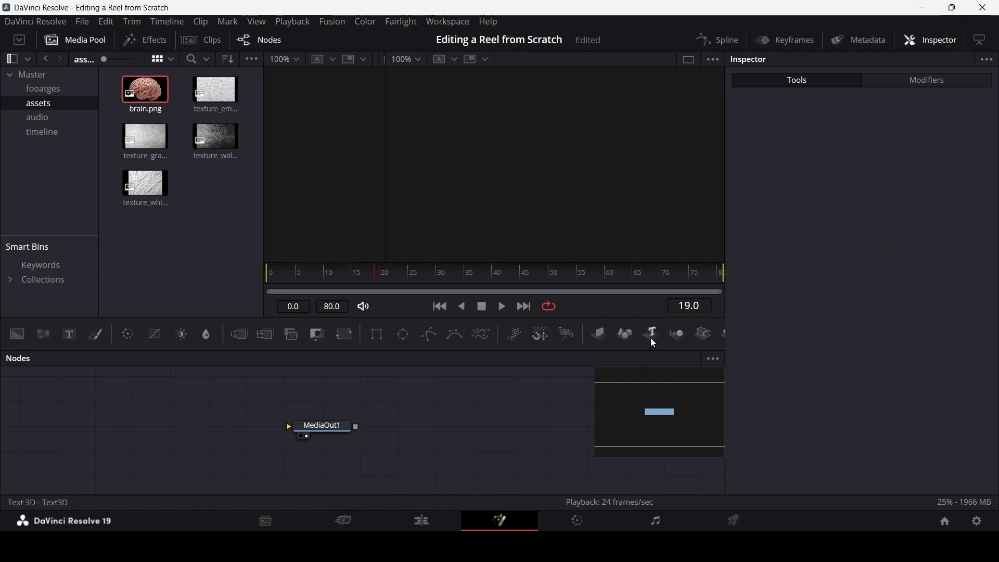
pyautogui.moveTo(650, 335); pyautogui.dragTo(60, 420)
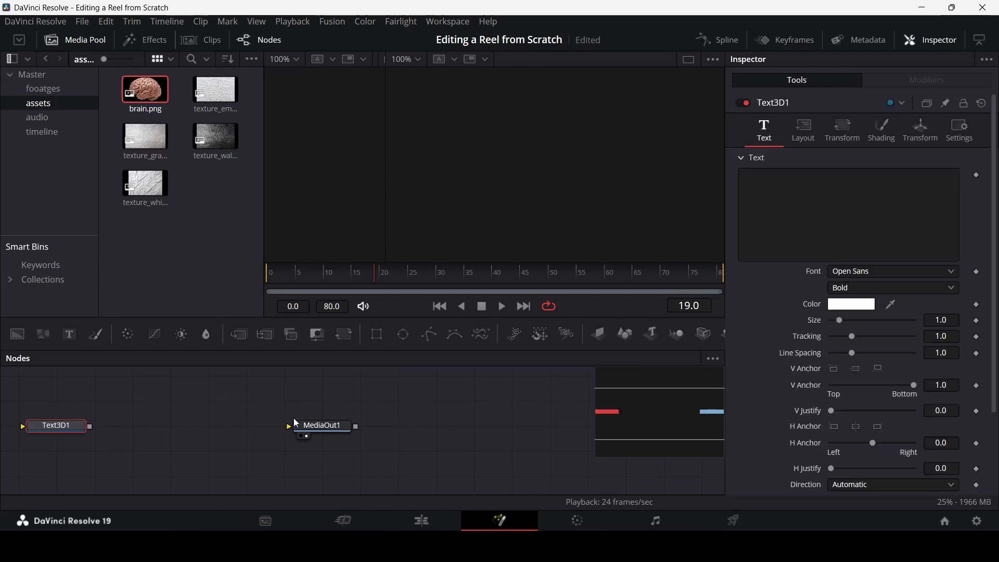
# Step: Chain a Merge 3D node and a Renderer 3D node after the Text 3D node
pyautogui.click(677, 335)
pyautogui.moveTo(130, 426); pyautogui.dragTo(166, 434)
pyautogui.hotkey('shift', 'space')
pyautogui.write('ren')
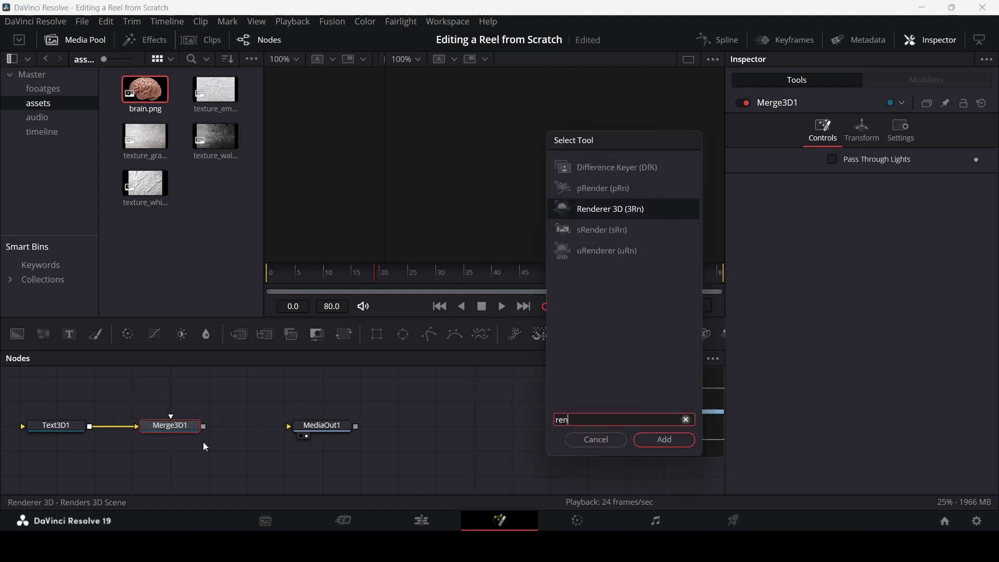
pyautogui.press('Return')
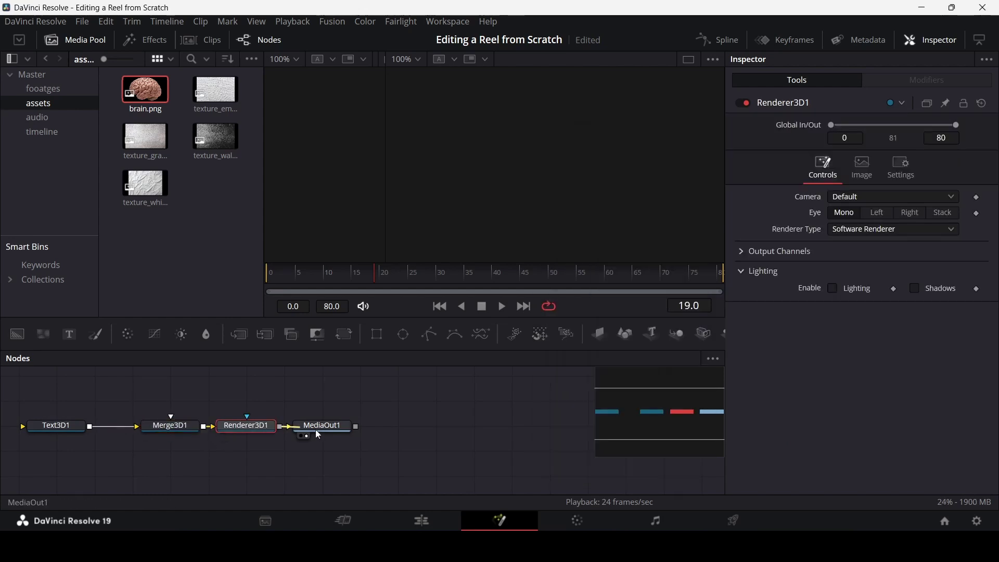
# Step: Set the Text3D1 node's text to "believer", copied from the script document in Word
pyautogui.click(168, 434)
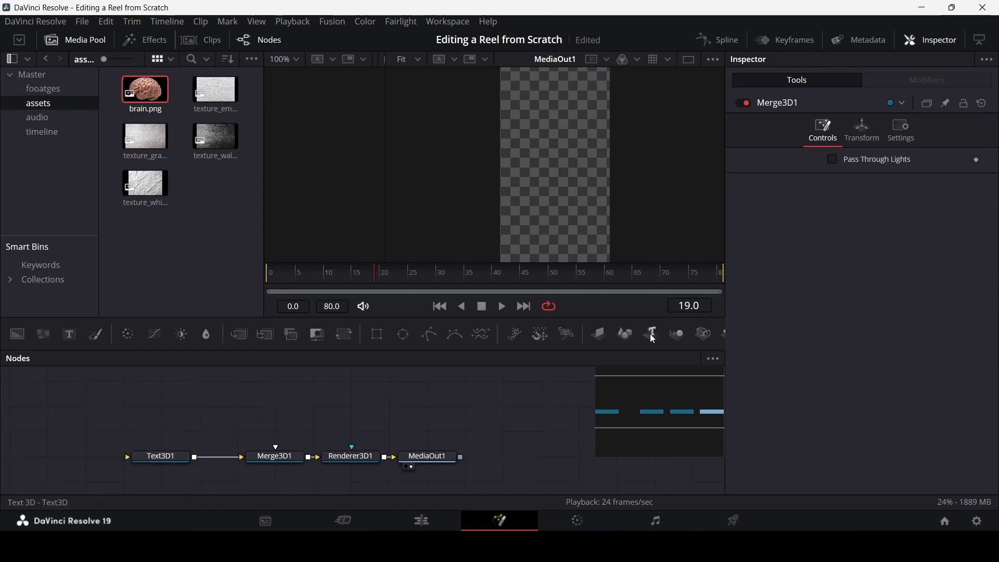
pyautogui.click(166, 460)
pyautogui.click(759, 176)
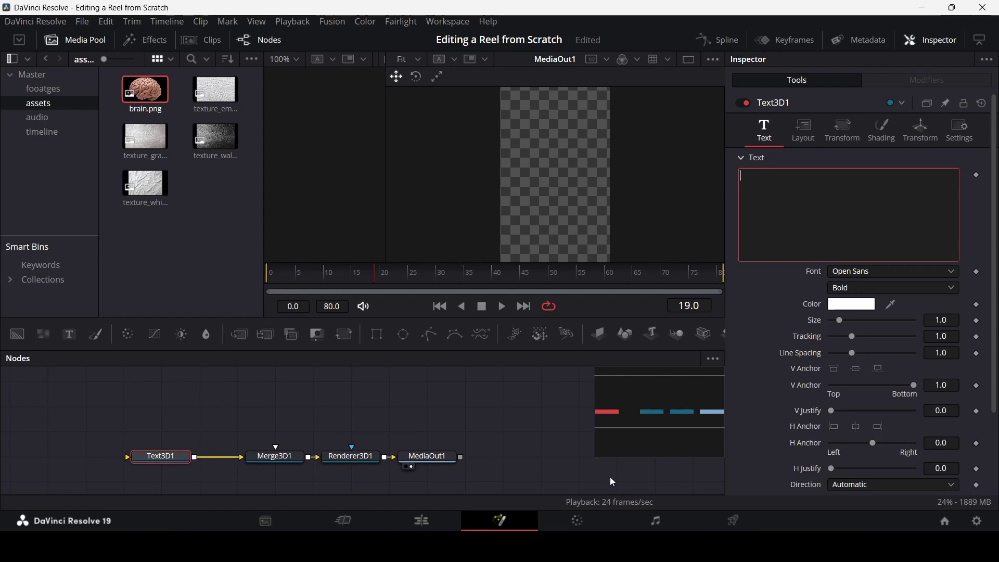
pyautogui.hotkey('alt', 'Tab')
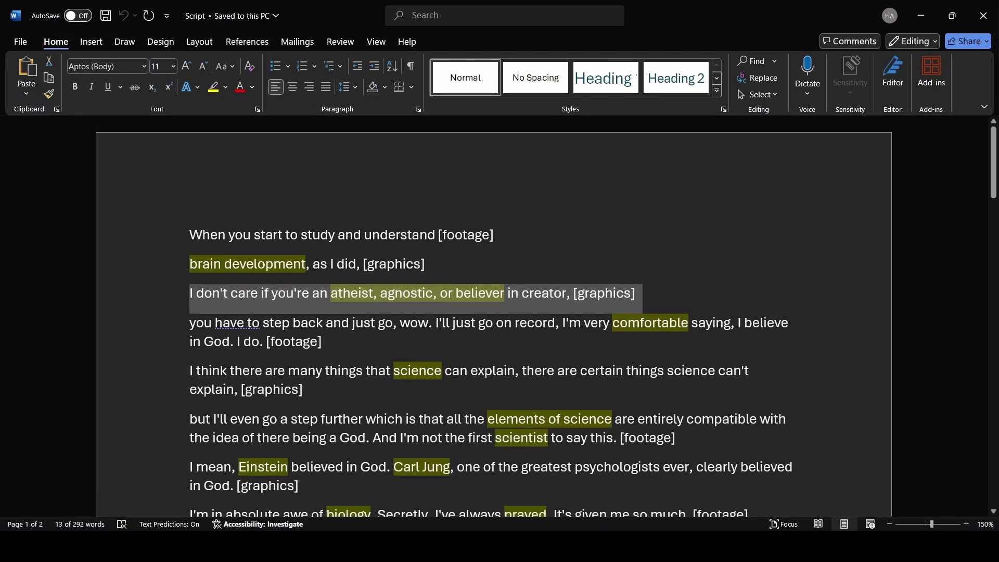
pyautogui.hotkey('alt', 'Tab')
pyautogui.write('B')
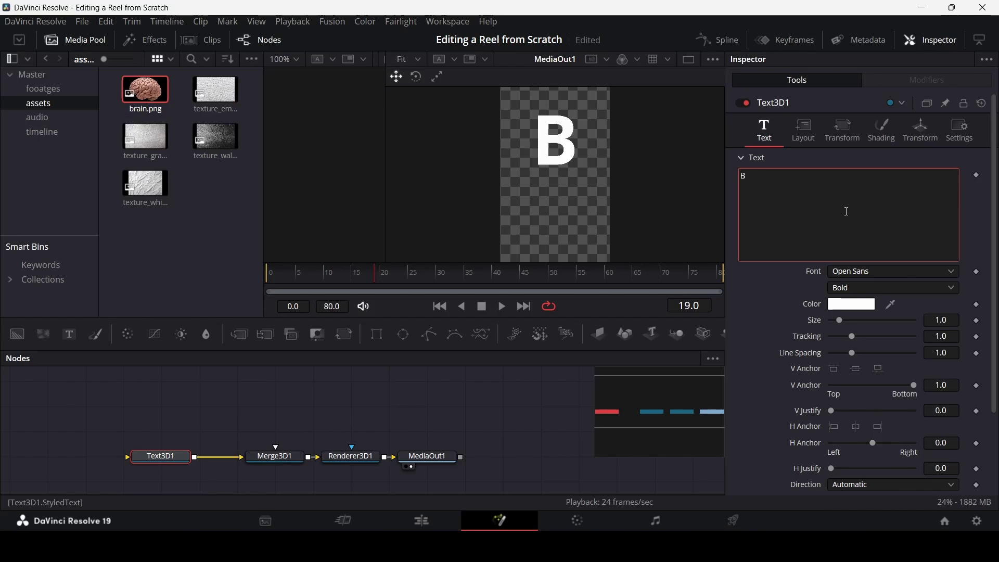
pyautogui.write('eli')
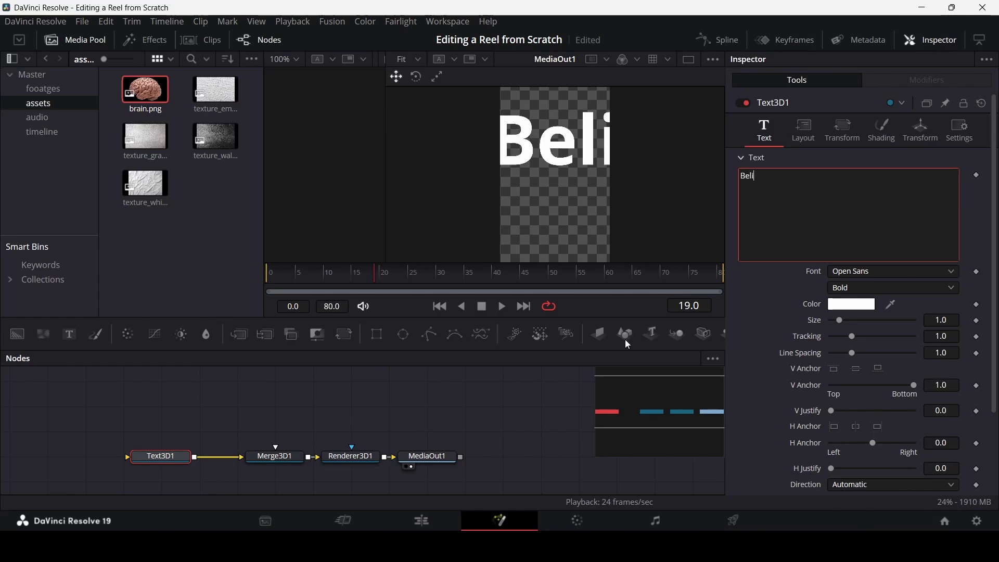
pyautogui.hotkey('alt', 'Tab')
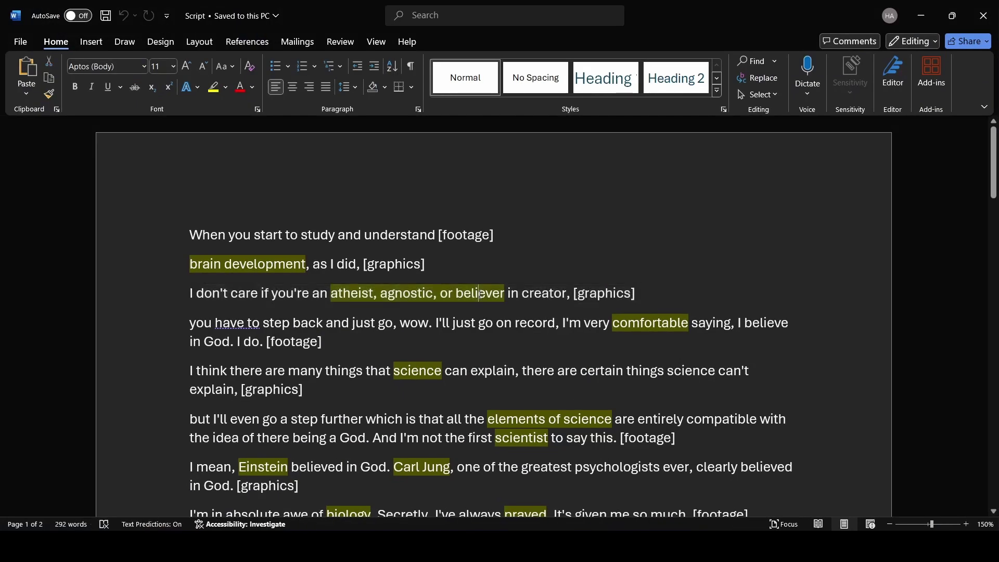
pyautogui.doubleClick(482, 298)
pyautogui.hotkey('ctrl', 'c')
pyautogui.hotkey('alt', 'Tab')
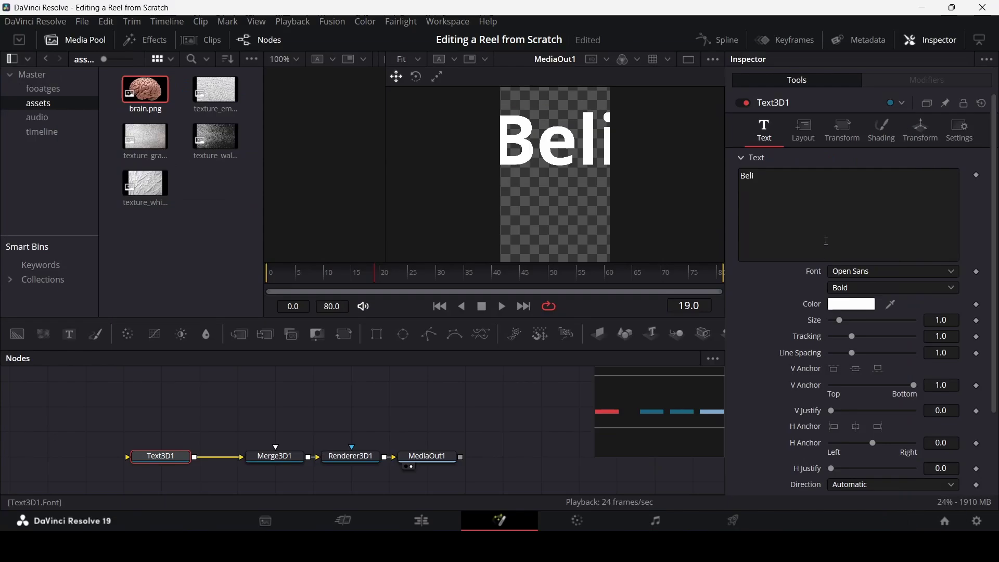
pyautogui.hotkey('ctrl', 'a')
pyautogui.hotkey('ctrl', 'v')
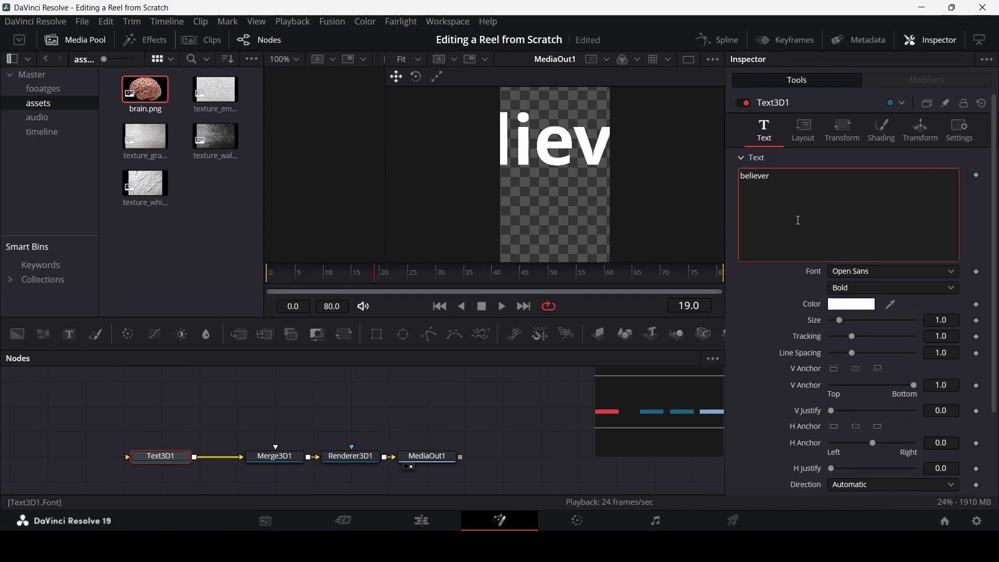
# Step: Add an expression to Text3D1's text that capitalizes it with string.upper("believer")
pyautogui.rightClick(784, 179)
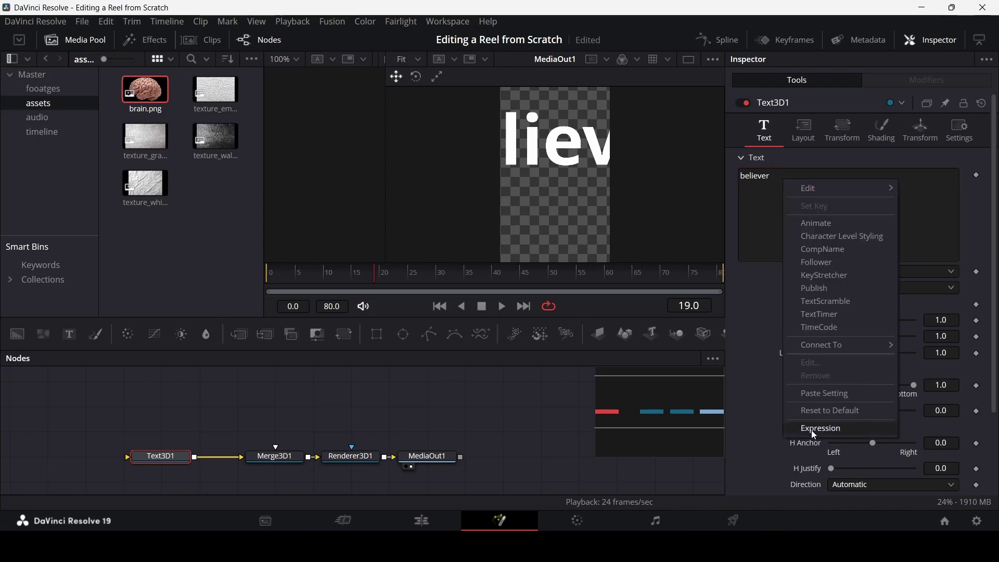
pyautogui.rightClick(767, 214)
pyautogui.click(815, 469)
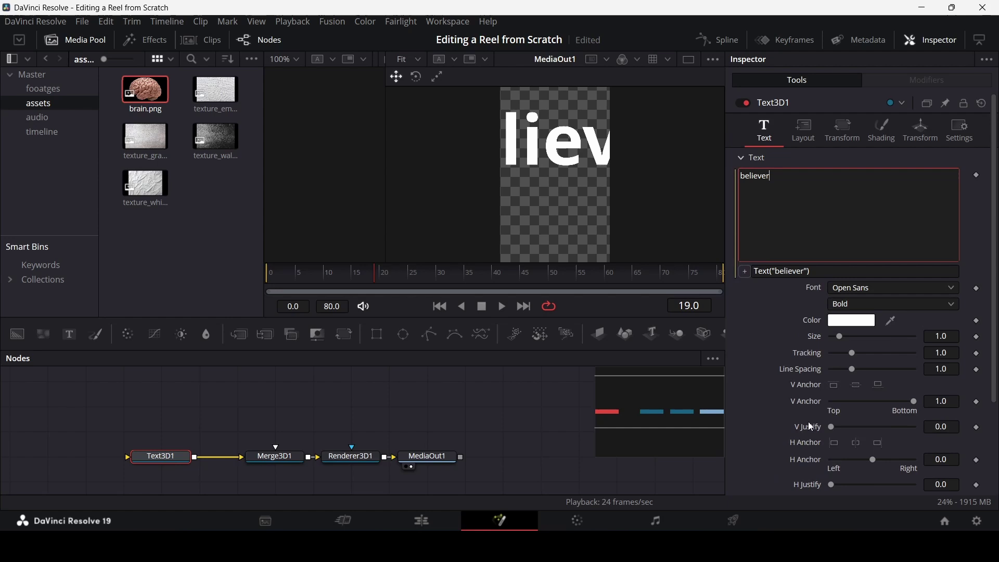
pyautogui.doubleClick(766, 272)
pyautogui.write('string')
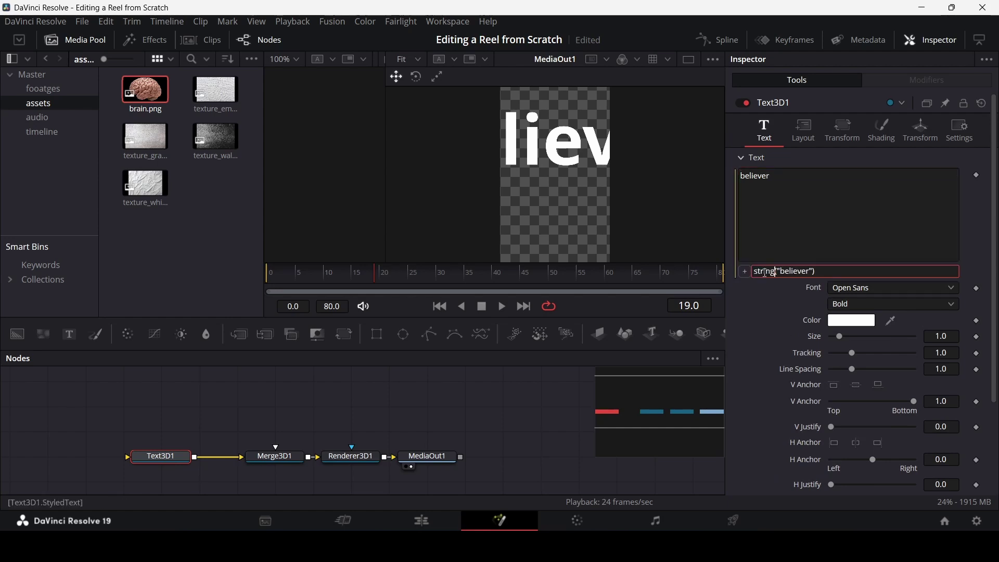
pyautogui.write('.upper')
pyautogui.press('Tab')
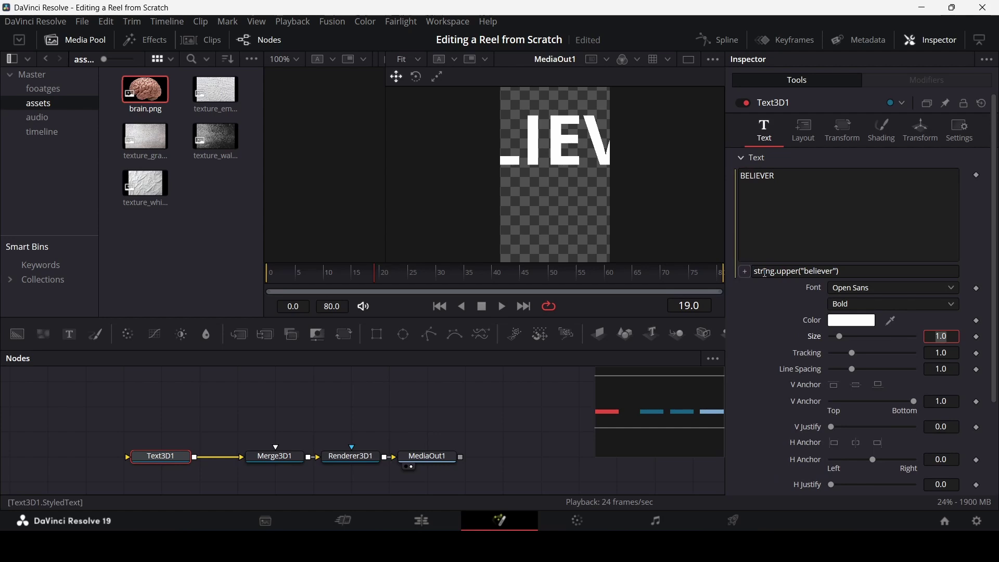
# Step: Set Text3D1's font to Poppins Bold and its Z translation to 2.16
pyautogui.click(843, 290)
pyautogui.press('Down')
pyautogui.press('Return')
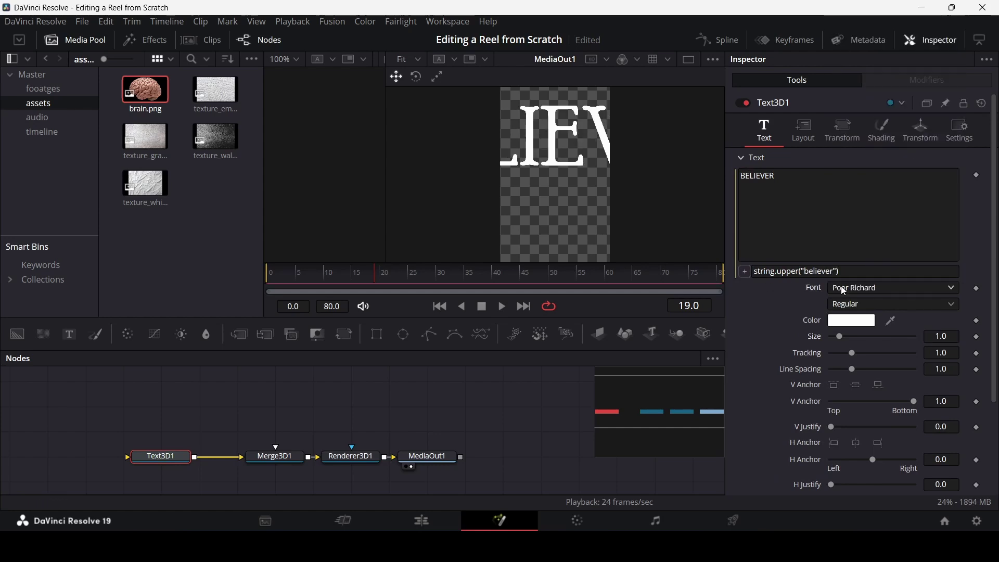
pyautogui.click(844, 291)
pyautogui.press('Down')
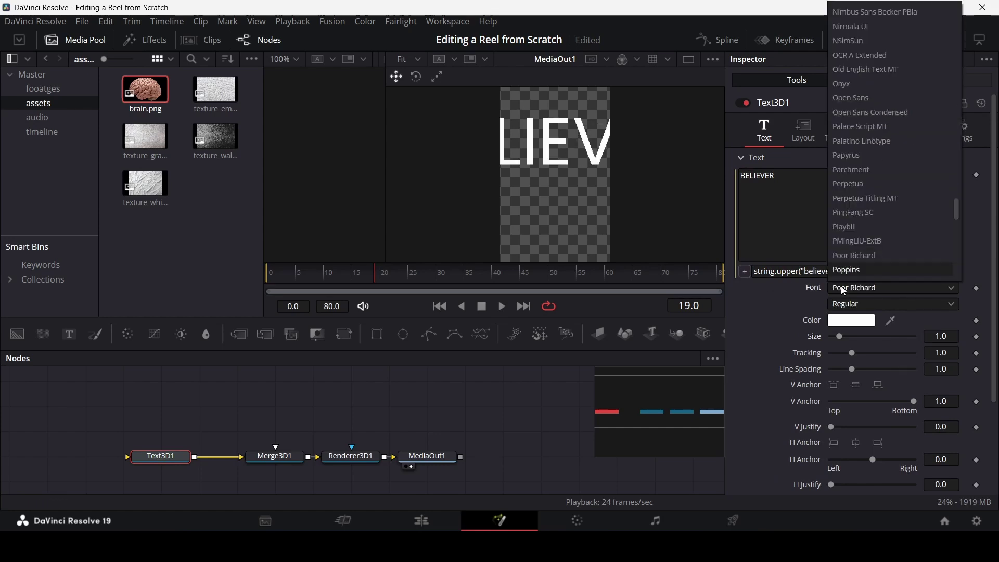
pyautogui.press('Return')
pyautogui.click(862, 302)
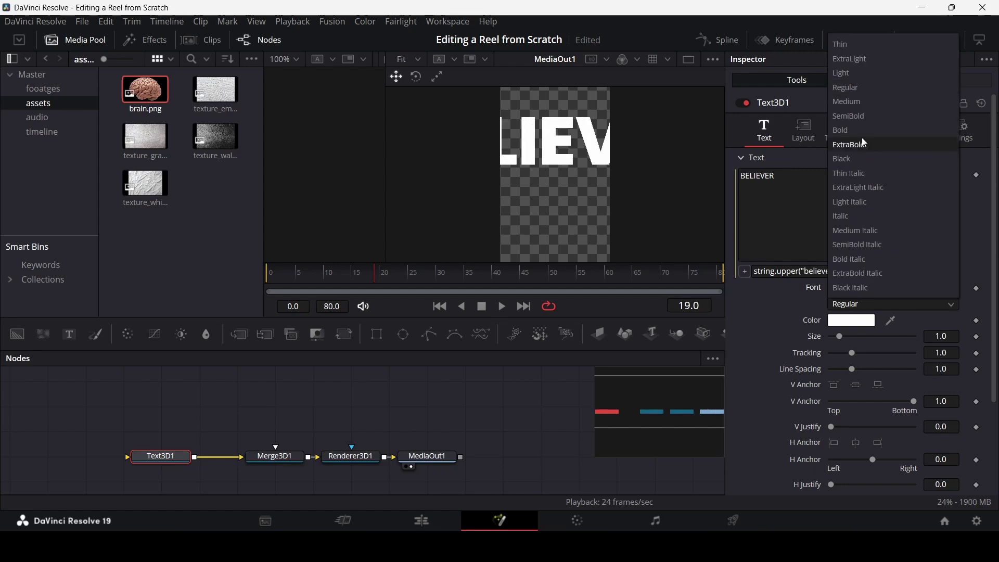
pyautogui.click(858, 91)
pyautogui.click(859, 304)
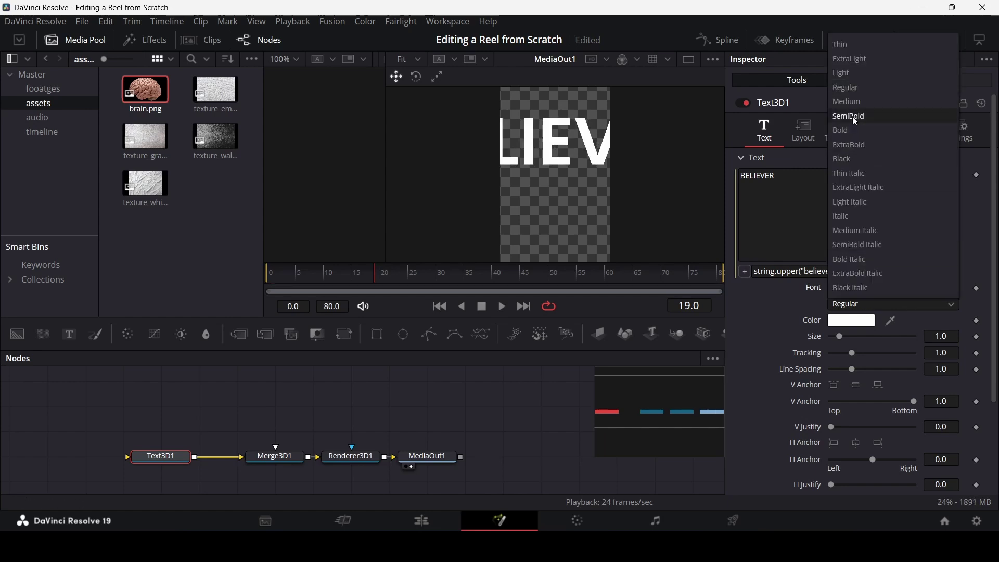
pyautogui.click(856, 132)
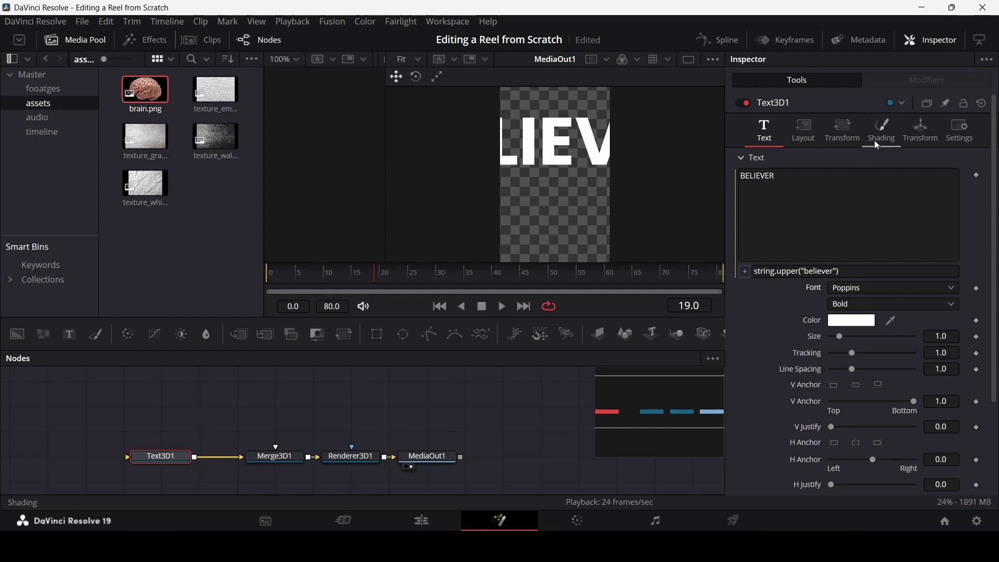
pyautogui.click(917, 135)
pyautogui.moveTo(874, 207)
pyautogui.mouseDown()
pyautogui.moveTo(801, 207)
pyautogui.moveTo(882, 207)
pyautogui.mouseUp()
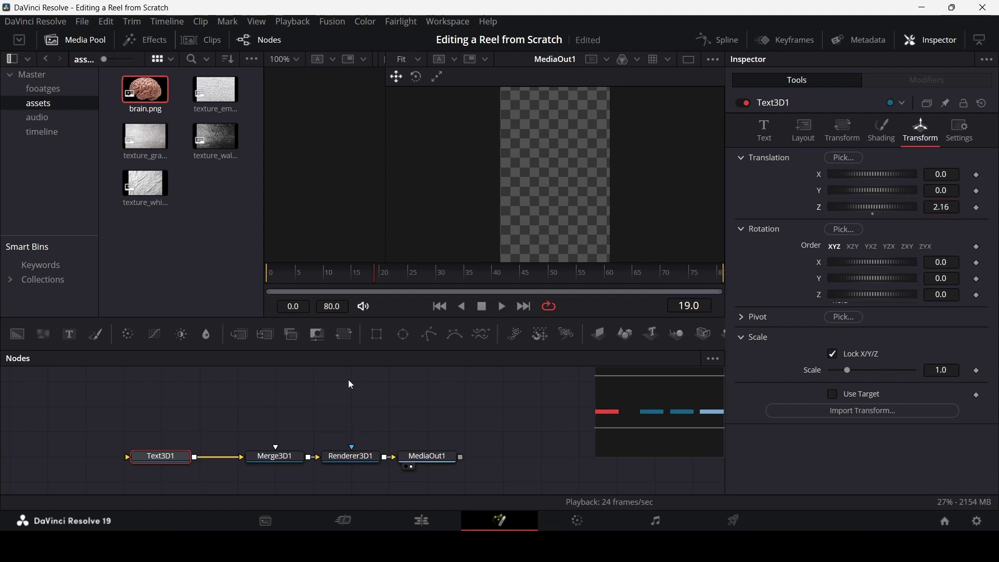
# Step: Add a second Text 3D node above Merge3D1, paste Text3D1's settings onto it, and connect it to Merge3D1
pyautogui.moveTo(650, 333); pyautogui.dragTo(172, 412)
pyautogui.click(172, 461)
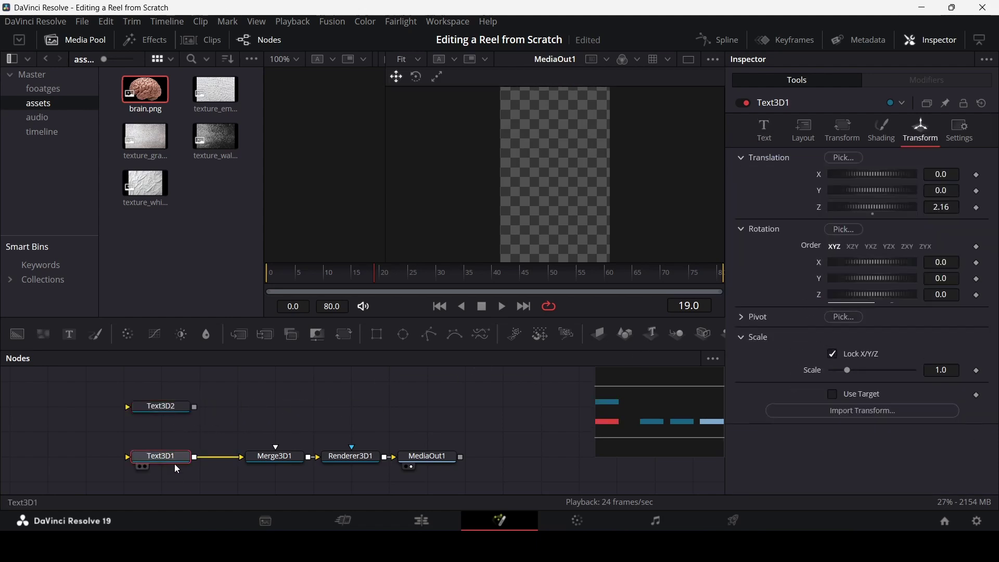
pyautogui.rightClick(177, 411)
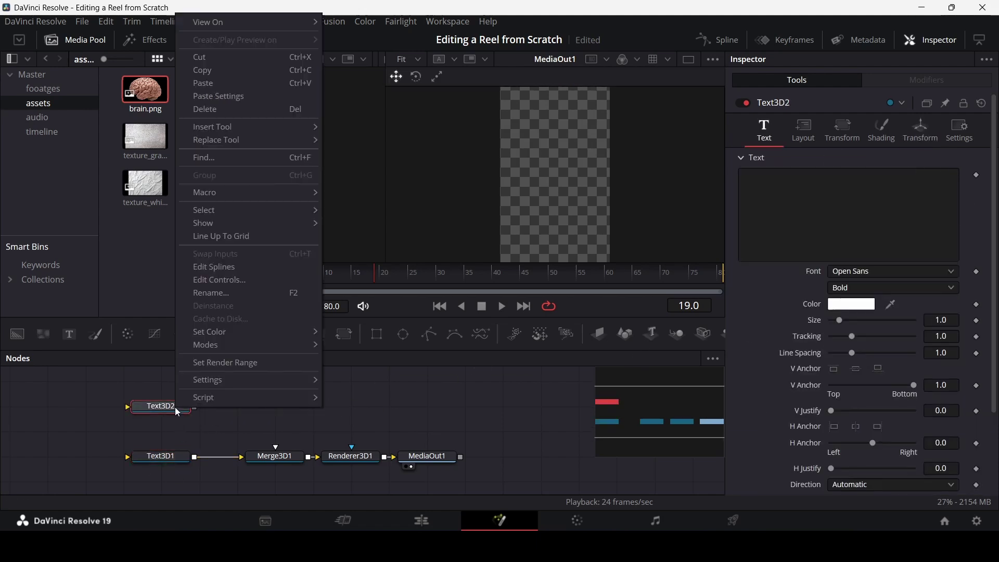
pyautogui.click(235, 99)
pyautogui.moveTo(195, 408); pyautogui.dragTo(278, 458)
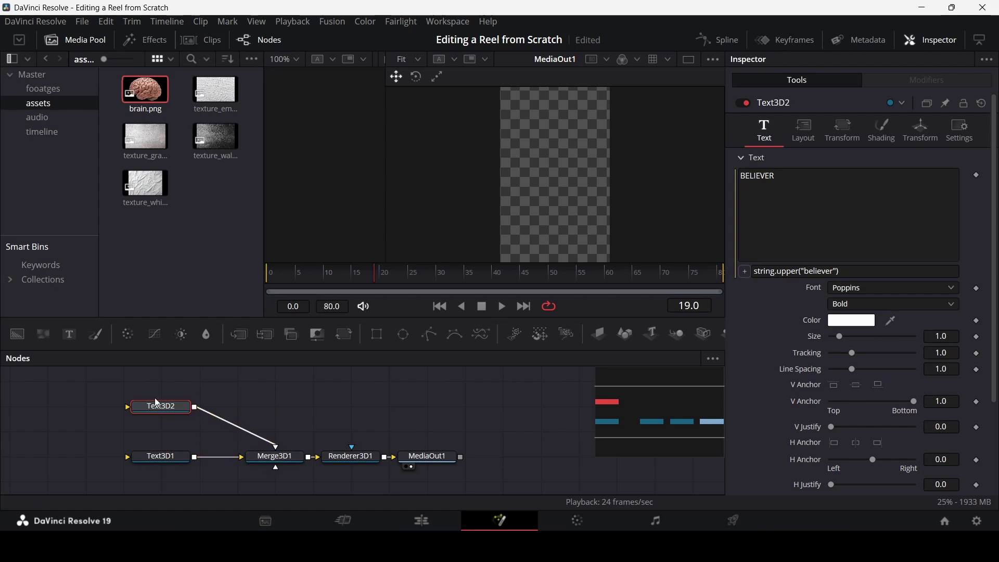
pyautogui.moveTo(155, 405); pyautogui.dragTo(262, 408)
# Step: Set the Z translation to 4.05 for Text3D1 and 2.08 for Text3D2
pyautogui.click(920, 130)
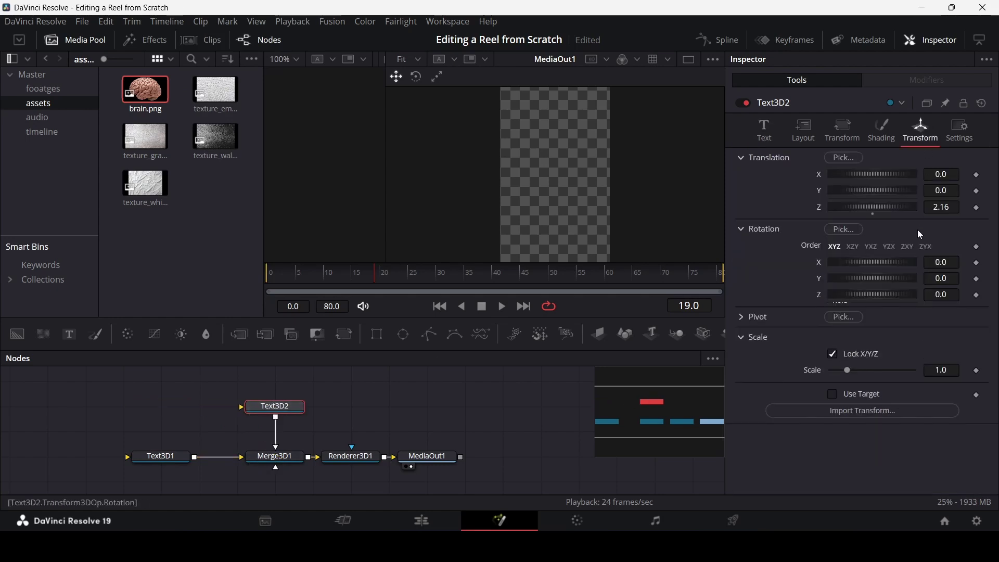
pyautogui.moveTo(872, 207); pyautogui.dragTo(890, 207)
pyautogui.click(166, 456)
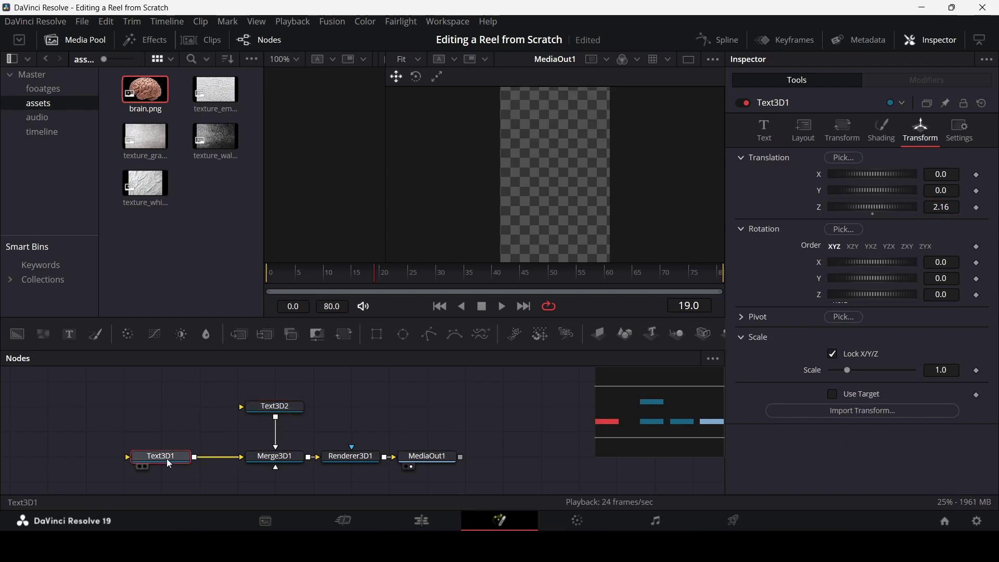
pyautogui.click(942, 207)
pyautogui.write('4.3')
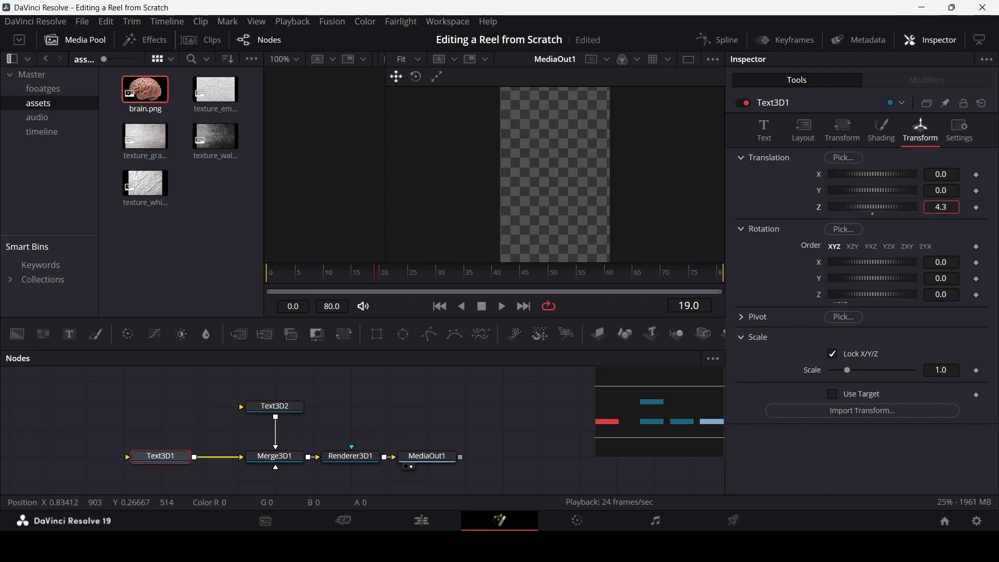
pyautogui.moveTo(943, 212); pyautogui.dragTo(932, 212)
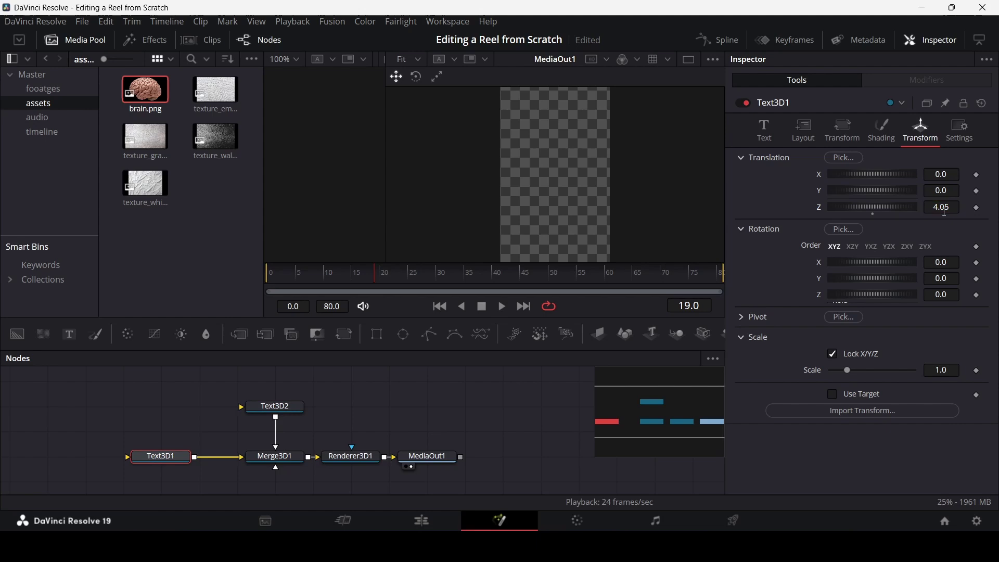
pyautogui.click(299, 406)
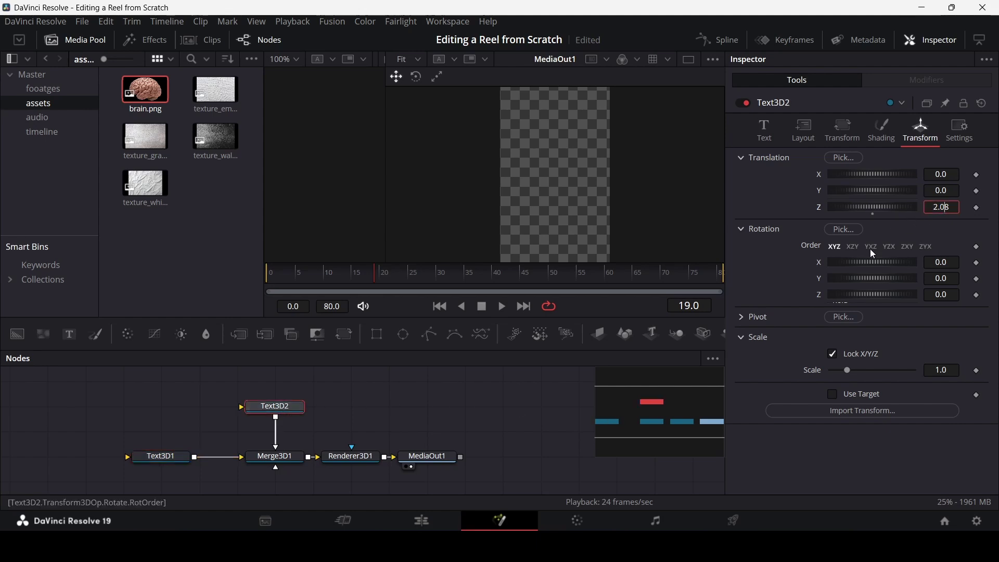
# Step: Replace the word in Text3D2's text expression with "agnostic", copied from the script in Word
pyautogui.click(765, 140)
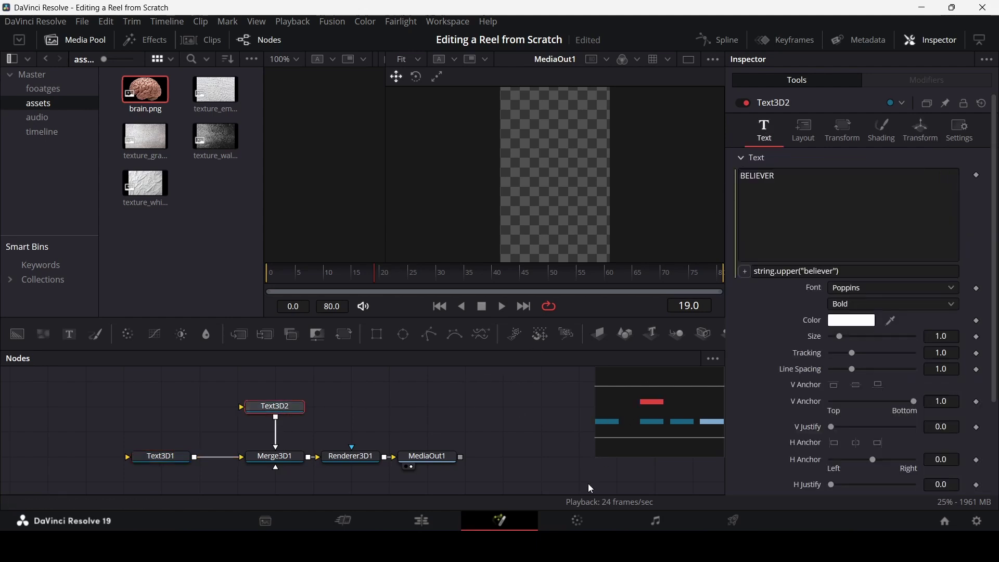
pyautogui.hotkey('alt', 'Tab')
pyautogui.doubleClick(406, 291)
pyautogui.hotkey('ctrl', 'c')
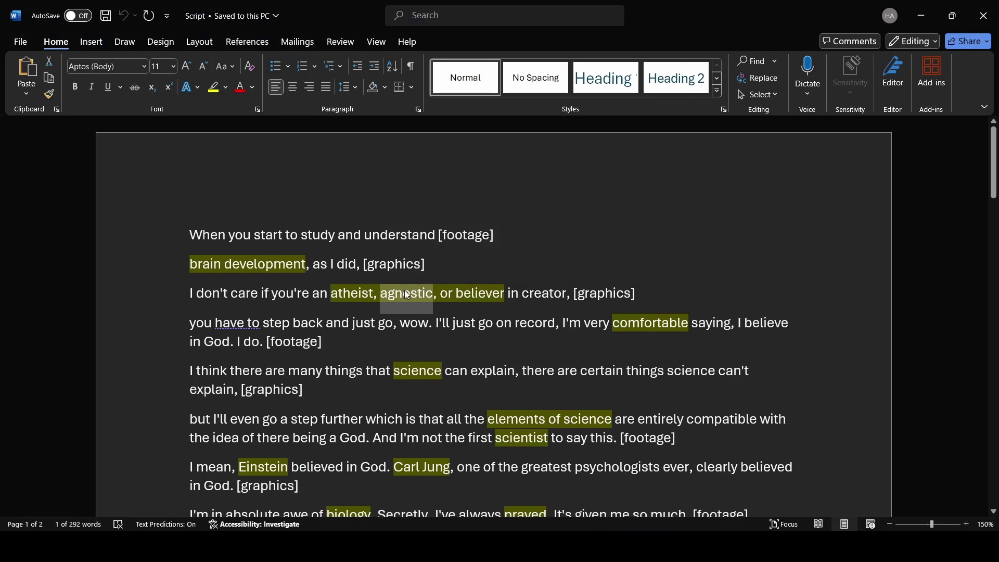
pyautogui.hotkey('alt', 'Tab')
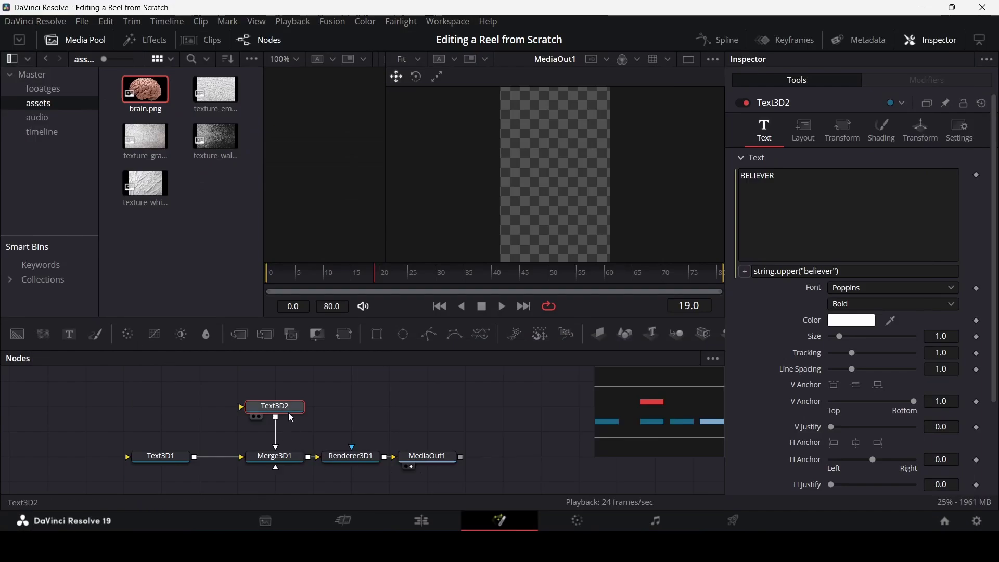
pyautogui.doubleClick(825, 271)
pyautogui.hotkey('ctrl', 'v')
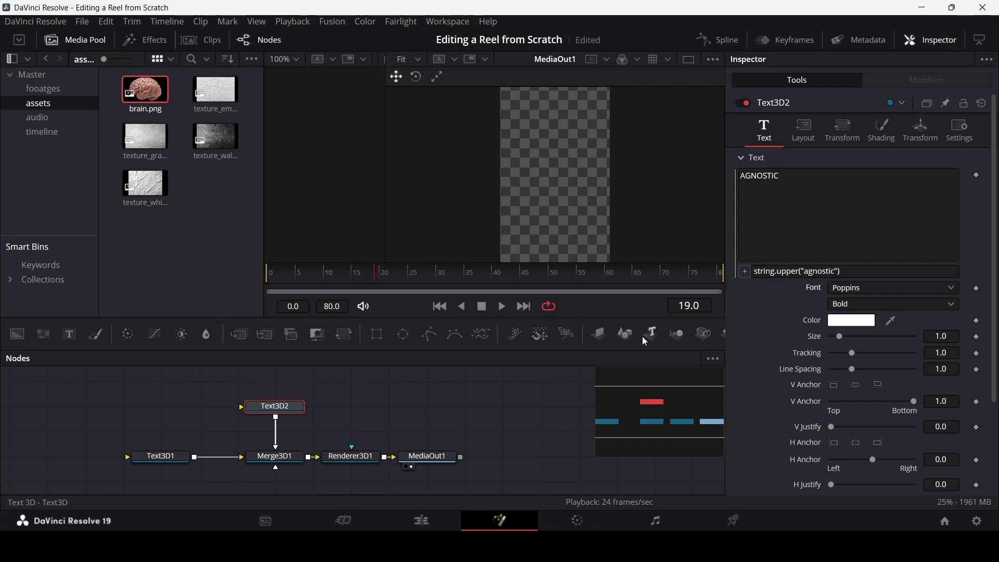
# Step: Connect a third Text 3D node with Text3D2's settings pasted on it to Merge3D1, and set its Z translation to -6.28
pyautogui.moveTo(649, 341); pyautogui.dragTo(277, 440)
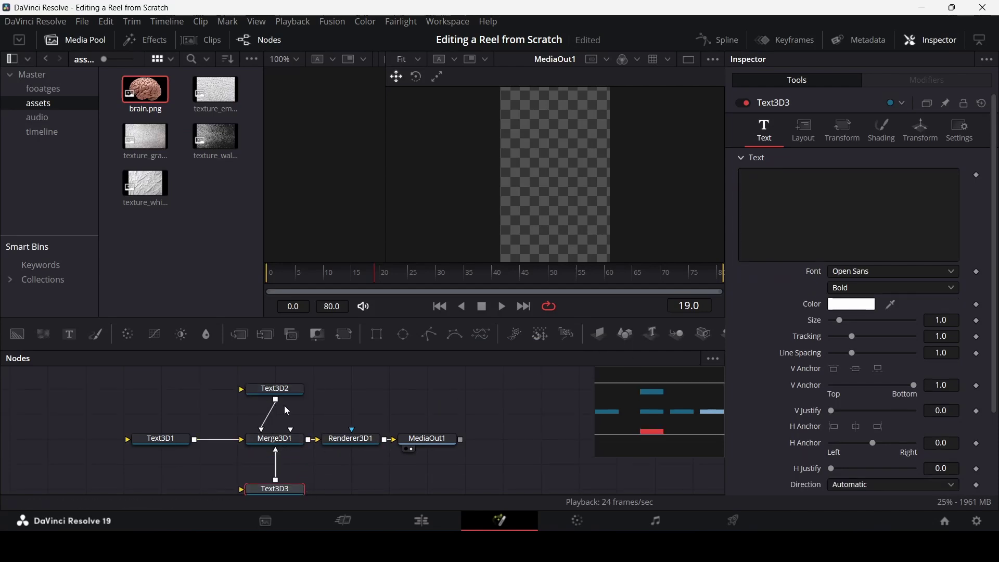
pyautogui.click(276, 390)
pyautogui.scroll(-1, 292, 416)
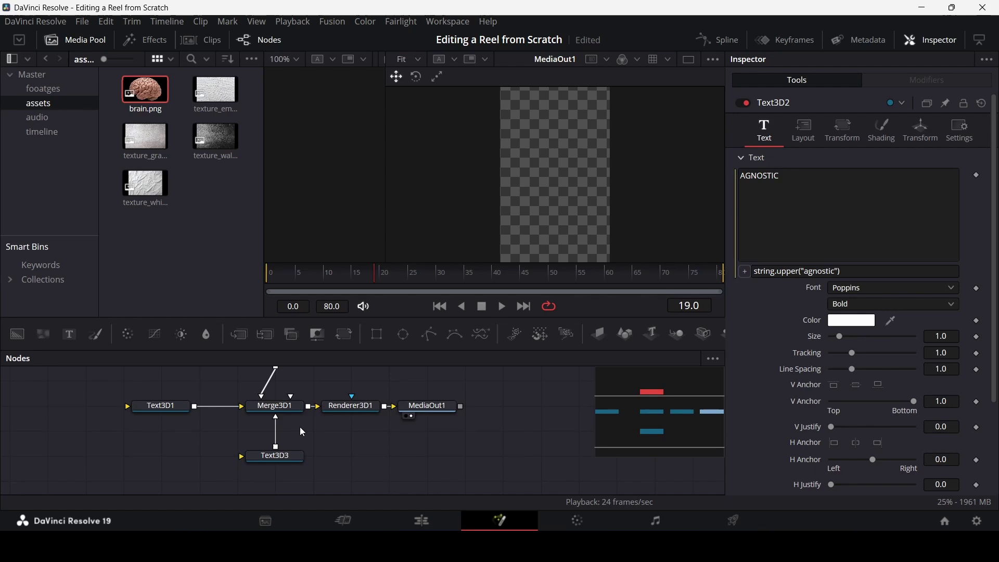
pyautogui.rightClick(294, 464)
pyautogui.click(345, 148)
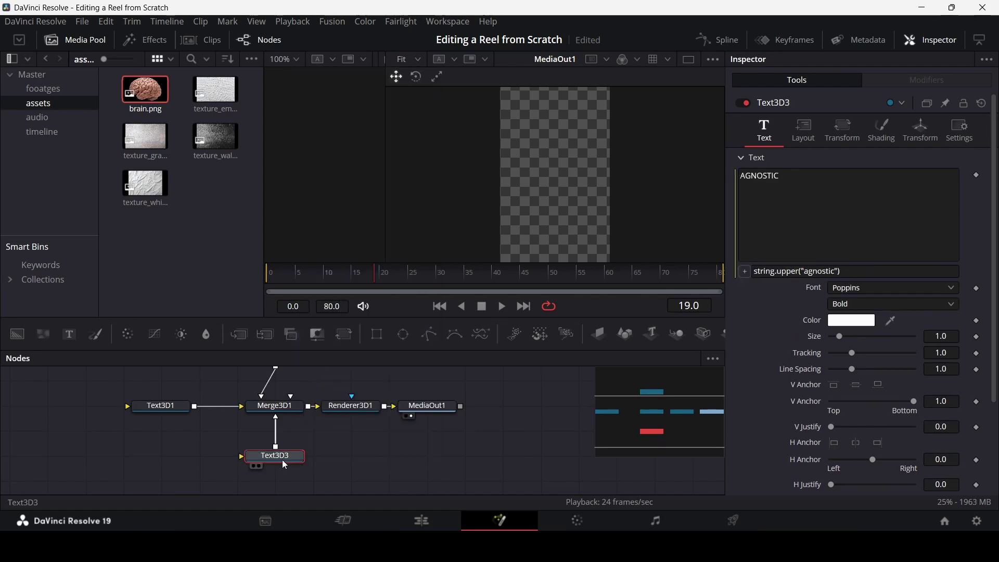
pyautogui.click(920, 130)
pyautogui.moveTo(873, 206); pyautogui.dragTo(848, 206)
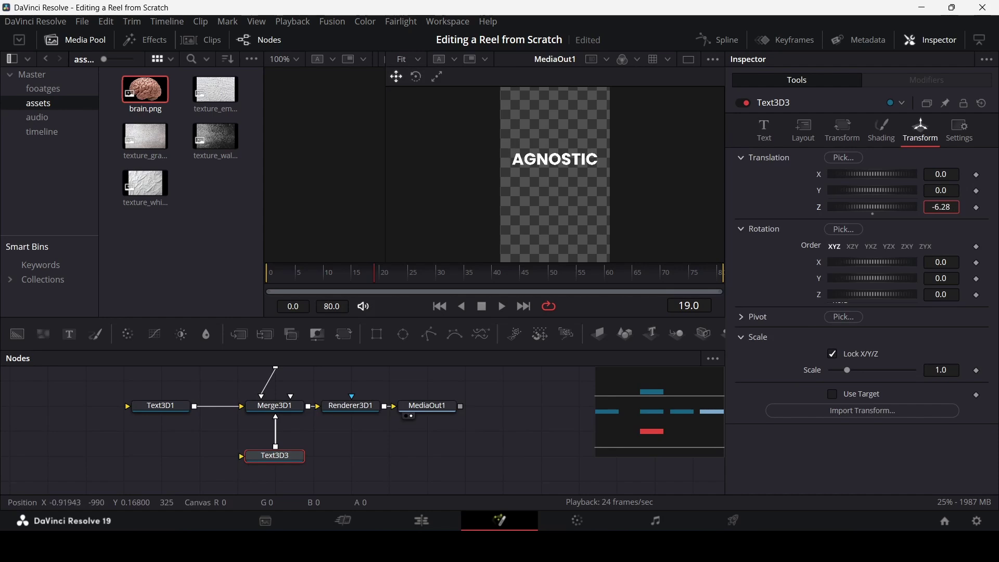
# Step: Replace the word in Text3D3's text expression with "atheist", copied from the script in Word
pyautogui.hotkey('alt', 'Tab')
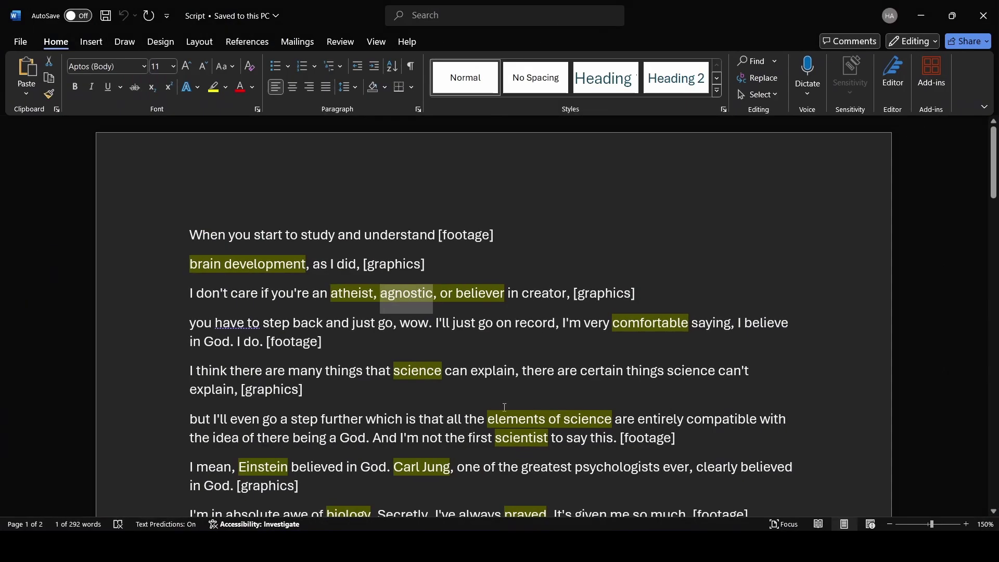
pyautogui.doubleClick(357, 295)
pyautogui.hotkey('ctrl', 'c')
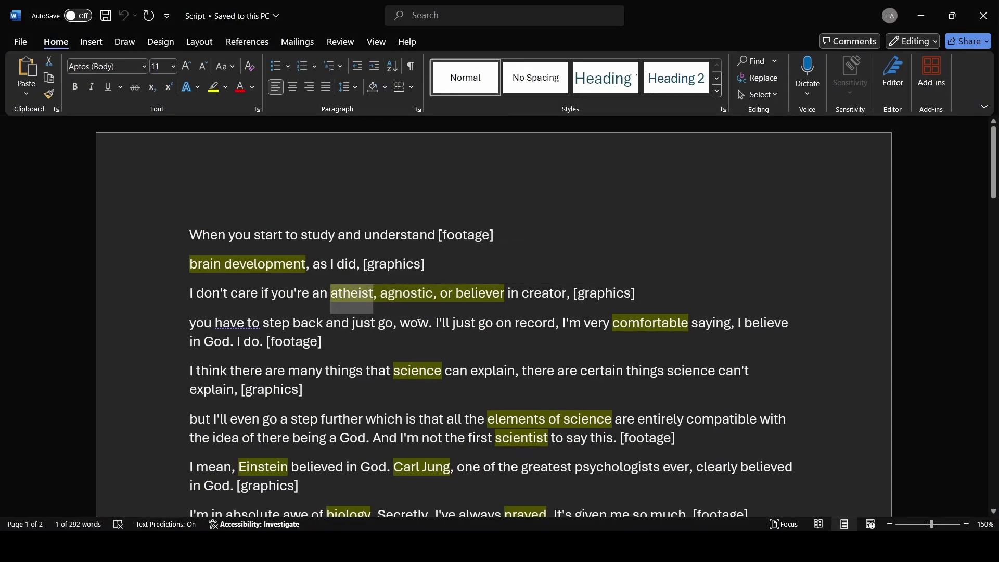
pyautogui.click(418, 323)
pyautogui.hotkey('alt', 'Tab')
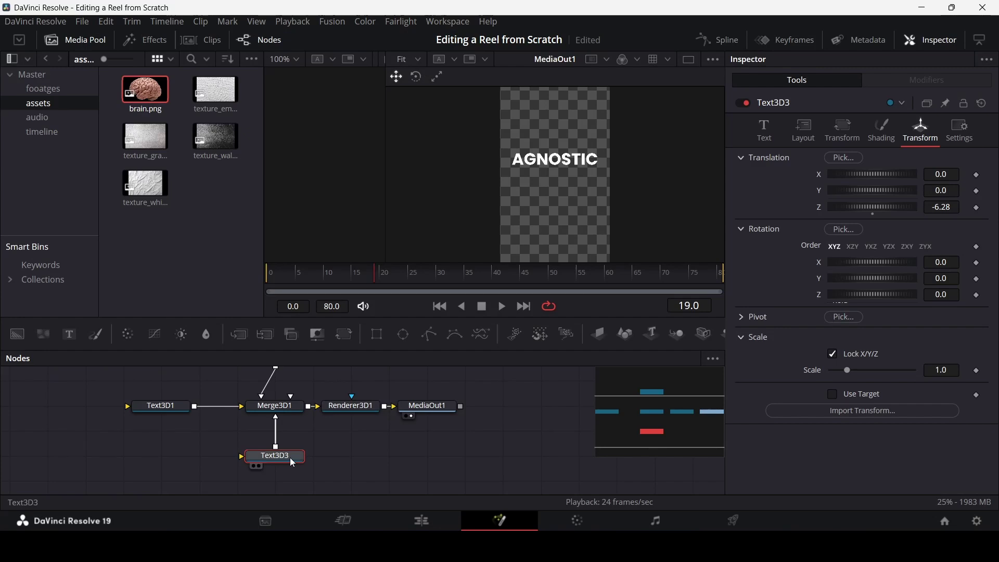
pyautogui.click(764, 130)
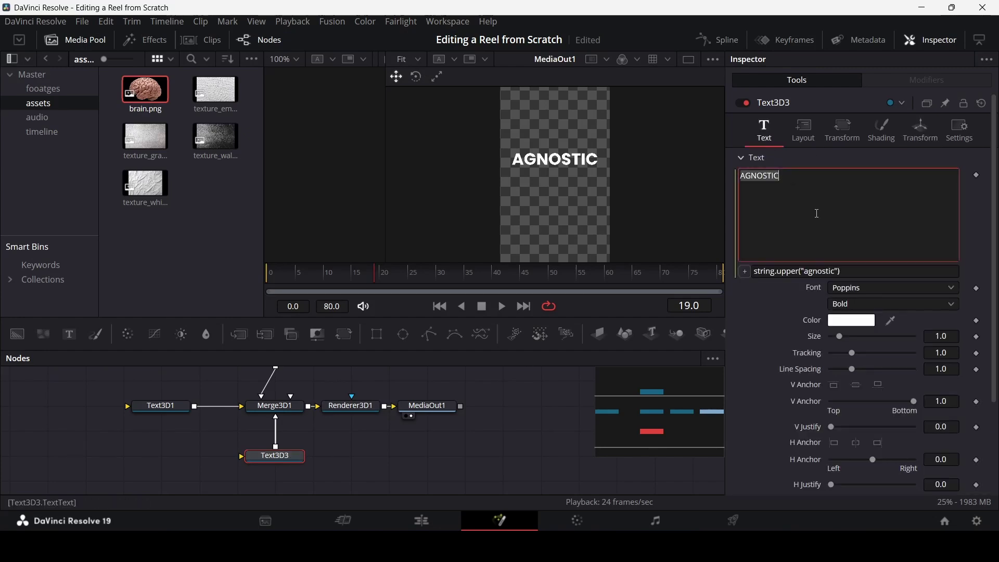
pyautogui.click(822, 272)
pyautogui.doubleClick(821, 272)
pyautogui.hotkey('ctrl', 'v')
pyautogui.press('Return')
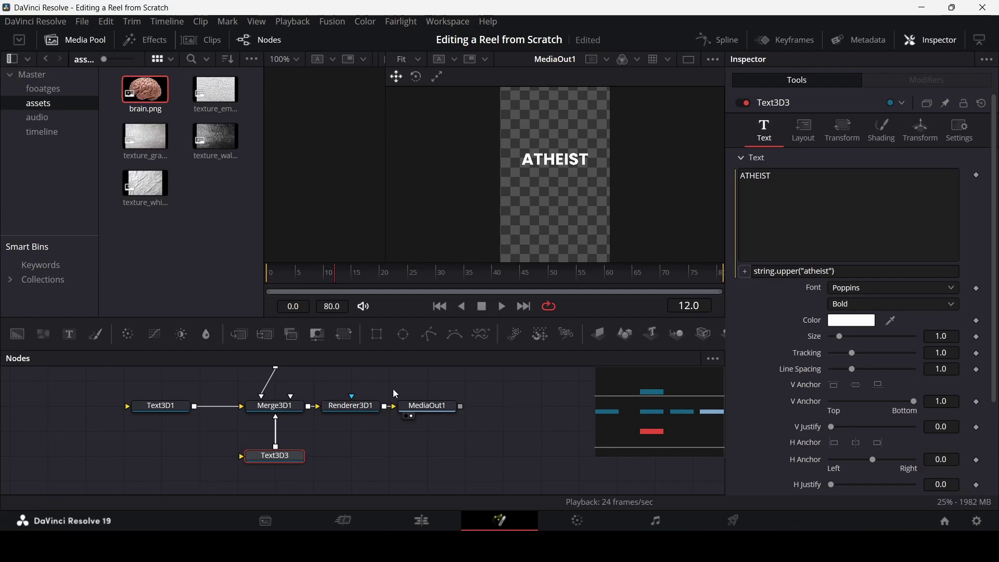
# Step: Insert a Transform 3D node between Merge3D1 and Renderer3D1 and set its Z translation to -9.2
pyautogui.moveTo(336, 381); pyautogui.dragTo(468, 418)
pyautogui.moveTo(354, 404); pyautogui.dragTo(430, 407)
pyautogui.click(285, 410)
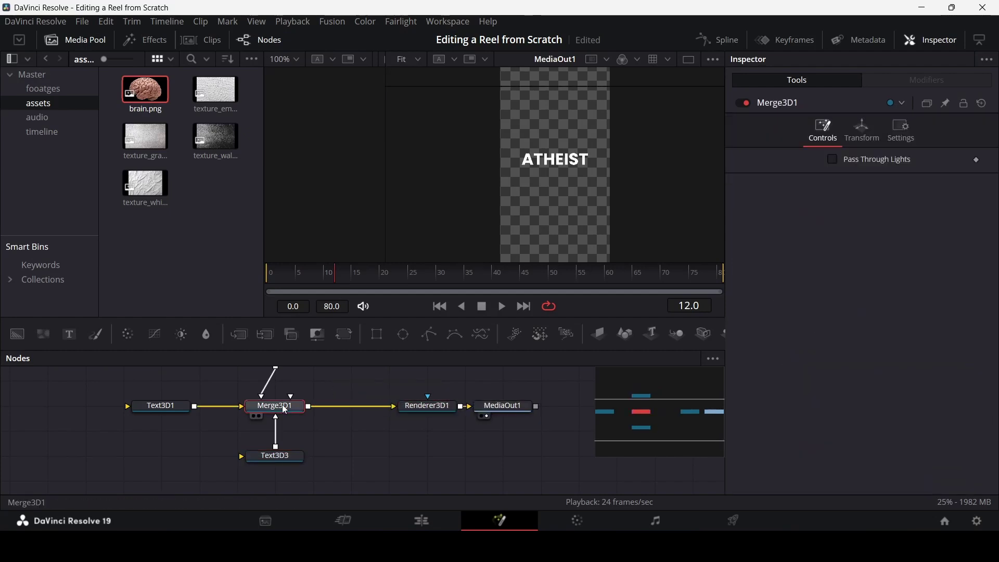
pyautogui.hotkey('shift', 'space')
pyautogui.write('transform')
pyautogui.press('Return')
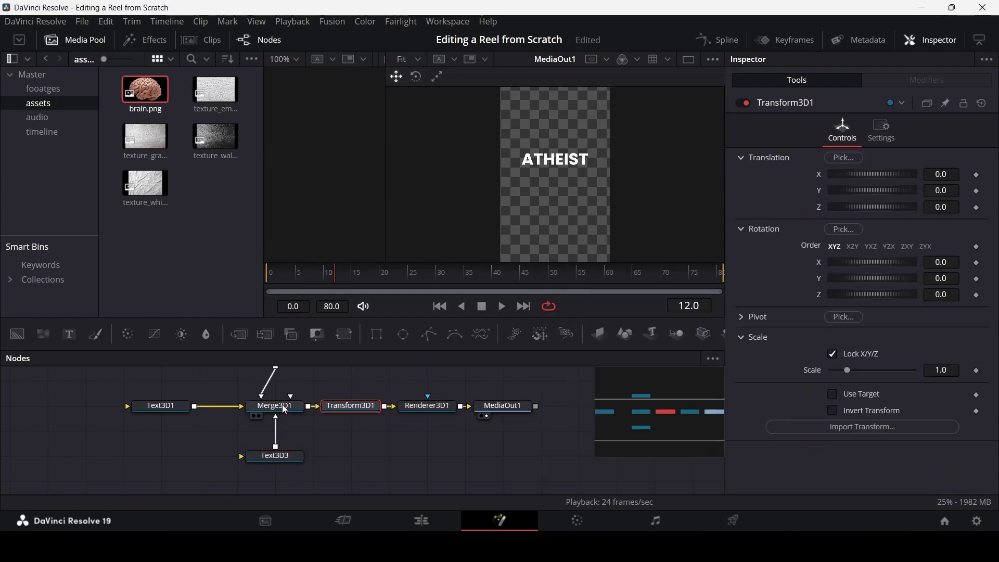
pyautogui.moveTo(351, 408)
pyautogui.mouseDown()
pyautogui.moveTo(355, 392)
pyautogui.moveTo(355, 405)
pyautogui.mouseUp()
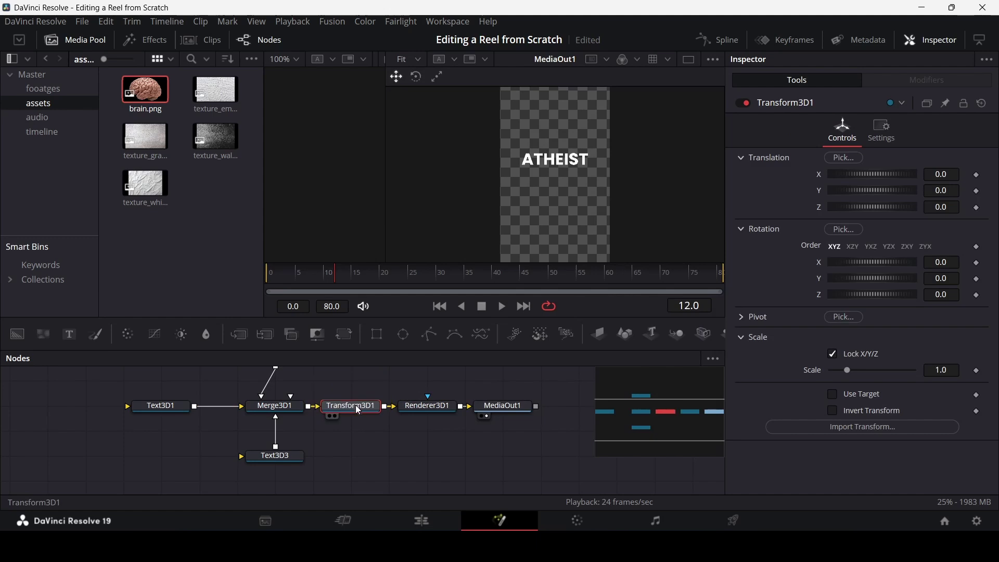
pyautogui.moveTo(941, 208)
pyautogui.mouseDown()
pyautogui.moveTo(896, 208)
pyautogui.moveTo(941, 210)
pyautogui.mouseUp()
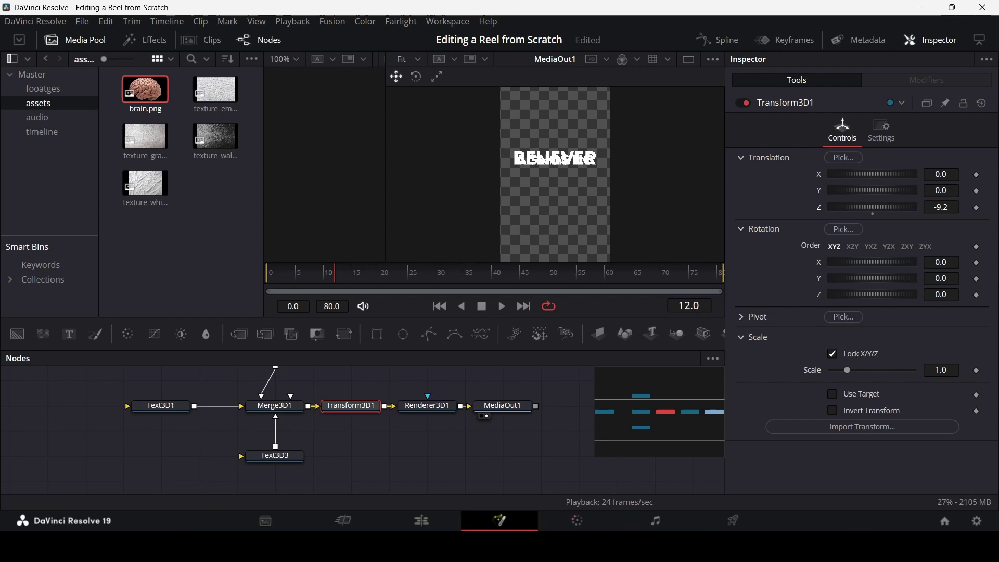
# Step: Try an X shift on Text3D1, undo it, and set its Y translation to -0.261 instead
pyautogui.hotkey('alt', 'Tab')
pyautogui.hotkey('alt', 'Tab')
pyautogui.scroll(3, 358, 432)
pyautogui.click(174, 449)
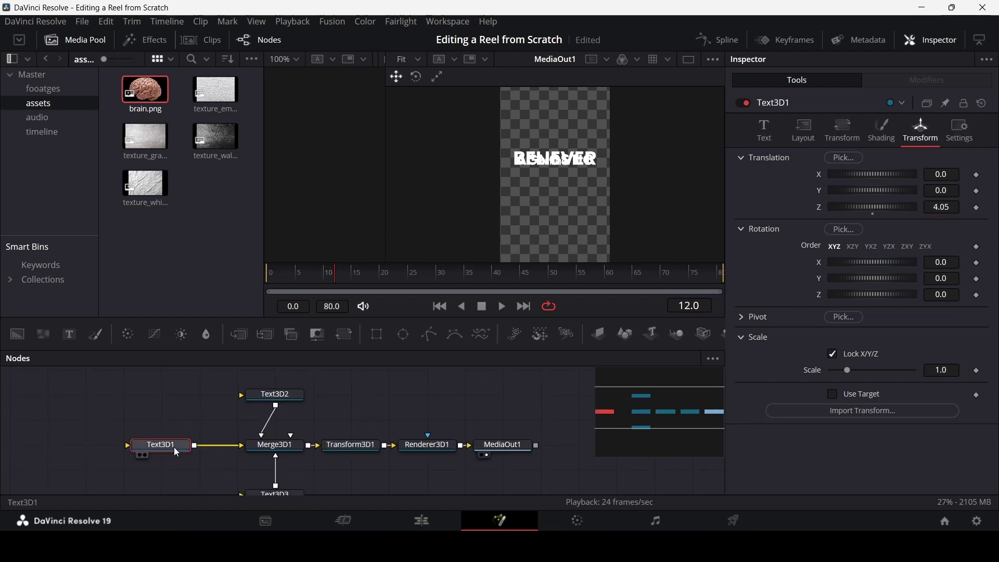
pyautogui.moveTo(869, 174); pyautogui.dragTo(873, 171)
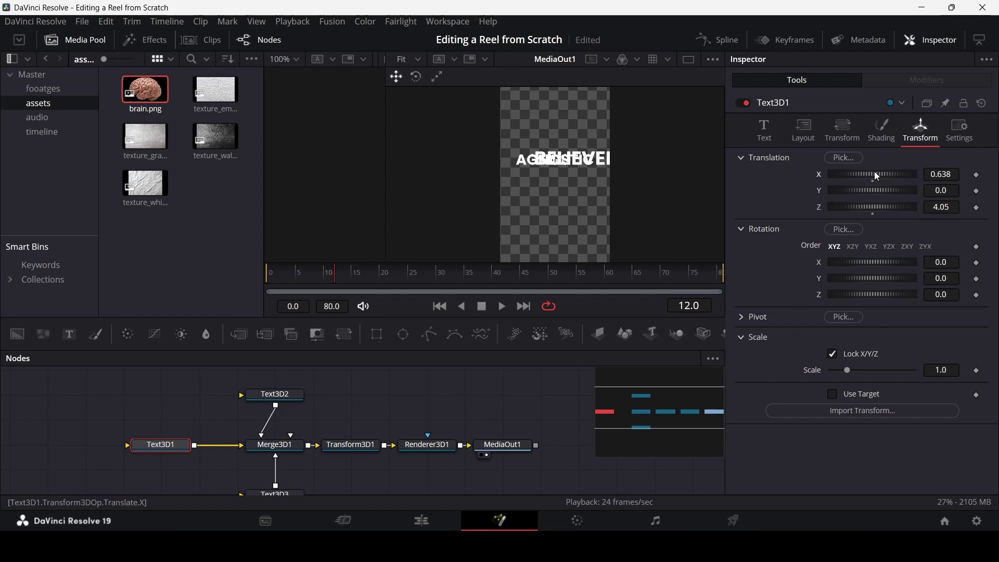
pyautogui.hotkey('ctrl', 'z')
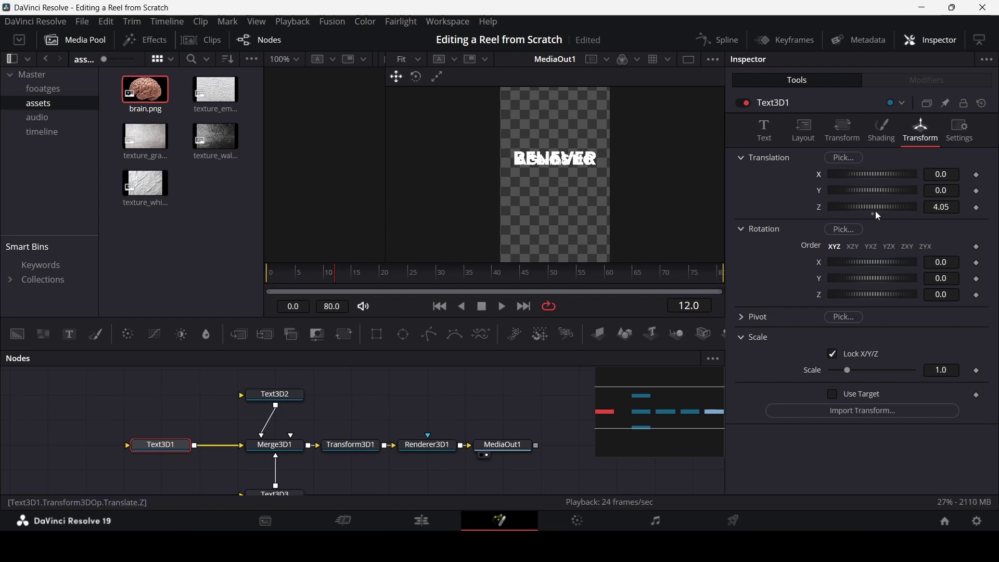
pyautogui.moveTo(871, 192)
pyautogui.mouseDown()
pyautogui.moveTo(857, 190)
pyautogui.moveTo(867, 196)
pyautogui.mouseUp()
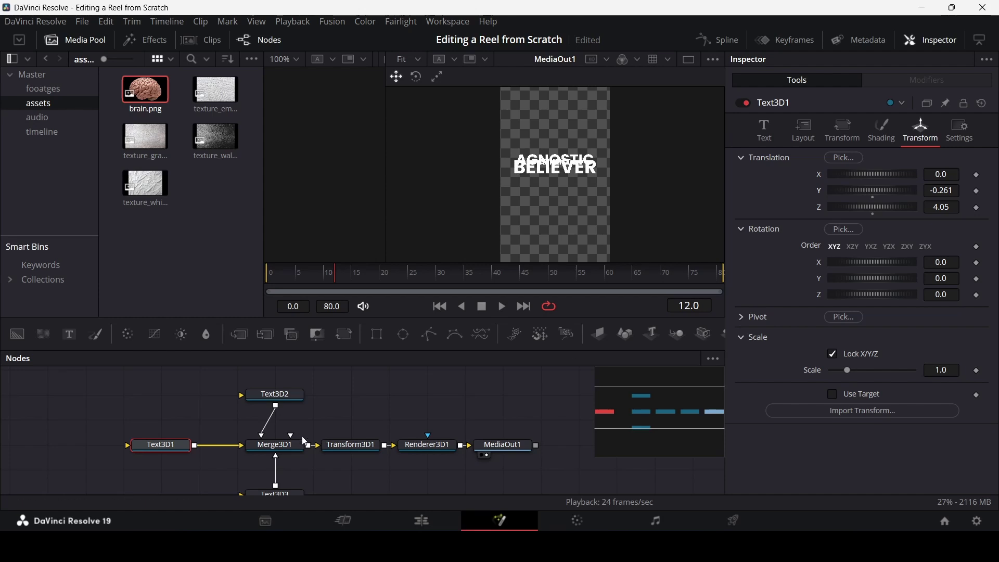
# Step: Stack the words vertically by setting the Y translation to -0.406 for Text3D2 and -0.638 for Text3D1
pyautogui.click(274, 395)
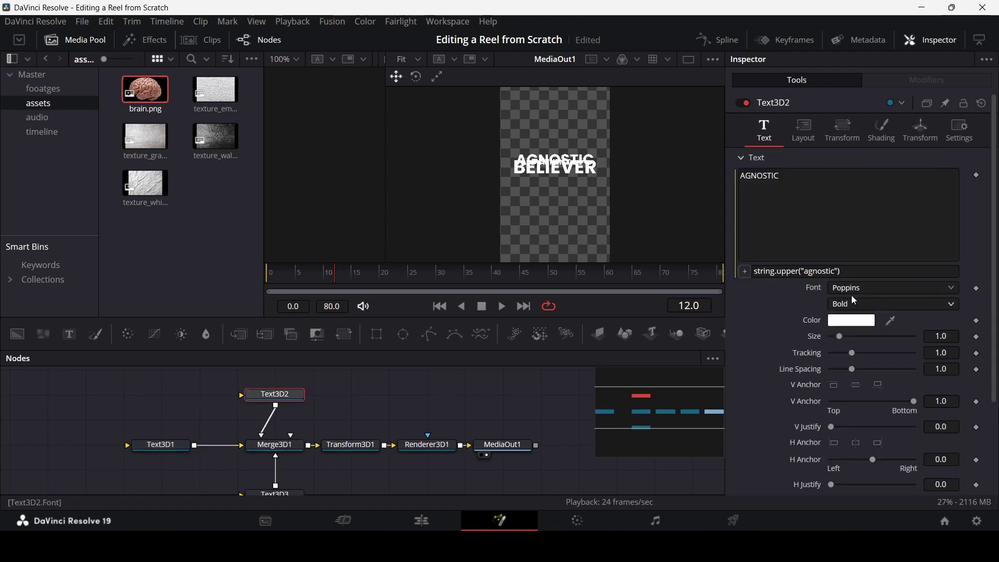
pyautogui.click(872, 129)
pyautogui.click(919, 130)
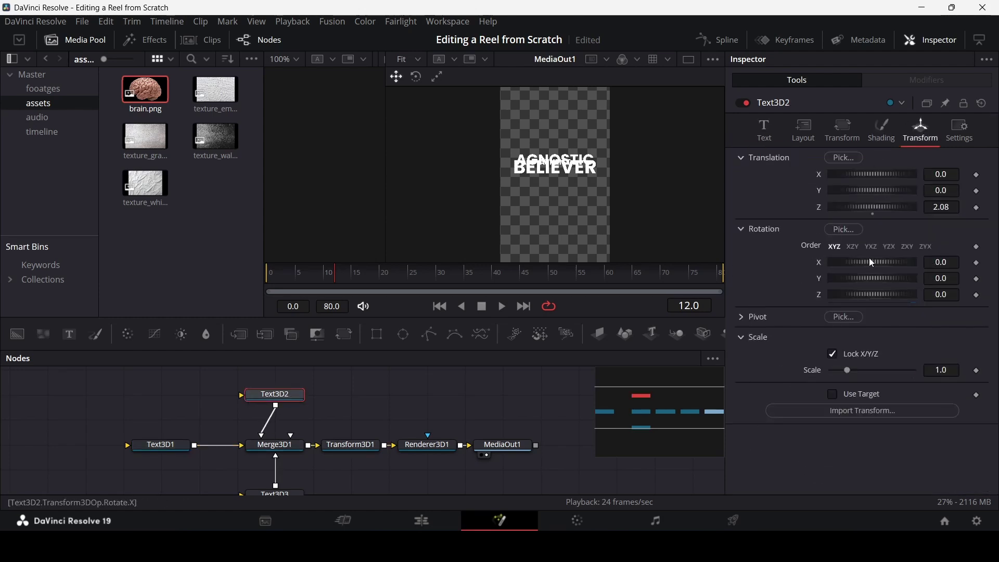
pyautogui.moveTo(869, 187); pyautogui.dragTo(859, 187)
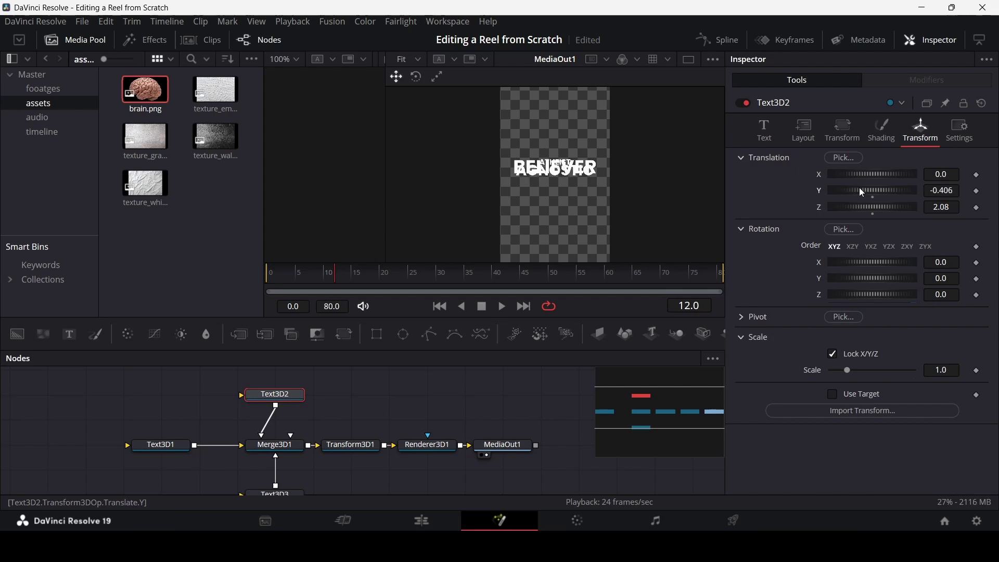
pyautogui.click(162, 446)
pyautogui.moveTo(872, 190); pyautogui.dragTo(863, 189)
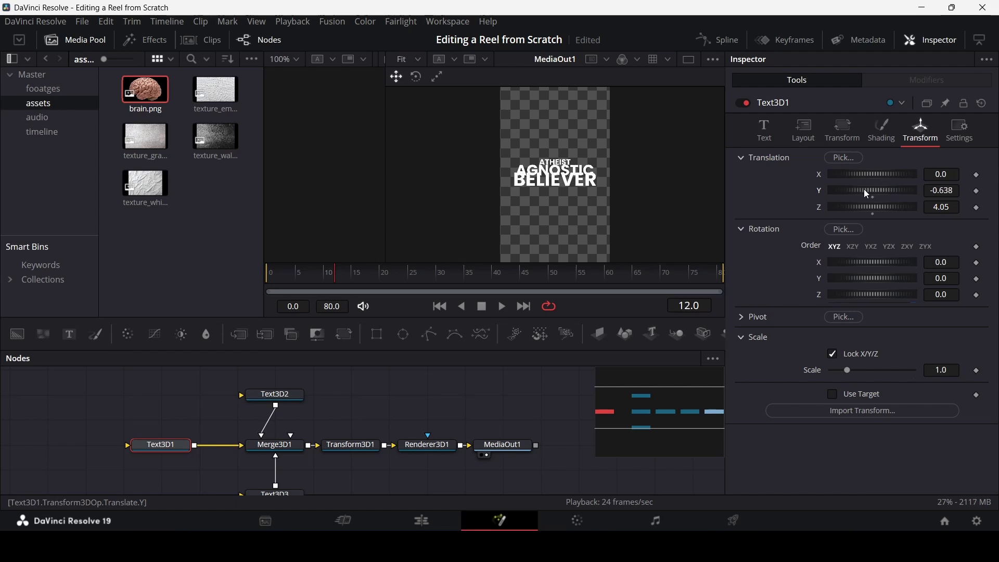
# Step: Bring the whole text group closer by setting Transform3D1's Z translation to -7.77
pyautogui.click(420, 398)
pyautogui.click(412, 451)
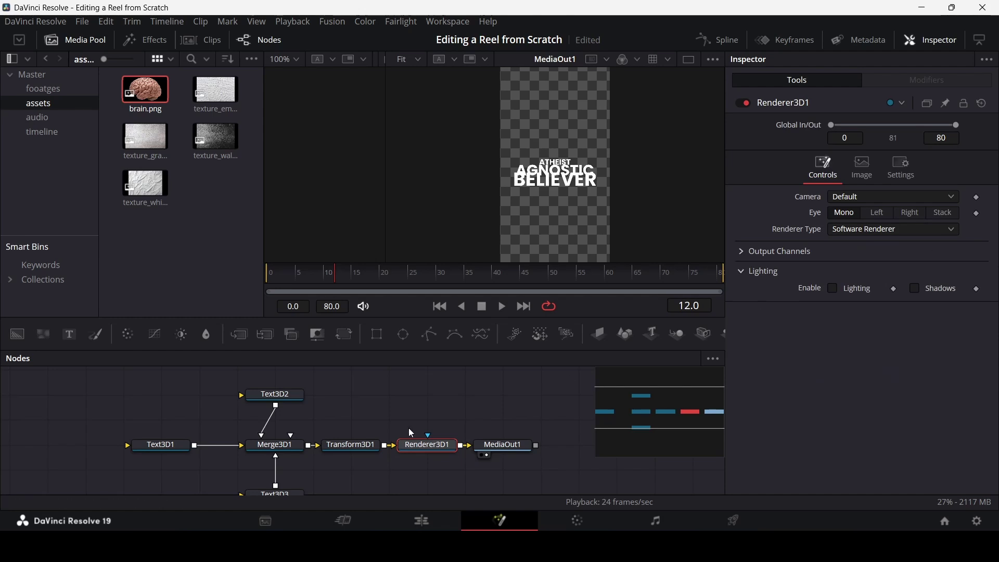
pyautogui.click(352, 447)
pyautogui.moveTo(878, 207)
pyautogui.mouseDown()
pyautogui.moveTo(905, 207)
pyautogui.moveTo(880, 207)
pyautogui.mouseUp()
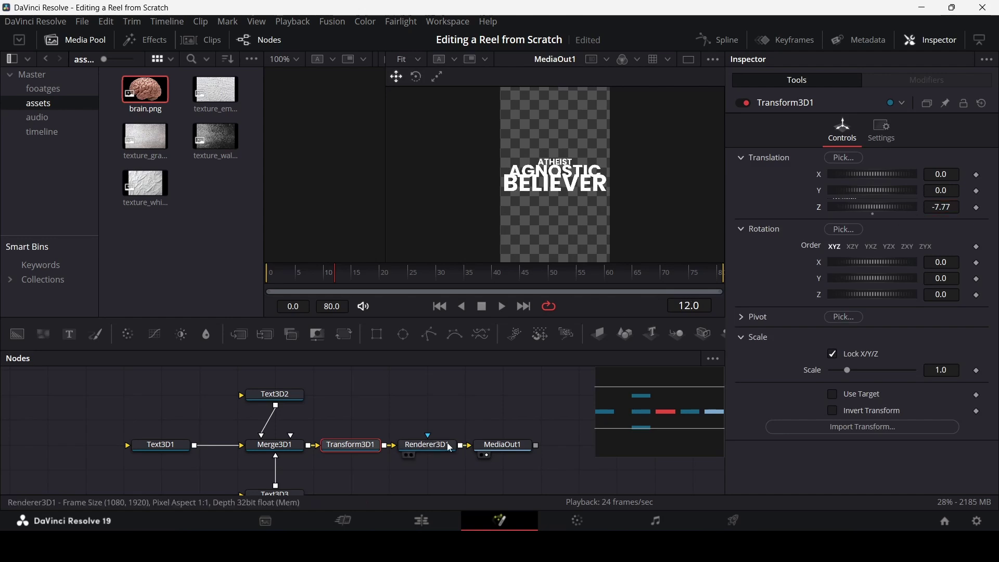
# Step: Enlarge the front words by setting the Z translation to 6.65 for Text3D1 and 3.26 for Text3D2
pyautogui.click(173, 445)
pyautogui.moveTo(942, 209); pyautogui.dragTo(972, 209)
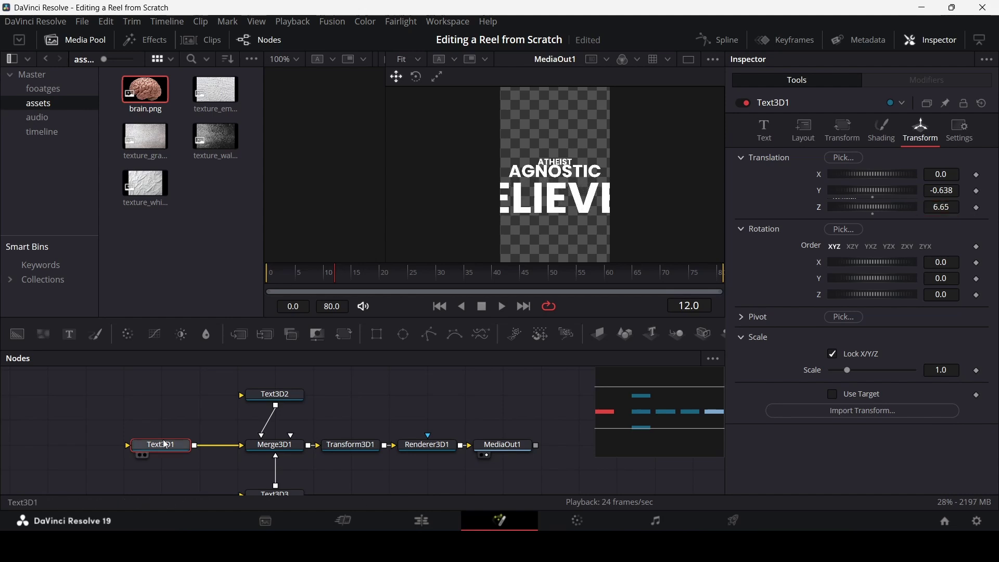
pyautogui.click(273, 393)
pyautogui.moveTo(946, 208); pyautogui.dragTo(960, 209)
pyautogui.click(452, 390)
pyautogui.click(428, 446)
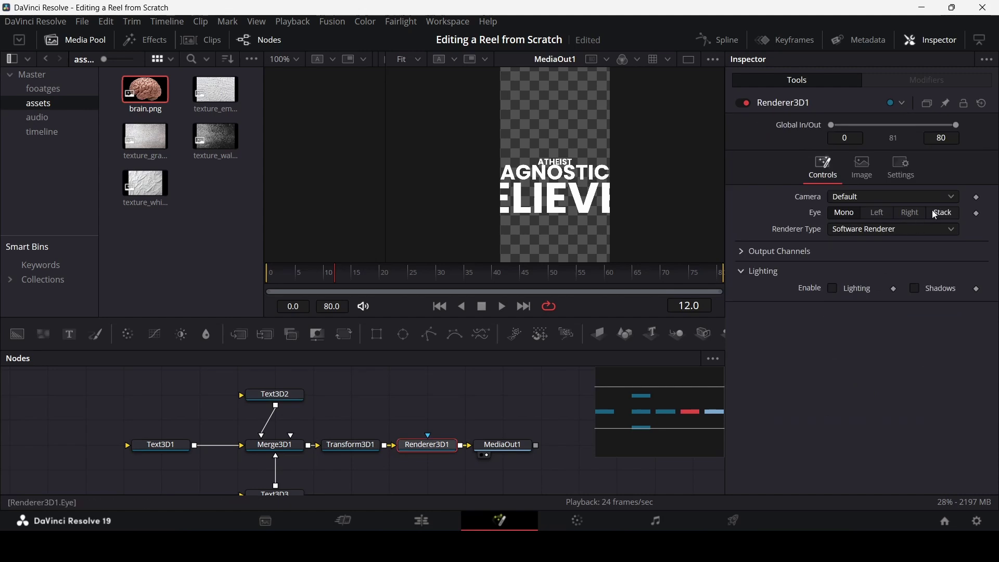
# Step: Set the Z translation to 9.32 for Text3D1 and 2.63 for Text3D2
pyautogui.click(158, 452)
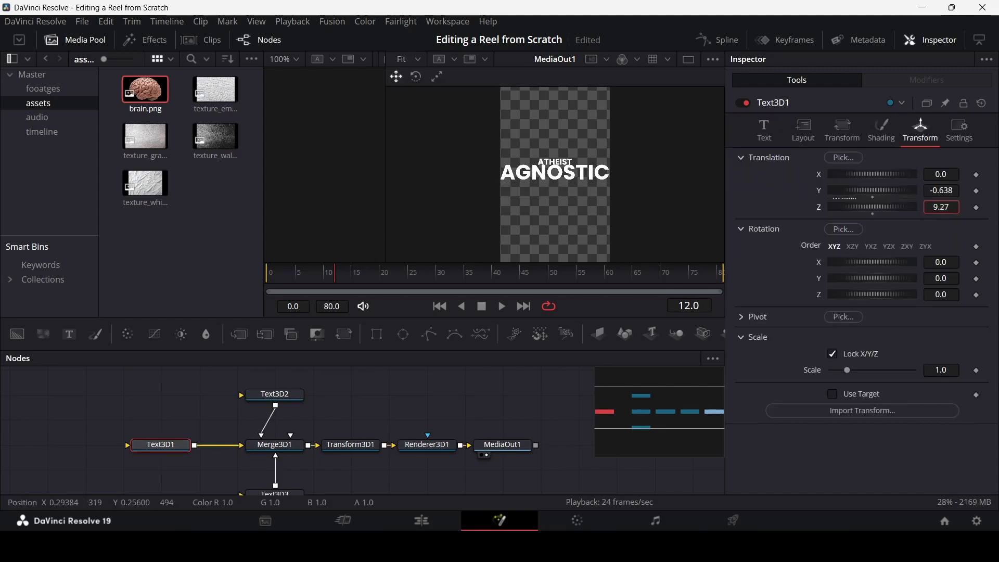
pyautogui.moveTo(940, 207); pyautogui.dragTo(938, 207)
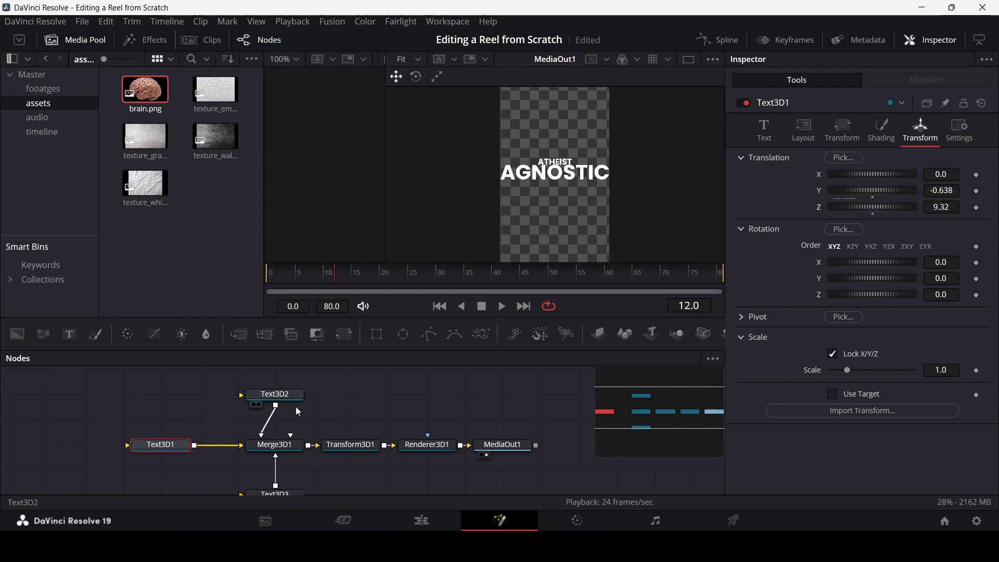
pyautogui.click(281, 396)
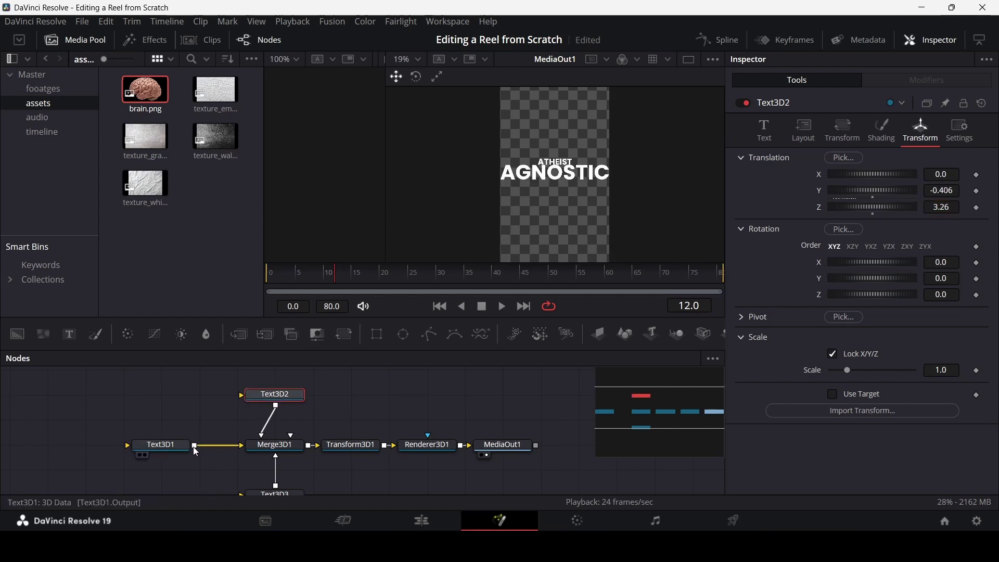
pyautogui.moveTo(941, 207); pyautogui.dragTo(909, 207)
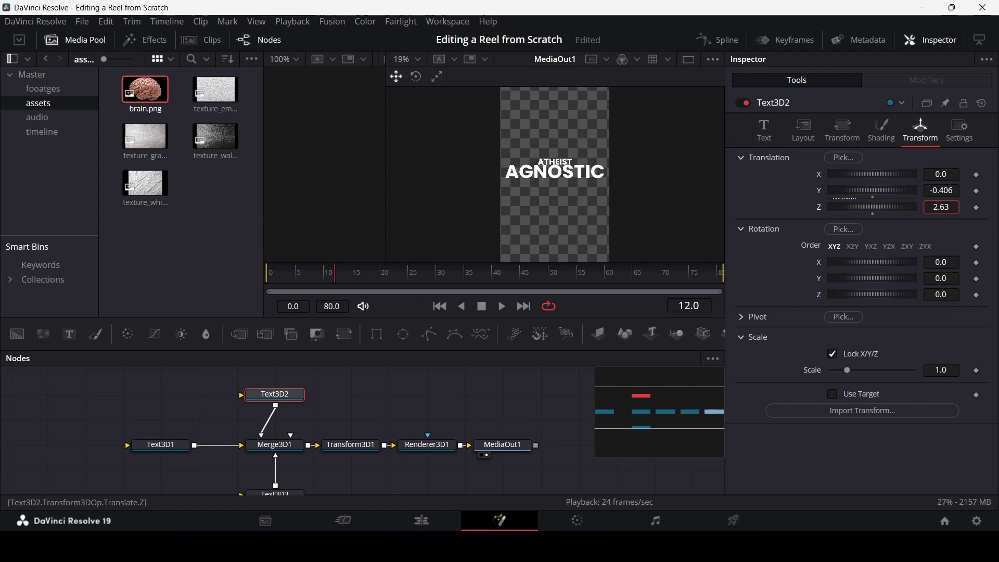
# Step: Push Transform3D1 further back along Z until all three words fit within the vertical frame
pyautogui.click(401, 397)
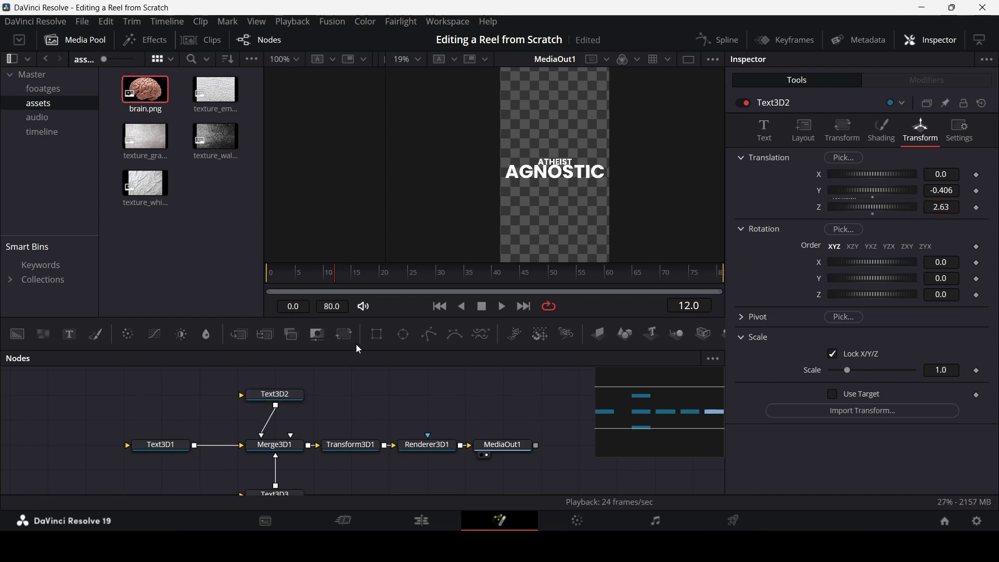
pyautogui.click(367, 454)
pyautogui.moveTo(942, 207); pyautogui.dragTo(900, 207)
# Step: Play back the 3D text composition over the footage on the edit timeline
pyautogui.click(446, 522)
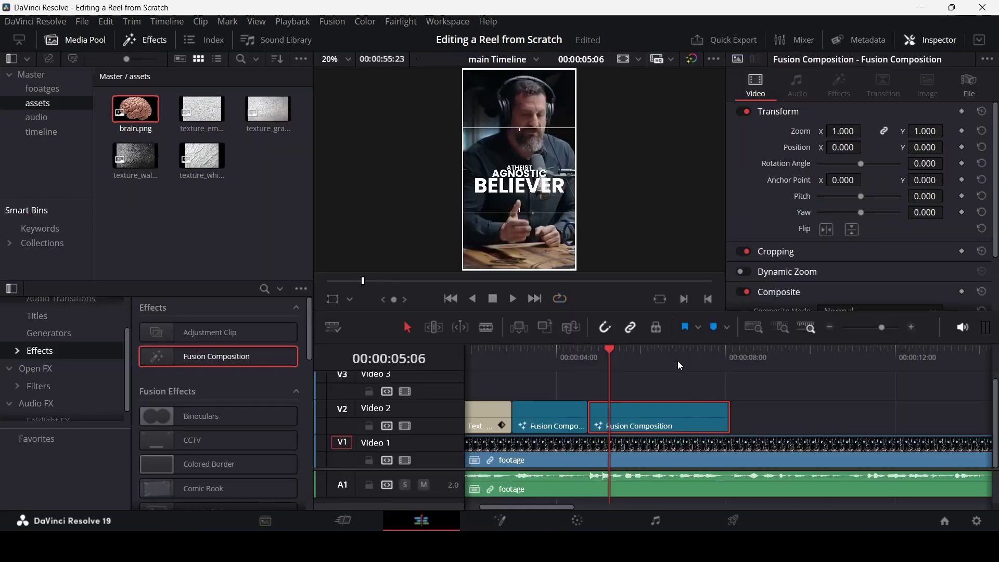
pyautogui.click(585, 364)
pyautogui.press('space')
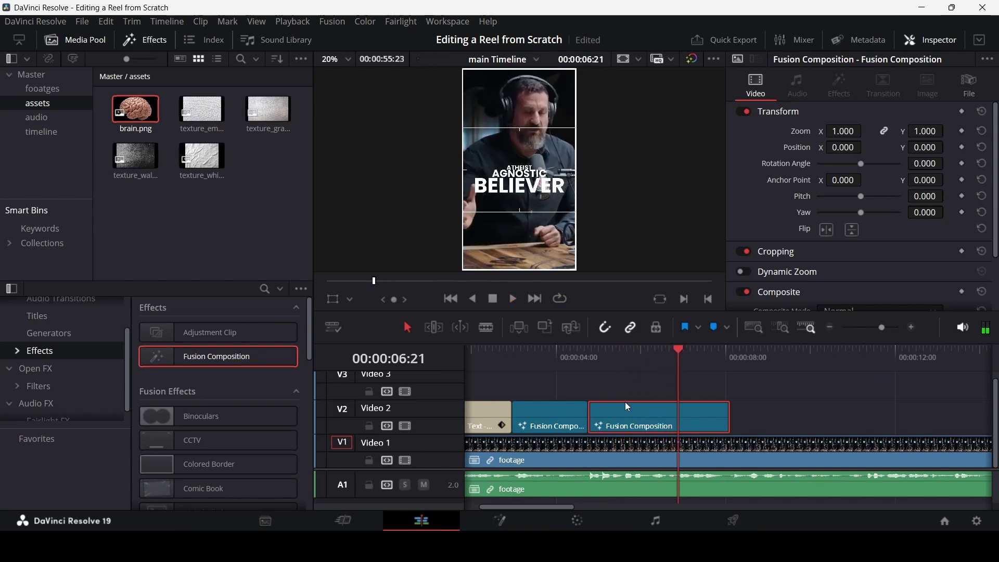
# Step: Move the text composition up to Video 3 and add a new Fusion Composition beneath it on Video 2, trimmed to the same end
pyautogui.moveTo(626, 403); pyautogui.dragTo(645, 392)
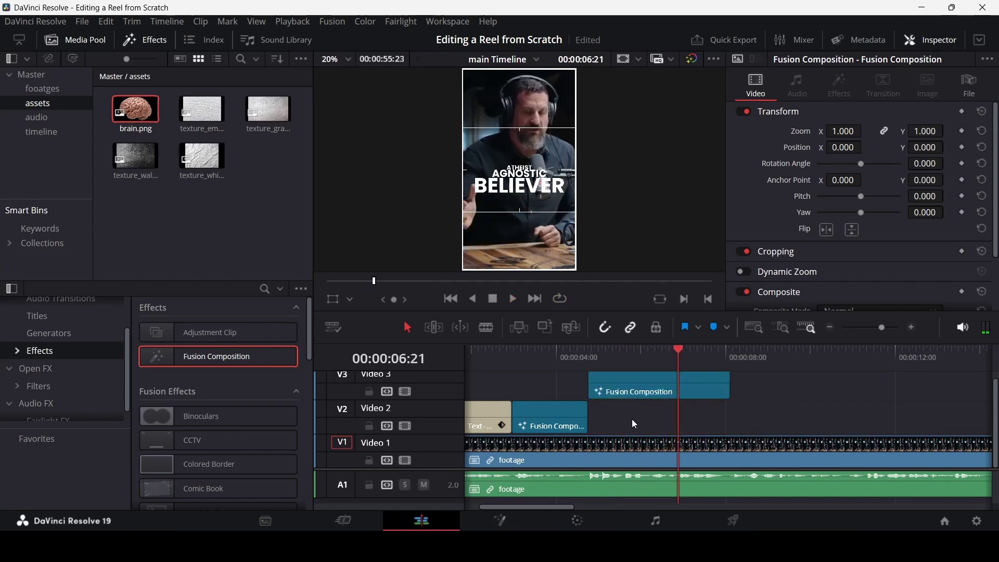
pyautogui.click(549, 357)
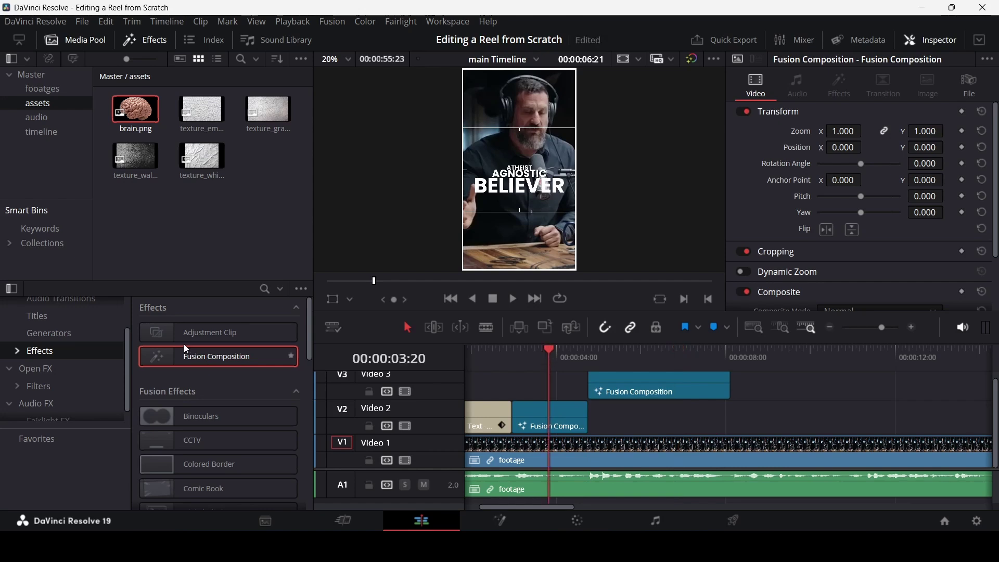
pyautogui.moveTo(185, 356); pyautogui.dragTo(637, 427)
pyautogui.moveTo(799, 417); pyautogui.dragTo(729, 416)
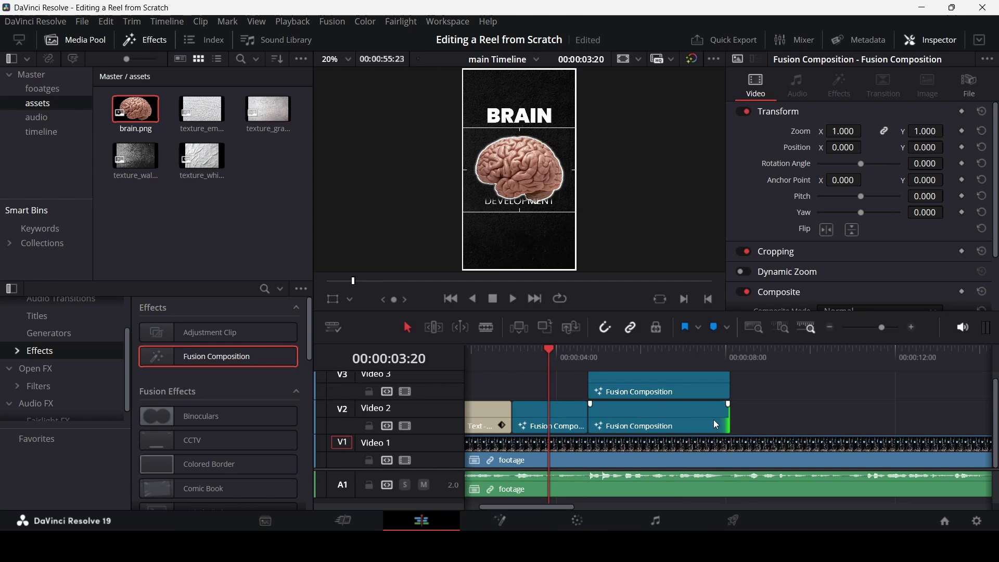
# Step: Open the brain composition in Fusion and select its MediaIn1, Background1 and MultiMerge1 nodes together
pyautogui.rightClick(566, 411)
pyautogui.click(611, 328)
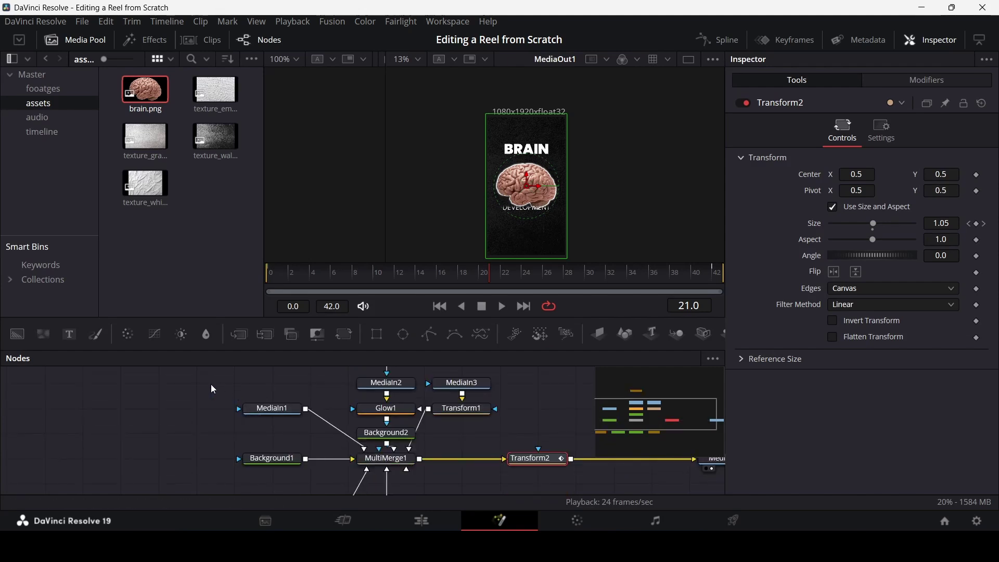
pyautogui.moveTo(211, 383); pyautogui.dragTo(333, 466)
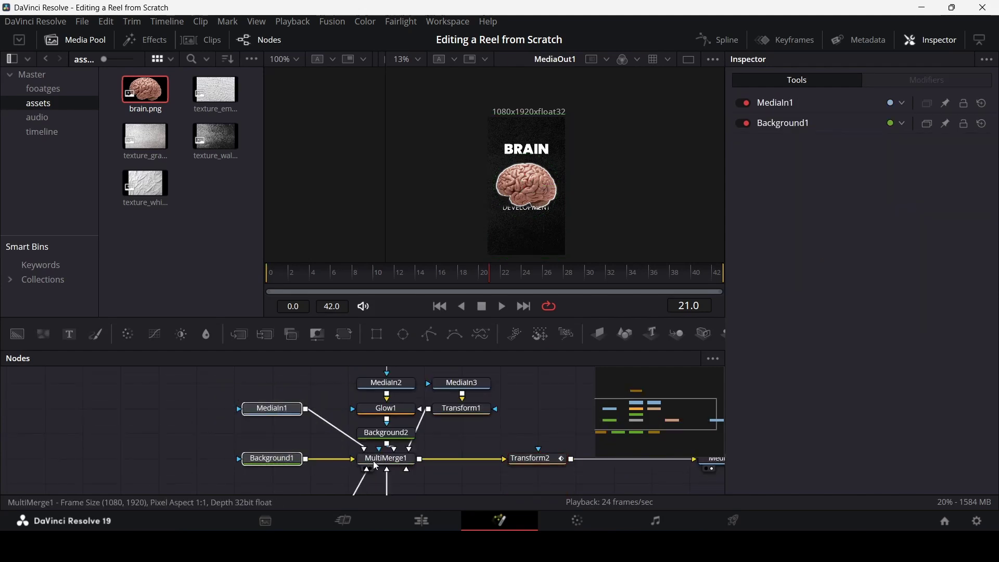
pyautogui.keyDown('ctrl'); pyautogui.click(378, 461); pyautogui.keyUp('ctrl')
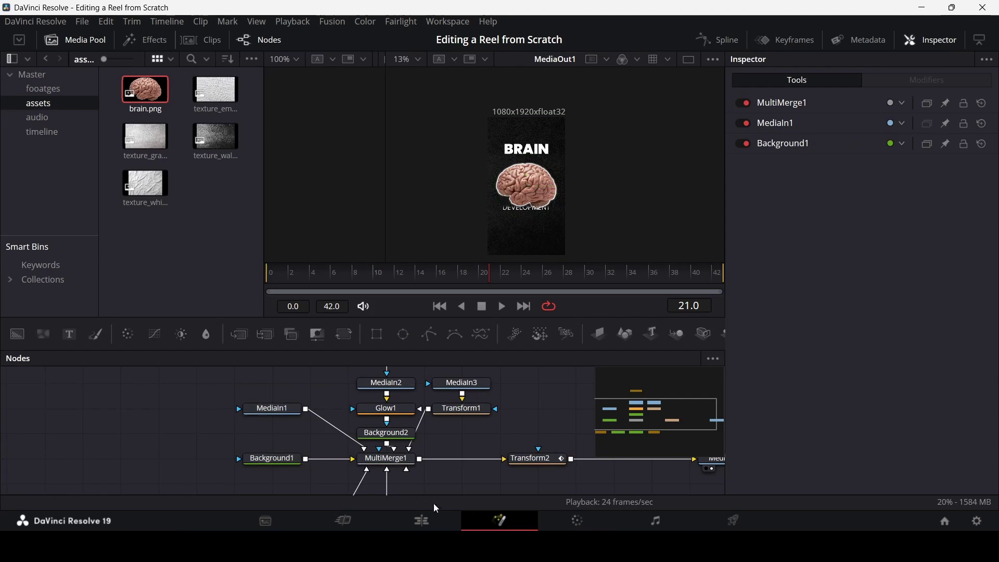
# Step: Paste the copied textured background nodes into the new Fusion Composition on Video 2 and connect MultiMerge1 to MediaOut1
pyautogui.click(422, 521)
pyautogui.rightClick(648, 413)
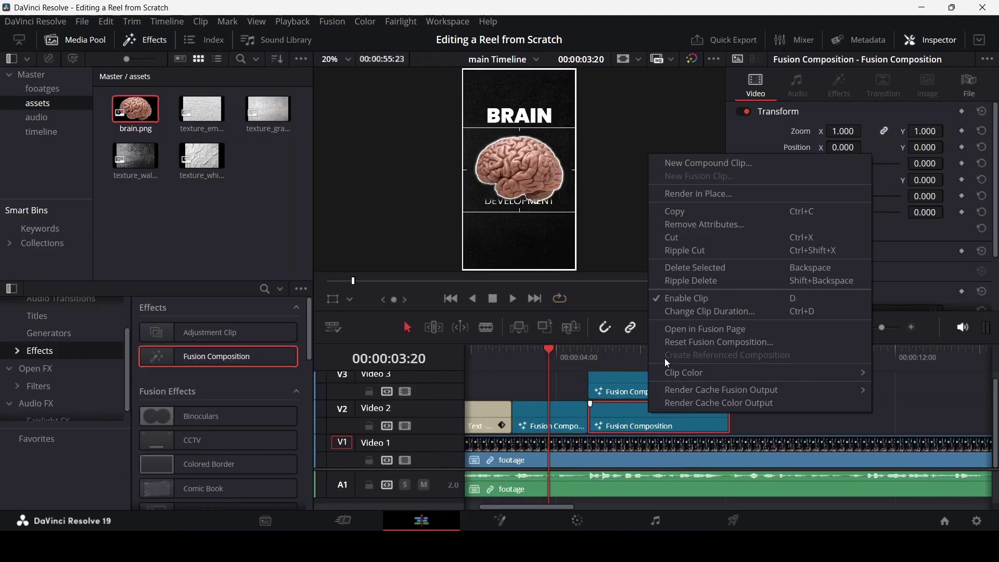
pyautogui.click(698, 325)
pyautogui.hotkey('ctrl', 'v')
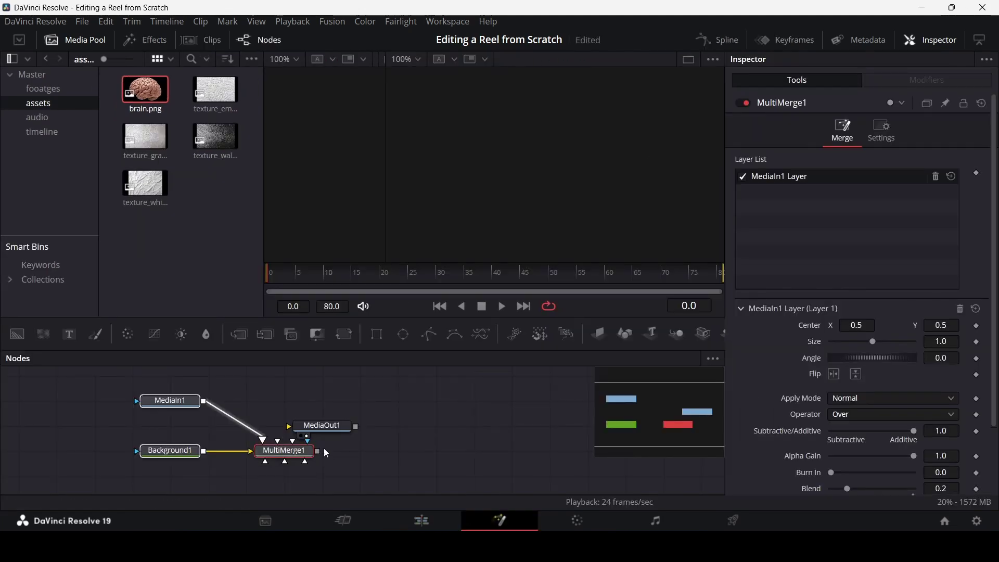
pyautogui.moveTo(320, 457); pyautogui.dragTo(444, 454)
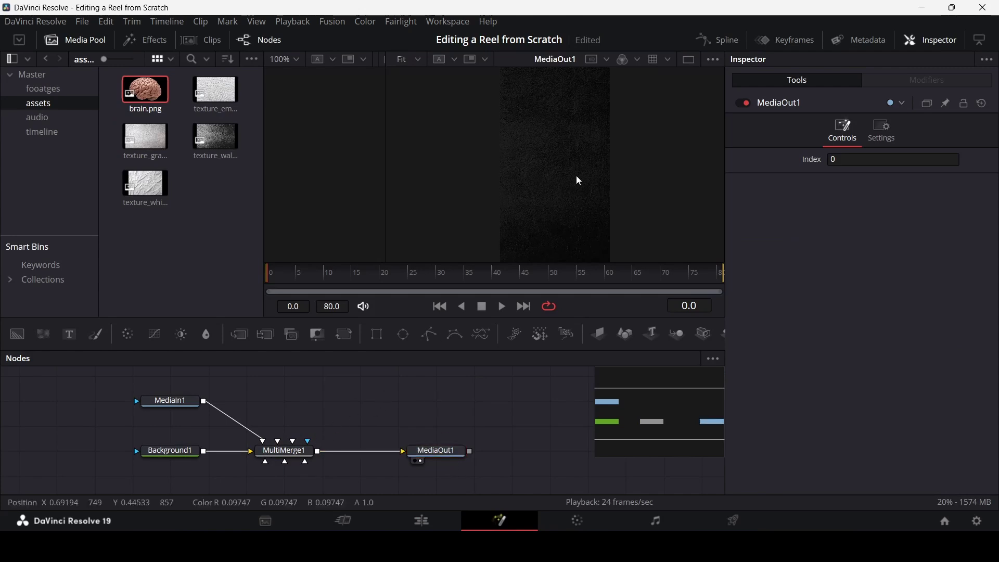
# Step: Open the text composition on Video 3 in Fusion and keyframe Transform3D1's Z translation at -14.1 on frame 60
pyautogui.click(449, 515)
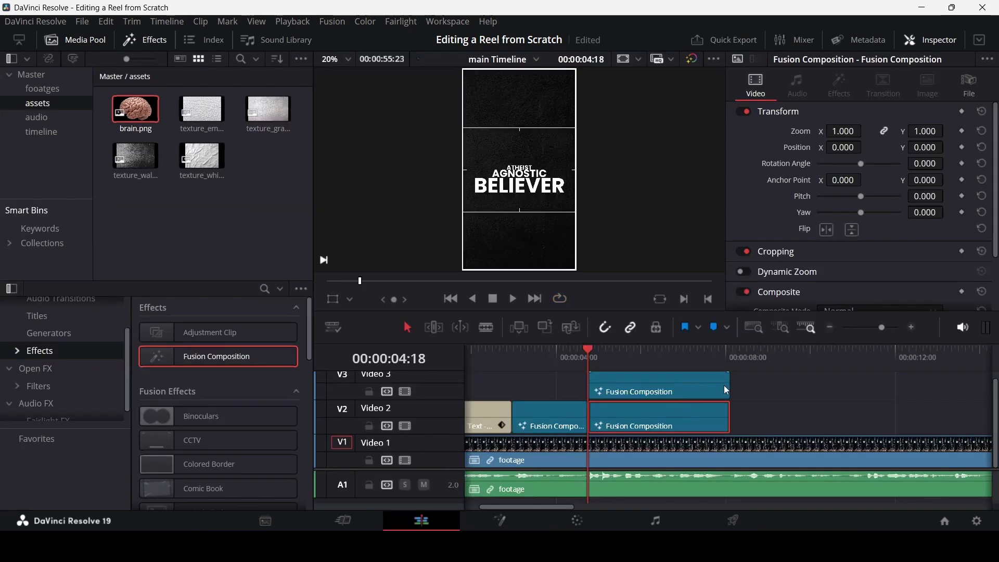
pyautogui.rightClick(589, 386)
pyautogui.click(644, 299)
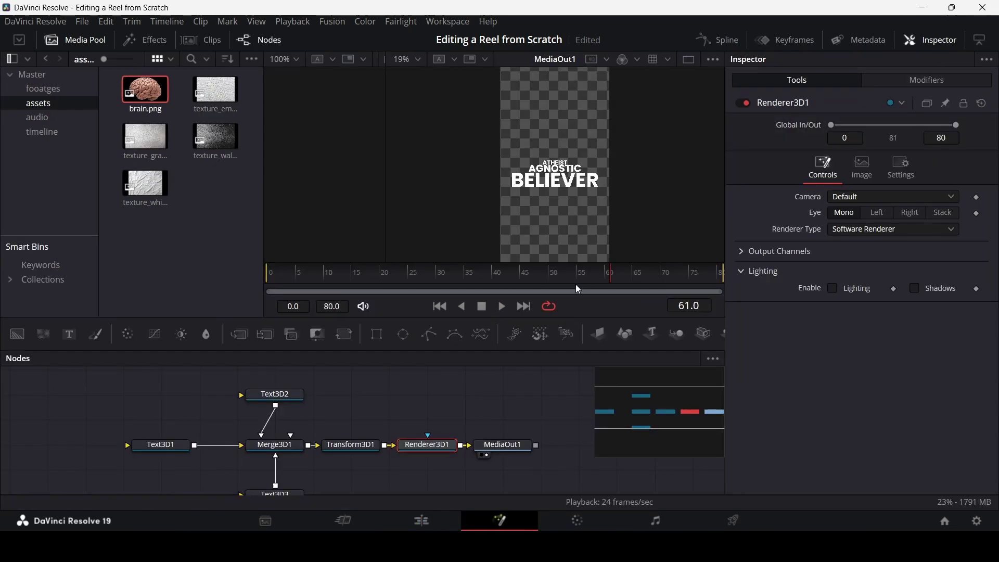
pyautogui.click(607, 279)
pyautogui.click(366, 445)
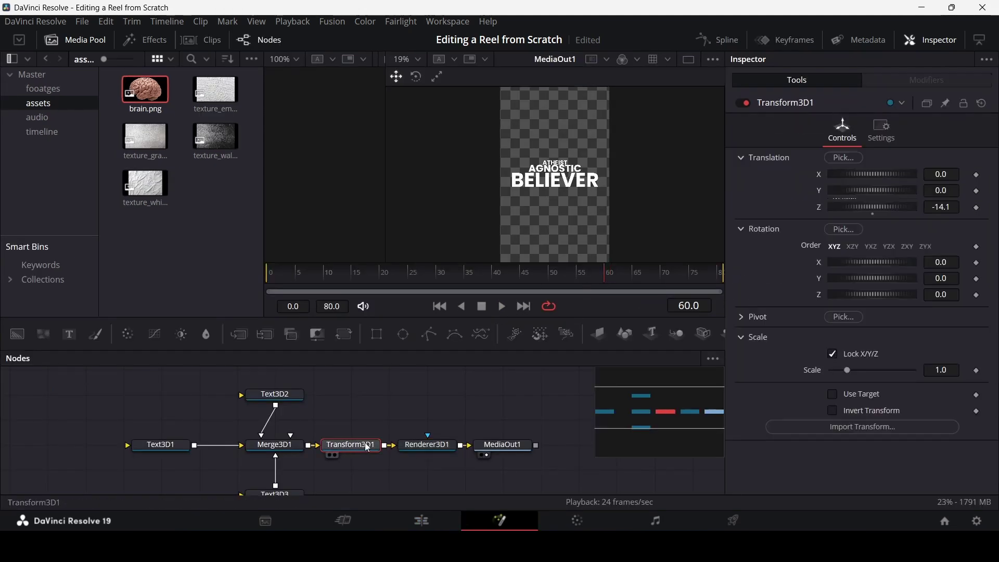
pyautogui.click(977, 208)
# Step: Play the timeline to time the second word, and keyframe Transform3D1's Z translation at -7.64 on frame 40 to frame ATHEIST and AGNOSTIC
pyautogui.click(422, 520)
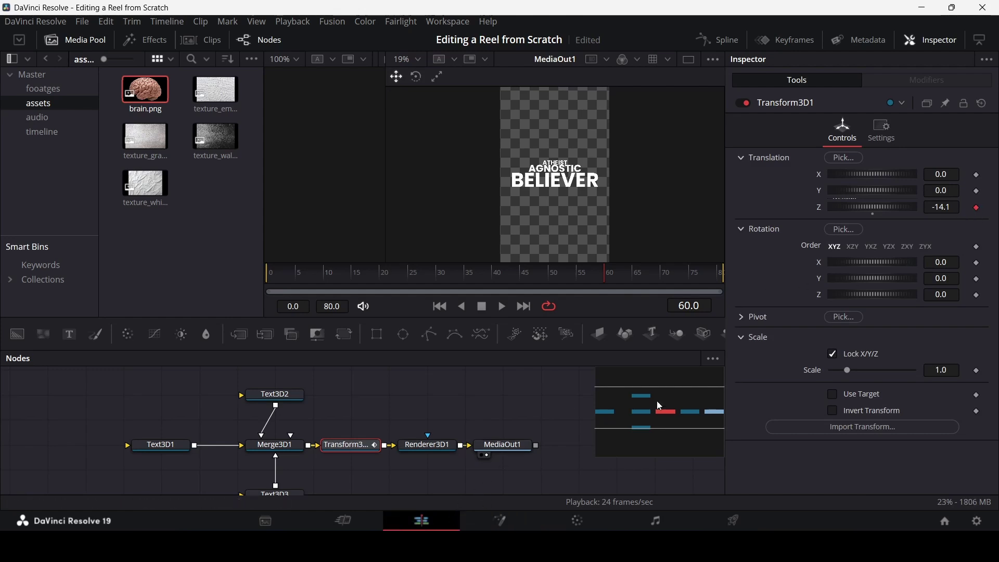
pyautogui.click(531, 351)
pyautogui.press('space')
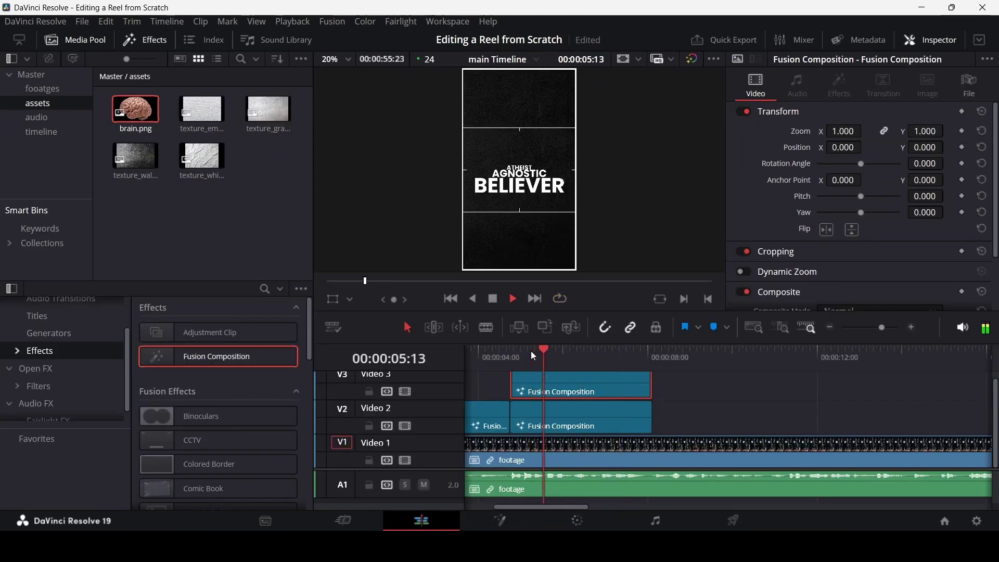
pyautogui.press('space')
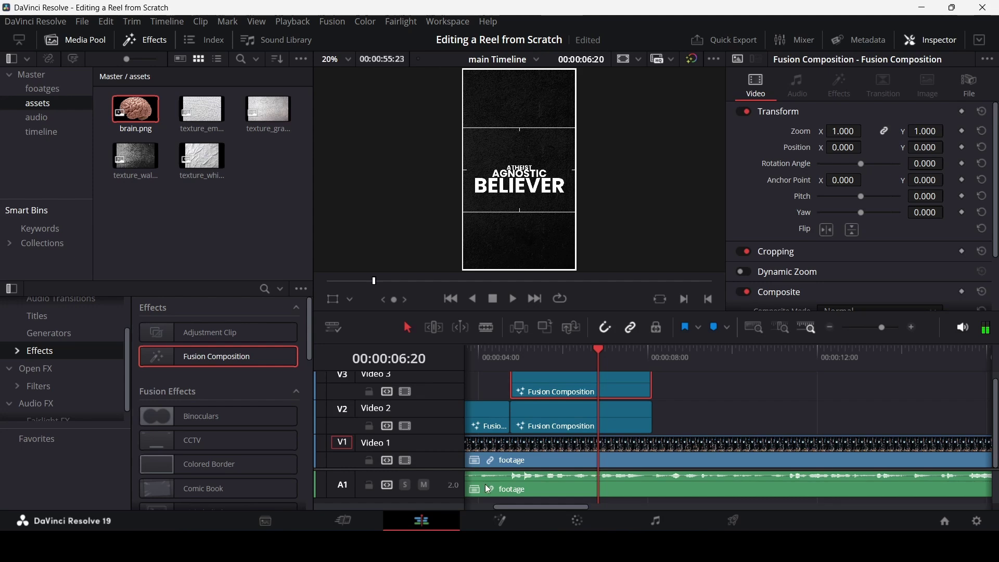
pyautogui.moveTo(590, 359); pyautogui.dragTo(583, 360)
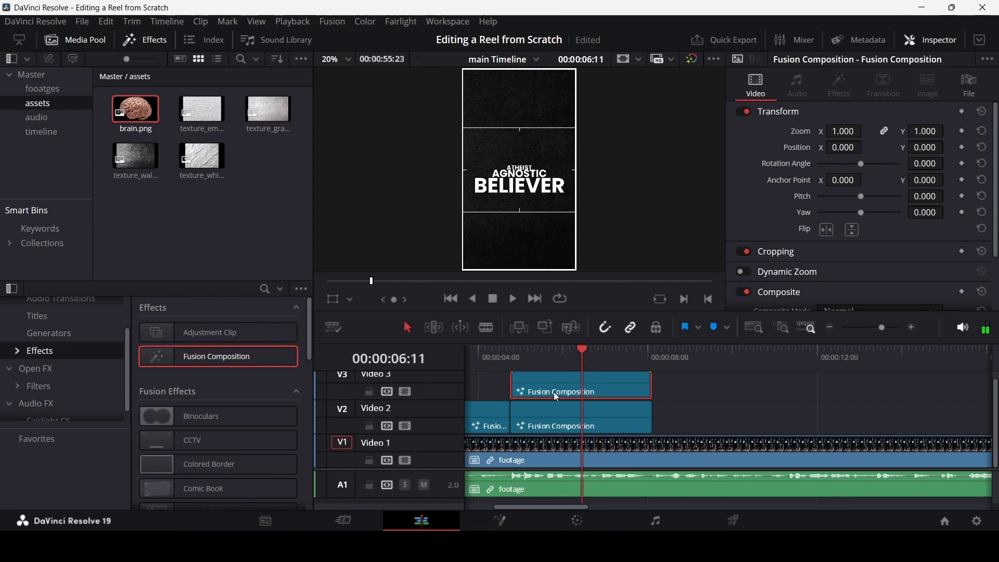
pyautogui.click(499, 521)
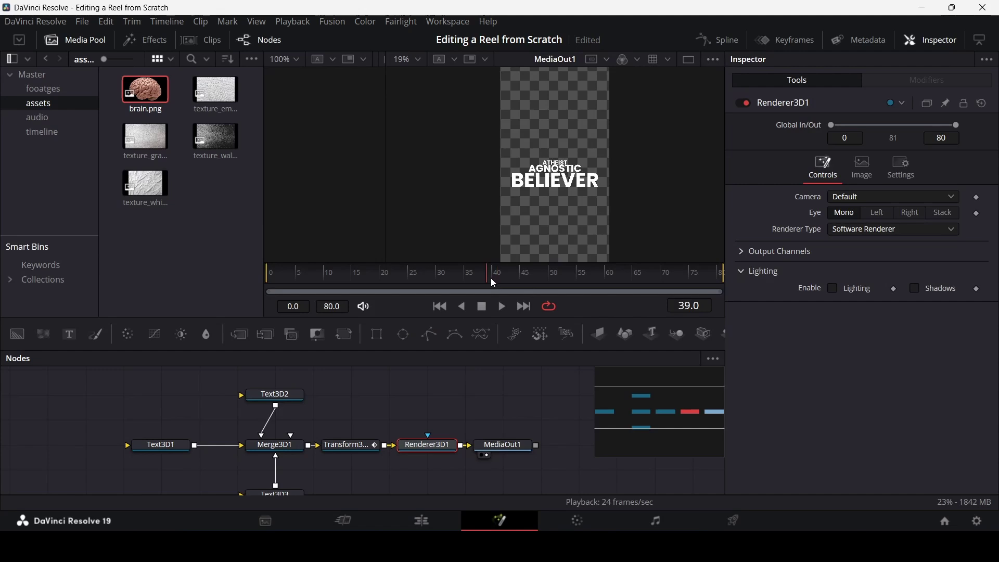
pyautogui.click(352, 446)
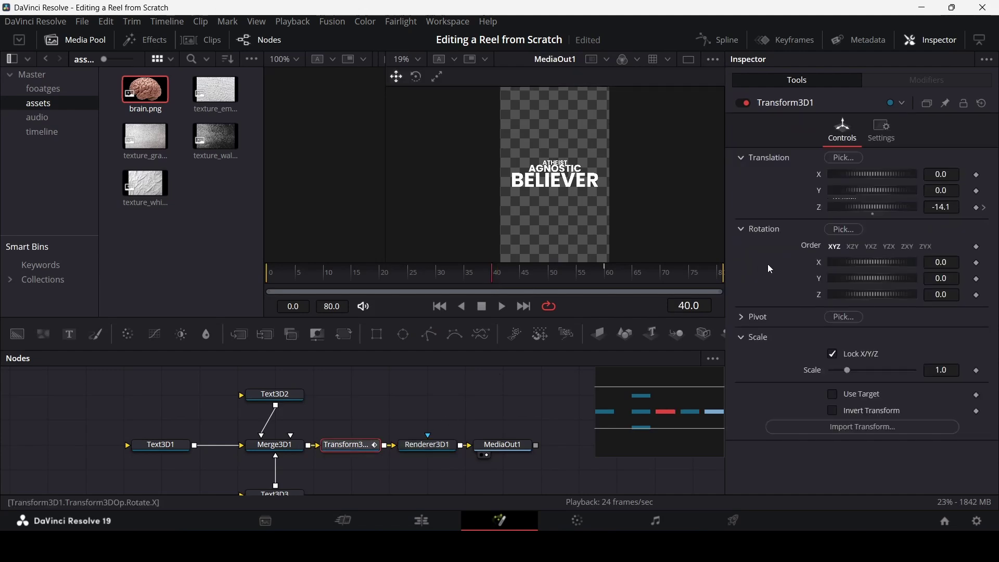
pyautogui.moveTo(944, 205); pyautogui.dragTo(968, 205)
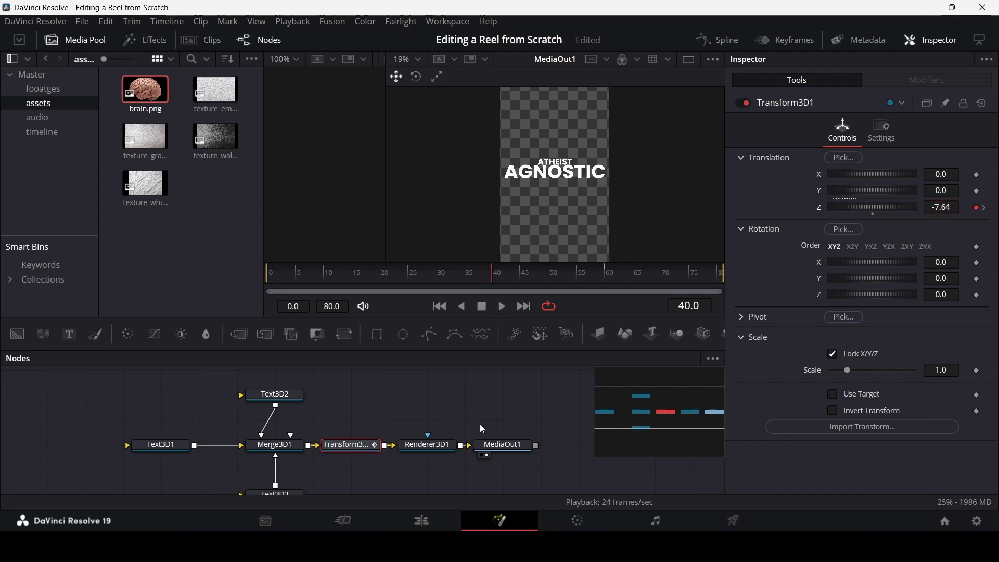
# Step: Play the clip's start to time the first word, and keyframe Transform3D1's Z translation at 0.33 on frame 20 to frame only ATHEIST
pyautogui.click(422, 521)
pyautogui.moveTo(527, 347); pyautogui.dragTo(516, 348)
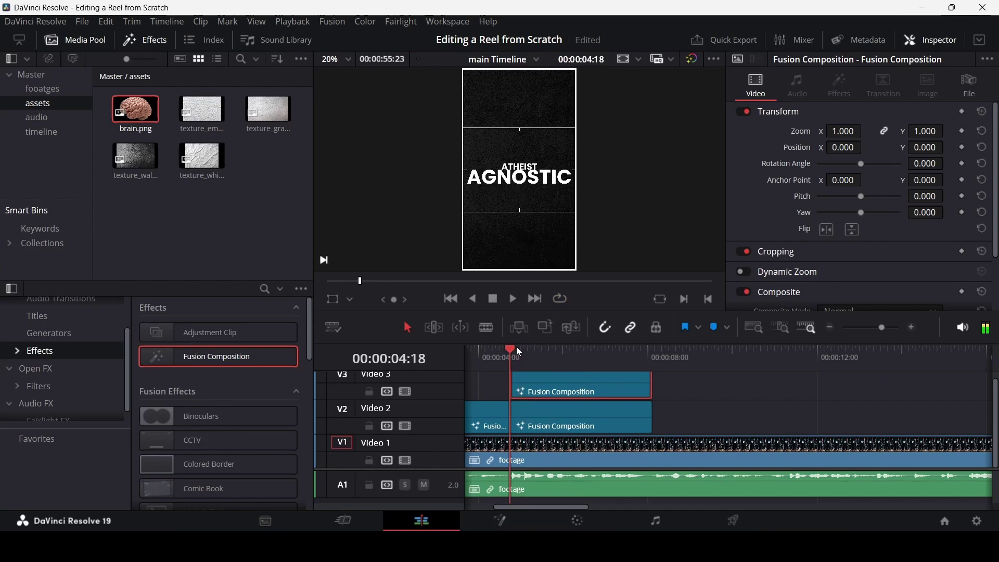
pyautogui.press('space')
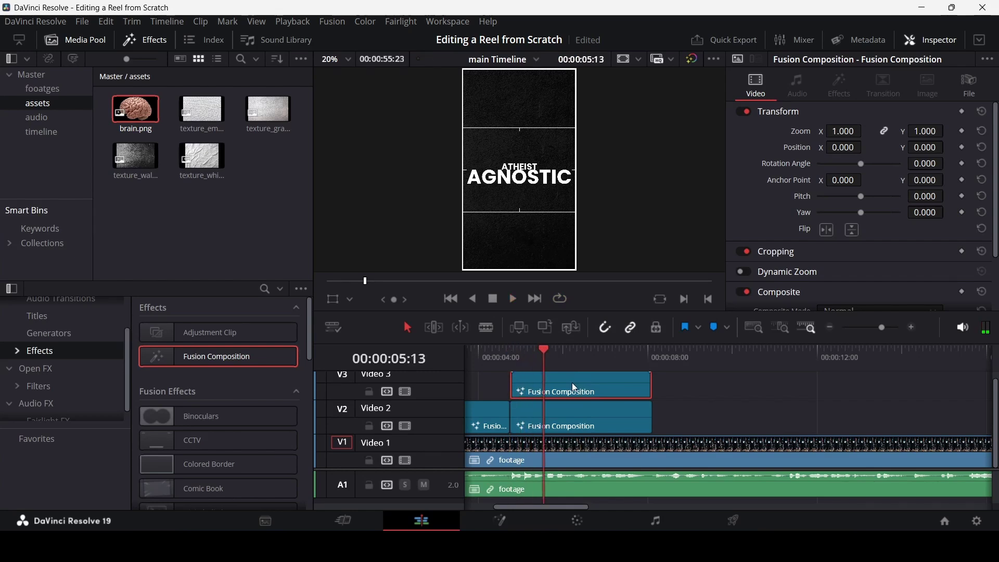
pyautogui.click(500, 520)
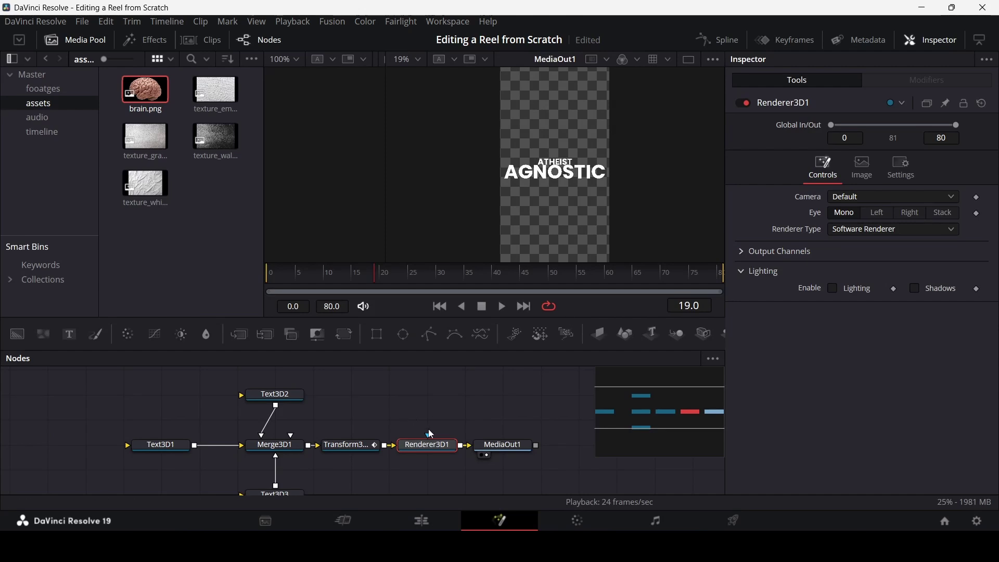
pyautogui.click(366, 446)
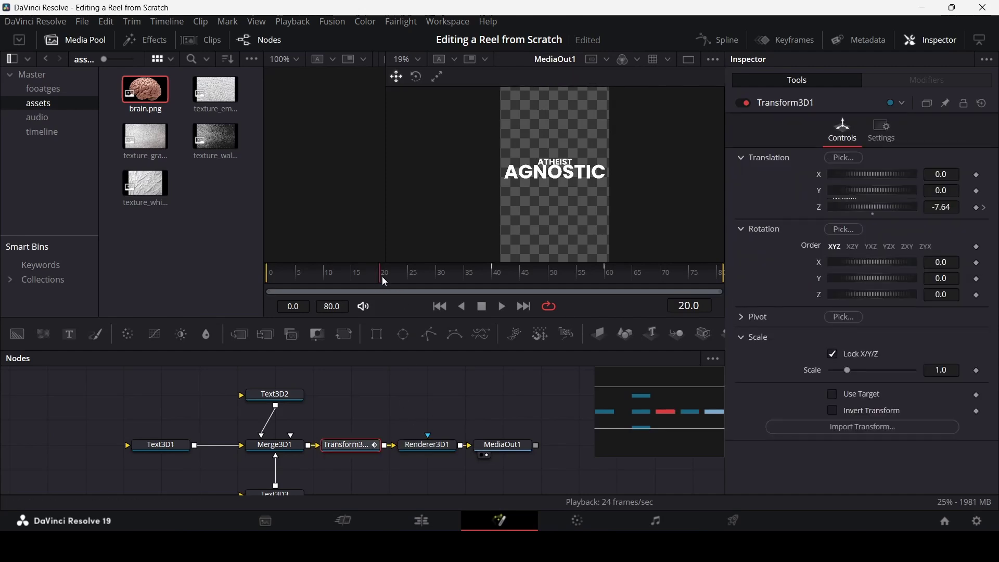
pyautogui.moveTo(940, 207); pyautogui.dragTo(965, 207)
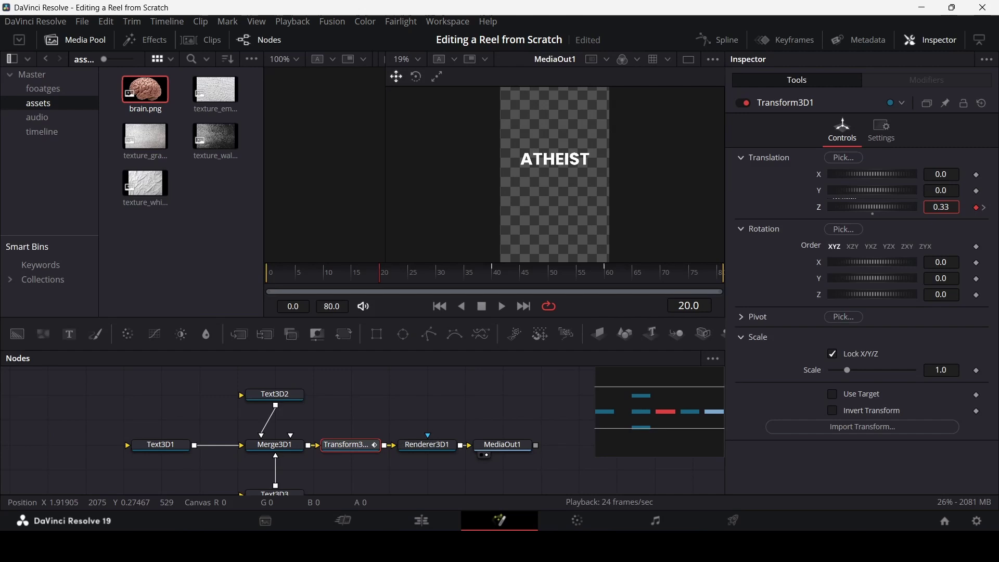
pyautogui.click(470, 378)
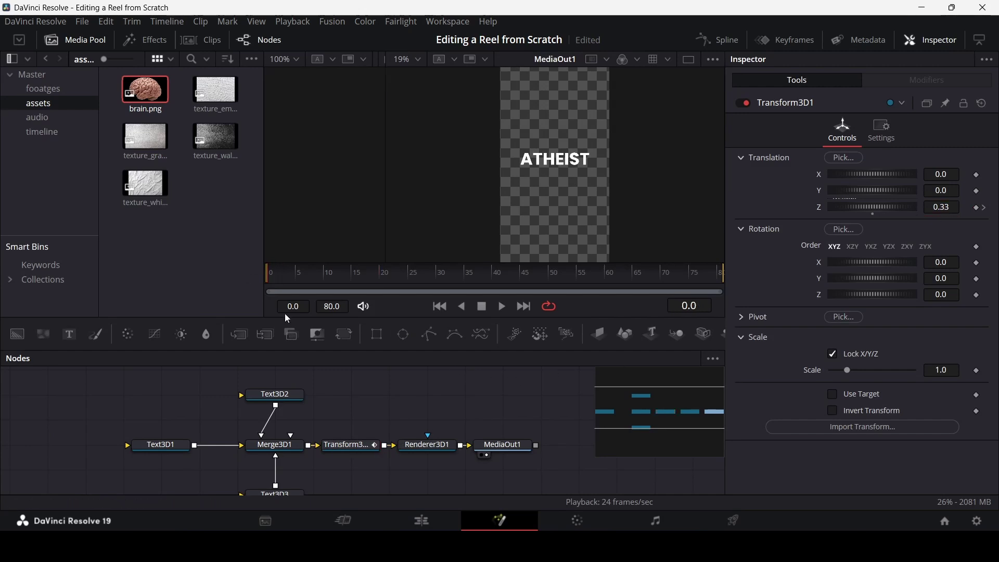
# Step: Play back the ATHEIST, AGNOSTIC, BELIEVER text composition in the edit timeline to review its timing
pyautogui.click(437, 520)
pyautogui.moveTo(510, 356); pyautogui.dragTo(531, 357)
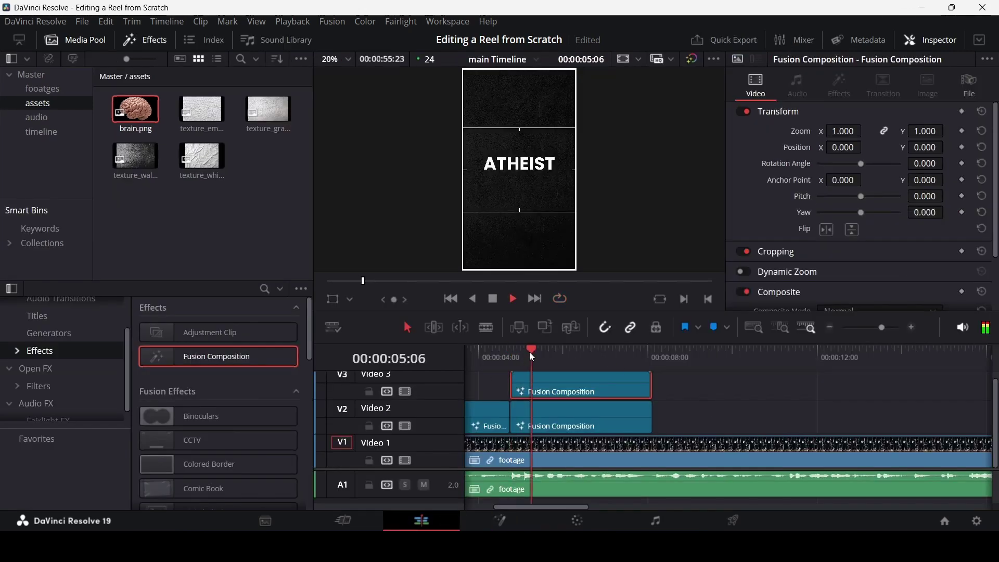
pyautogui.press('space')
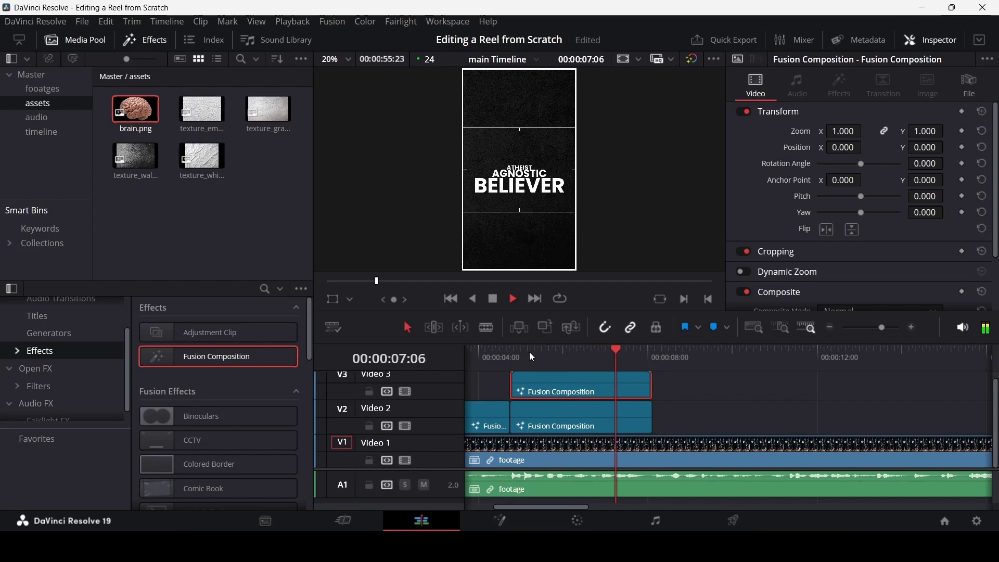
pyautogui.press('space')
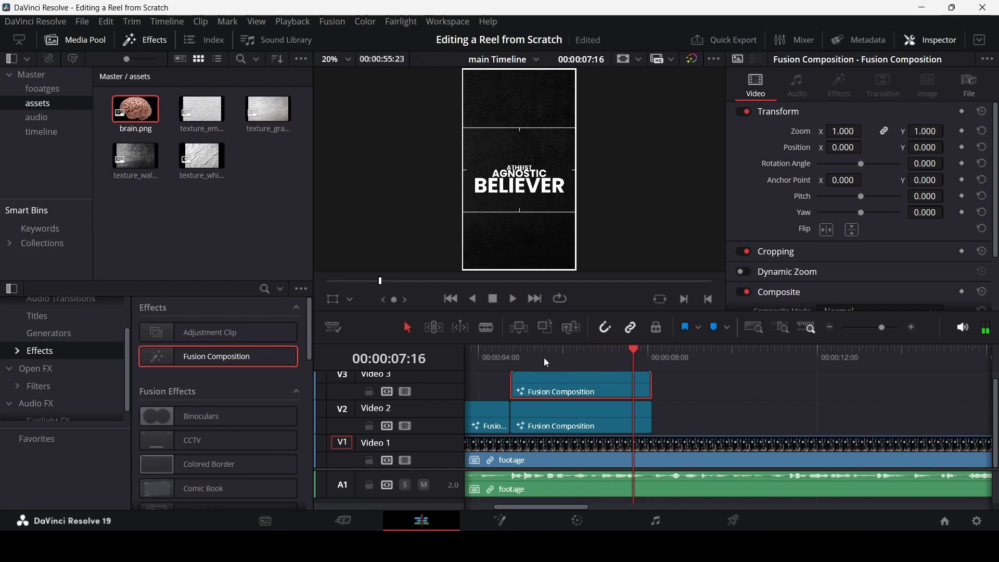
pyautogui.hscroll(-2, 600, 382)
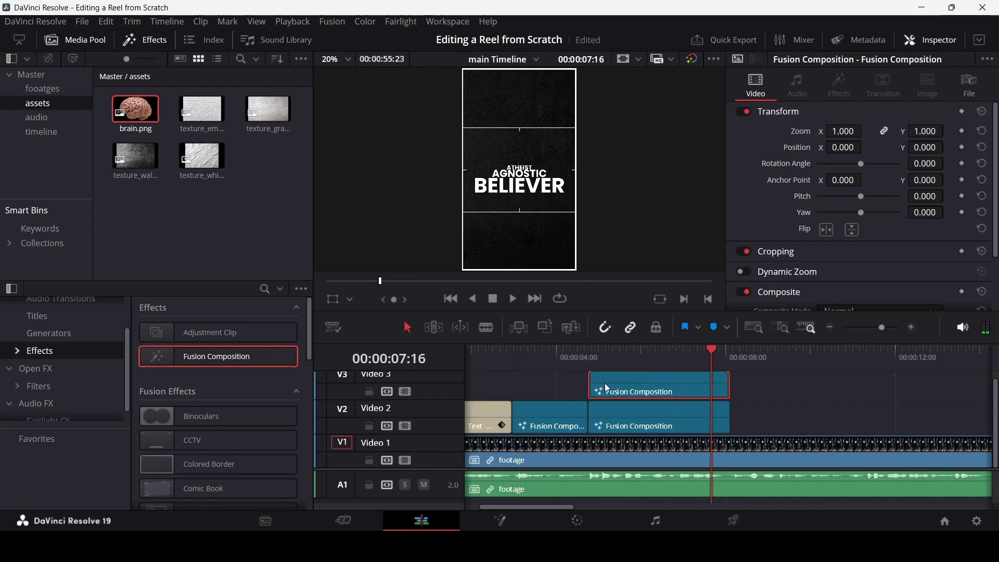
pyautogui.moveTo(607, 352)
pyautogui.mouseDown()
pyautogui.moveTo(595, 353)
pyautogui.moveTo(607, 354)
pyautogui.mouseUp()
pyautogui.press('space')
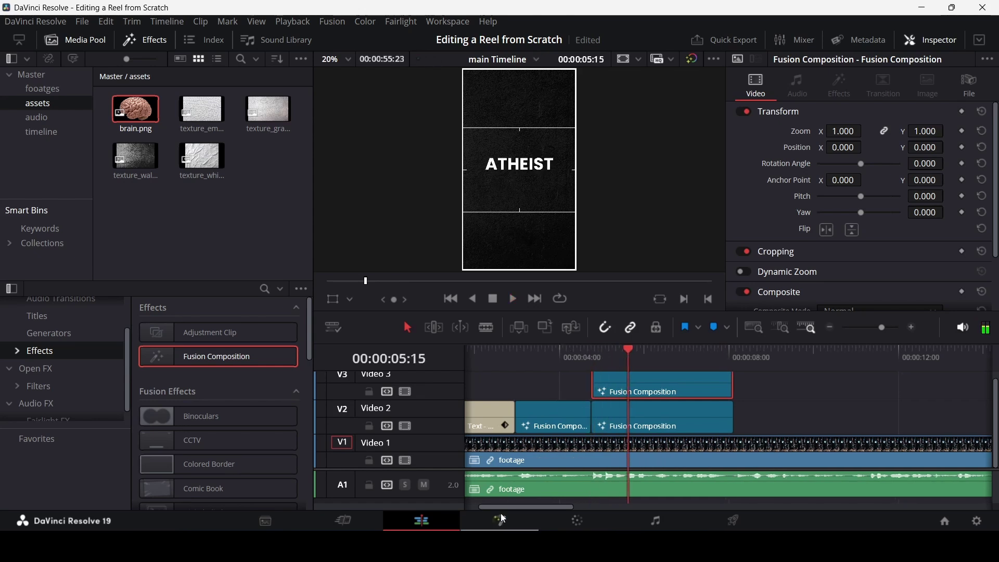
# Step: Open the text composition in Fusion, keyframe the ATHEIST text's opacity at frame 20, and set it to 0 at frame 15
pyautogui.click(500, 520)
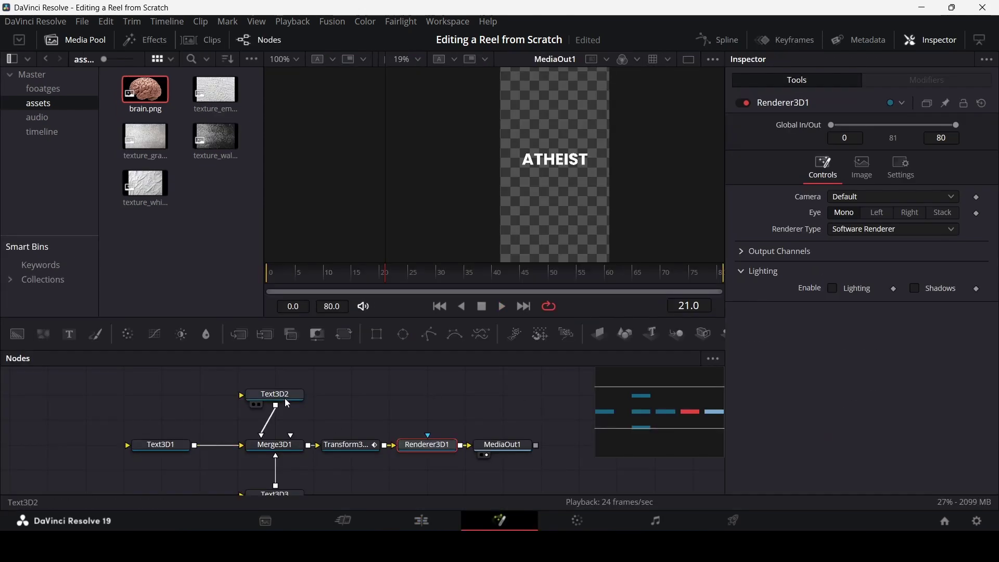
pyautogui.scroll(-2, 351, 426)
pyautogui.click(292, 458)
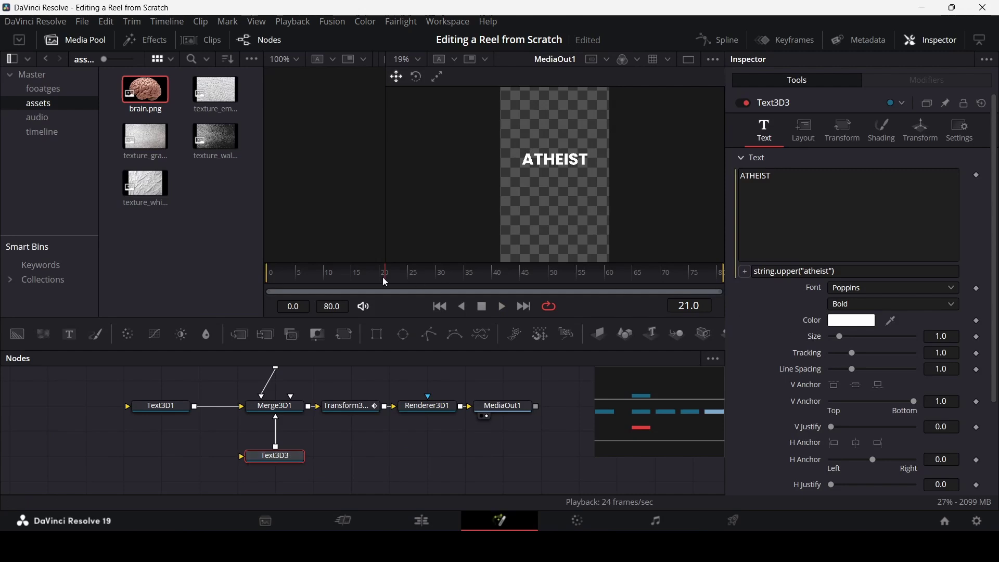
pyautogui.moveTo(380, 277); pyautogui.dragTo(382, 278)
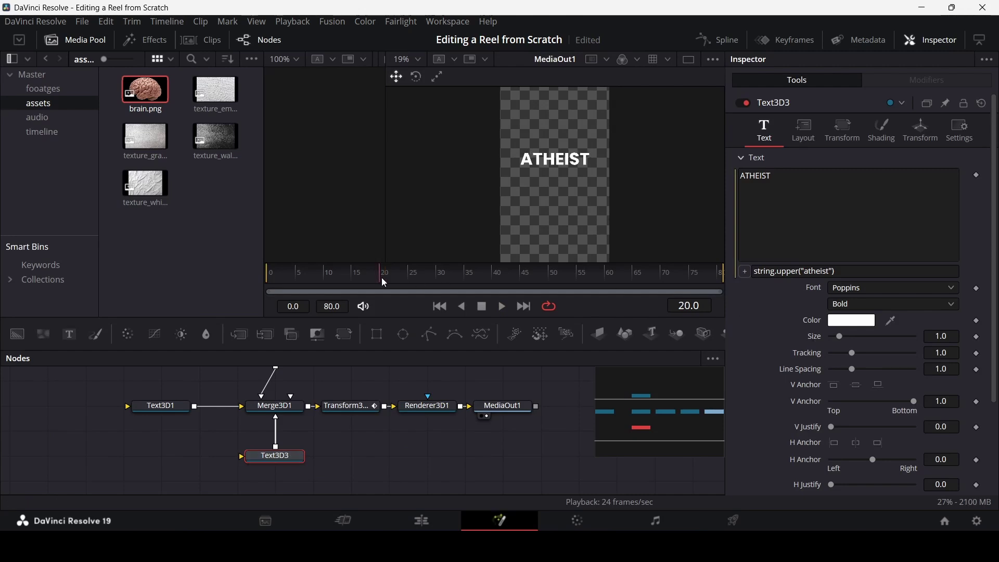
pyautogui.click(881, 130)
pyautogui.click(977, 175)
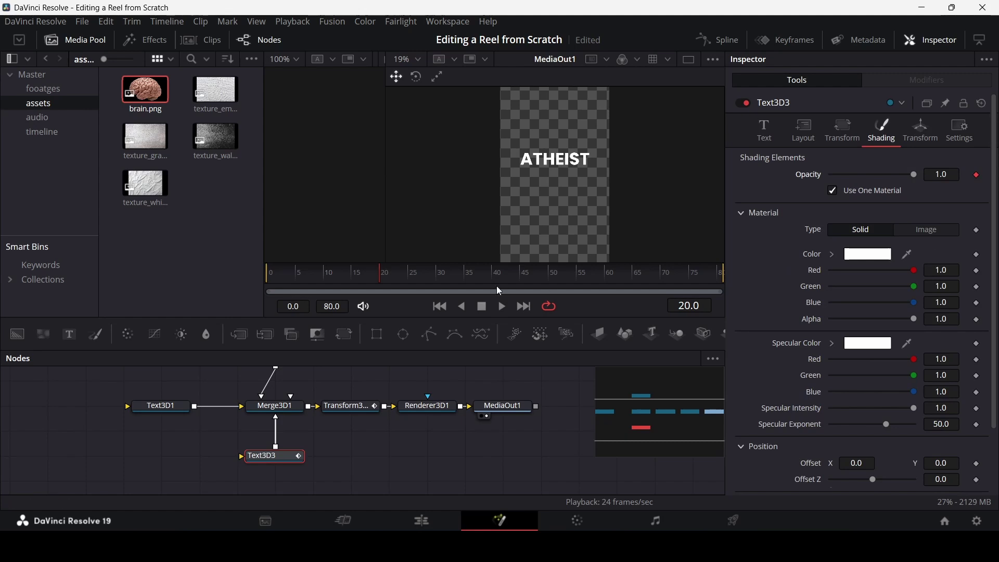
pyautogui.moveTo(414, 276); pyautogui.dragTo(357, 282)
pyautogui.moveTo(913, 175); pyautogui.dragTo(778, 191)
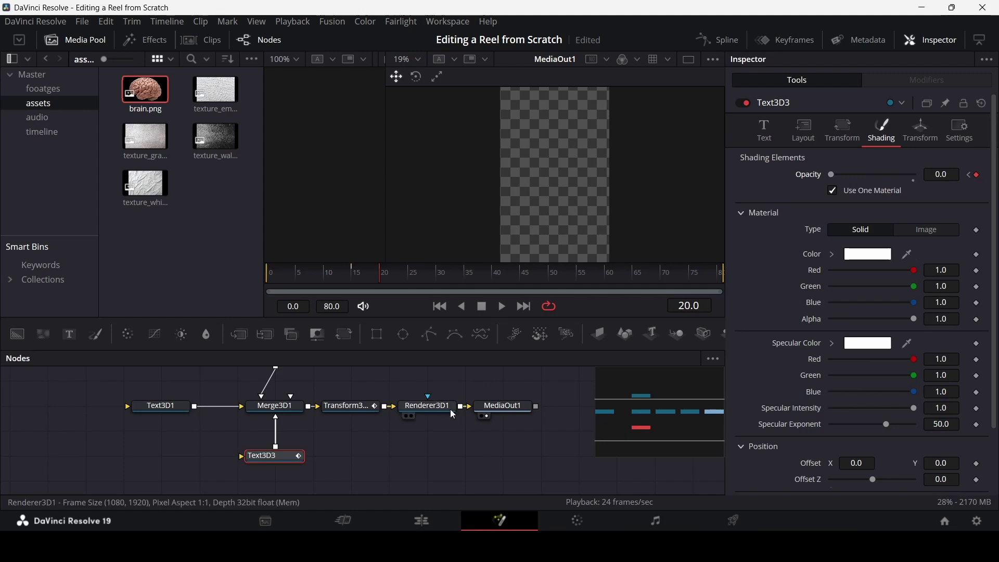
pyautogui.click(493, 454)
# Step: Return to the edit timeline and play the text composition to check the ATHEIST fade-in
pyautogui.click(421, 521)
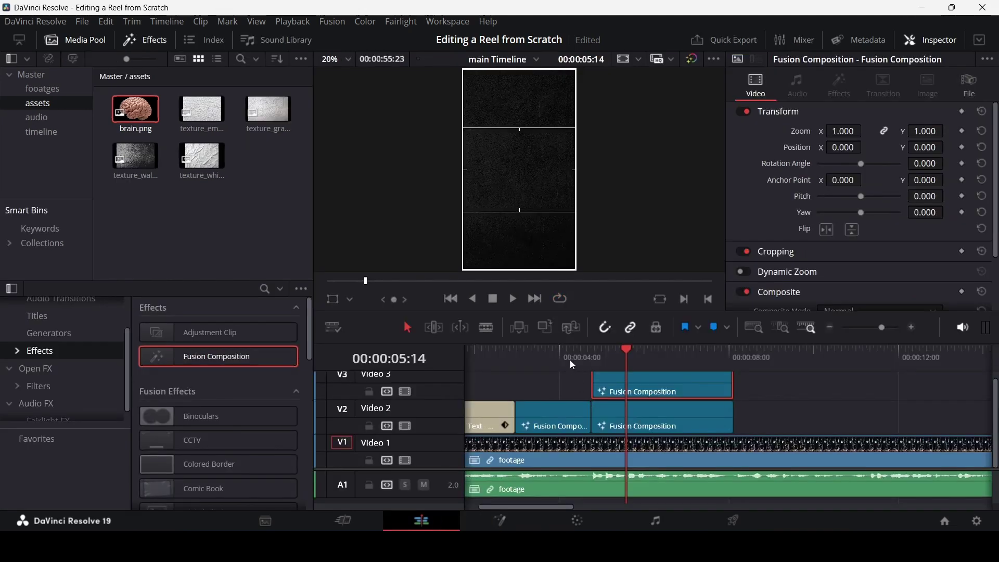
pyautogui.press('space')
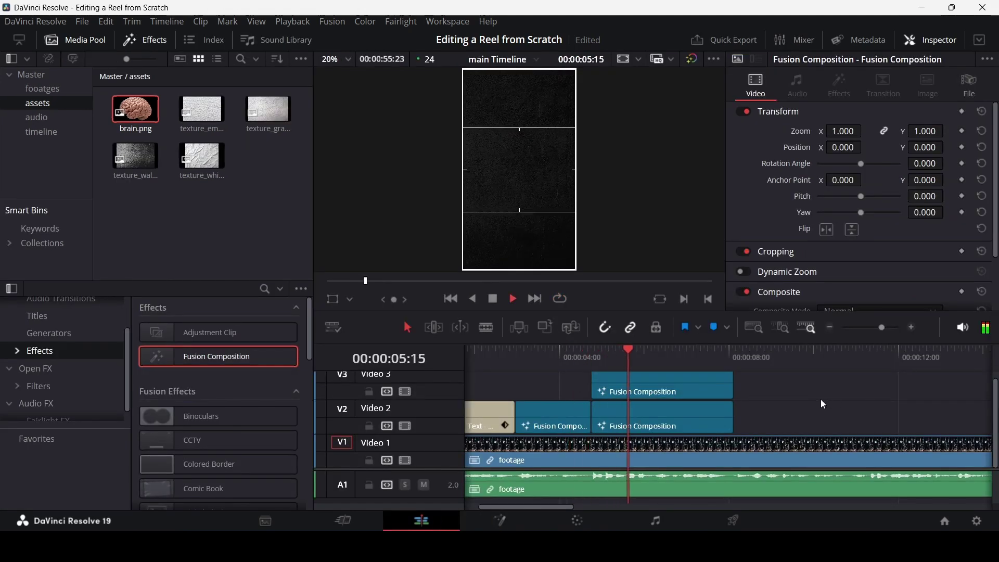
pyautogui.press('space')
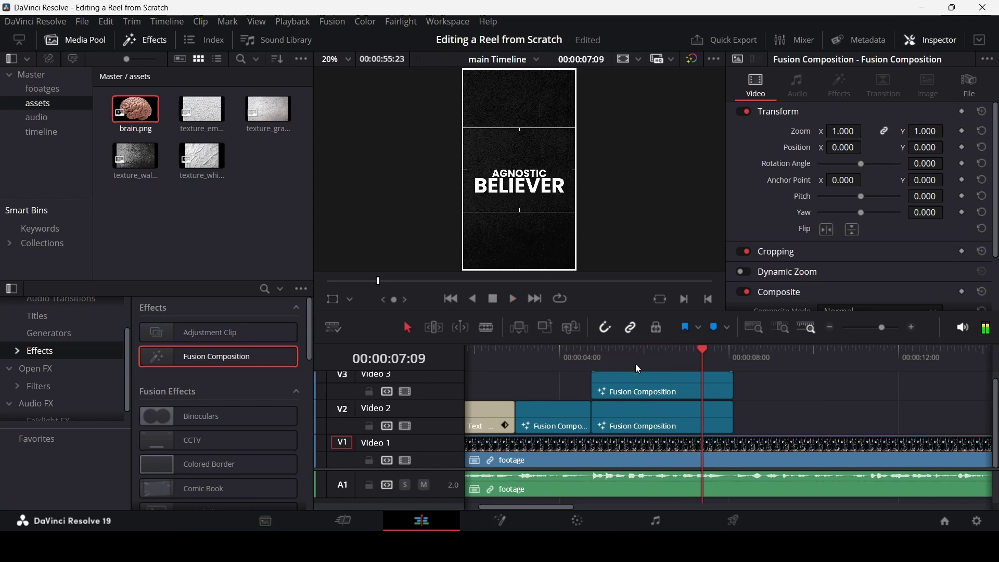
pyautogui.click(629, 359)
# Step: Reopen the composition in Fusion and set the ATHEIST text's opacity to 1.0 at frame 20
pyautogui.click(500, 520)
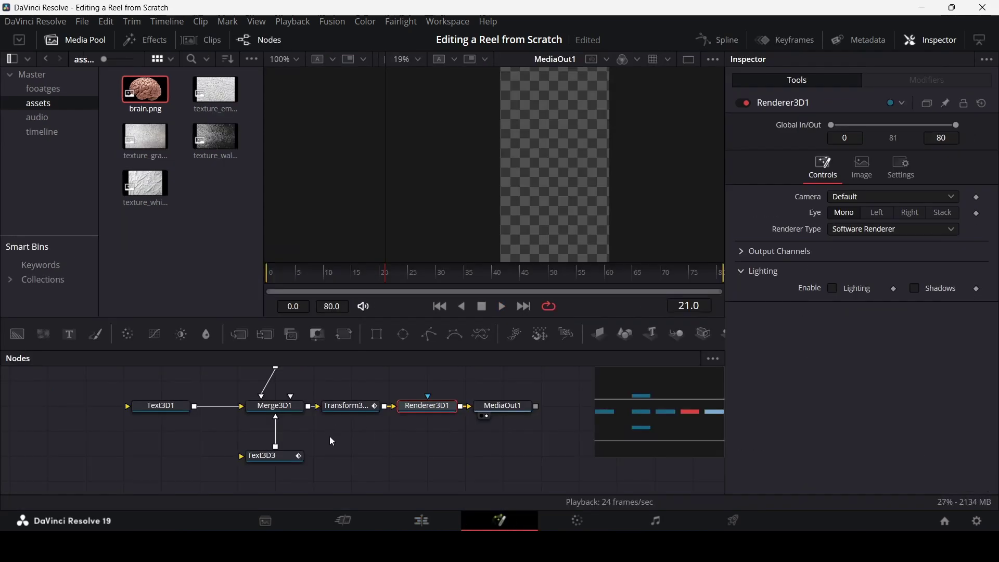
pyautogui.click(290, 460)
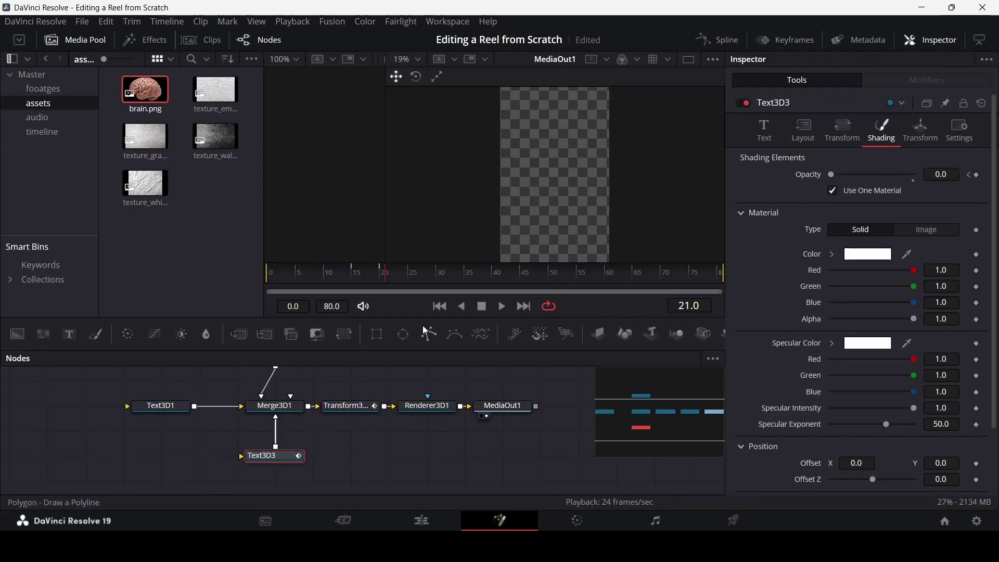
pyautogui.press('Left')
pyautogui.moveTo(836, 177); pyautogui.dragTo(939, 174)
# Step: Play back the text composition in the edit timeline with the corrected ATHEIST opacity
pyautogui.click(450, 524)
pyautogui.click(541, 371)
pyautogui.press('space')
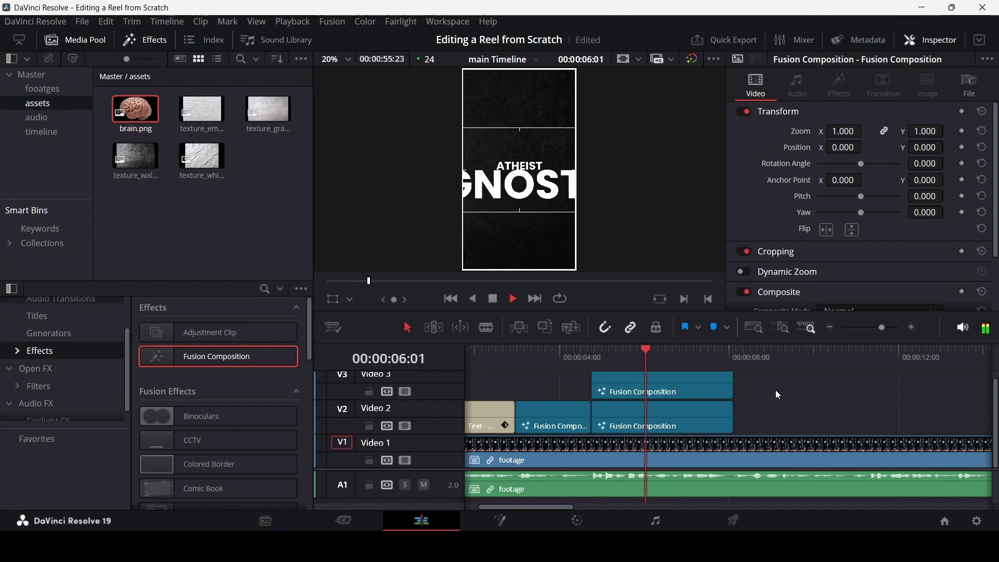
pyautogui.press('space')
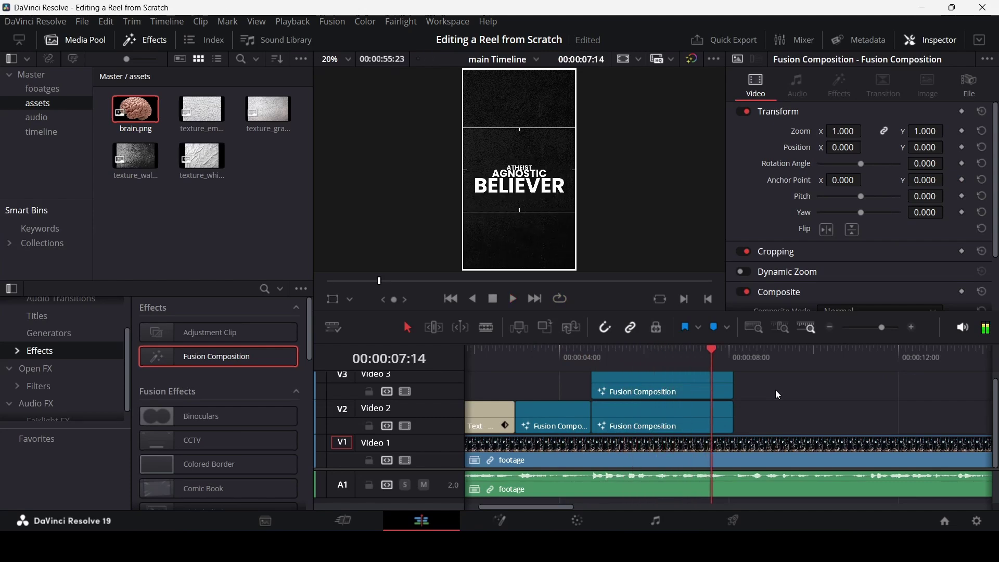
# Step: Open the Video 3 composition in Fusion and set Transform3D1's Z translation to 0 at frame 0
pyautogui.click(606, 350)
pyautogui.rightClick(641, 388)
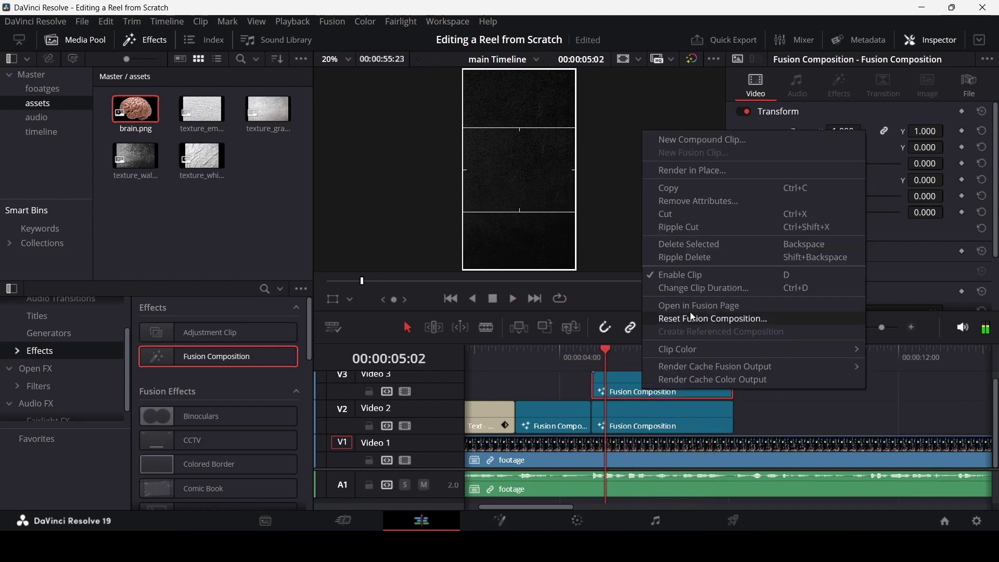
pyautogui.click(702, 307)
pyautogui.click(375, 408)
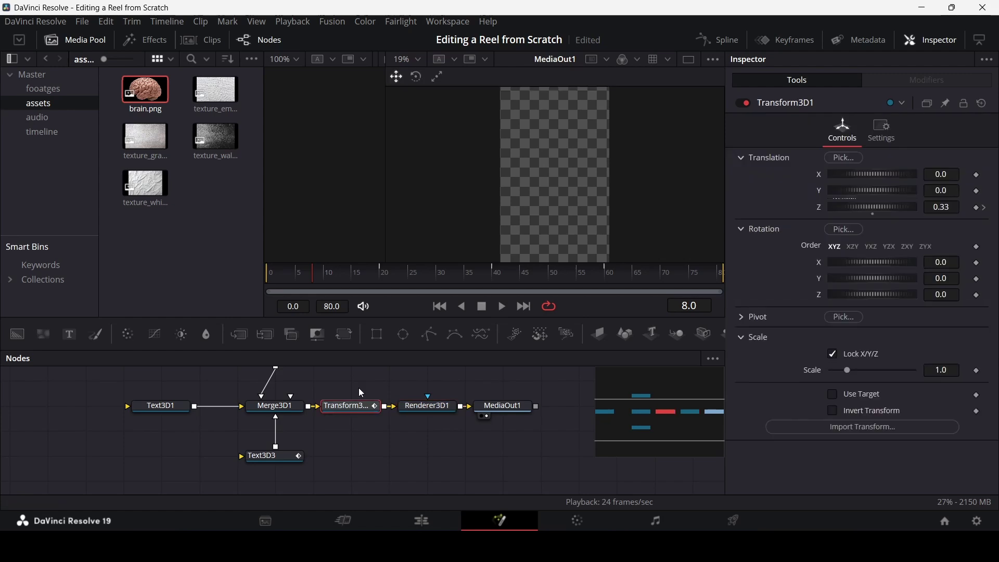
pyautogui.moveTo(379, 279); pyautogui.dragTo(257, 277)
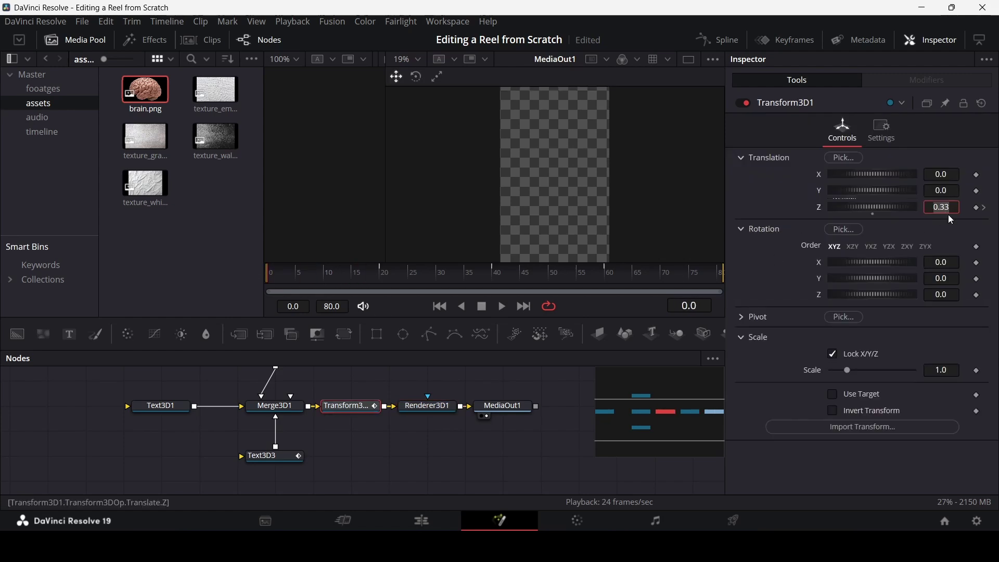
pyautogui.write('0')
pyautogui.press('Tab')
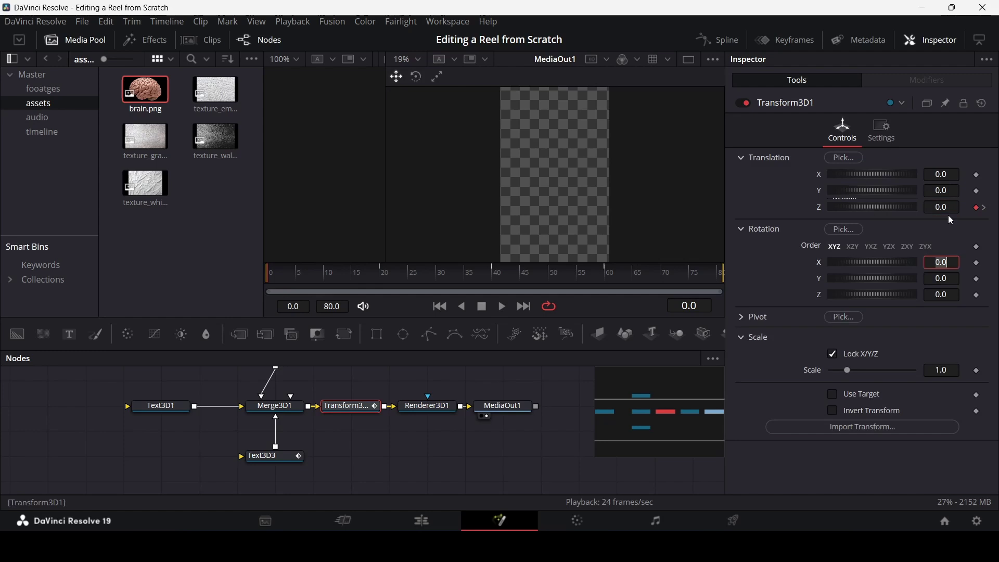
# Step: Preview the text animation in Fusion from the start to about frame 65
pyautogui.click(484, 453)
pyautogui.press('space')
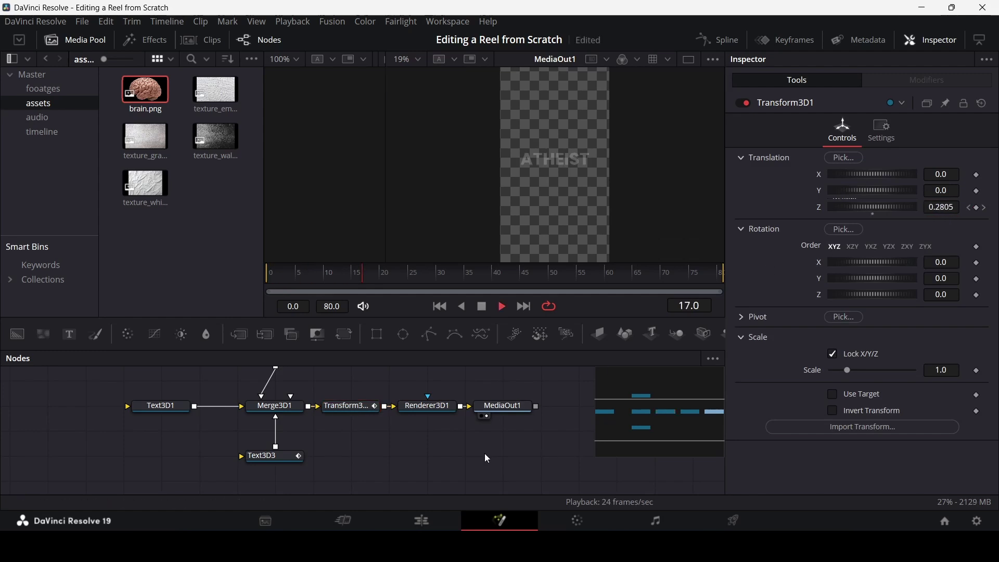
pyautogui.click(323, 270)
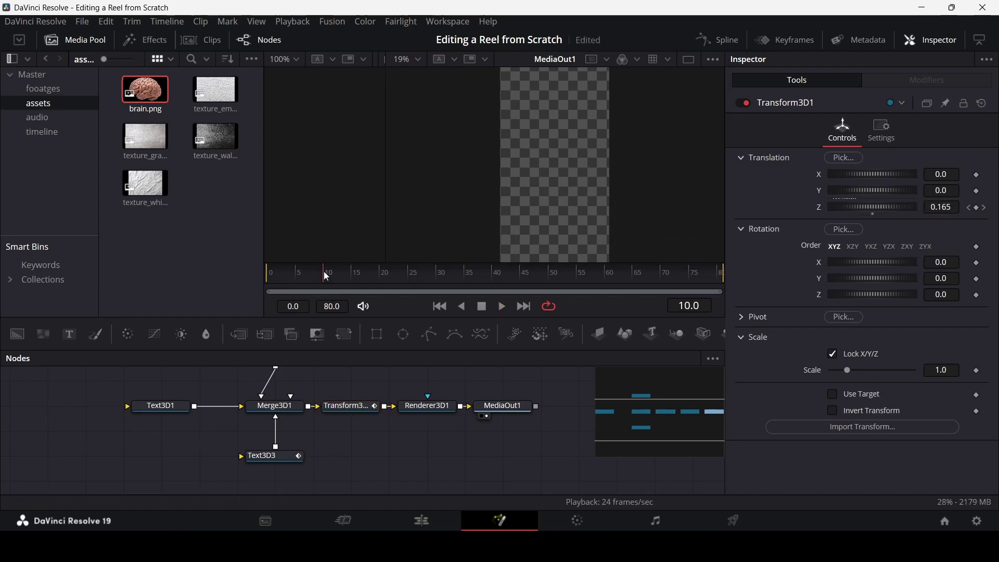
pyautogui.moveTo(335, 272); pyautogui.dragTo(636, 279)
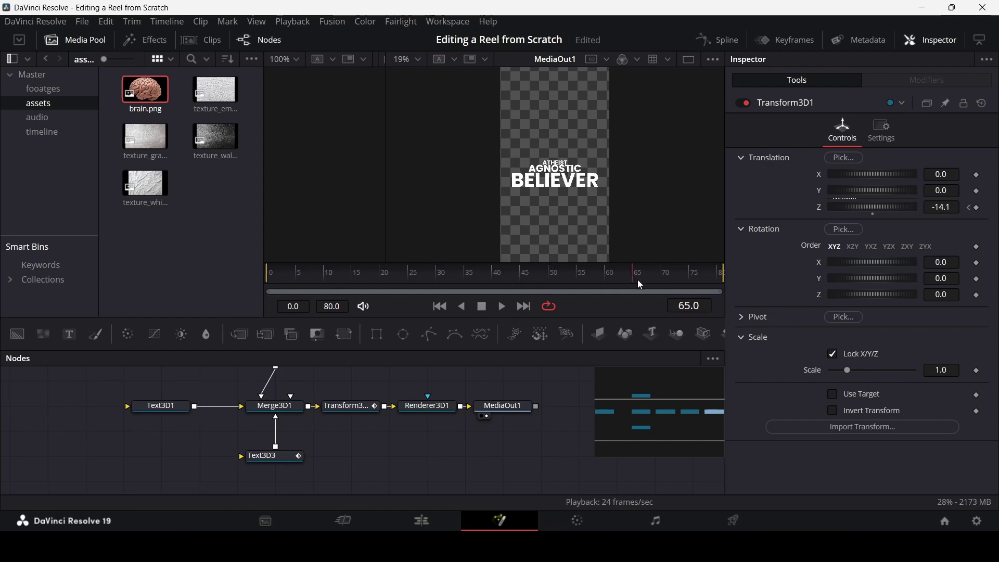
# Step: Play the edit timeline from the brain graphic through the end of the text composition
pyautogui.click(421, 521)
pyautogui.click(572, 352)
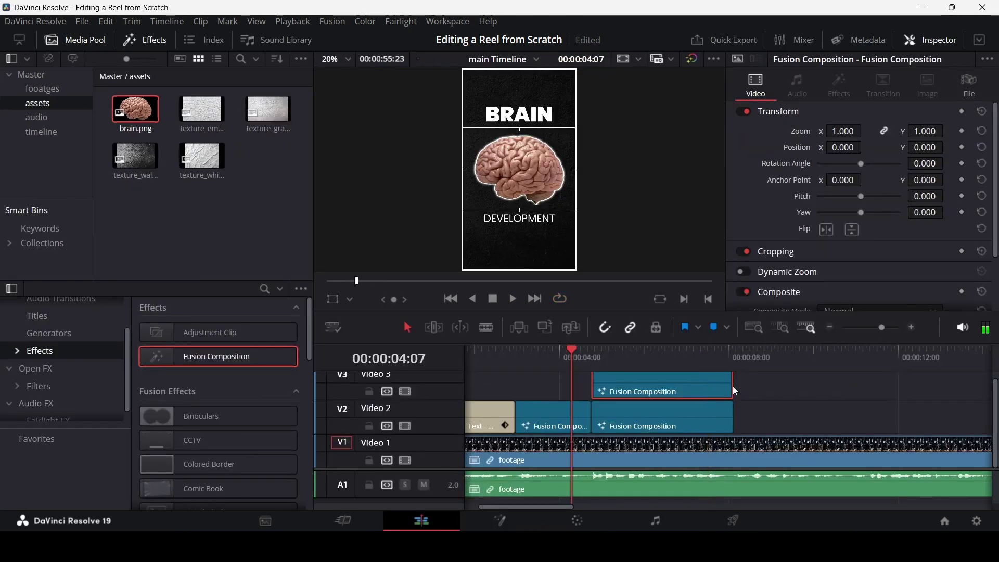
pyautogui.press('space')
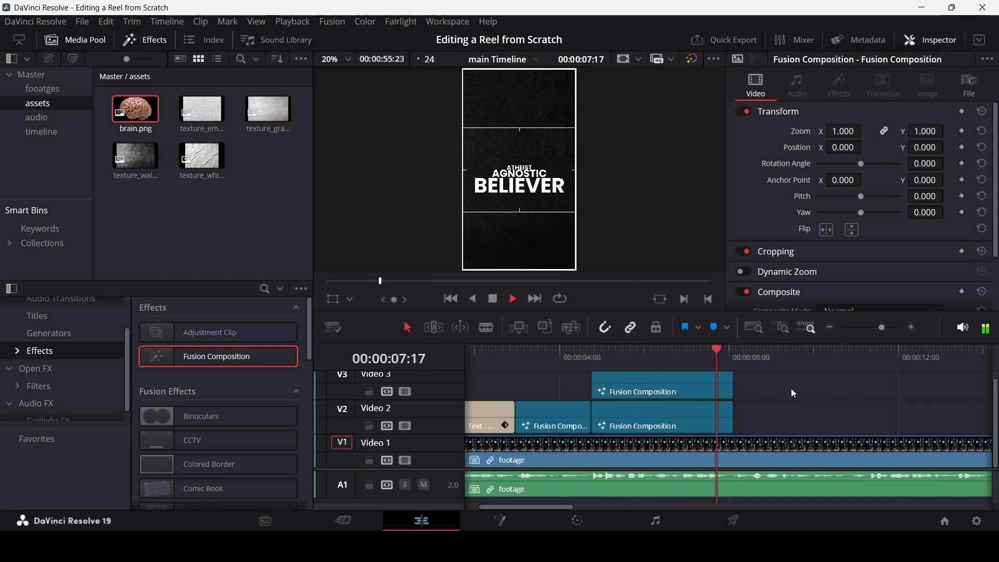
pyautogui.press('space')
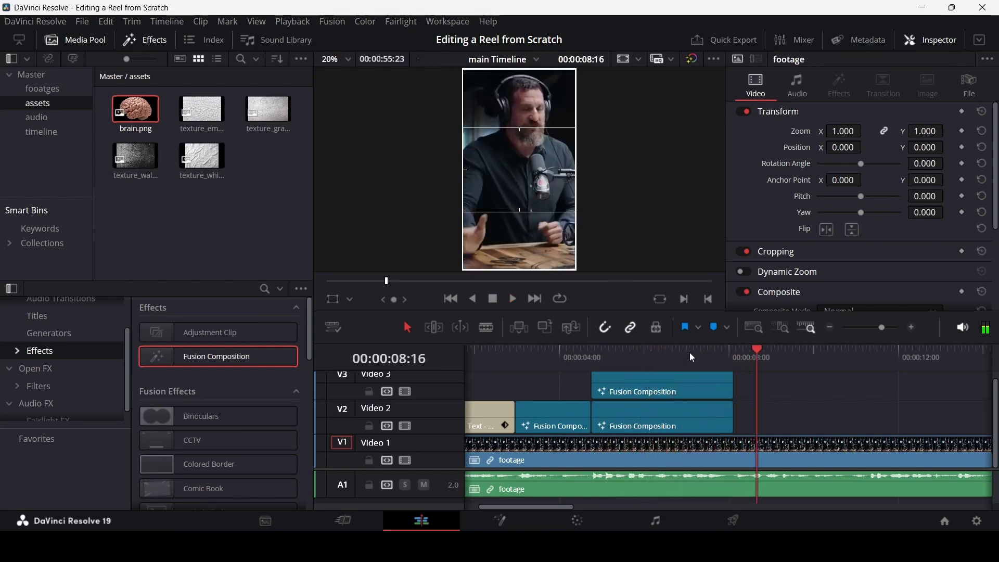
# Step: Extend the stacked Fusion compositions on Video 2 and Video 3 to end at 00:00:08:13
pyautogui.moveTo(747, 356)
pyautogui.mouseDown()
pyautogui.moveTo(761, 356)
pyautogui.moveTo(737, 356)
pyautogui.moveTo(751, 354)
pyautogui.mouseUp()
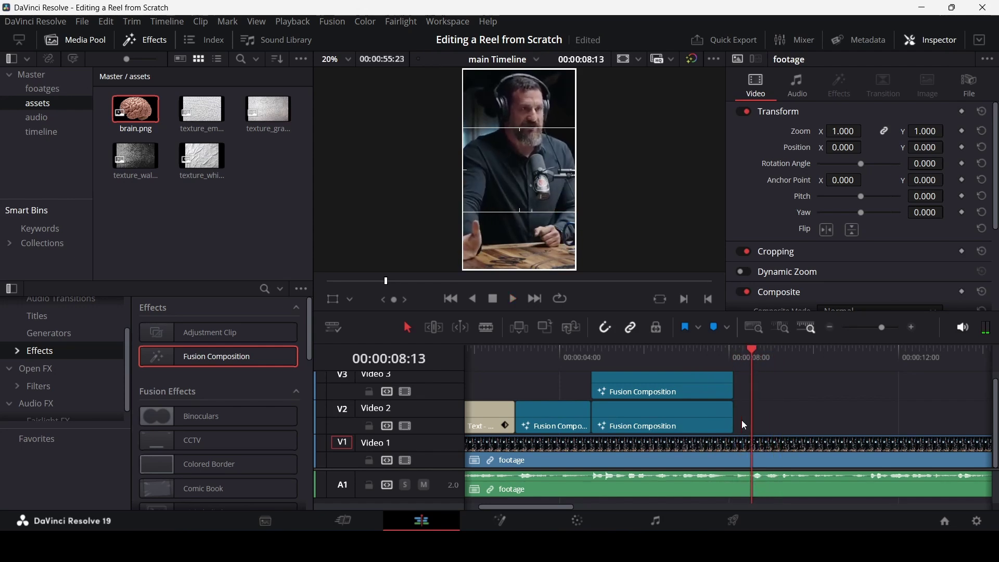
pyautogui.moveTo(740, 419); pyautogui.dragTo(750, 386)
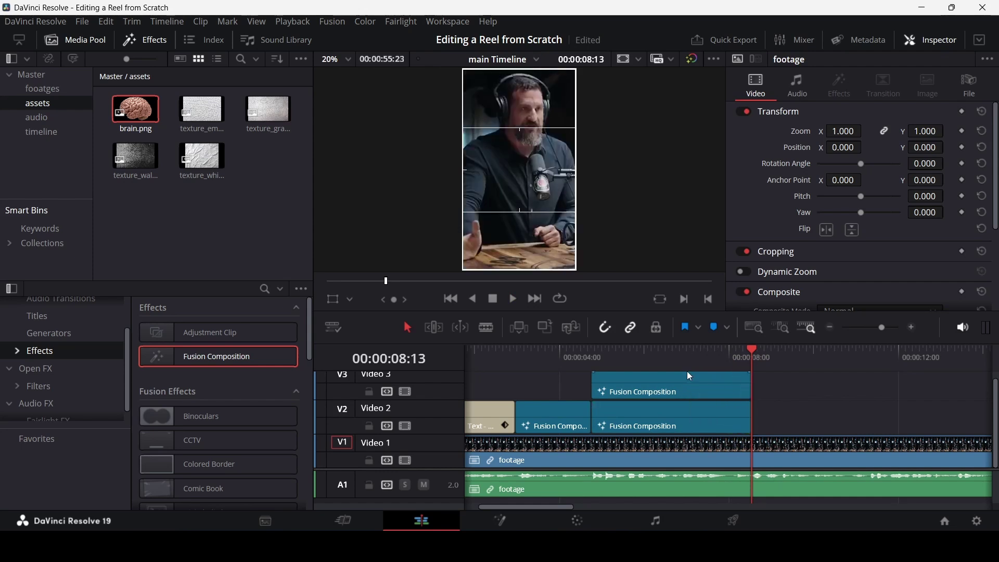
pyautogui.click(563, 352)
# Step: Move the background composition under the text further along Video 2 and extend the brain composition to 00:00:08:13 in its place
pyautogui.click(599, 415)
pyautogui.click(596, 415)
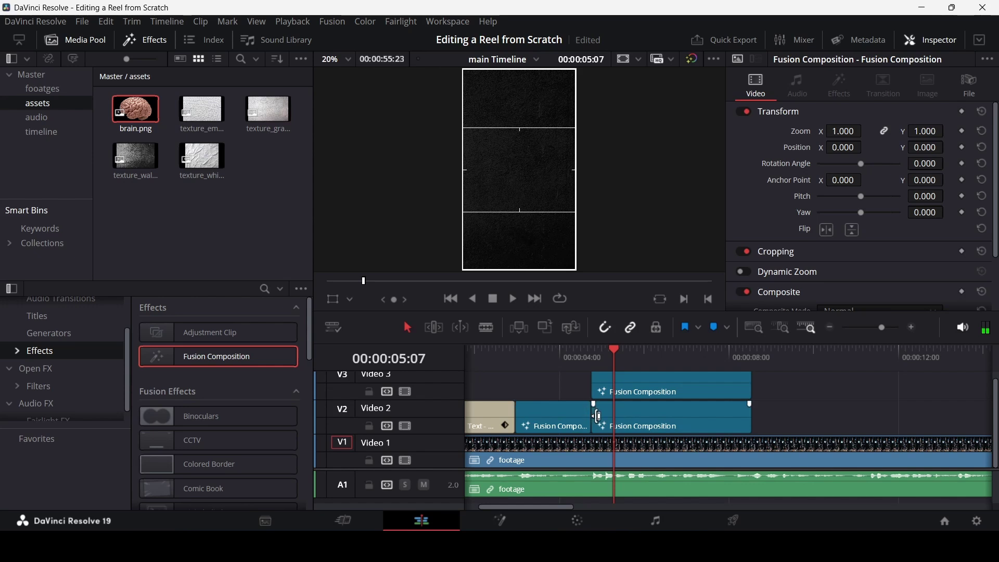
pyautogui.click(547, 416)
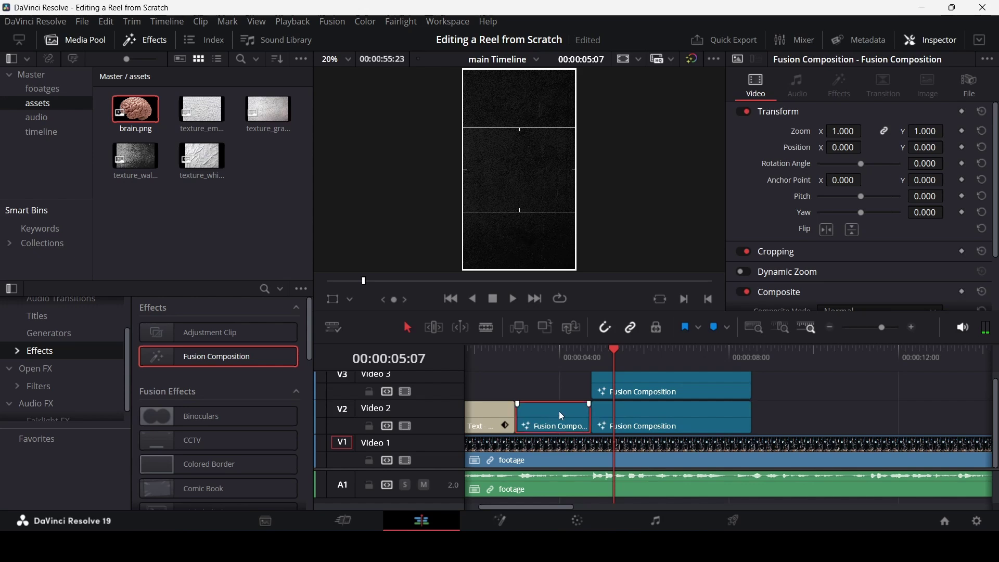
pyautogui.click(635, 414)
pyautogui.moveTo(635, 414); pyautogui.dragTo(885, 416)
pyautogui.moveTo(591, 418); pyautogui.dragTo(752, 418)
# Step: Open the brain composition in Fusion and keyframe Transform2's center and angle at frame 42
pyautogui.rightClick(614, 390)
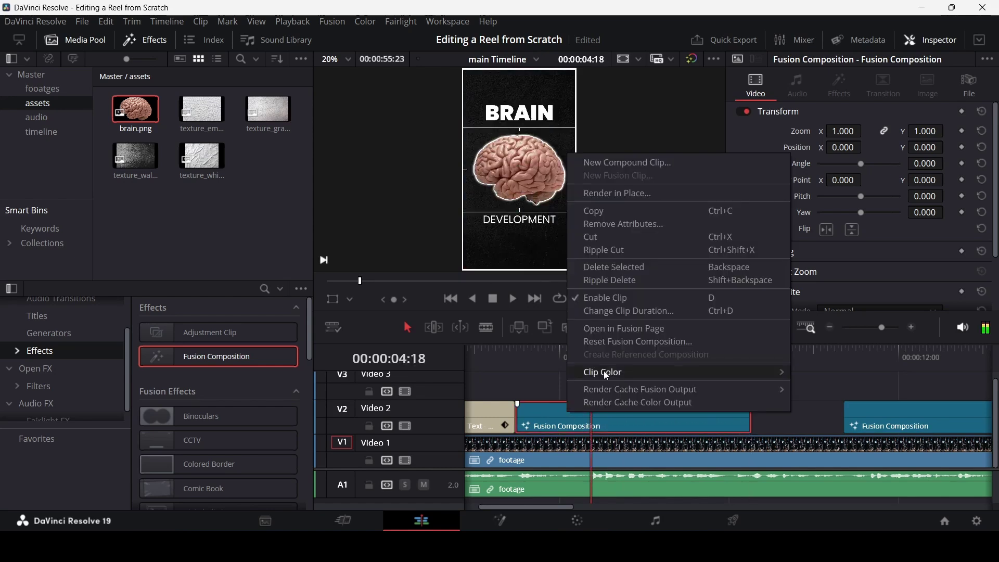
pyautogui.click(623, 332)
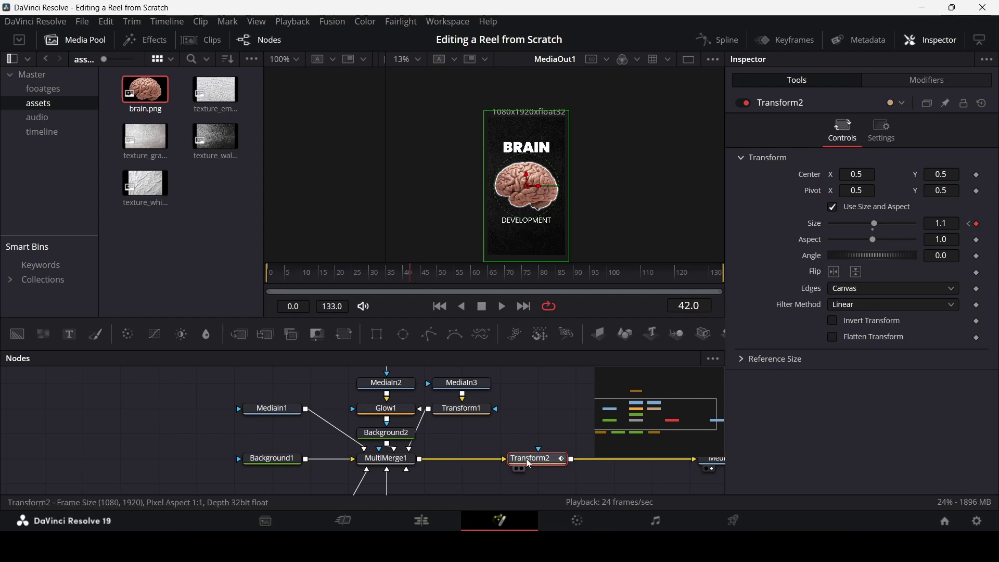
pyautogui.click(978, 176)
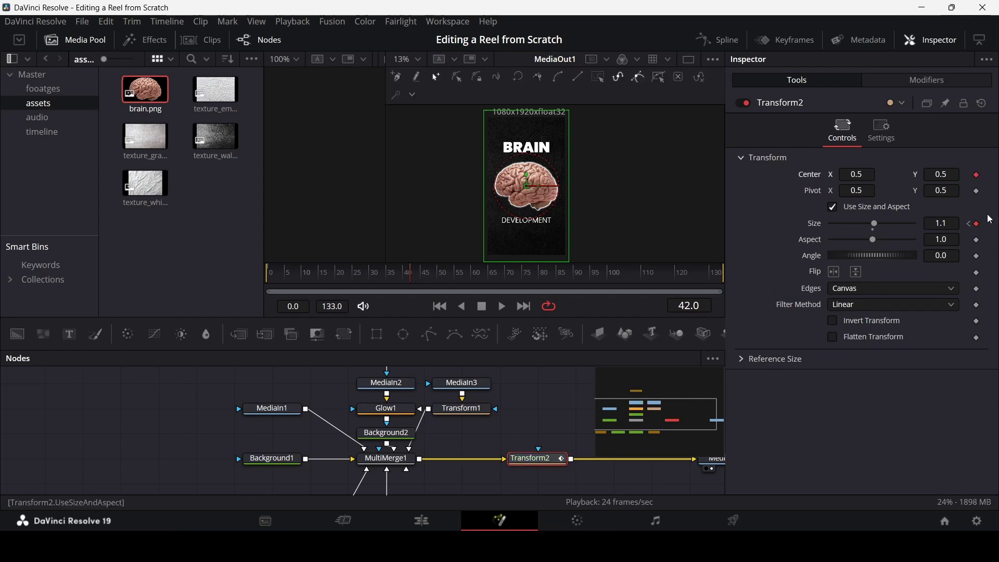
pyautogui.click(977, 257)
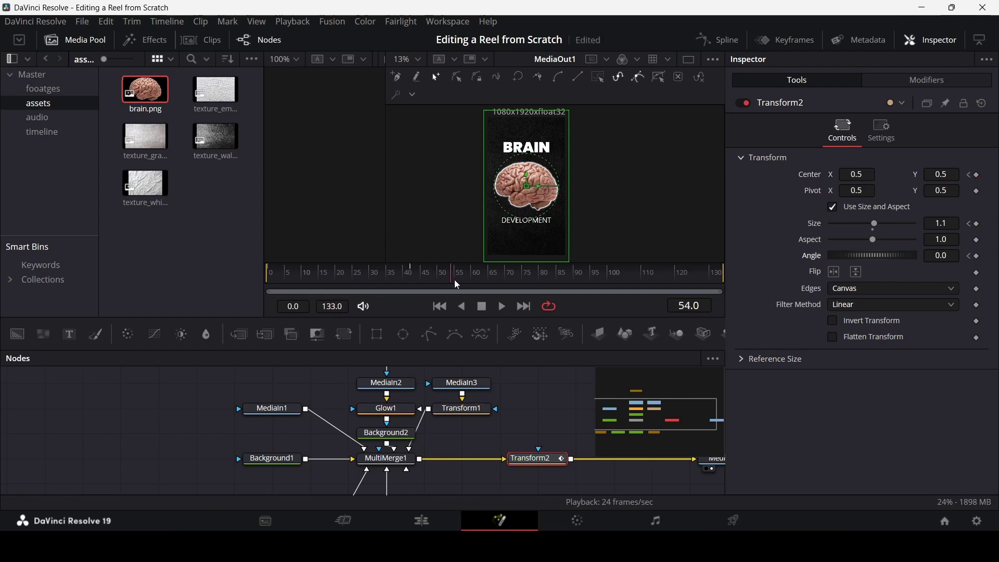
# Step: Move the brain composition's playhead to frame 60, checking the matching point on the edit timeline before returning to Fusion
pyautogui.moveTo(458, 284); pyautogui.dragTo(472, 286)
pyautogui.click(422, 520)
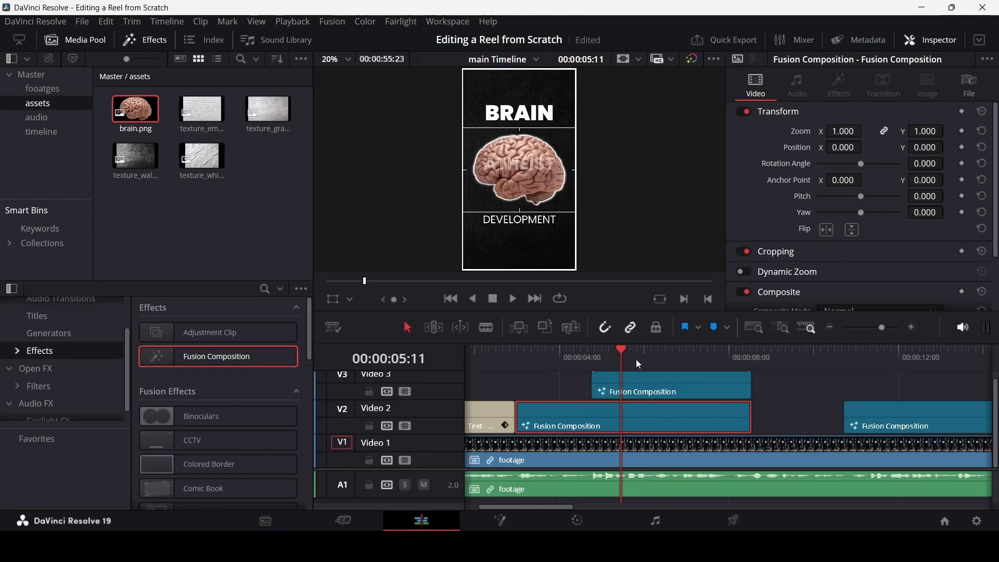
pyautogui.click(500, 521)
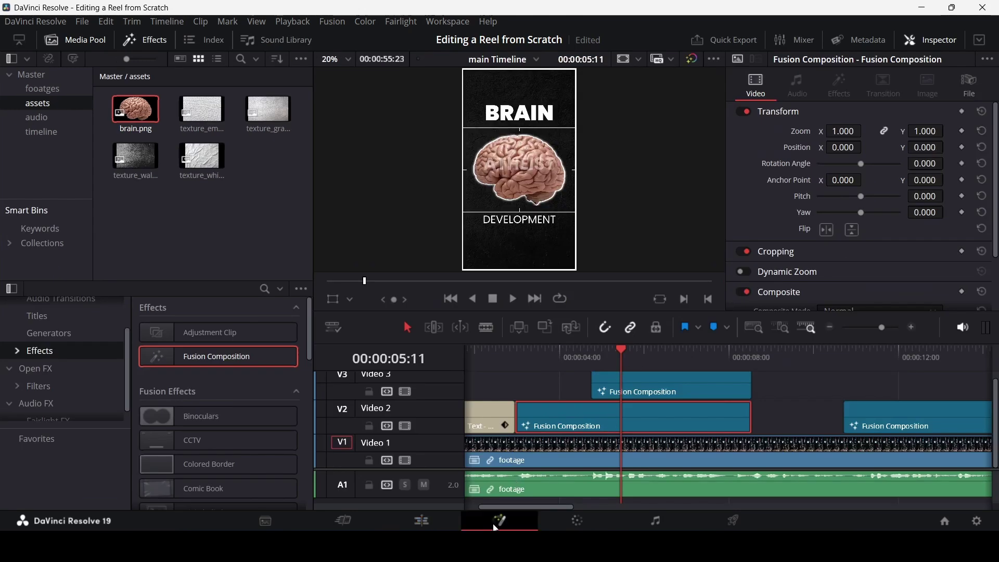
pyautogui.click(453, 516)
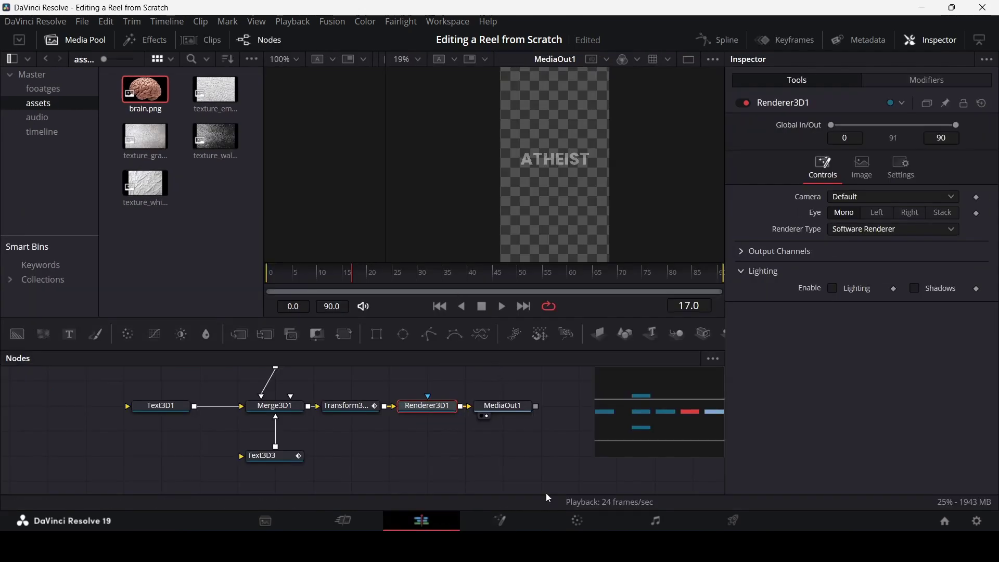
pyautogui.rightClick(610, 406)
pyautogui.click(657, 324)
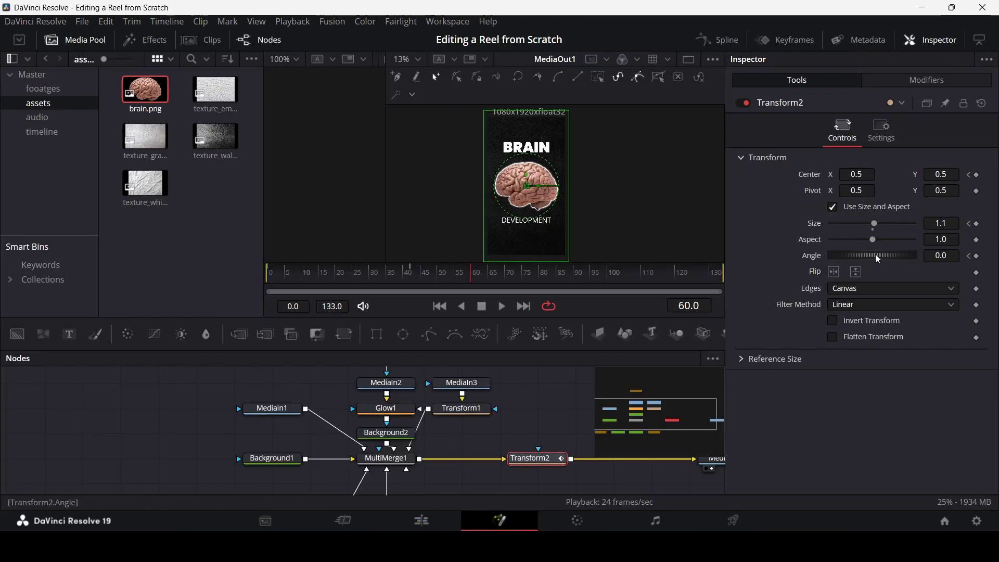
# Step: At frame 60, set Transform2's angle to 15 and move its center out of the frame to about X -0.867, Y 1.439
pyautogui.click(942, 255)
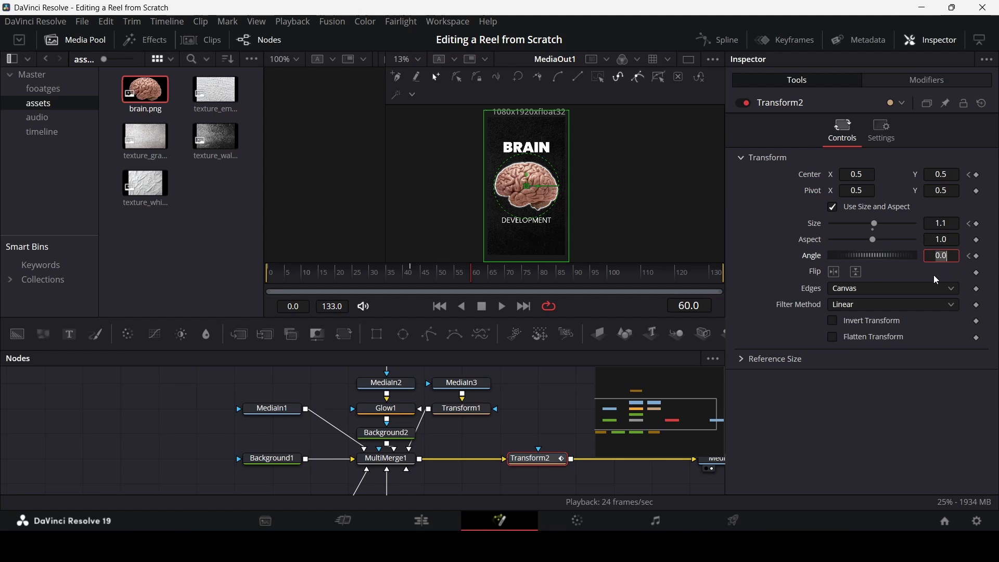
pyautogui.press('Tab')
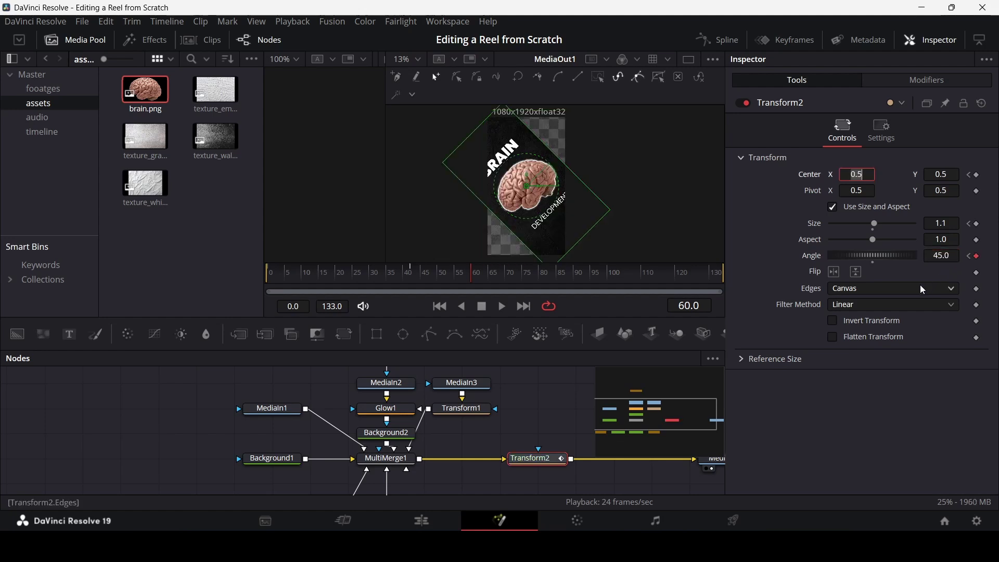
pyautogui.click(945, 256)
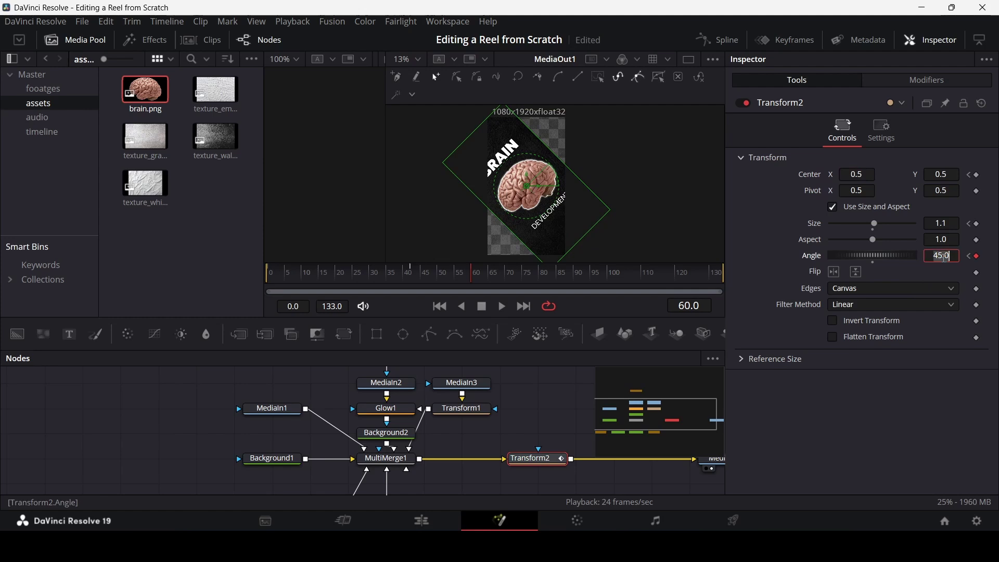
pyautogui.write('15')
pyautogui.press('Tab')
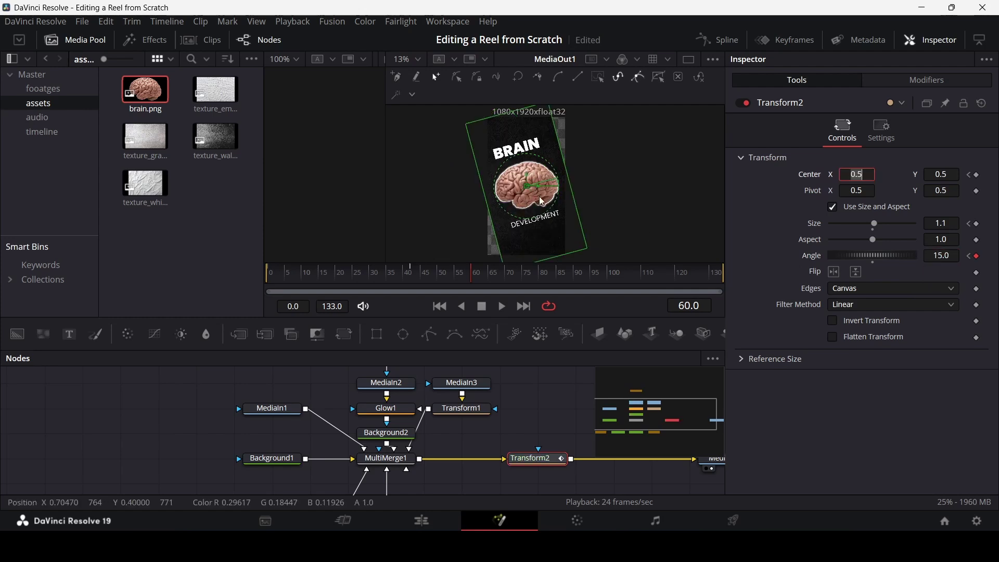
pyautogui.moveTo(529, 188); pyautogui.dragTo(419, 54)
pyautogui.click(527, 407)
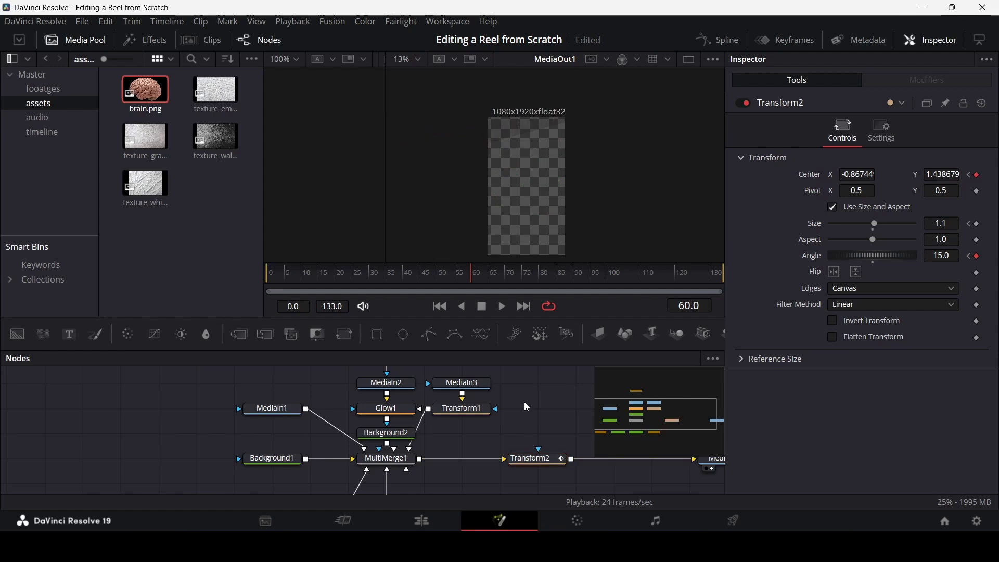
# Step: Review the brain graphic's exit on the edit timeline between 00:00:04:10 and 00:00:04:23
pyautogui.click(449, 520)
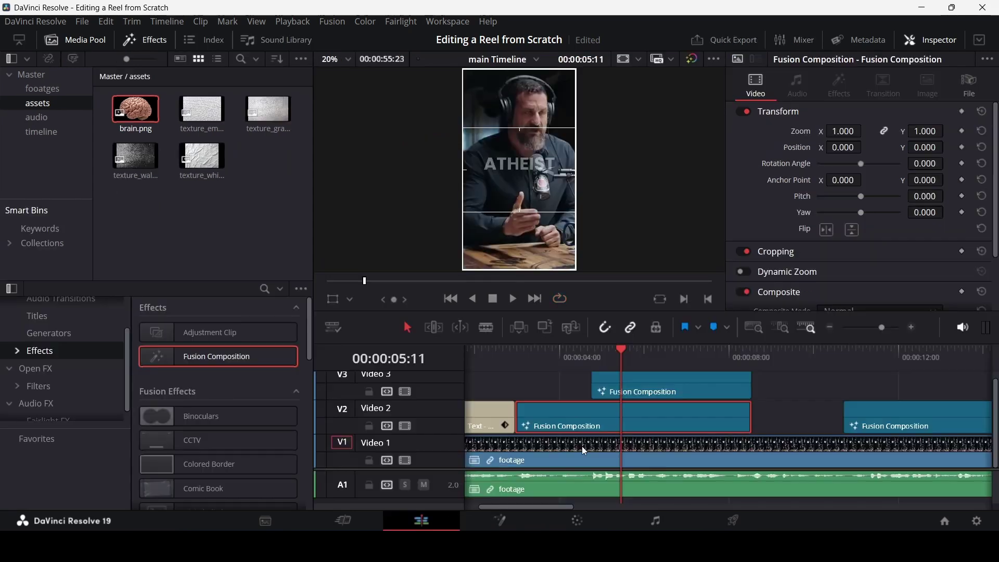
pyautogui.click(577, 350)
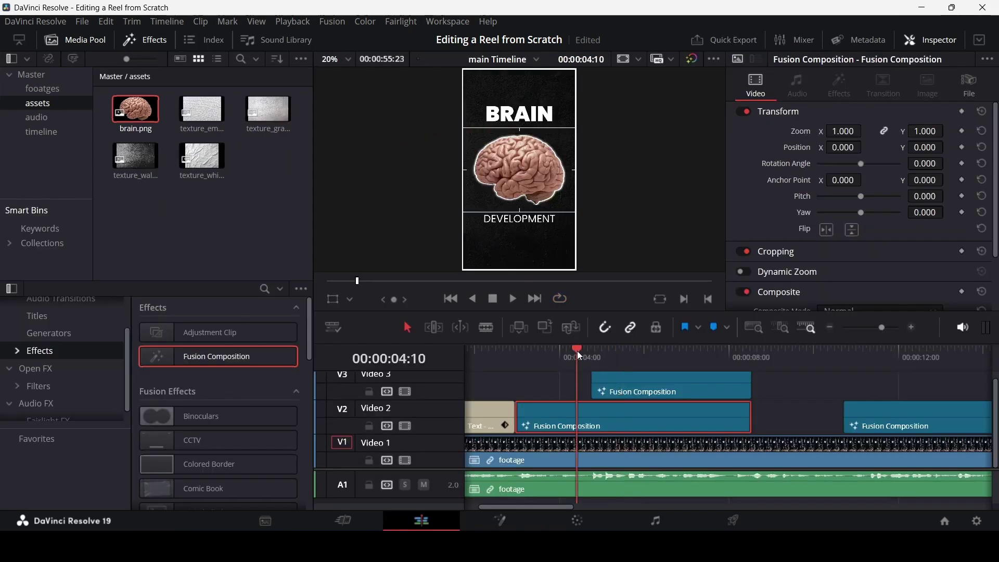
pyautogui.press('space')
pyautogui.moveTo(577, 351); pyautogui.dragTo(600, 355)
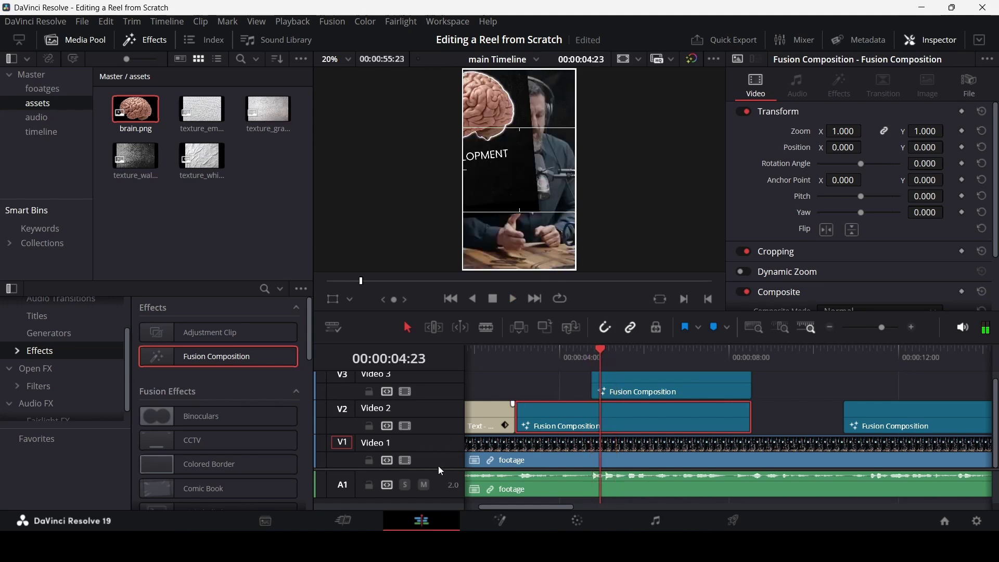
# Step: Duplicate the brain composition from Video 2 onto Video 3, directly beneath the text composition
pyautogui.scroll(2, 440, 471)
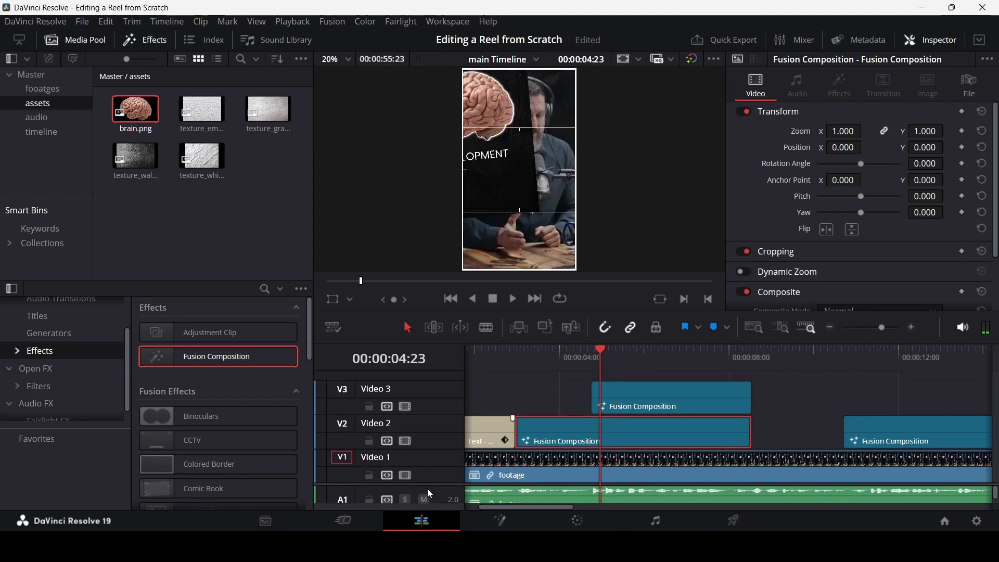
pyautogui.moveTo(585, 430); pyautogui.dragTo(622, 428)
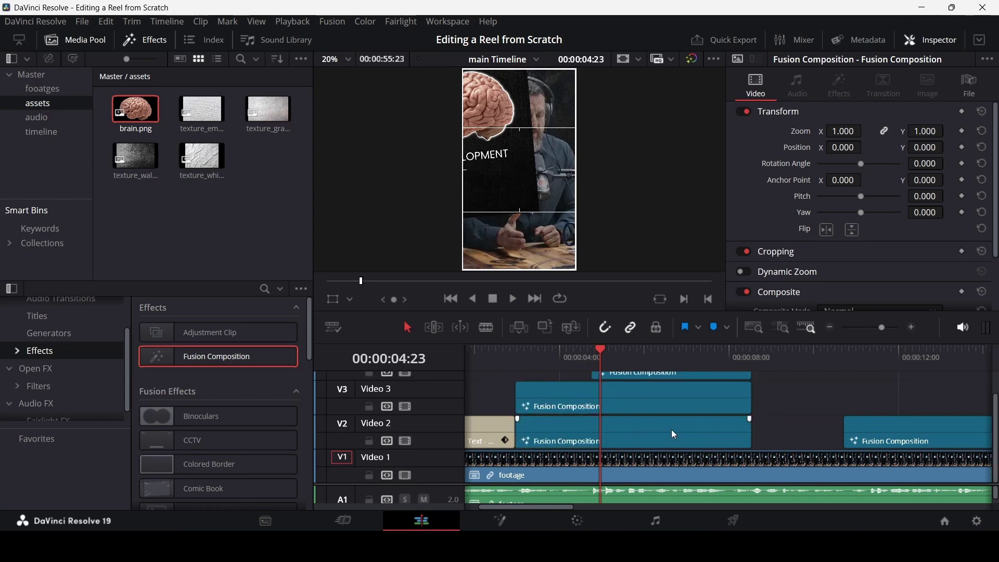
pyautogui.rightClick(596, 419)
pyautogui.click(640, 426)
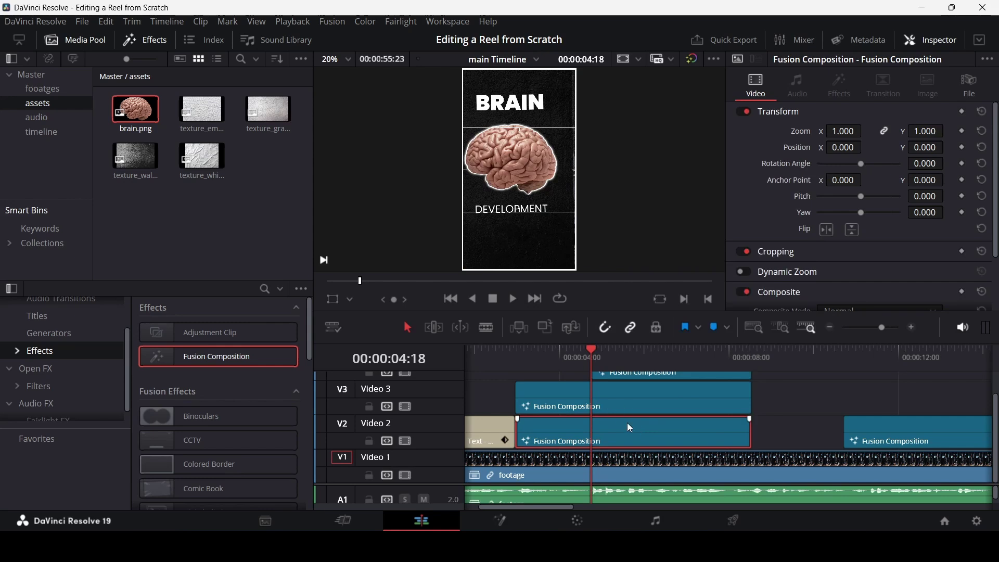
# Step: Open the Video 2 composition in Fusion and delete Transform2 plus all brain and text nodes, keeping only the textured background
pyautogui.rightClick(628, 427)
pyautogui.click(679, 344)
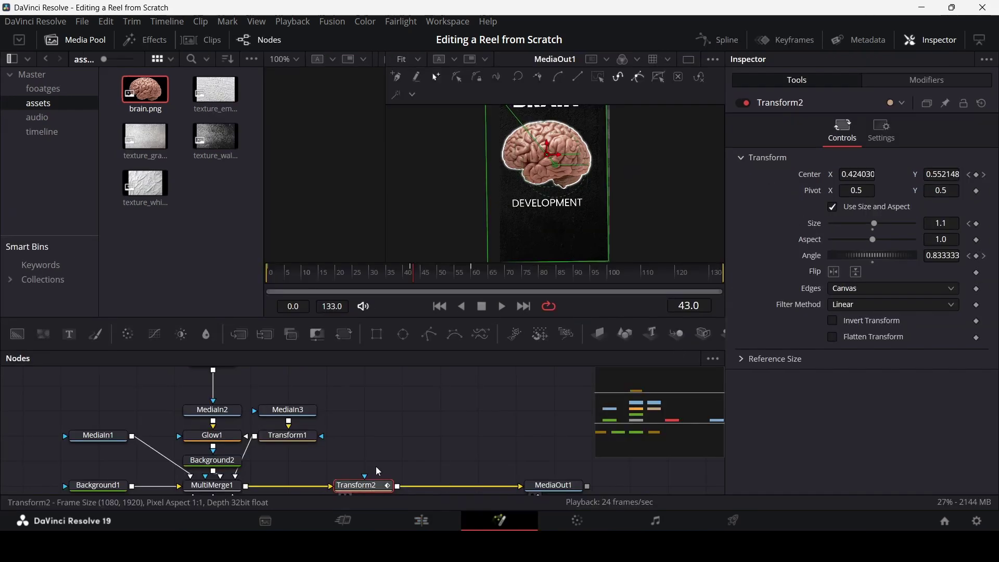
pyautogui.press('Delete')
pyautogui.moveTo(406, 471); pyautogui.dragTo(335, 385)
pyautogui.press('Delete')
pyautogui.scroll(-2, 388, 419)
pyautogui.scroll(-2, 391, 424)
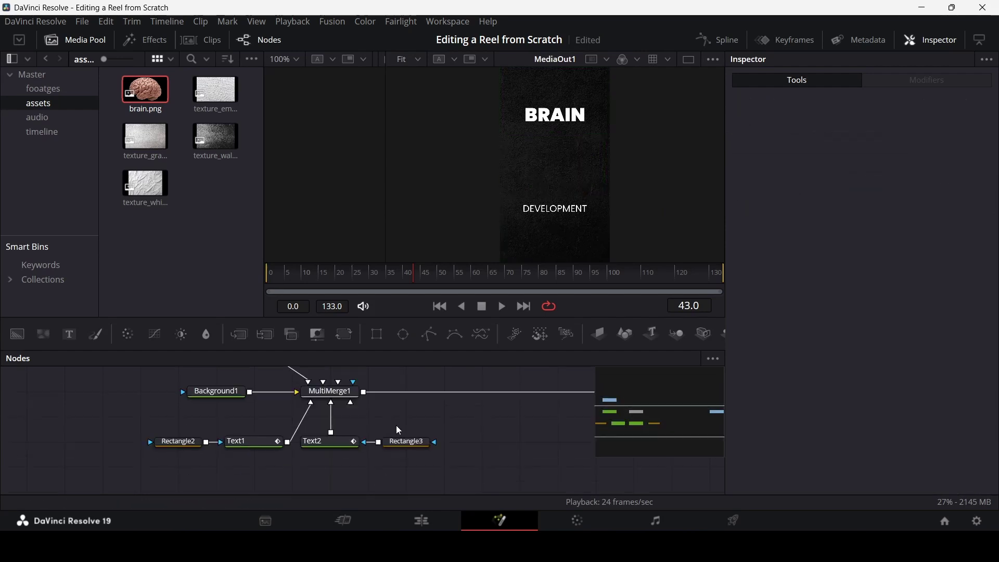
pyautogui.moveTo(480, 463); pyautogui.dragTo(168, 433)
pyautogui.press('Delete')
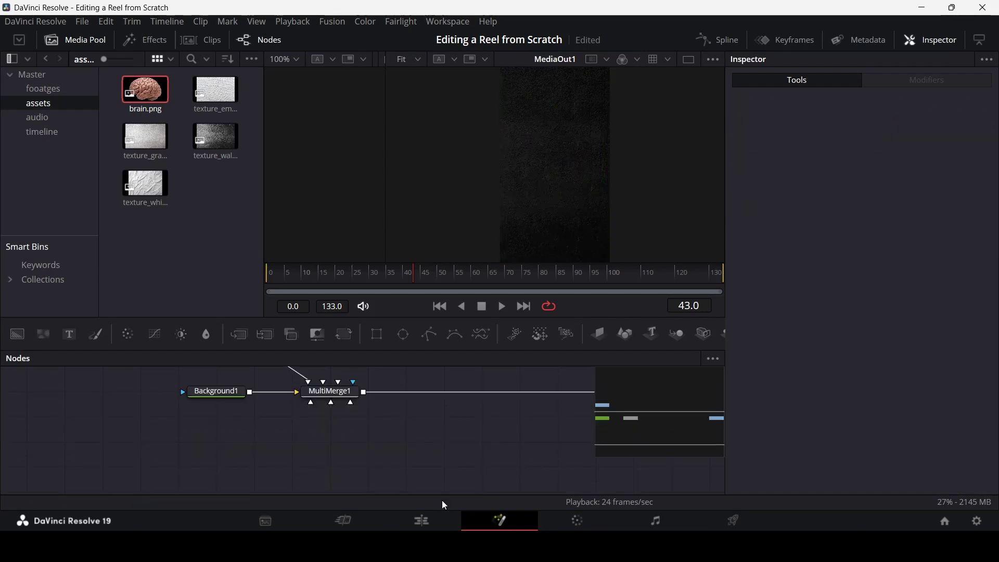
# Step: In the Video 3 composition, set Background1's alpha to 0 and delete the MediaIn1 texture node
pyautogui.click(422, 520)
pyautogui.rightClick(568, 394)
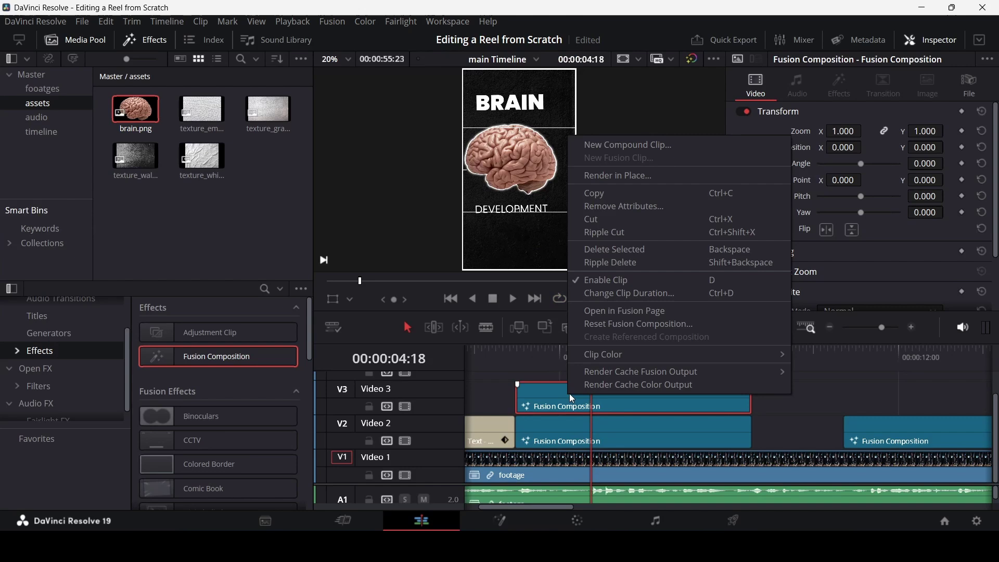
pyautogui.click(624, 311)
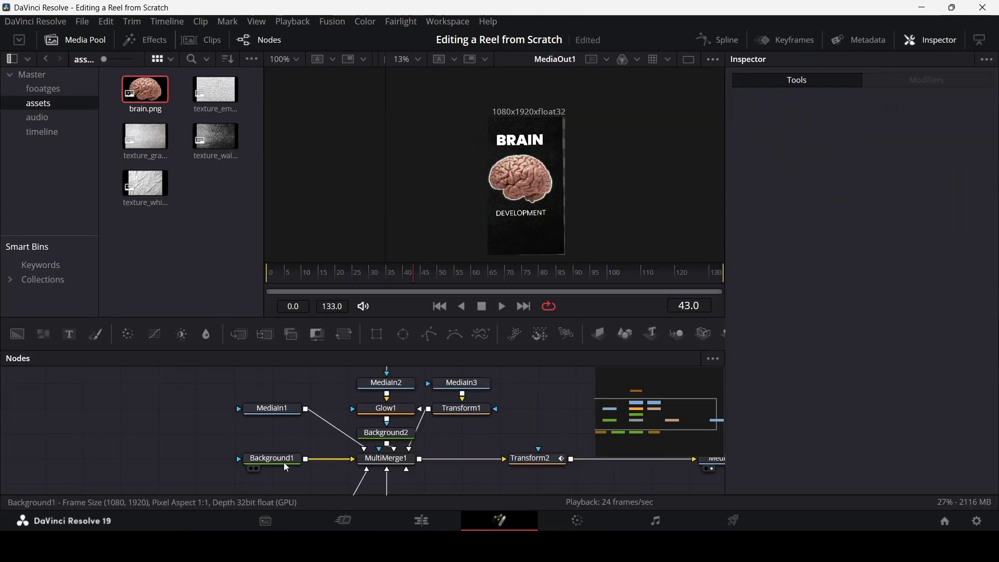
pyautogui.click(284, 463)
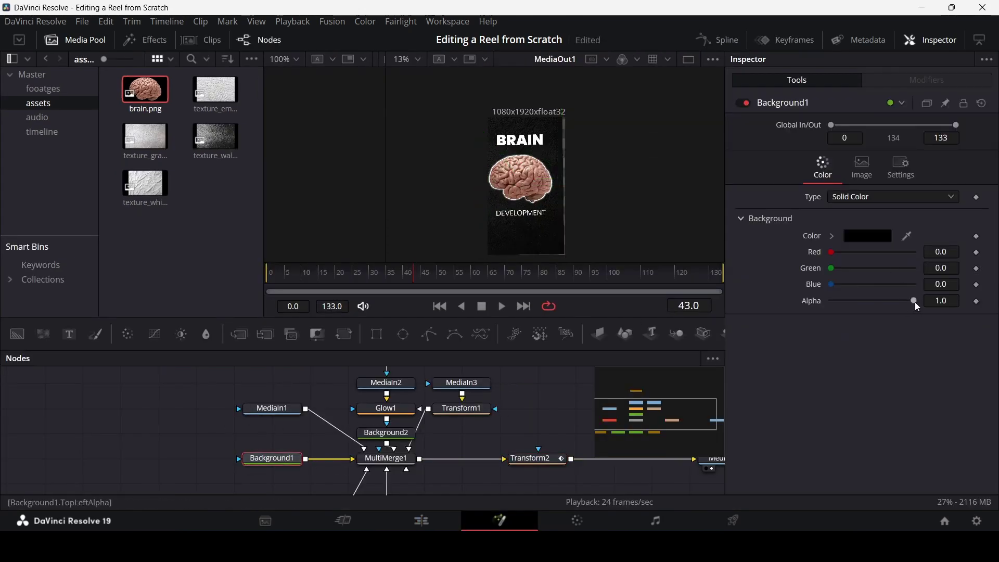
pyautogui.moveTo(914, 302); pyautogui.dragTo(831, 301)
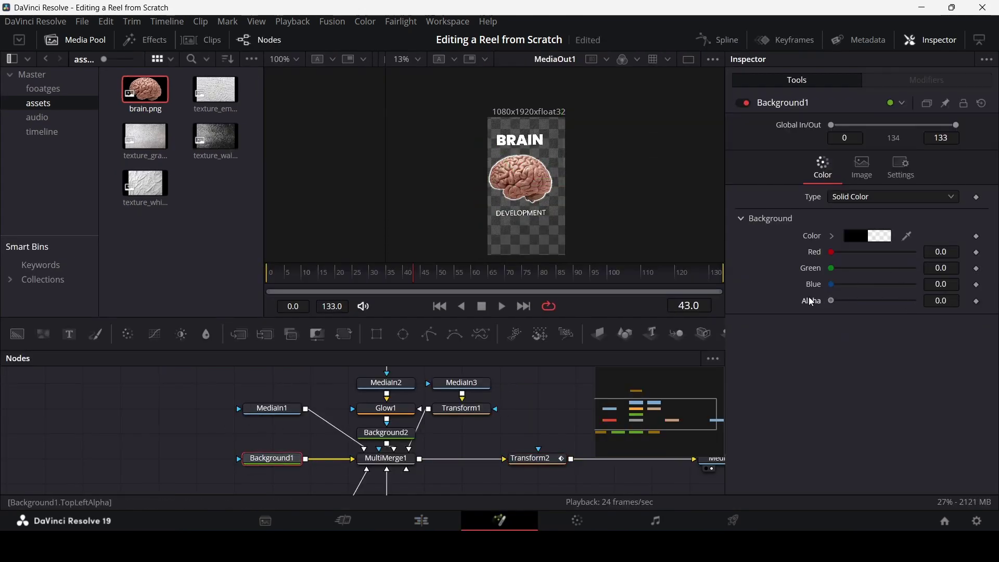
pyautogui.click(287, 410)
pyautogui.press('Delete')
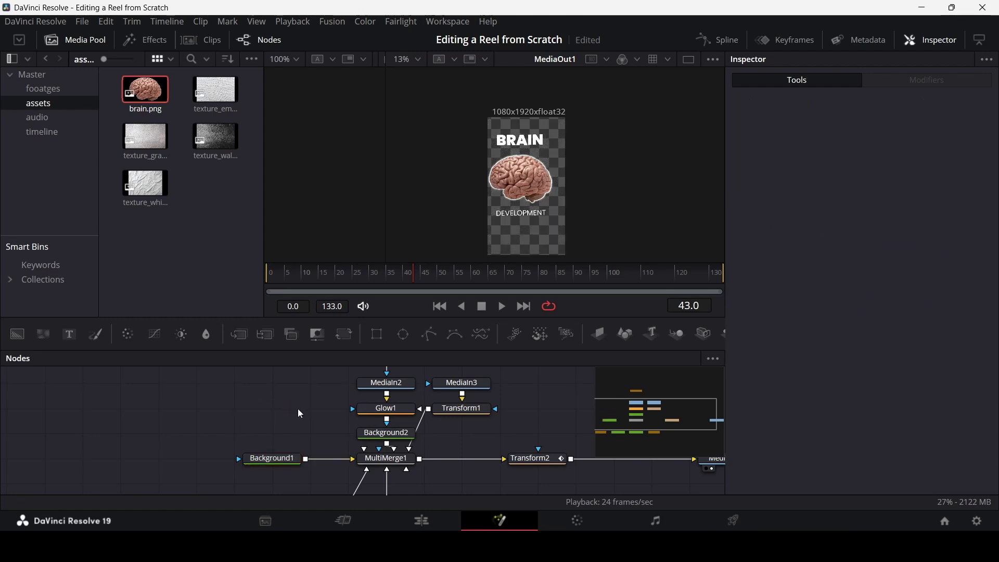
# Step: Play the edit timeline from 00:00:02:23 to review the layered brain and background compositions
pyautogui.click(440, 521)
pyautogui.click(515, 355)
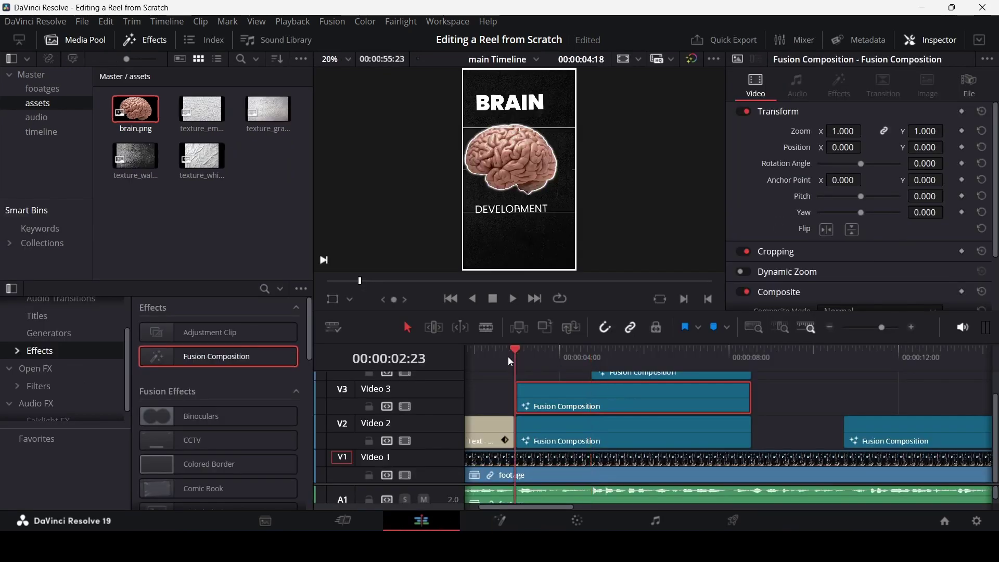
pyautogui.press('space')
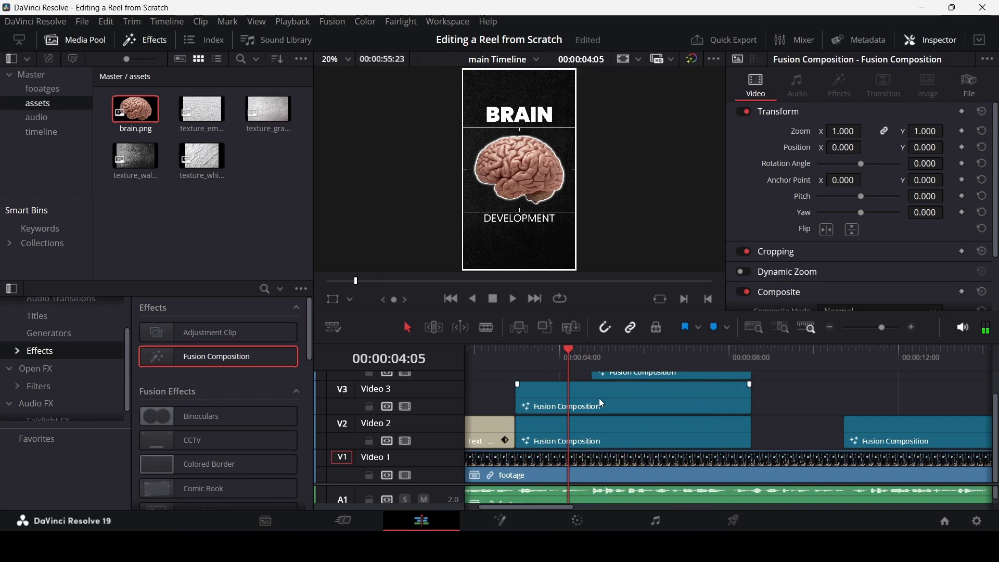
# Step: Open the Video 3 composition's Spline editor in Fusion, show only Transform2's curves and fit them to view
pyautogui.rightClick(598, 398)
pyautogui.click(648, 316)
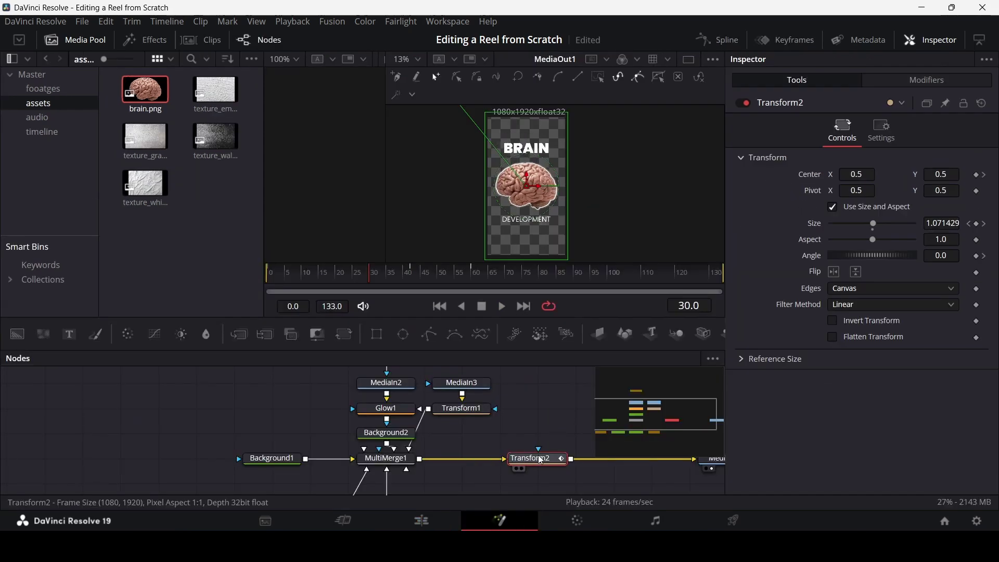
pyautogui.click(719, 39)
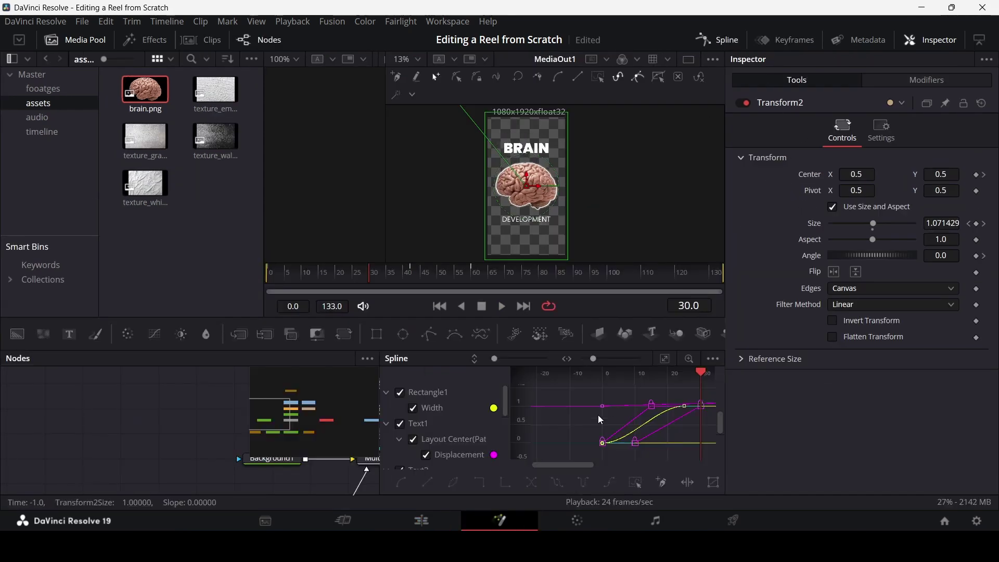
pyautogui.moveTo(524, 438); pyautogui.dragTo(440, 434)
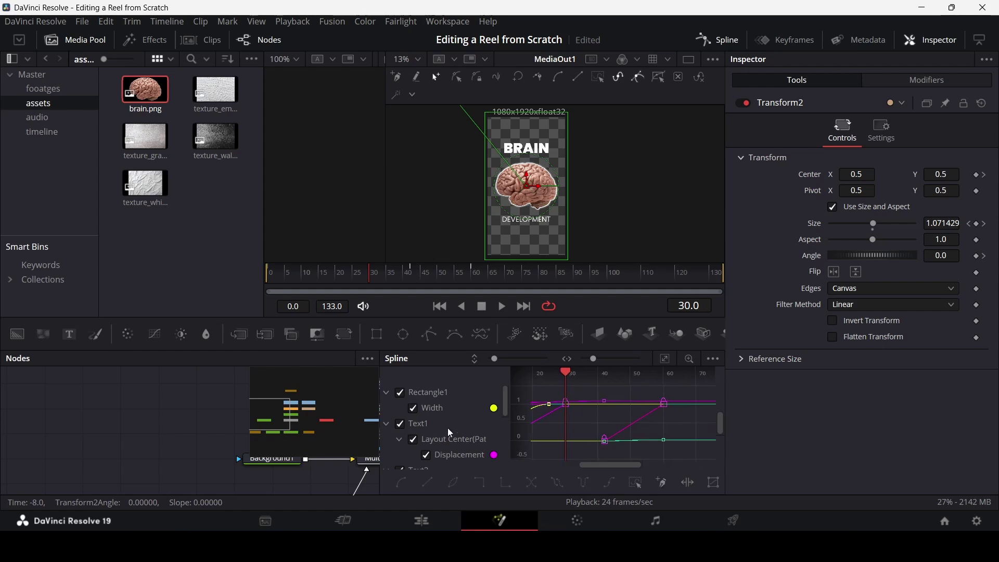
pyautogui.click(401, 392)
pyautogui.click(401, 423)
pyautogui.click(386, 392)
pyautogui.click(386, 407)
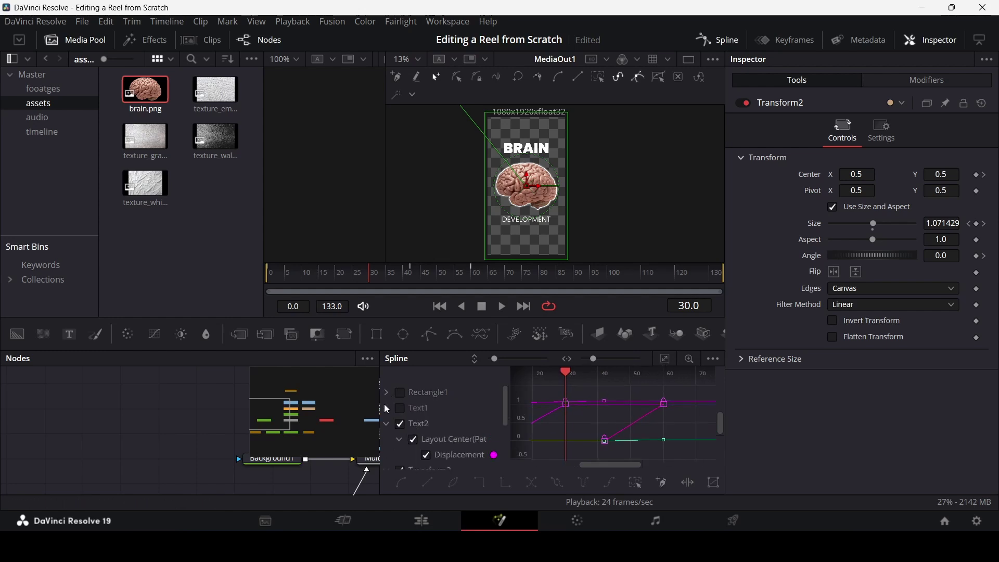
pyautogui.click(400, 423)
pyautogui.click(386, 423)
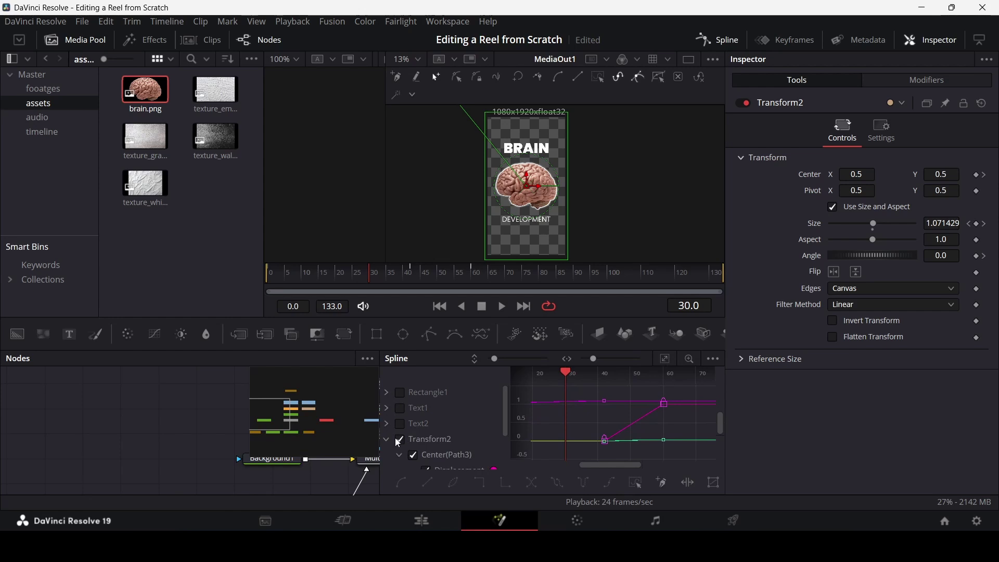
pyautogui.click(388, 440)
pyautogui.click(664, 358)
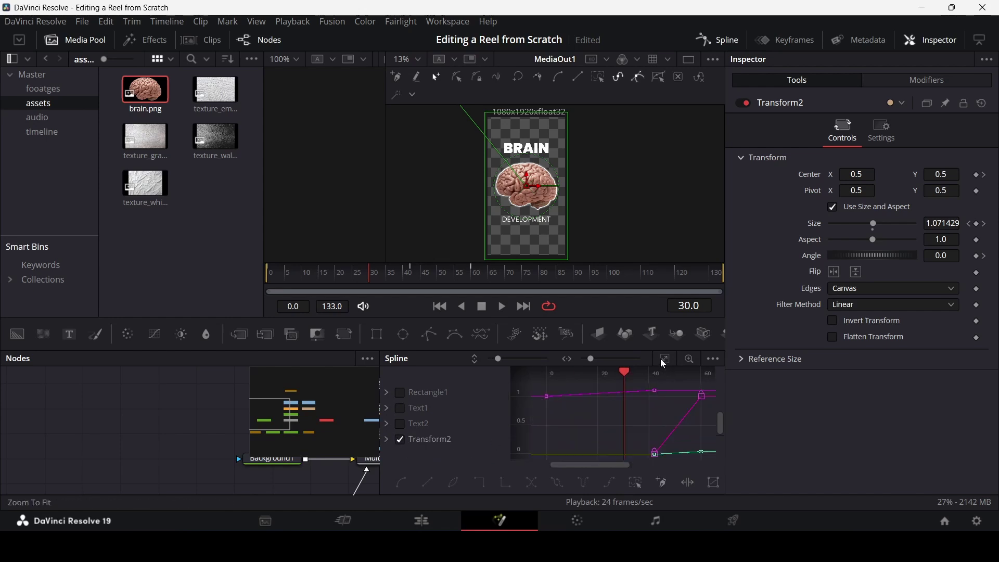
# Step: Ease Transform2's animation by flattening the size keyframes and smoothing the center and angle keyframes at frames 42 and 60
pyautogui.moveTo(534, 419); pyautogui.dragTo(575, 401)
pyautogui.press('f')
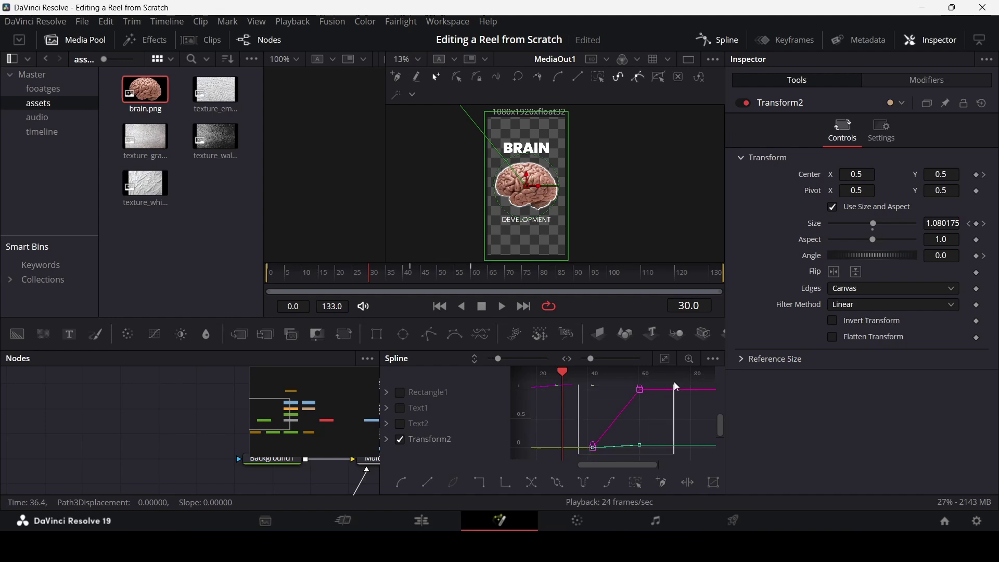
pyautogui.moveTo(674, 382); pyautogui.dragTo(674, 382)
pyautogui.press('s')
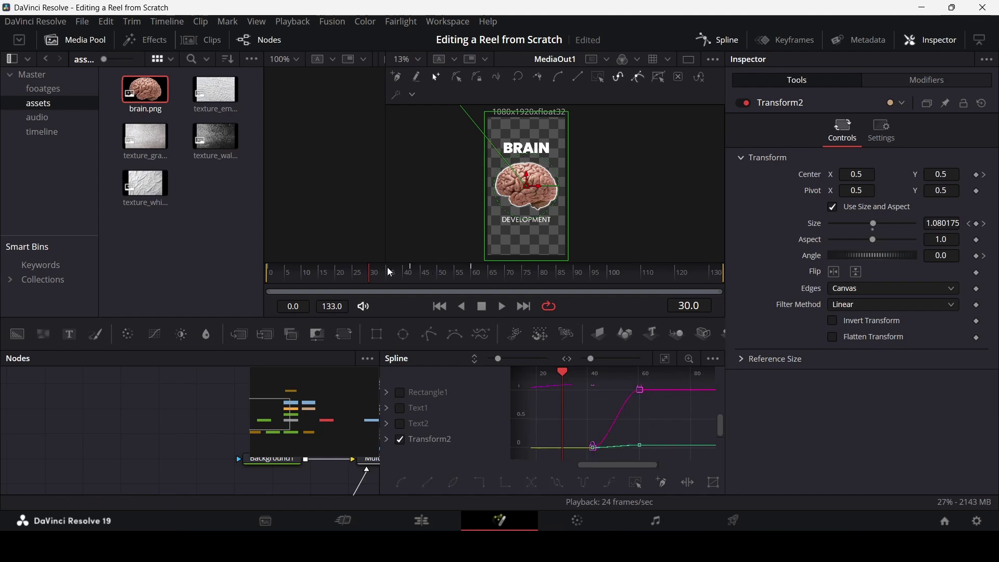
# Step: Play the brain's eased exit animation in Fusion and close the Spline editor
pyautogui.press('space')
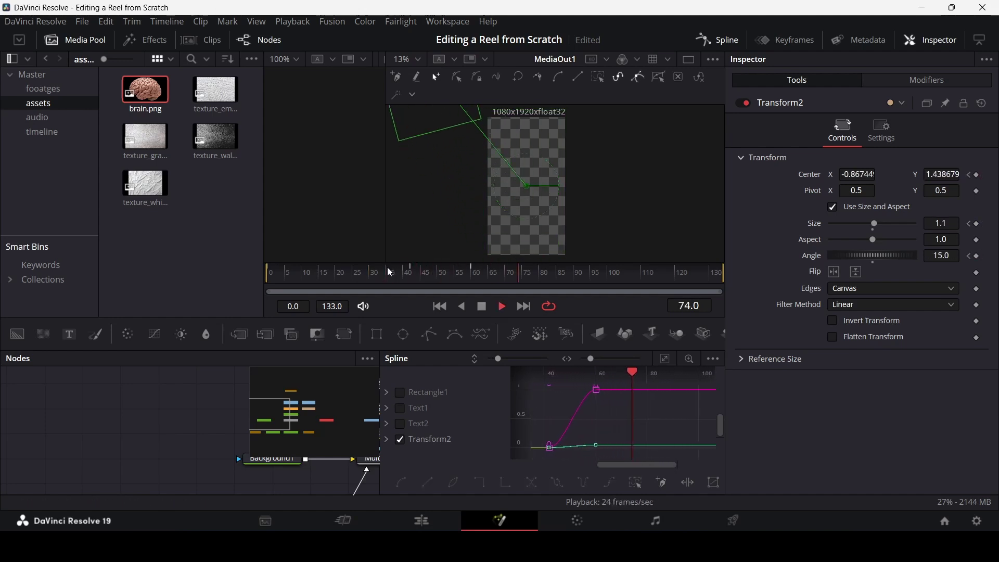
pyautogui.press('space')
pyautogui.click(719, 41)
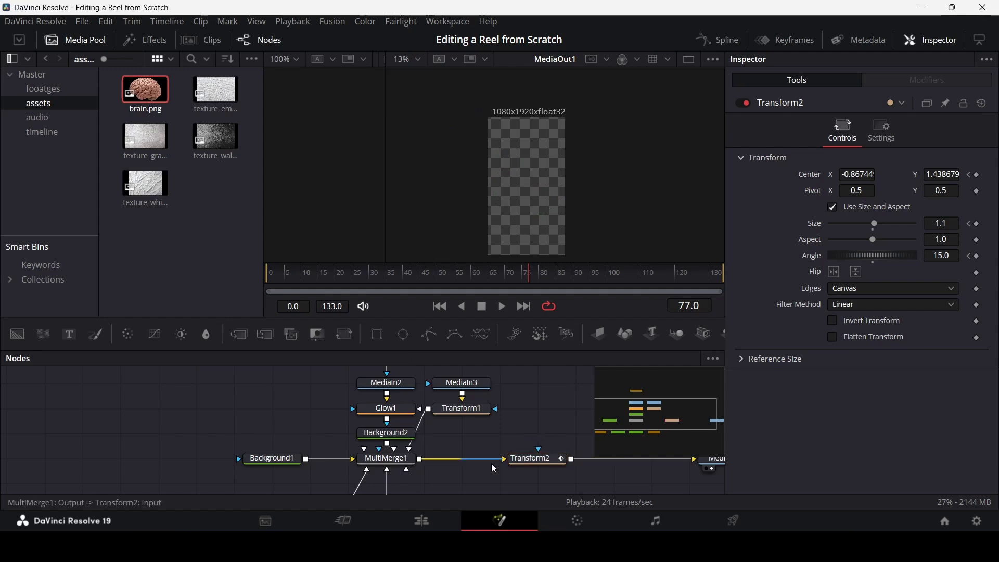
# Step: Return to the edit timeline and delete the stray Fusion Composition clip sitting apart on Video 2
pyautogui.click(421, 521)
pyautogui.click(884, 458)
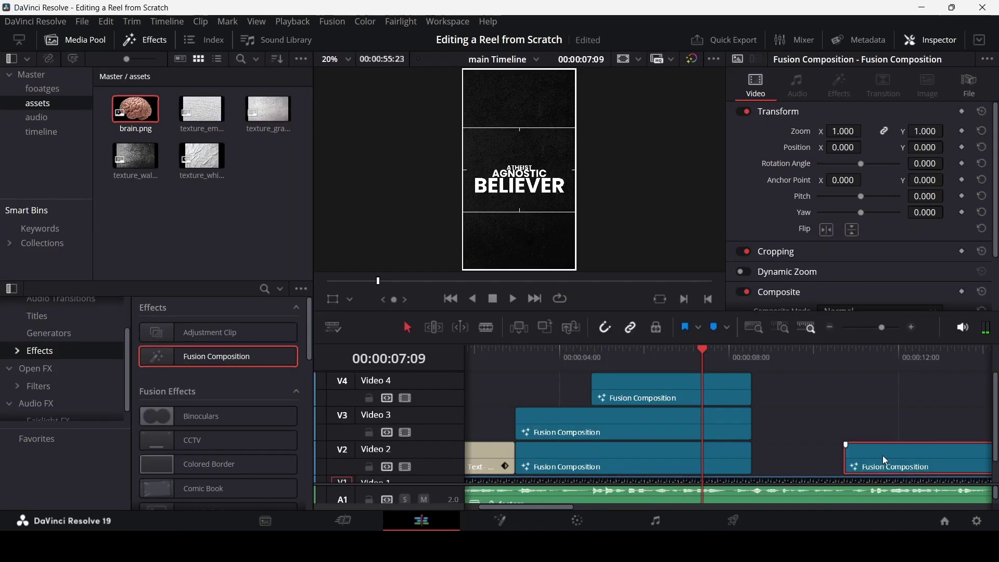
pyautogui.press('Delete')
# Step: Open the Video 4 composition in Fusion and set Transform3D1's Z translation to -15.0 at frame 90
pyautogui.rightClick(658, 386)
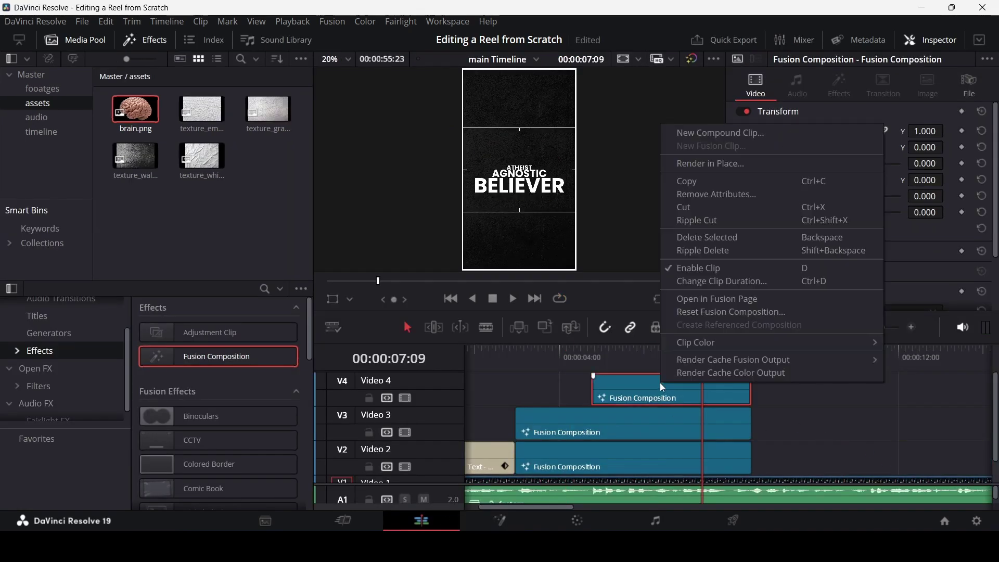
pyautogui.click(721, 298)
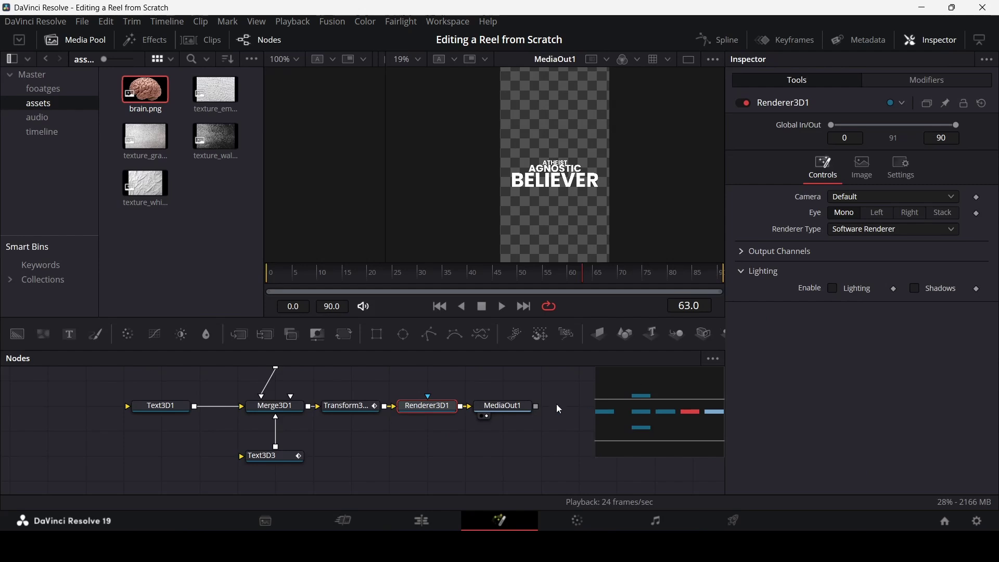
pyautogui.click(350, 406)
pyautogui.click(678, 279)
pyautogui.moveTo(677, 281); pyautogui.dragTo(735, 282)
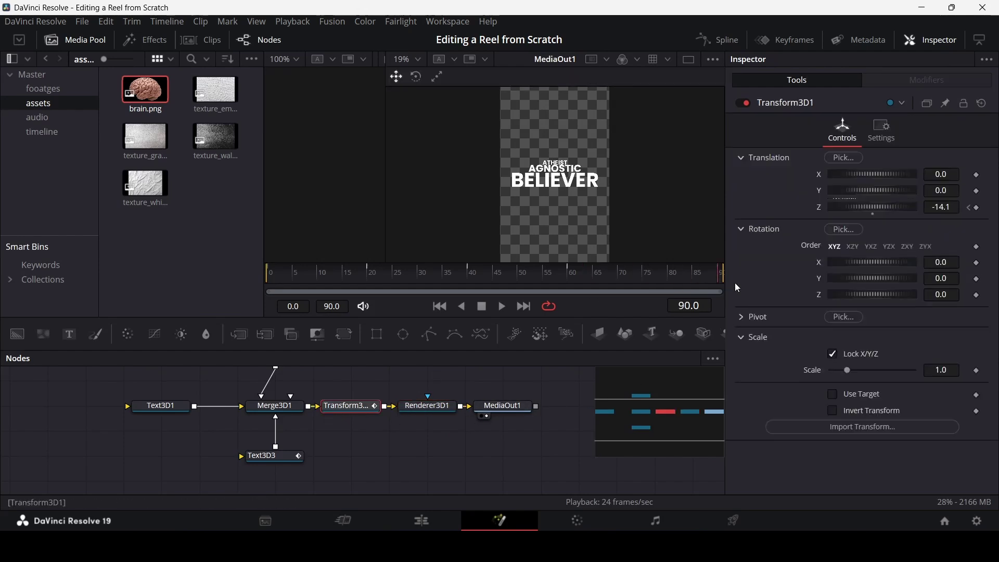
pyautogui.moveTo(940, 207); pyautogui.dragTo(926, 207)
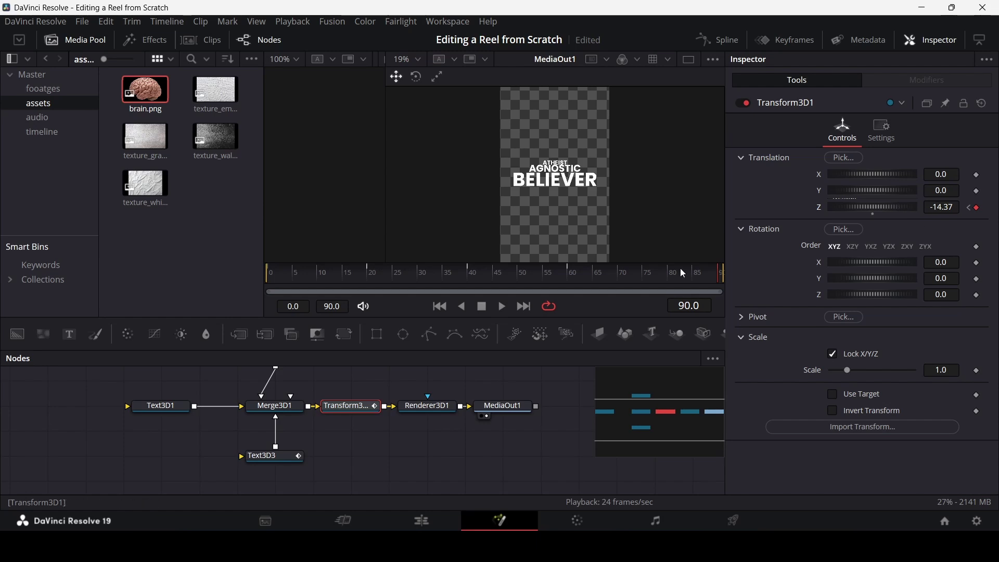
pyautogui.moveTo(705, 275); pyautogui.dragTo(726, 282)
pyautogui.moveTo(940, 207); pyautogui.dragTo(926, 207)
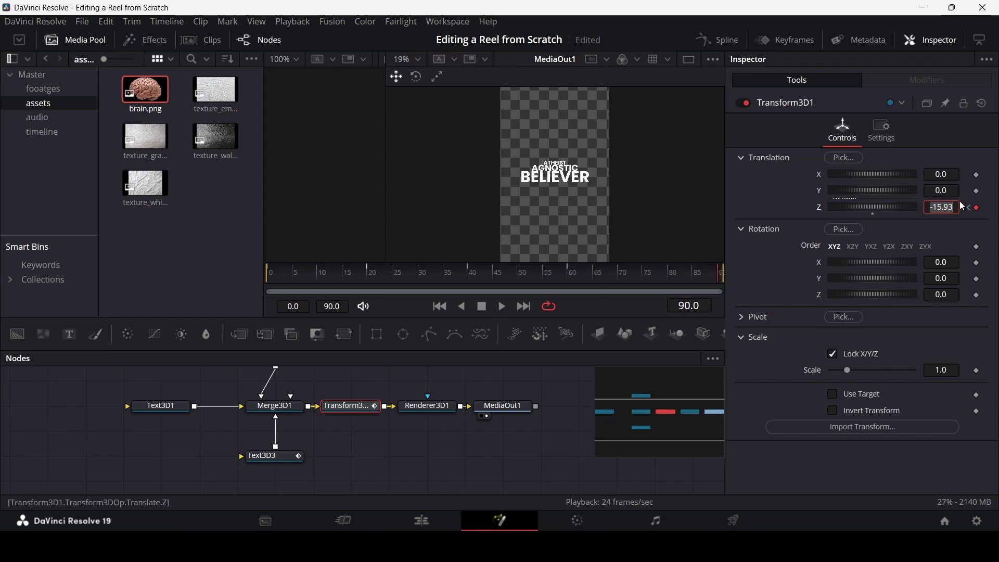
pyautogui.press('Return')
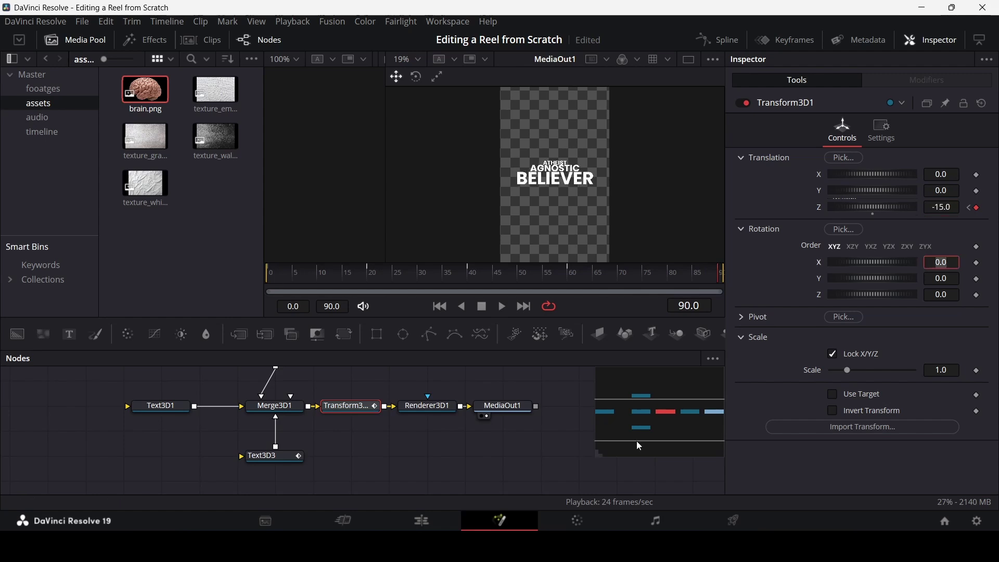
# Step: Play the Video 4 text composition in the edit timeline to review its movement
pyautogui.click(501, 460)
pyautogui.click(453, 511)
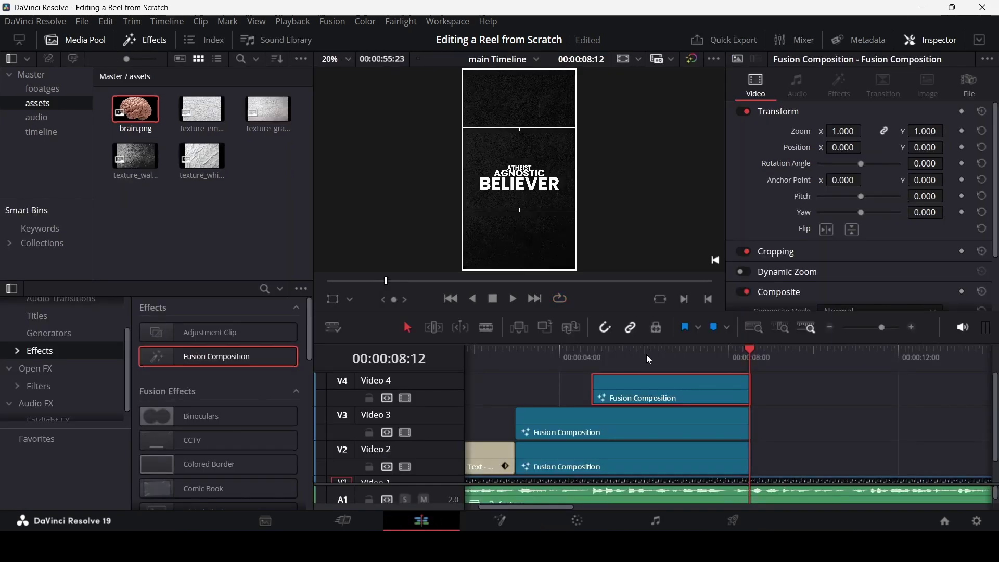
pyautogui.click(648, 356)
pyautogui.press('space')
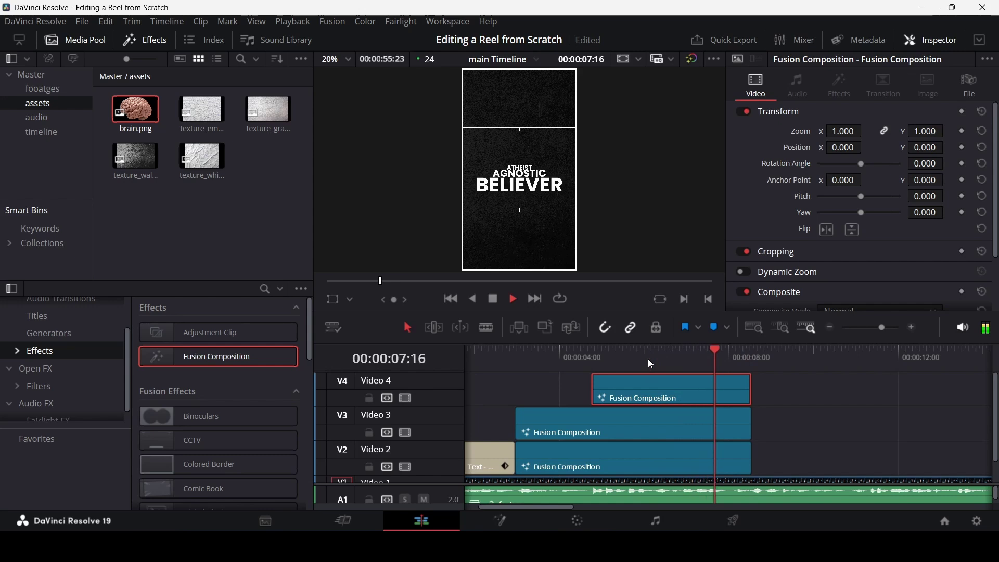
# Step: Open the Video 4 composition in Fusion, make room before MediaOut1 and insert a Glow node after Renderer3D1
pyautogui.rightClick(650, 384)
pyautogui.click(704, 297)
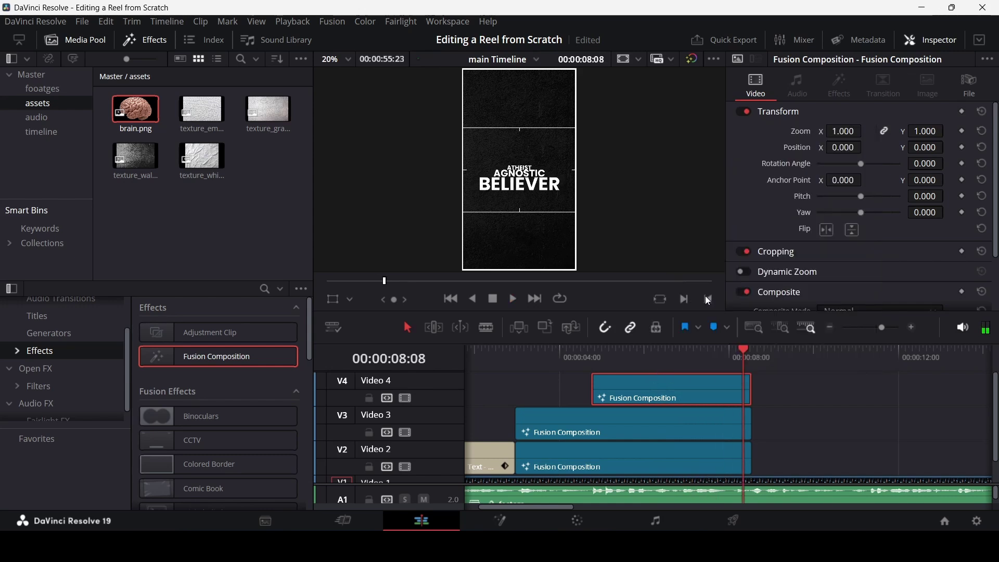
pyautogui.moveTo(512, 406); pyautogui.dragTo(585, 406)
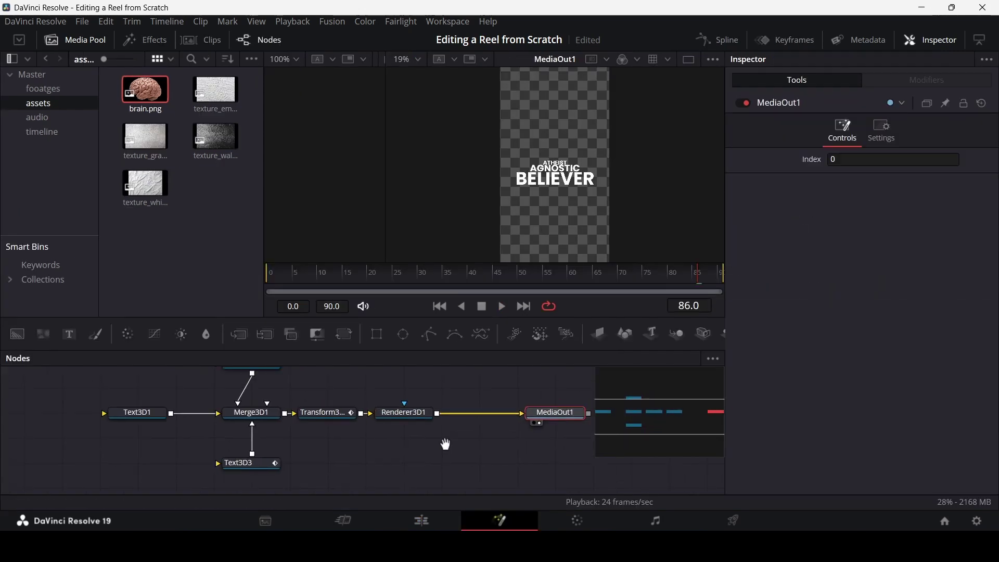
pyautogui.click(333, 442)
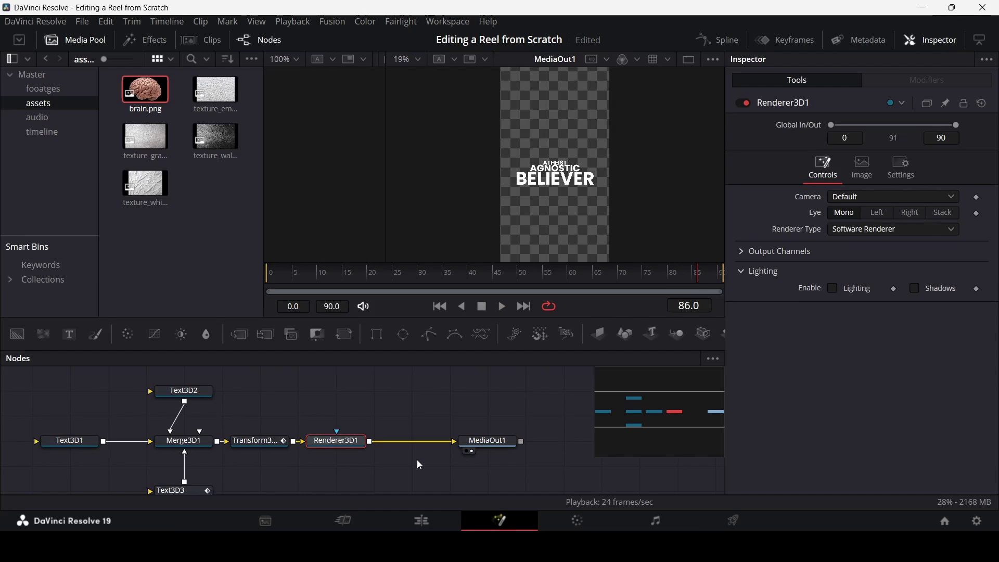
pyautogui.hotkey('shift', 'space')
pyautogui.write('glow')
pyautogui.press('Return')
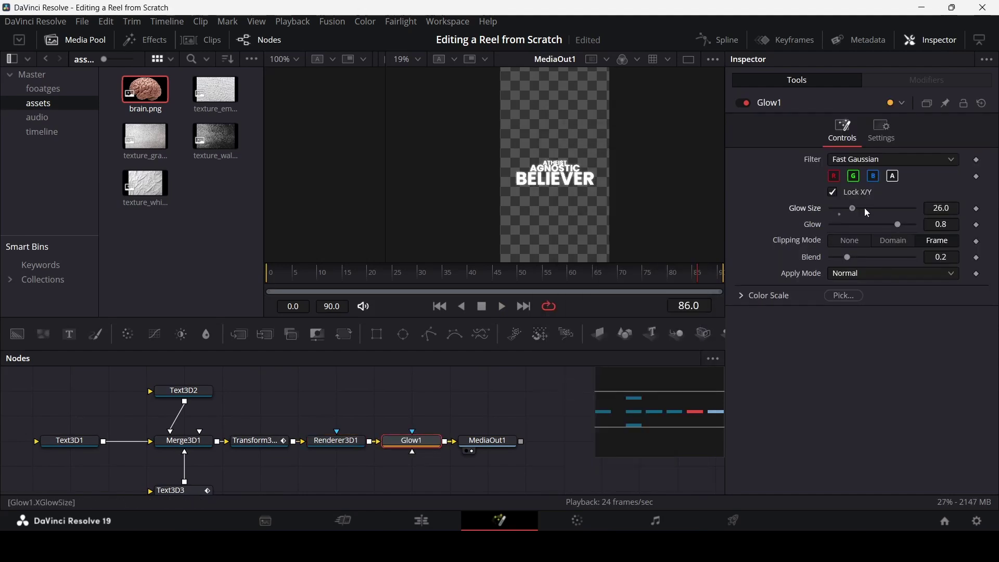
# Step: Set Glow1's glow size to 70
pyautogui.moveTo(865, 212); pyautogui.dragTo(921, 213)
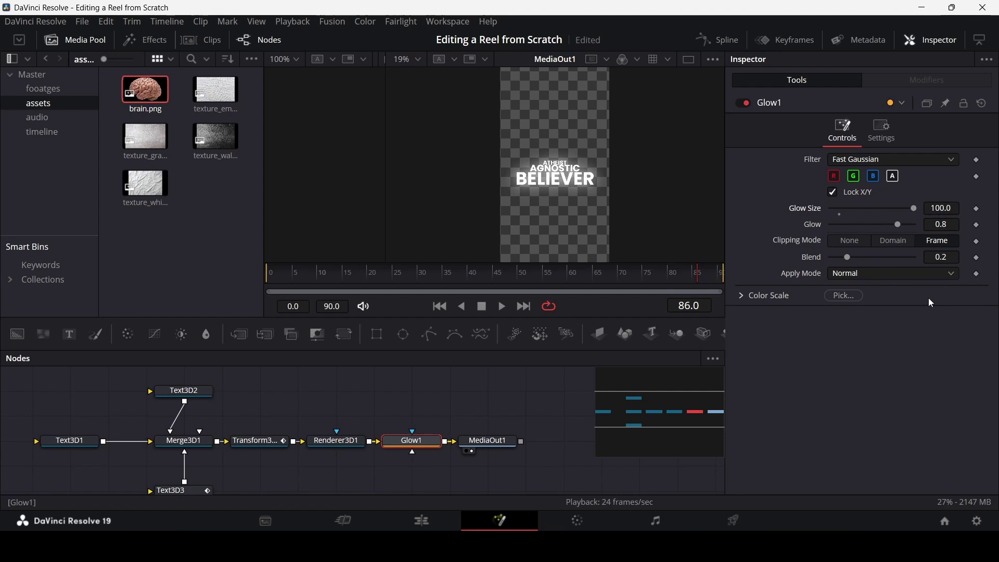
pyautogui.click(949, 208)
pyautogui.write('80')
pyautogui.press('Tab')
pyautogui.click(947, 208)
pyautogui.write('70')
pyautogui.press('Tab')
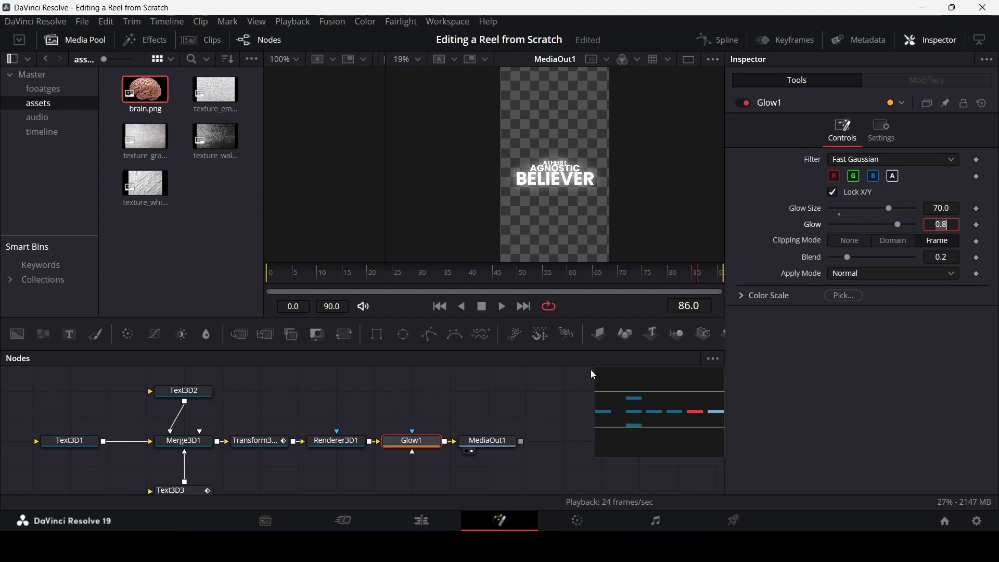
# Step: Open the Video 3 composition in Fusion and insert a Glow node between MultiMerge1 and Transform2
pyautogui.click(544, 435)
pyautogui.click(456, 521)
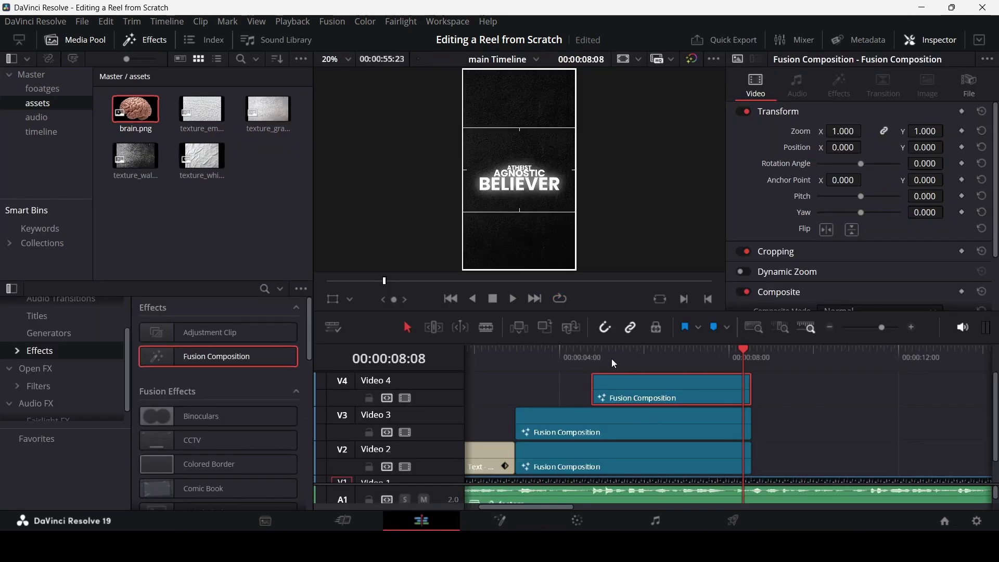
pyautogui.click(557, 356)
pyautogui.rightClick(583, 424)
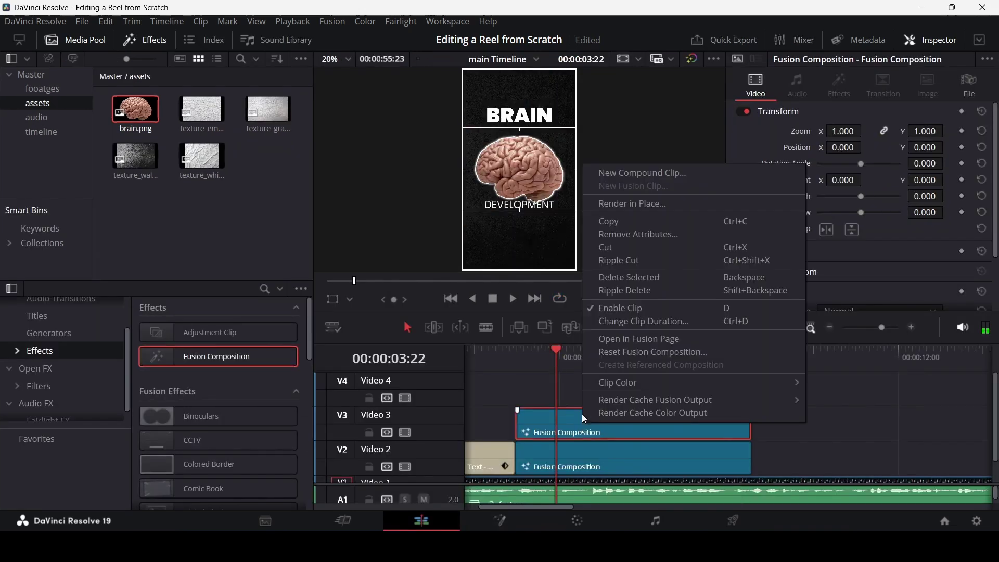
pyautogui.click(635, 341)
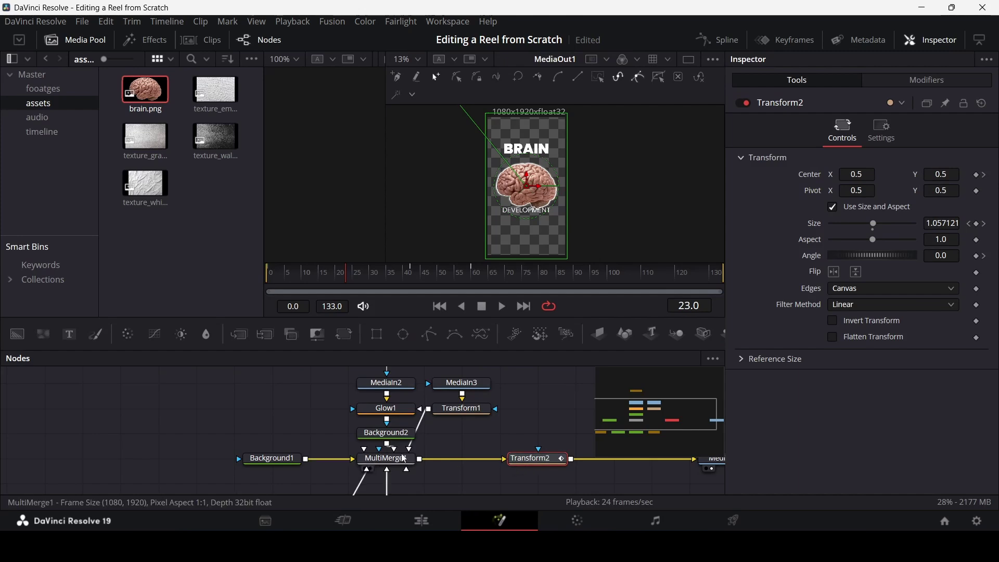
pyautogui.click(387, 458)
pyautogui.hotkey('shift', 'space')
pyautogui.press('Return')
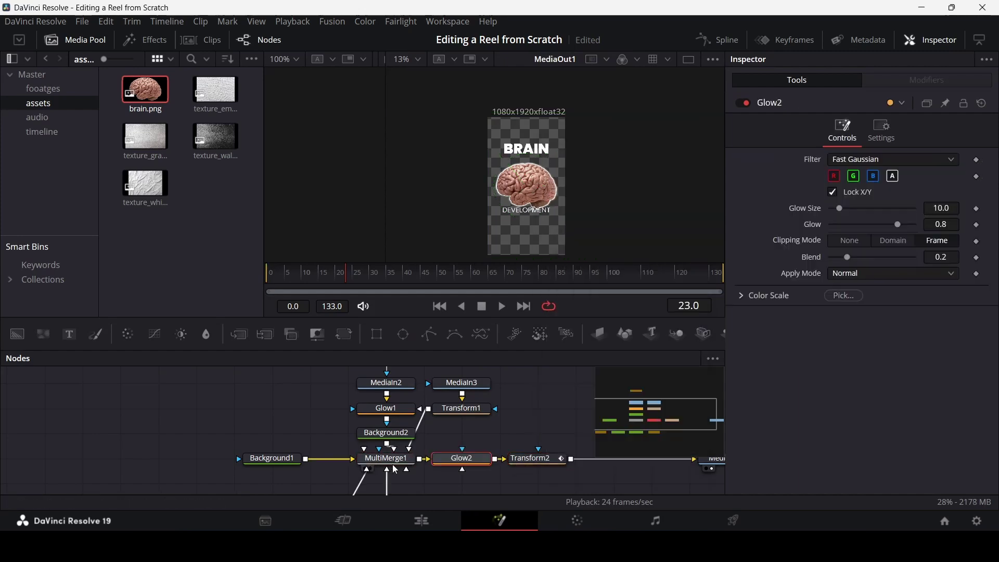
# Step: Set Glow2's glow size to 50 and its glow to 0.5
pyautogui.click(956, 209)
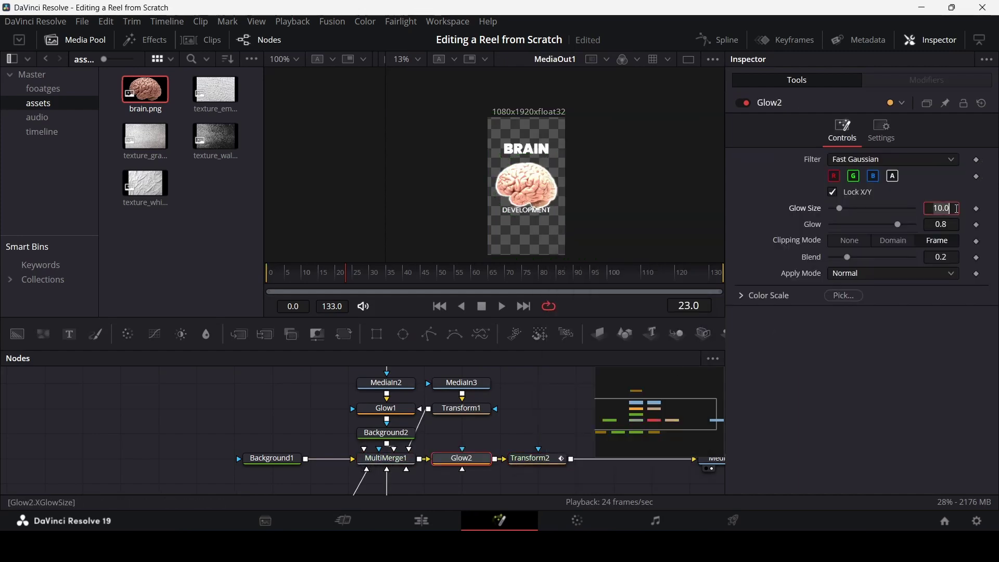
pyautogui.write('70')
pyautogui.press('Tab')
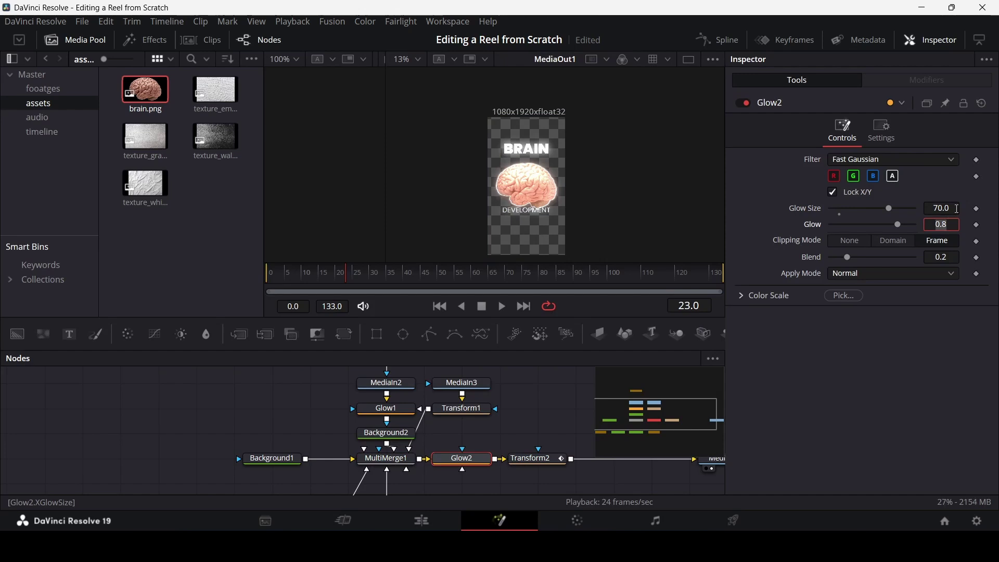
pyautogui.click(957, 209)
pyautogui.write('40')
pyautogui.press('Tab')
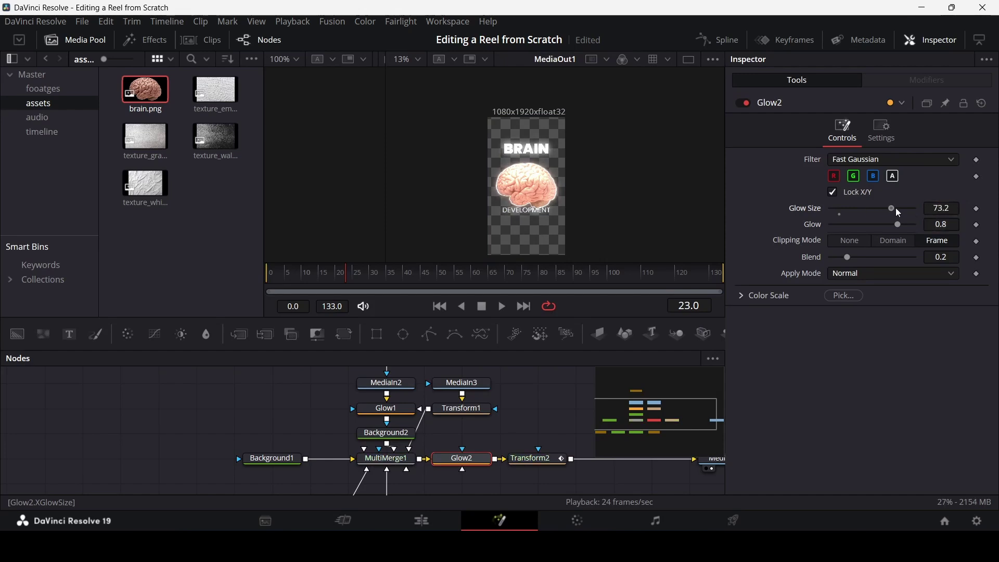
pyautogui.click(932, 208)
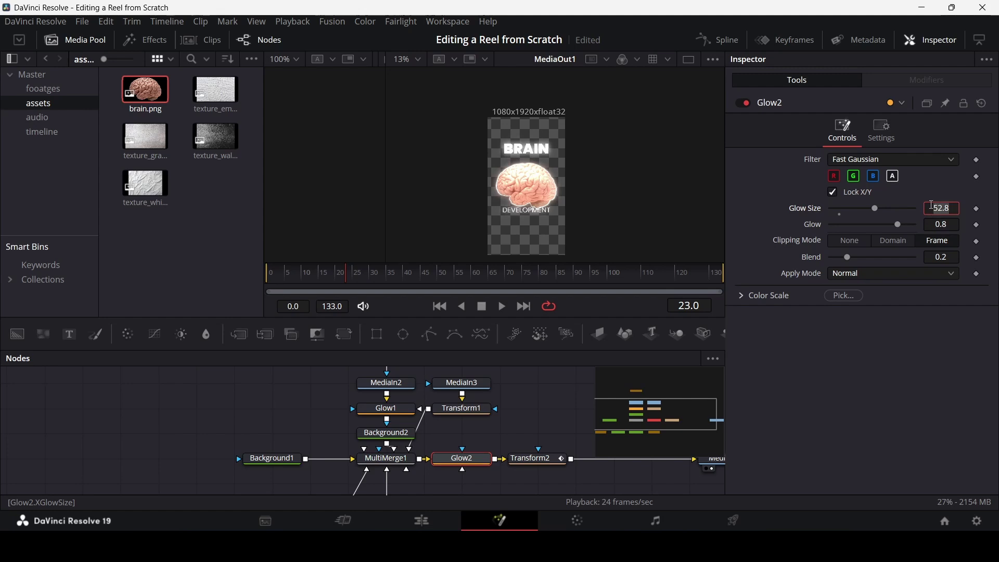
pyautogui.write('50')
pyautogui.click(955, 224)
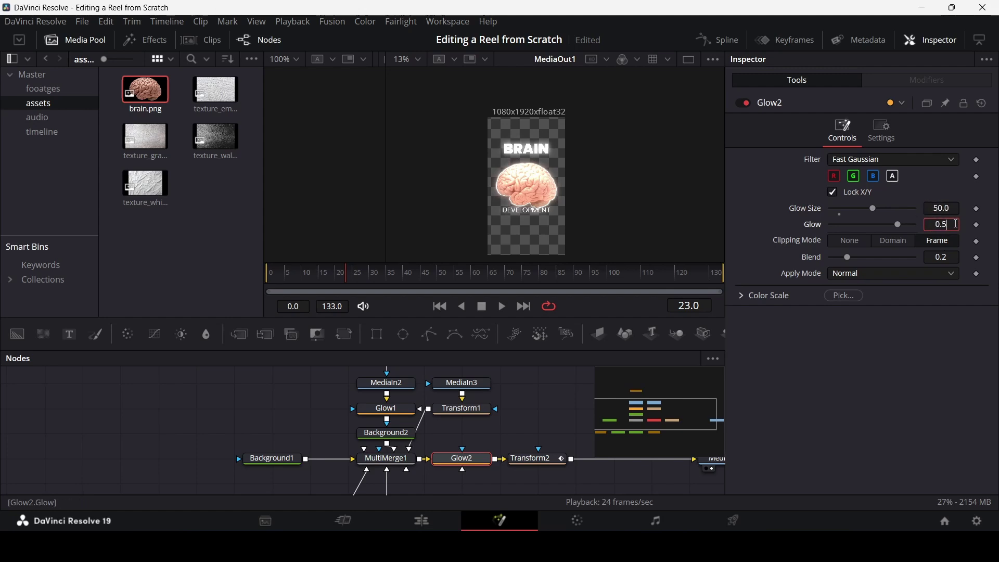
pyautogui.press('Tab')
pyautogui.press('Return')
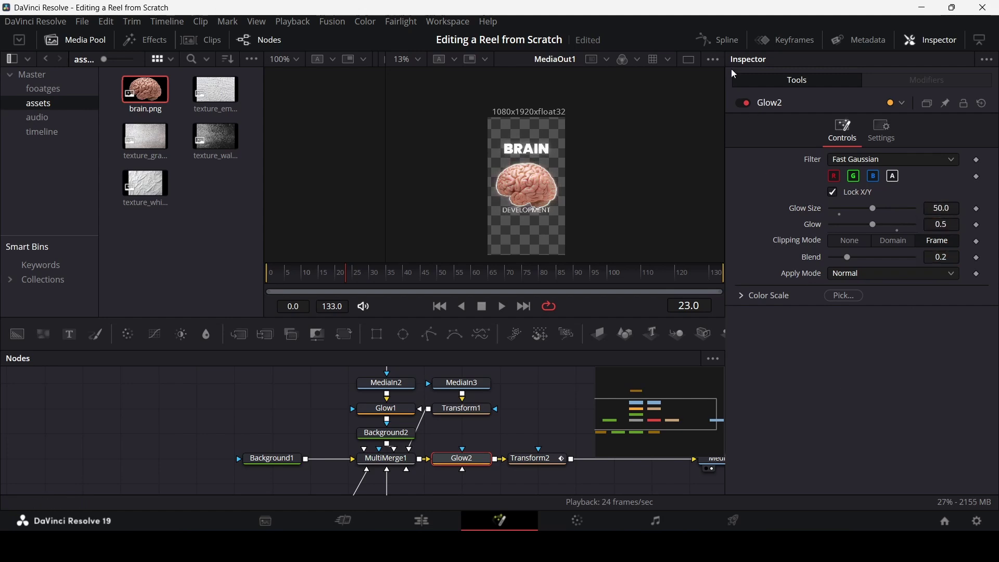
# Step: Turn Glow2 off and back on to compare the brain graphic with and without the glow
pyautogui.click(744, 104)
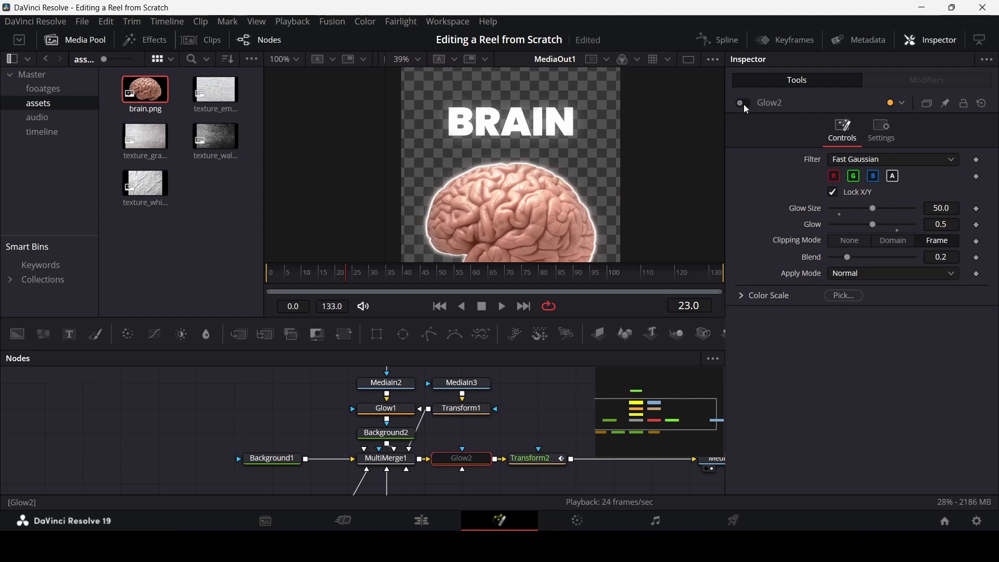
pyautogui.click(744, 104)
pyautogui.scroll(-3, 520, 166)
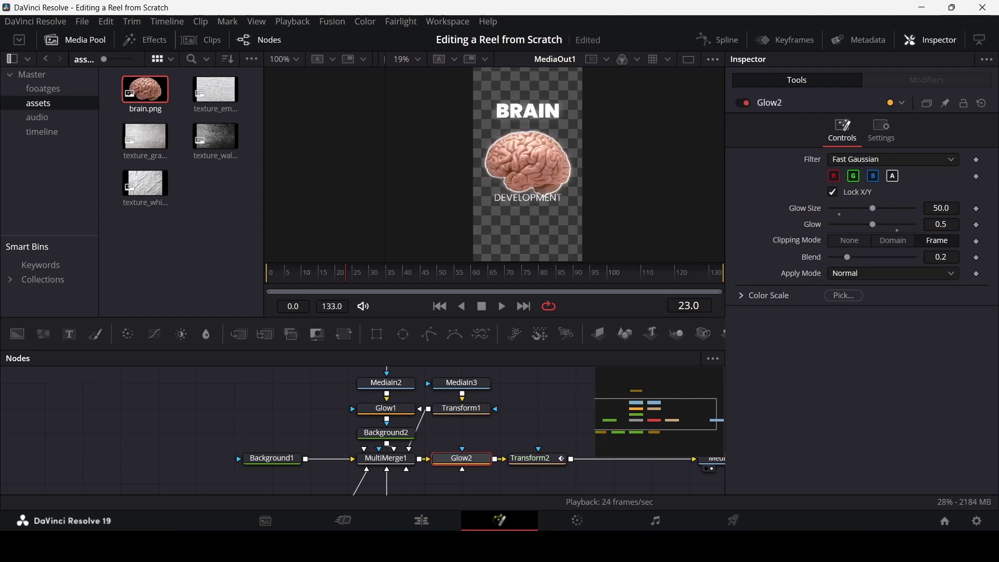
# Step: Check the script in Word by selecting the footage passage from "you have to step back" to "I do", and return to the Resolve edit timeline
pyautogui.click(450, 527)
pyautogui.click(487, 368)
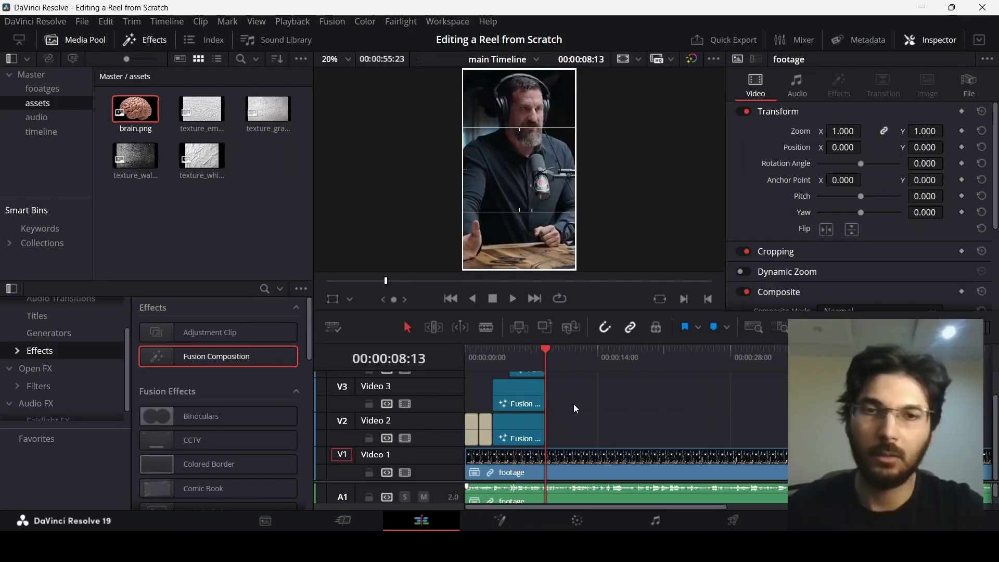
pyautogui.scroll(3, 619, 402)
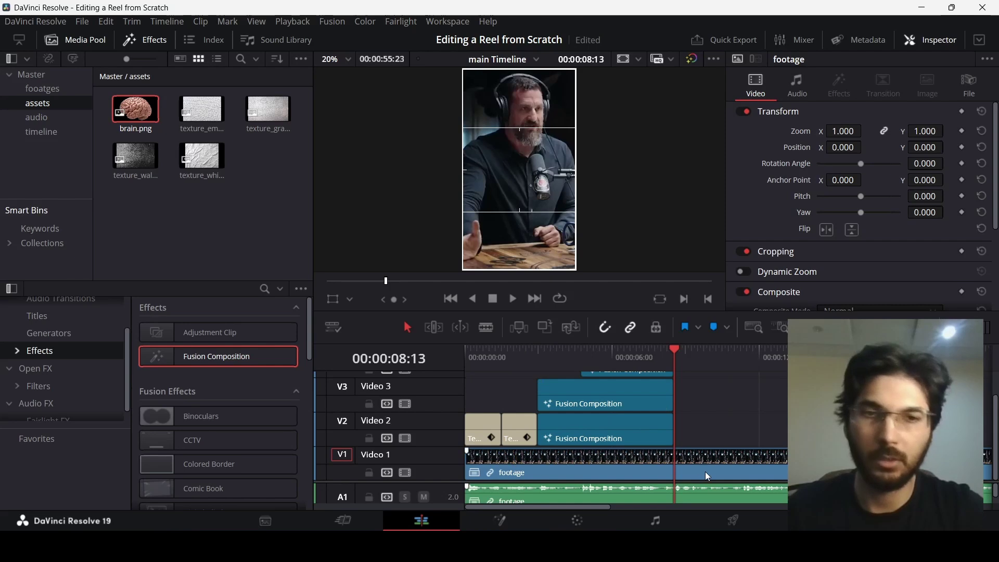
pyautogui.hotkey('alt', 'Tab')
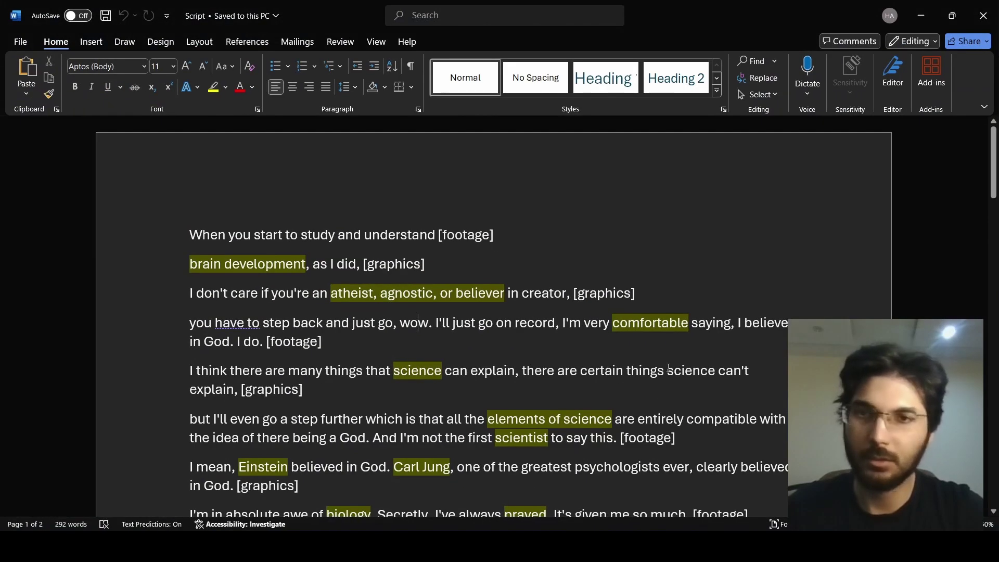
pyautogui.moveTo(328, 342); pyautogui.dragTo(189, 322)
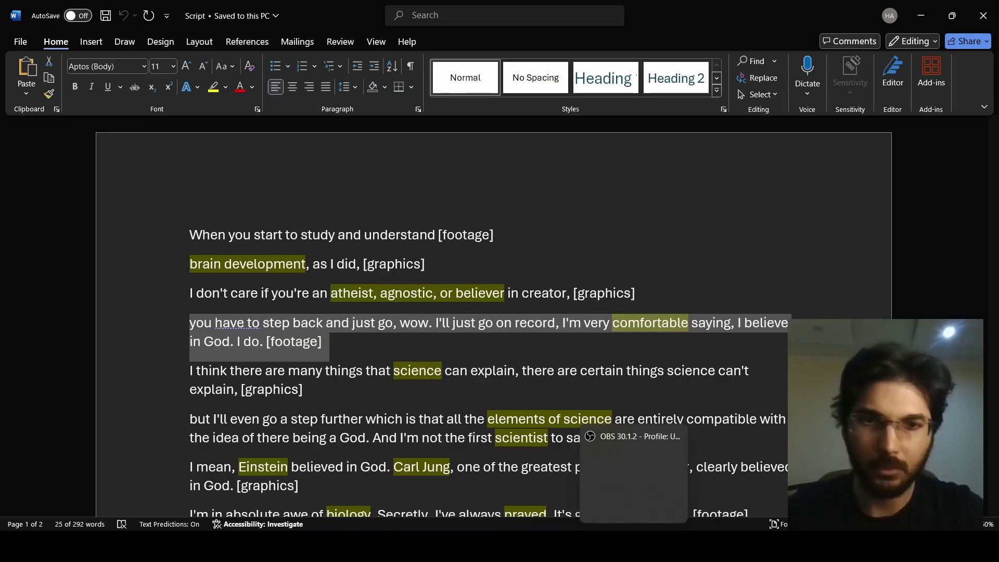
pyautogui.hotkey('alt', 'Tab')
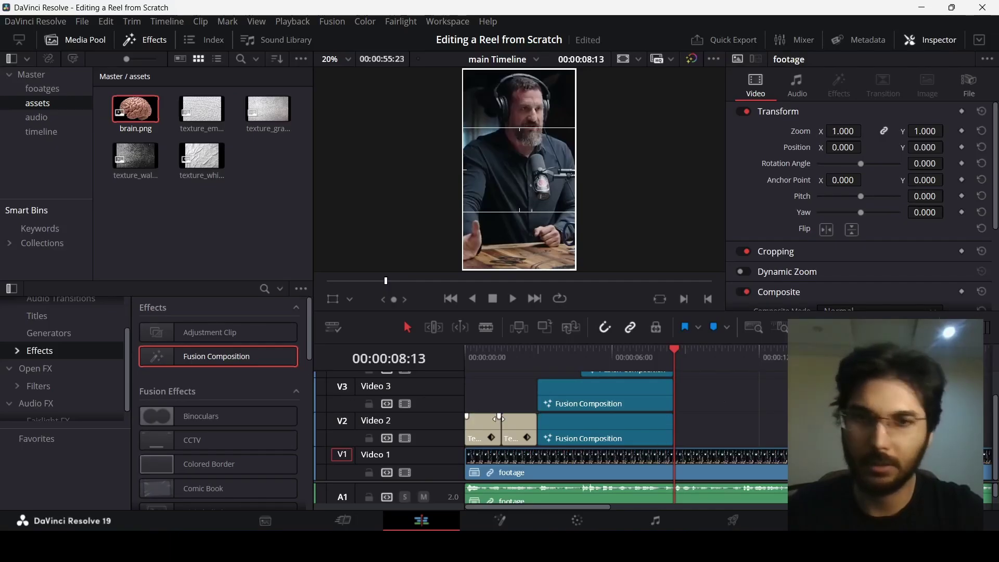
# Step: Duplicate the "When you start to" title on Video 2 and place the copy at 00:00:08:13, directly after the Fusion compositions
pyautogui.click(487, 367)
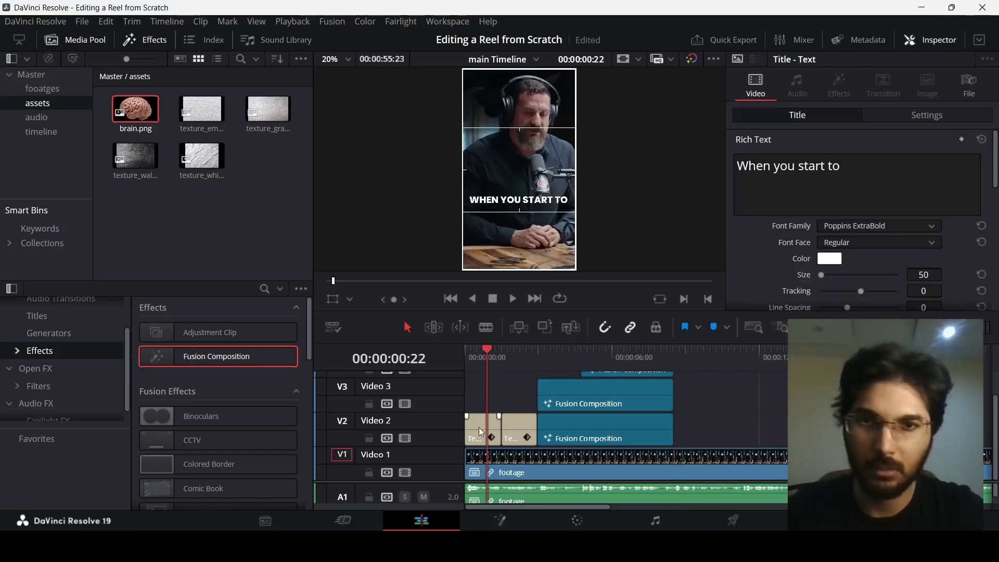
pyautogui.moveTo(478, 426); pyautogui.dragTo(759, 427)
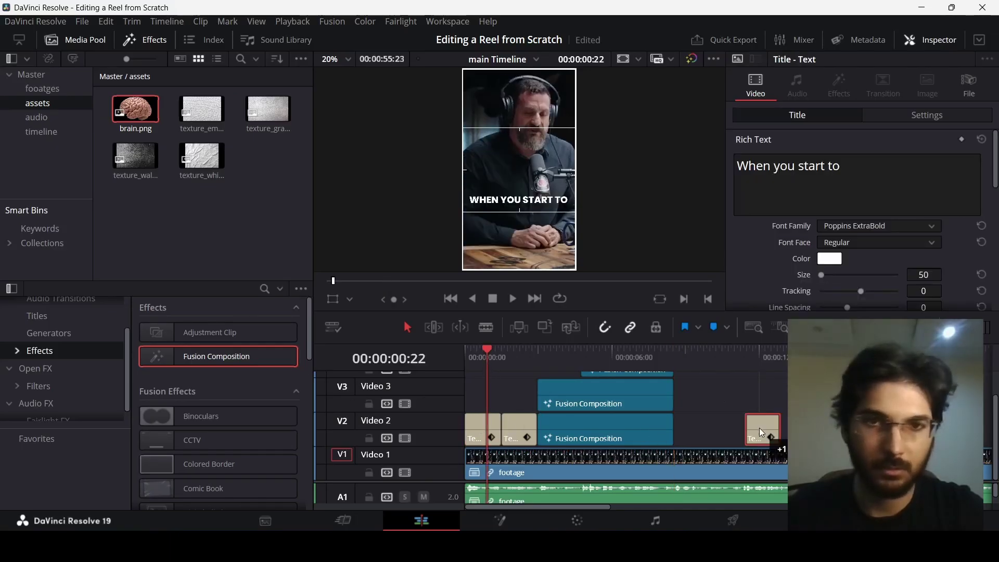
pyautogui.click(674, 361)
pyautogui.moveTo(696, 432); pyautogui.dragTo(692, 433)
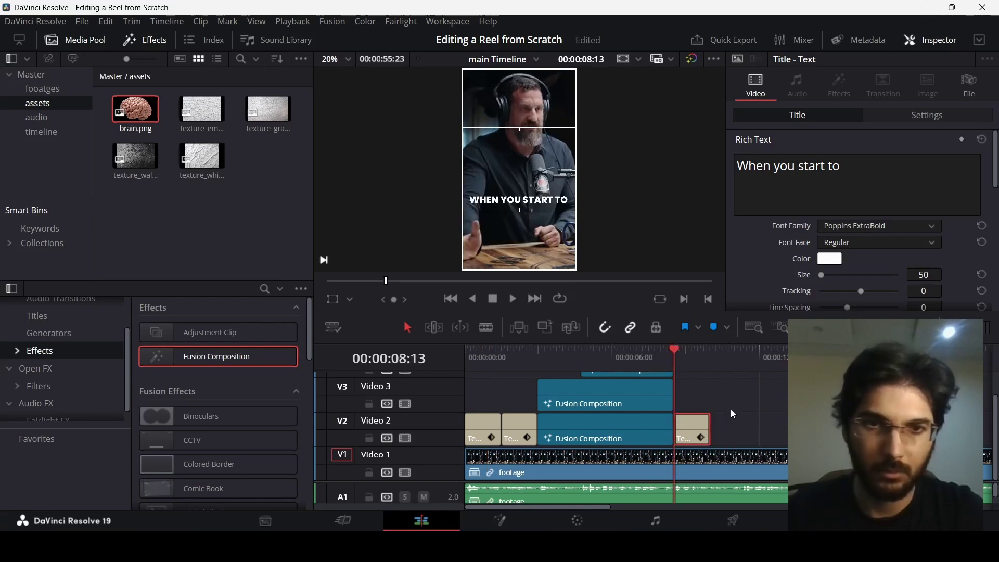
# Step: Find the end of the spoken phrase at 00:00:10:01 and duplicate the title on Video 2 so the copy starts there
pyautogui.press('space')
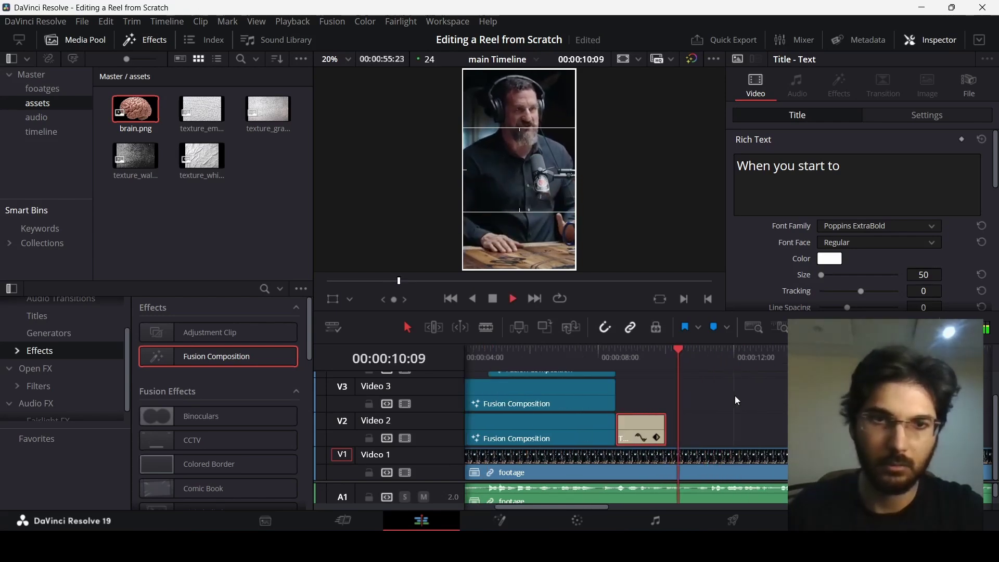
pyautogui.click(657, 361)
pyautogui.press('space')
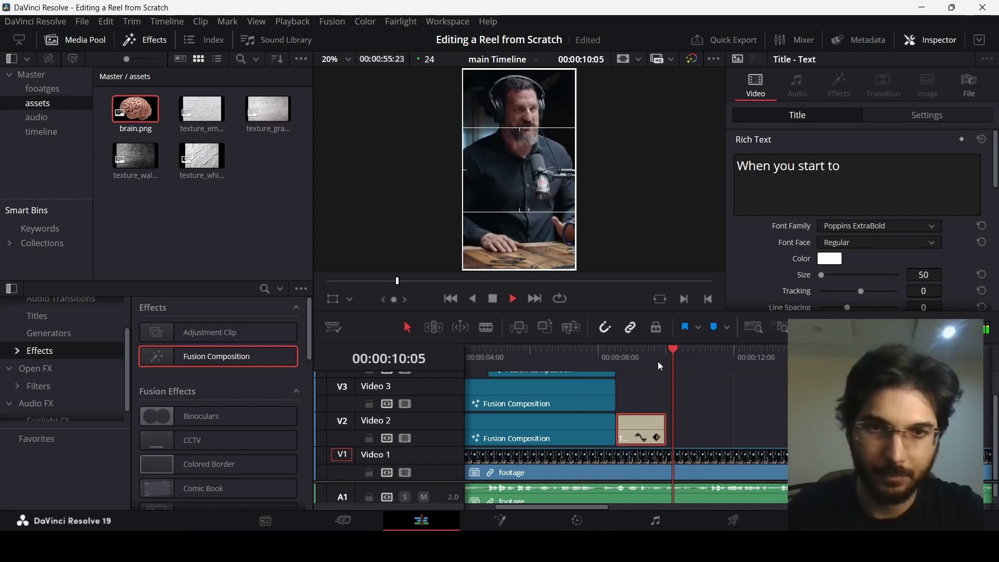
pyautogui.click(657, 361)
pyautogui.press('space')
pyautogui.click(663, 361)
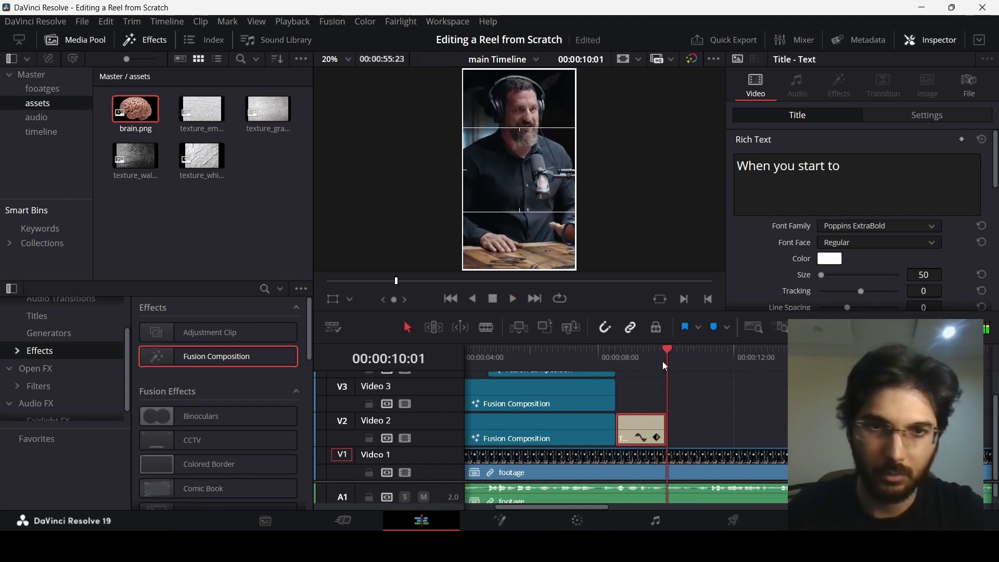
pyautogui.scroll(-3, 642, 435)
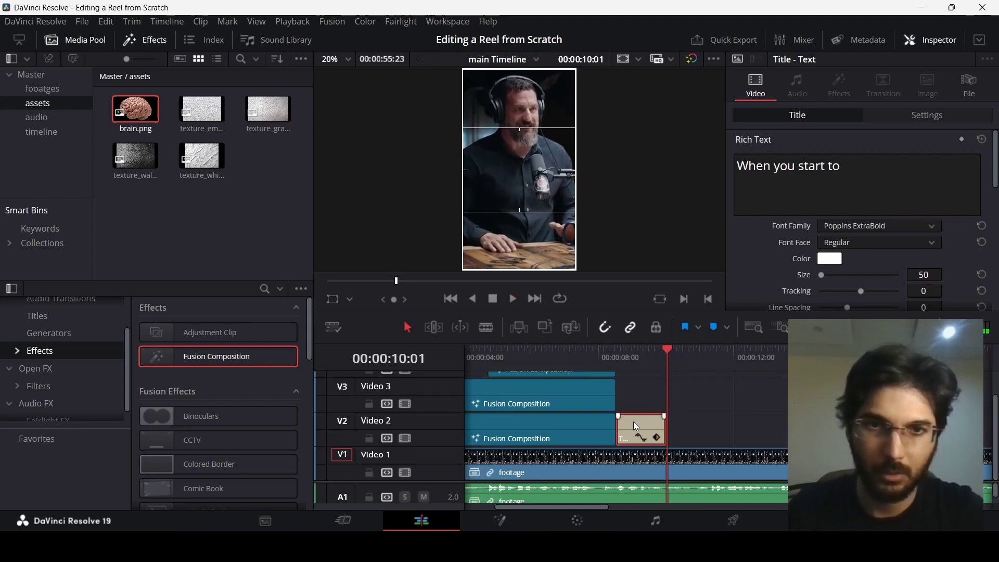
pyautogui.moveTo(632, 421); pyautogui.dragTo(692, 420)
# Step: Split the second title copy on Video 2 at 00:00:10:22 and trim its last piece to end at 00:00:11:08
pyautogui.press('space')
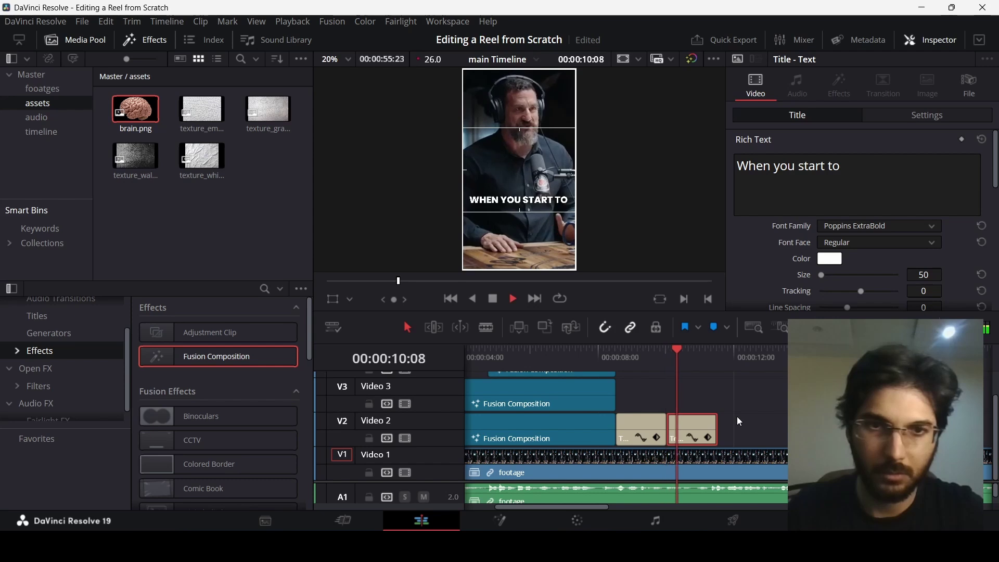
pyautogui.press('space')
pyautogui.moveTo(700, 360); pyautogui.dragTo(696, 357)
pyautogui.hotkey('ctrl', 'b')
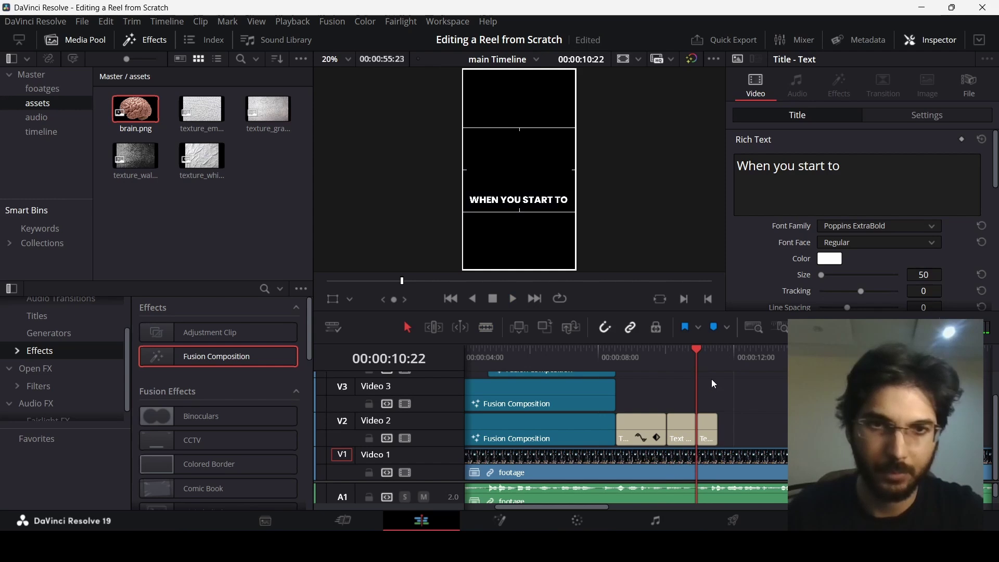
pyautogui.scroll(3, 710, 379)
pyautogui.click(766, 361)
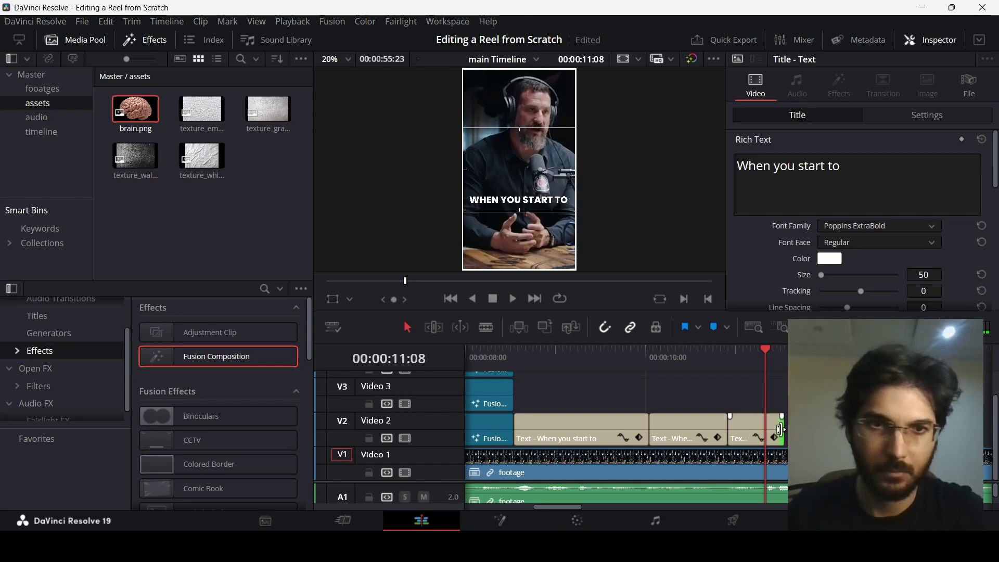
pyautogui.moveTo(780, 430); pyautogui.dragTo(763, 430)
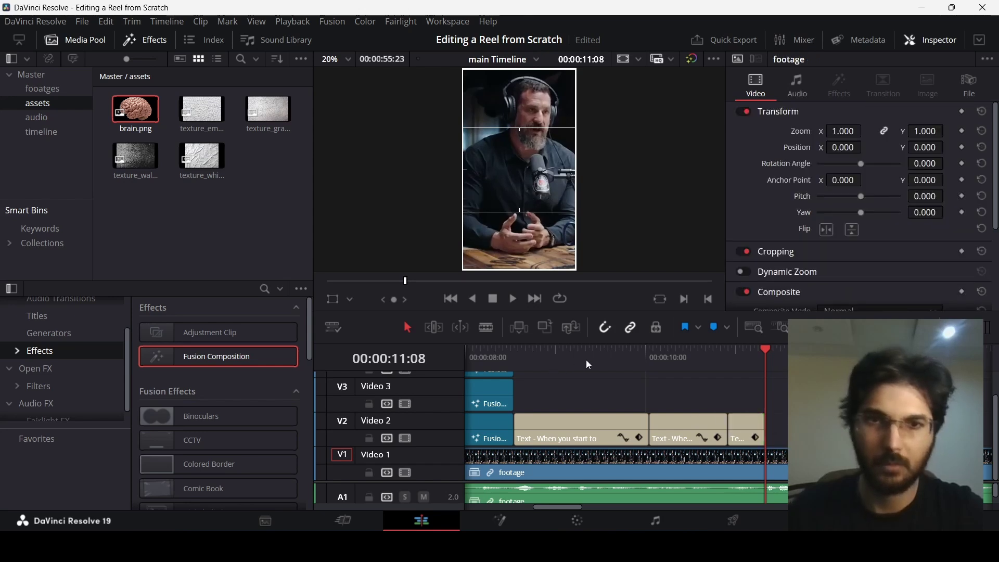
# Step: Play the footage from 00:00:11:08 and duplicate the last short title further along Video 2, near 00:00:14:06
pyautogui.scroll(-3, 698, 386)
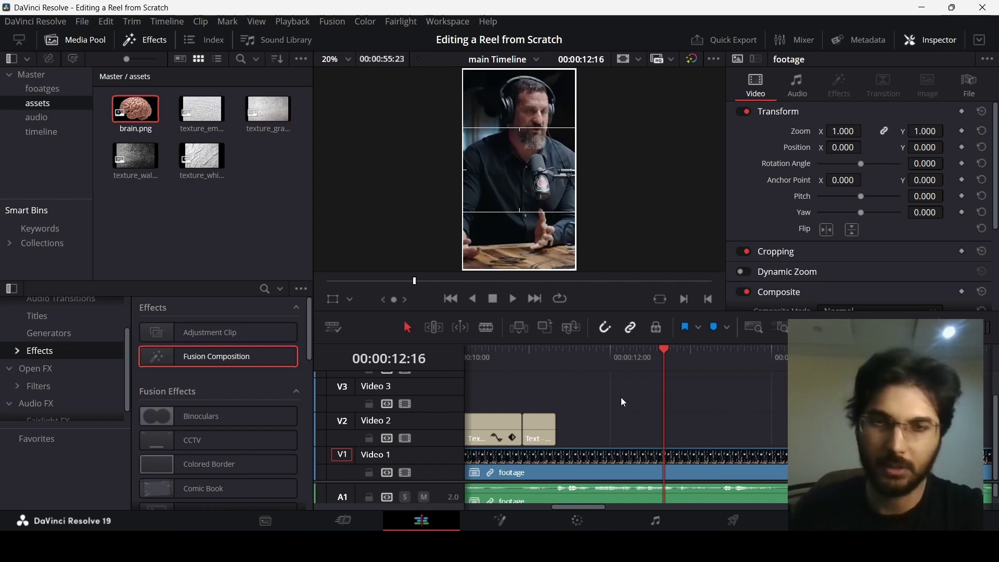
pyautogui.click(563, 357)
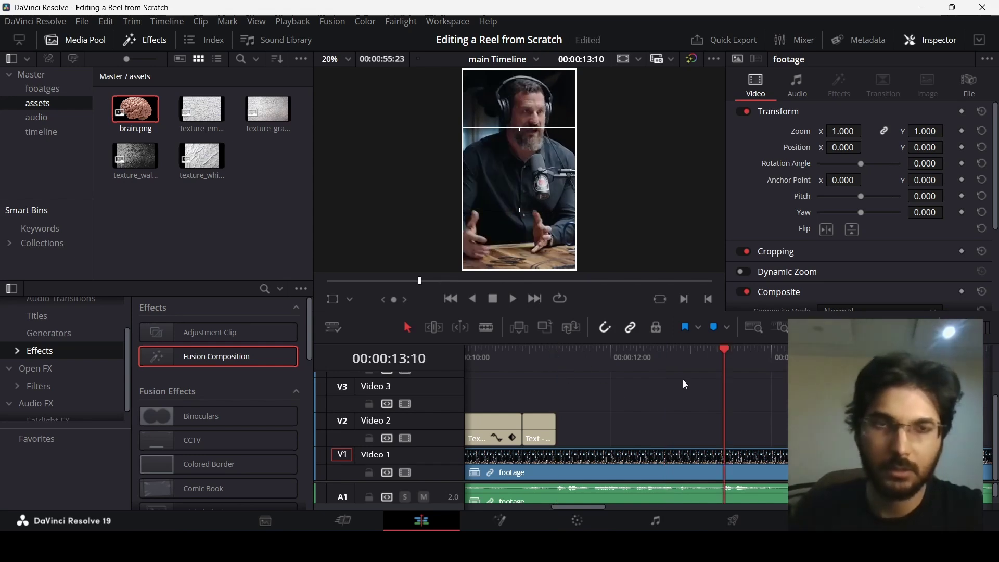
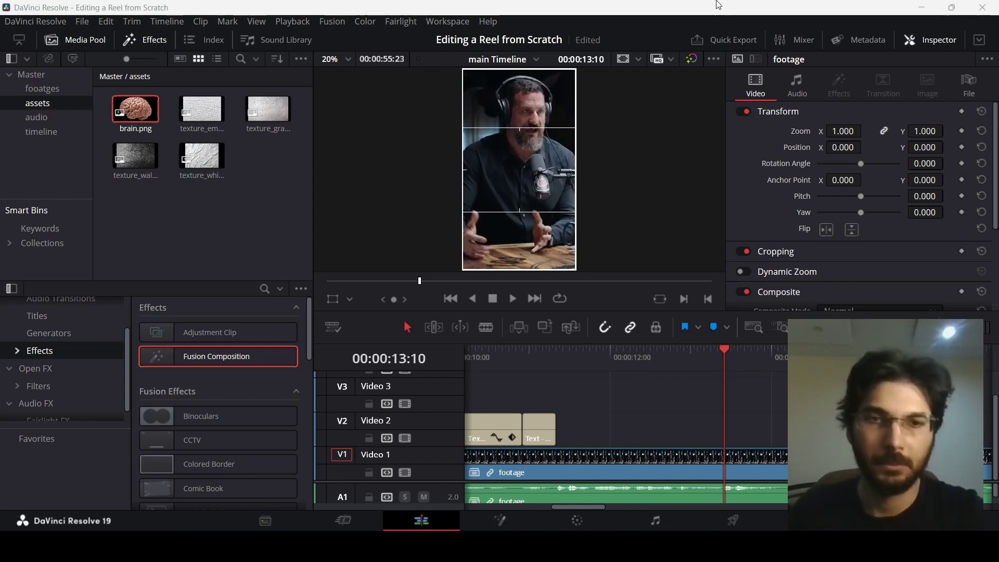
pyautogui.click(559, 363)
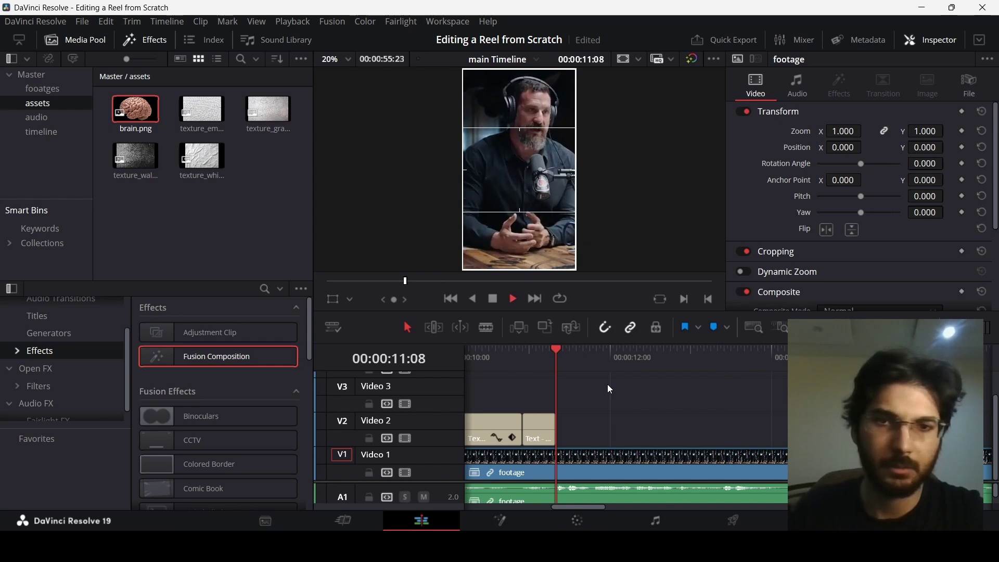
pyautogui.press('space')
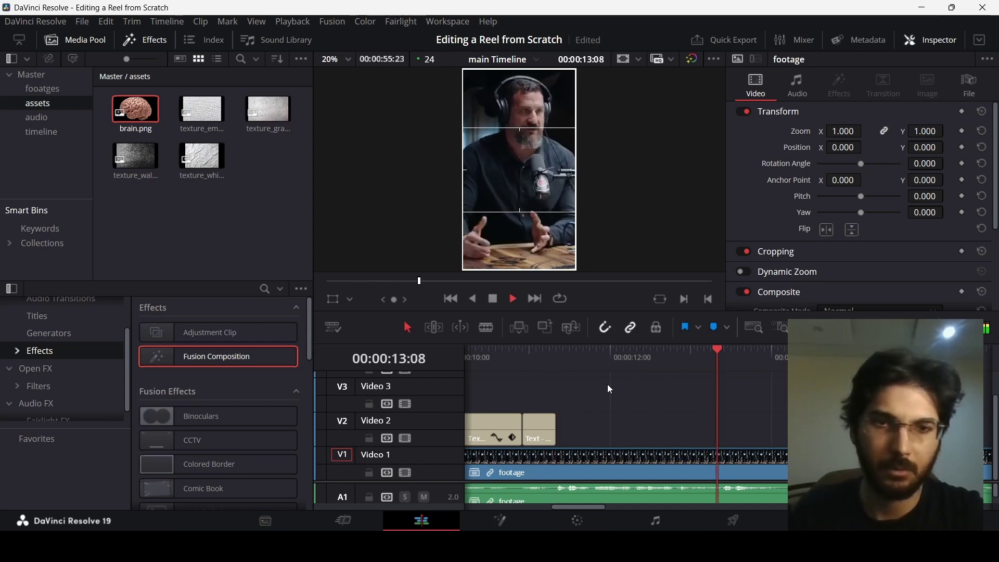
pyautogui.press('space')
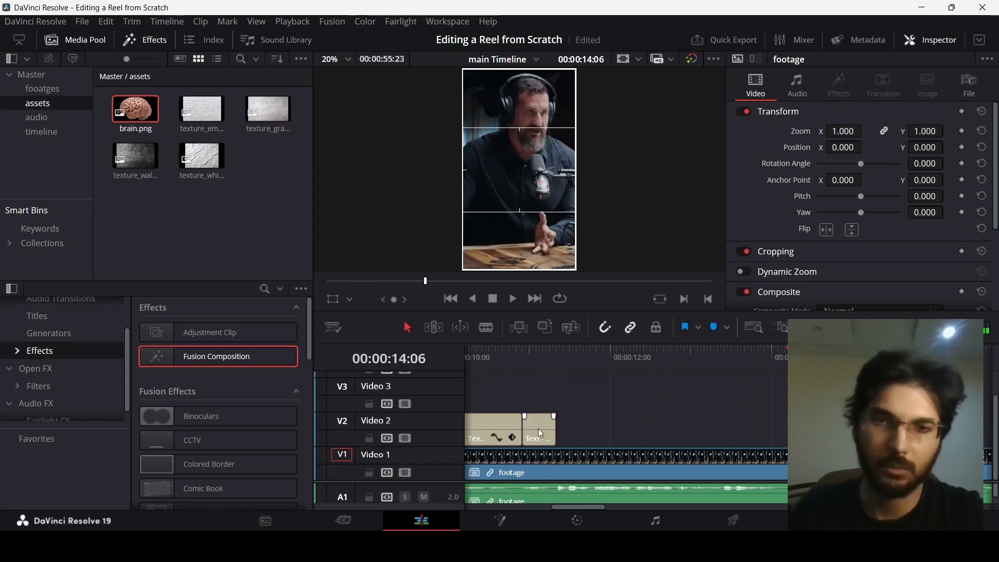
pyautogui.moveTo(537, 429); pyautogui.dragTo(782, 428)
# Step: Copy the phrase "you have to step back" from the script in Word and return to the Resolve timeline
pyautogui.hscroll(-3, 673, 384)
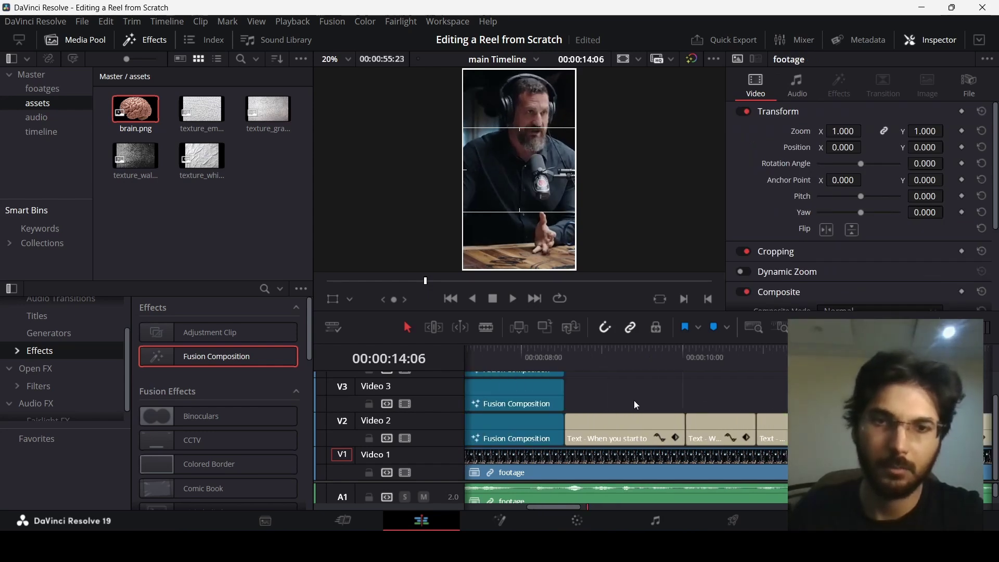
pyautogui.hotkey('alt', 'Tab')
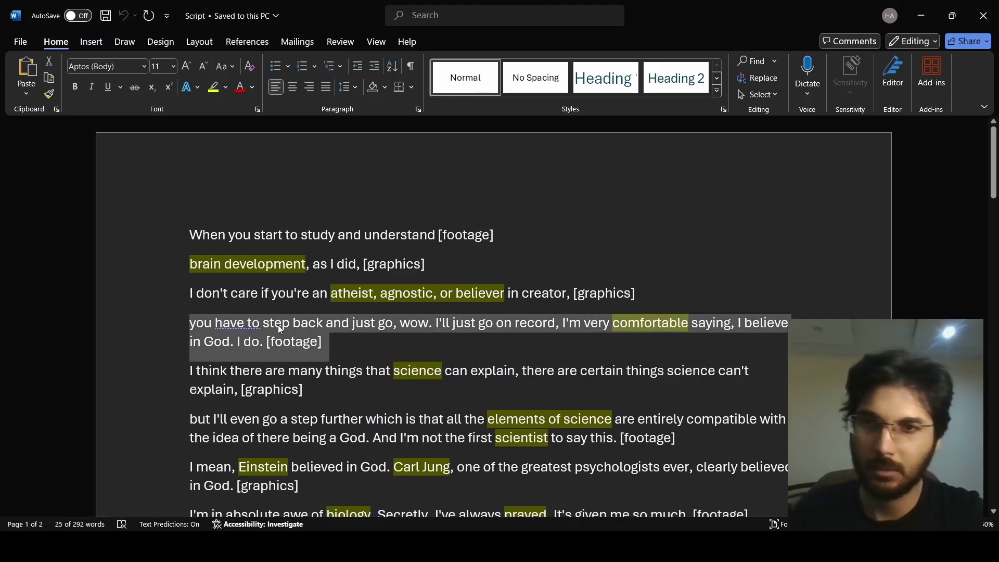
pyautogui.moveTo(190, 323); pyautogui.dragTo(321, 325)
pyautogui.hotkey('ctrl', 'c')
pyautogui.hotkey('alt', 'Tab')
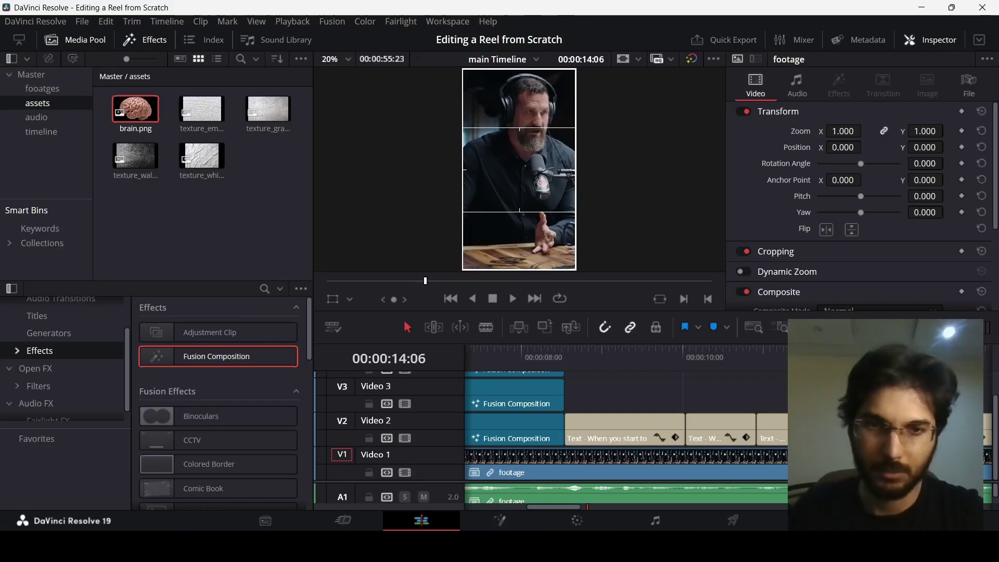
# Step: Replace the text of the first title after the Fusion compositions with "you have to step back" and set its size to 45
pyautogui.click(609, 429)
pyautogui.click(616, 365)
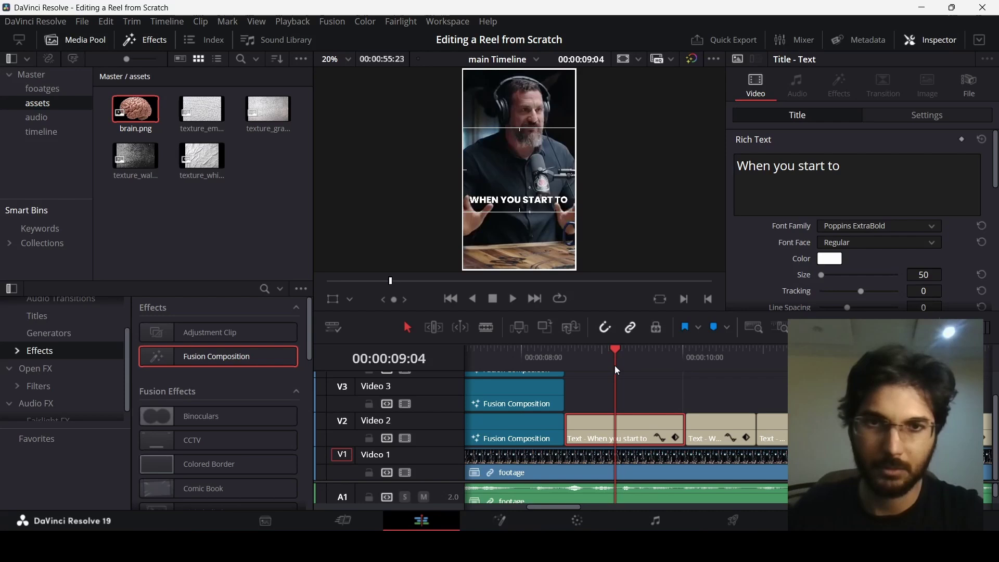
pyautogui.click(862, 190)
pyautogui.hotkey('ctrl', 'a')
pyautogui.hotkey('ctrl', 'v')
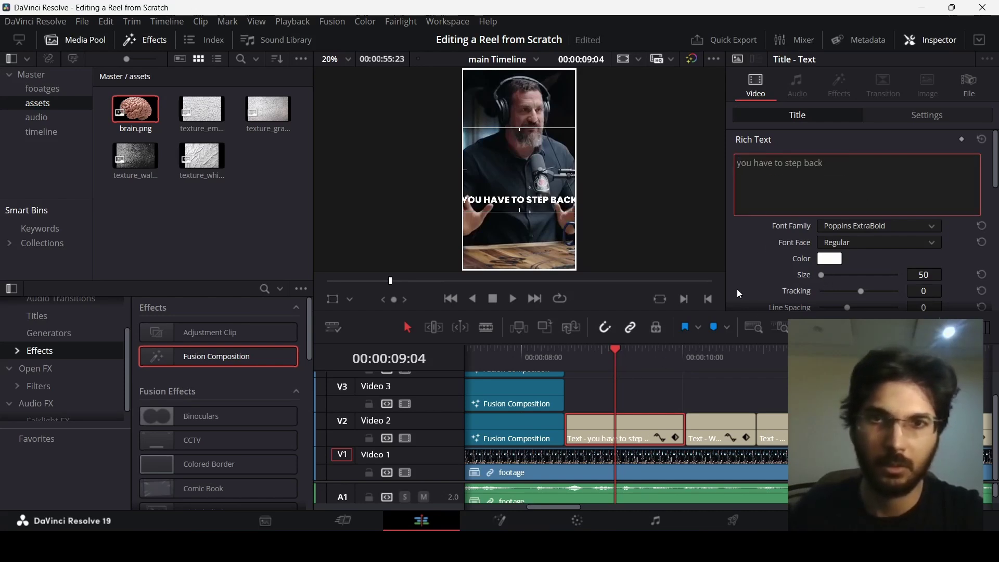
pyautogui.click(936, 275)
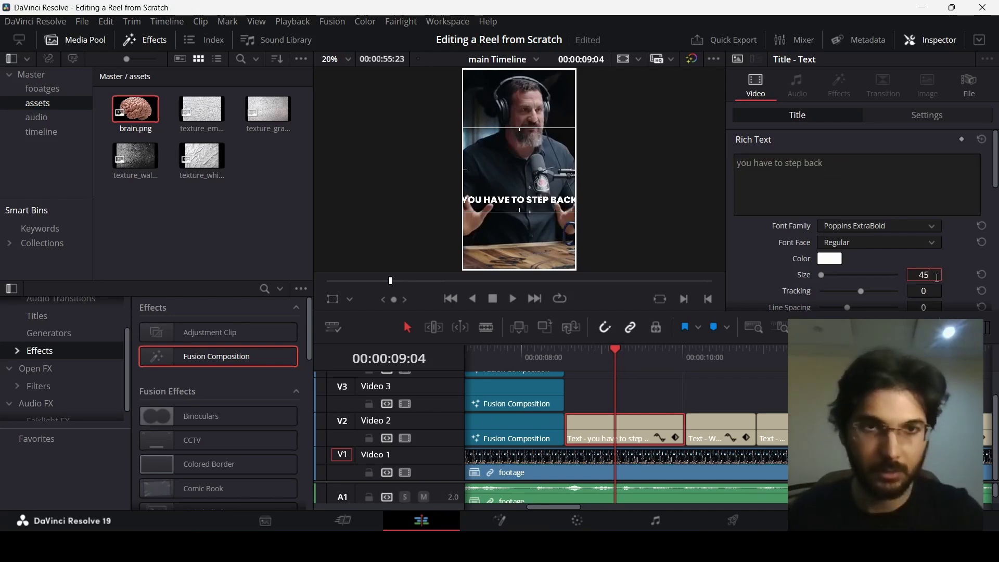
pyautogui.press('Return')
# Step: Play back the "you have to step back" title from 00:00:08:13 to check it against the speech
pyautogui.click(569, 358)
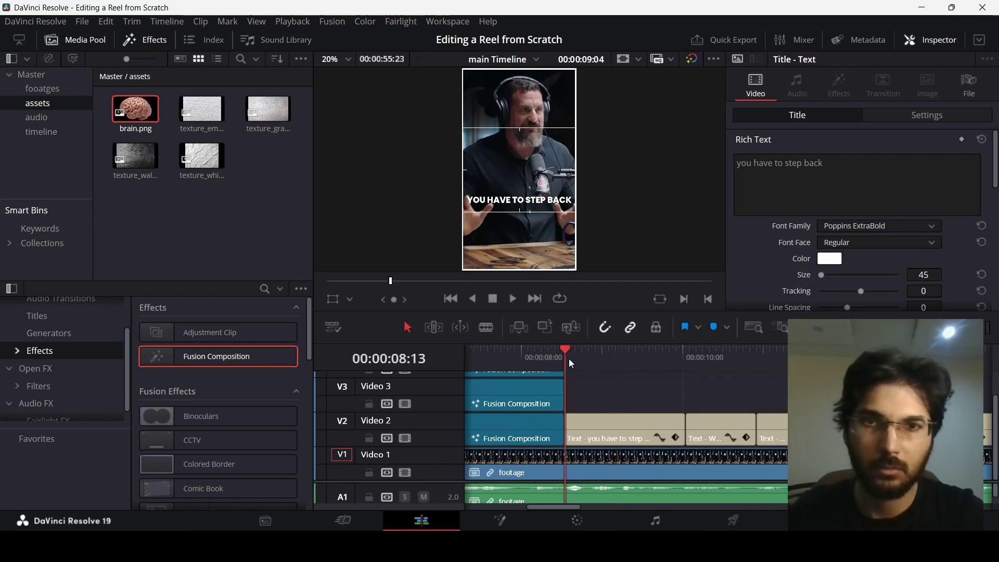
pyautogui.press('space')
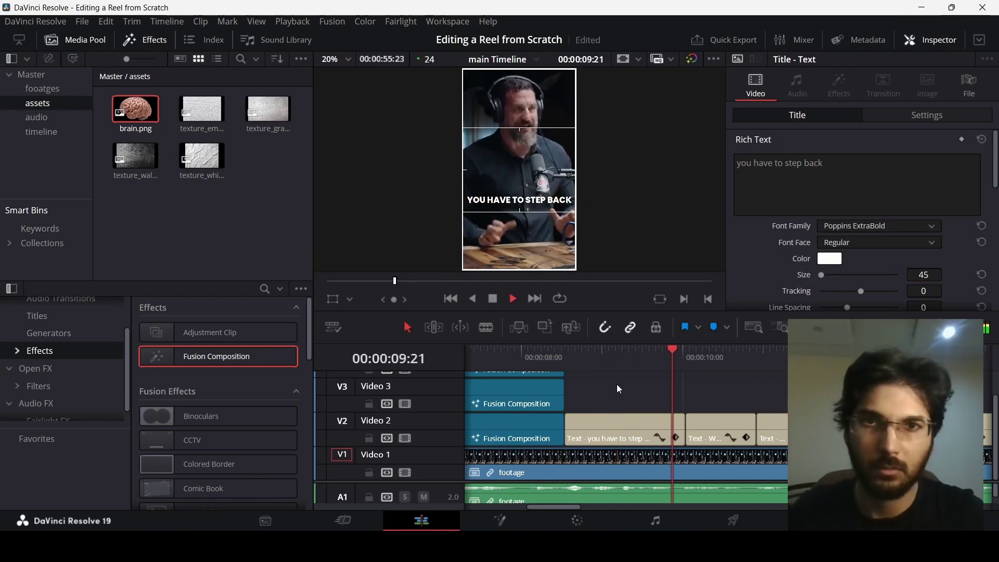
pyautogui.press('space')
pyautogui.click(626, 357)
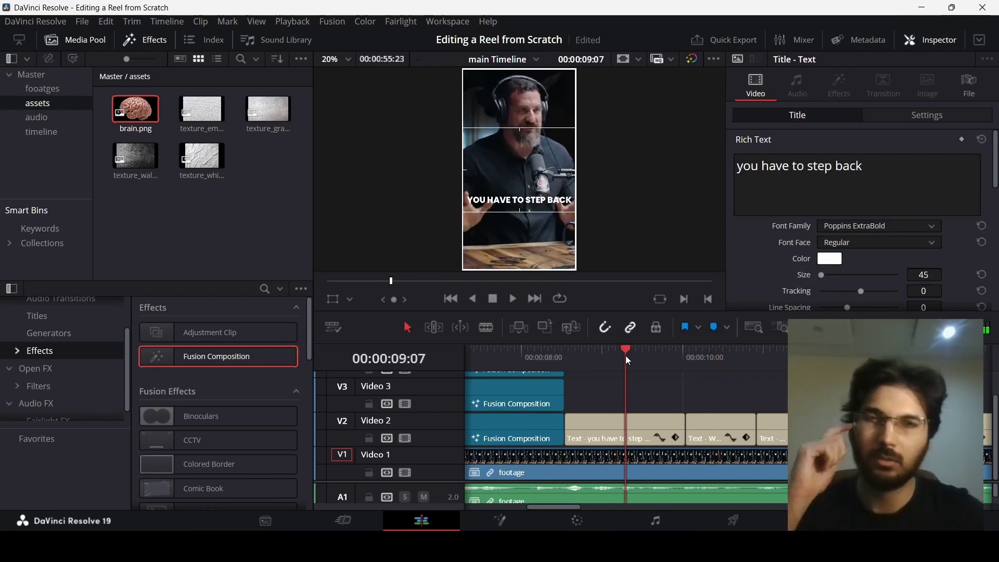
# Step: Give the "you have to step back" title a stroke of size 3, applied to the outside only
pyautogui.scroll(-10, 772, 241)
pyautogui.scroll(-1, 773, 247)
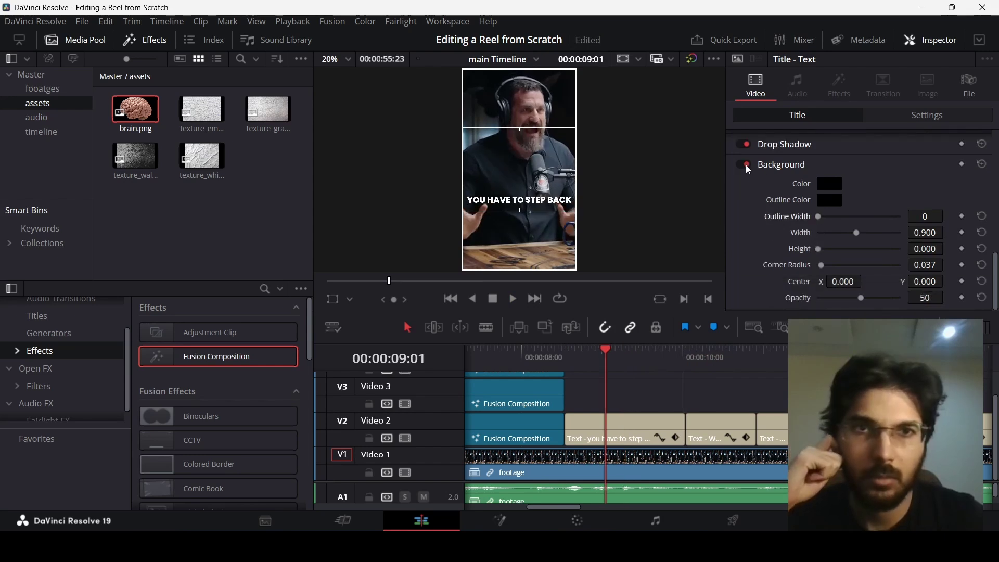
pyautogui.scroll(5, 770, 198)
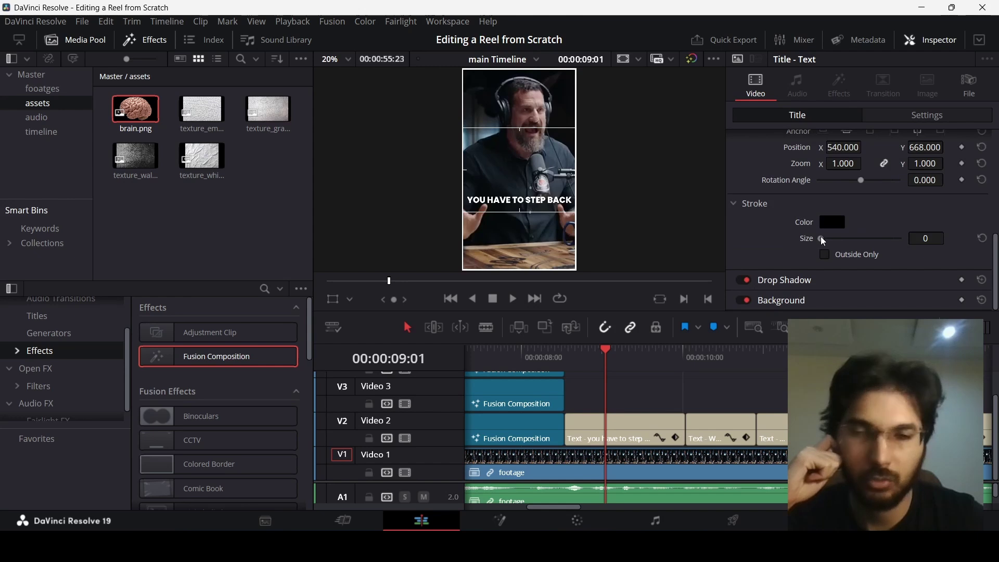
pyautogui.moveTo(820, 237); pyautogui.dragTo(838, 237)
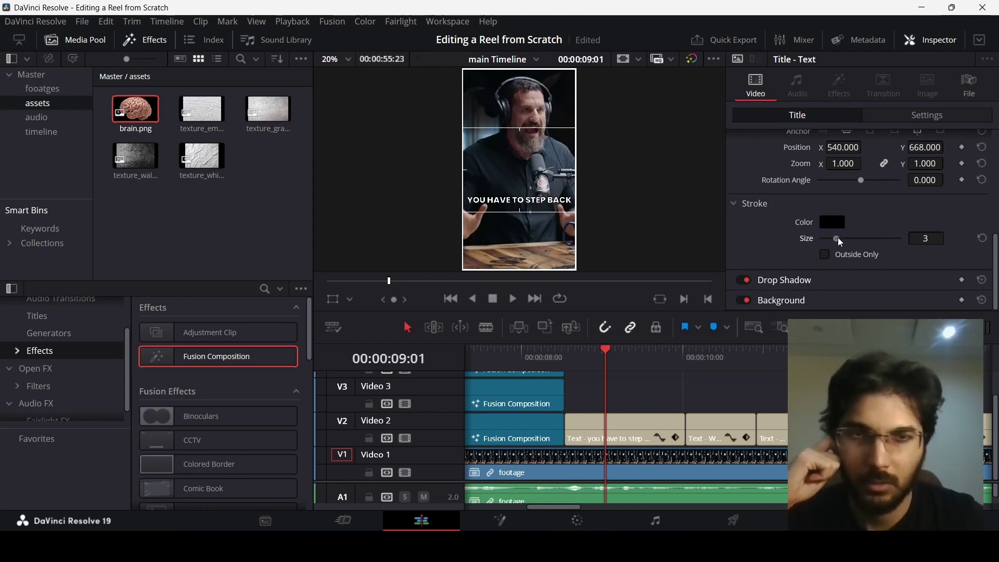
pyautogui.click(824, 255)
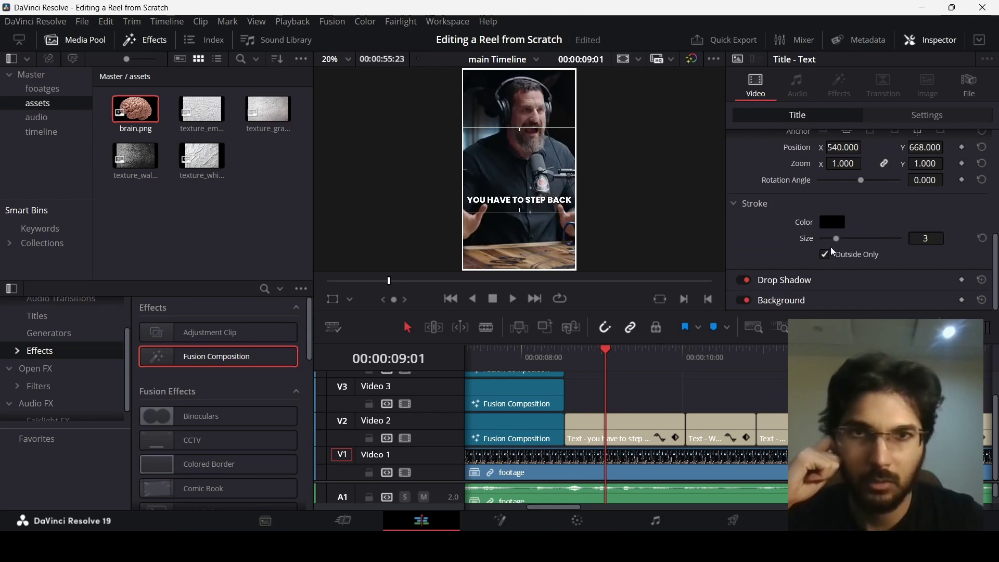
# Step: Set the title's stroke color to bright yellow, #ffff00
pyautogui.click(831, 223)
pyautogui.moveTo(618, 150); pyautogui.dragTo(597, 145)
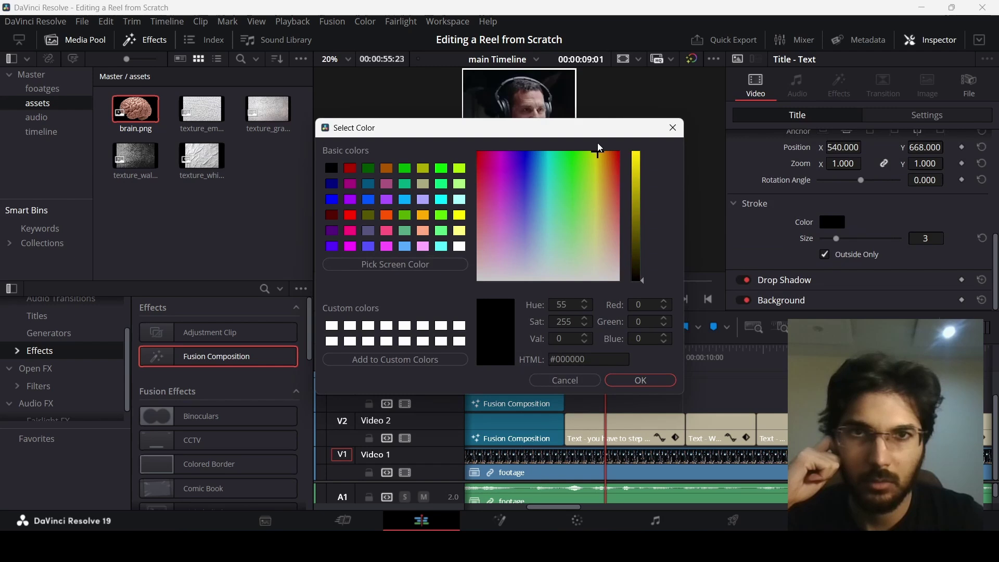
pyautogui.click(671, 379)
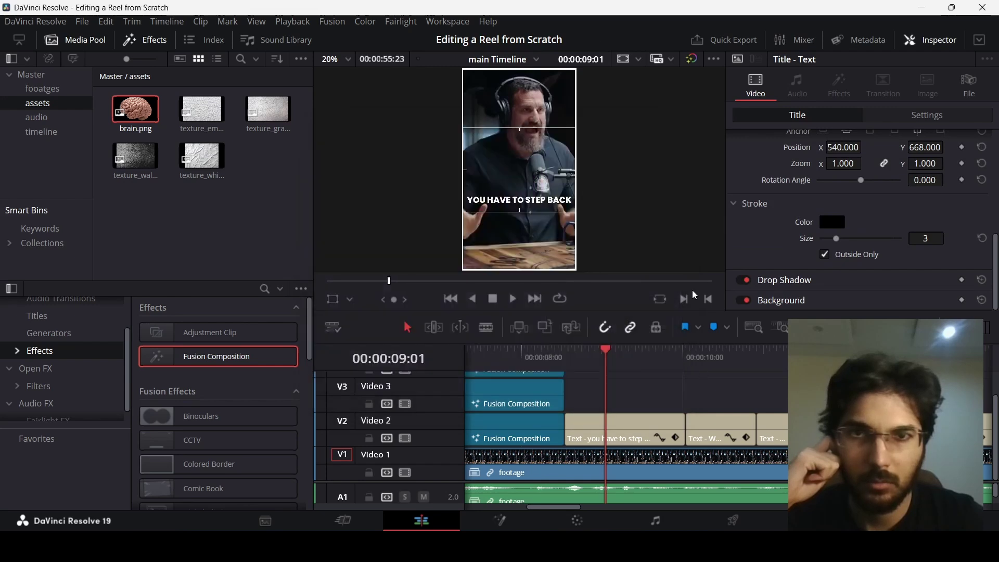
pyautogui.scroll(3, 519, 201)
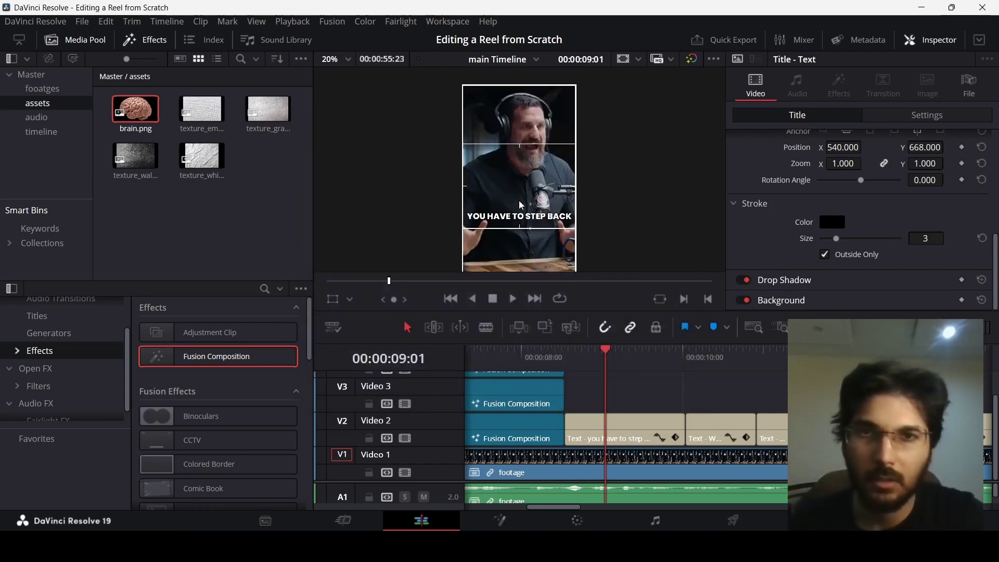
pyautogui.scroll(4, 519, 201)
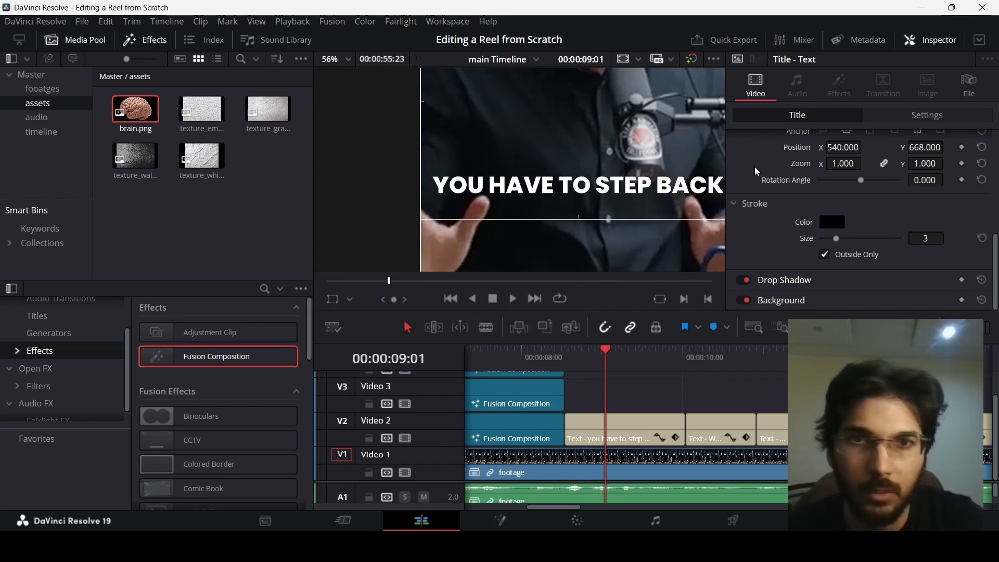
pyautogui.click(839, 228)
pyautogui.moveTo(589, 165); pyautogui.dragTo(595, 143)
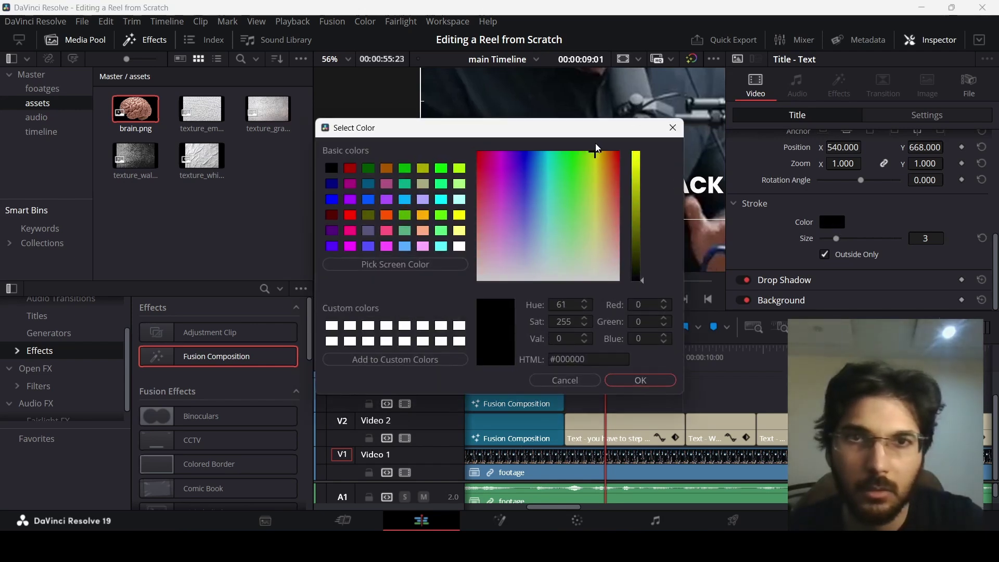
pyautogui.moveTo(642, 176); pyautogui.dragTo(639, 146)
pyautogui.click(642, 379)
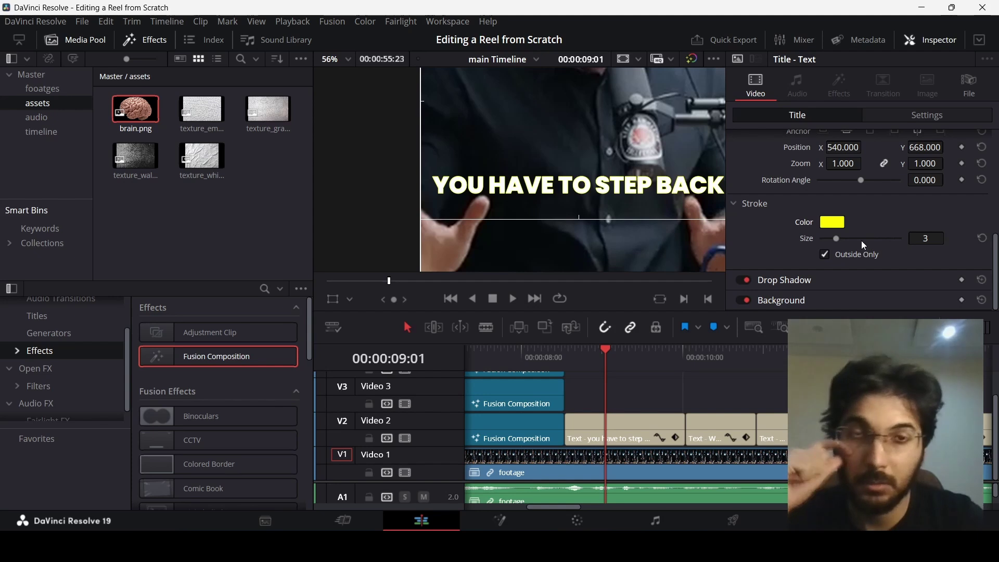
# Step: Change the title's stroke color to the near-black #070c0f sampled from the screen, and check the whole frame at 00:00:09:11
pyautogui.moveTo(842, 238)
pyautogui.mouseDown()
pyautogui.moveTo(914, 240)
pyautogui.moveTo(826, 245)
pyautogui.moveTo(855, 232)
pyautogui.mouseUp()
pyautogui.click(832, 223)
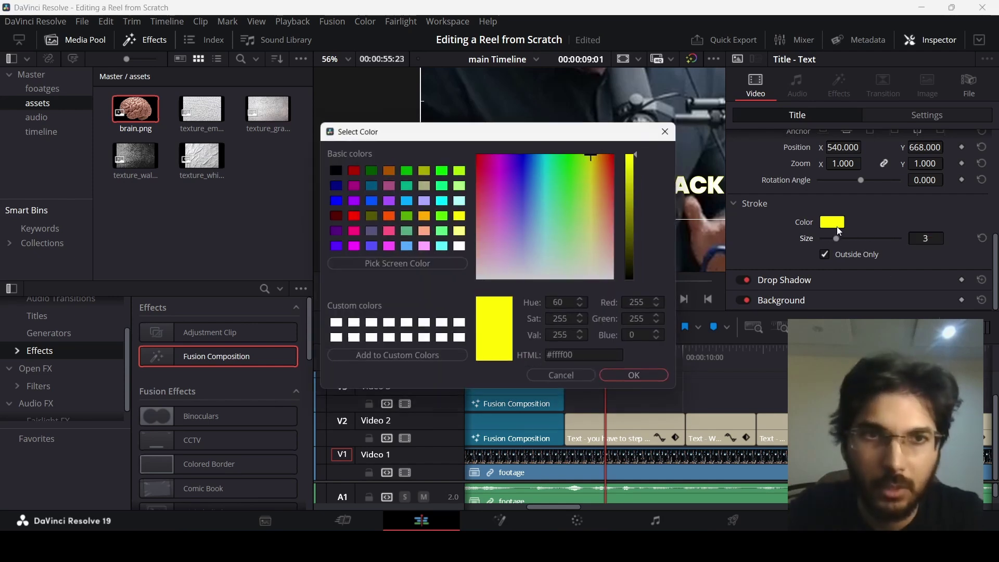
pyautogui.moveTo(364, 130)
pyautogui.mouseDown()
pyautogui.moveTo(199, 183)
pyautogui.moveTo(145, 224)
pyautogui.mouseUp()
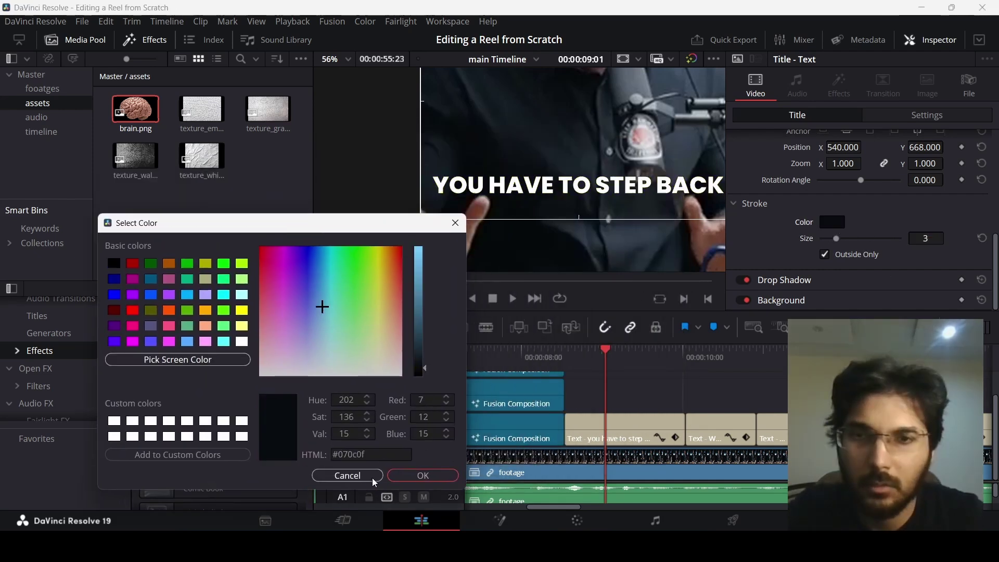
pyautogui.click(429, 477)
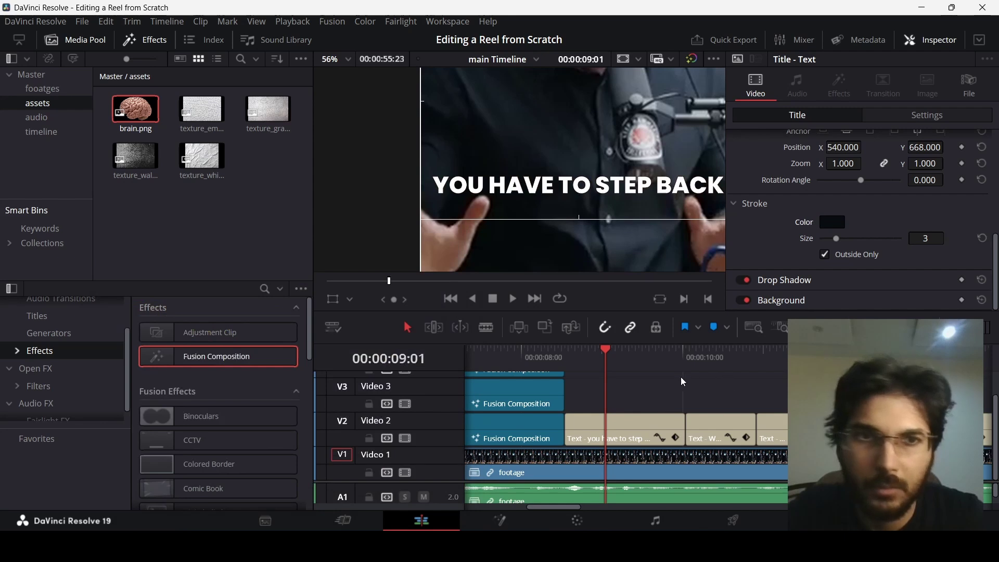
pyautogui.moveTo(620, 355)
pyautogui.mouseDown()
pyautogui.moveTo(695, 350)
pyautogui.moveTo(625, 358)
pyautogui.moveTo(647, 359)
pyautogui.moveTo(637, 359)
pyautogui.mouseUp()
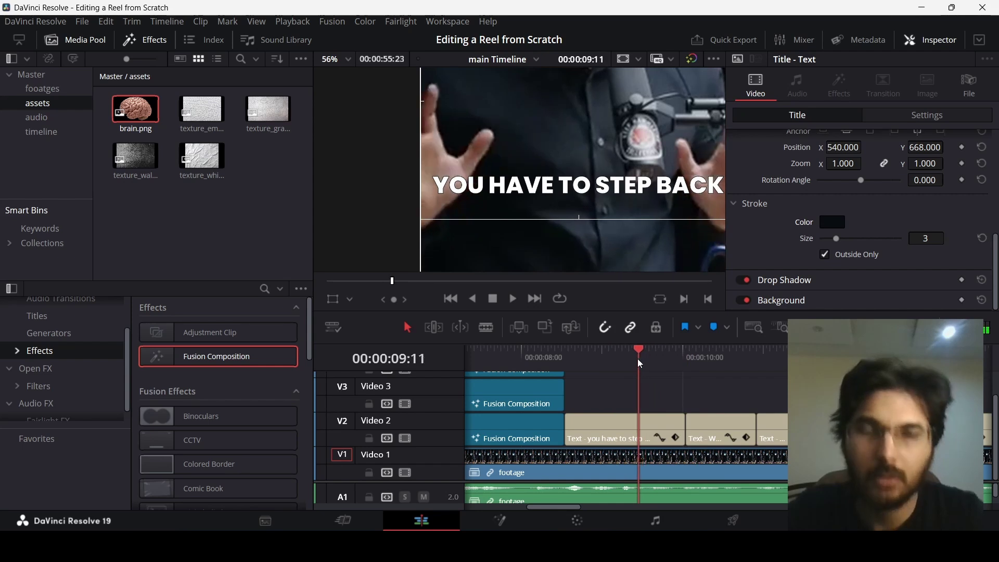
pyautogui.scroll(-3, 610, 199)
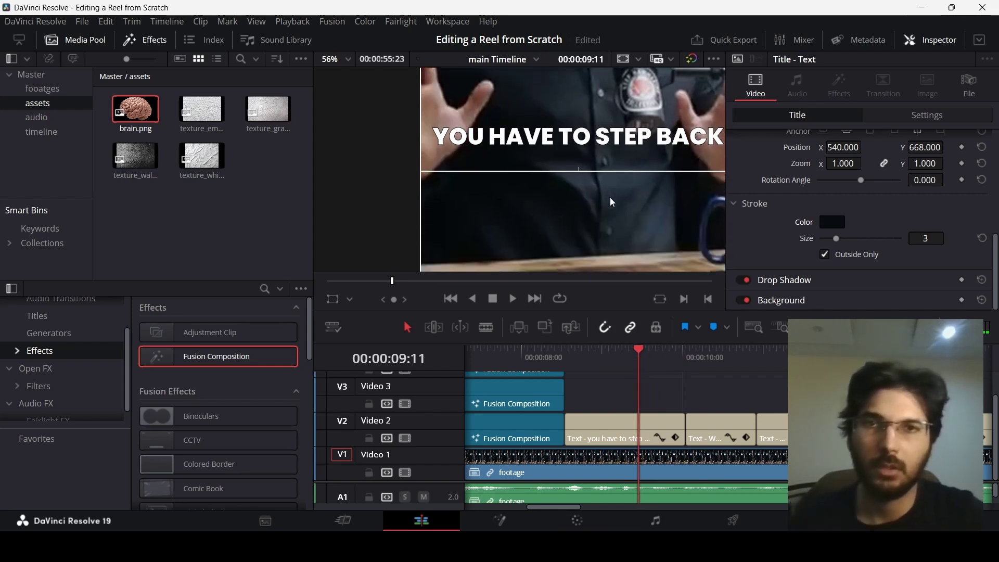
pyautogui.scroll(-5, 601, 162)
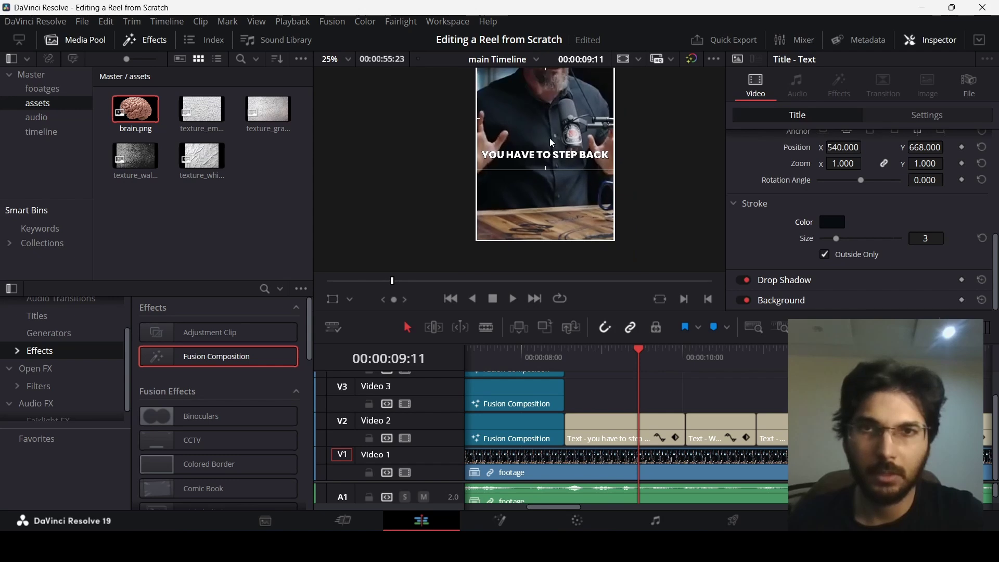
pyautogui.moveTo(551, 139); pyautogui.dragTo(580, 204)
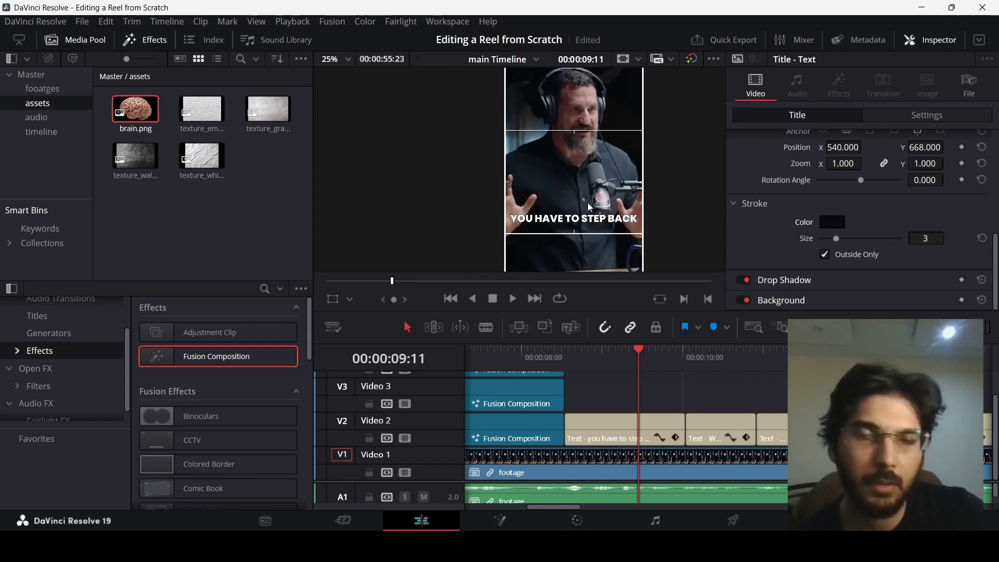
# Step: Copy the HTML code of the "you have to step back" title's stroke color for reuse on the opening titles
pyautogui.click(600, 420)
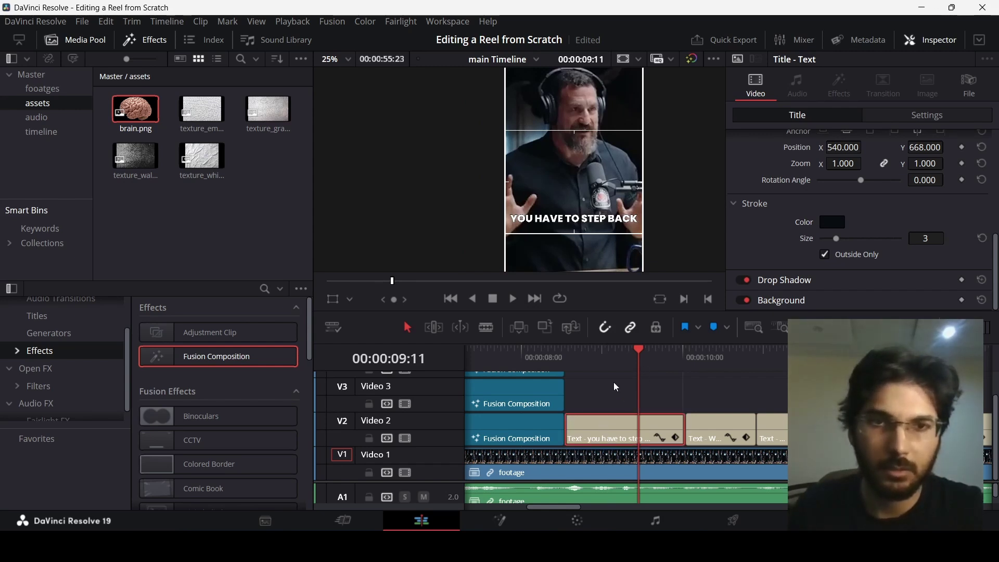
pyautogui.hscroll(-10, 610, 381)
pyautogui.click(629, 425)
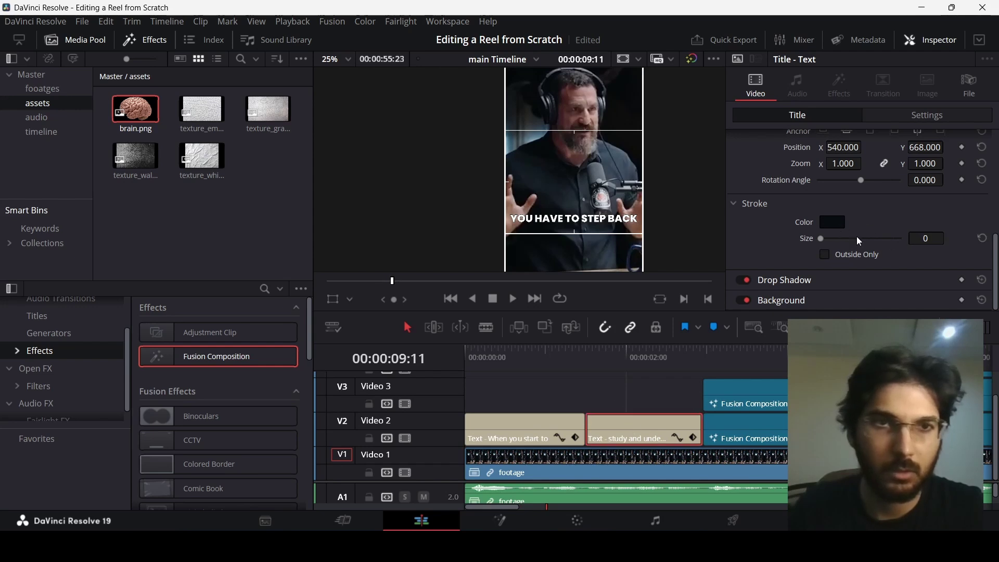
pyautogui.hscroll(8, 747, 397)
pyautogui.click(778, 428)
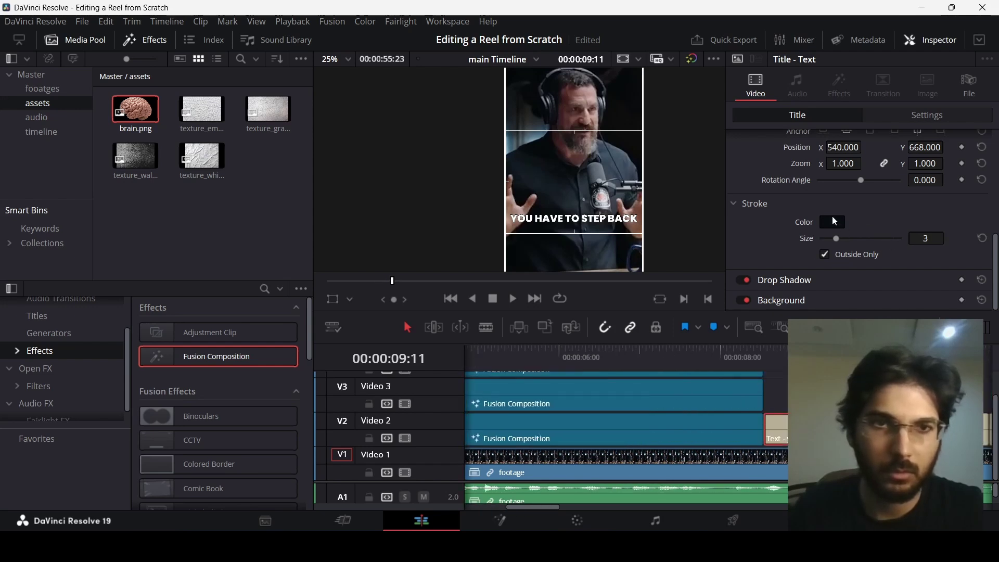
pyautogui.click(832, 221)
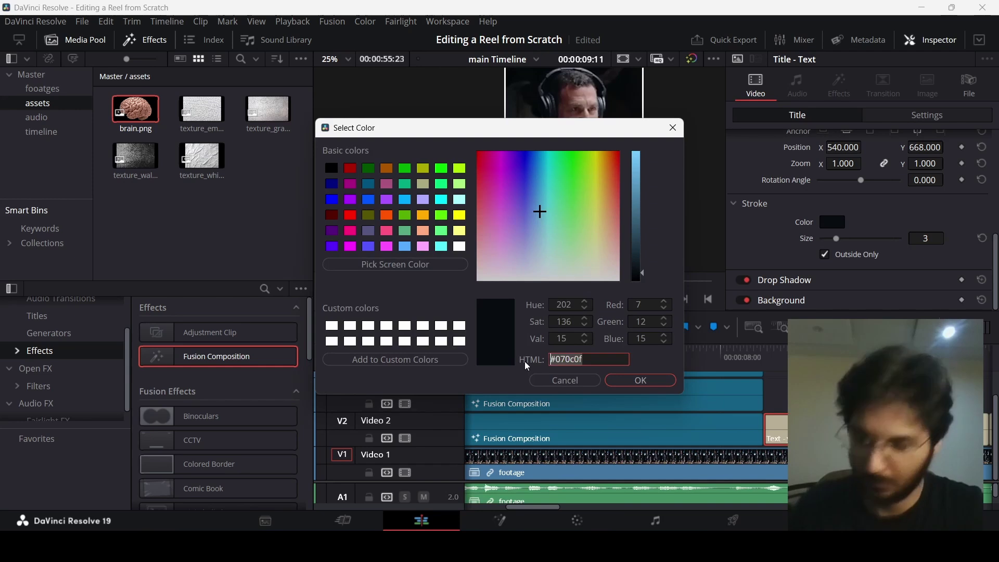
pyautogui.click(564, 379)
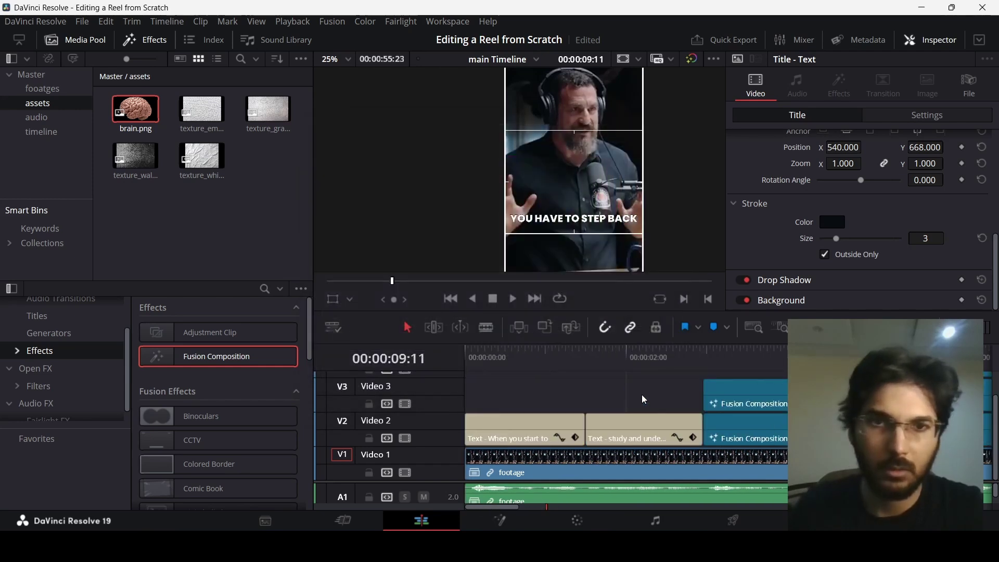
# Step: Give the opening "study and understand" title a stroke of color #070c0f and size 3
pyautogui.click(831, 223)
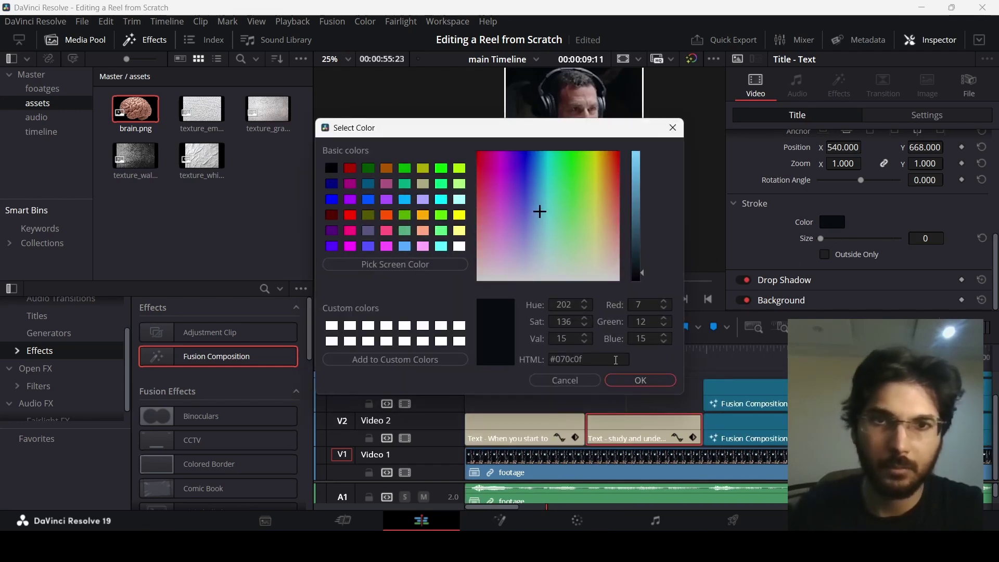
pyautogui.click(629, 379)
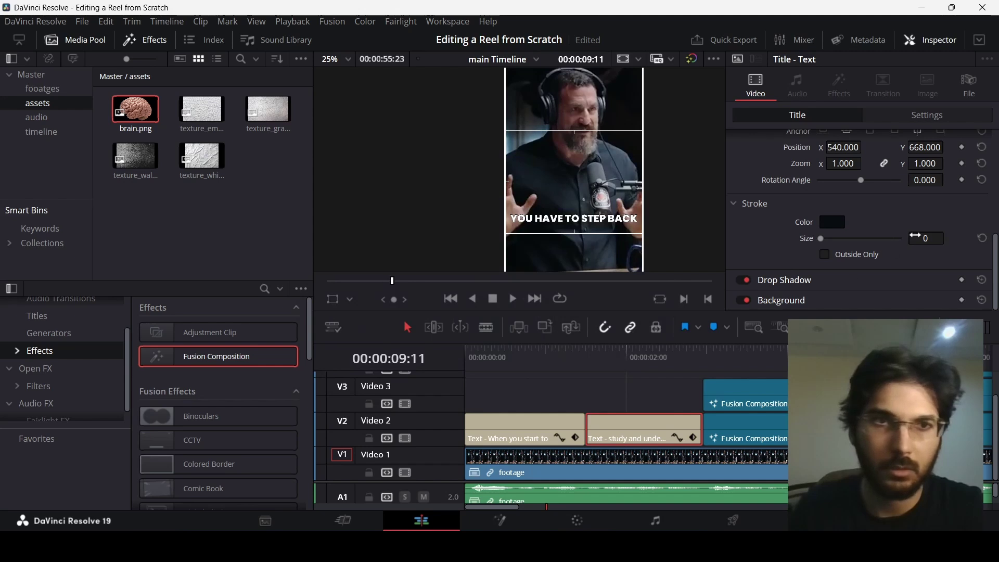
pyautogui.press('Return')
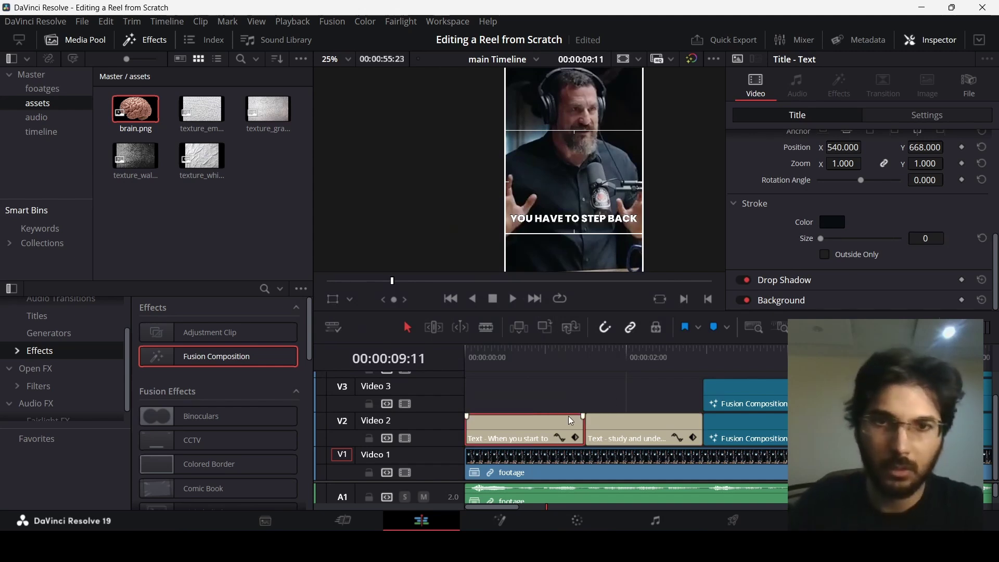
# Step: Set the stroke color of the opening "When you start to" title to #070c0f
pyautogui.click(832, 222)
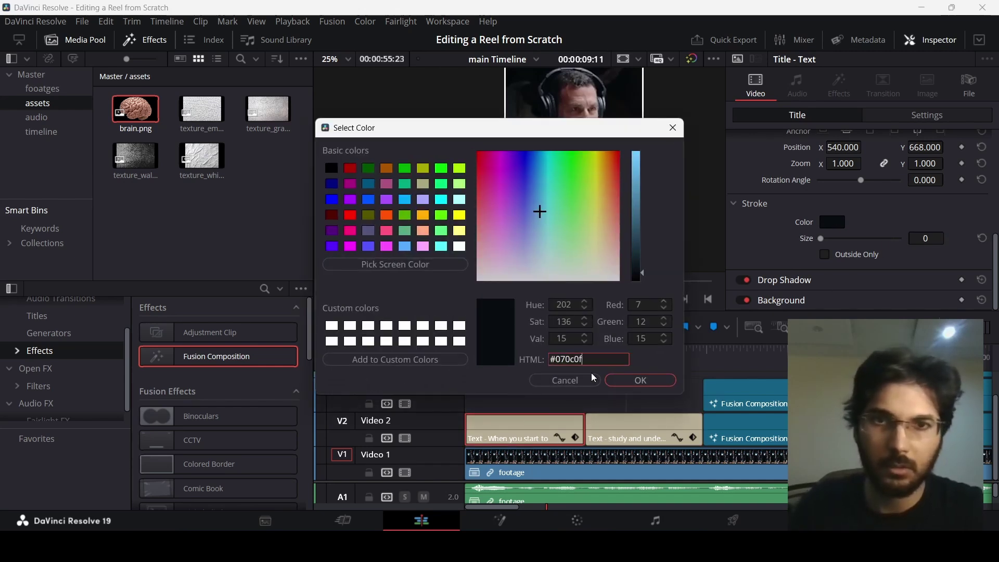
pyautogui.click(635, 375)
pyautogui.click(658, 417)
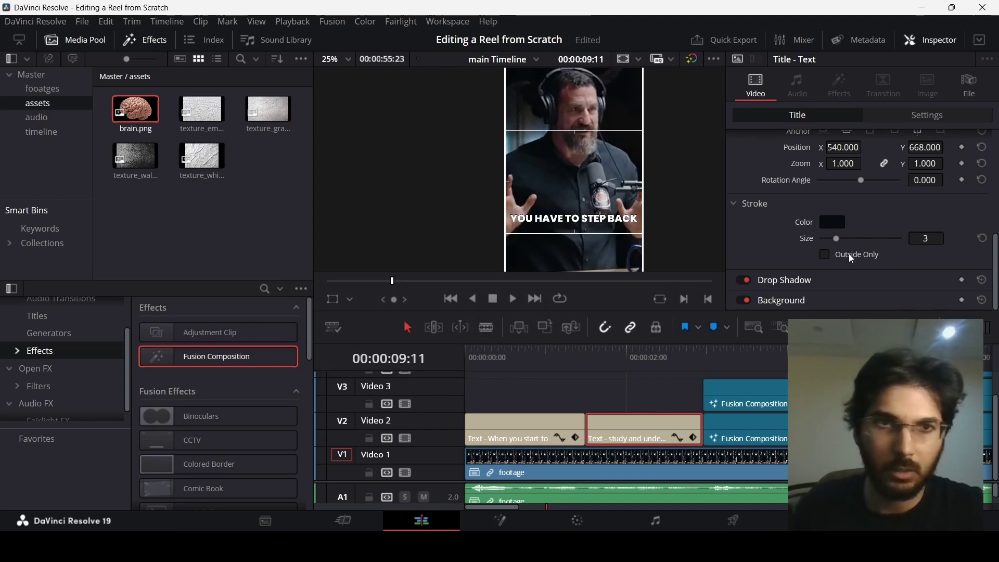
# Step: Play back from 00:00:08:13 through the "you have to step back" title into the one after it
pyautogui.hscroll(5, 767, 403)
pyautogui.click(787, 399)
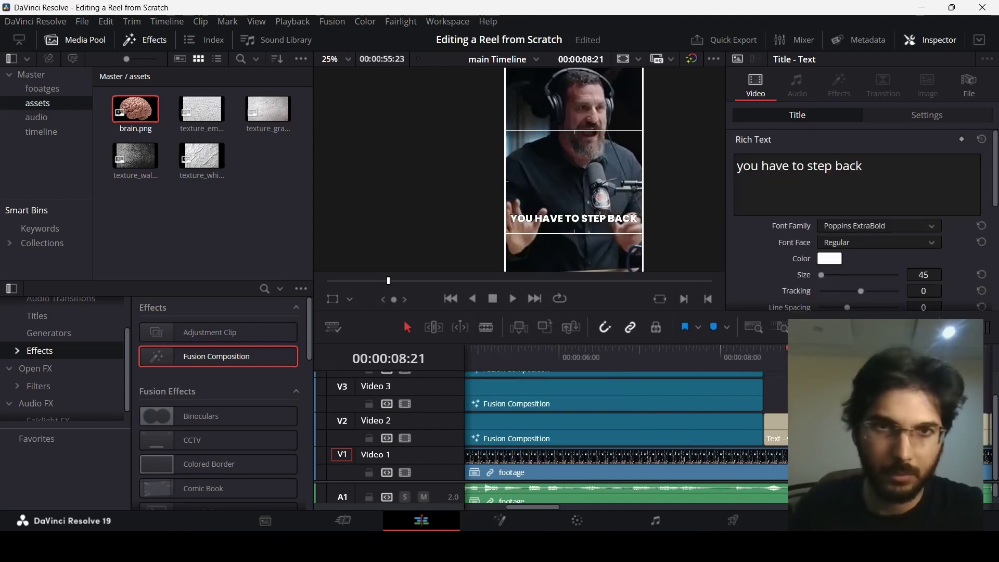
pyautogui.hscroll(3, 786, 398)
pyautogui.hscroll(2, 741, 383)
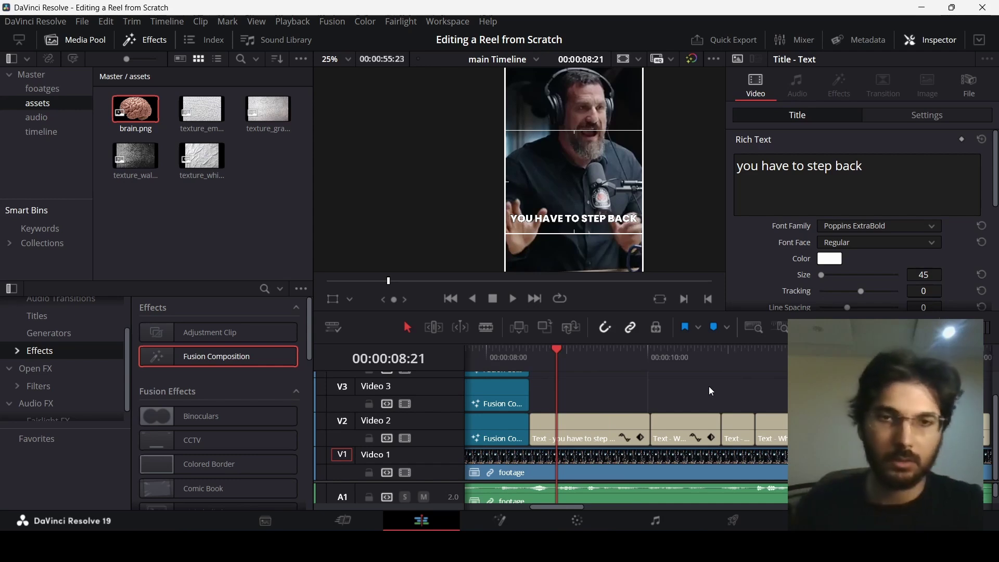
pyautogui.click(535, 358)
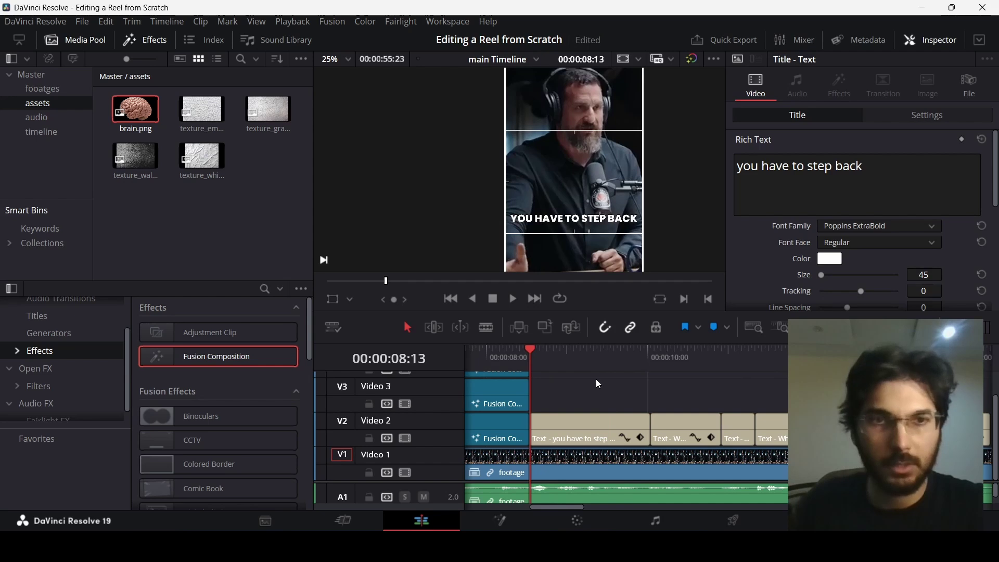
pyautogui.press('Down')
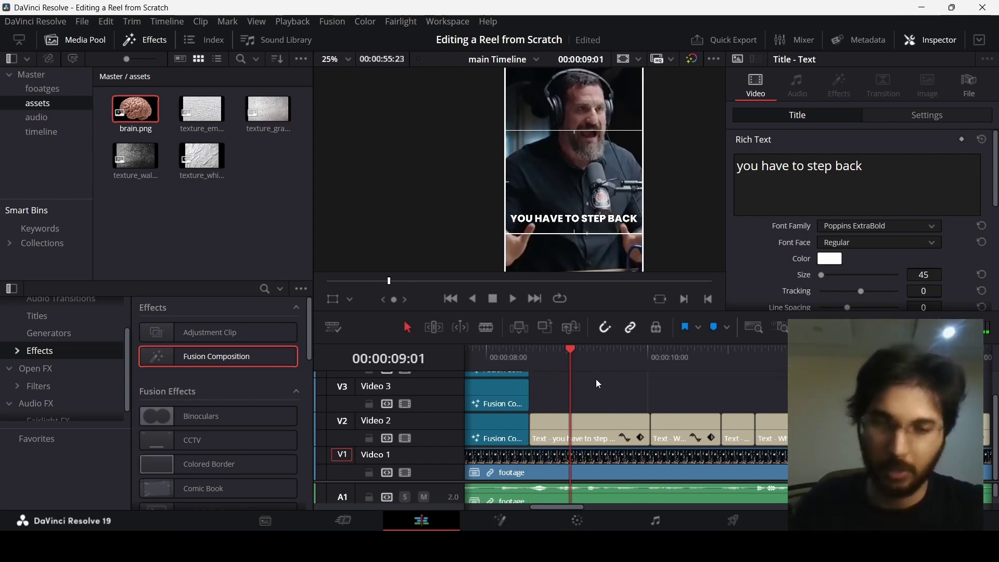
pyautogui.press('space')
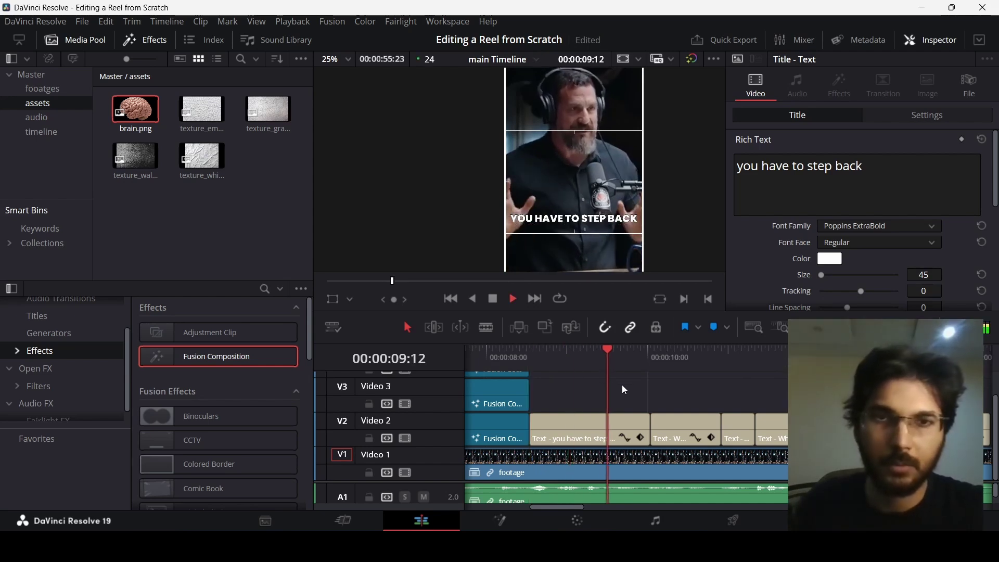
pyautogui.press('space')
# Step: Replace the text of the title after "you have to step back" with "and just go", copied from the Script document in Word
pyautogui.click(682, 437)
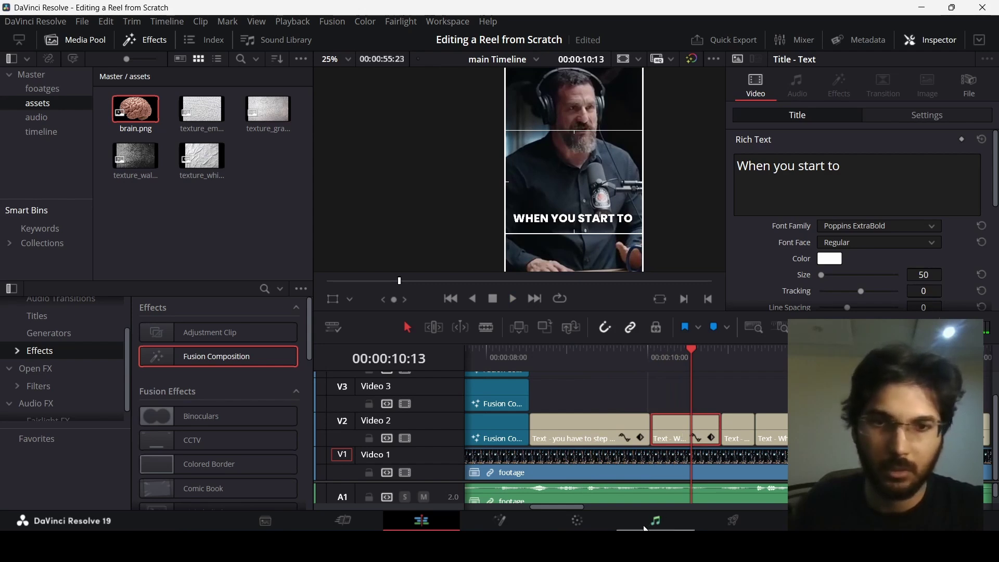
pyautogui.hotkey('alt', 'Tab')
pyautogui.hotkey('ctrl', 'Right')
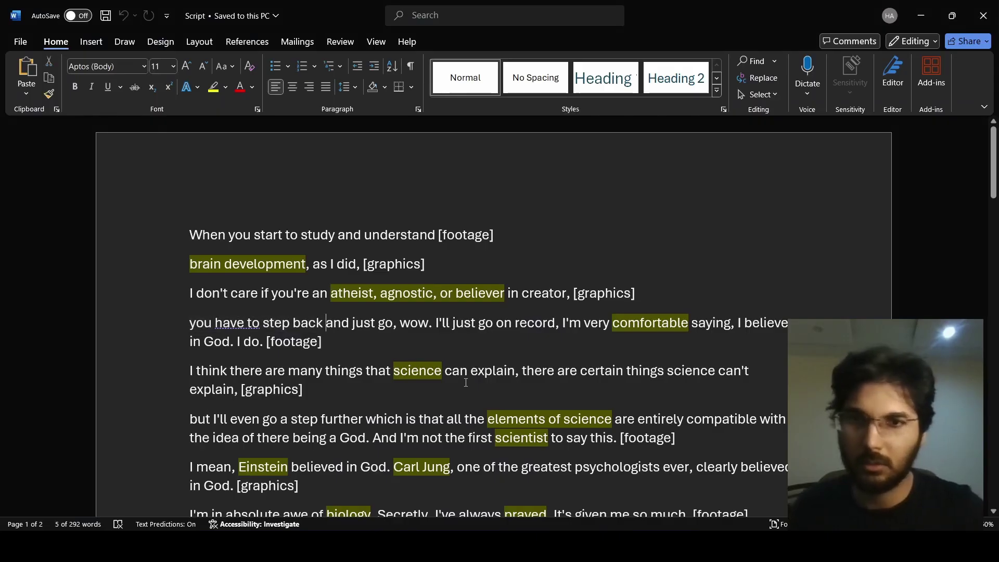
pyautogui.hotkey('ctrl', 'shift', 'Right')
pyautogui.hotkey('ctrl', 'shift', 'Right')
pyautogui.hotkey('ctrl', 'shift', 'Right')
pyautogui.hotkey('ctrl', 'c')
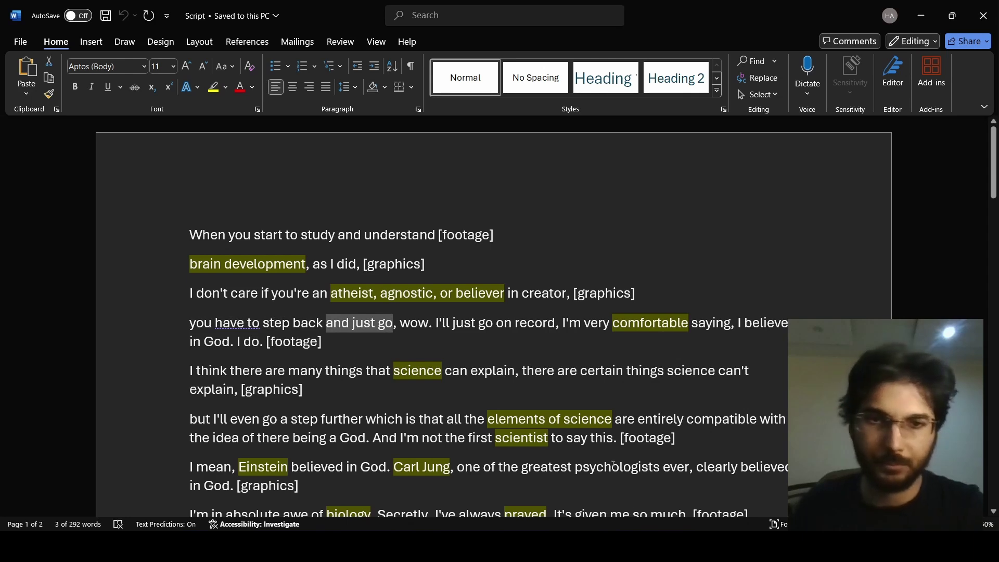
pyautogui.hotkey('alt', 'Tab')
pyautogui.click(833, 174)
pyautogui.hotkey('ctrl', 'a')
pyautogui.hotkey('ctrl', 'v')
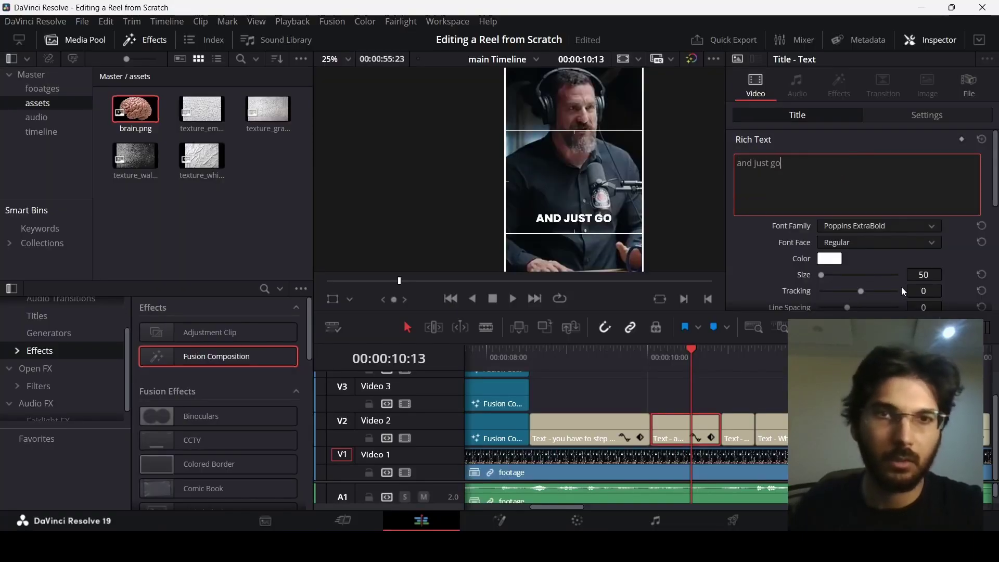
# Step: Play back the "and just go" title to check it against the speech
pyautogui.click(614, 359)
pyautogui.press('space')
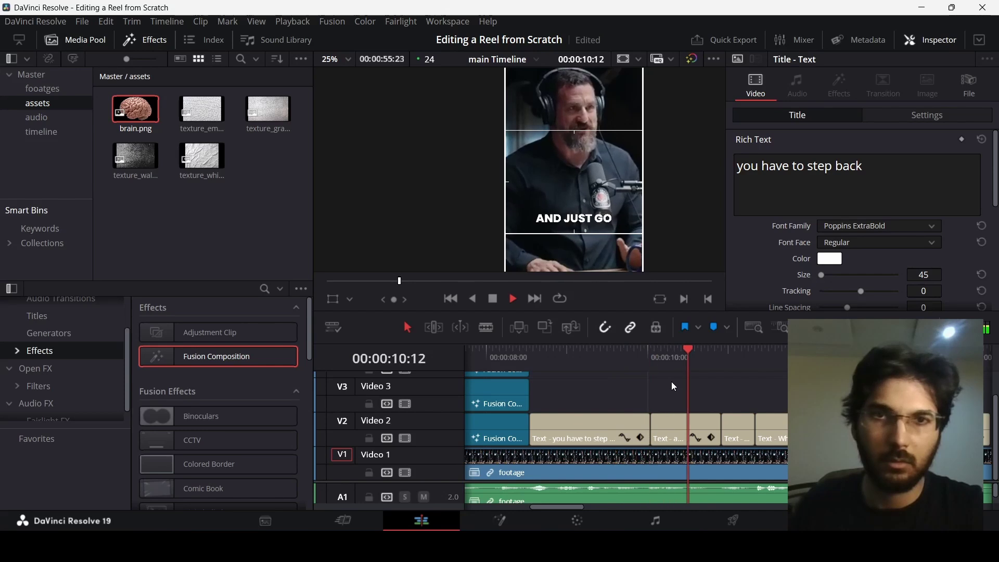
pyautogui.press('space')
# Step: Compare the stroke color of the "and just go" title with that of the "you have to step back" title
pyautogui.click(684, 437)
pyautogui.scroll(-5, 858, 263)
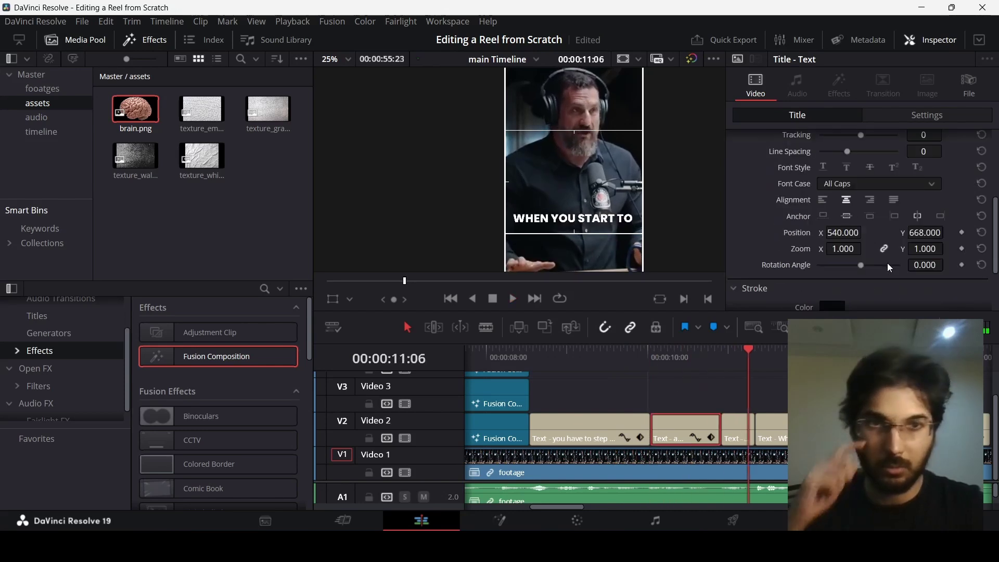
pyautogui.click(832, 224)
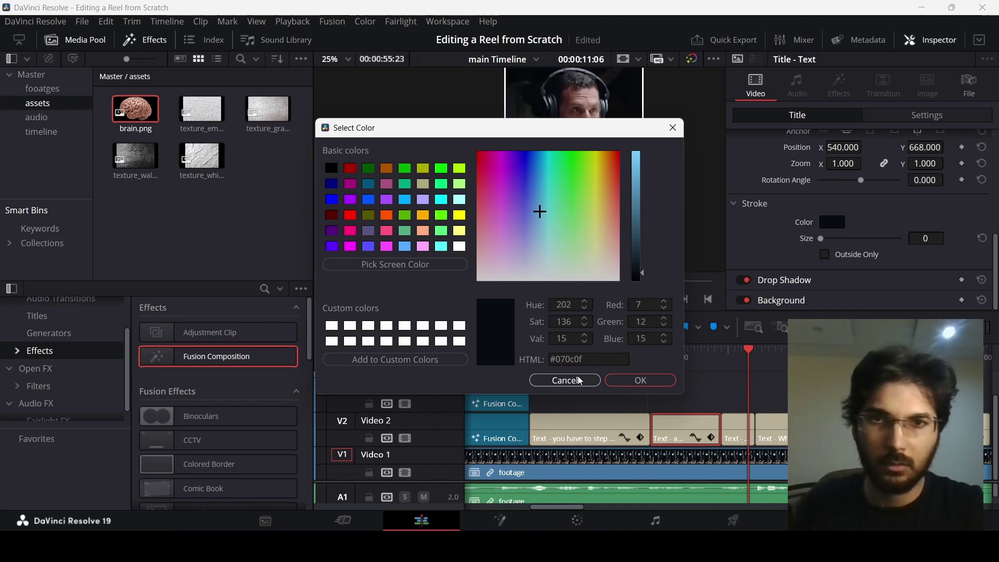
pyautogui.click(565, 381)
pyautogui.click(595, 429)
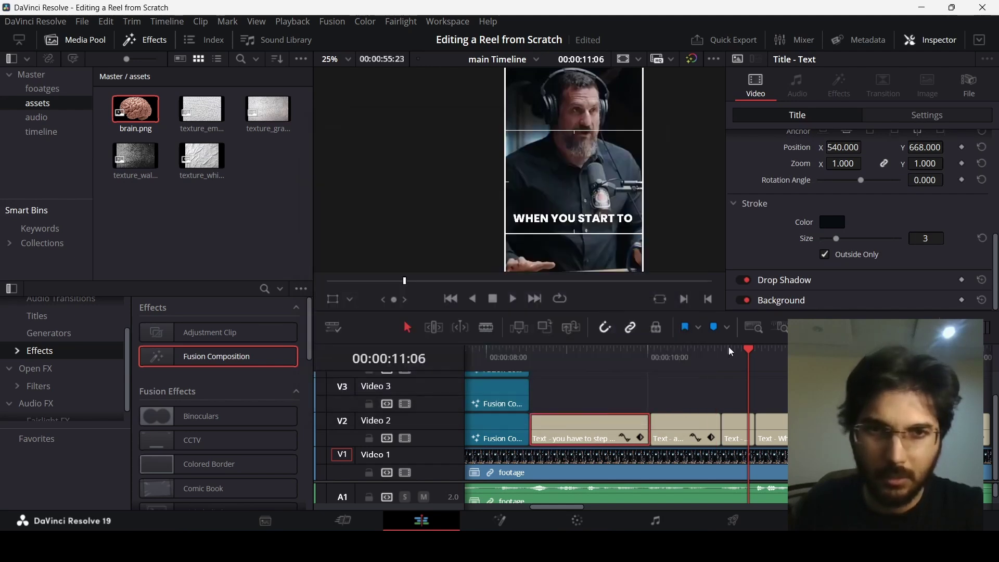
pyautogui.click(832, 222)
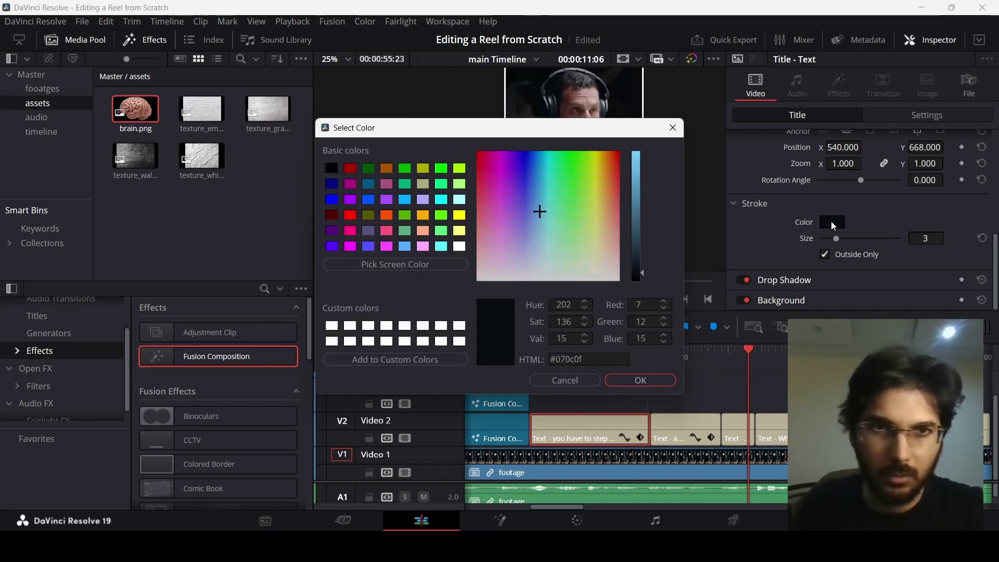
pyautogui.click(580, 383)
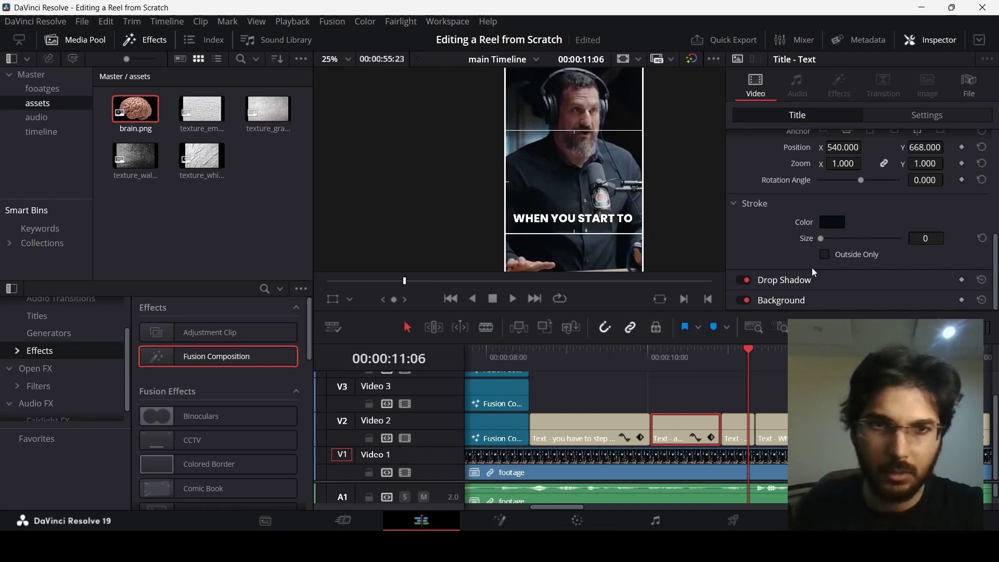
pyautogui.click(833, 222)
pyautogui.click(593, 383)
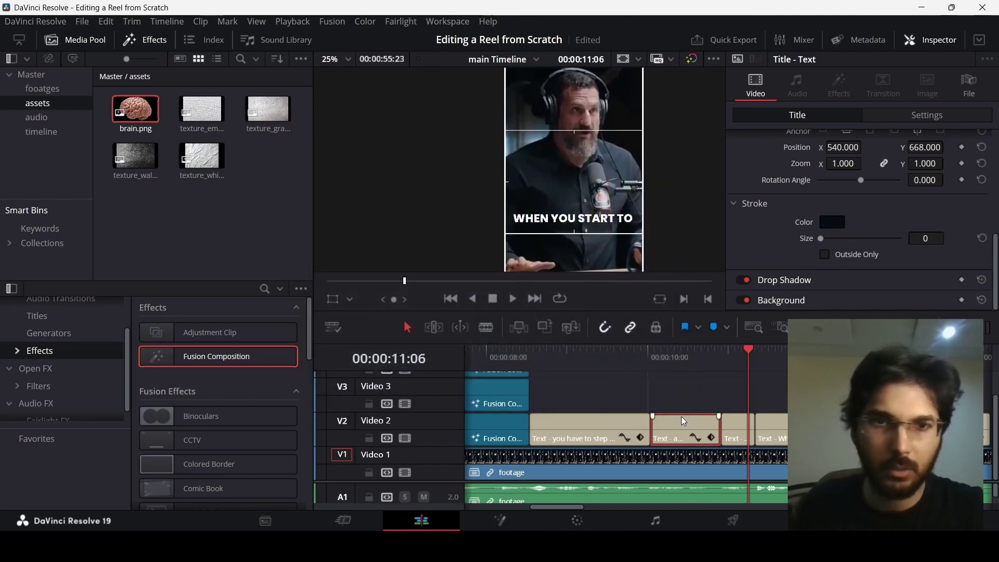
# Step: Set the stroke size of the "and just go" title to 3
pyautogui.click(917, 237)
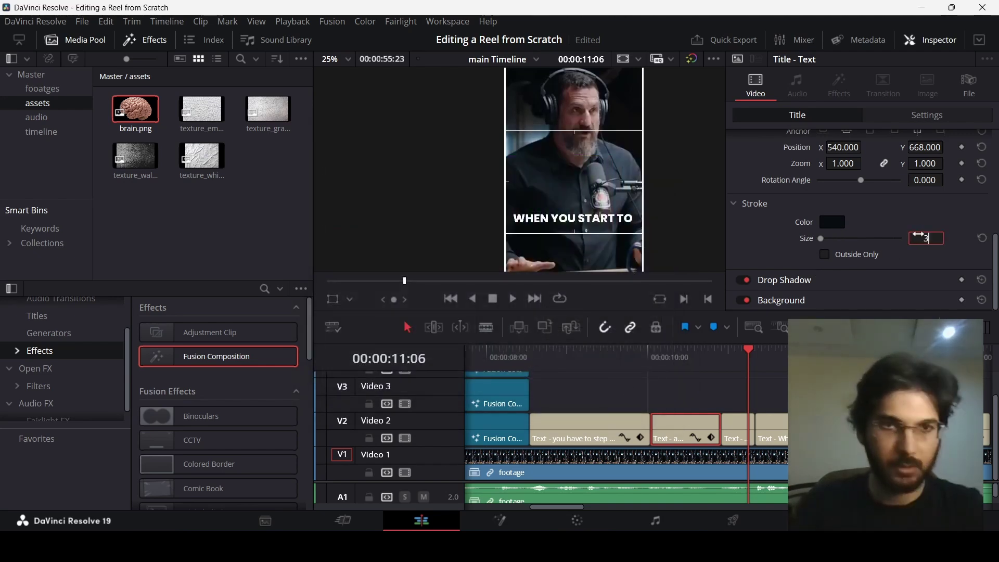
pyautogui.write('3')
pyautogui.press('Return')
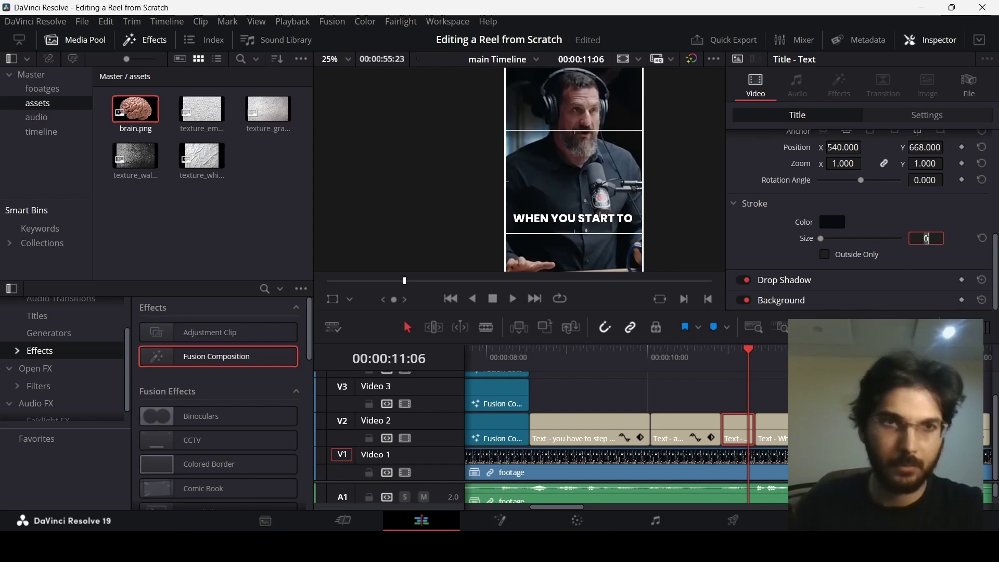
# Step: Set the stroke size of the two "When you start to" titles following "and just go" to 3
pyautogui.write('3')
pyautogui.press('Return')
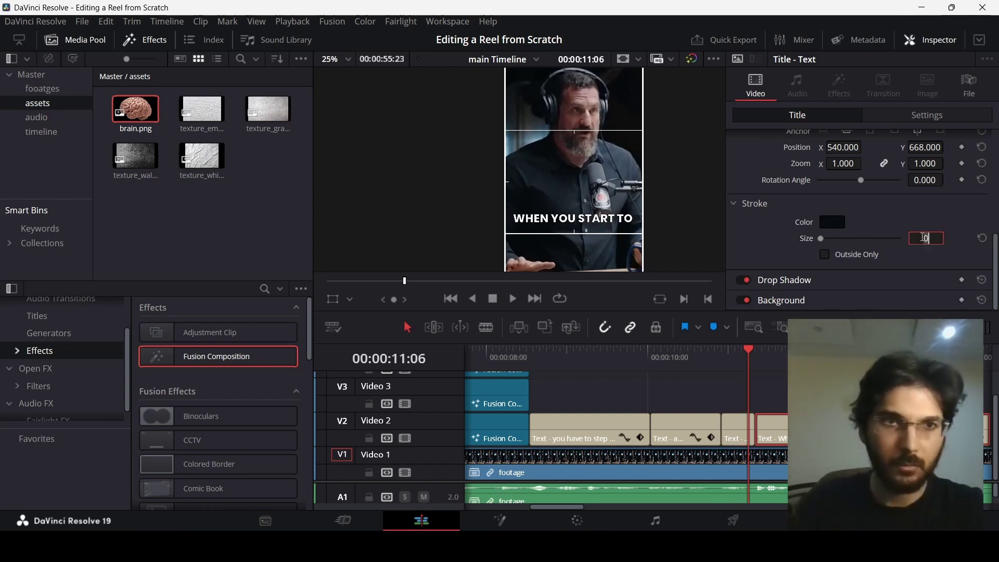
pyautogui.write('3')
pyautogui.press('Return')
# Step: Play back from "and just go" and change the text of the short title right after it to "WOW"
pyautogui.click(675, 356)
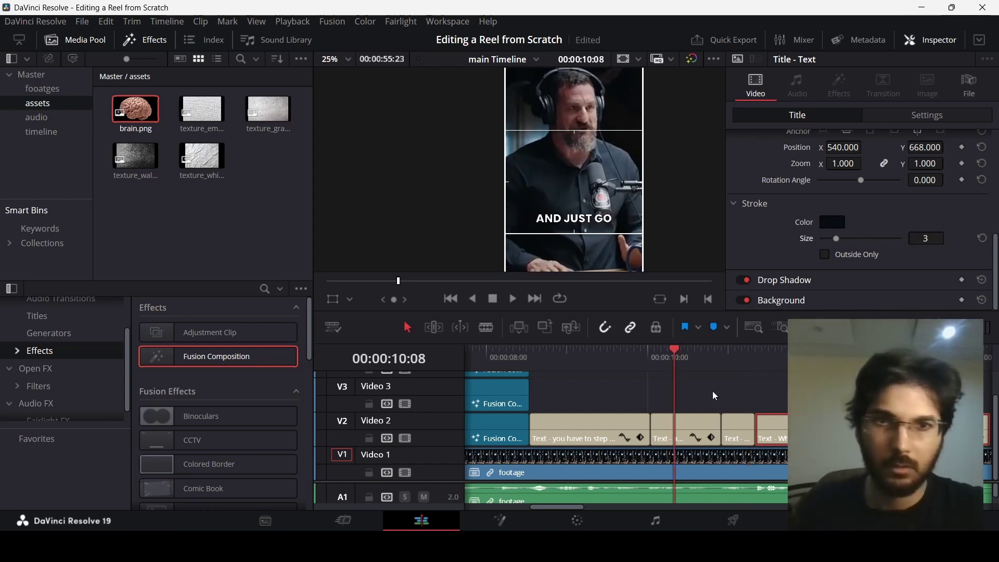
pyautogui.press('space')
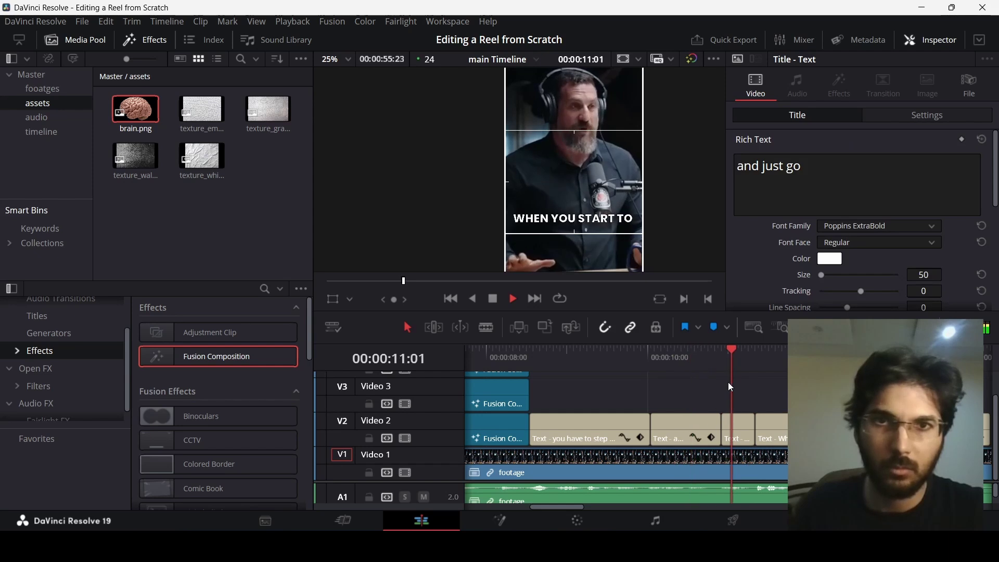
pyautogui.press('space')
pyautogui.click(731, 426)
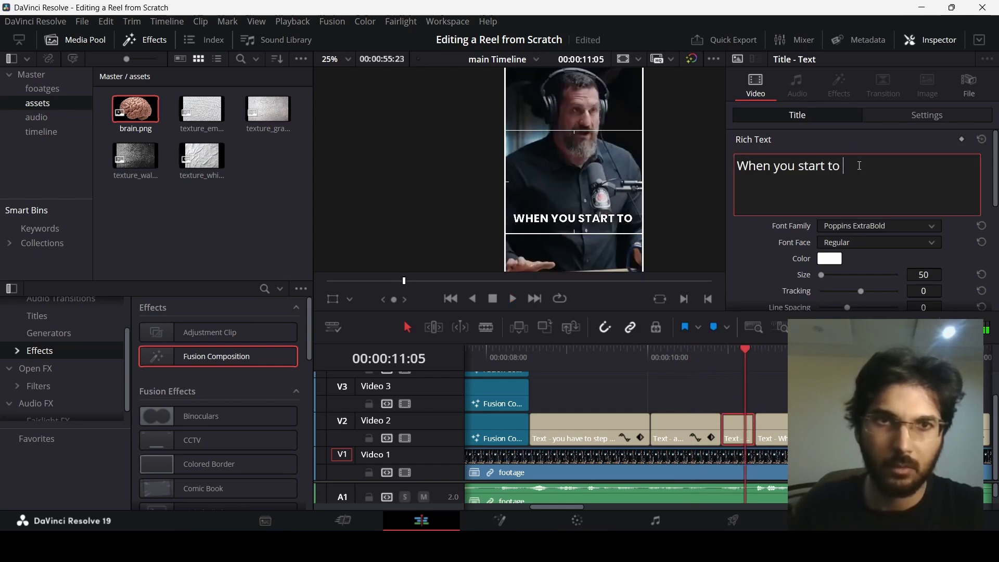
pyautogui.moveTo(863, 165); pyautogui.dragTo(739, 165)
pyautogui.write('WOW')
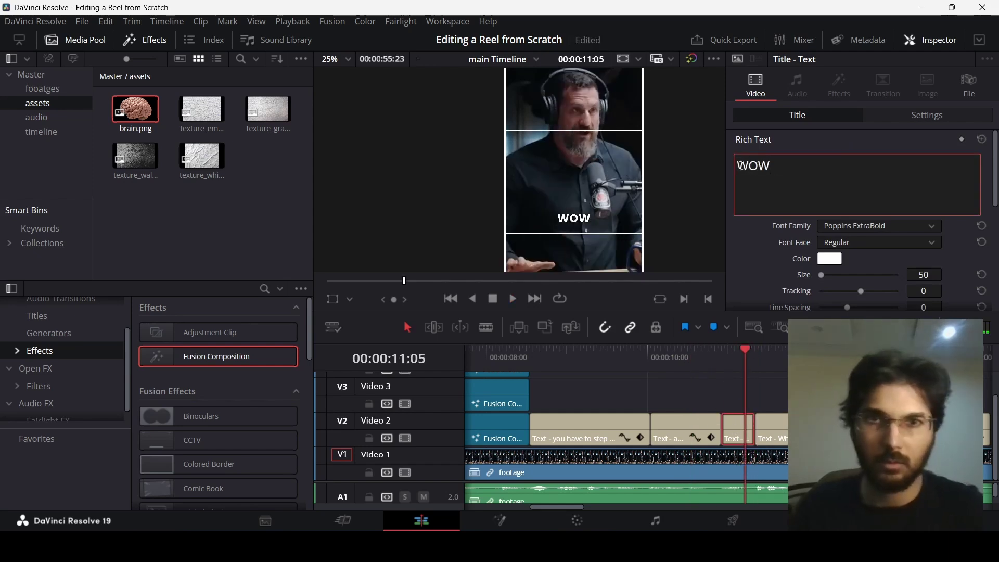
pyautogui.click(719, 380)
# Step: Play back the title after "WOW" and trim its end to match the spoken phrase
pyautogui.click(682, 360)
pyautogui.press('space')
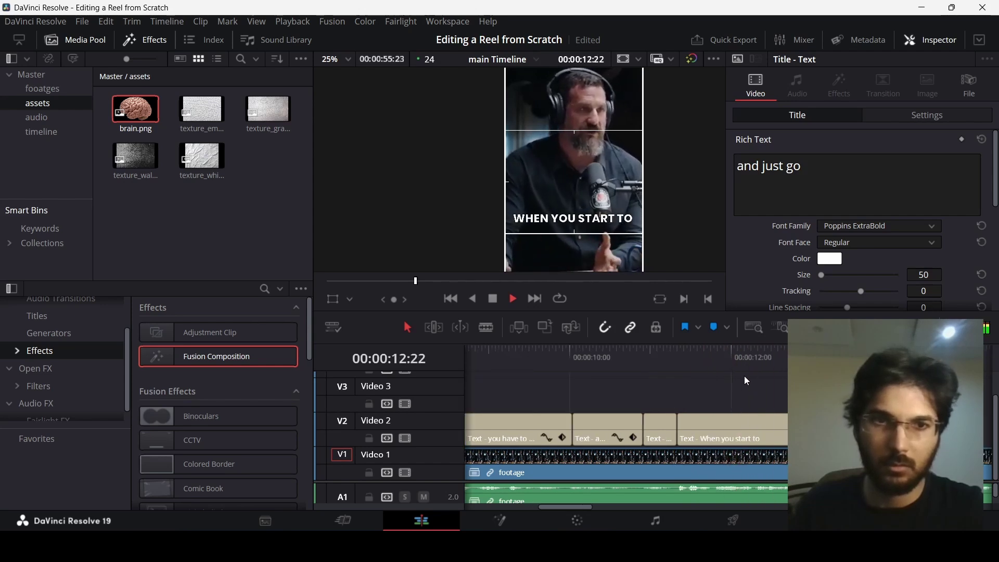
pyautogui.press('space')
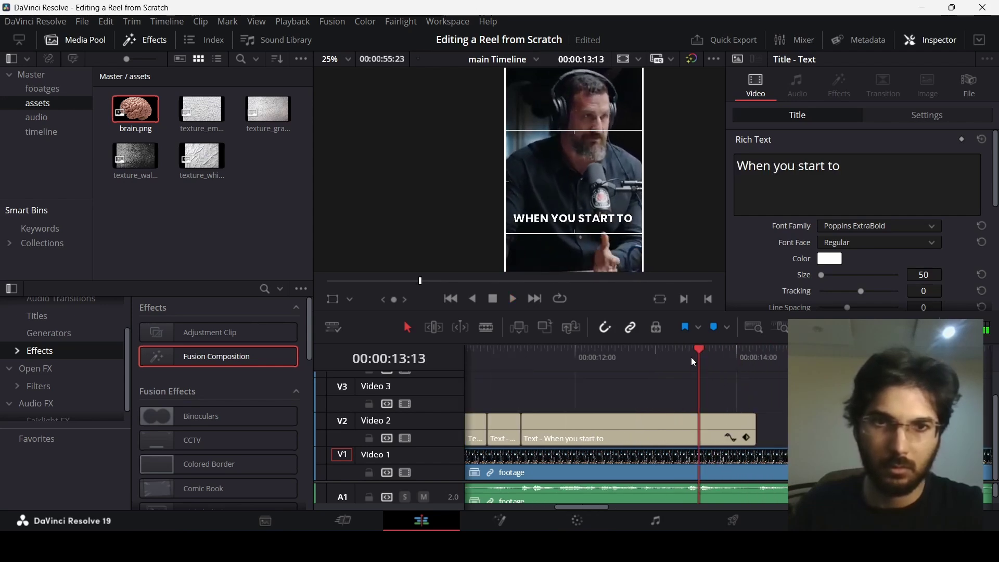
pyautogui.click(687, 357)
pyautogui.moveTo(754, 426); pyautogui.dragTo(673, 425)
pyautogui.click(524, 361)
pyautogui.press('space')
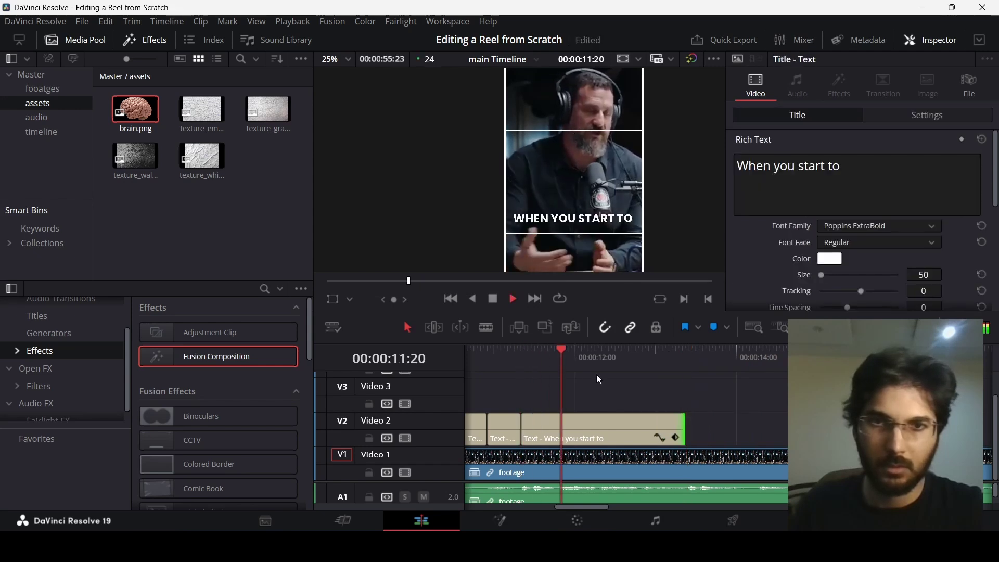
# Step: Replace the trimmed title's text with "I'll just go on record, I'm very comfortable saying", copied from the Script document in Word
pyautogui.hotkey('alt', 'Tab')
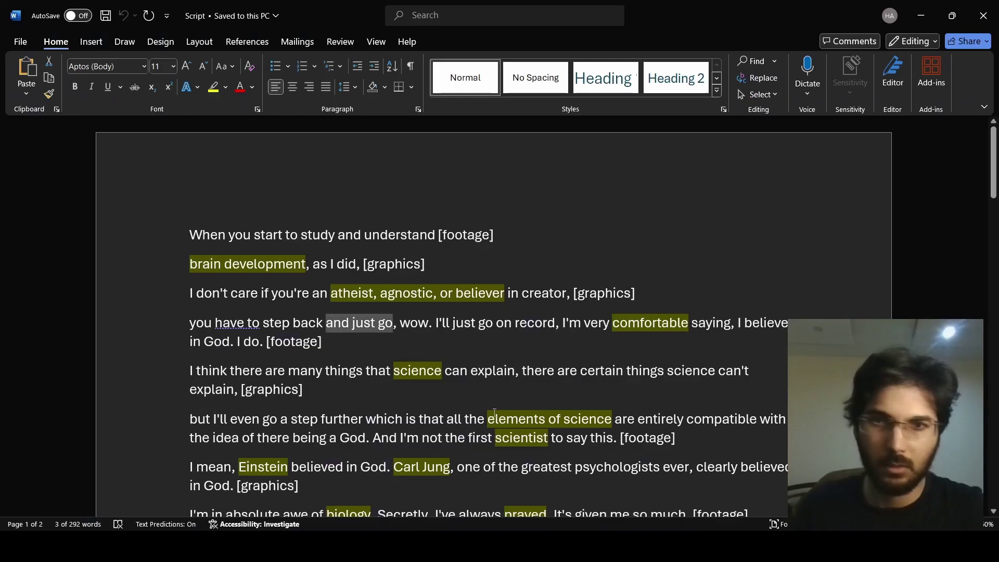
pyautogui.moveTo(442, 326); pyautogui.dragTo(561, 325)
pyautogui.hotkey('ctrl', 'shift', 'Right')
pyautogui.hotkey('ctrl', 'shift', 'Right')
pyautogui.hotkey('ctrl', 'shift', 'Right')
pyautogui.hotkey('ctrl', 'shift', 'Right')
pyautogui.hotkey('ctrl', 'c')
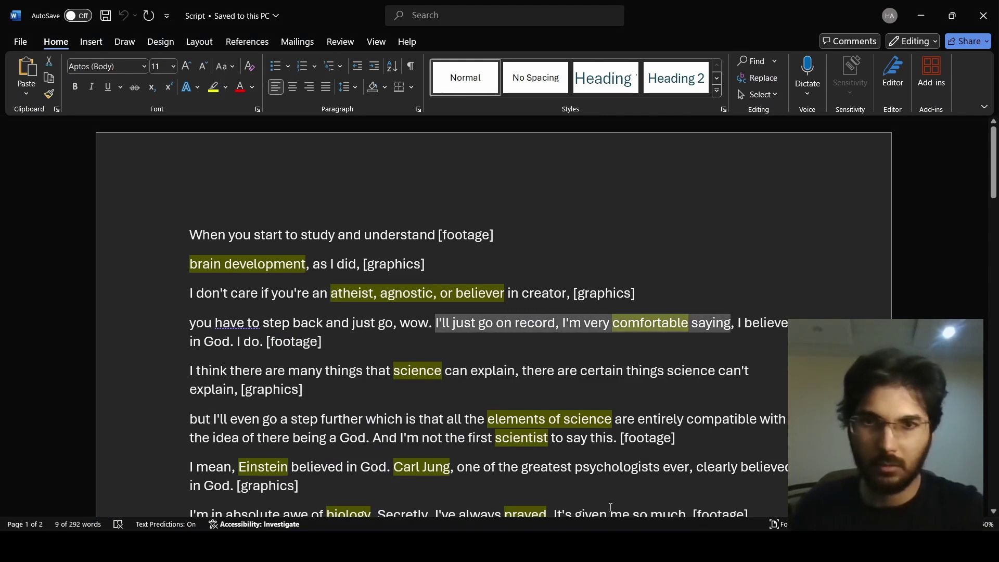
pyautogui.hotkey('alt', 'Tab')
pyautogui.tripleClick(829, 194)
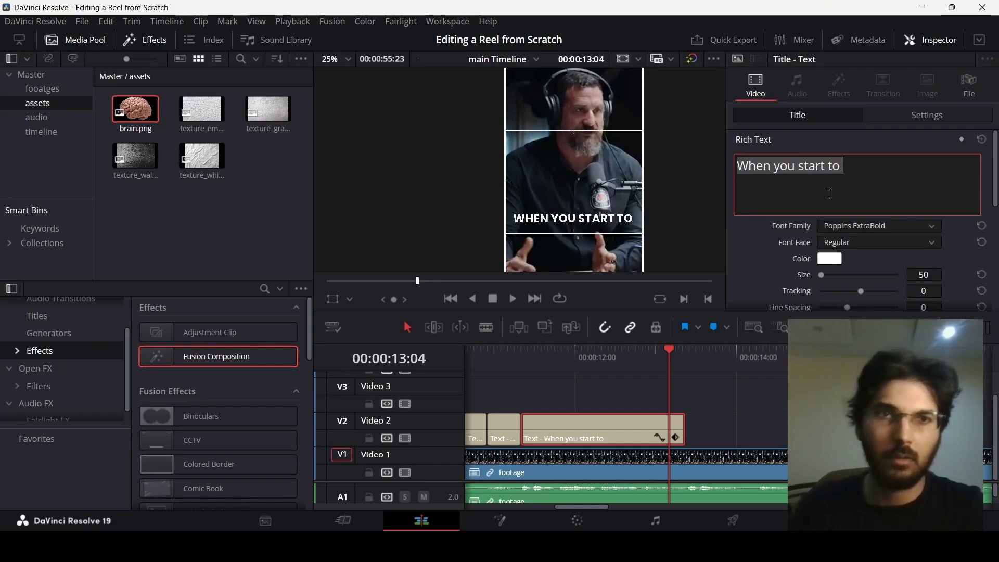
pyautogui.hotkey('ctrl', 'v')
pyautogui.click(615, 365)
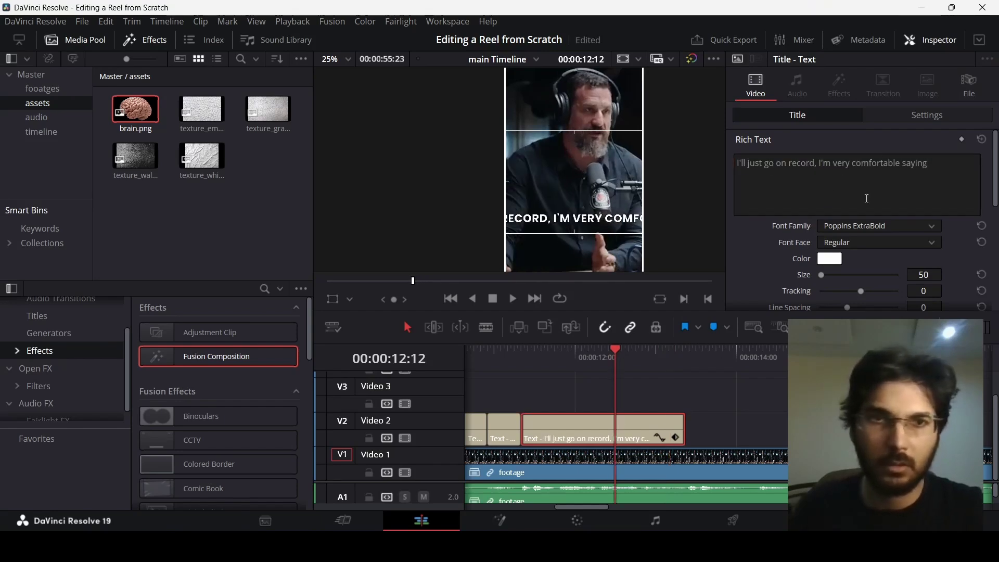
# Step: Try breaking the "I'll just go on record" title onto a second line before "comfortable"
pyautogui.click(819, 164)
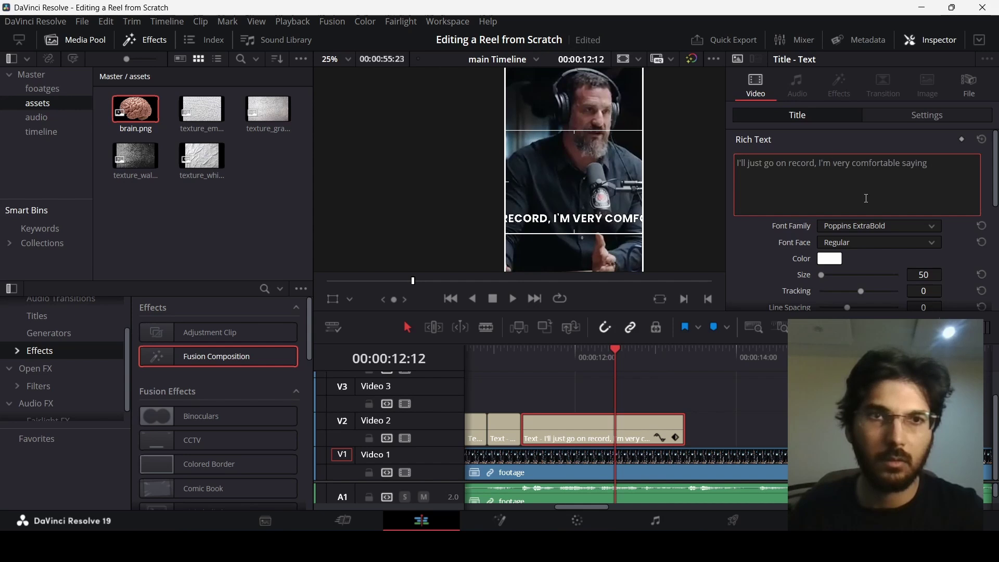
pyautogui.press('Return')
pyautogui.press('BackSpace')
pyautogui.hotkey('ctrl', 'Right')
pyautogui.press('Return')
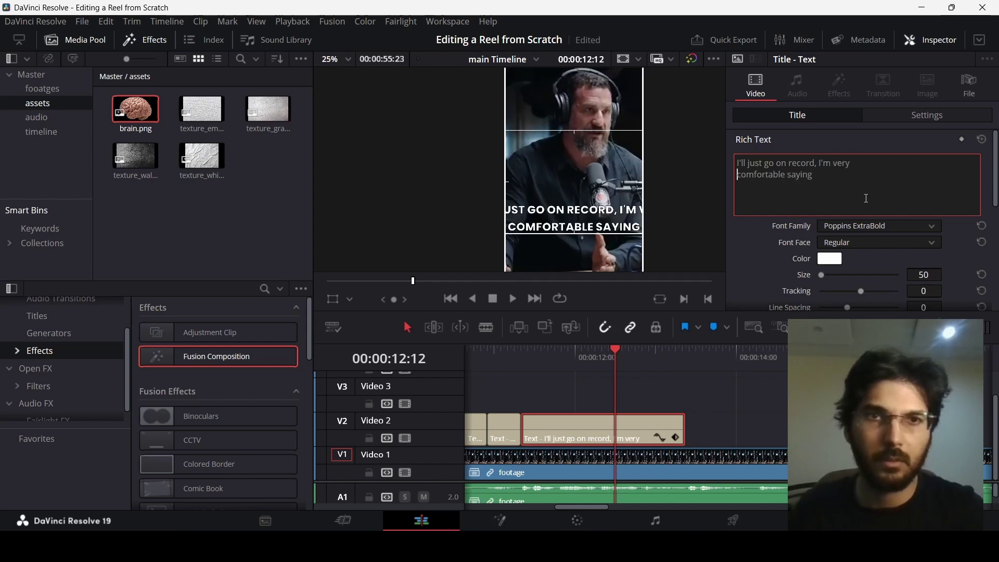
pyautogui.press('BackSpace')
# Step: Split the "I'll just go on record" title into two lines before "very" and set its font size to 35
pyautogui.click(926, 275)
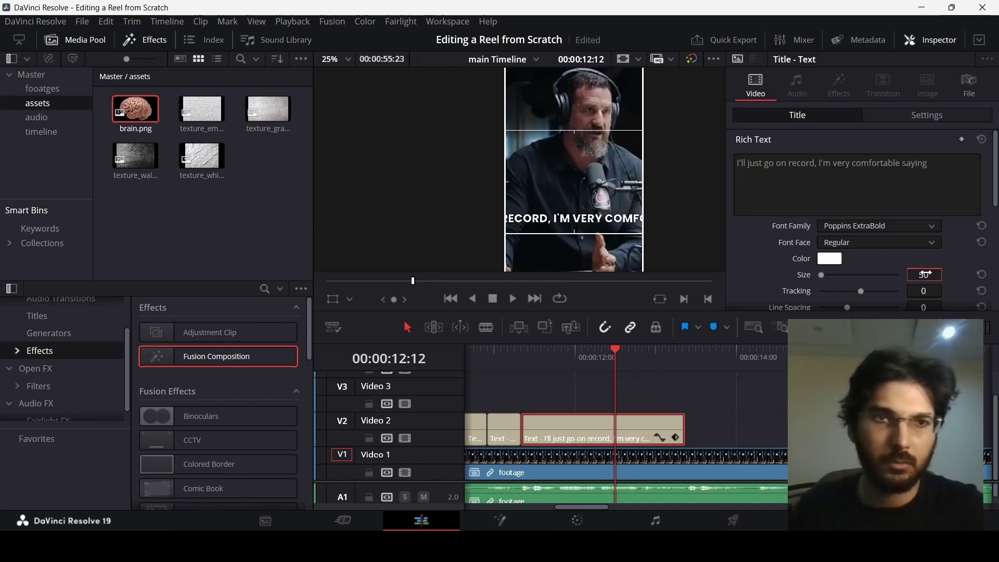
pyautogui.write('40')
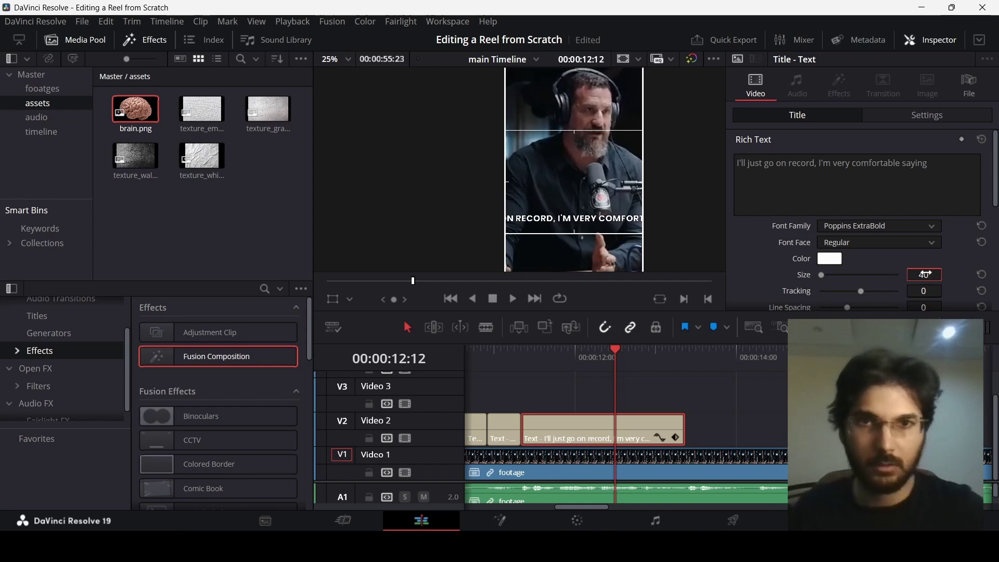
pyautogui.click(853, 165)
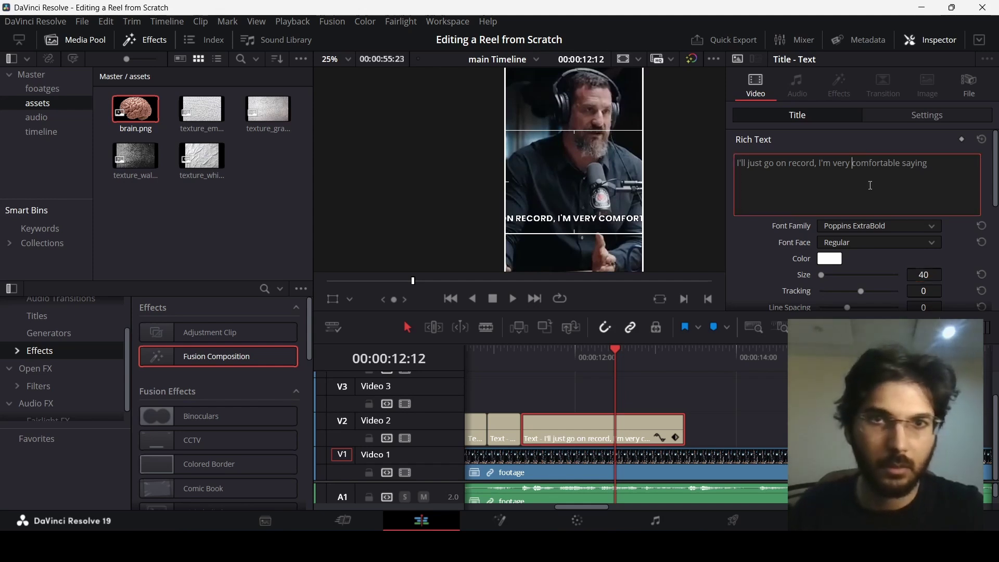
pyautogui.press('Return')
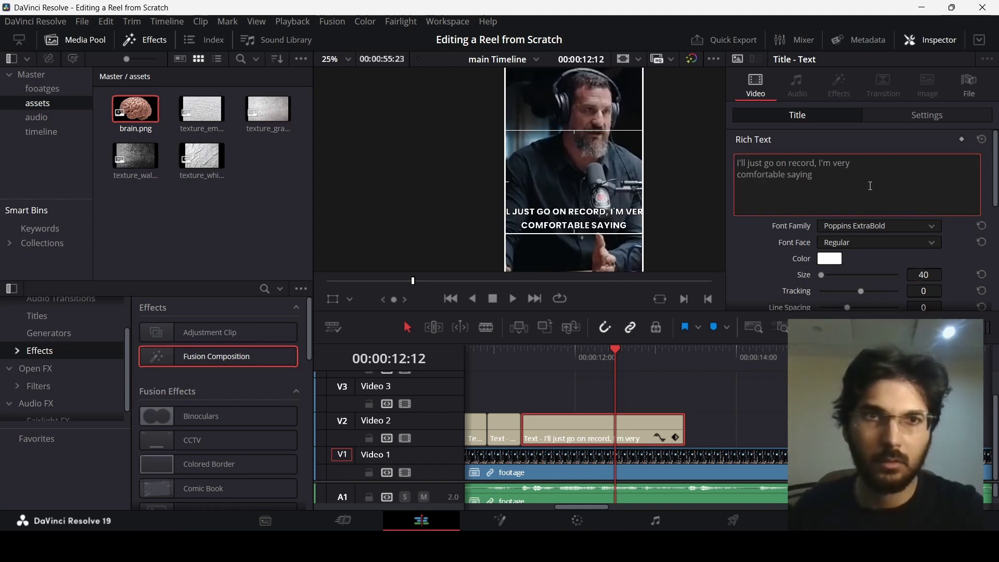
pyautogui.press('BackSpace')
pyautogui.press('Left')
pyautogui.press('Left')
pyautogui.press('Left')
pyautogui.press('Left')
pyautogui.press('Left')
pyautogui.press('Return')
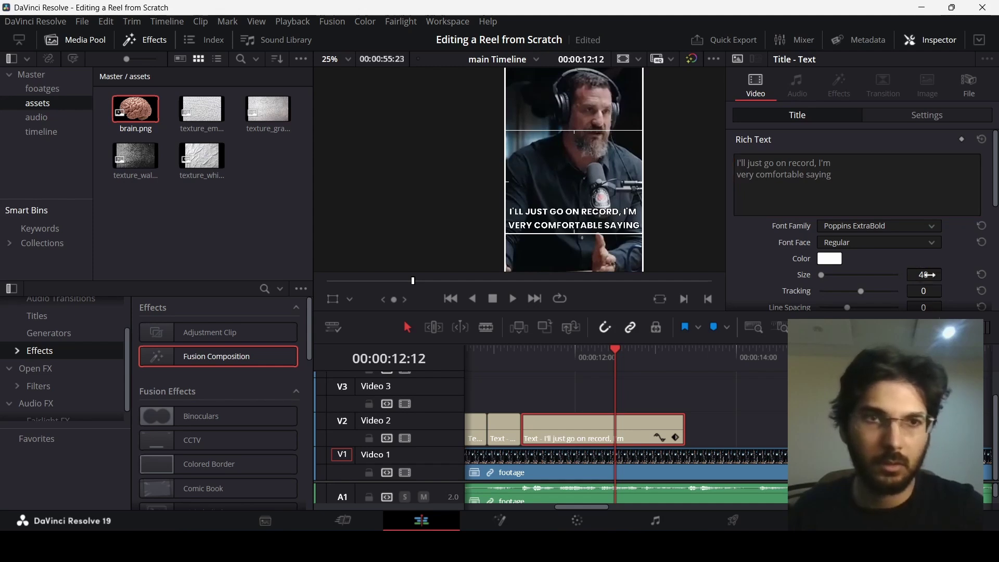
pyautogui.moveTo(928, 275)
pyautogui.mouseDown()
pyautogui.moveTo(918, 275)
pyautogui.moveTo(946, 274)
pyautogui.mouseUp()
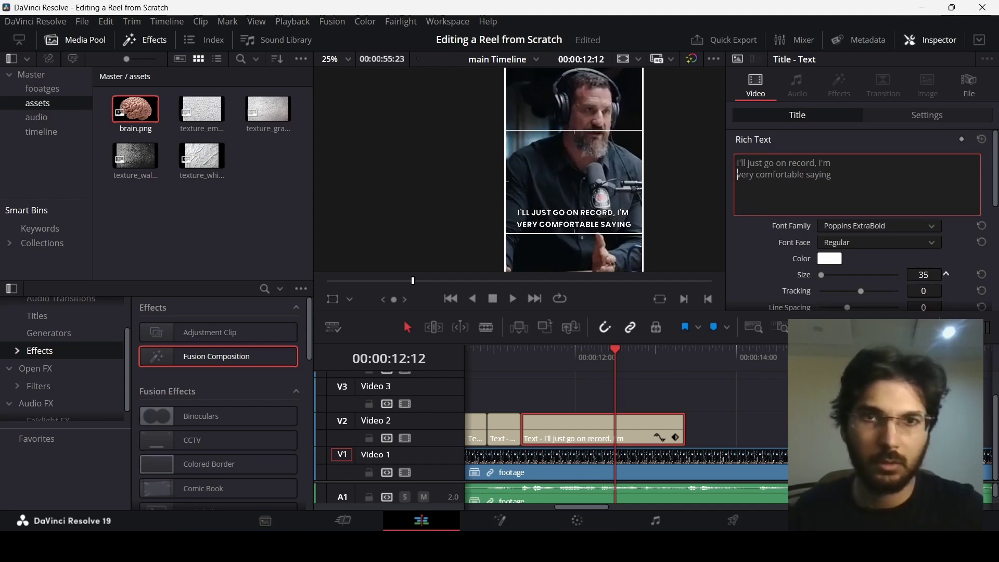
# Step: Play back the captions from "WOW" onward to check them against the speech
pyautogui.click(494, 367)
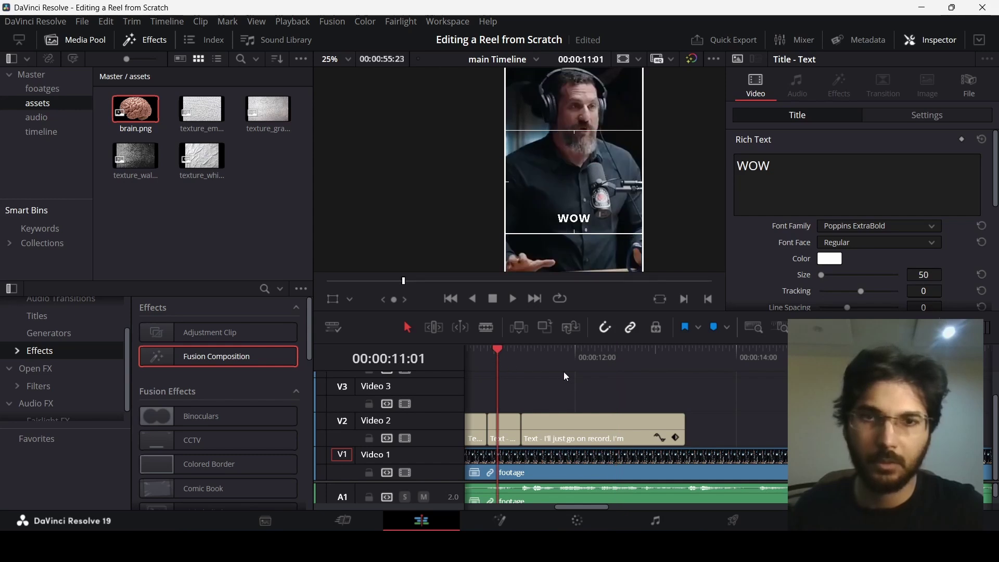
pyautogui.press('space')
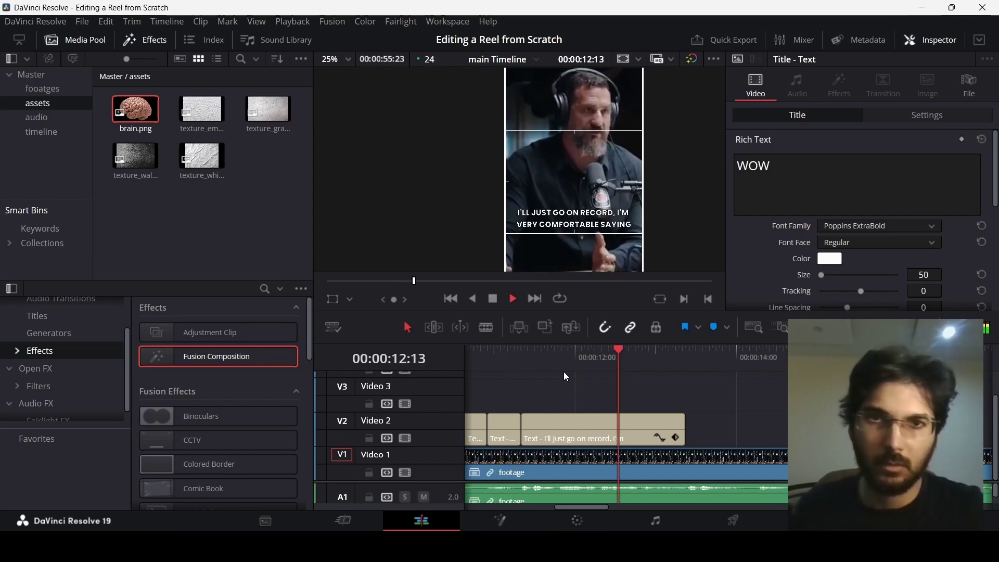
pyautogui.press('space')
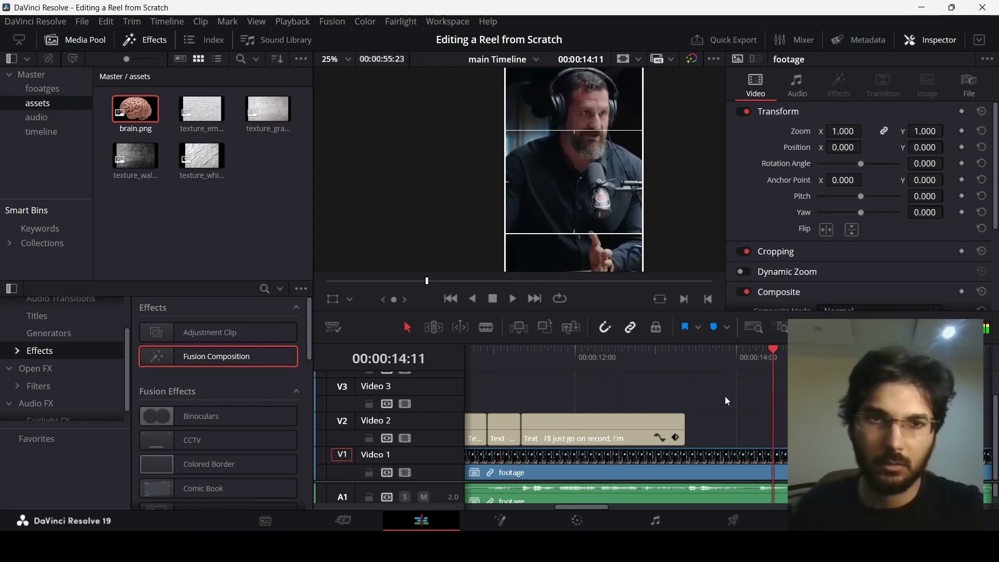
# Step: Copy the "WOW" title to directly after the "I'll just go on record" title and extend it to 00:00:14:07
pyautogui.click(760, 359)
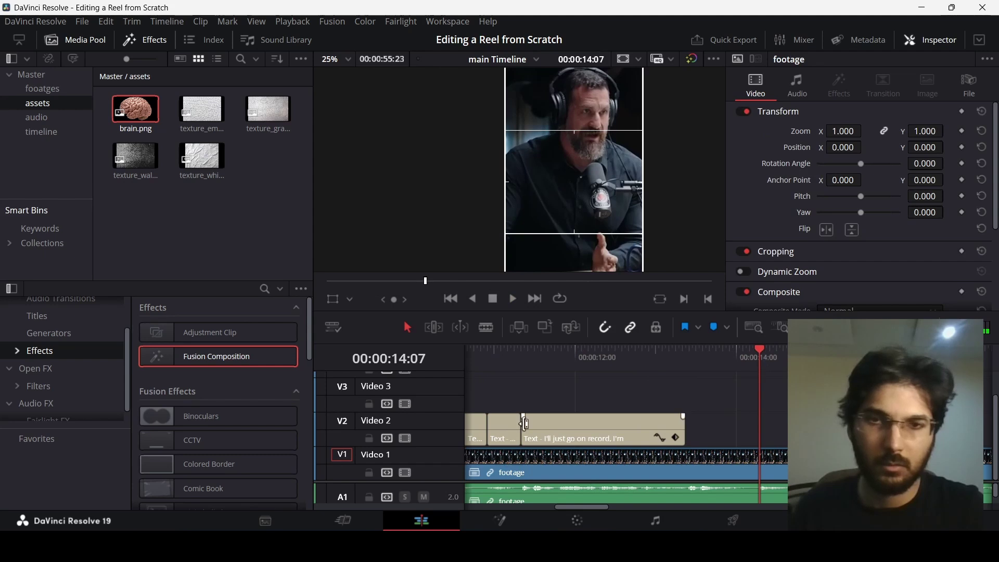
pyautogui.click(498, 432)
pyautogui.moveTo(499, 434); pyautogui.dragTo(727, 423)
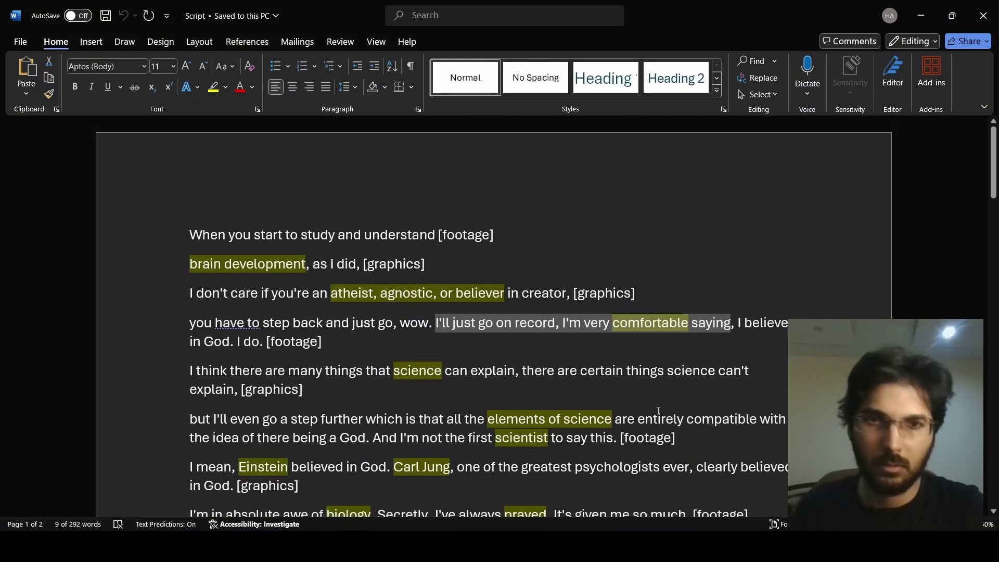
# Step: Replace the copied title's text with "I believe in God", taken from the Script document in Word
pyautogui.press('Right')
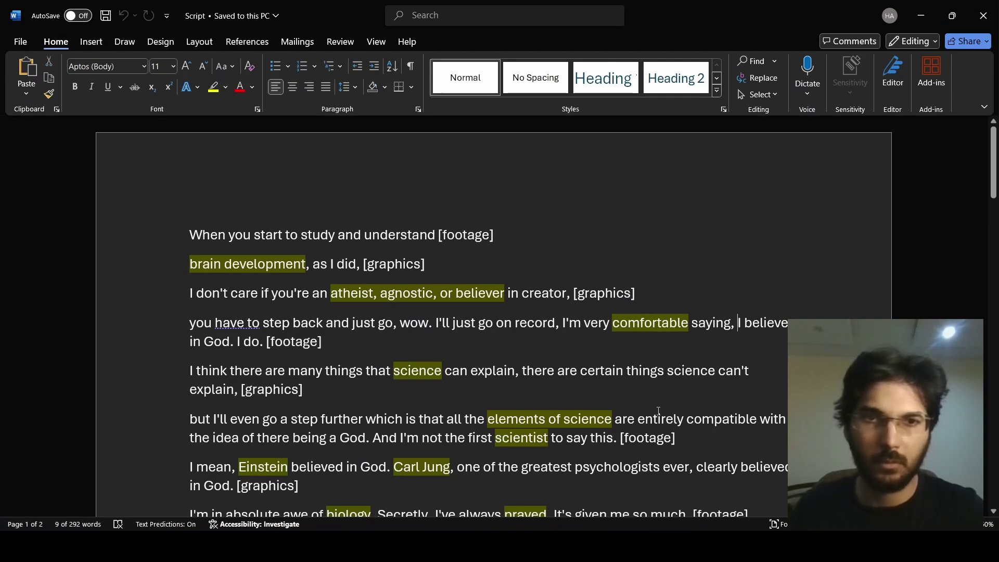
pyautogui.hotkey('ctrl', 'shift', 'Right')
pyautogui.hotkey('ctrl', 'shift', 'Right')
pyautogui.hotkey('ctrl', 'shift', 'Right')
pyautogui.hotkey('ctrl', 'shift', 'Right')
pyautogui.hotkey('ctrl', 'c')
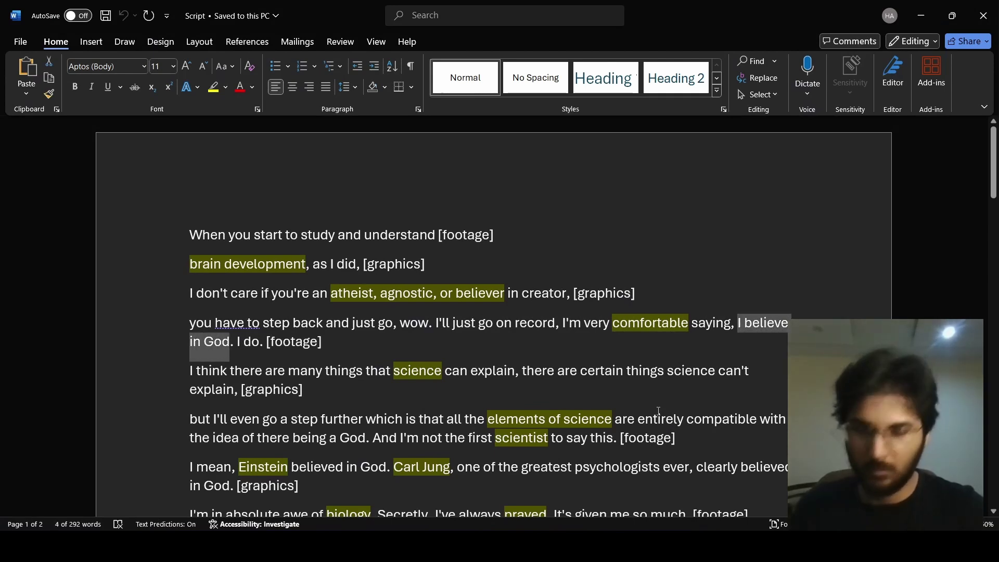
pyautogui.hotkey('alt', 'Tab')
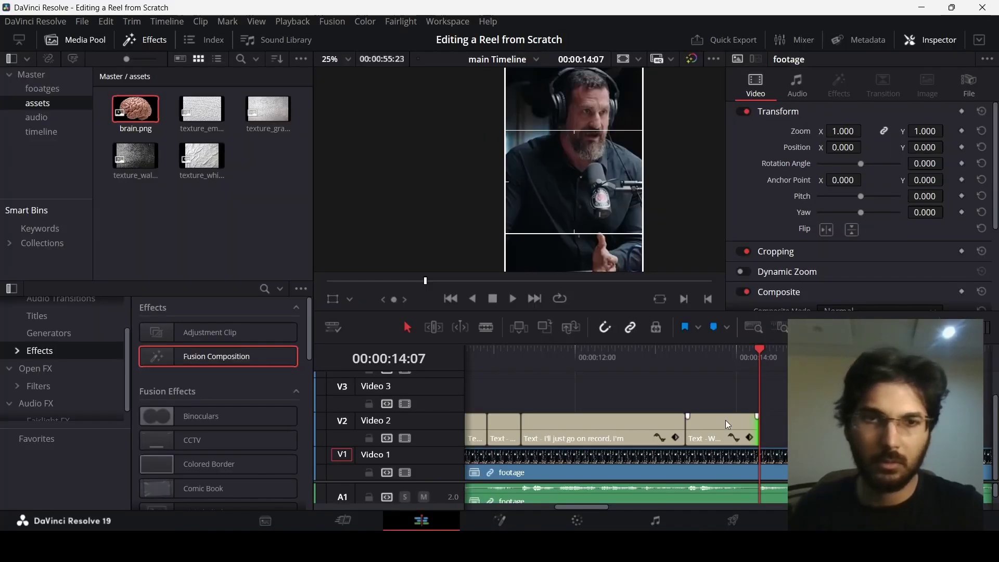
pyautogui.click(728, 425)
pyautogui.click(843, 196)
pyautogui.hotkey('ctrl', 'a')
pyautogui.hotkey('ctrl', 'v')
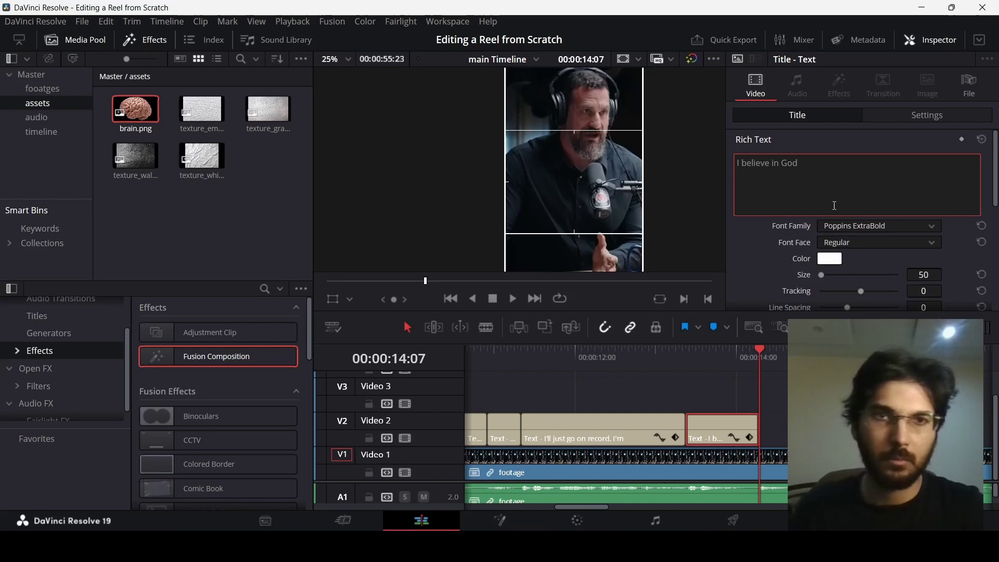
pyautogui.click(712, 369)
pyautogui.click(787, 400)
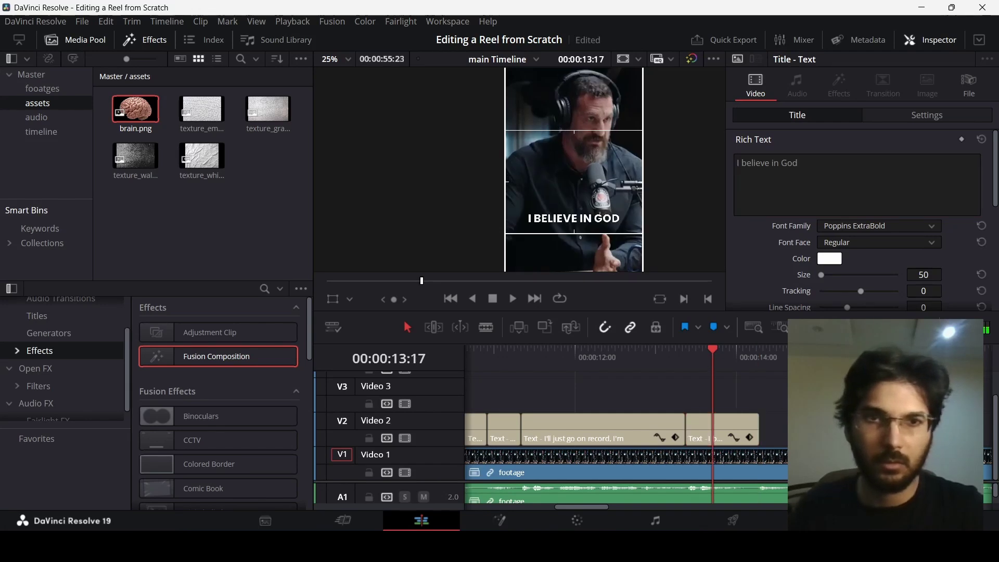
# Step: Play back the "I believe in God" title and the footage following it to check the timing
pyautogui.click(659, 362)
pyautogui.press('space')
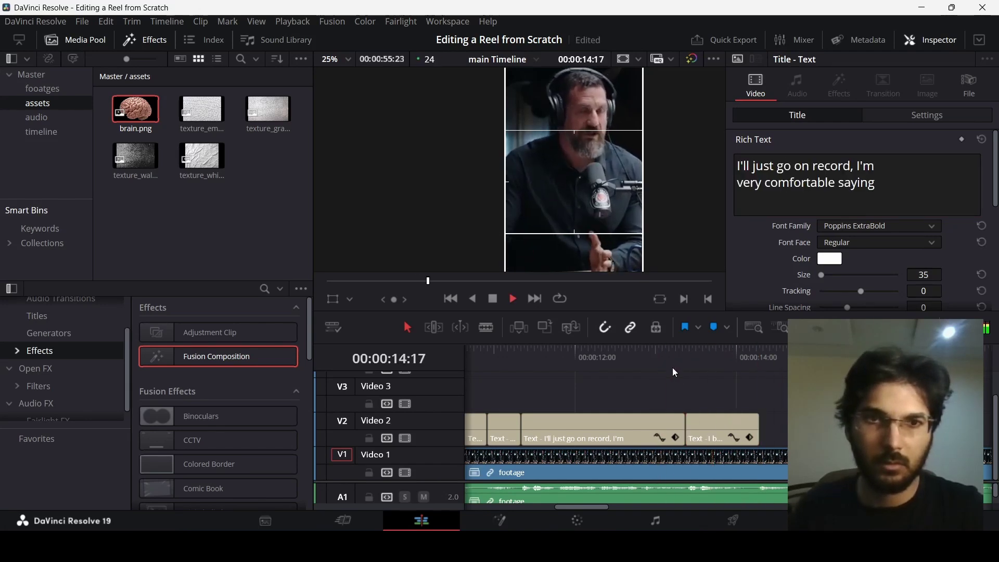
pyautogui.press('space')
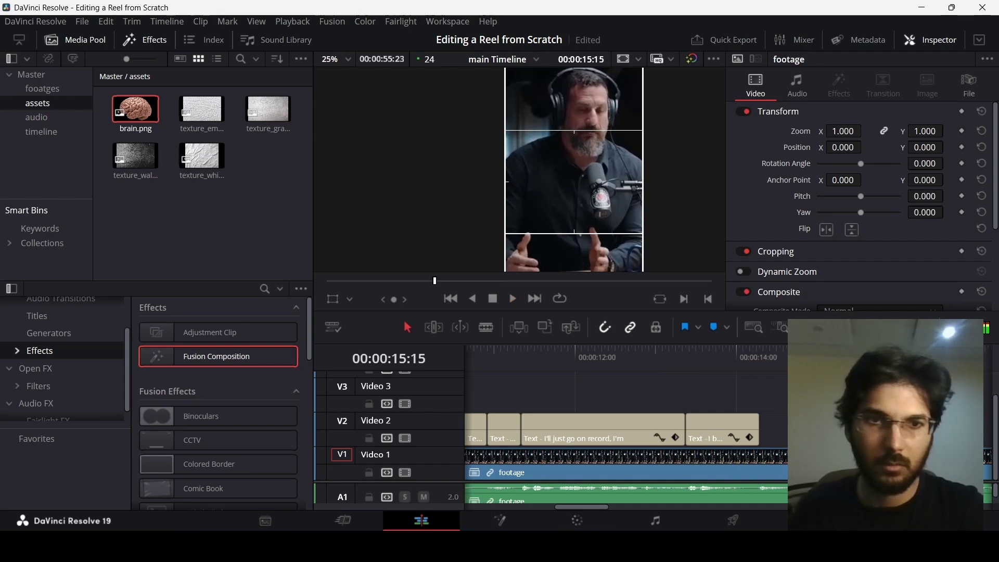
pyautogui.press('space')
# Step: Duplicate the "I believe in God" title directly after itself and change the copy's text to "I do"
pyautogui.click(774, 431)
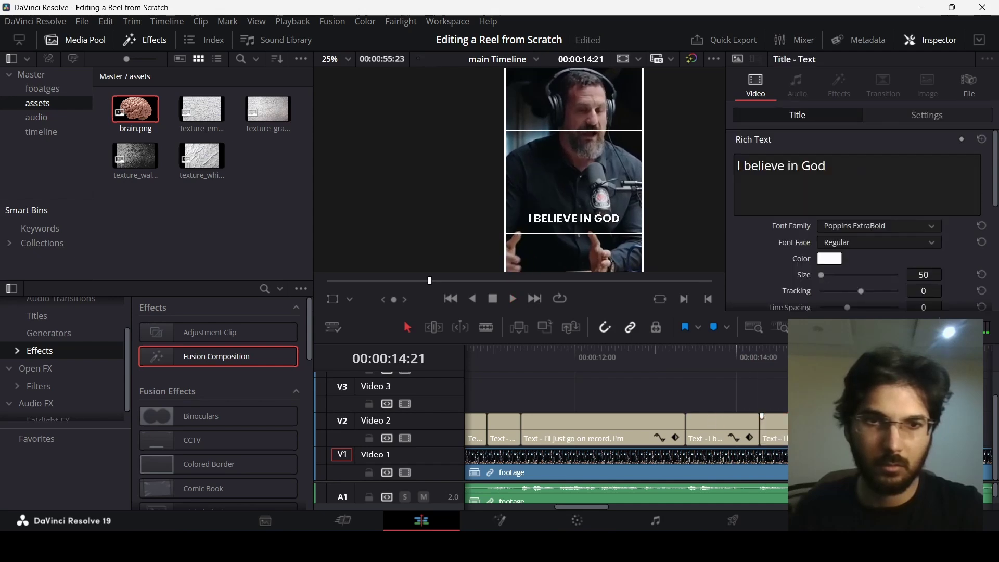
pyautogui.hotkey('ctrl', 'shift', 'Left')
pyautogui.hotkey('ctrl', 'shift', 'Left')
pyautogui.hotkey('ctrl', 'shift', 'Left')
pyautogui.write('do')
# Step: Play back the caption titles from 00:00:08:13, where the Fusion compositions end, to check their timing through the "I do" title
pyautogui.moveTo(727, 367); pyautogui.dragTo(582, 366)
pyautogui.scroll(-1, 670, 375)
pyautogui.scroll(1, 671, 375)
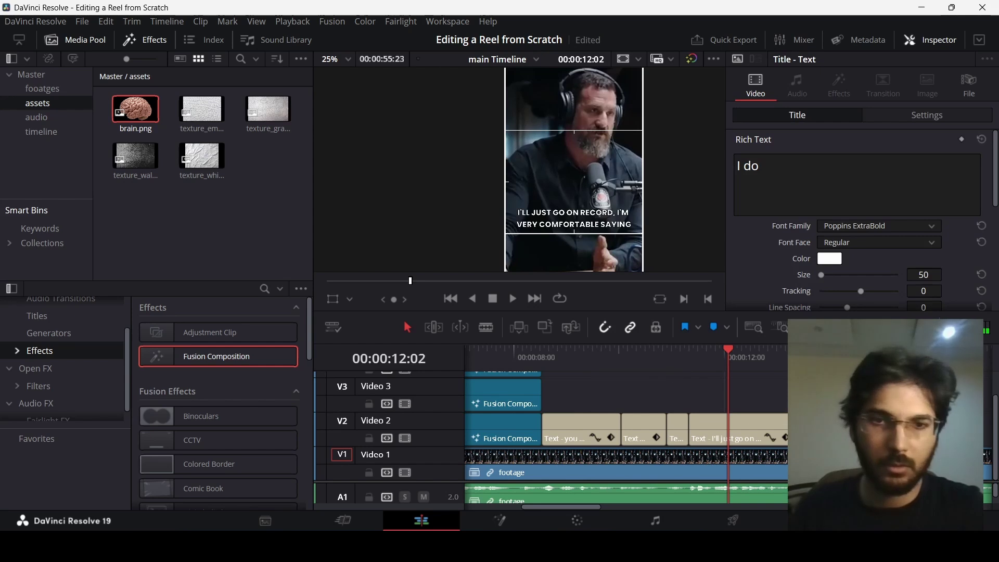
pyautogui.click(553, 358)
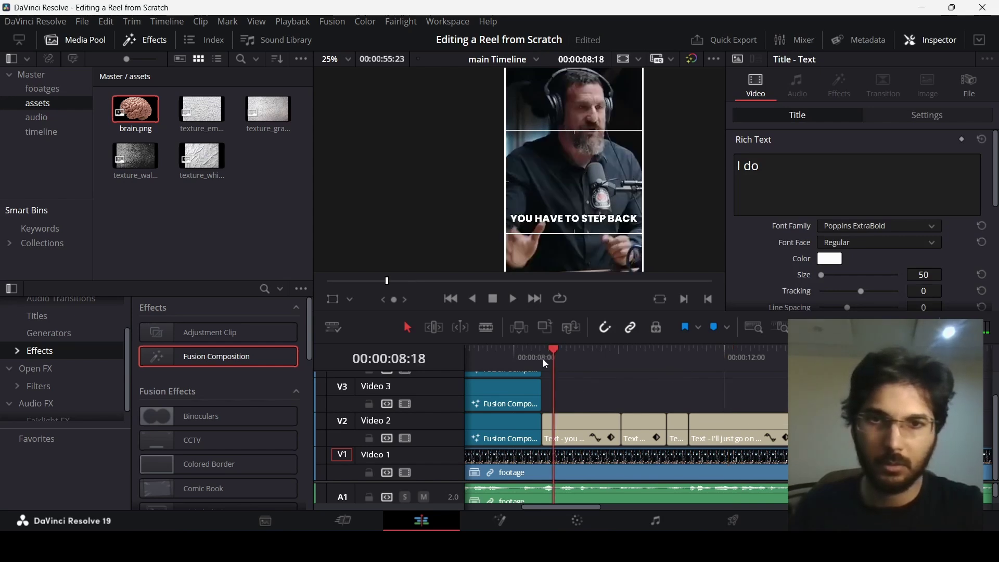
pyautogui.click(541, 359)
pyautogui.scroll(-1, 648, 396)
pyautogui.hscroll(3, 734, 392)
pyautogui.click(741, 404)
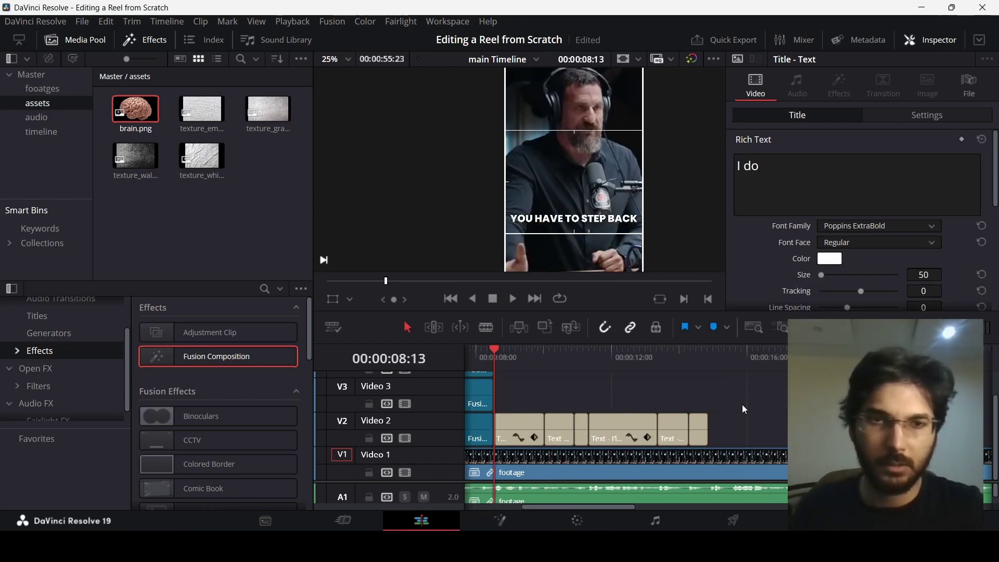
pyautogui.press('space')
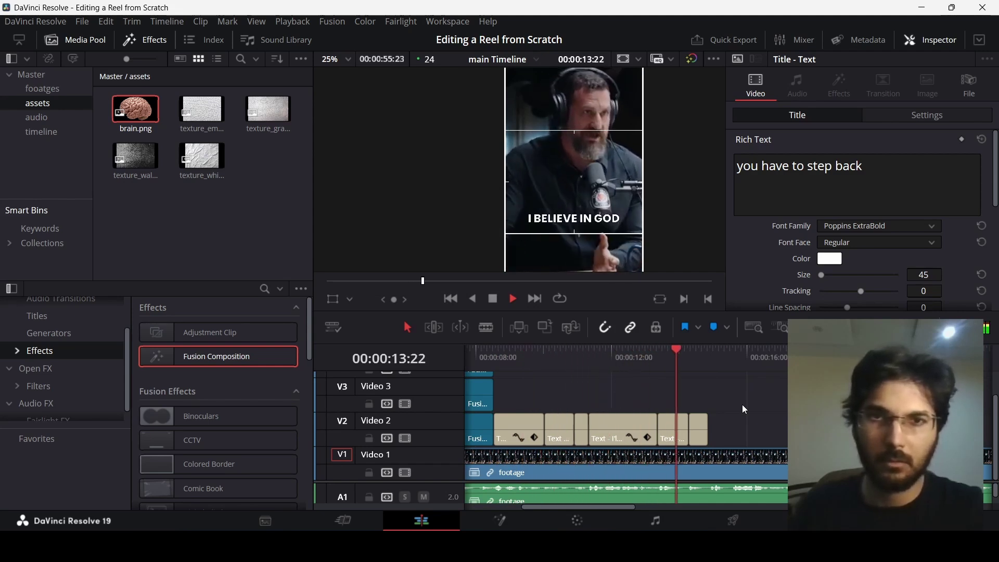
# Step: Compare the script line "I think there are many things that science can explain" in Word with the footage following the "I do" title in DaVinci Resolve
pyautogui.click(616, 529)
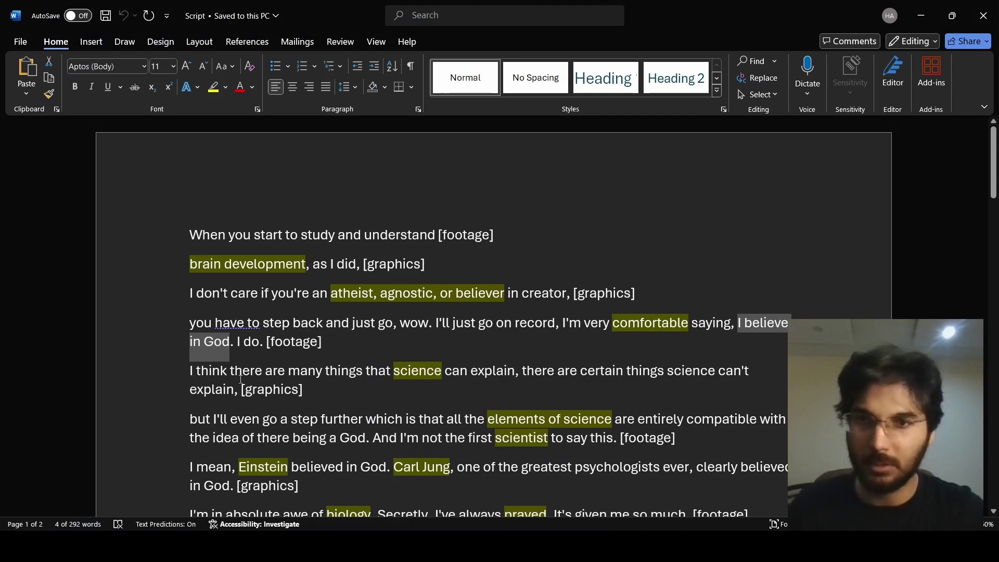
pyautogui.moveTo(190, 370); pyautogui.dragTo(234, 389)
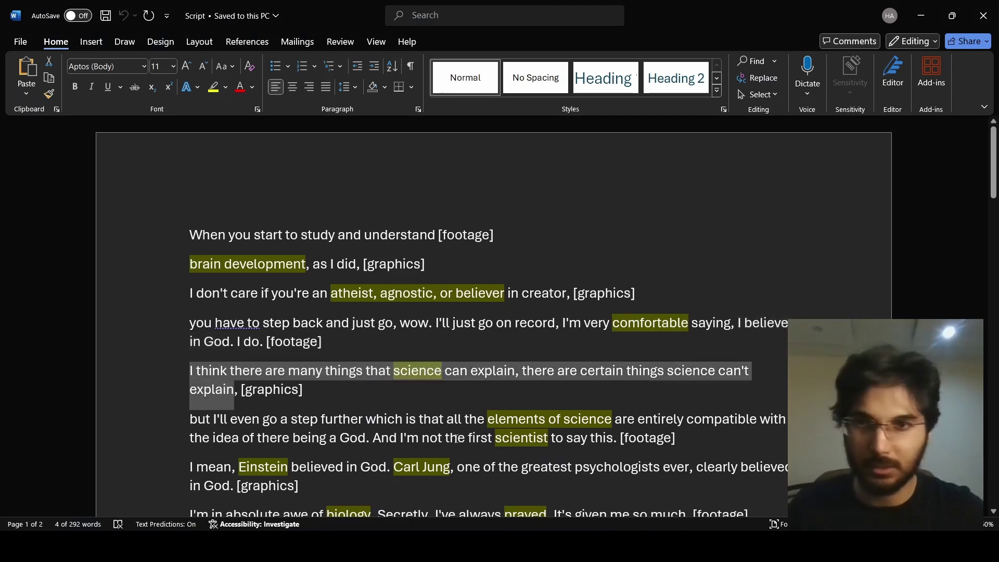
pyautogui.hotkey('alt', 'Tab')
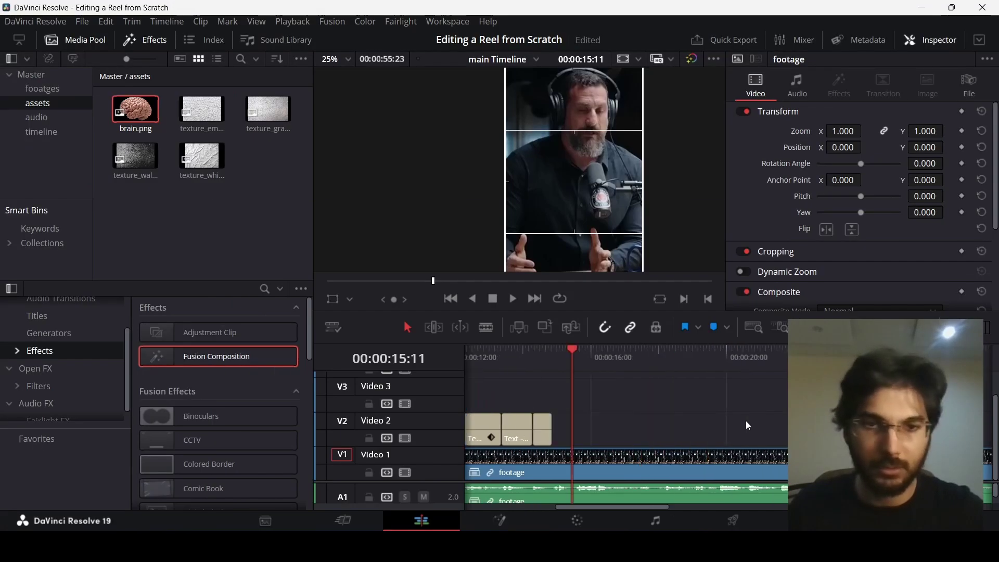
pyautogui.hotkey('alt', 'Tab')
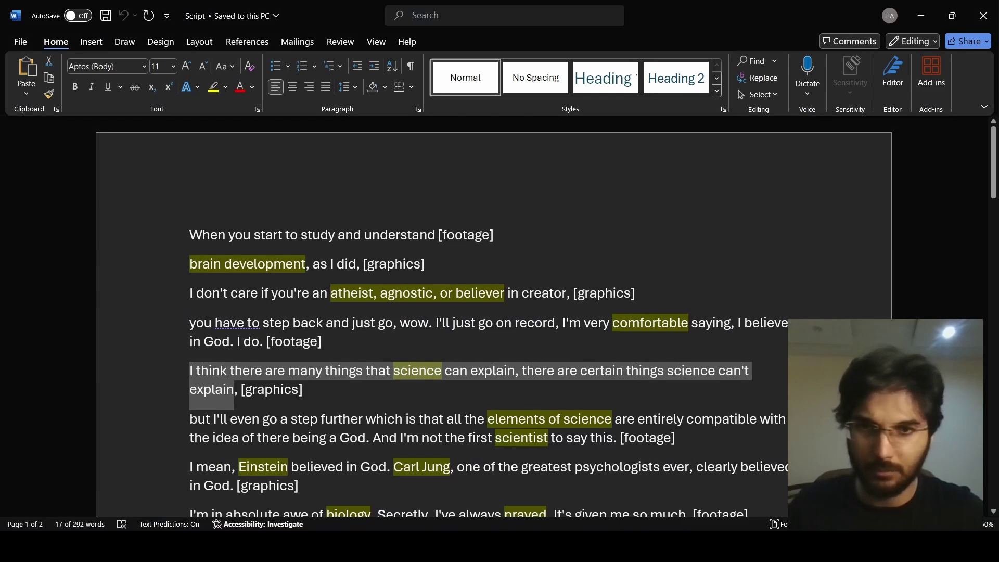
pyautogui.hotkey('alt', 'Tab')
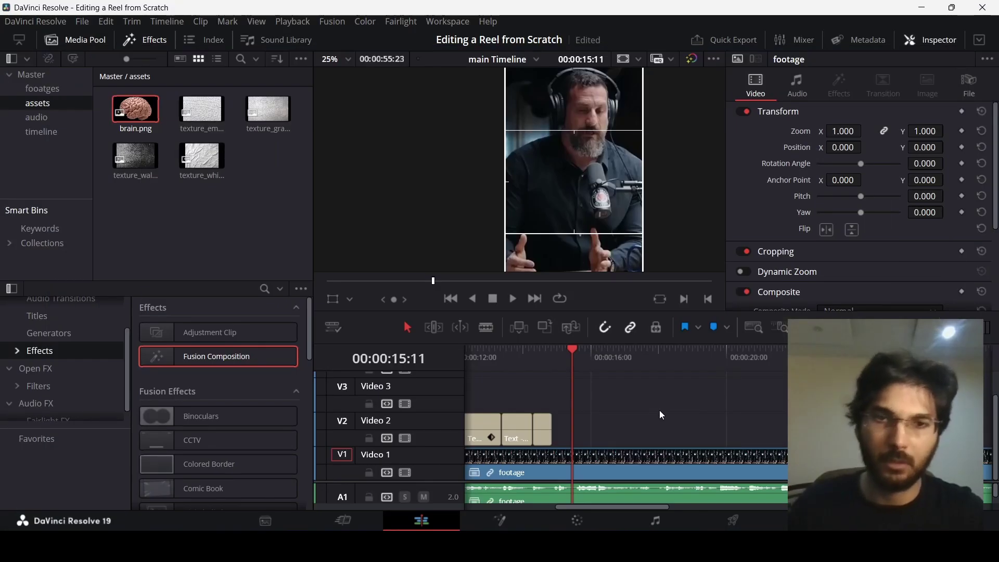
pyautogui.press('space')
pyautogui.hotkey('alt', 'Tab')
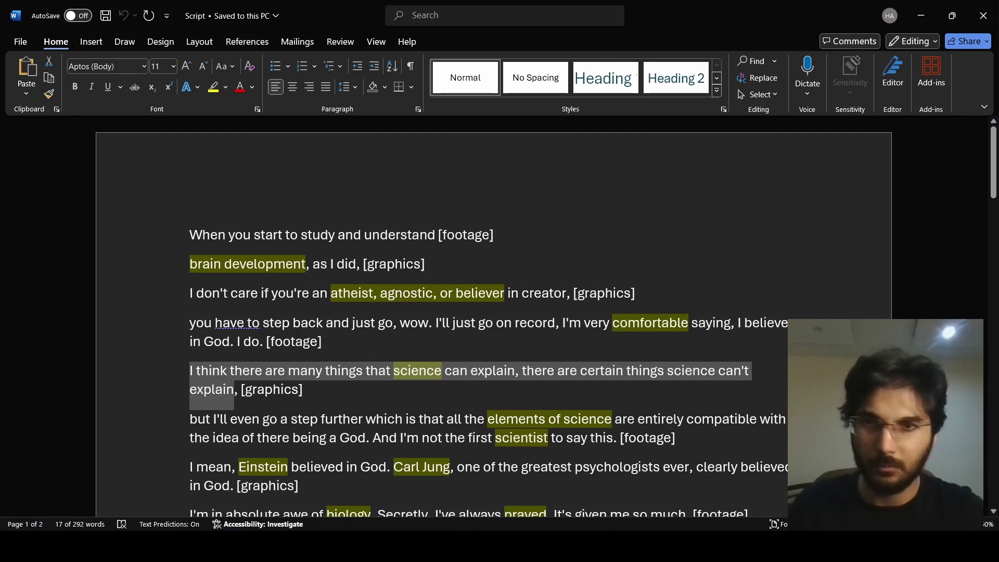
pyautogui.hotkey('alt', 'Tab')
pyautogui.press('space')
# Step: Add a Fusion Composition on Video 2 directly after the "I do" title and trim its end to 00:00:19:18
pyautogui.moveTo(720, 361)
pyautogui.mouseDown()
pyautogui.moveTo(706, 361)
pyautogui.moveTo(718, 360)
pyautogui.mouseUp()
pyautogui.moveTo(240, 357); pyautogui.dragTo(599, 427)
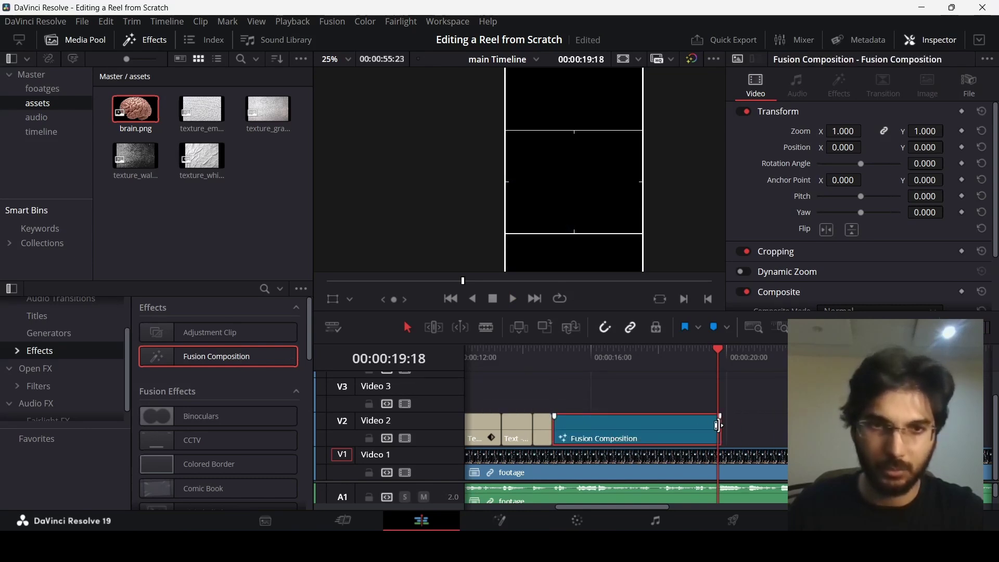
pyautogui.moveTo(718, 426); pyautogui.dragTo(716, 425)
pyautogui.click(572, 391)
pyautogui.click(552, 366)
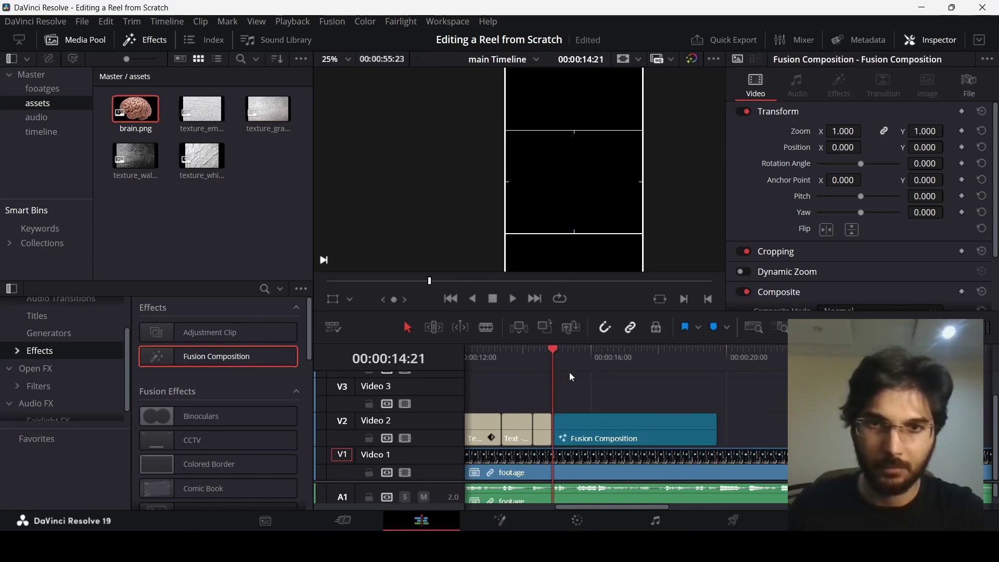
pyautogui.click(721, 367)
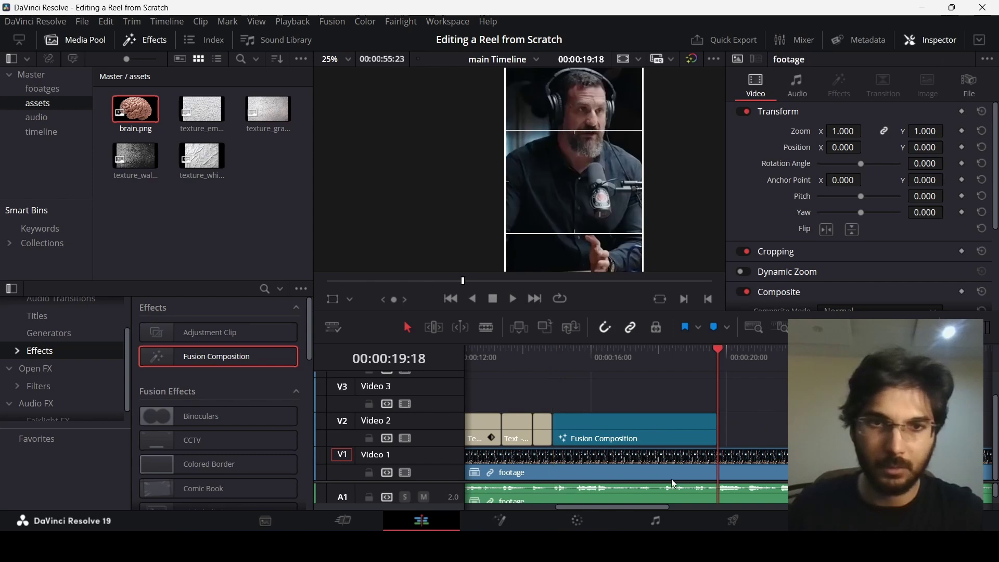
# Step: Review the new composition's section of the timeline against the Script document in Word, reading through the rest of the script
pyautogui.hotkey('alt', 'Tab')
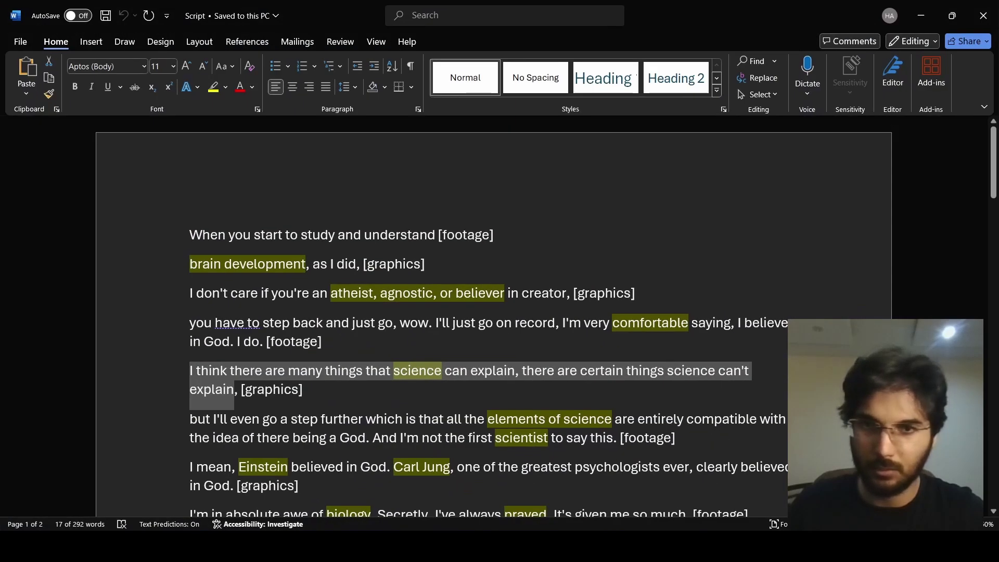
pyautogui.hotkey('alt', 'Tab')
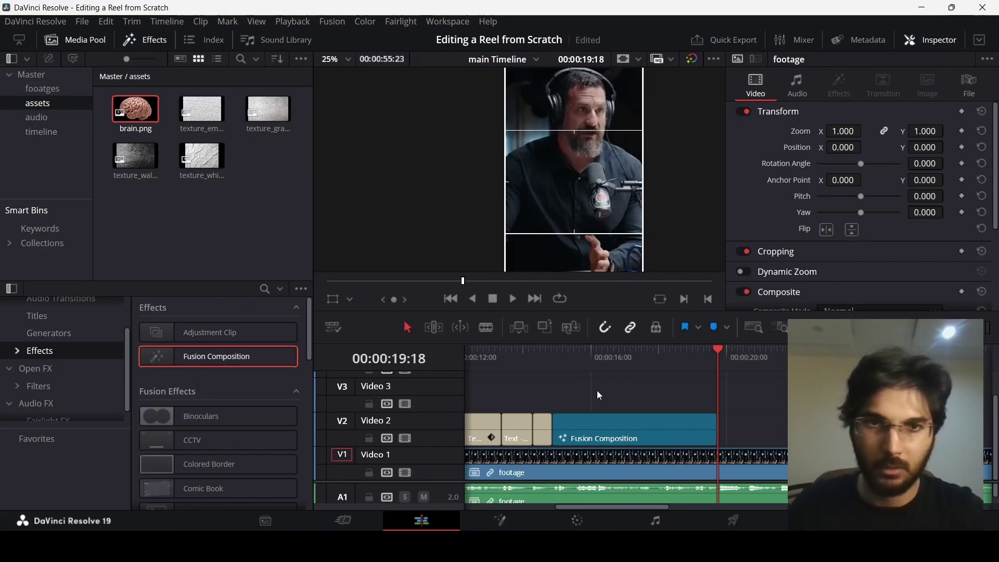
pyautogui.click(559, 359)
pyautogui.click(541, 357)
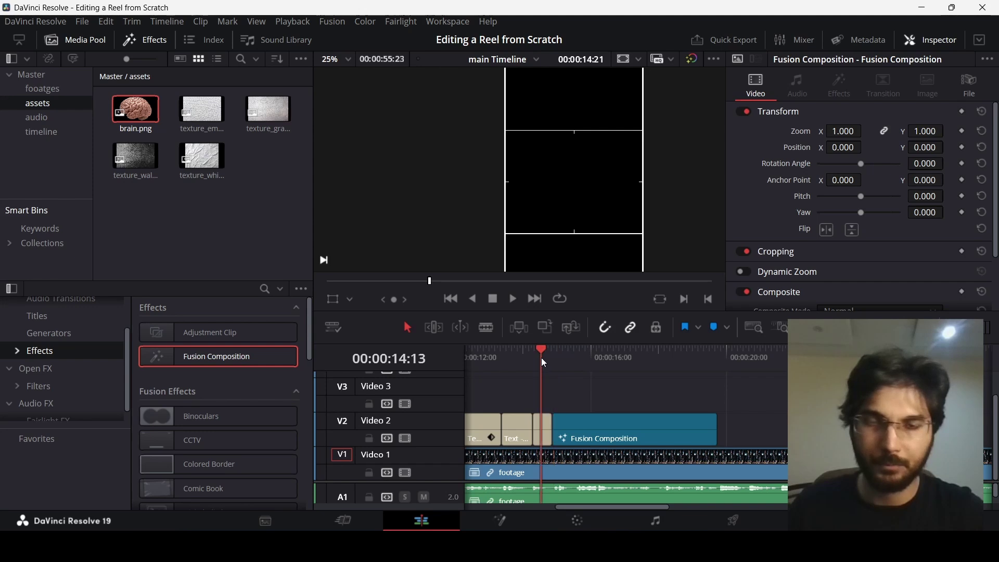
pyautogui.click(553, 359)
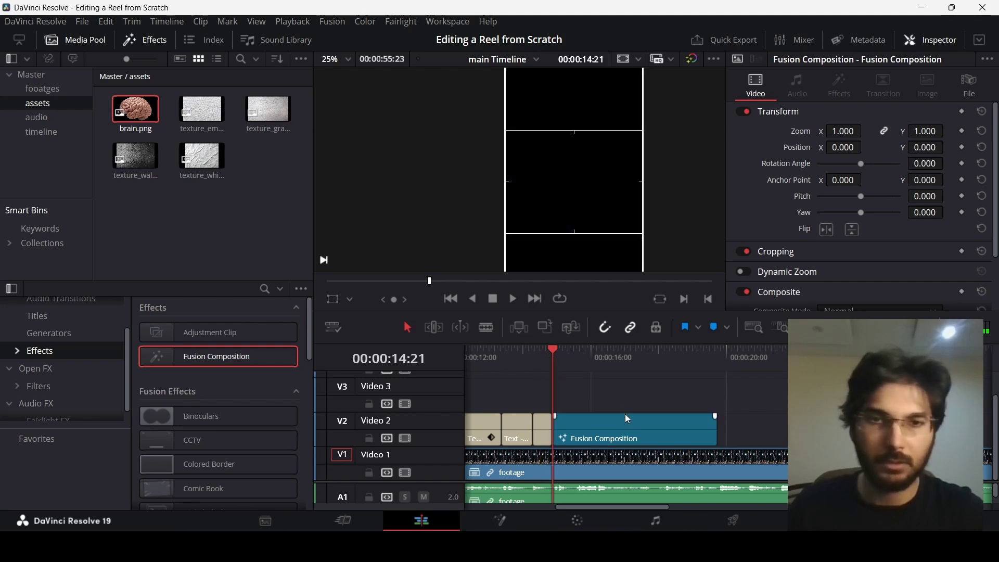
pyautogui.hotkey('alt', 'Tab')
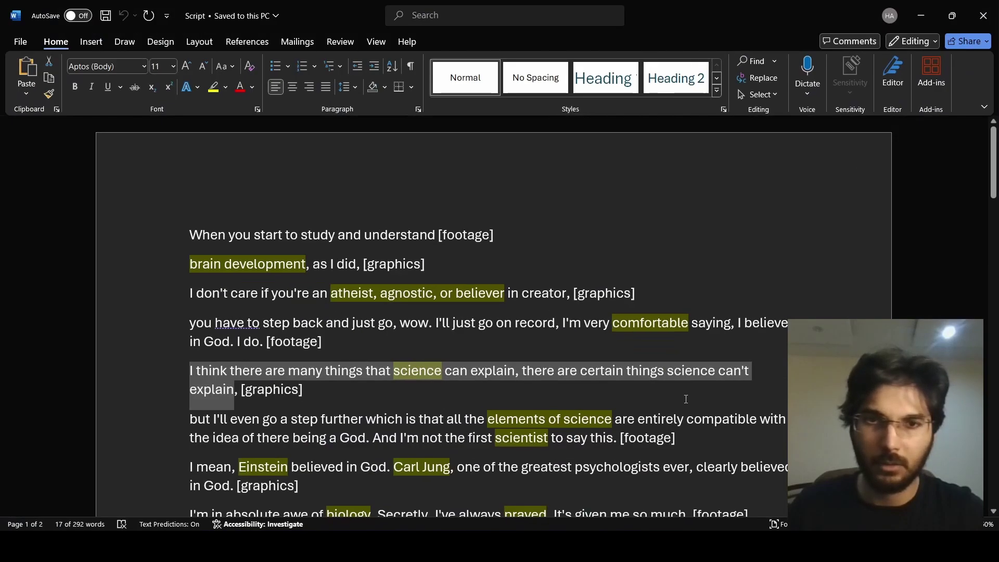
pyautogui.scroll(-10, 686, 399)
pyautogui.scroll(-8, 686, 399)
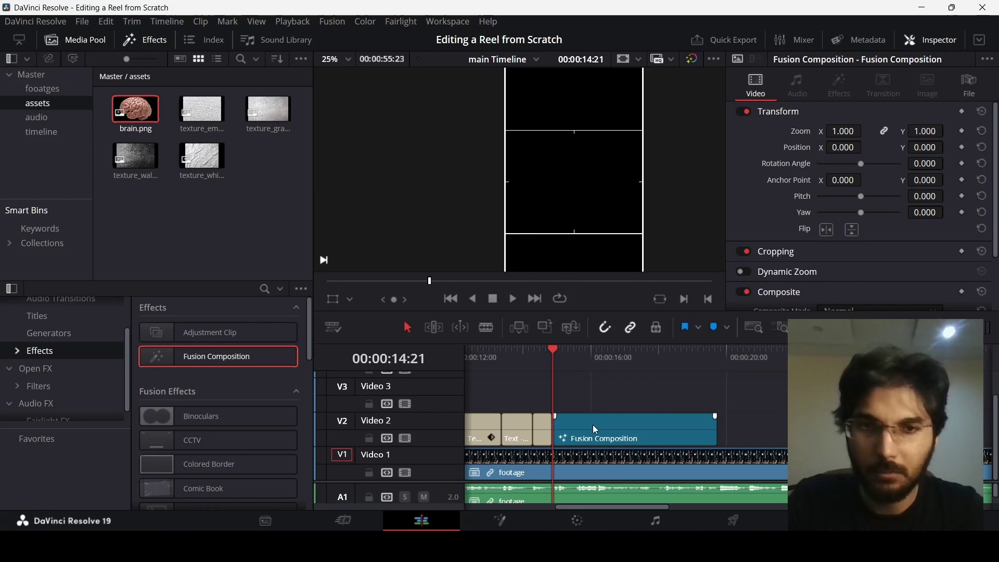
# Step: Open the new Fusion Composition in the Fusion page and connect a black Background node to MediaOut1
pyautogui.rightClick(592, 424)
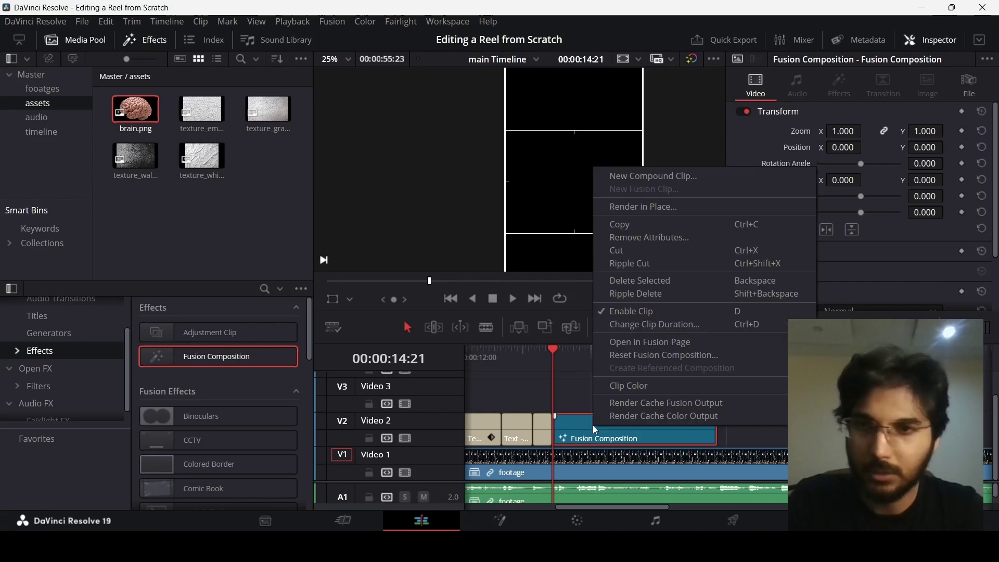
pyautogui.click(645, 342)
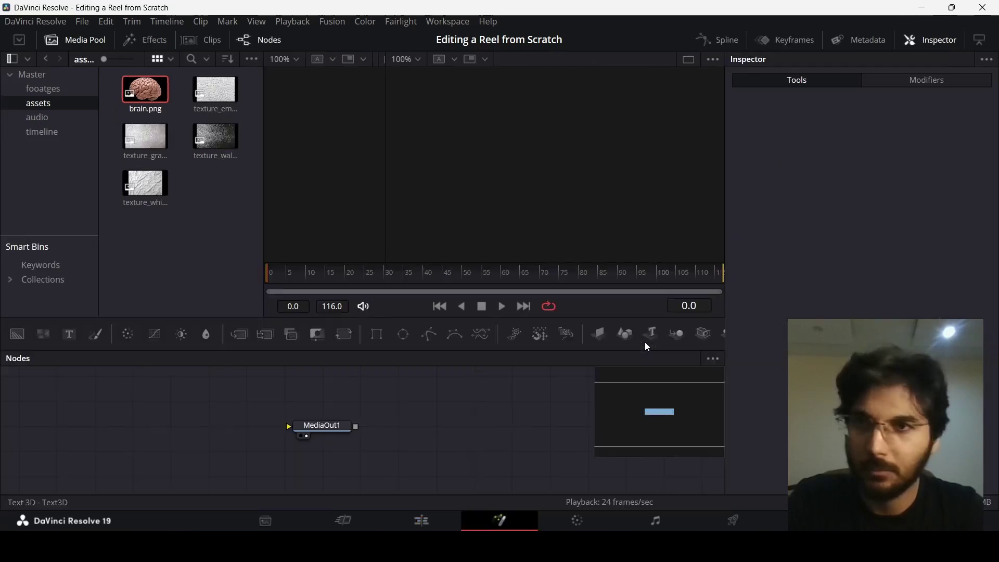
pyautogui.moveTo(18, 334); pyautogui.dragTo(320, 426)
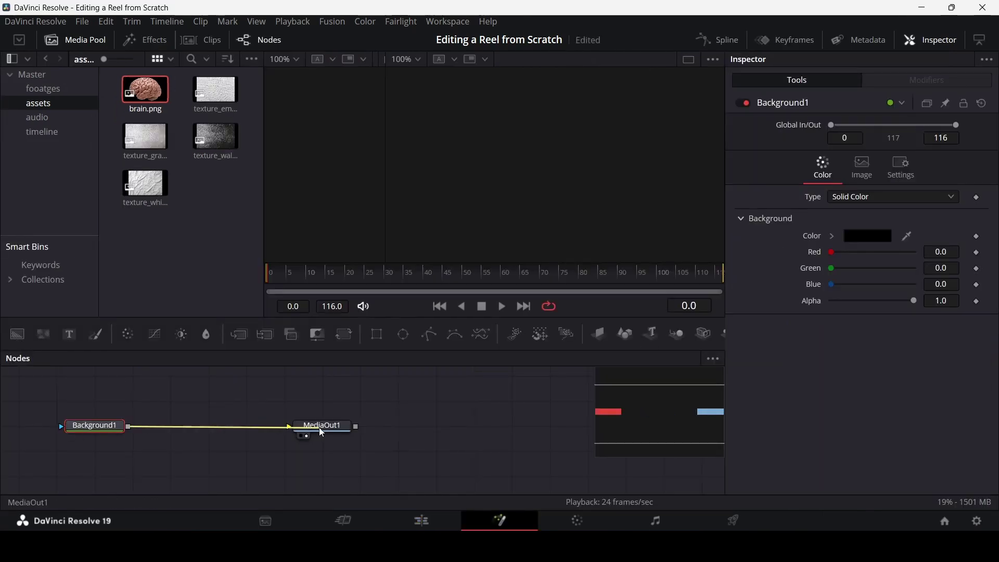
# Step: Import the atomic structure, atoms, atoms-2, beaker and dna images from the Assets folder into the media pool's assets bin
pyautogui.hotkey('alt', 'Tab')
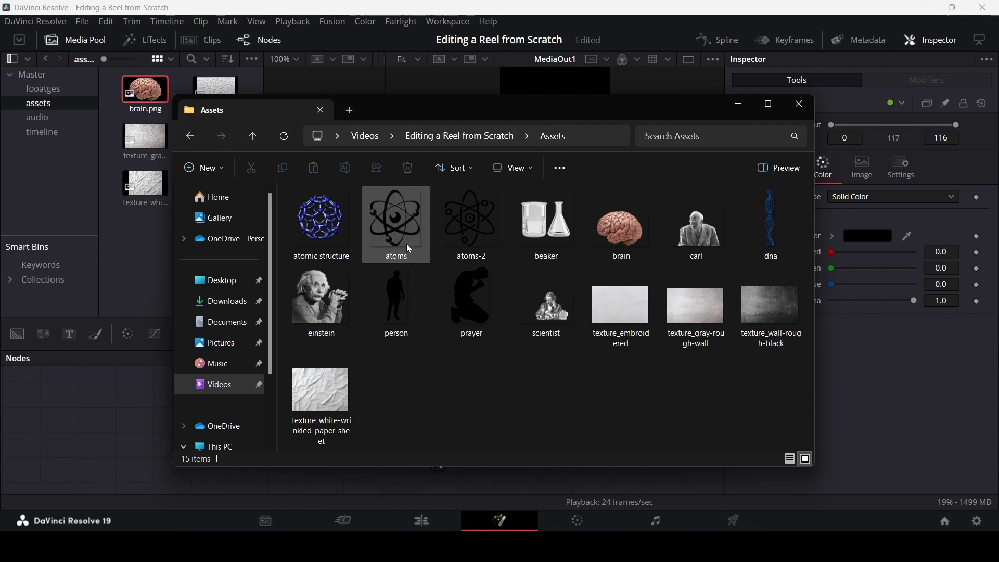
pyautogui.click(340, 222)
pyautogui.keyDown('ctrl'); pyautogui.click(465, 225); pyautogui.keyUp('ctrl')
pyautogui.keyDown('ctrl'); pyautogui.click(546, 224); pyautogui.keyUp('ctrl')
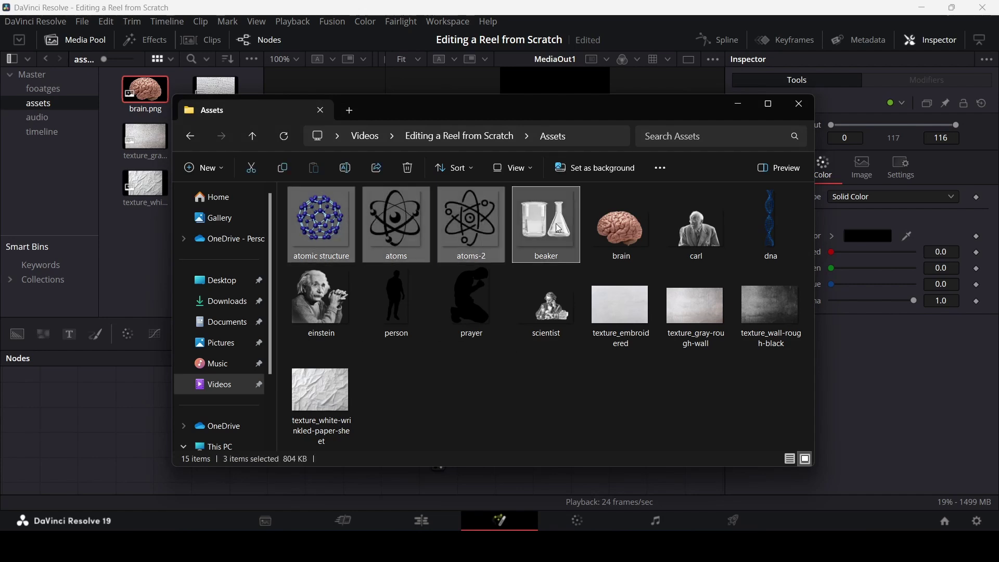
pyautogui.keyDown('ctrl'); pyautogui.click(761, 225); pyautogui.keyUp('ctrl')
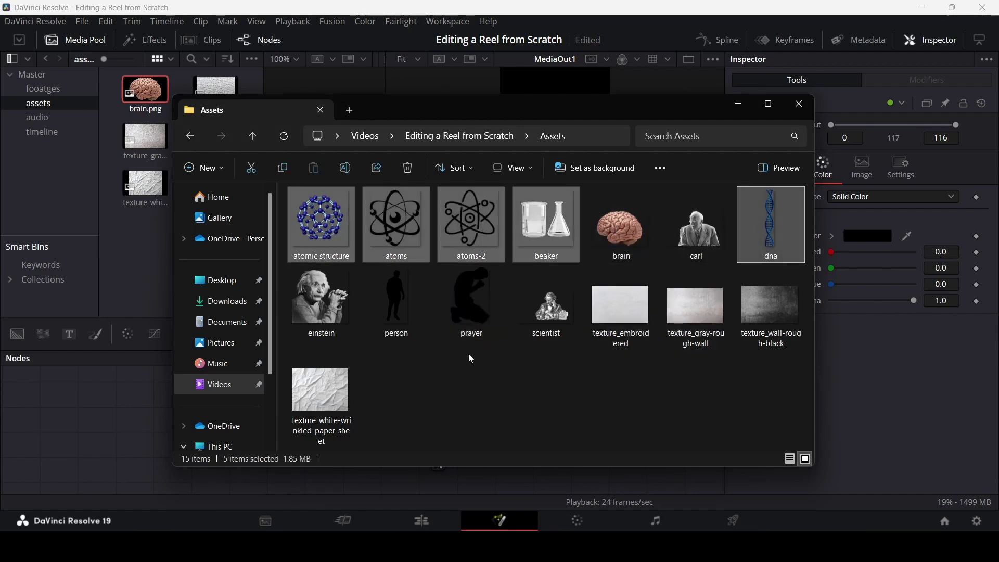
pyautogui.moveTo(322, 229); pyautogui.dragTo(119, 258)
pyautogui.click(53, 191)
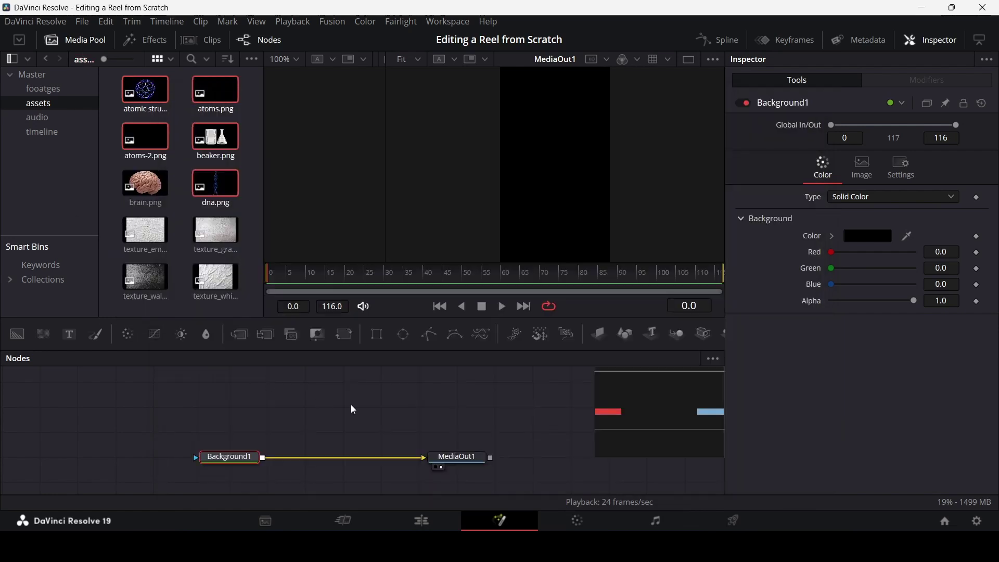
# Step: Insert a MultiMerge node between Background1 and MediaOut1 and connect beaker.png to it as a layer
pyautogui.click(269, 339)
pyautogui.moveTo(307, 454); pyautogui.dragTo(370, 457)
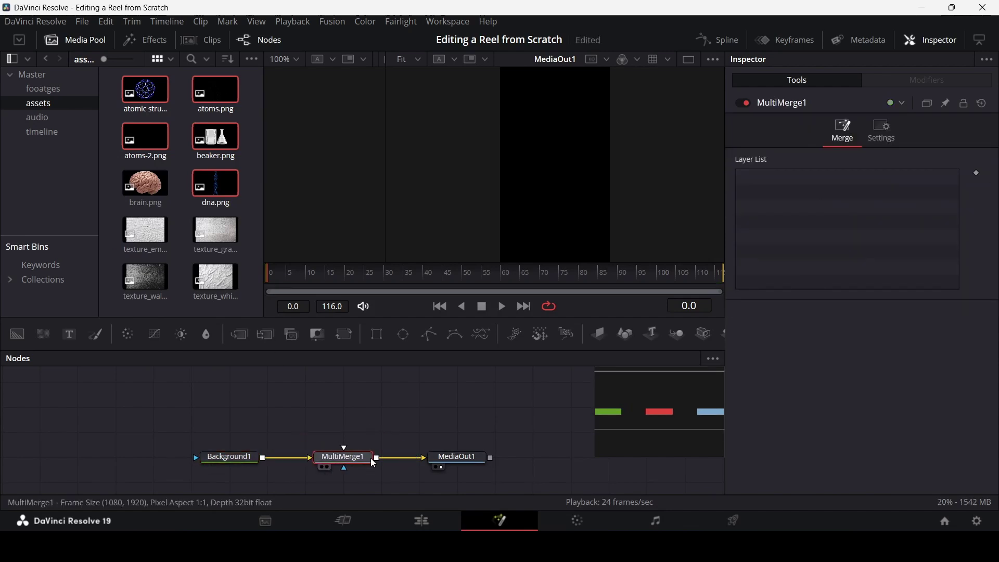
pyautogui.click(179, 145)
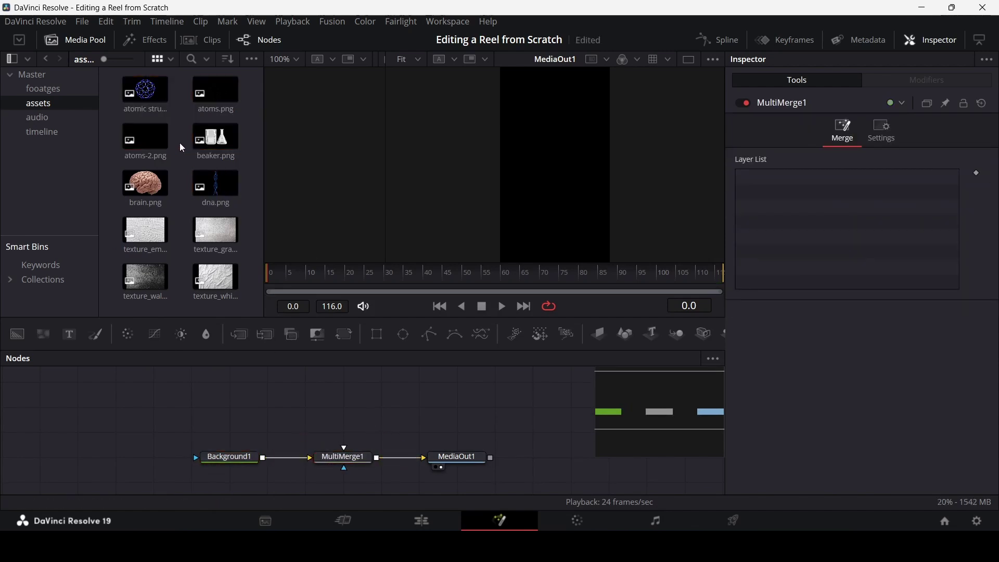
pyautogui.moveTo(210, 140); pyautogui.dragTo(274, 413)
pyautogui.moveTo(317, 440); pyautogui.dragTo(336, 458)
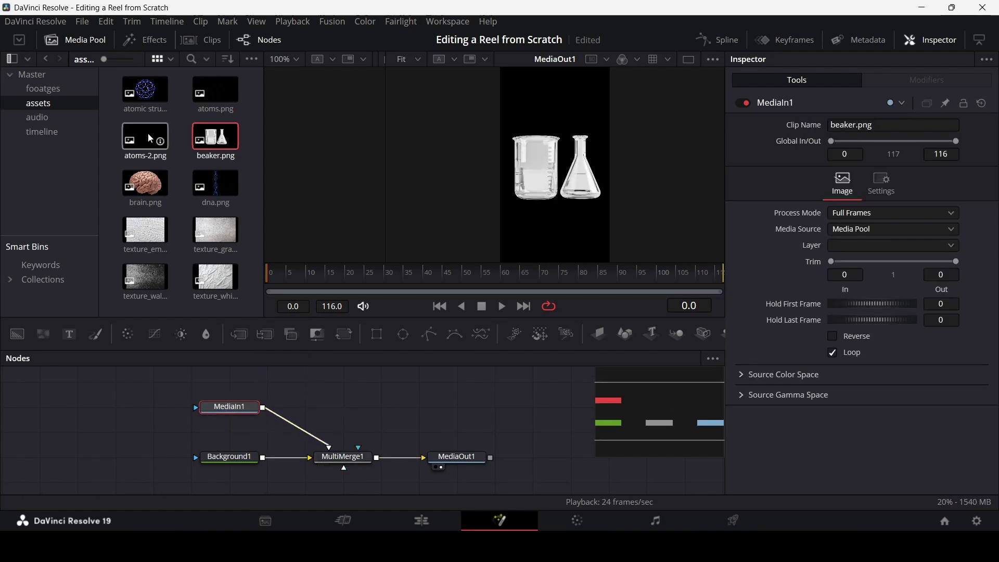
# Step: Connect atomic structure.png to the MultiMerge, discarding the atoms.png attempt, and order the beaker layer above it
pyautogui.moveTo(215, 92); pyautogui.dragTo(362, 449)
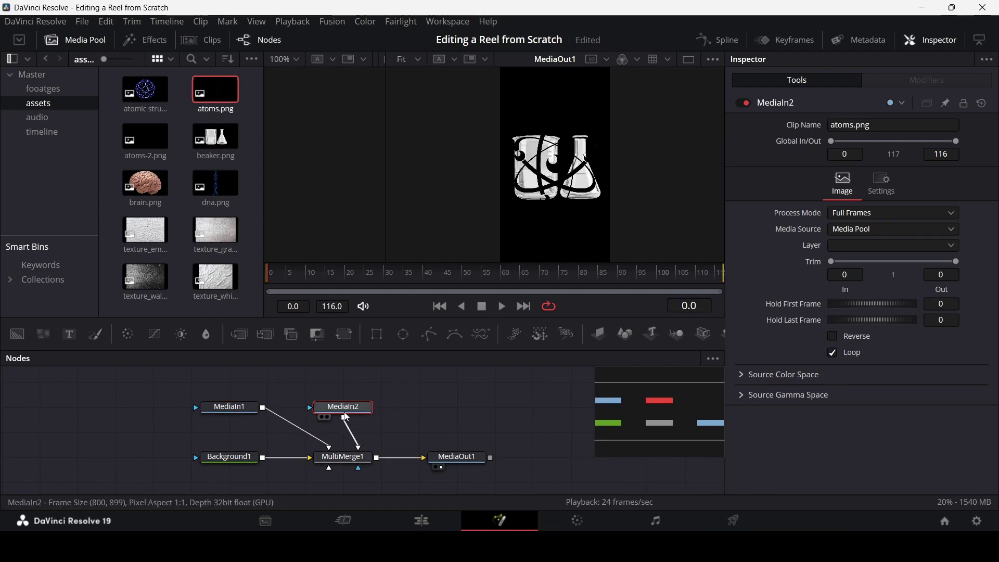
pyautogui.press('Delete')
pyautogui.moveTo(133, 106); pyautogui.dragTo(367, 475)
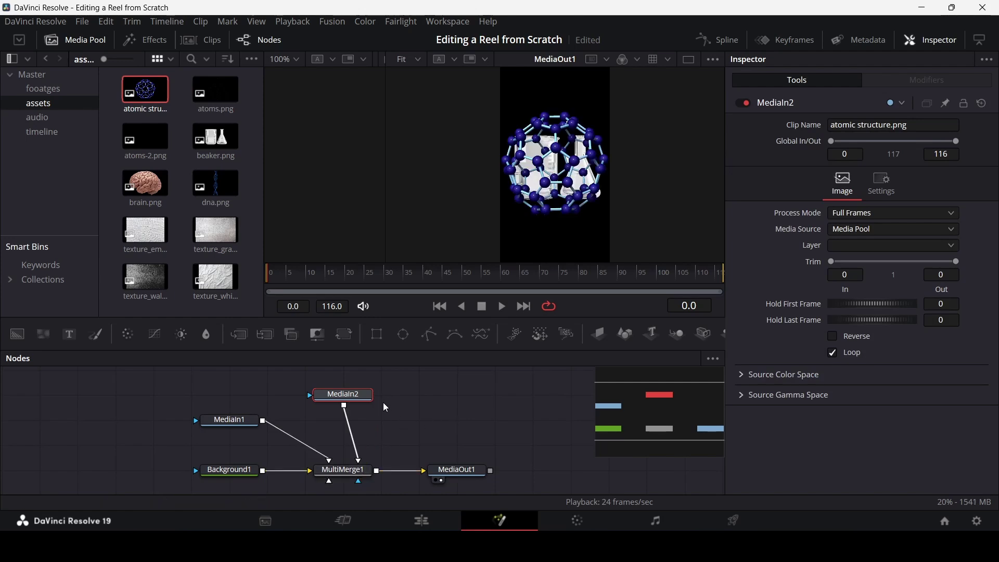
pyautogui.click(347, 472)
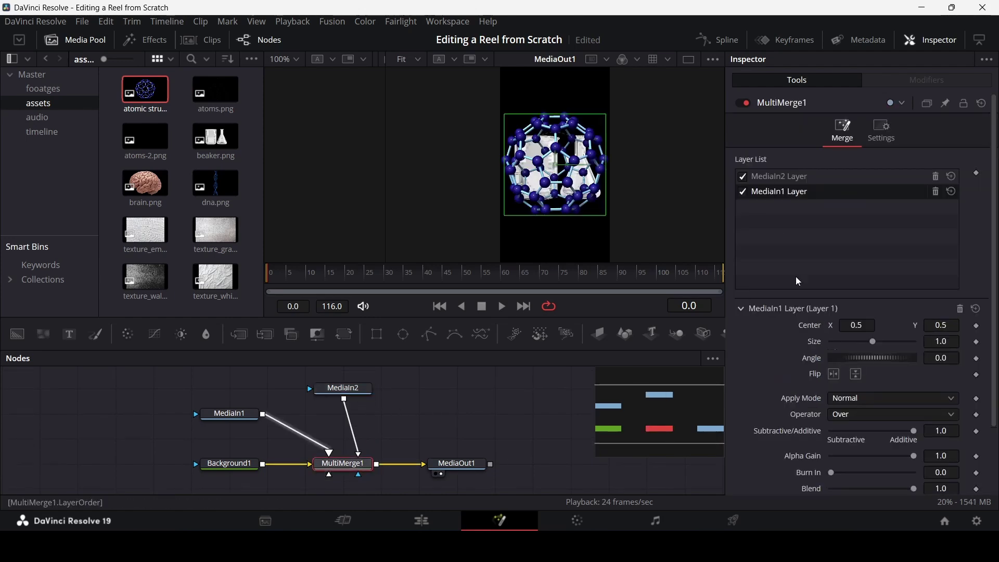
pyautogui.moveTo(792, 192); pyautogui.dragTo(795, 174)
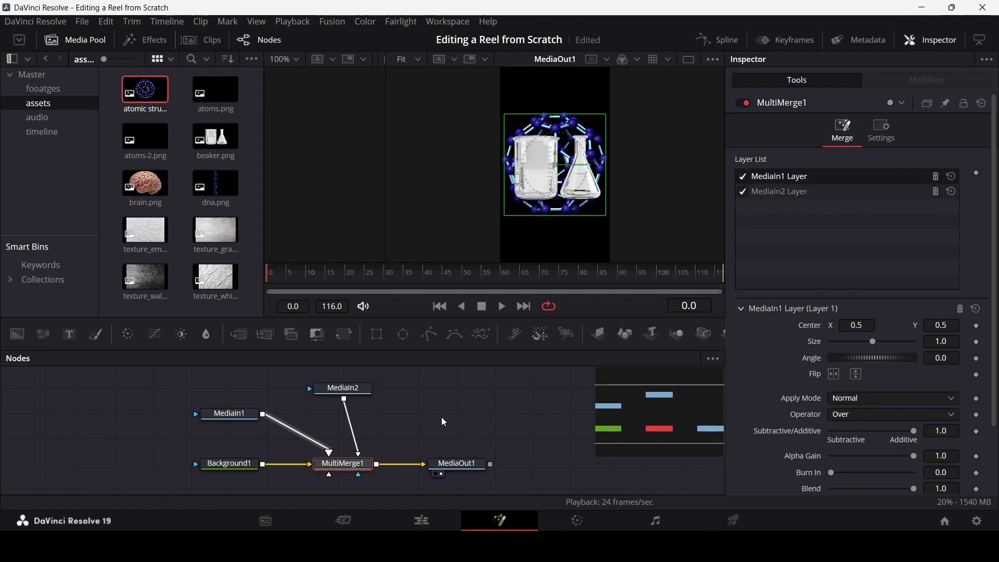
# Step: Add atoms-2.png to the node graph and connect it to the MultiMerge as a third layer
pyautogui.click(150, 144)
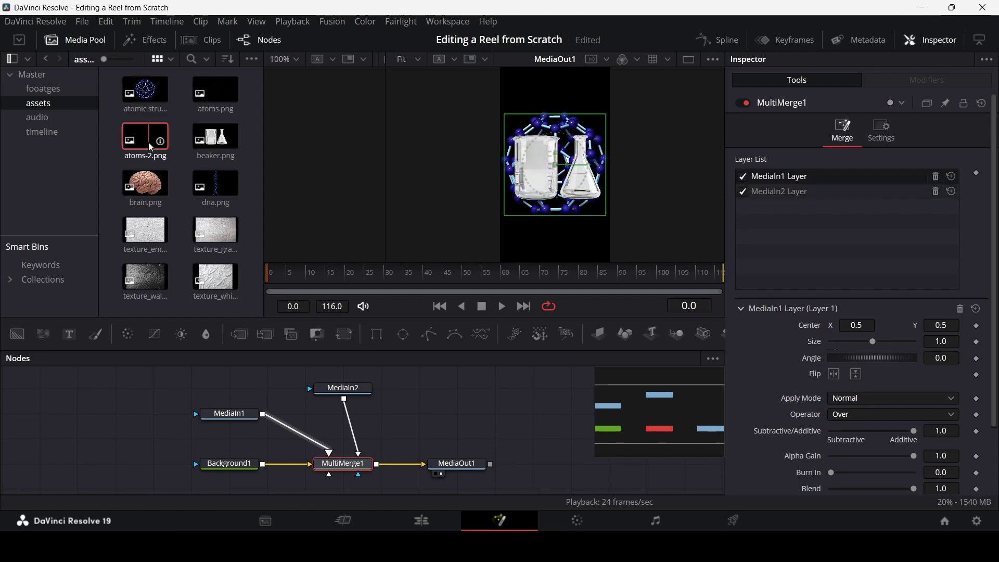
pyautogui.moveTo(405, 413); pyautogui.dragTo(371, 467)
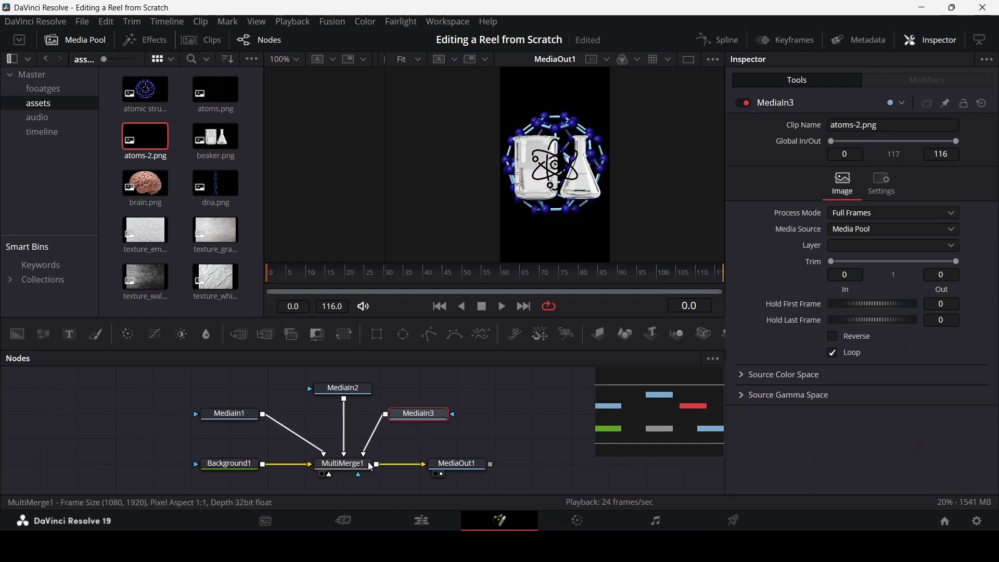
# Step: Connect atoms.png to the MultiMerge as a fourth layer, and delete both the atoms.png and atoms-2.png nodes
pyautogui.moveTo(216, 92); pyautogui.dragTo(368, 455)
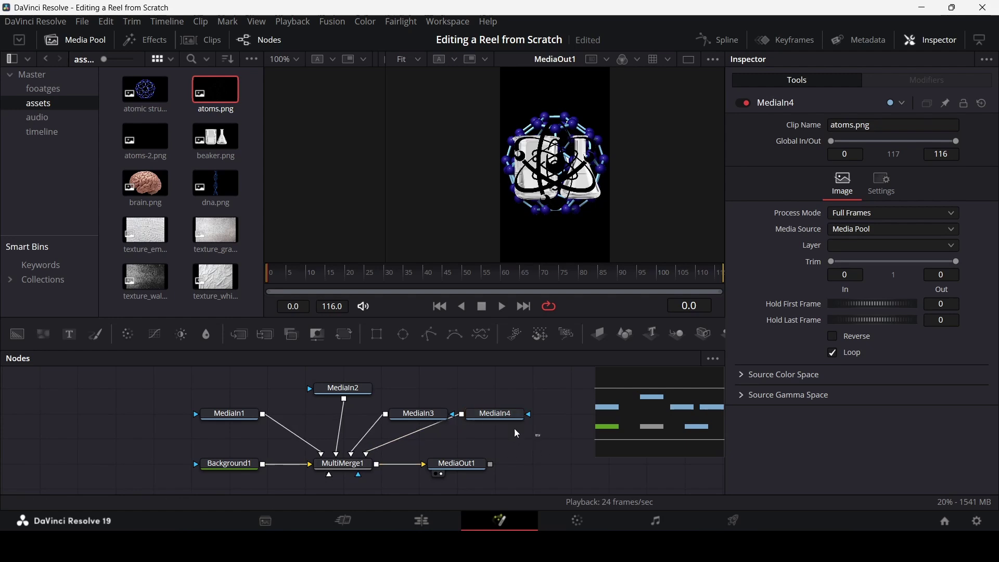
pyautogui.moveTo(516, 434); pyautogui.dragTo(419, 407)
pyautogui.press('Delete')
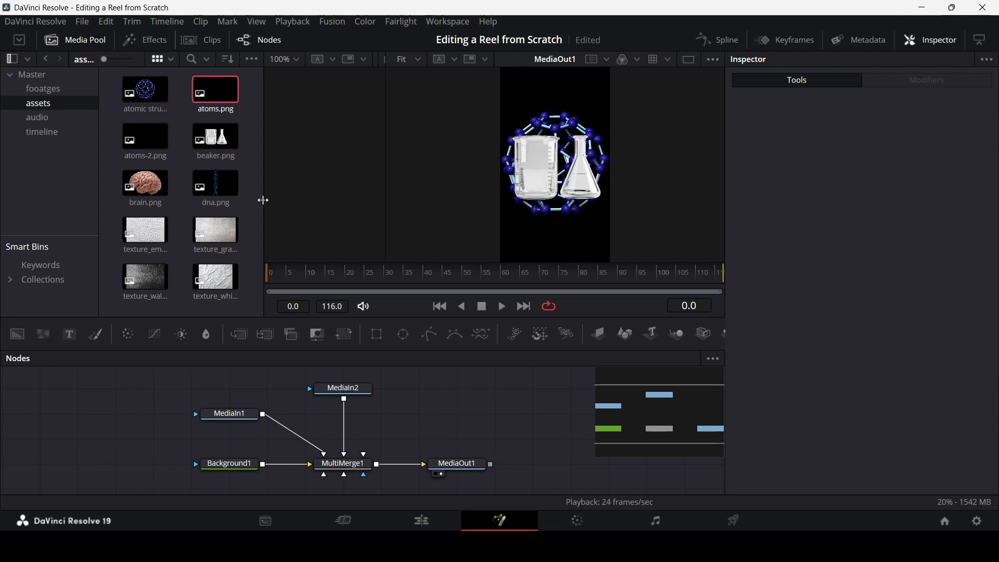
# Step: Connect dna.png to the MultiMerge, clearing the MediaIn3 and MediaIn4 entries from its layer list and reconnecting the image
pyautogui.moveTo(218, 189); pyautogui.dragTo(380, 434)
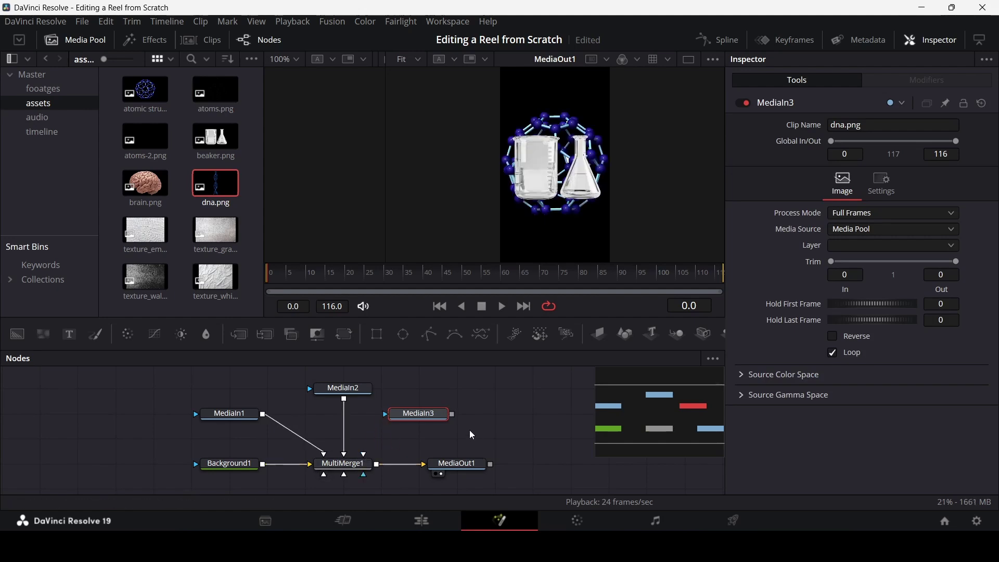
pyautogui.moveTo(454, 419); pyautogui.dragTo(347, 479)
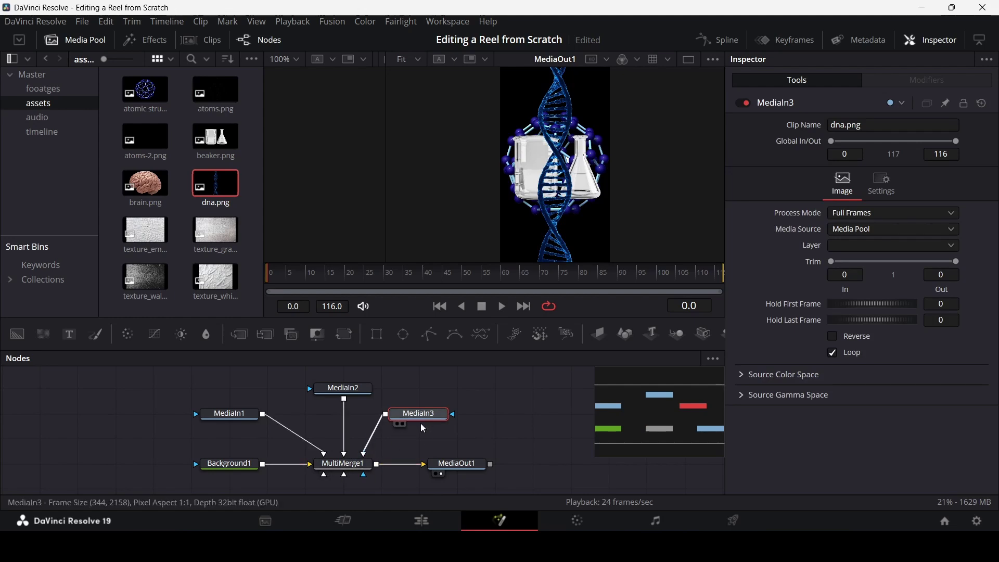
pyautogui.click(343, 464)
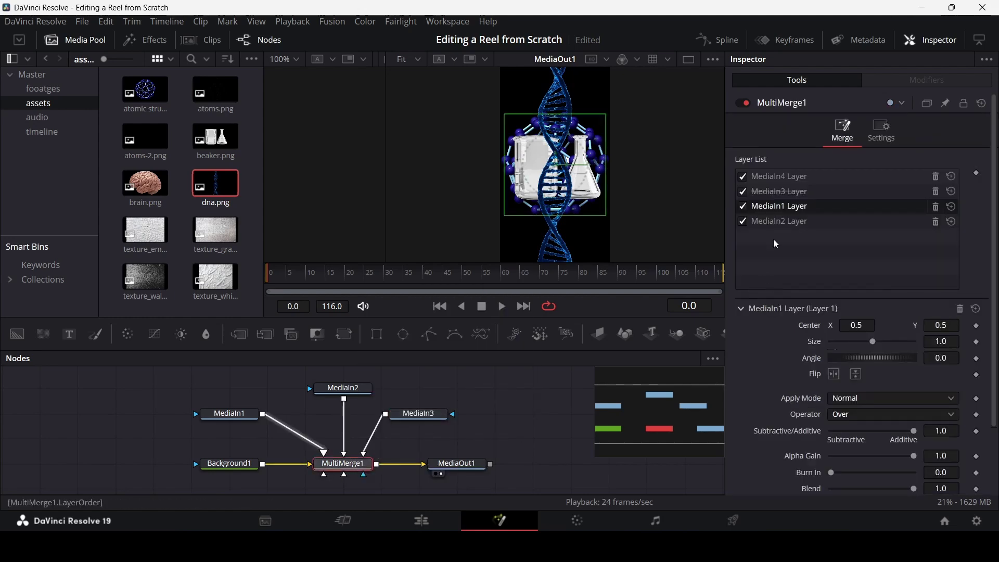
pyautogui.click(791, 196)
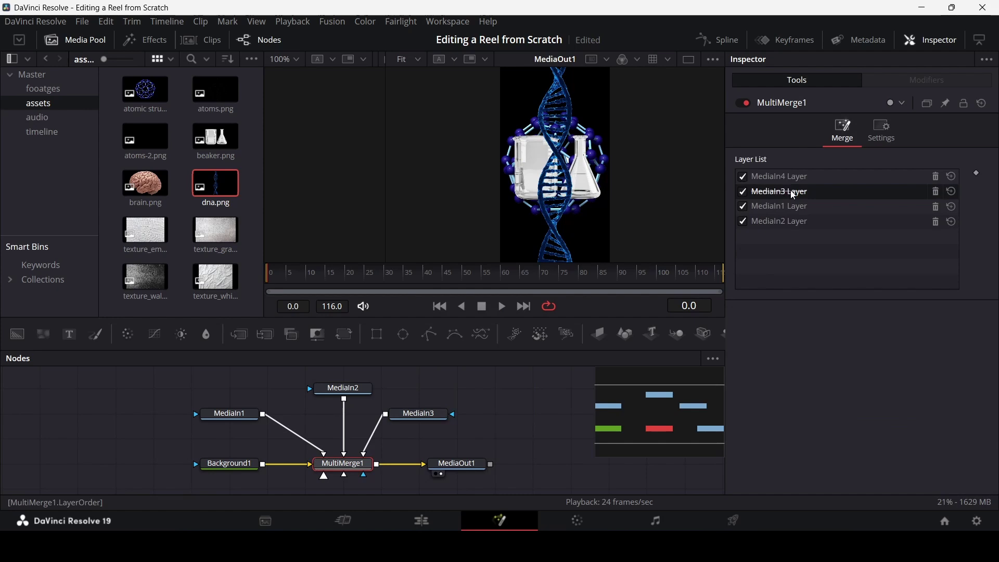
pyautogui.click(936, 192)
pyautogui.click(811, 179)
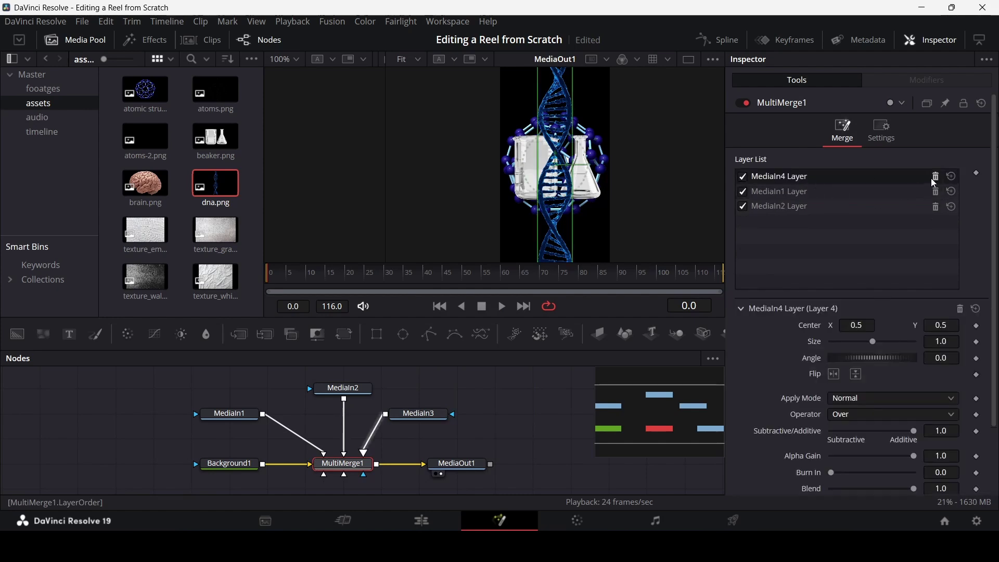
pyautogui.click(936, 177)
pyautogui.moveTo(455, 418); pyautogui.dragTo(342, 463)
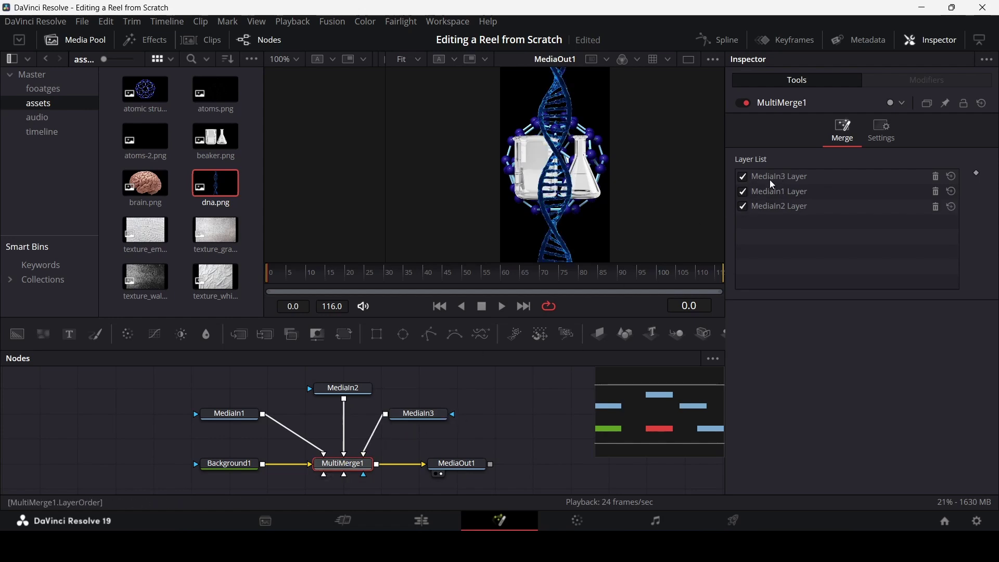
# Step: Move the dna layer below the beaker and atomic structure layers and set its angle to -44.3
pyautogui.moveTo(773, 185); pyautogui.dragTo(786, 208)
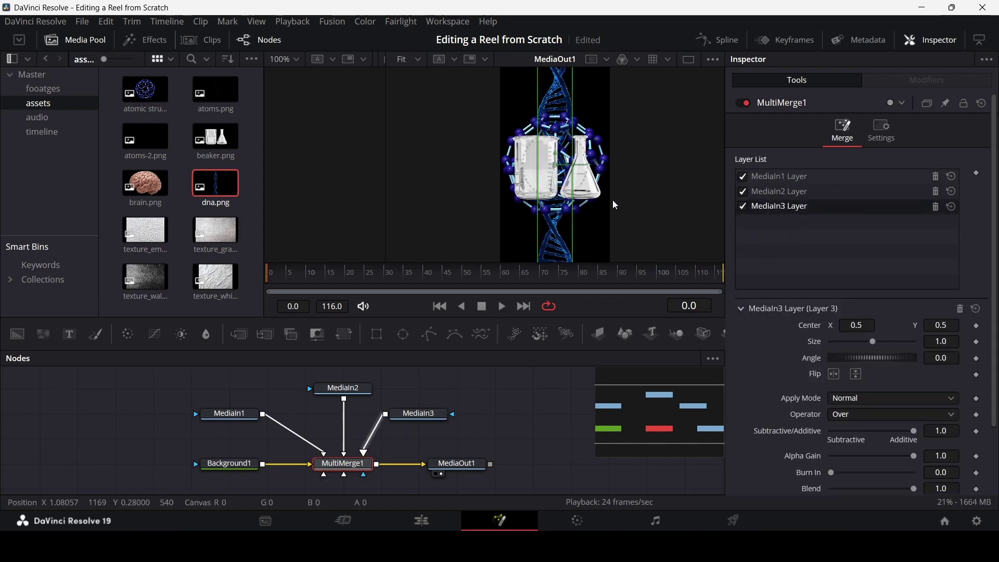
pyautogui.moveTo(874, 363); pyautogui.dragTo(863, 361)
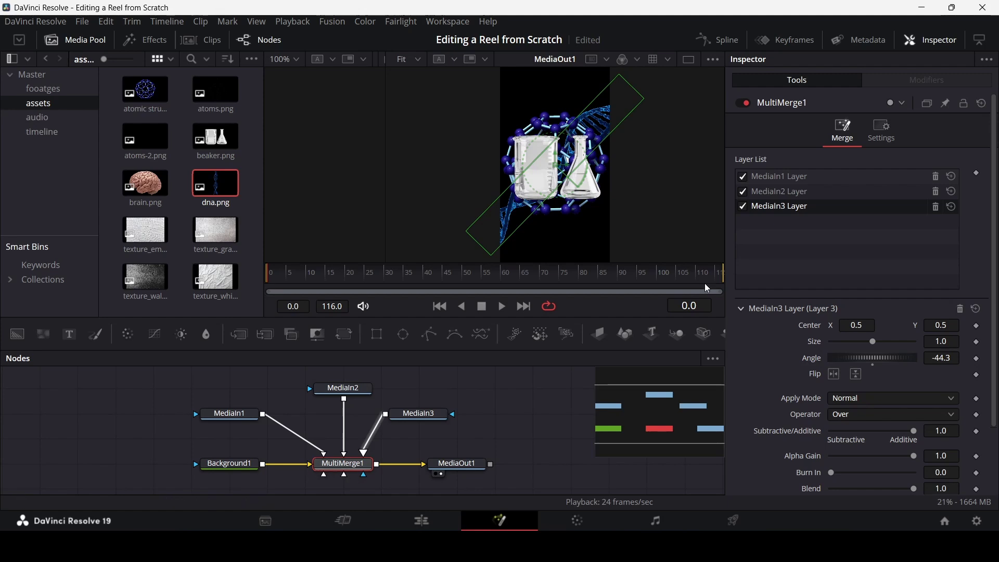
# Step: Scale the atomic structure layer to 0.31 and place its center at about X 0.30, Y 0.85
pyautogui.click(784, 197)
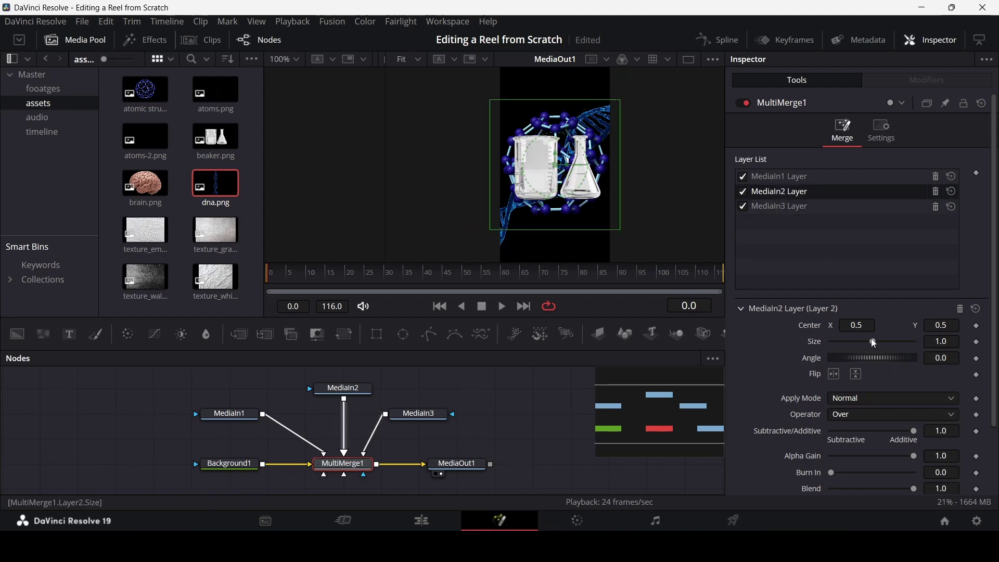
pyautogui.moveTo(873, 344); pyautogui.dragTo(849, 347)
pyautogui.moveTo(555, 166); pyautogui.dragTo(535, 105)
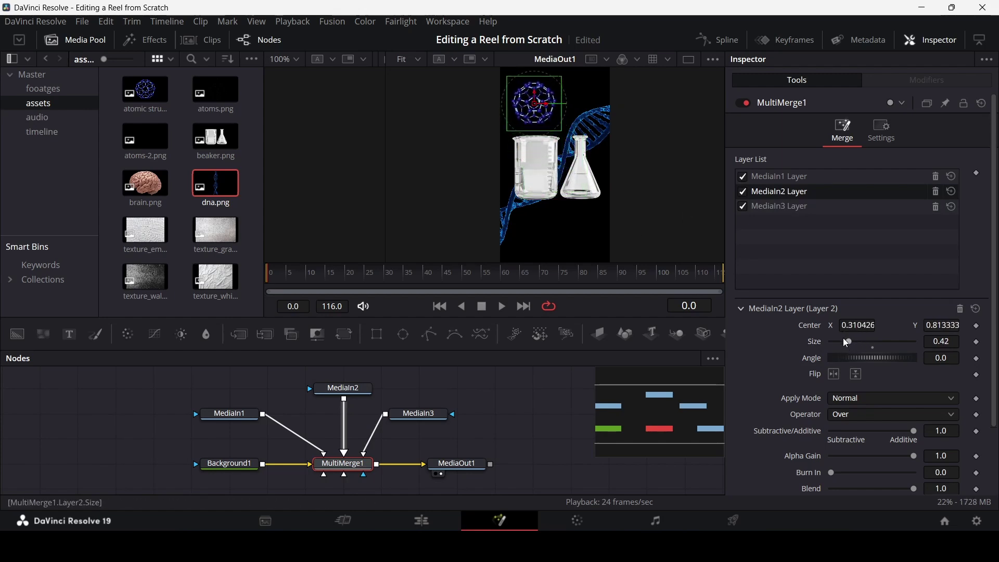
pyautogui.moveTo(846, 343); pyautogui.dragTo(843, 343)
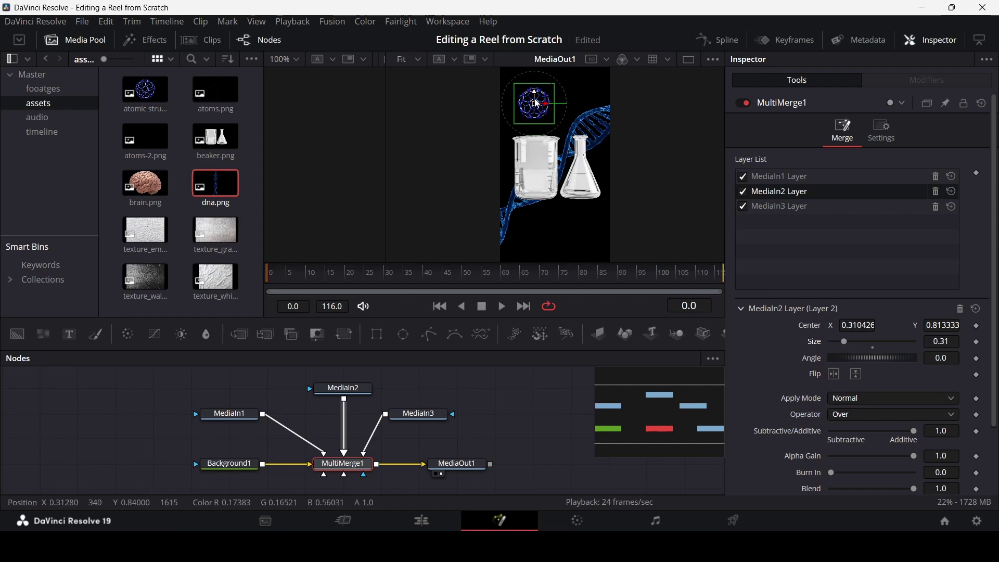
pyautogui.moveTo(537, 103); pyautogui.dragTo(535, 102)
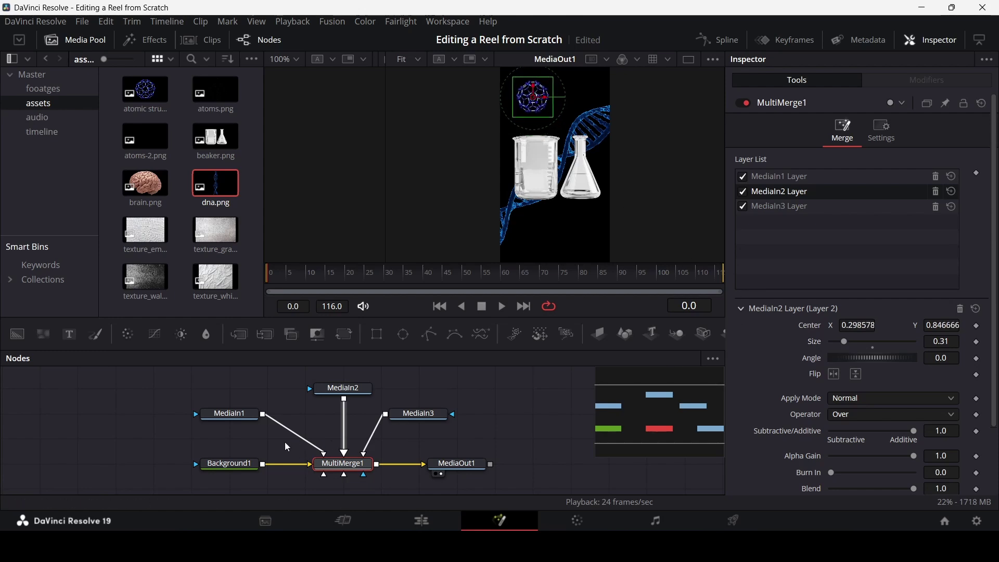
# Step: Scale the beaker layer to 0.73 and place its center at about X 0.43, Y 0.58
pyautogui.click(775, 177)
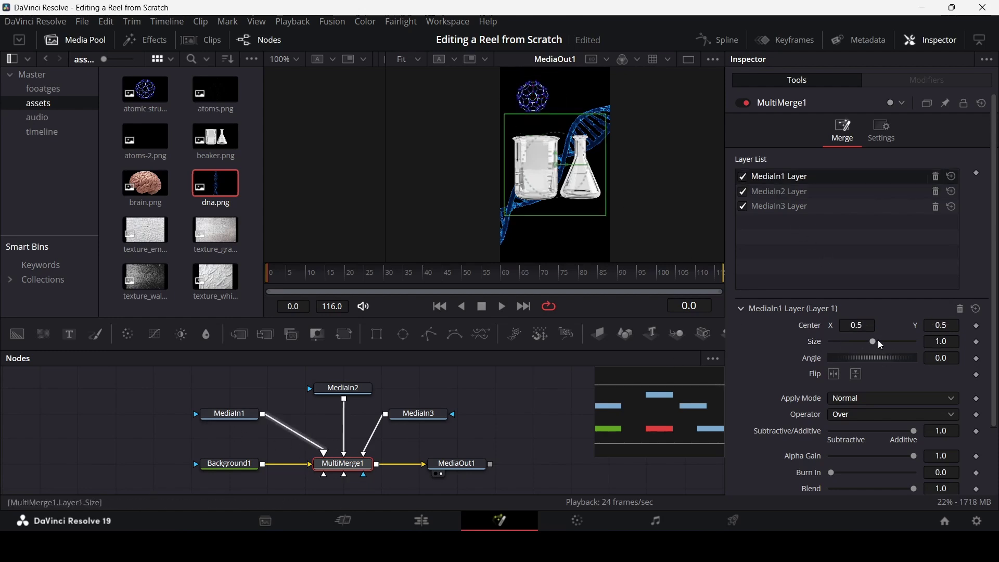
pyautogui.moveTo(880, 345); pyautogui.dragTo(865, 346)
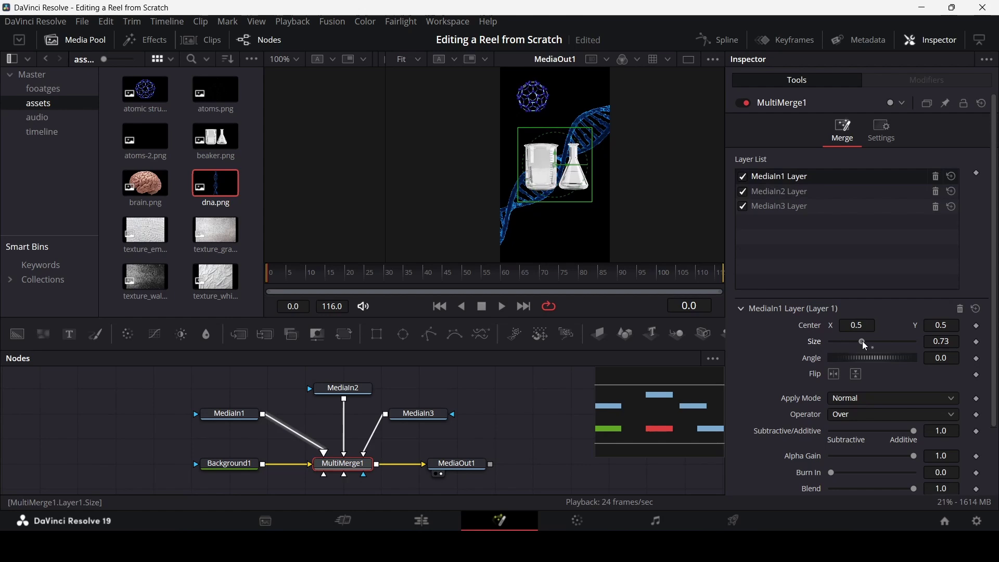
pyautogui.moveTo(558, 168); pyautogui.dragTo(550, 154)
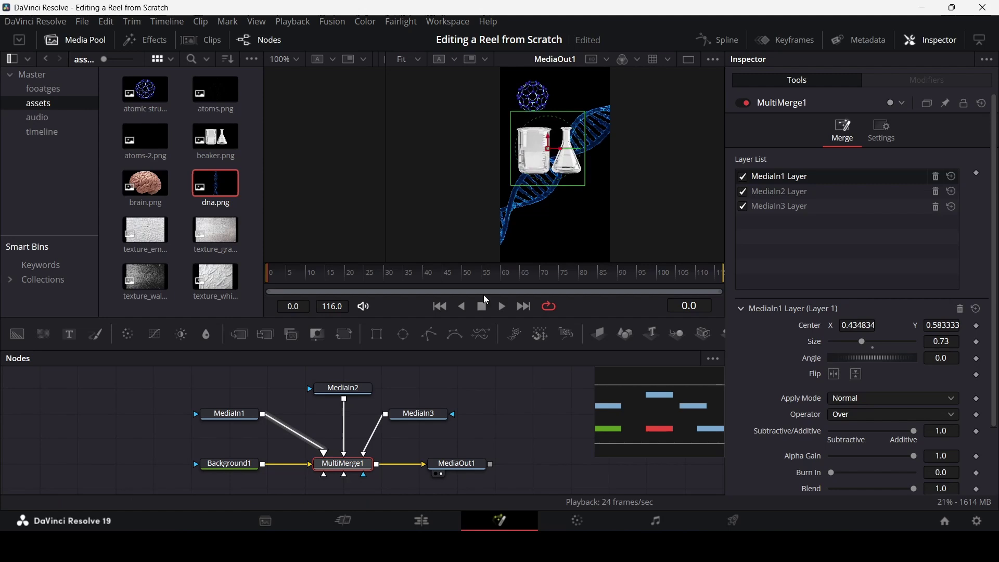
# Step: Order the atomic structure layer above the beaker layer and move its center to about X 0.32, Y 0.87
pyautogui.click(789, 192)
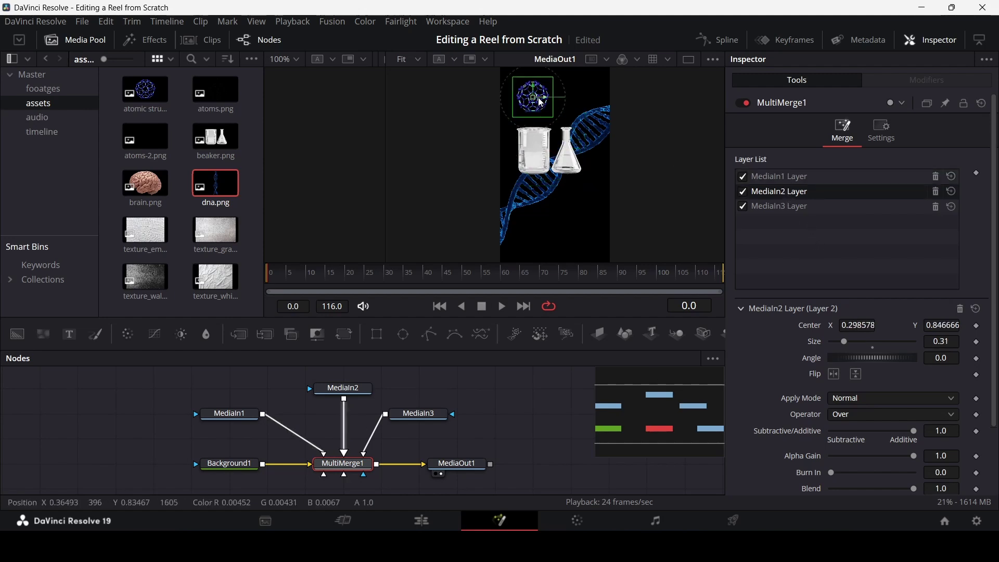
pyautogui.moveTo(534, 96)
pyautogui.mouseDown()
pyautogui.moveTo(538, 153)
pyautogui.moveTo(537, 96)
pyautogui.mouseUp()
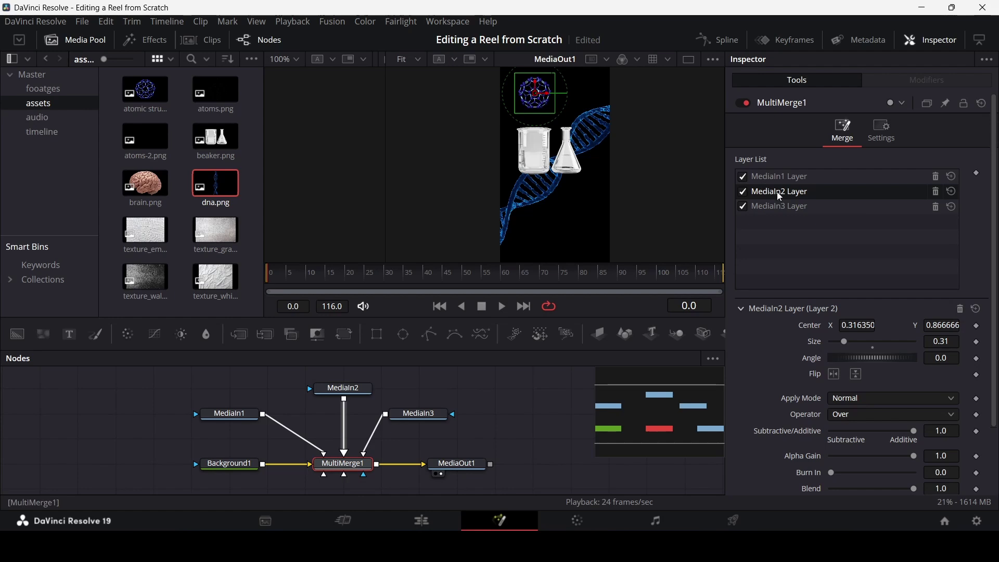
pyautogui.moveTo(779, 193); pyautogui.dragTo(784, 178)
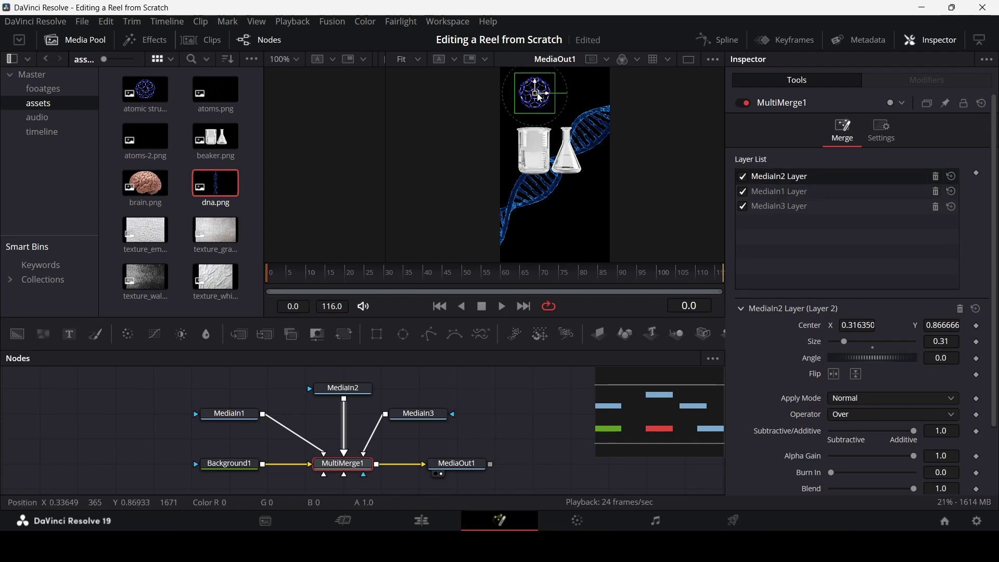
pyautogui.moveTo(537, 94)
pyautogui.mouseDown()
pyautogui.moveTo(540, 155)
pyautogui.moveTo(538, 96)
pyautogui.mouseUp()
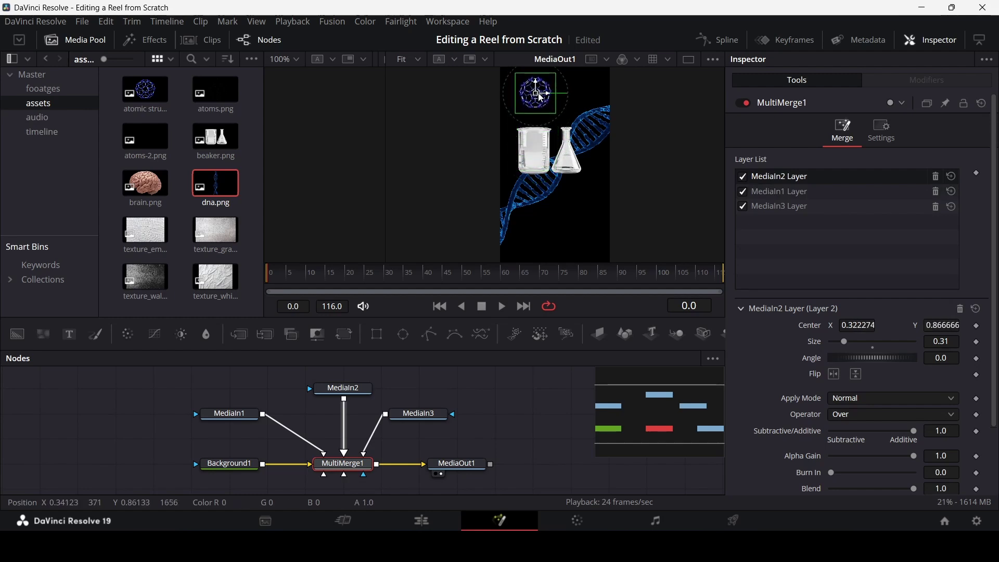
# Step: Add atoms.png and atoms-2.png to the node graph side by side below the MultiMerge
pyautogui.click(504, 399)
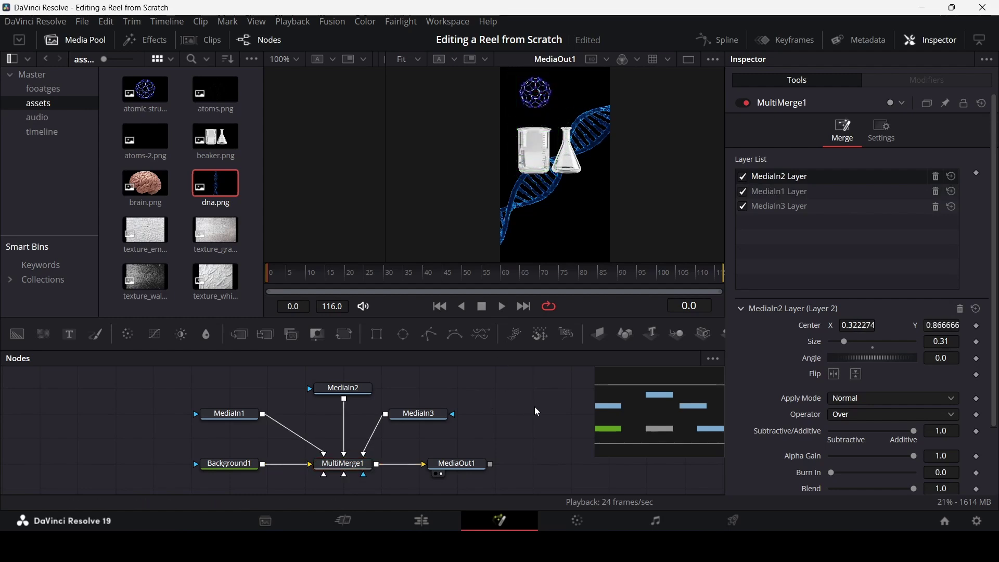
pyautogui.moveTo(412, 430); pyautogui.dragTo(467, 394)
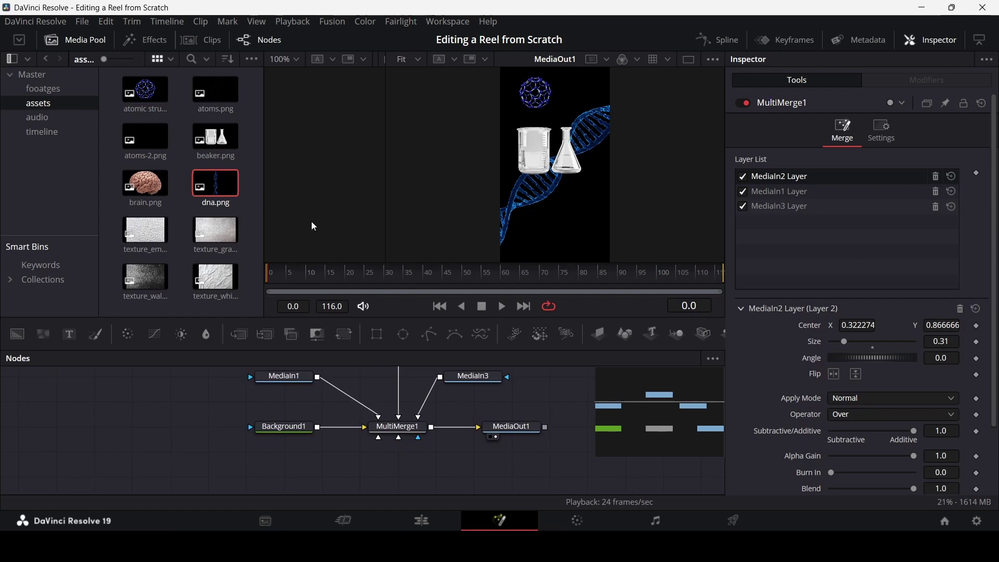
pyautogui.moveTo(216, 93); pyautogui.dragTo(333, 471)
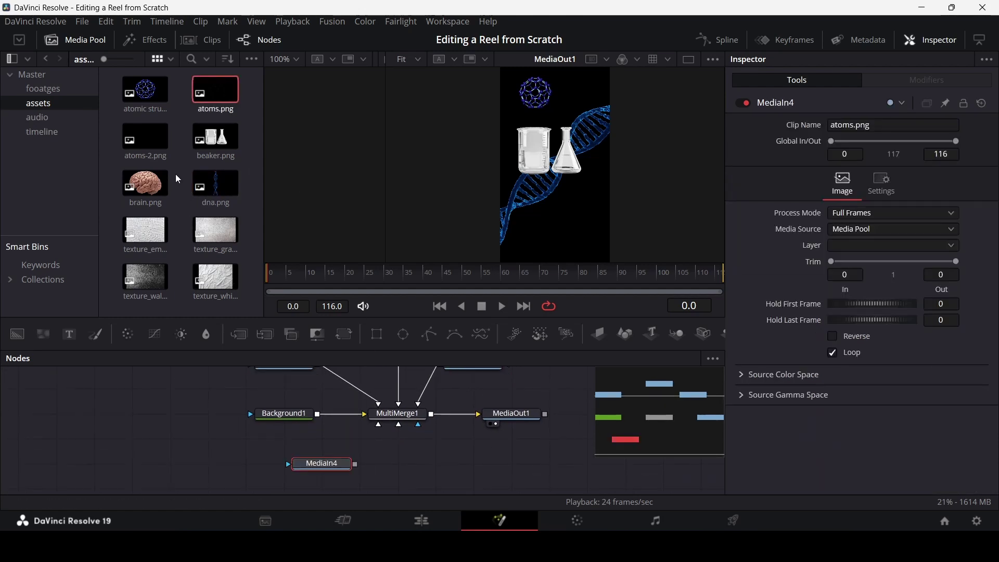
pyautogui.moveTo(146, 136); pyautogui.dragTo(399, 461)
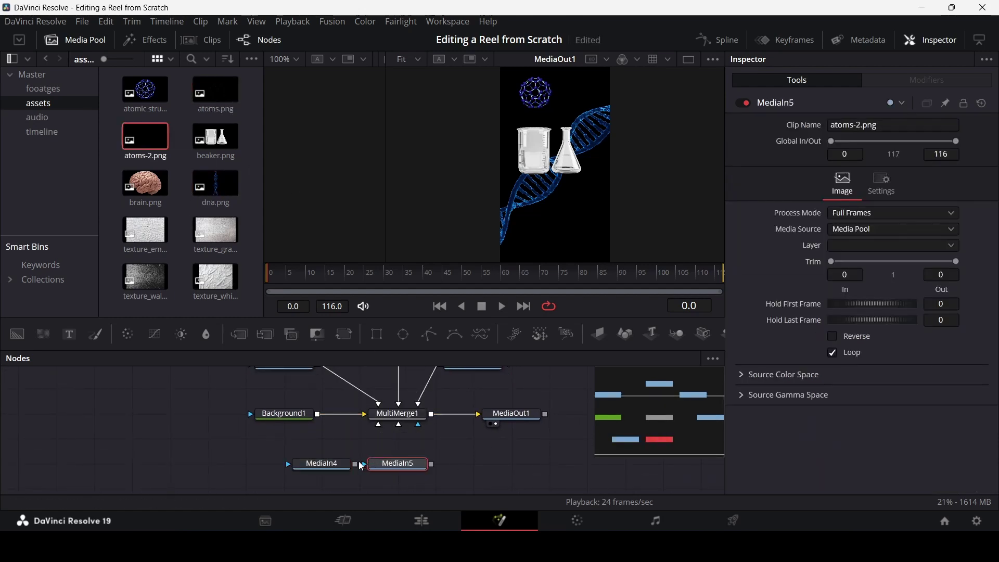
# Step: Add two Background nodes, each masked by one of the atoms images, and connect the atoms.png background to the MultiMerge
pyautogui.moveTo(17, 334); pyautogui.dragTo(334, 447)
pyautogui.moveTo(19, 330); pyautogui.dragTo(324, 439)
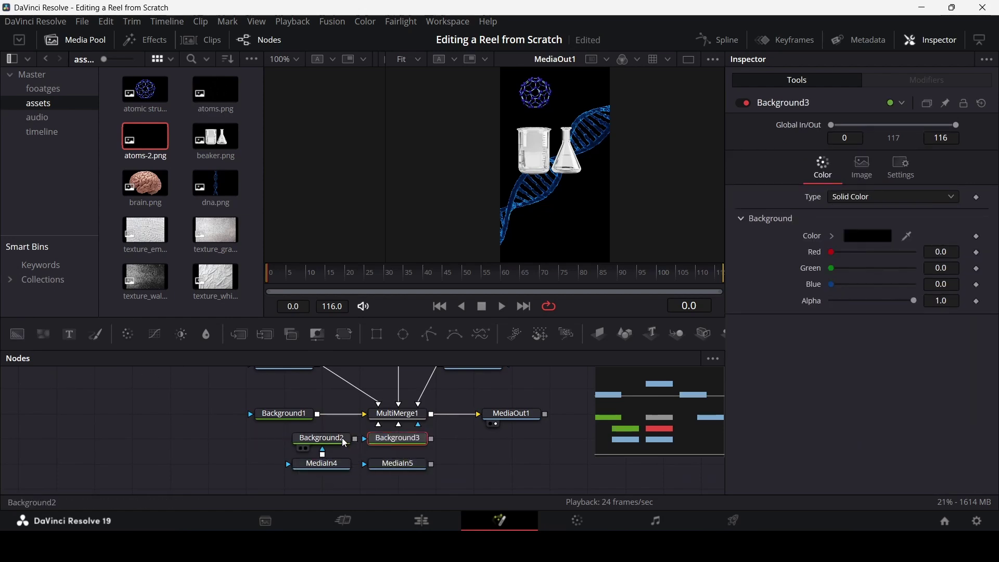
pyautogui.moveTo(431, 463); pyautogui.dragTo(379, 425)
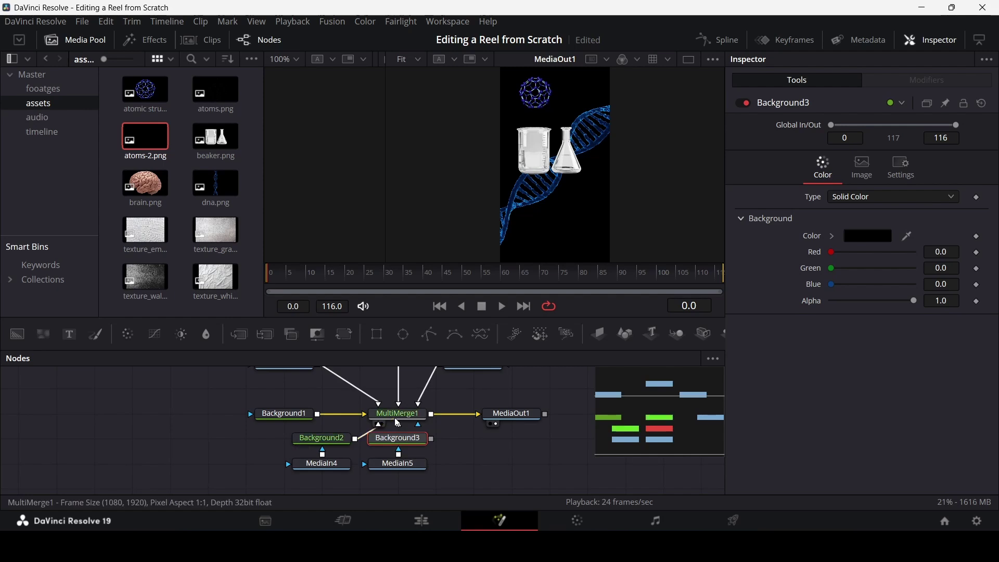
# Step: Color Background2 dark blue with red 0, green 0 and blue 0.409, after trying full red
pyautogui.click(321, 438)
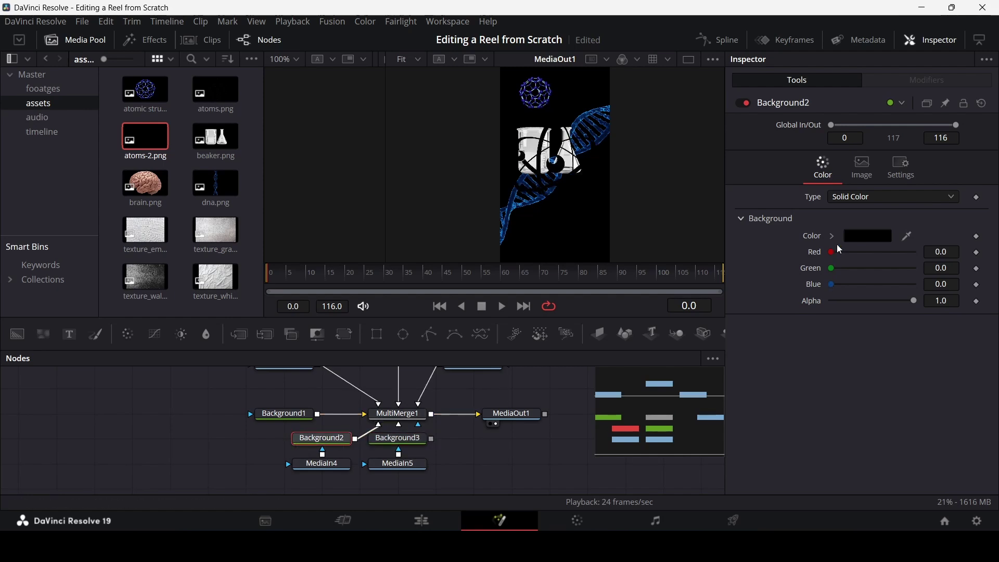
pyautogui.moveTo(832, 251); pyautogui.dragTo(977, 252)
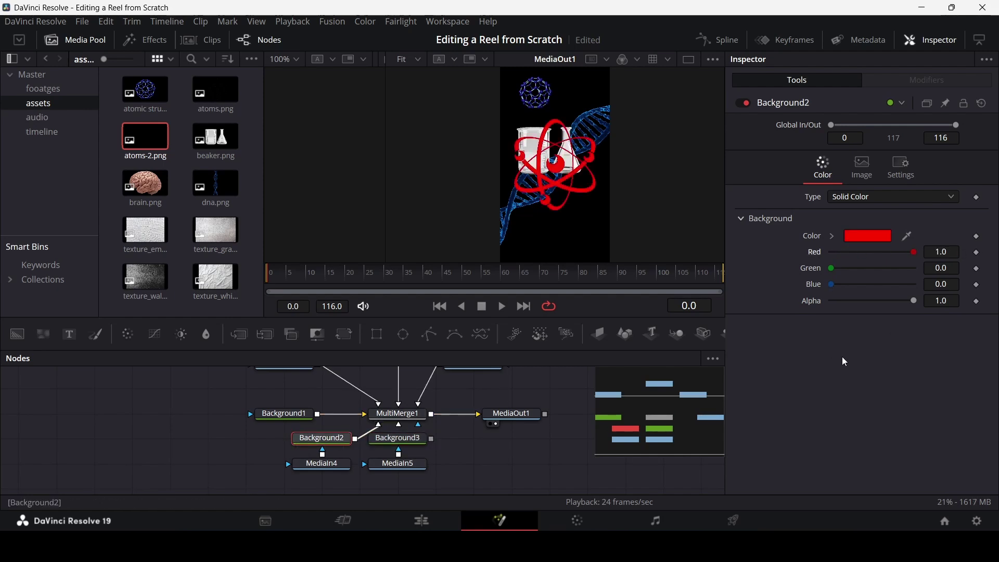
pyautogui.moveTo(831, 284)
pyautogui.mouseDown()
pyautogui.moveTo(917, 284)
pyautogui.moveTo(844, 287)
pyautogui.mouseUp()
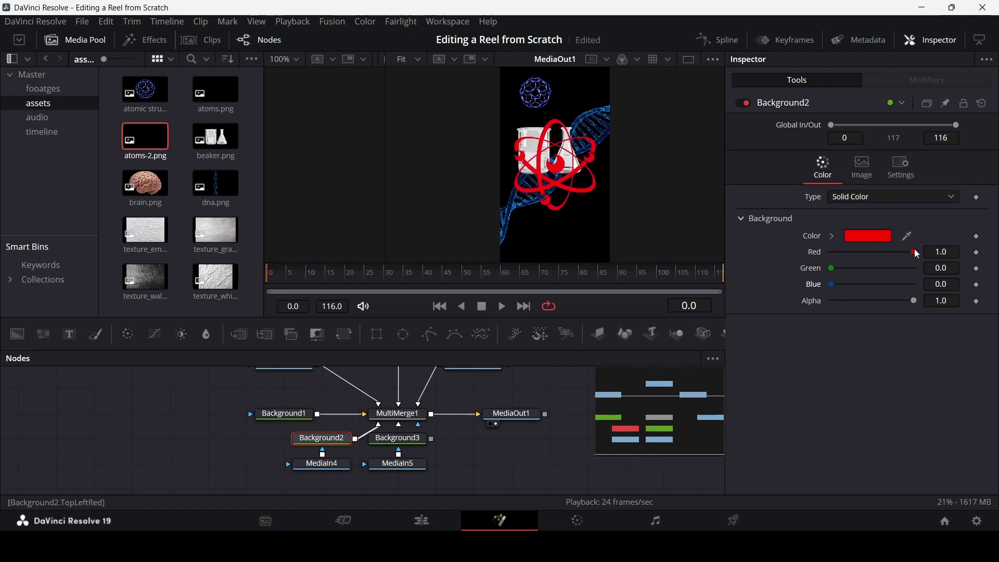
pyautogui.moveTo(918, 254); pyautogui.dragTo(831, 255)
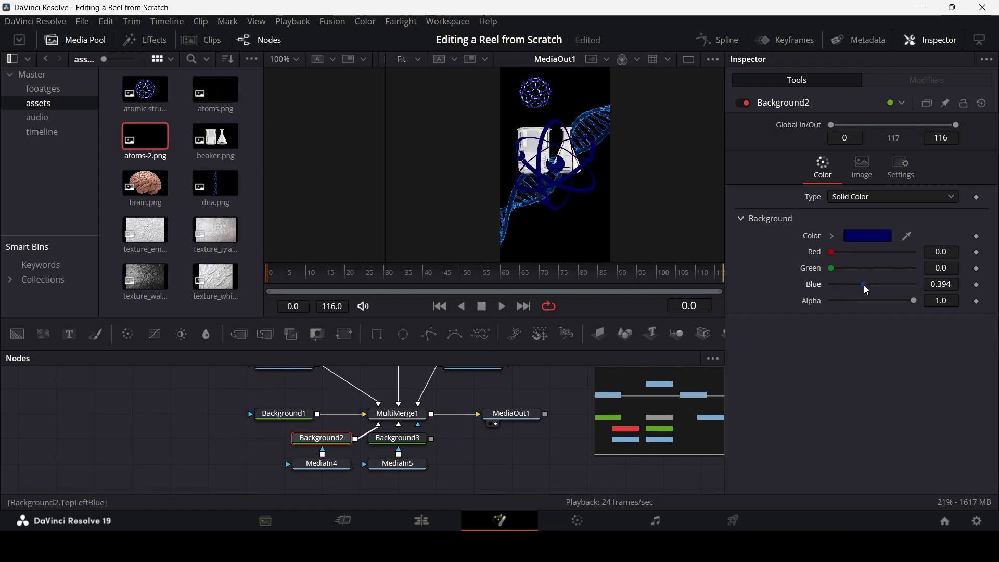
pyautogui.moveTo(855, 290)
pyautogui.mouseDown()
pyautogui.moveTo(914, 285)
pyautogui.moveTo(866, 287)
pyautogui.mouseUp()
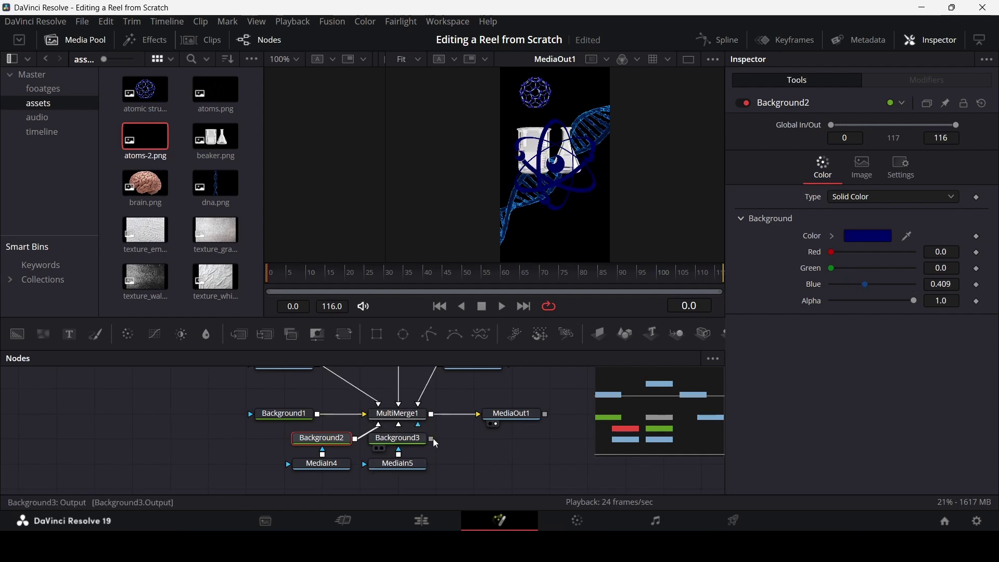
# Step: Delete the Background3 and atoms-2.png nodes and move Background2 with its atoms.png mask directly below the MultiMerge
pyautogui.moveTo(423, 430); pyautogui.dragTo(451, 471)
pyautogui.press('Delete')
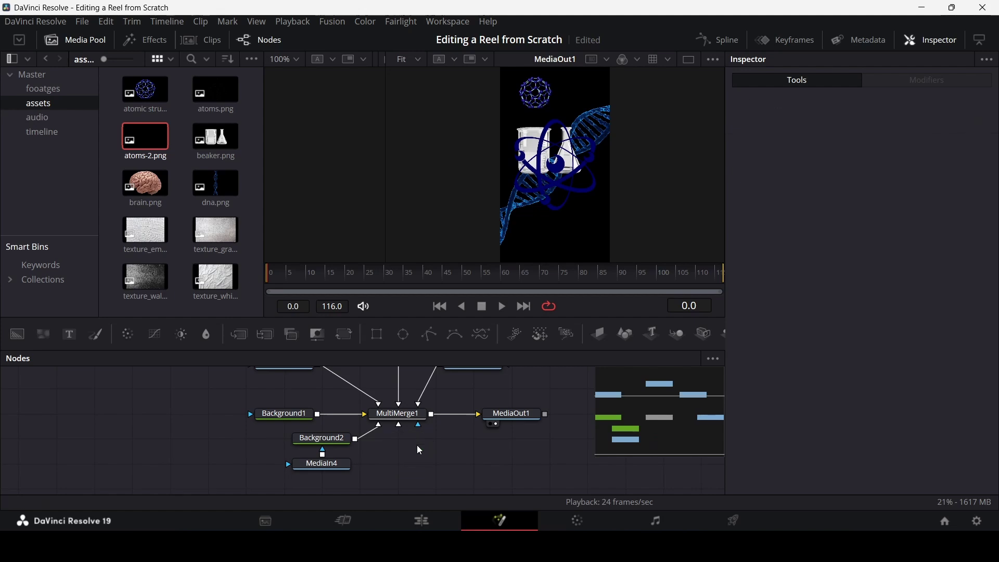
pyautogui.moveTo(253, 472); pyautogui.dragTo(302, 440)
pyautogui.moveTo(312, 439); pyautogui.dragTo(387, 439)
# Step: Move the Background2 layer to the bottom of the MultiMerge layer stack and enlarge it to size 2.52
pyautogui.click(398, 413)
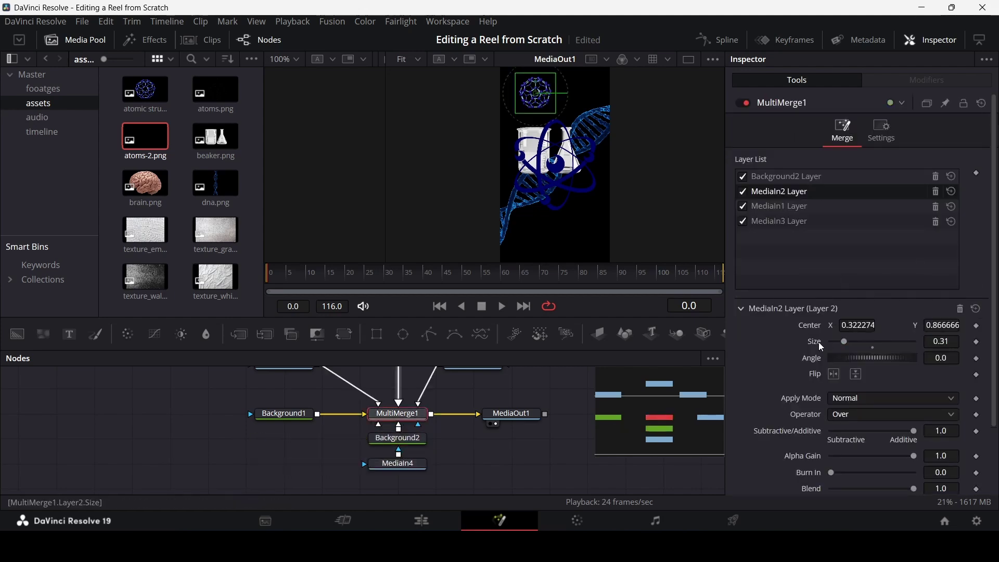
pyautogui.click(774, 180)
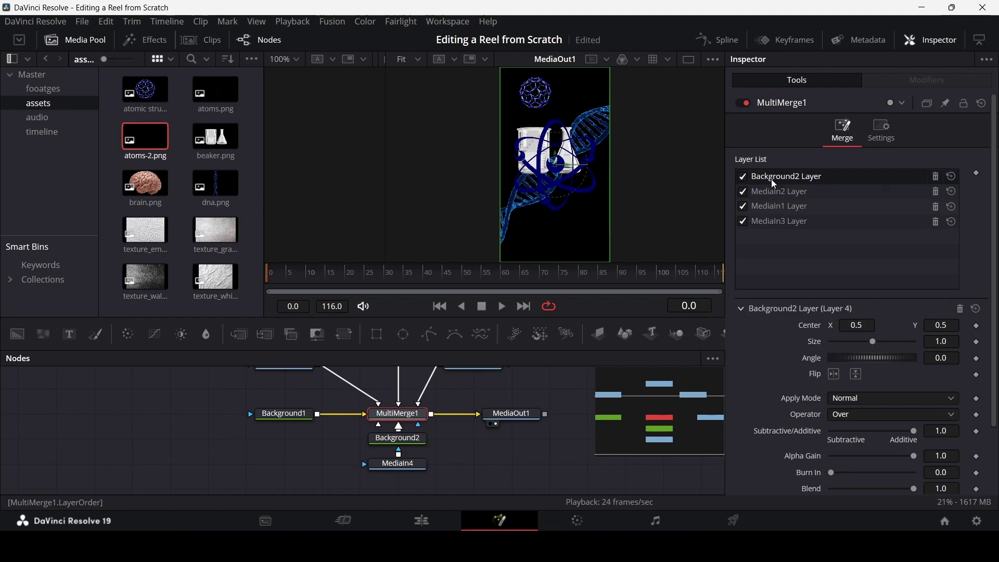
pyautogui.moveTo(774, 184); pyautogui.dragTo(778, 224)
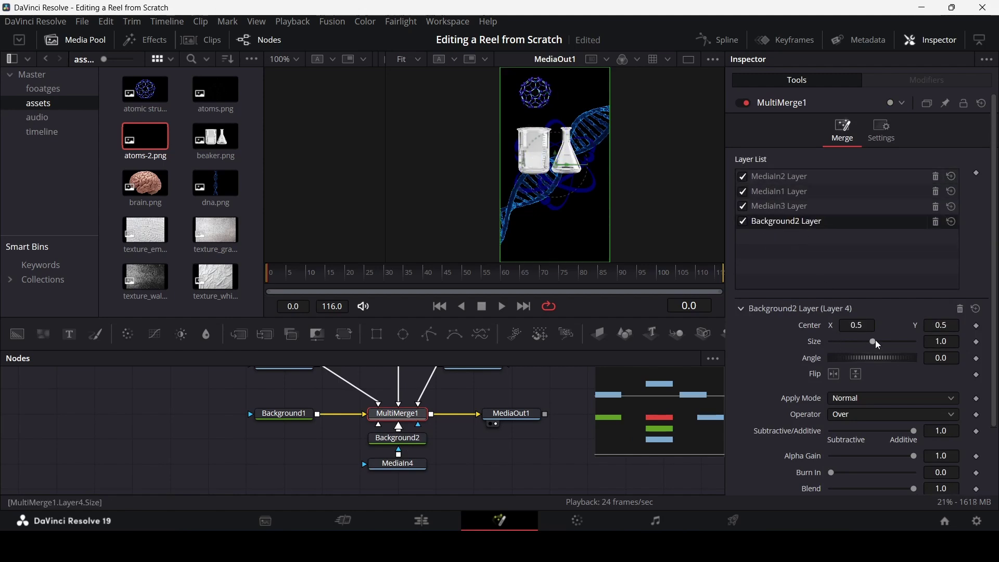
pyautogui.moveTo(877, 344); pyautogui.dragTo(894, 343)
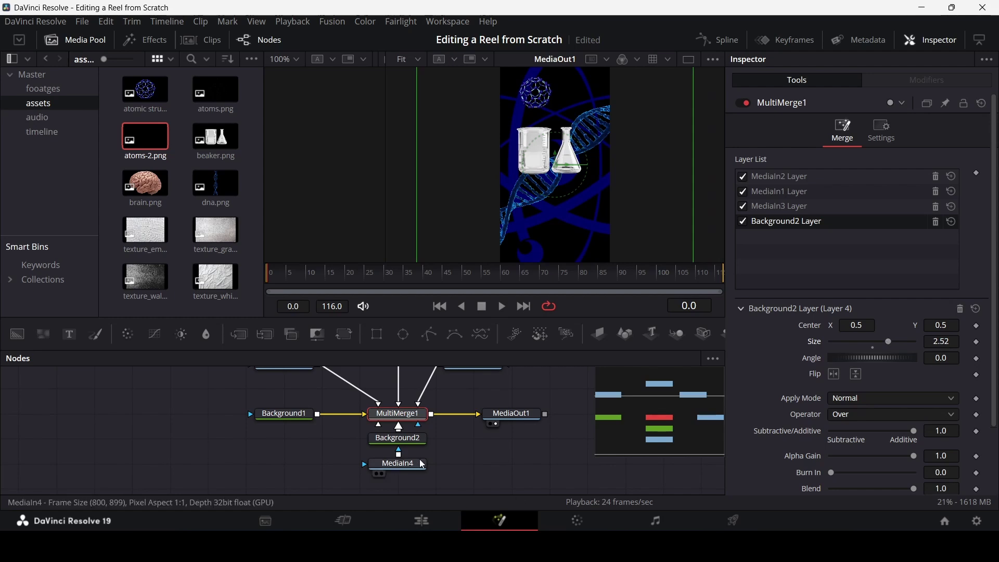
# Step: Darken Background2 by lowering its blue value to 0.126, and check the graphic on the Edit page before returning to Fusion
pyautogui.click(398, 438)
pyautogui.moveTo(865, 285); pyautogui.dragTo(856, 291)
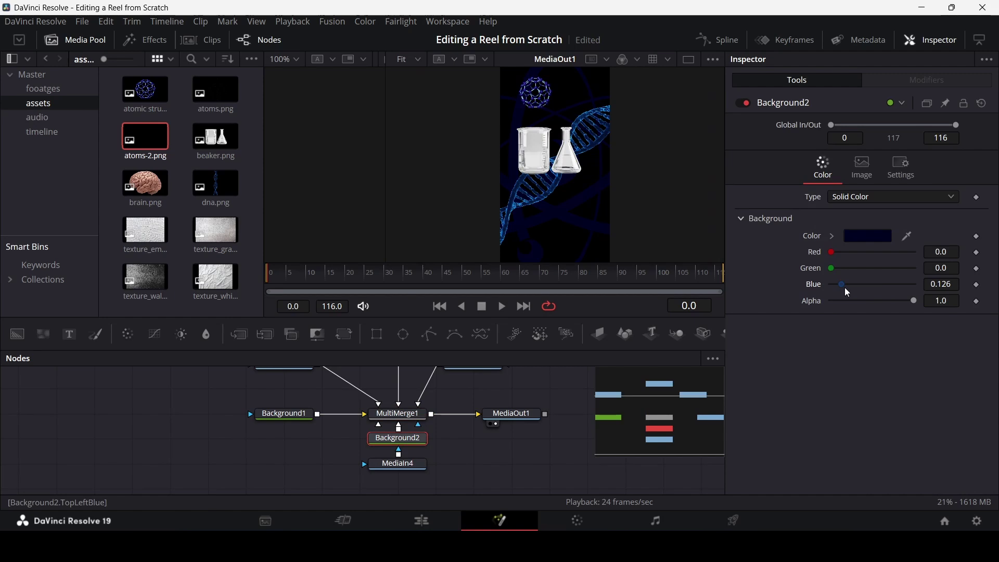
pyautogui.click(441, 524)
pyautogui.click(500, 521)
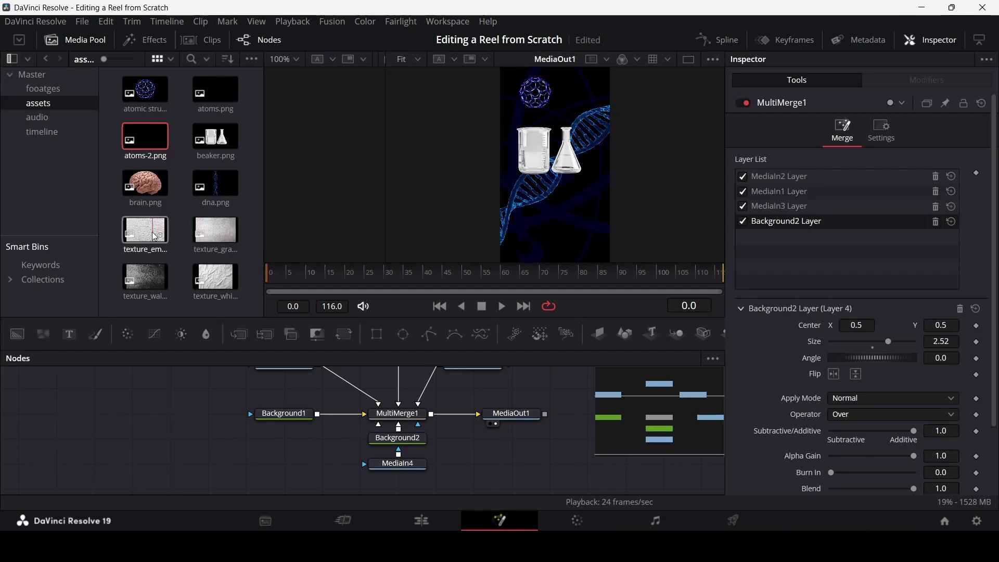
# Step: Connect texture_embroidered.jpg to the MultiMerge as a new layer and show the MultiMerge settings
pyautogui.moveTo(151, 236); pyautogui.dragTo(411, 415)
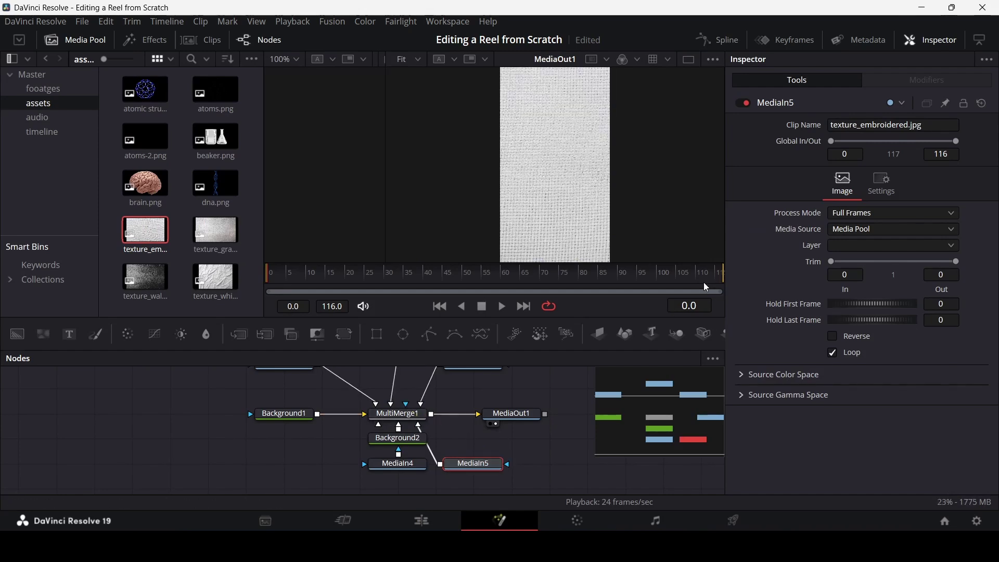
pyautogui.click(408, 414)
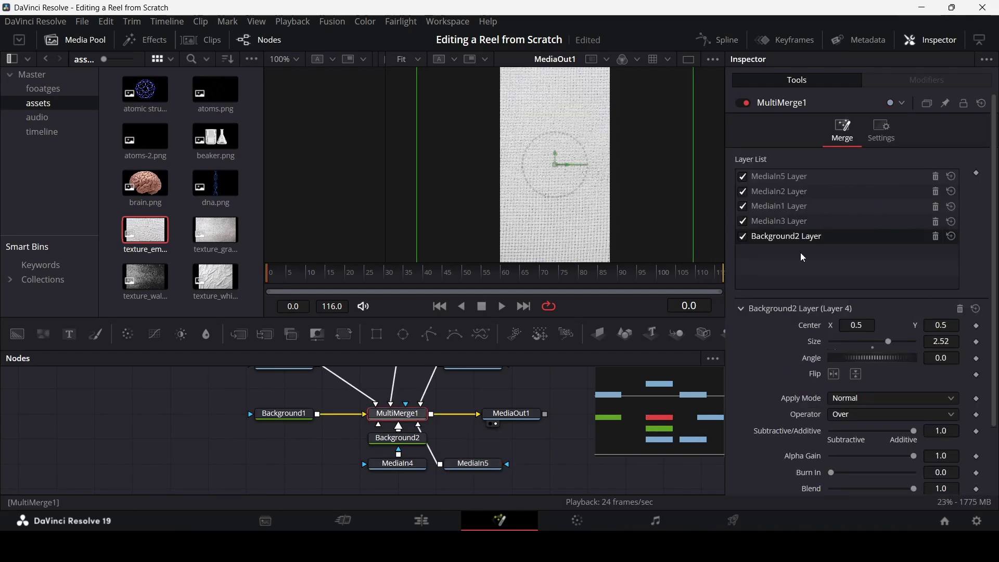
pyautogui.click(893, 398)
pyautogui.click(865, 265)
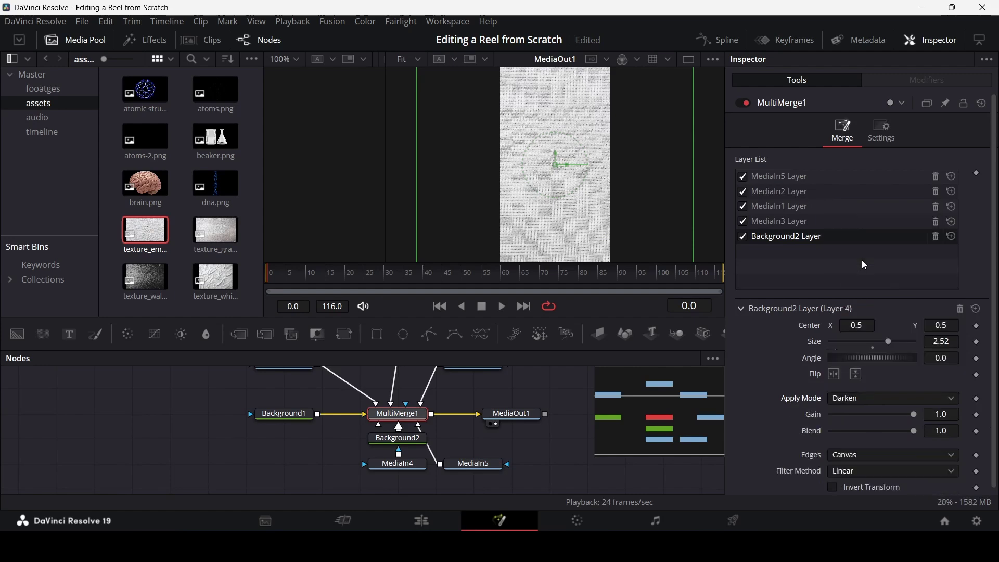
pyautogui.click(870, 399)
pyautogui.click(867, 406)
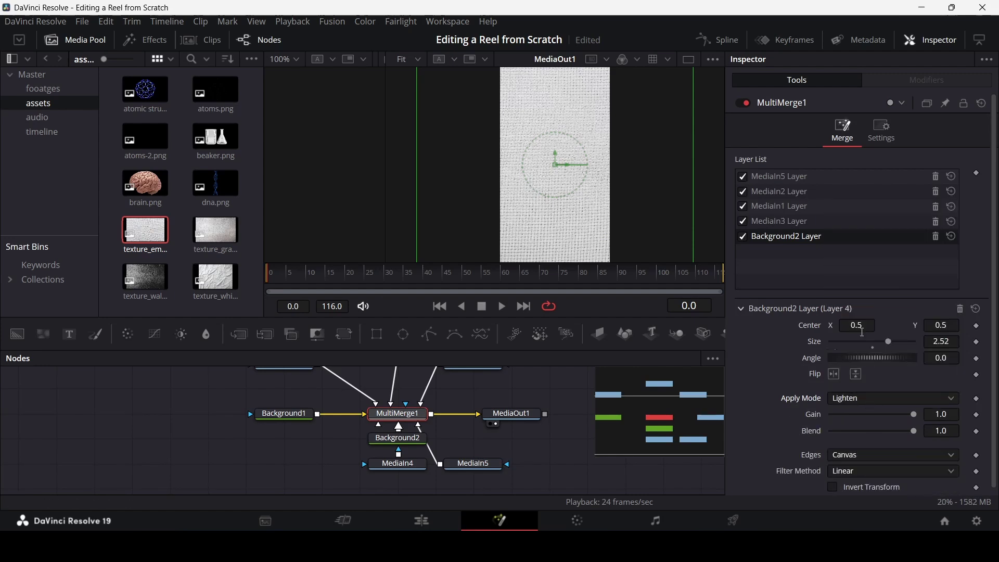
pyautogui.click(868, 407)
pyautogui.scroll(-3, 863, 291)
pyautogui.click(858, 284)
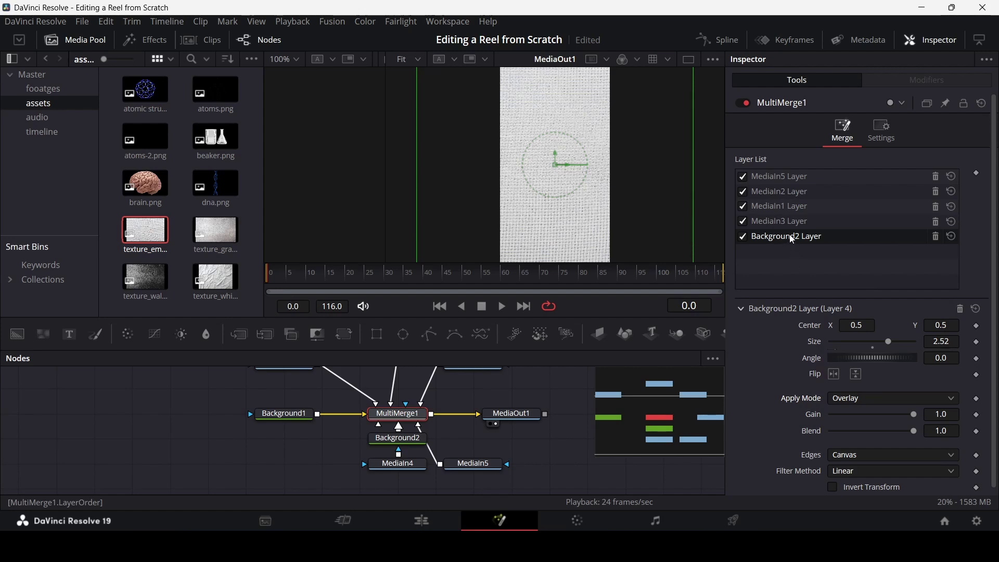
pyautogui.click(872, 400)
pyautogui.scroll(5, 891, 260)
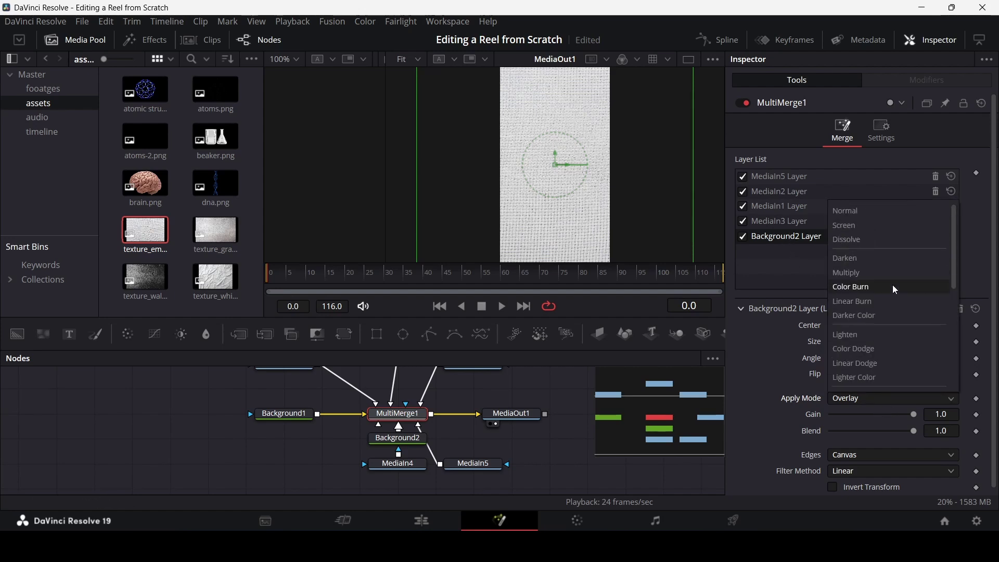
pyautogui.click(869, 215)
# Step: Try the Darken and Lighten apply modes on the embroidered texture's MediaIn5 layer
pyautogui.click(784, 179)
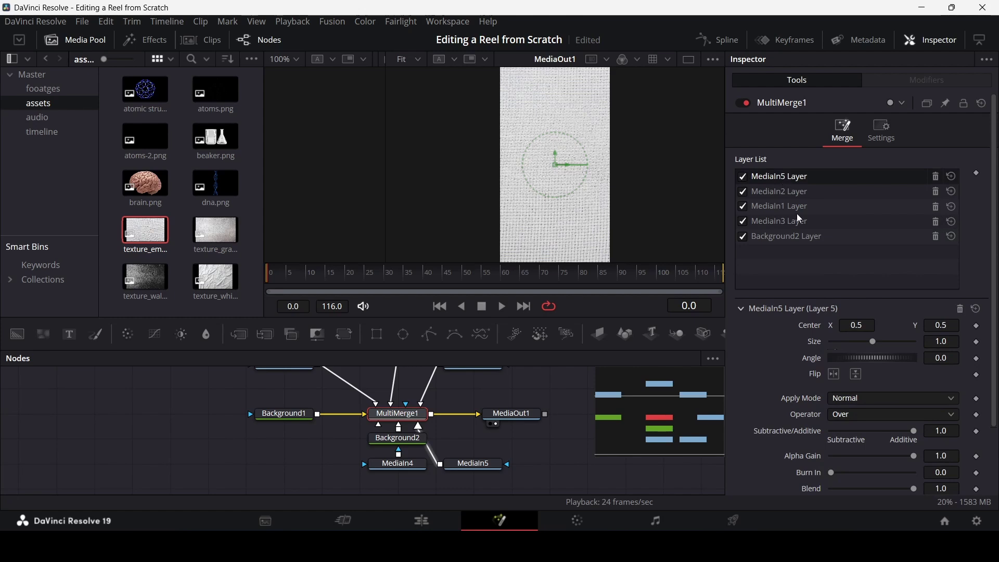
pyautogui.click(860, 399)
pyautogui.click(868, 262)
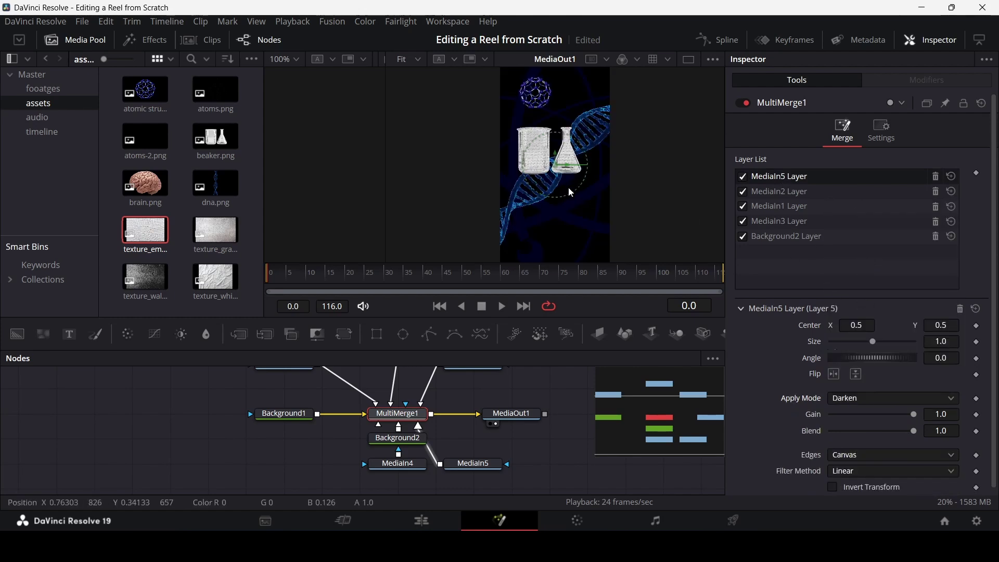
pyautogui.scroll(5, 582, 136)
pyautogui.scroll(-1, 583, 136)
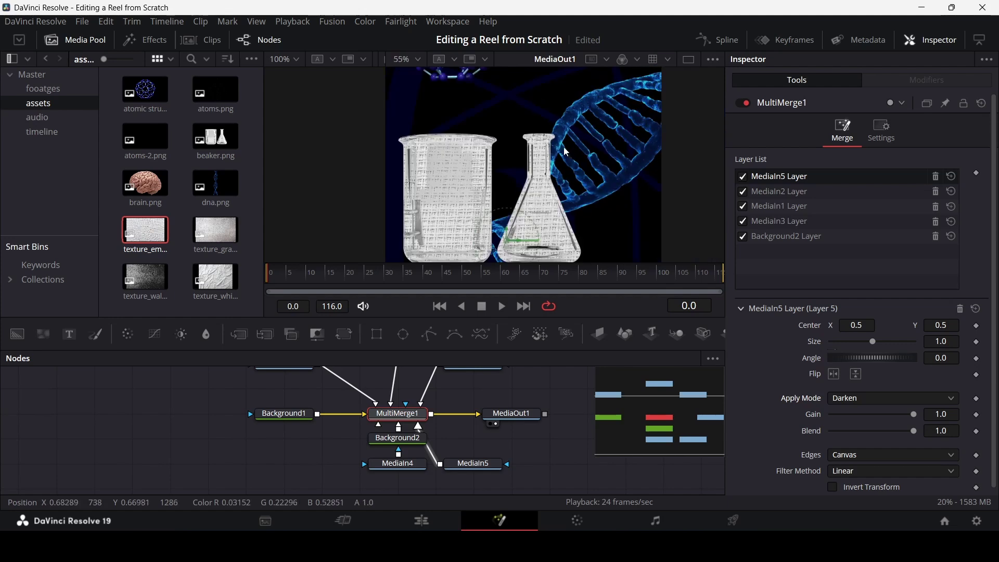
pyautogui.click(875, 399)
pyautogui.click(874, 273)
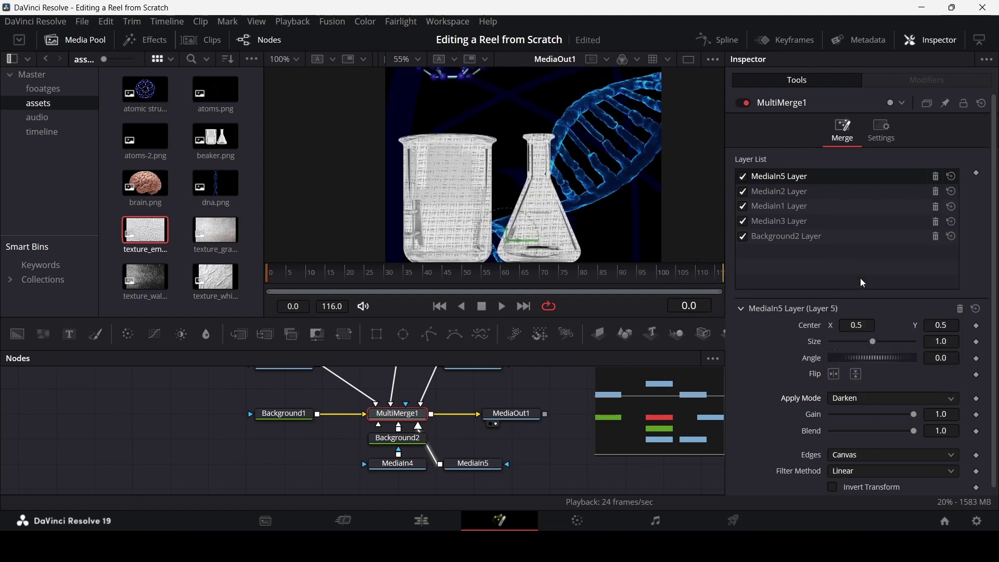
pyautogui.click(875, 402)
pyautogui.click(845, 334)
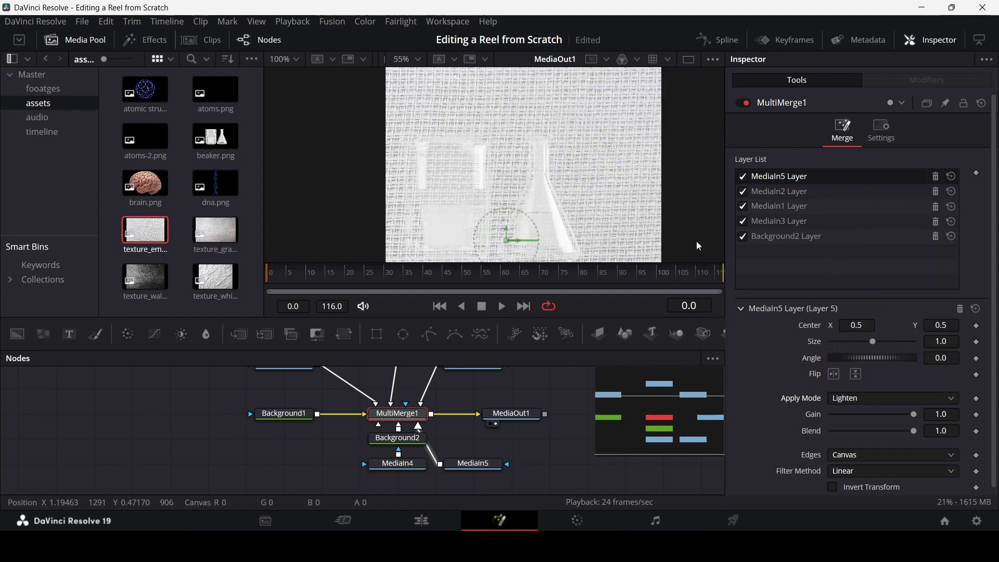
pyautogui.scroll(-5, 615, 192)
# Step: Try the Soft Light apply mode on the MediaIn5 layer and inspect the beakers up close
pyautogui.click(896, 396)
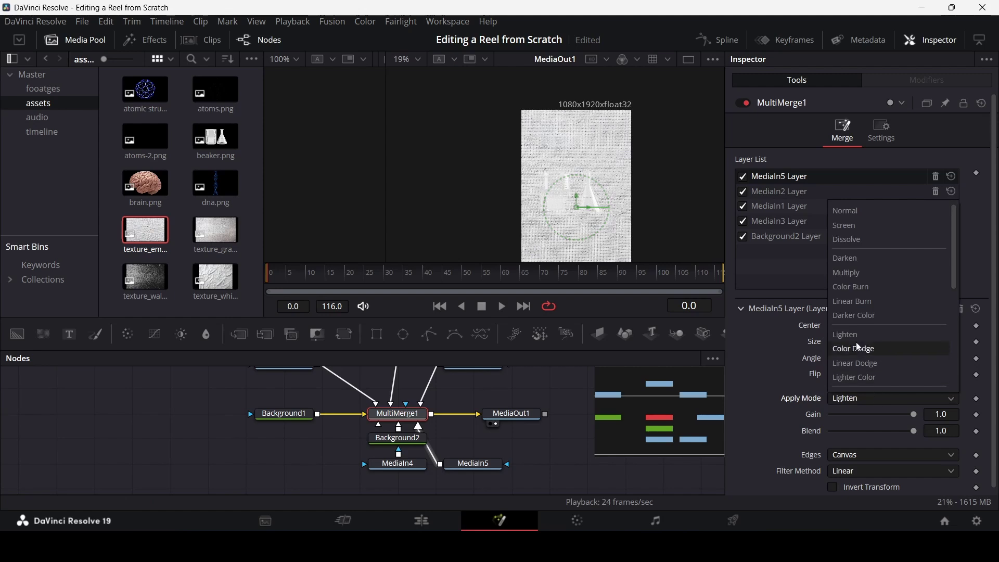
pyautogui.scroll(-1, 863, 345)
pyautogui.click(861, 330)
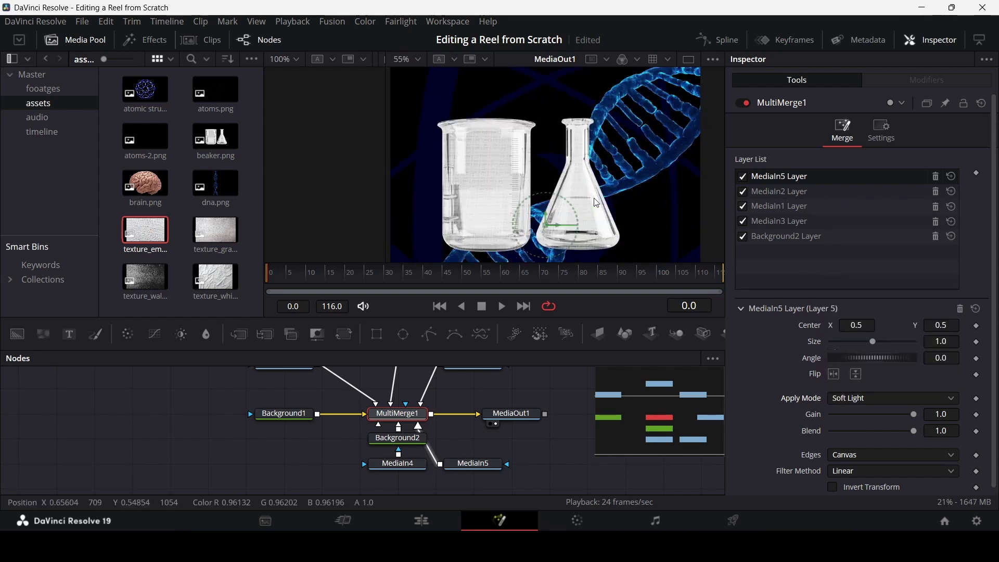
pyautogui.scroll(5, 572, 188)
# Step: Set the MediaIn5 layer's apply mode to Overlay and check the whole composition
pyautogui.click(870, 398)
pyautogui.scroll(-1, 871, 384)
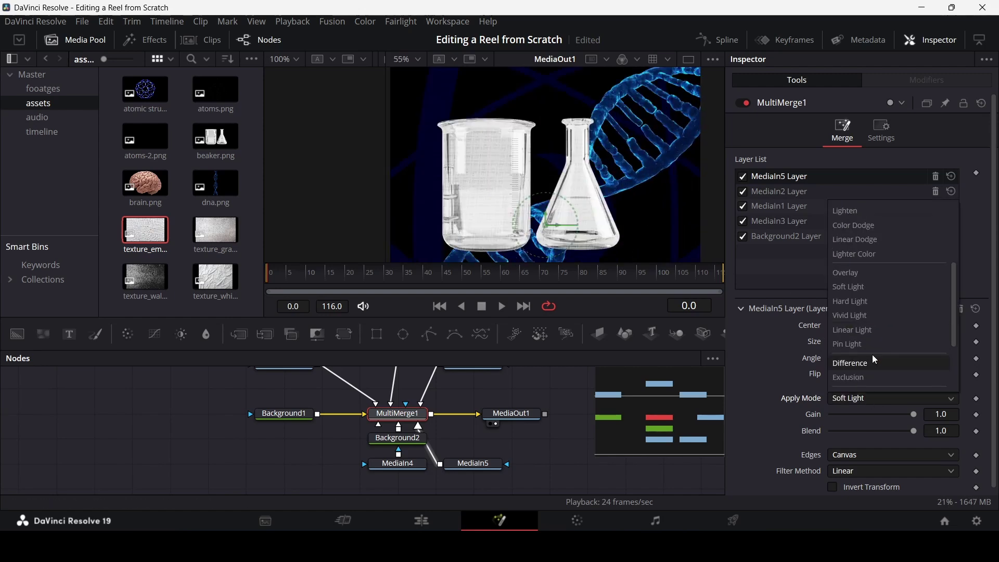
pyautogui.click(865, 276)
pyautogui.scroll(-4, 632, 142)
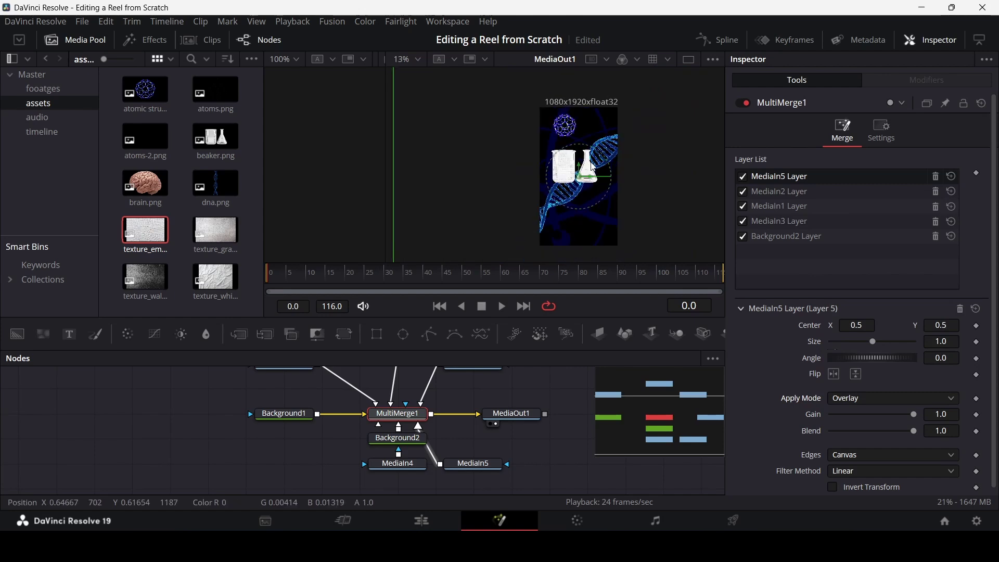
pyautogui.scroll(3, 632, 142)
pyautogui.scroll(-2, 632, 142)
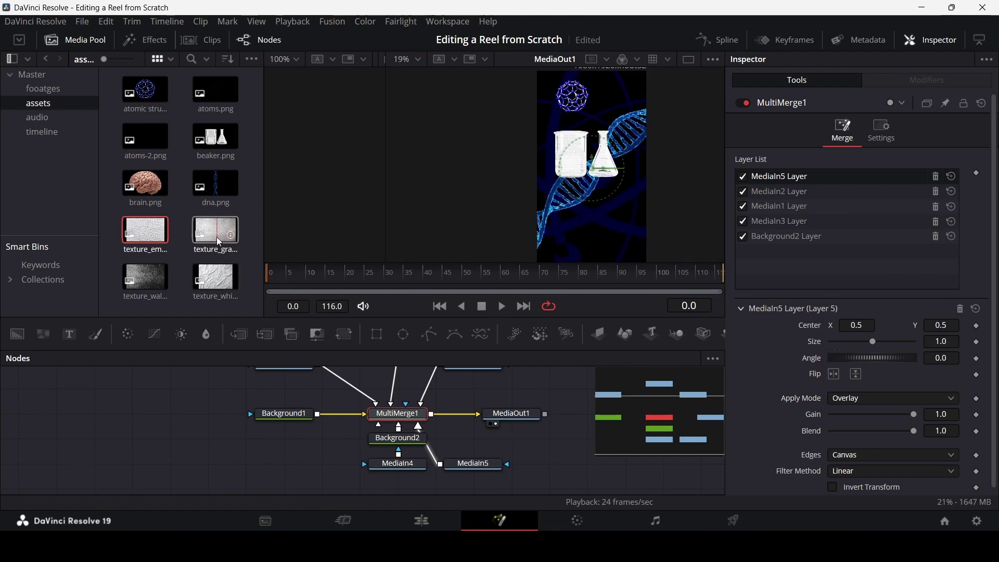
# Step: Add texture_gray-rough-wall.jpg to the MultiMerge as a Screen layer placed directly above the Background2 layer
pyautogui.moveTo(216, 235); pyautogui.dragTo(398, 412)
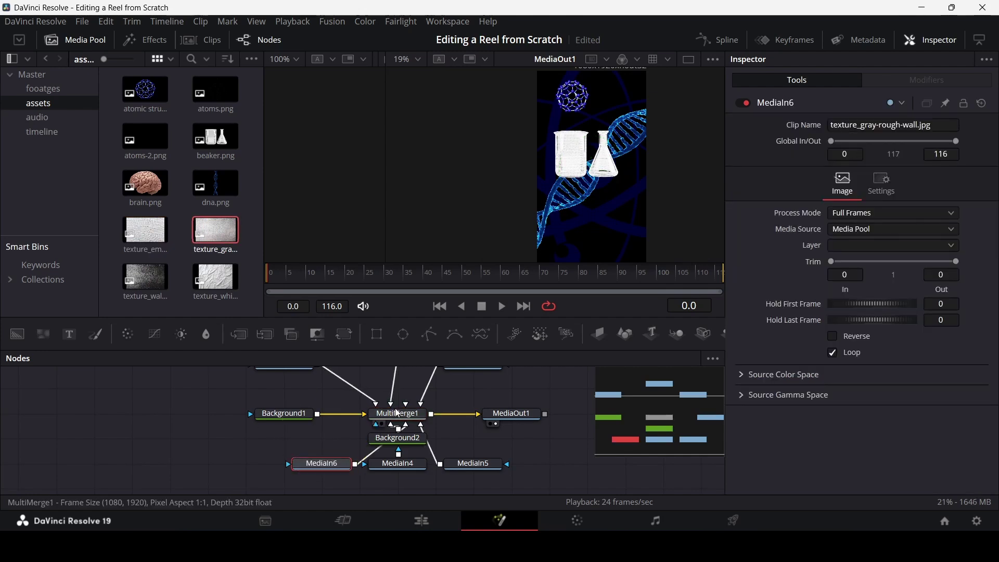
pyautogui.click(411, 419)
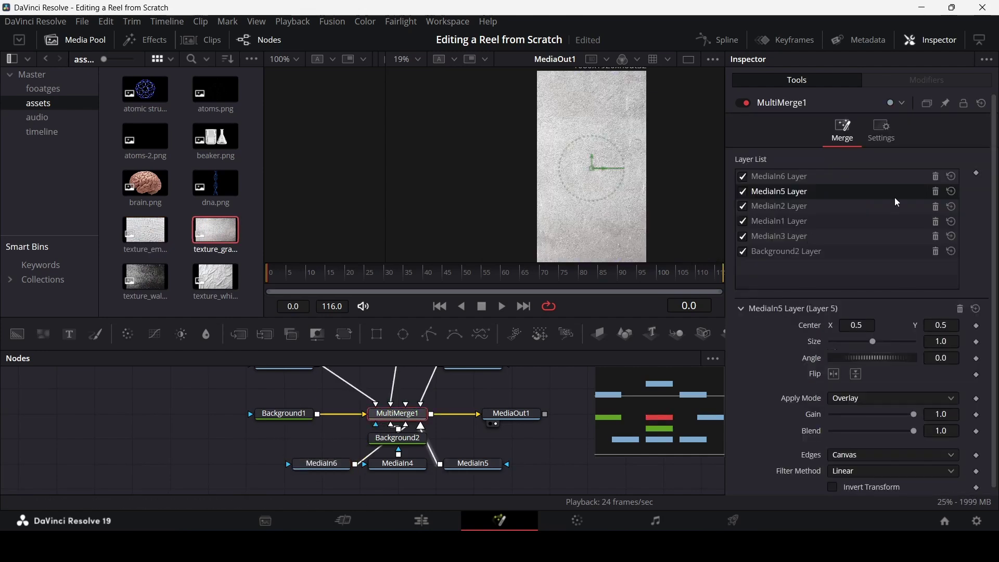
pyautogui.click(809, 177)
pyautogui.click(872, 408)
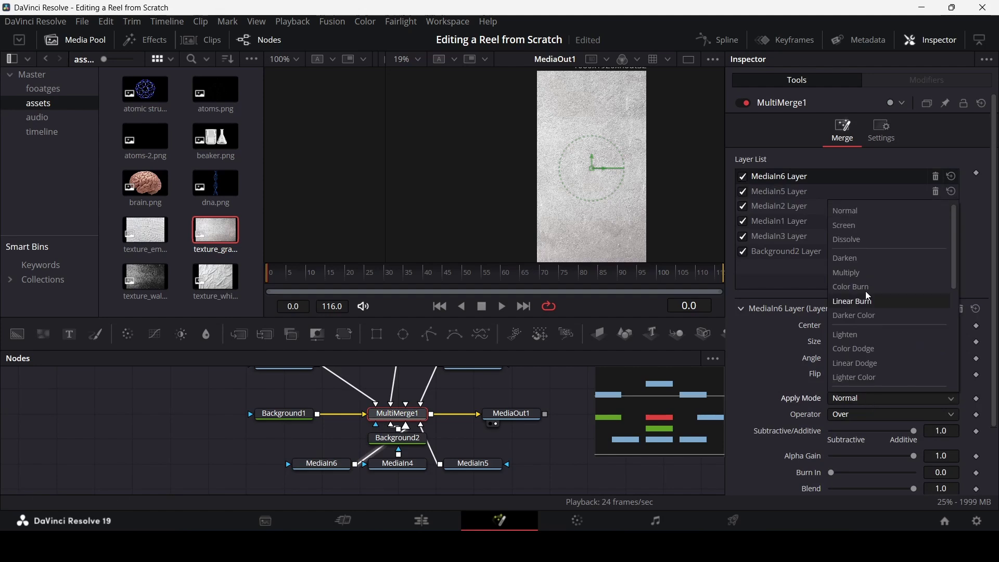
pyautogui.click(855, 225)
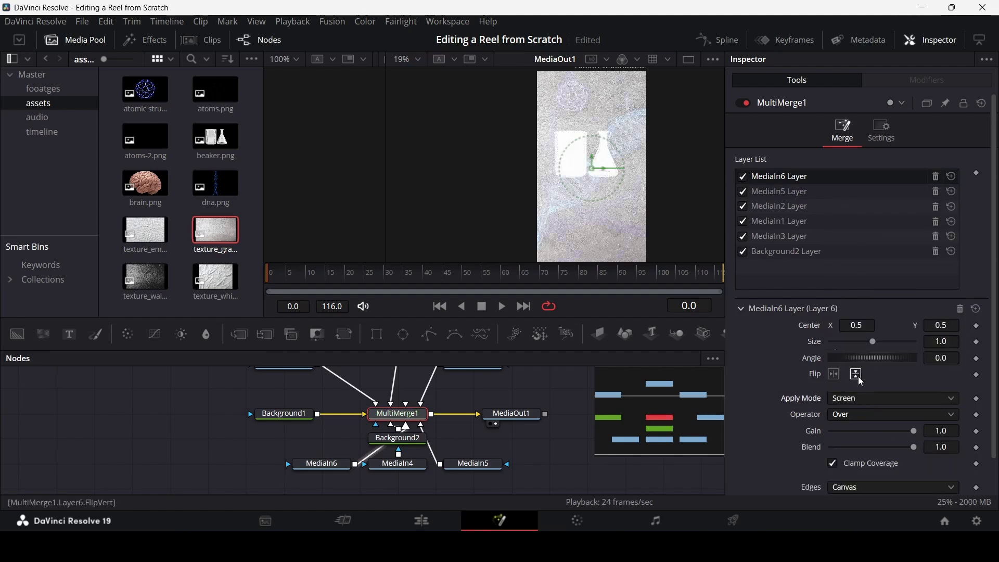
pyautogui.moveTo(793, 183); pyautogui.dragTo(827, 244)
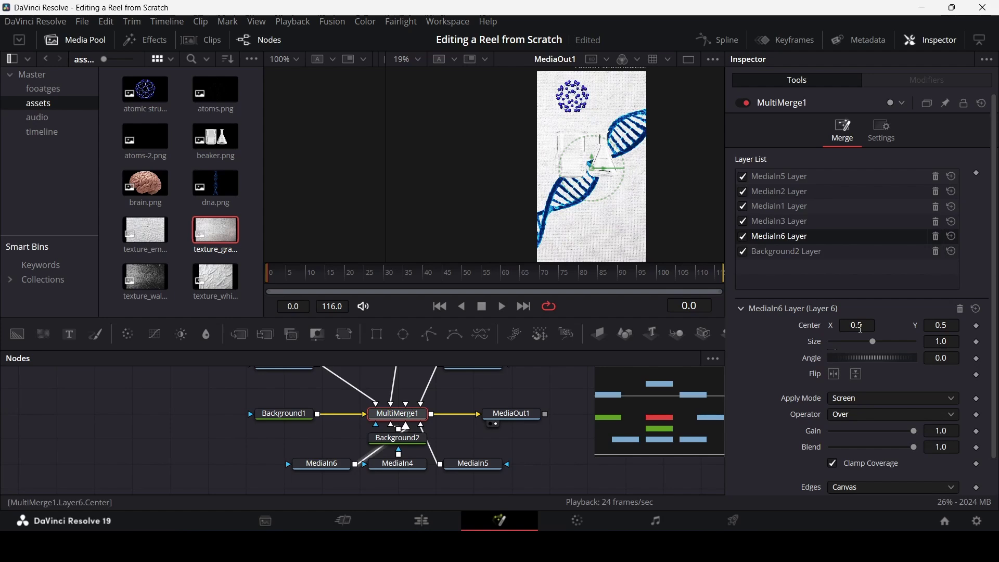
# Step: Try the Lighten and Darken apply modes on the rough-wall texture's MediaIn6 layer
pyautogui.click(877, 400)
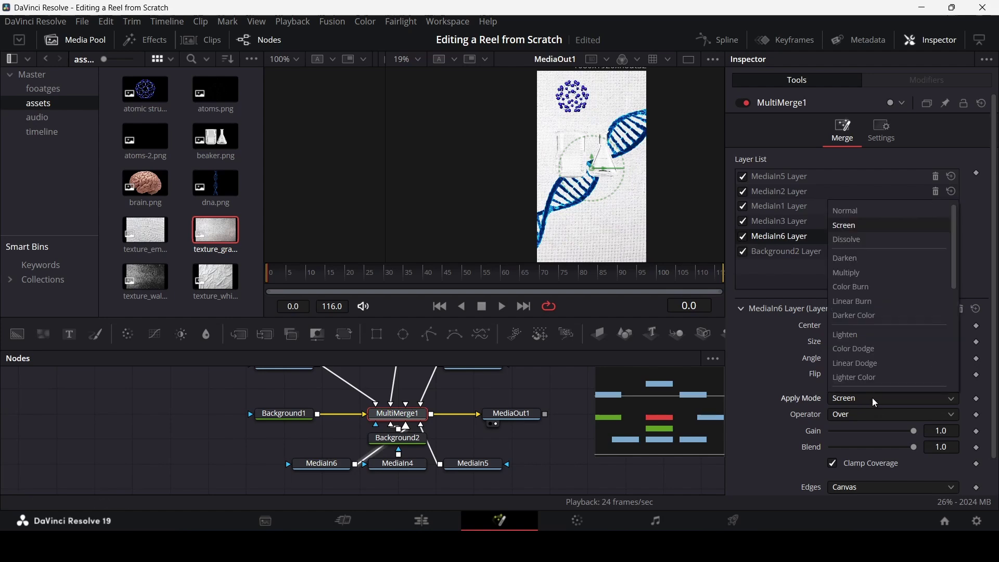
pyautogui.click(865, 342)
pyautogui.click(876, 399)
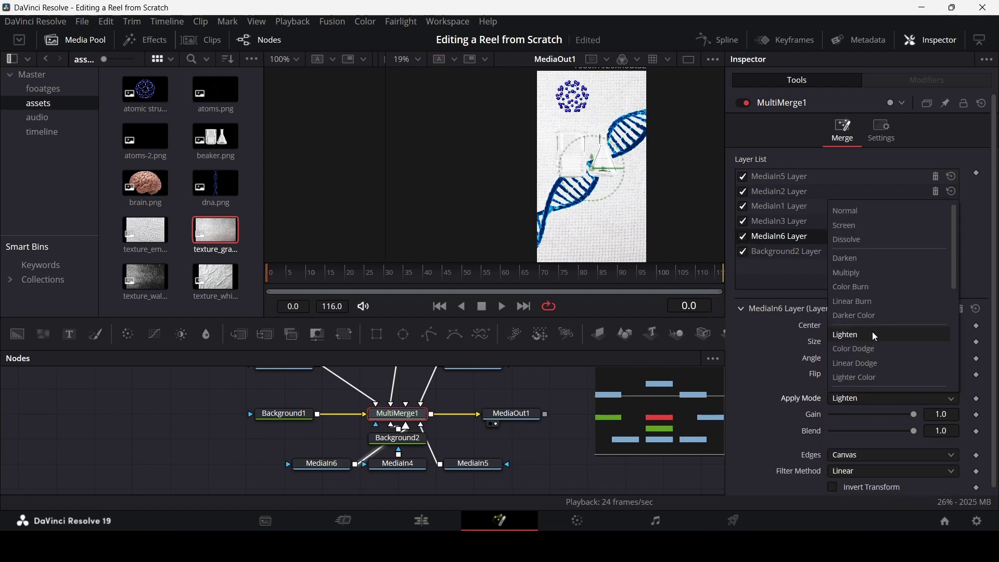
pyautogui.click(867, 260)
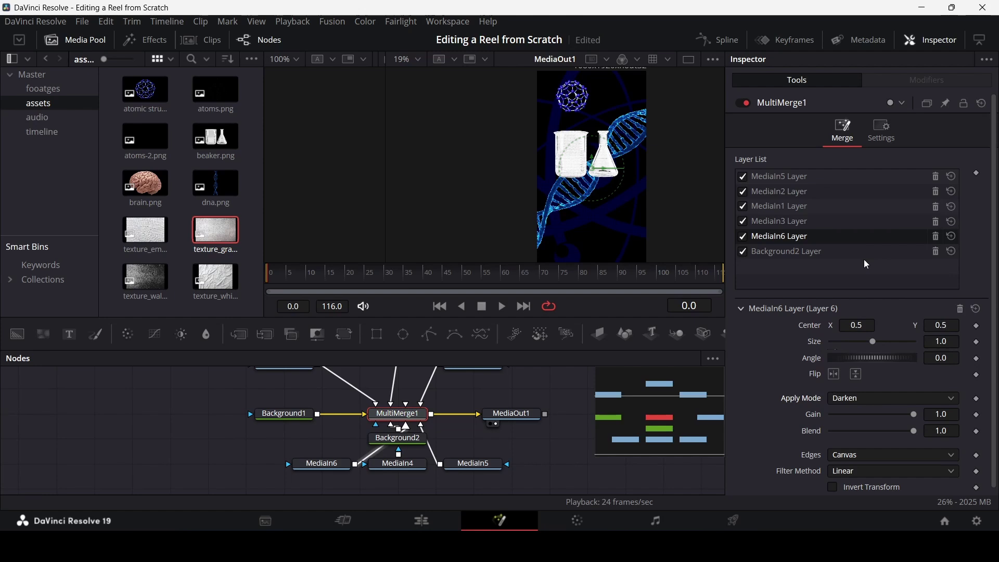
pyautogui.click(863, 400)
pyautogui.scroll(-3, 874, 339)
pyautogui.click(862, 335)
# Step: Set the MediaIn6 layer's apply mode to Hue and inspect the composition up close and as a whole
pyautogui.click(863, 399)
pyautogui.click(866, 375)
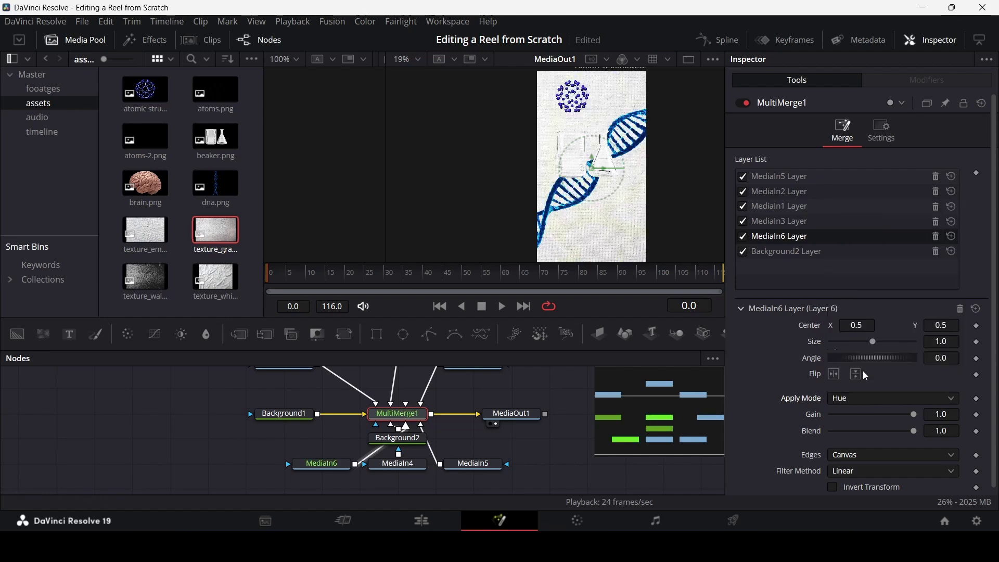
pyautogui.click(876, 399)
pyautogui.click(651, 163)
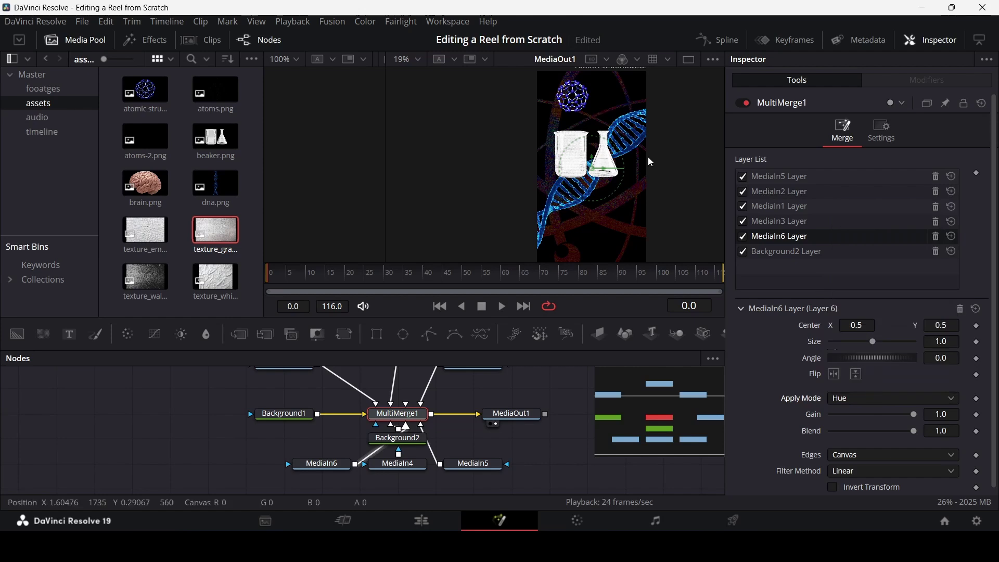
pyautogui.scroll(4, 651, 162)
pyautogui.scroll(-3, 659, 211)
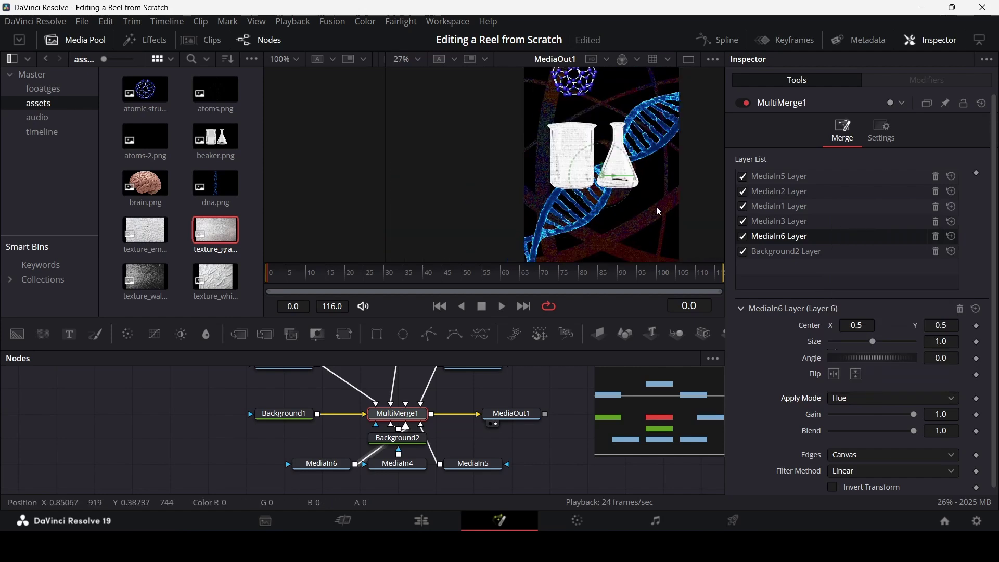
pyautogui.scroll(3, 660, 211)
pyautogui.scroll(-4, 627, 154)
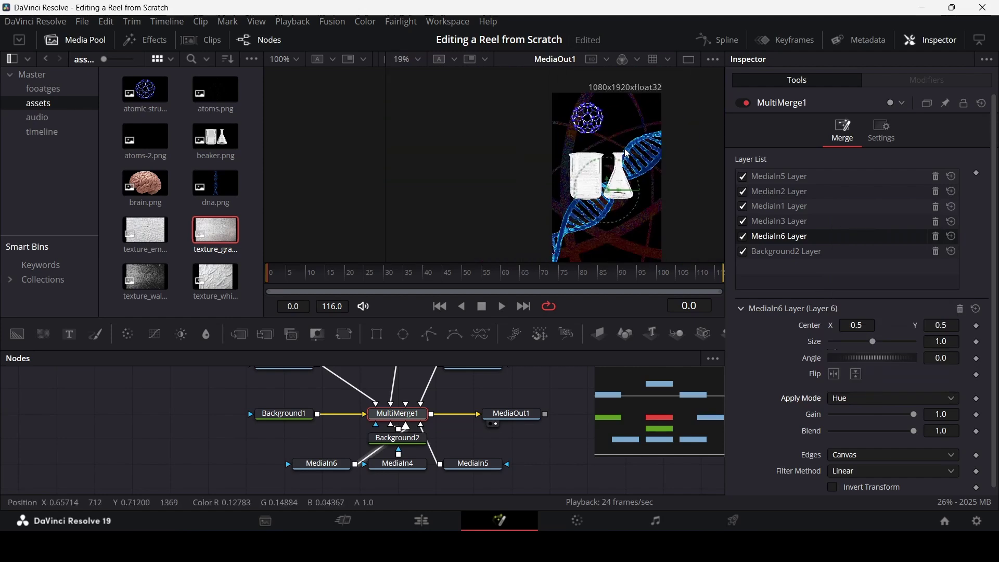
pyautogui.scroll(-3, 622, 156)
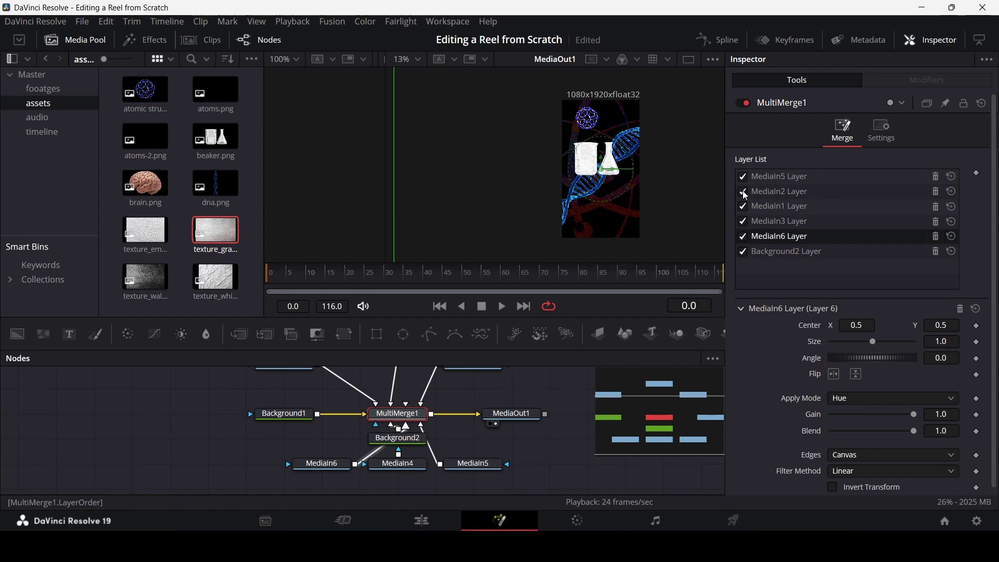
# Step: Select the MultiMerge's Background2 layer, try out its rotation, and keyframe its Angle at 0.0 on frame 0
pyautogui.click(743, 252)
pyautogui.click(744, 252)
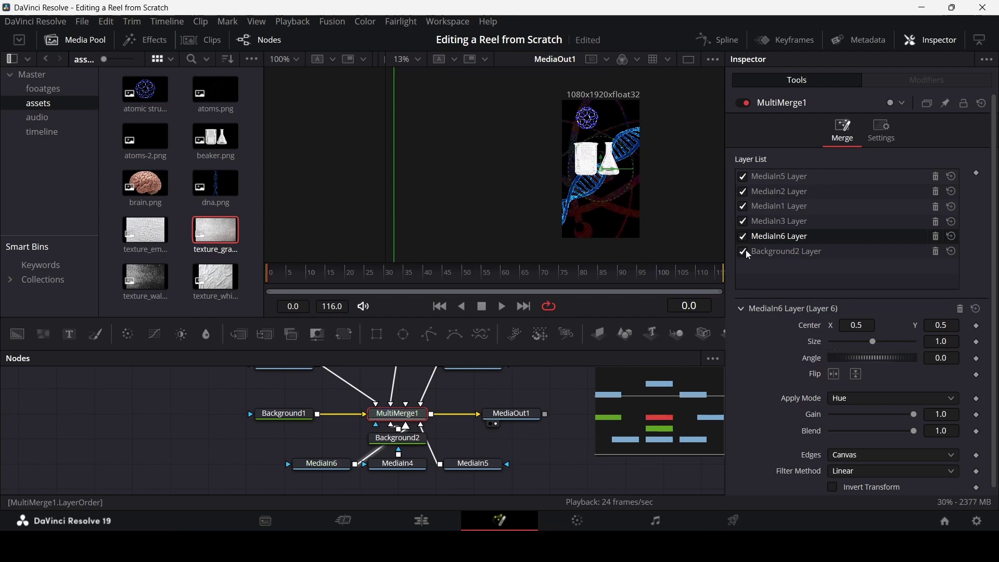
pyautogui.click(795, 252)
pyautogui.moveTo(869, 363); pyautogui.dragTo(915, 358)
pyautogui.hotkey('ctrl', 'z')
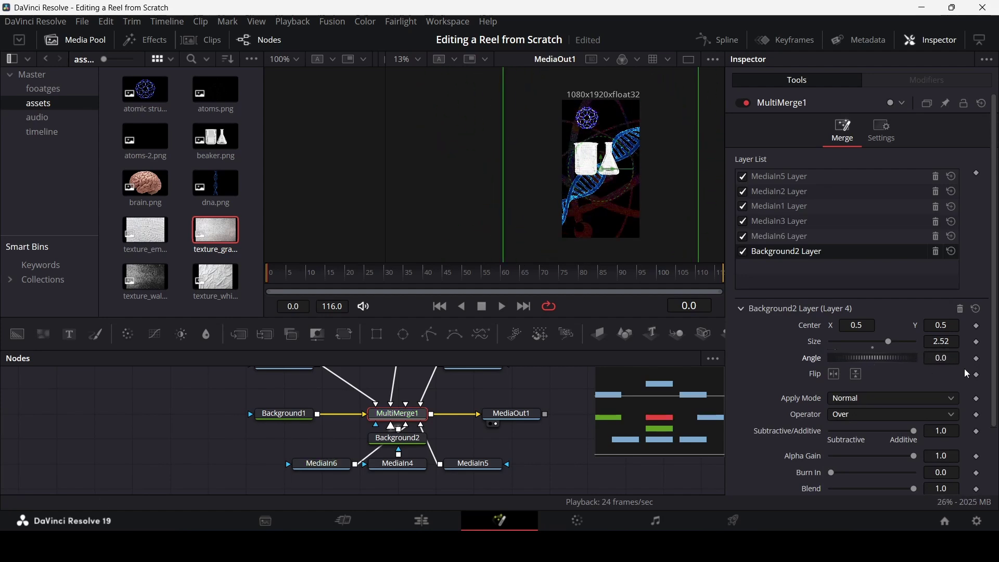
pyautogui.rightClick(978, 366)
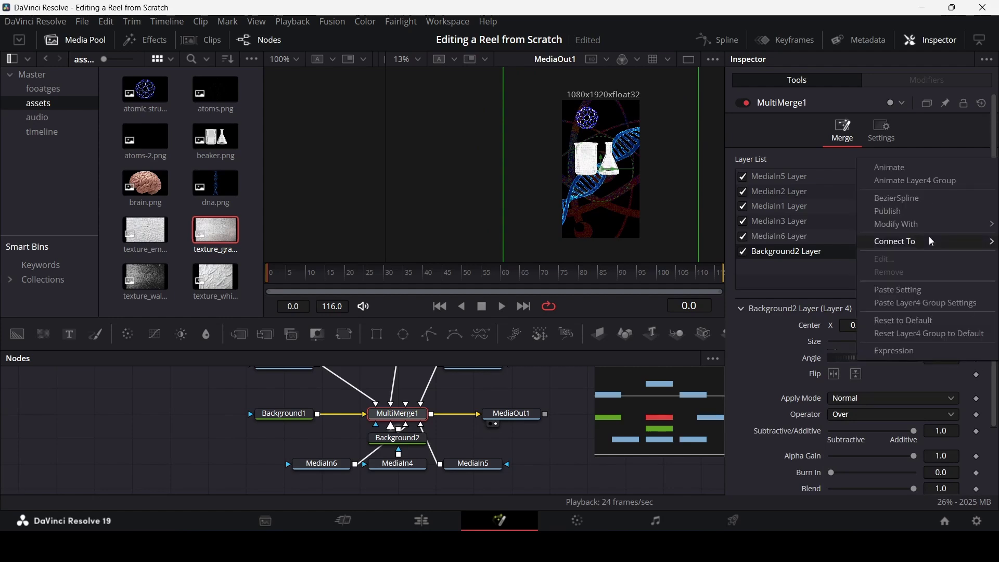
pyautogui.click(831, 356)
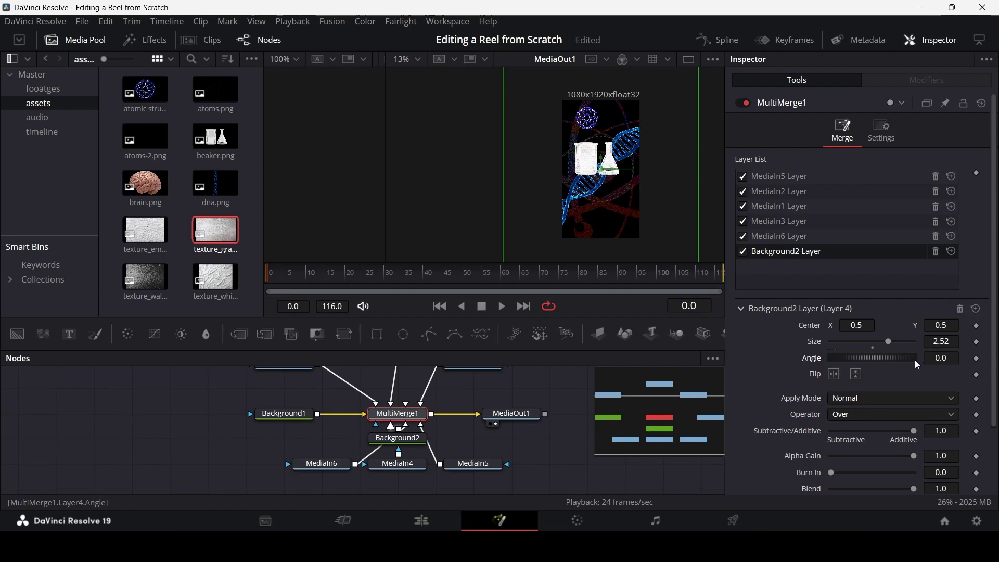
pyautogui.click(977, 359)
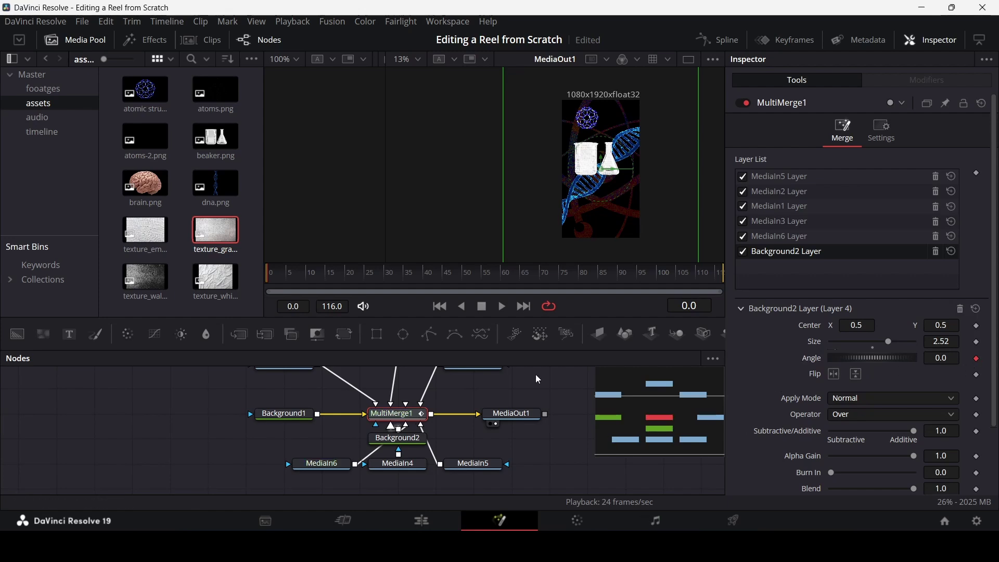
# Step: Set the Background2 layer's Angle to 360 at frame 116 and play back the rotation
pyautogui.click(653, 281)
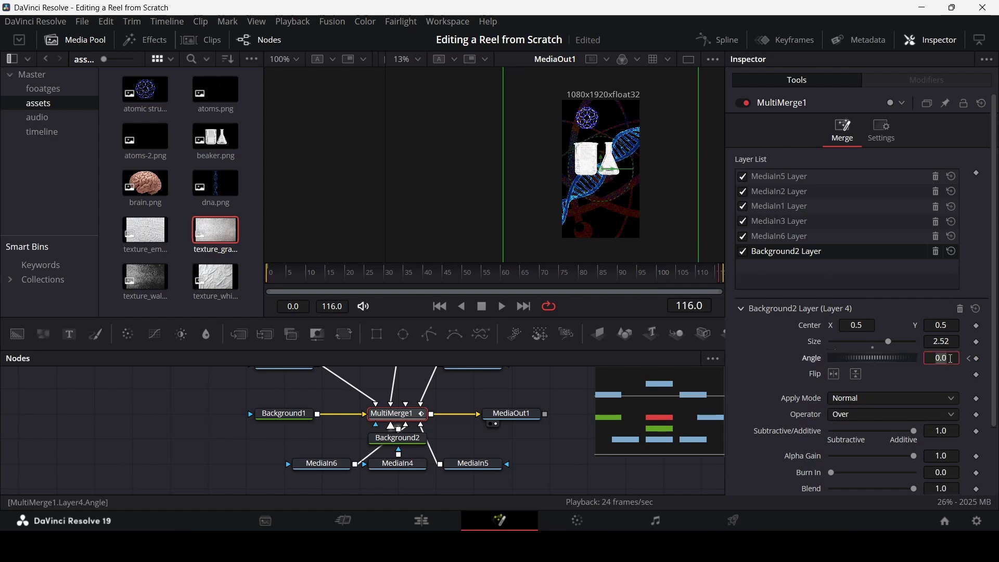
pyautogui.click(950, 358)
pyautogui.write('360')
pyautogui.press('Tab')
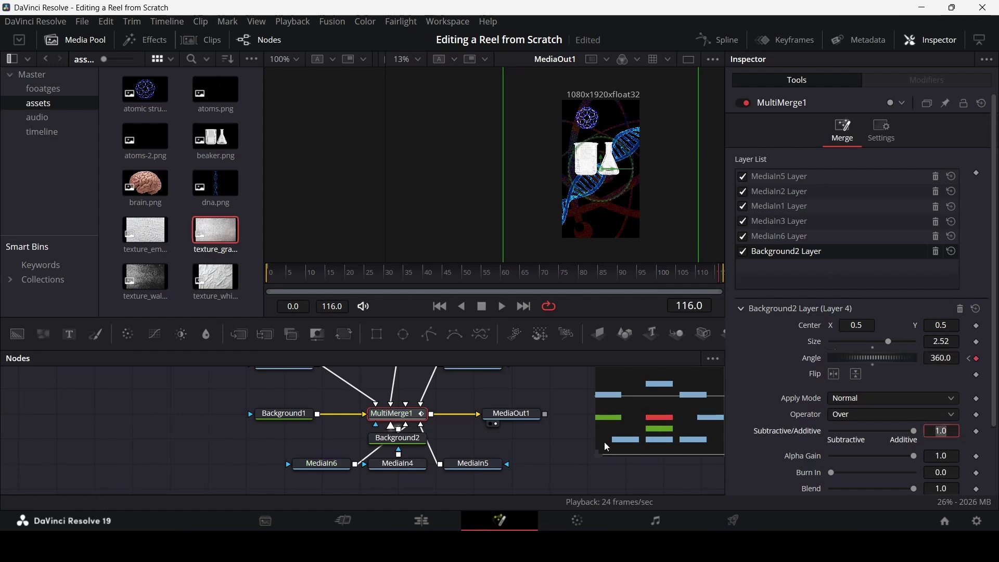
pyautogui.click(569, 383)
pyautogui.press('space')
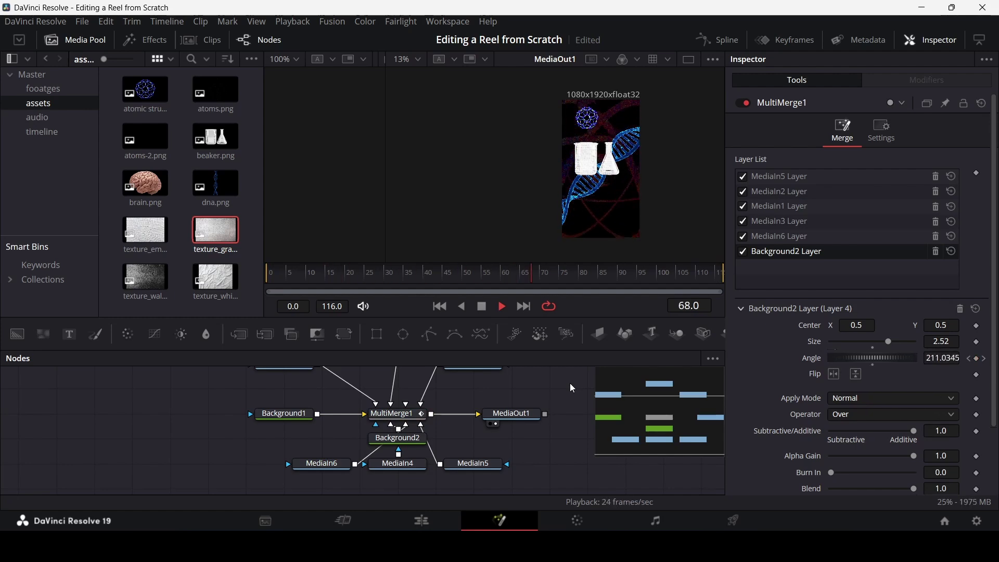
pyautogui.press('space')
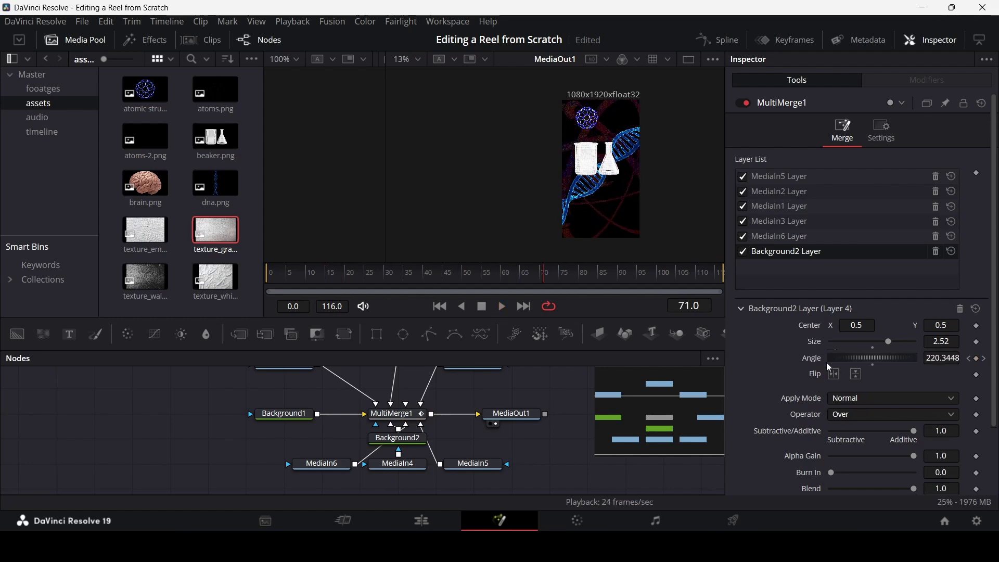
# Step: Lower the Background2 layer's end Angle to 180 at frame 116 and preview the slower rotation
pyautogui.press('End')
pyautogui.click(968, 358)
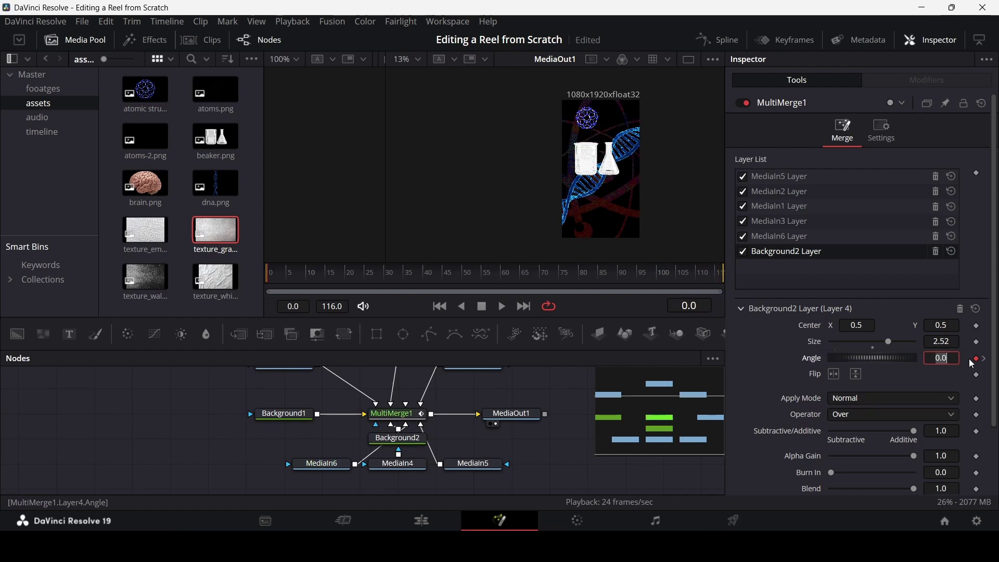
pyautogui.write('18')
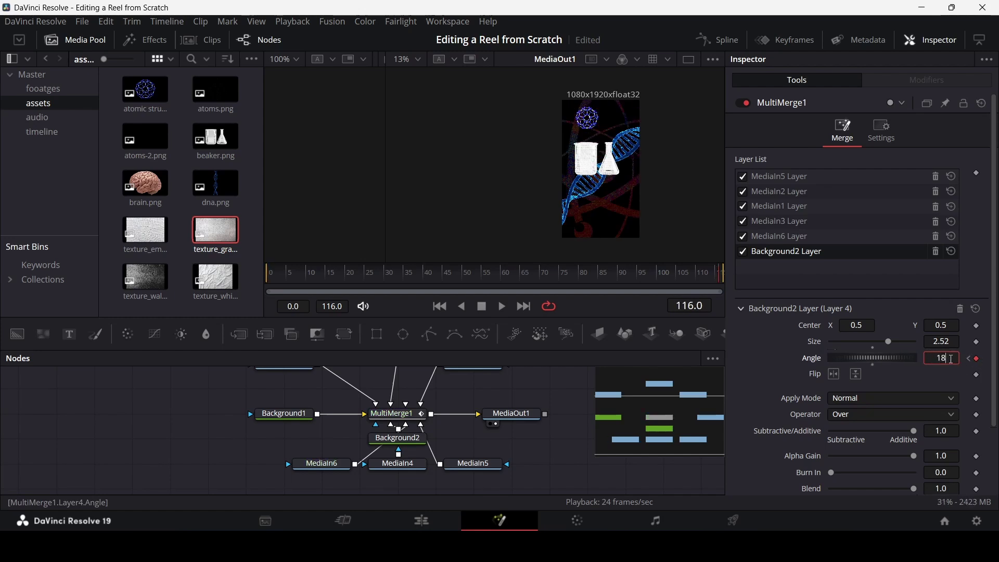
pyautogui.write('0')
pyautogui.press('Return')
pyautogui.press('space')
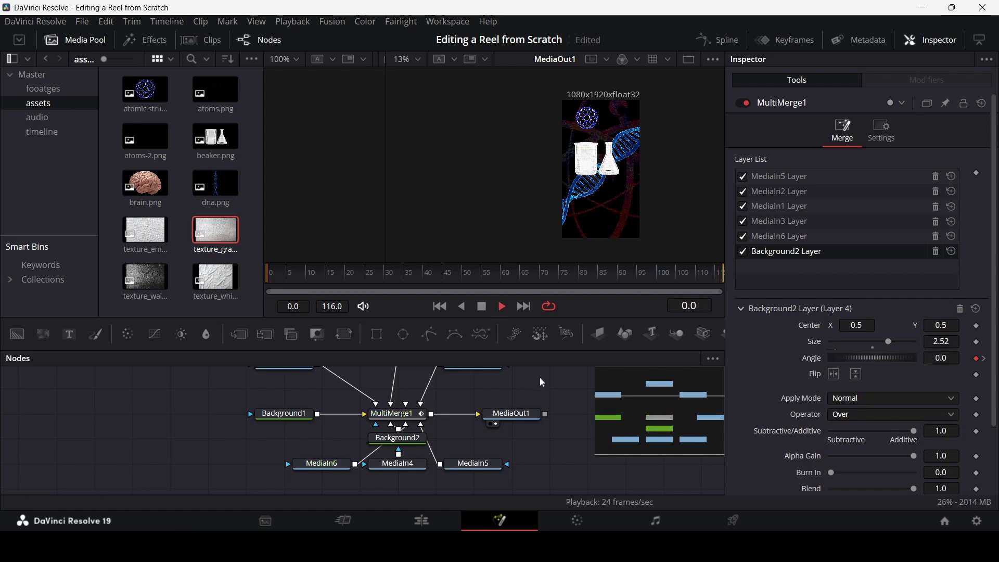
pyautogui.press('space')
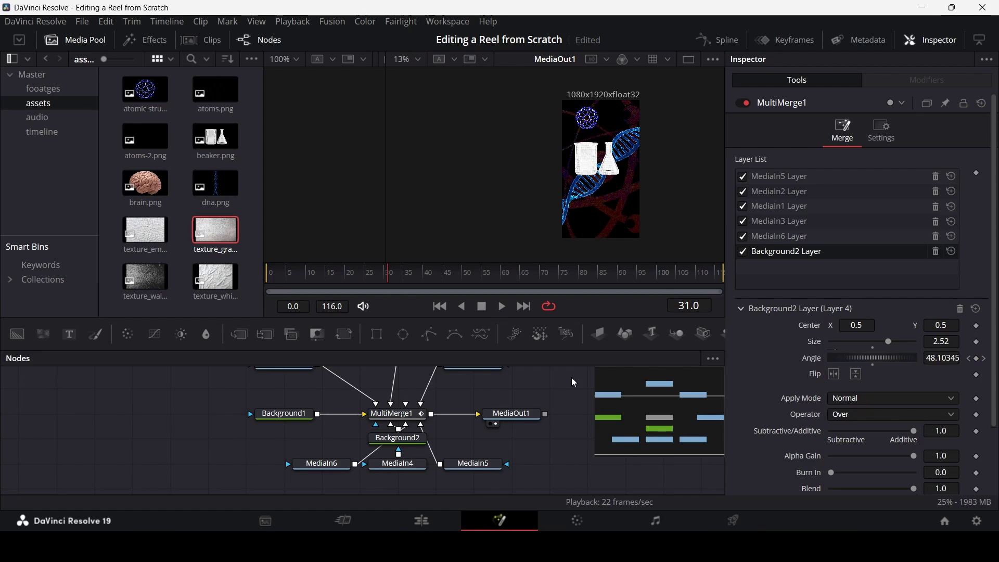
# Step: Set the Background2 layer's Angle to 90 at frame 116 and play back the animation
pyautogui.press('End')
pyautogui.click(928, 358)
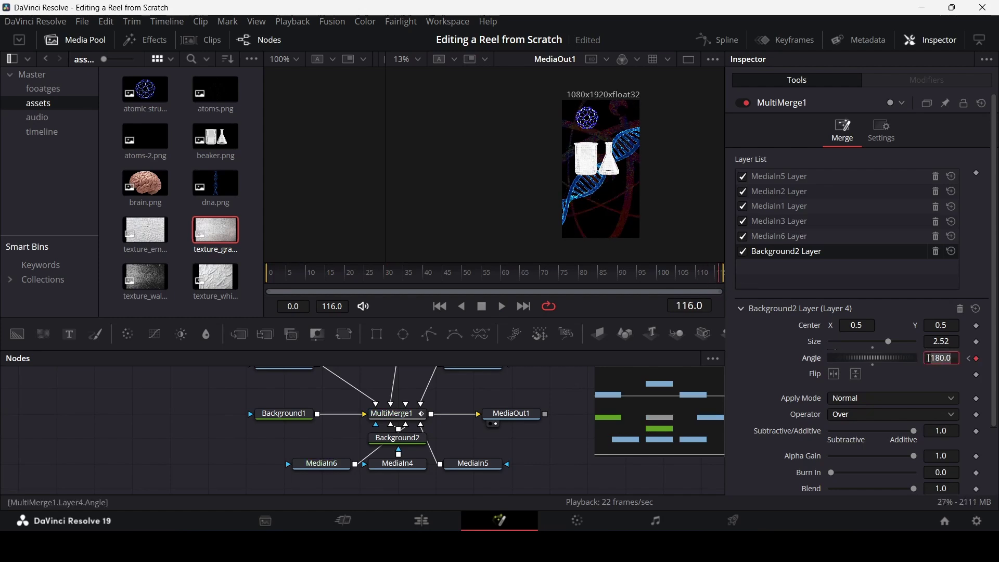
pyautogui.write('90')
pyautogui.press('Tab')
pyautogui.click(540, 386)
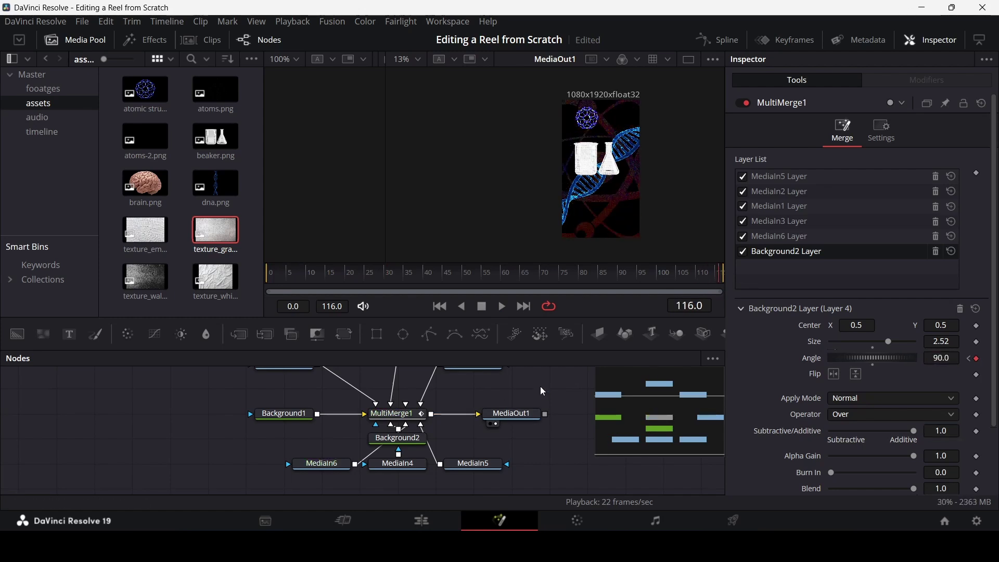
pyautogui.press('space')
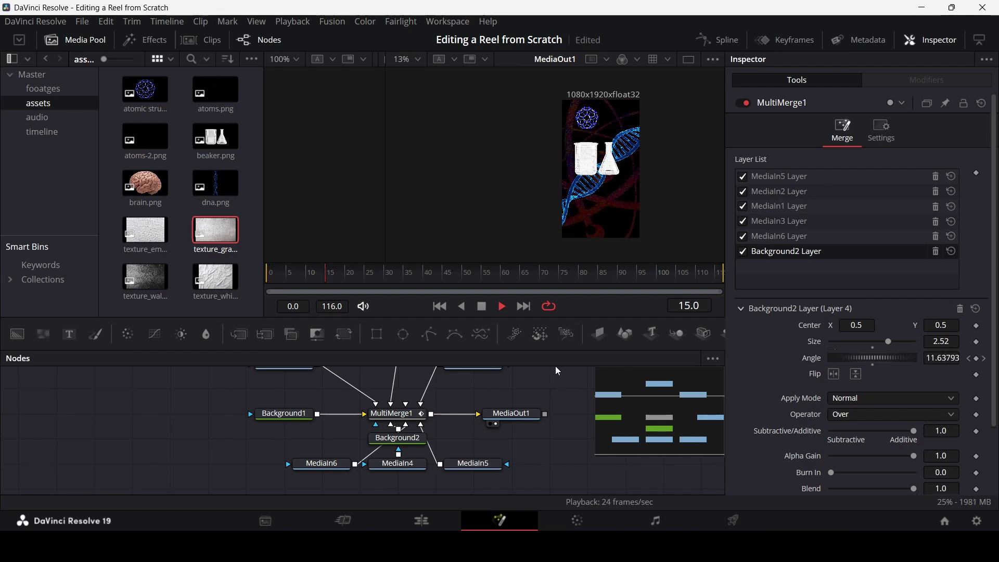
pyautogui.press('space')
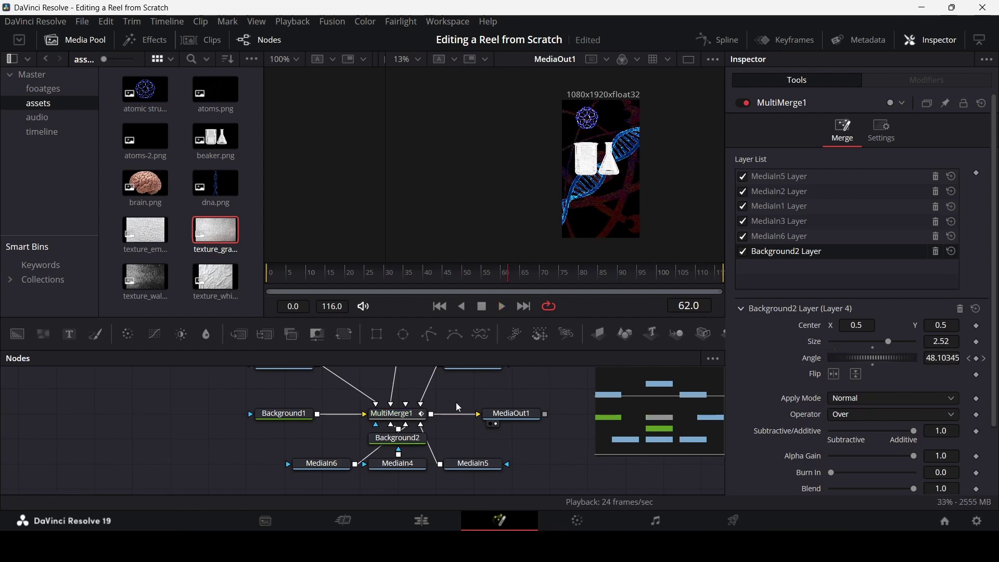
# Step: Inspect the composition up close and check which media node and MultiMerge layer hold the DNA image
pyautogui.scroll(2, 459, 407)
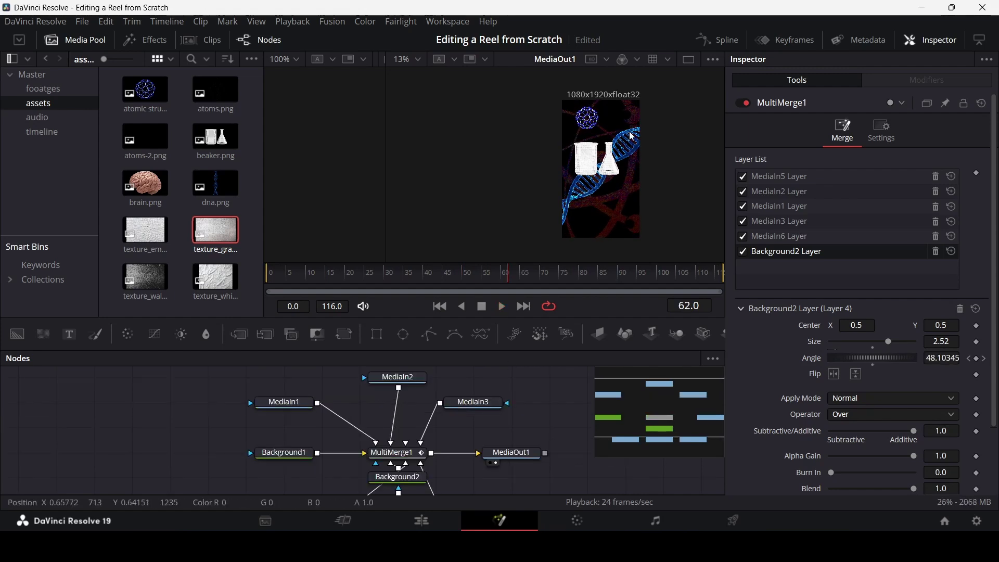
pyautogui.scroll(10, 668, 198)
pyautogui.scroll(-5, 668, 199)
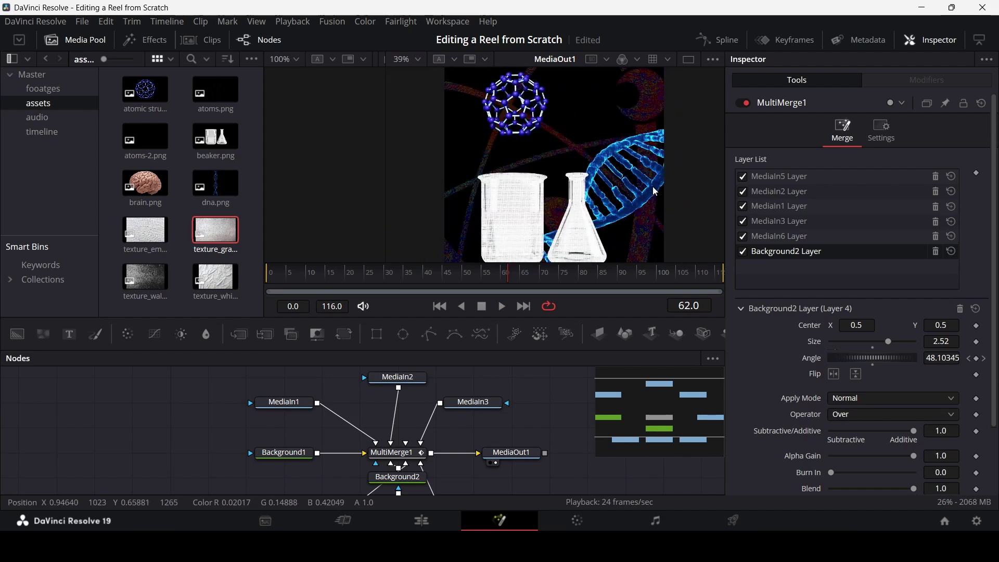
pyautogui.scroll(-2, 617, 202)
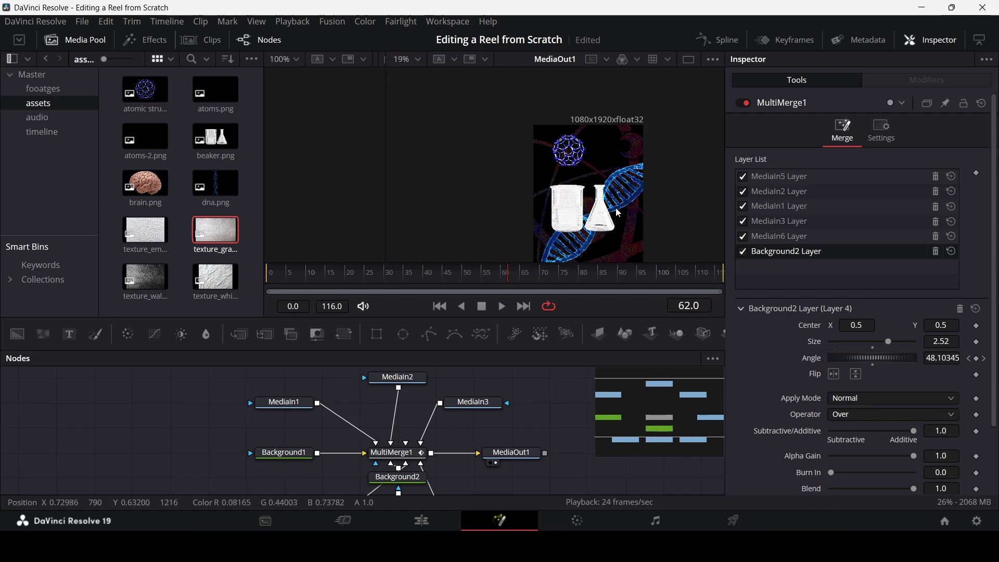
pyautogui.click(285, 402)
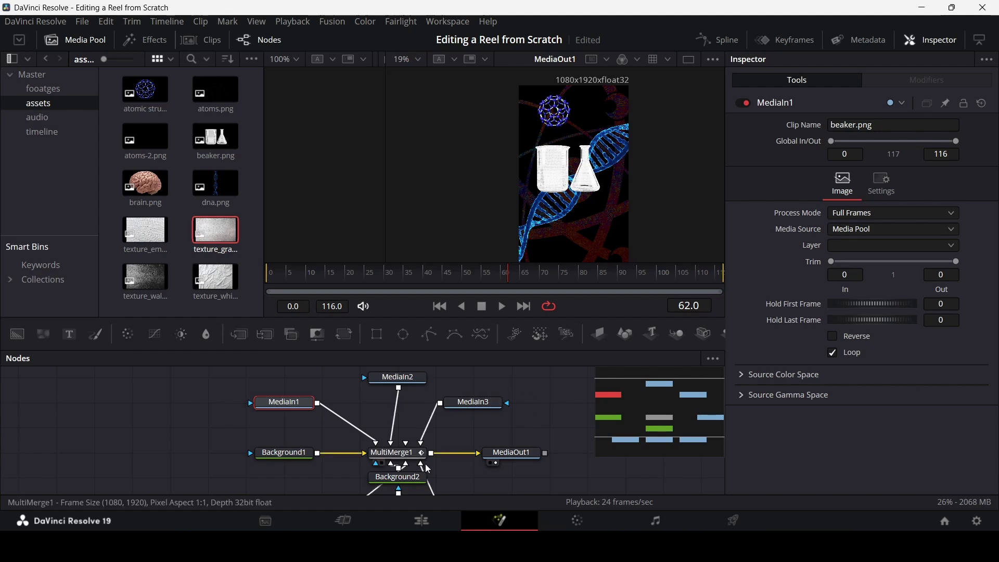
pyautogui.click(470, 403)
pyautogui.click(397, 453)
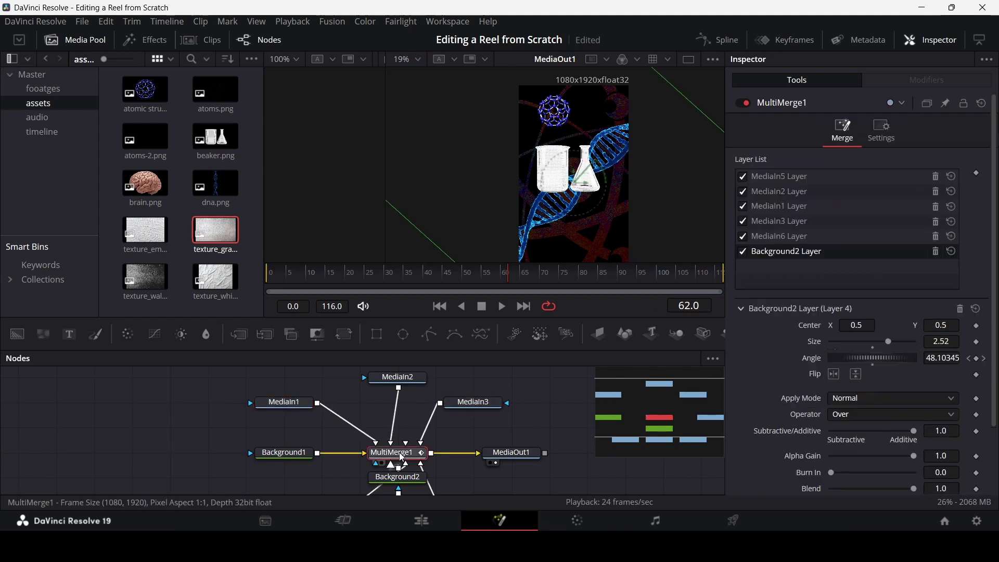
pyautogui.click(743, 221)
pyautogui.click(488, 404)
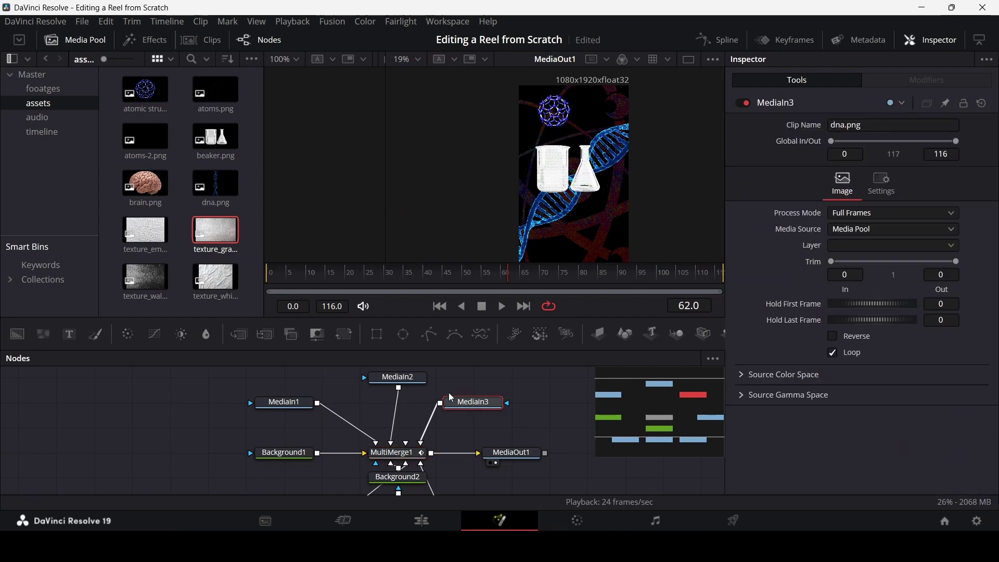
pyautogui.click(344, 334)
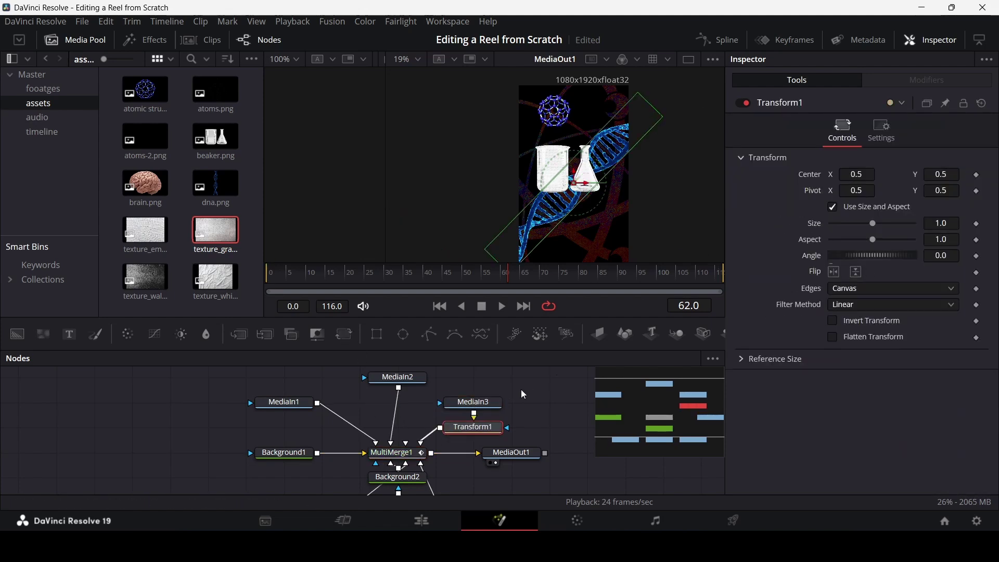
pyautogui.press('Delete')
# Step: Attach a Rectangle mask to the DNA's MediaIn3 node and set its Width and Height to 1.0
pyautogui.moveTo(376, 335); pyautogui.dragTo(505, 404)
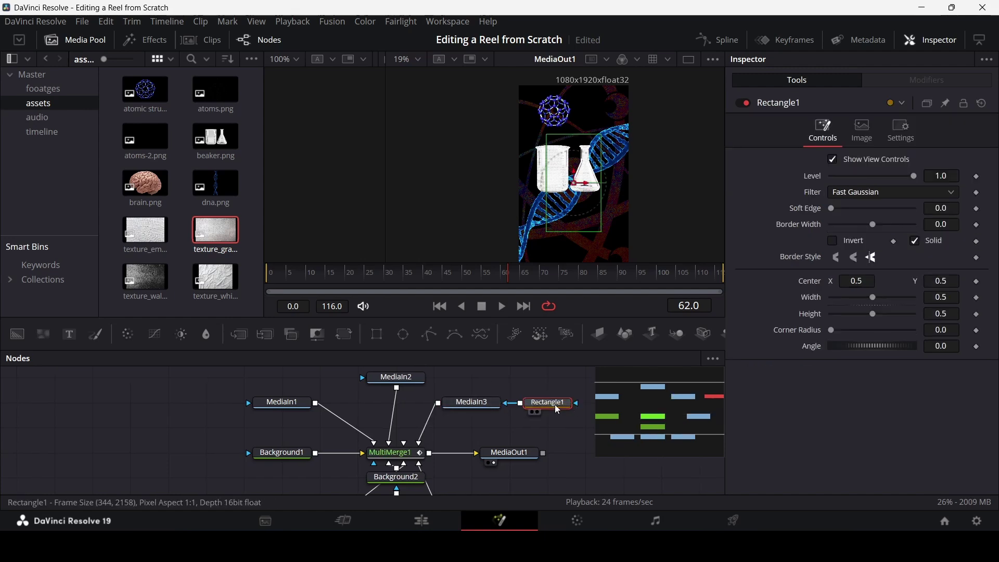
pyautogui.moveTo(874, 301); pyautogui.dragTo(965, 302)
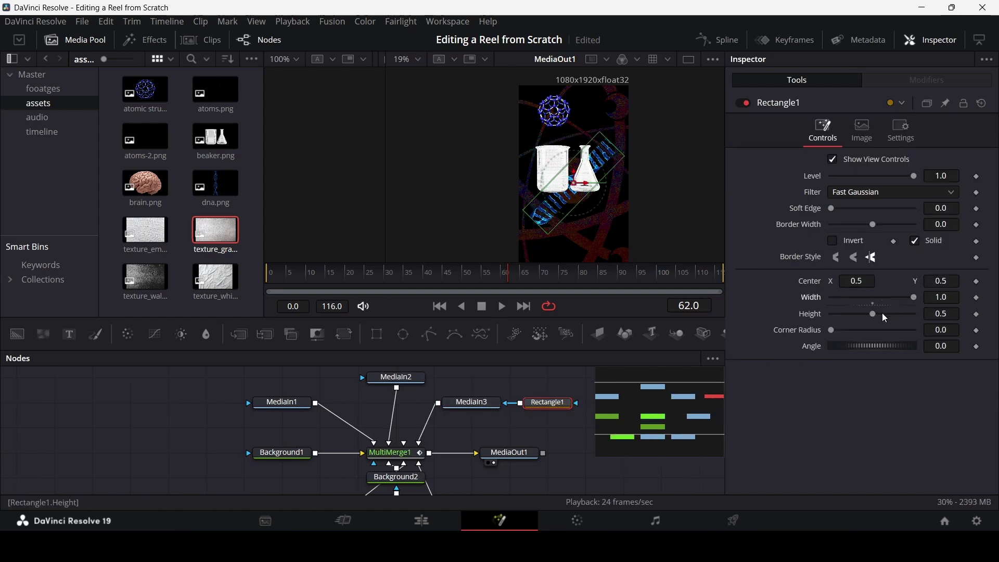
pyautogui.moveTo(874, 314); pyautogui.dragTo(944, 316)
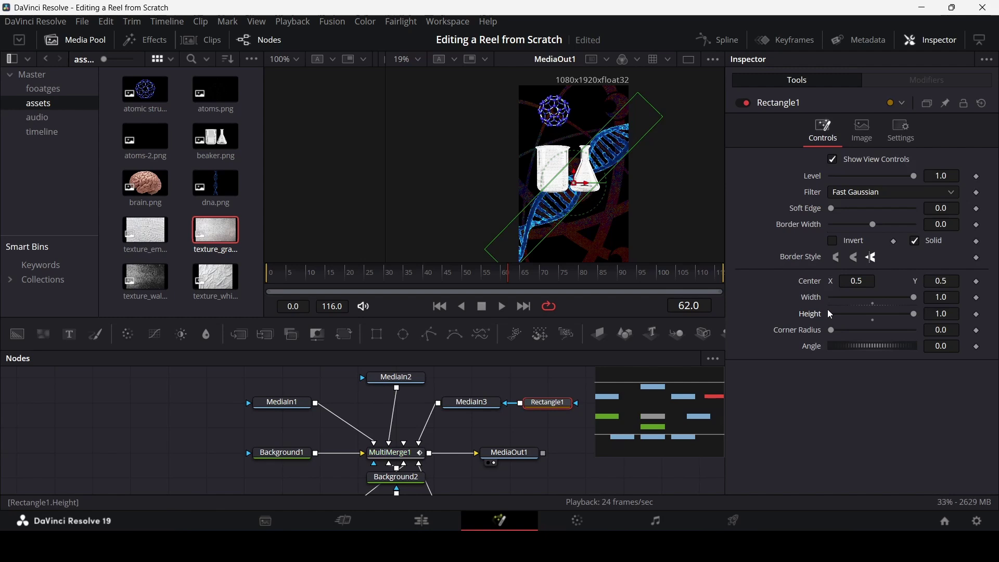
# Step: Keyframe the Rectangle mask's Center at 0.5, 0.5 on frame 30 and set its Soft Edge to 0.2
pyautogui.scroll(-2, 588, 186)
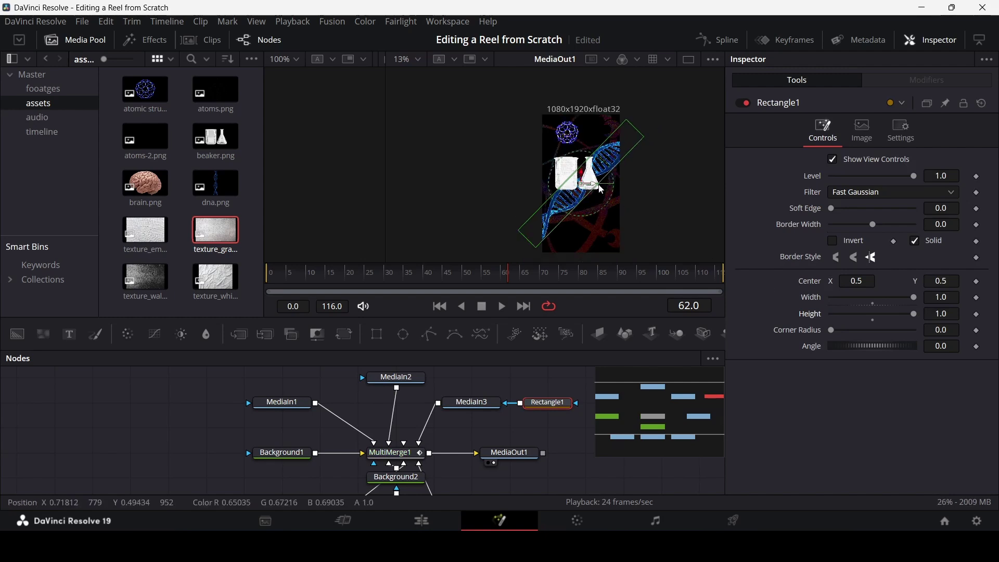
pyautogui.moveTo(342, 271); pyautogui.dragTo(379, 281)
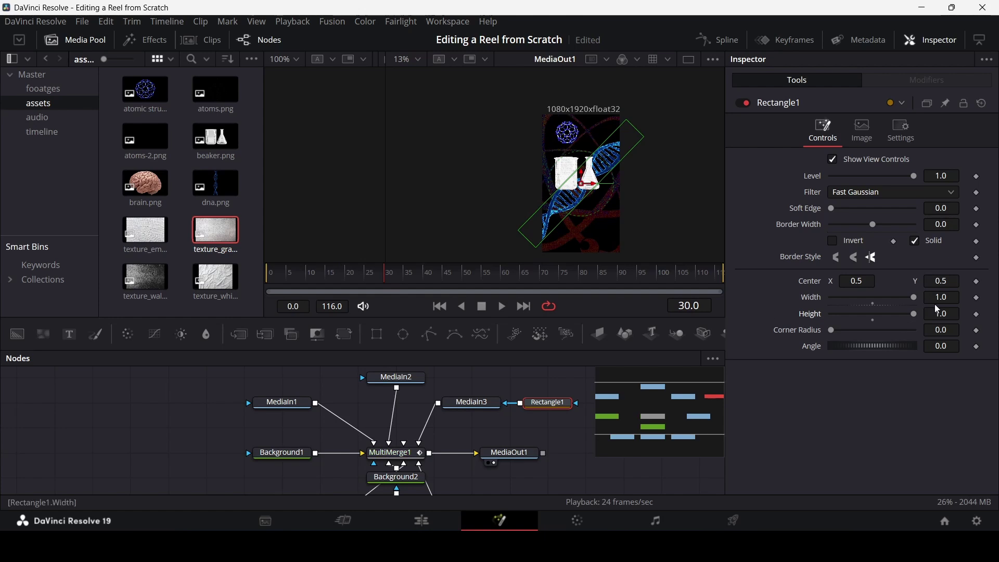
pyautogui.click(977, 315)
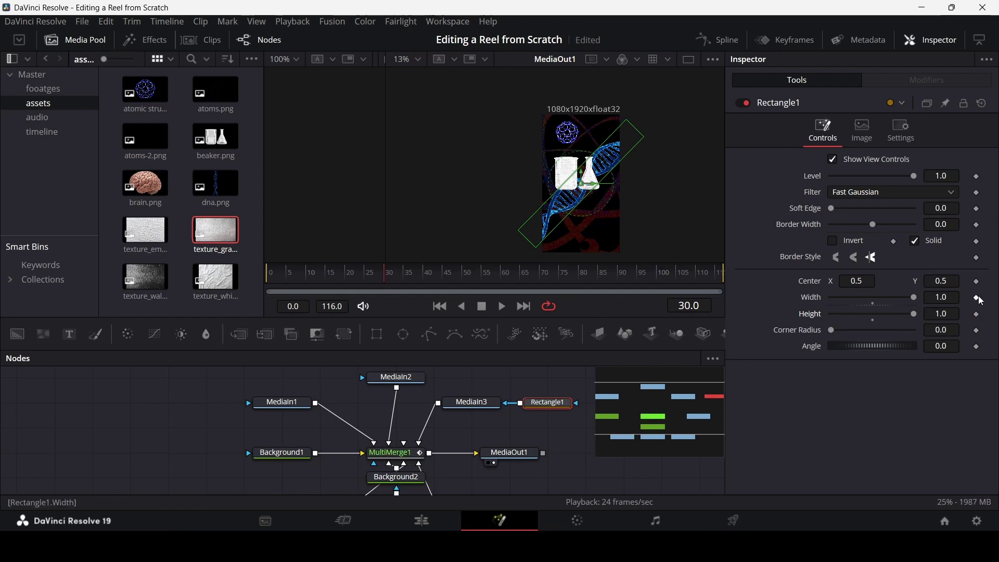
pyautogui.click(977, 281)
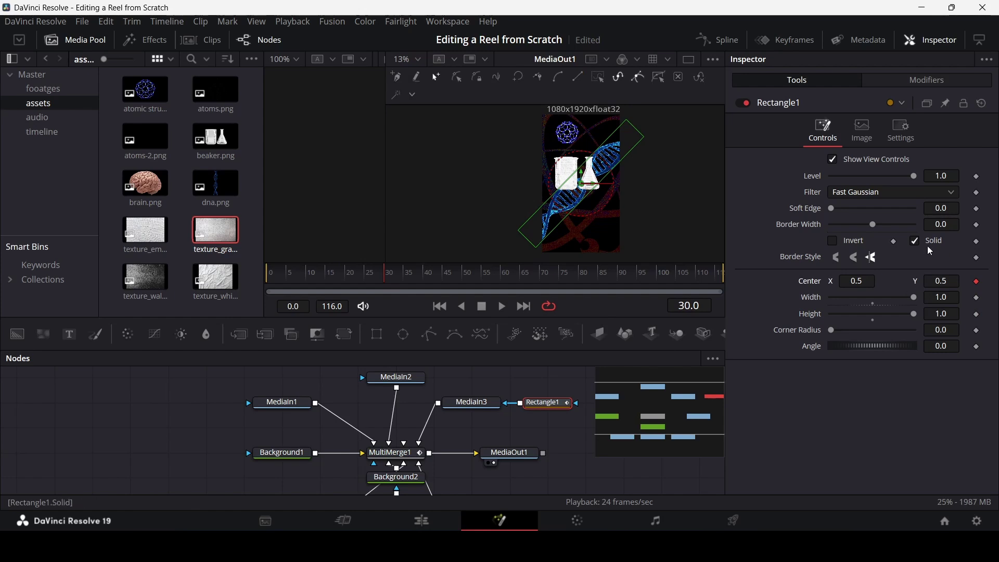
pyautogui.moveTo(836, 214); pyautogui.dragTo(971, 214)
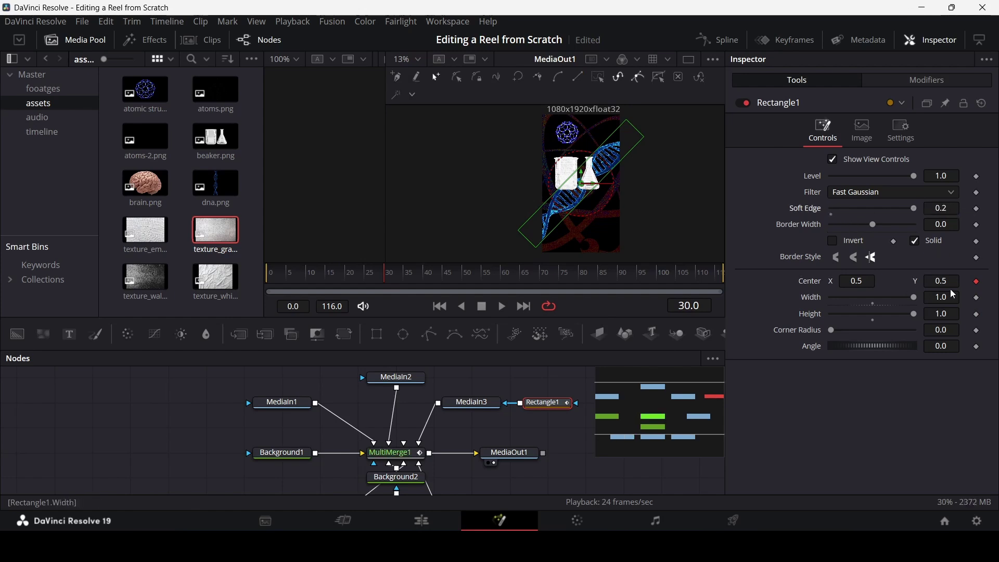
# Step: At frame 0, move the mask diagonally down off the DNA to a Center of about 0.5, -0.48, and play back the reveal
pyautogui.moveTo(364, 279); pyautogui.dragTo(246, 277)
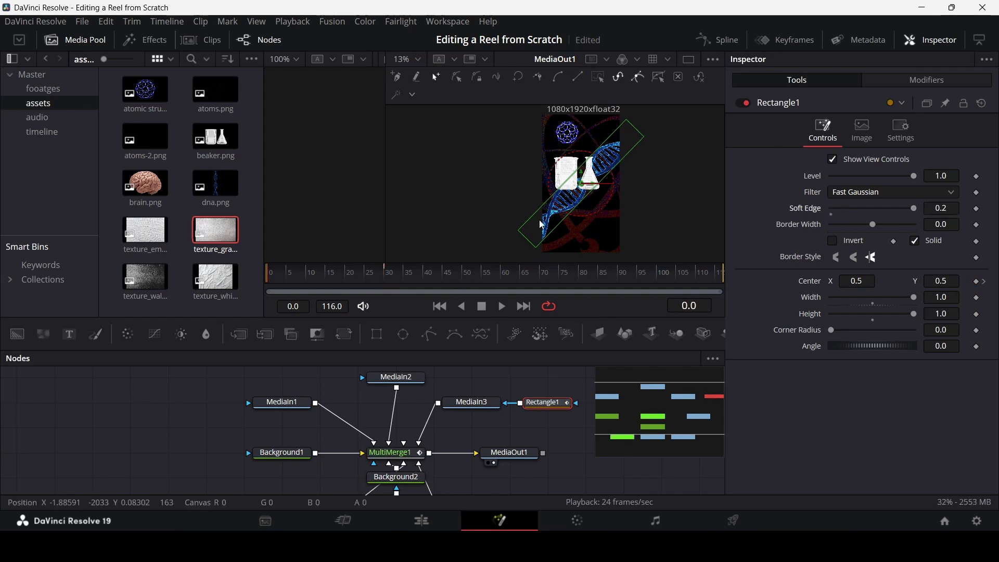
pyautogui.moveTo(583, 186); pyautogui.dragTo(474, 291)
pyautogui.click(566, 462)
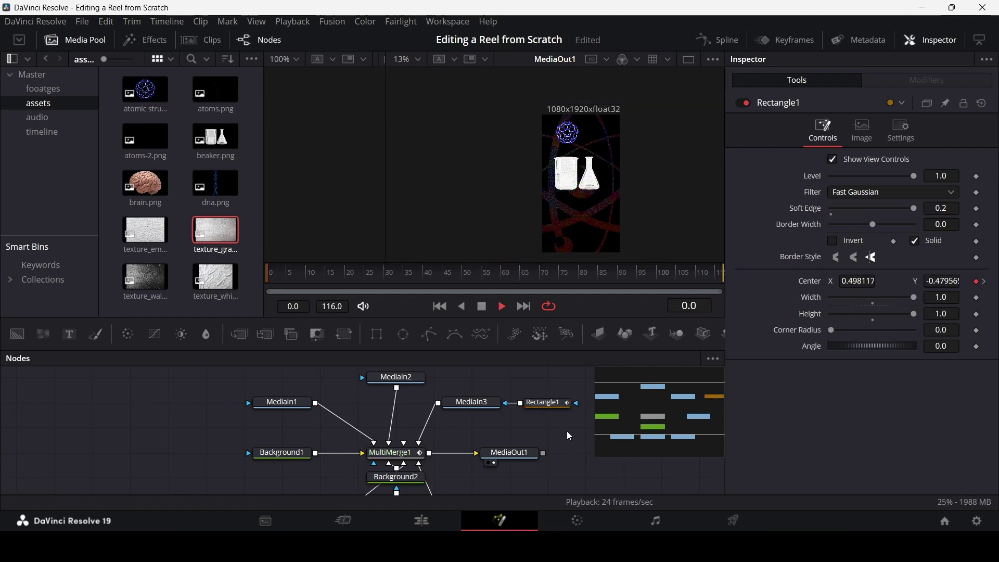
pyautogui.press('space')
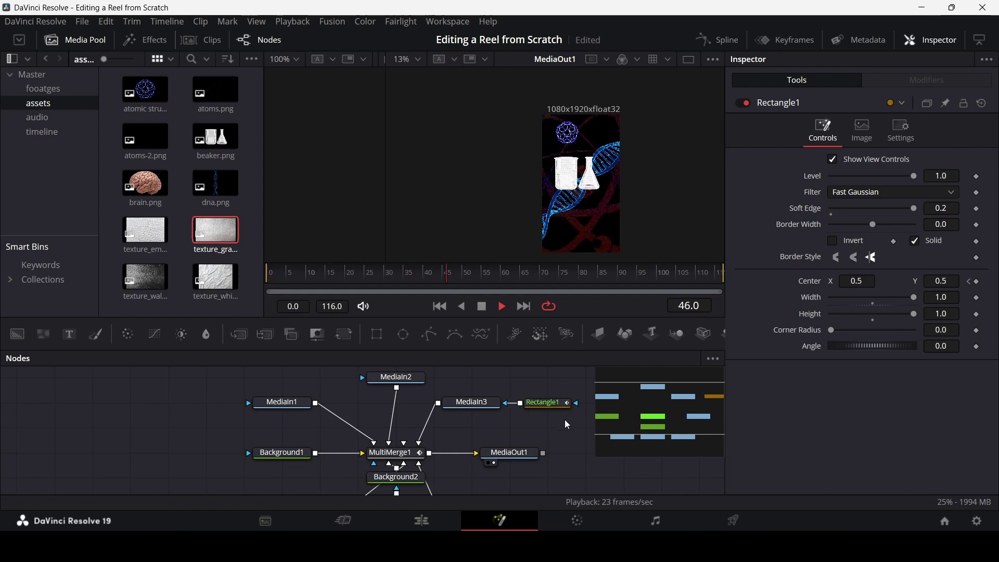
# Step: Show the Rectangle mask's Center displacement curve in the Spline editor, ease both keyframes with flat tangents and preview the reveal
pyautogui.press('space')
pyautogui.press('F8')
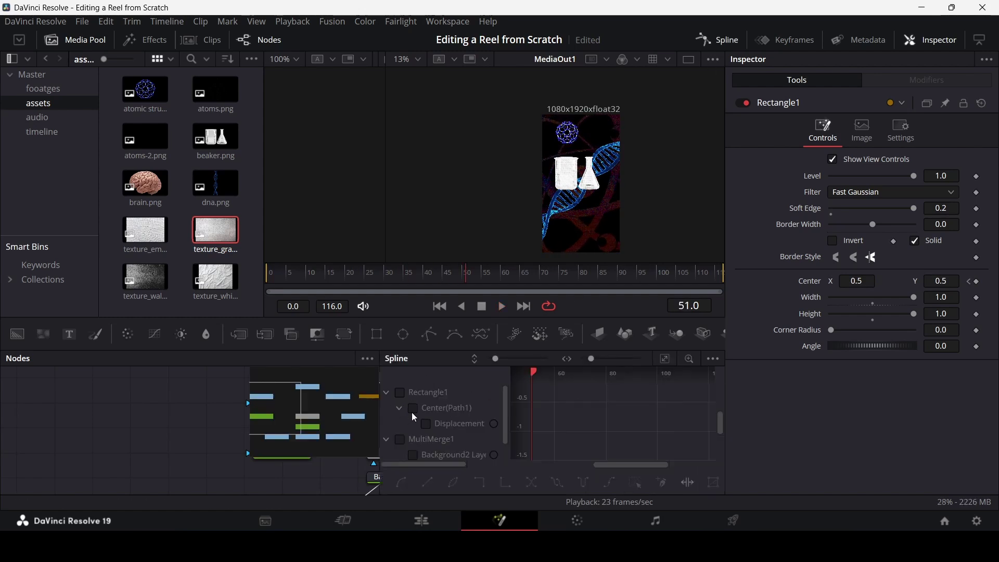
pyautogui.click(426, 423)
pyautogui.click(664, 358)
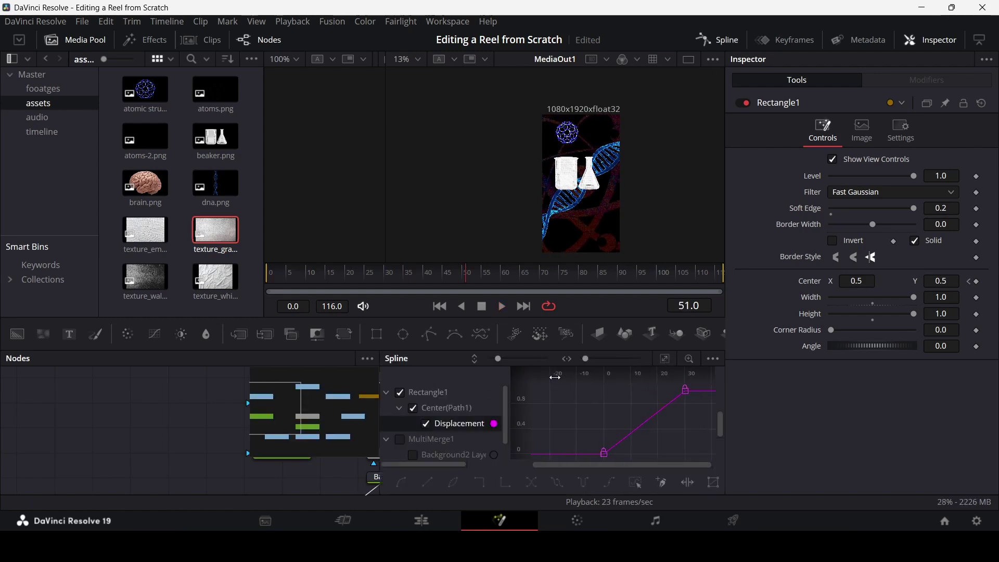
pyautogui.scroll(-3, 551, 393)
pyautogui.moveTo(537, 457); pyautogui.dragTo(698, 385)
pyautogui.press('f')
pyautogui.moveTo(466, 275); pyautogui.dragTo(244, 276)
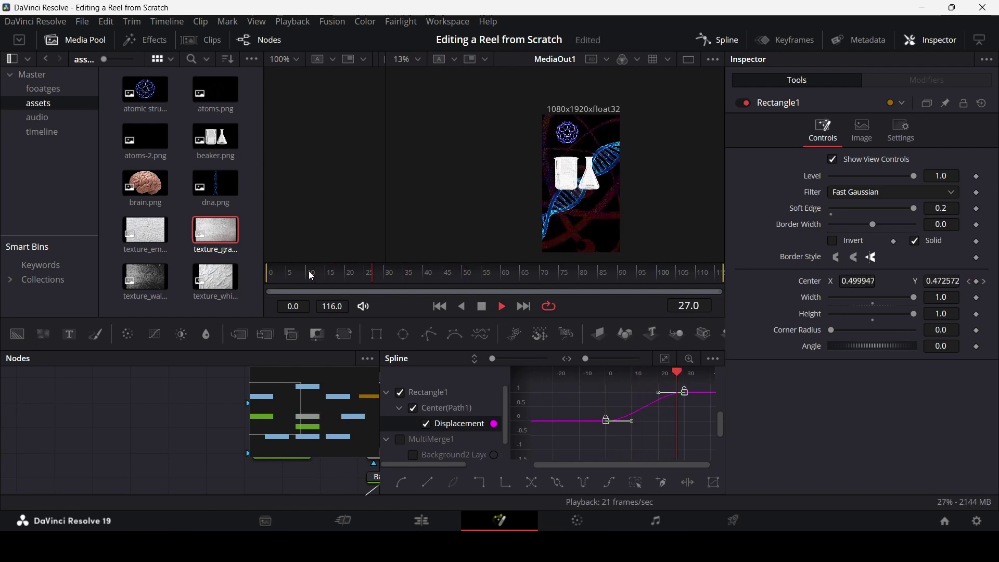
pyautogui.press('space')
# Step: Stretch the ease handle of the mask curve's first keyframe horizontally to about frame 25, and replay the DNA reveal
pyautogui.moveTo(632, 421); pyautogui.dragTo(669, 421)
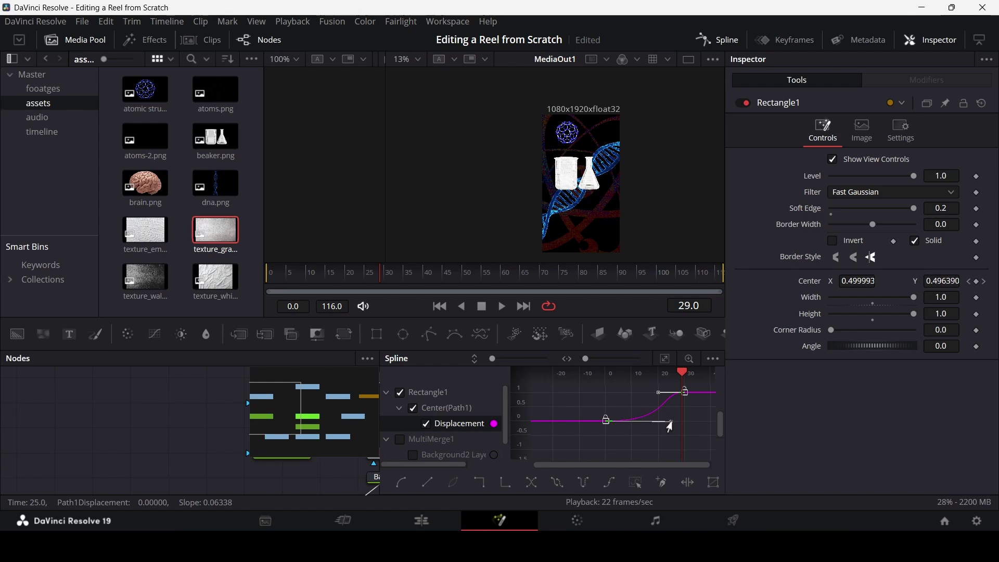
pyautogui.click(267, 277)
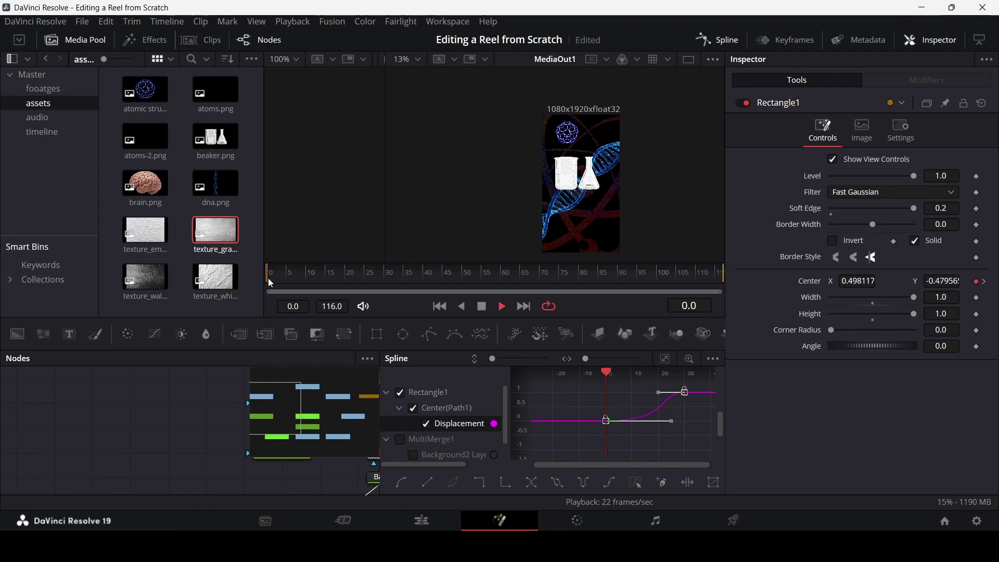
pyautogui.press('space')
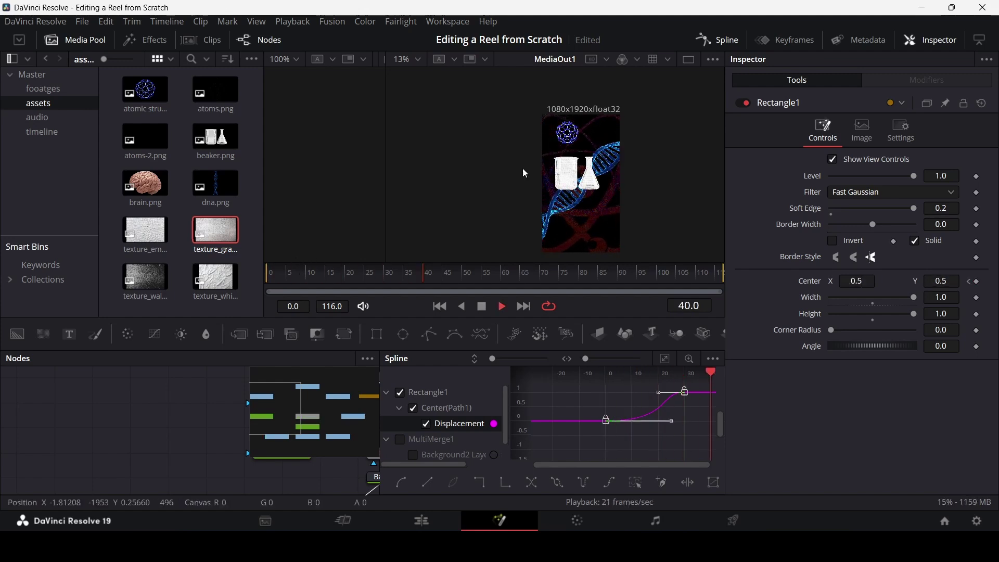
pyautogui.press('space')
pyautogui.click(717, 39)
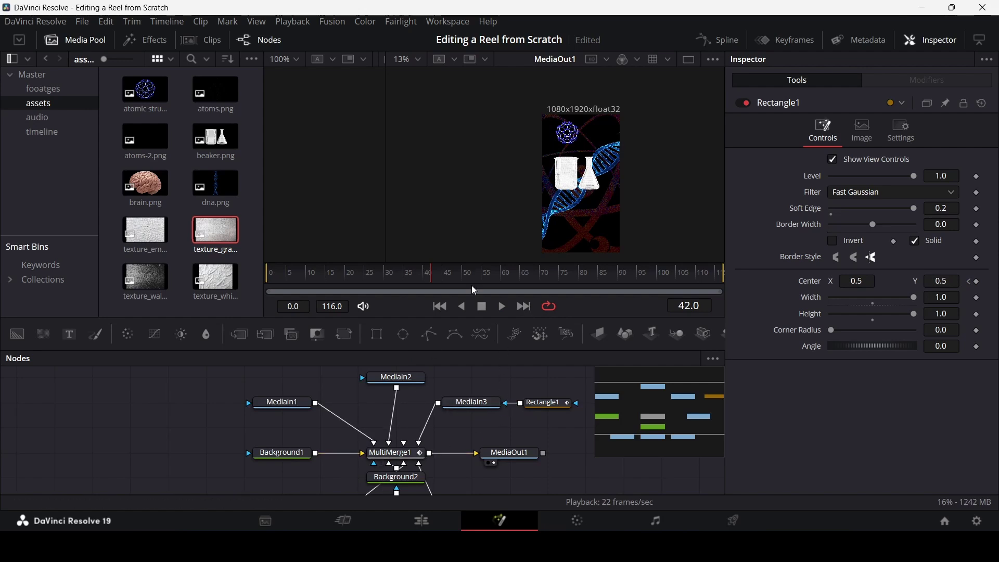
# Step: Select the MediaIn2 layer with the atomic structure in MultiMerge1 and lower its Blend to 0.37
pyautogui.click(392, 452)
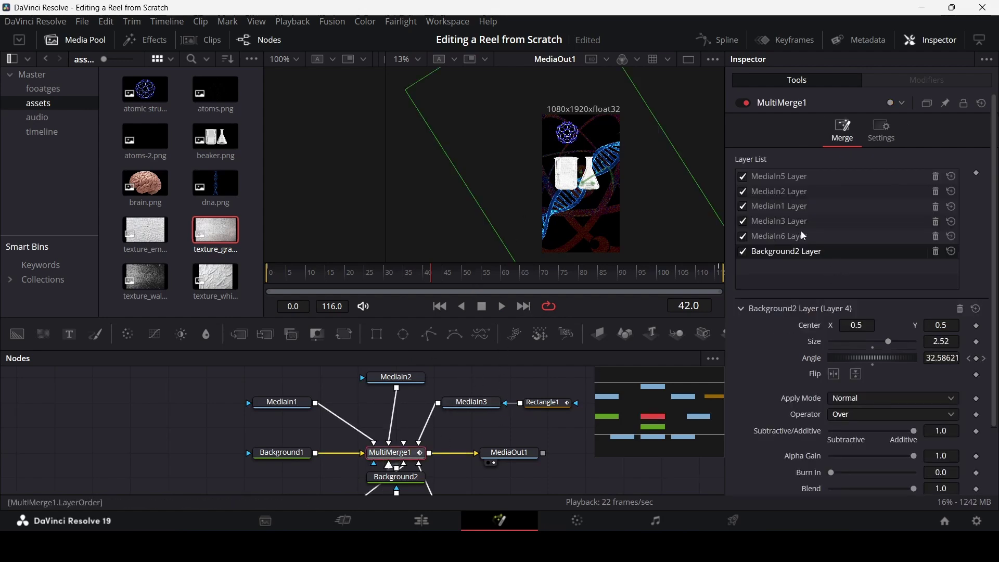
pyautogui.click(743, 192)
pyautogui.click(775, 192)
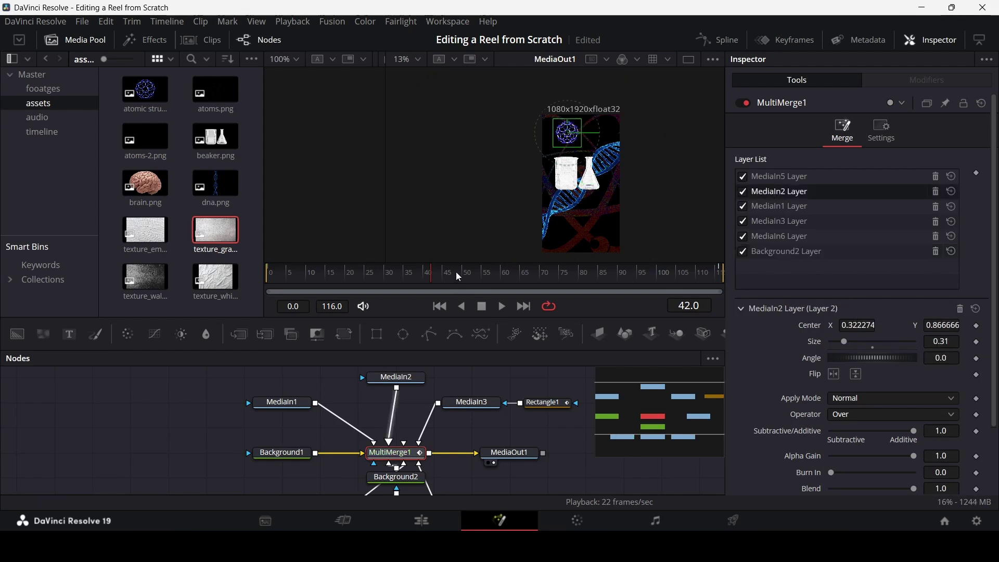
pyautogui.moveTo(459, 277); pyautogui.dragTo(432, 276)
pyautogui.scroll(-2, 817, 405)
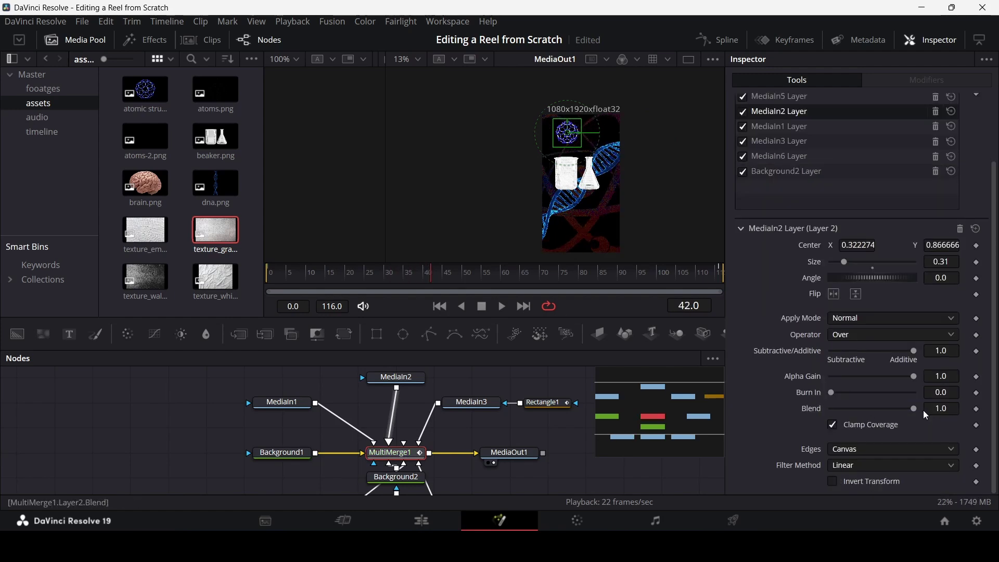
pyautogui.moveTo(888, 411); pyautogui.dragTo(873, 411)
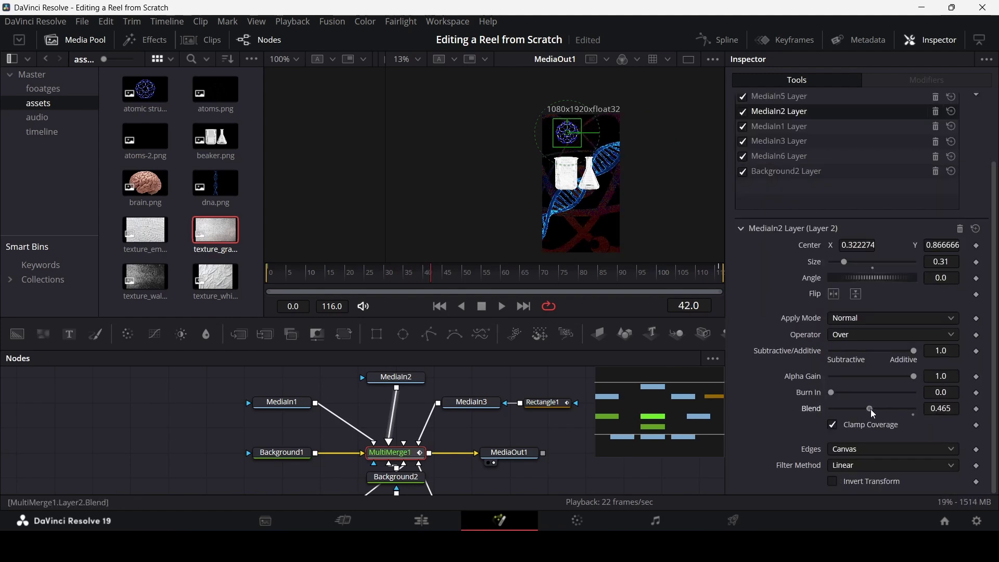
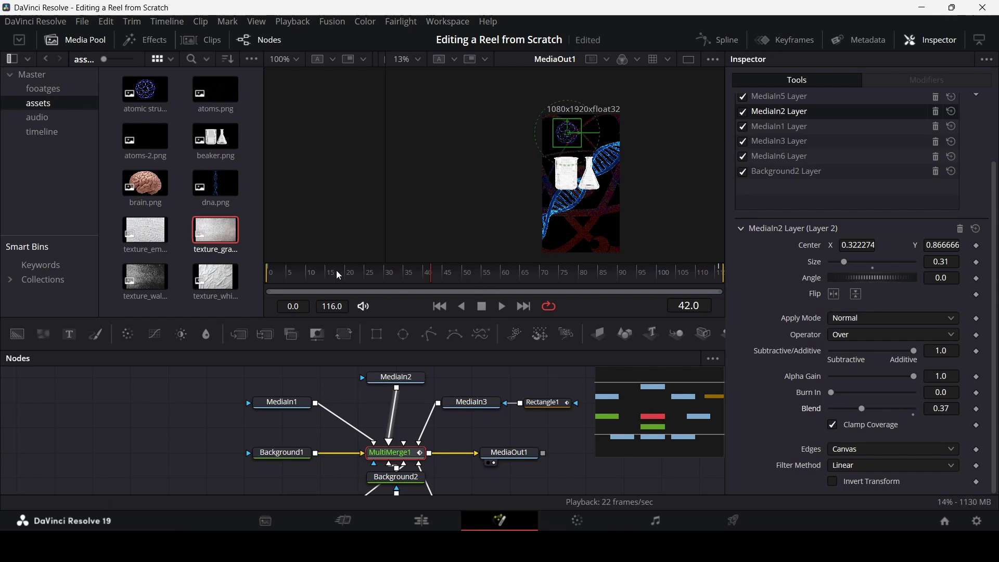
# Step: Keyframe the MediaIn2 layer's Angle at 0 on frame 0 and 180 on frame 116, and play back the rotation
pyautogui.moveTo(338, 275); pyautogui.dragTo(237, 276)
pyautogui.click(977, 278)
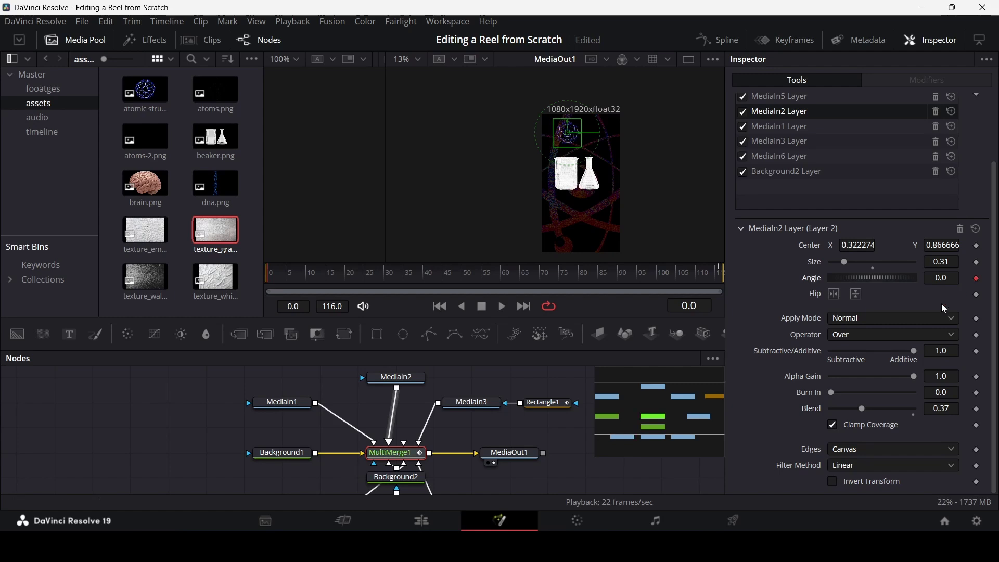
pyautogui.moveTo(703, 279); pyautogui.dragTo(722, 277)
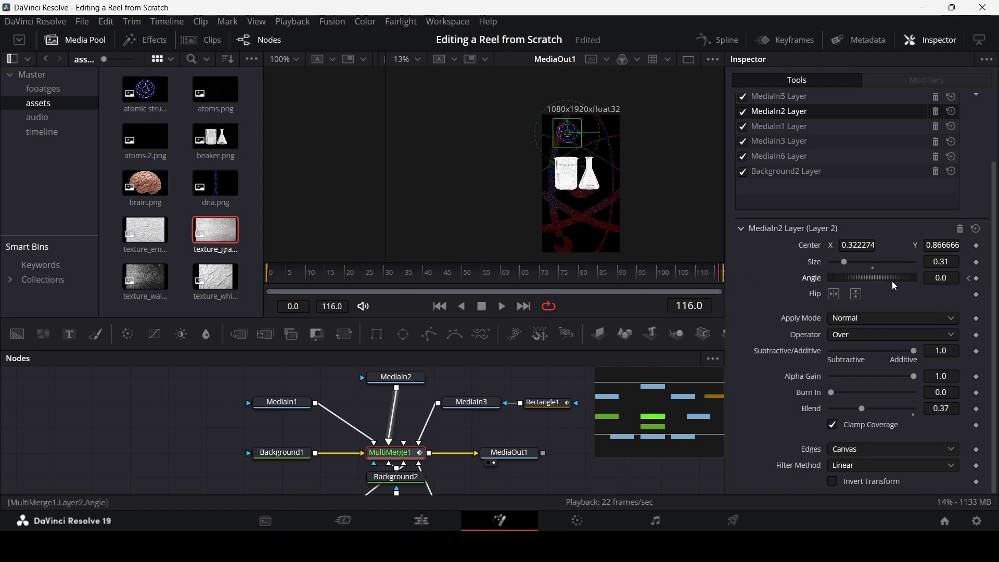
pyautogui.click(949, 279)
pyautogui.write('18')
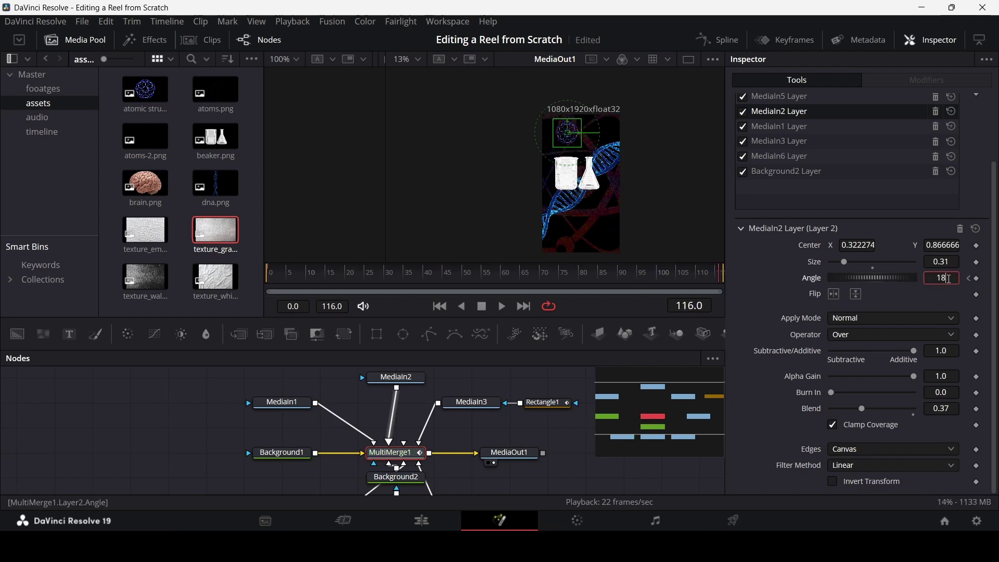
pyautogui.write('0')
pyautogui.press('Tab')
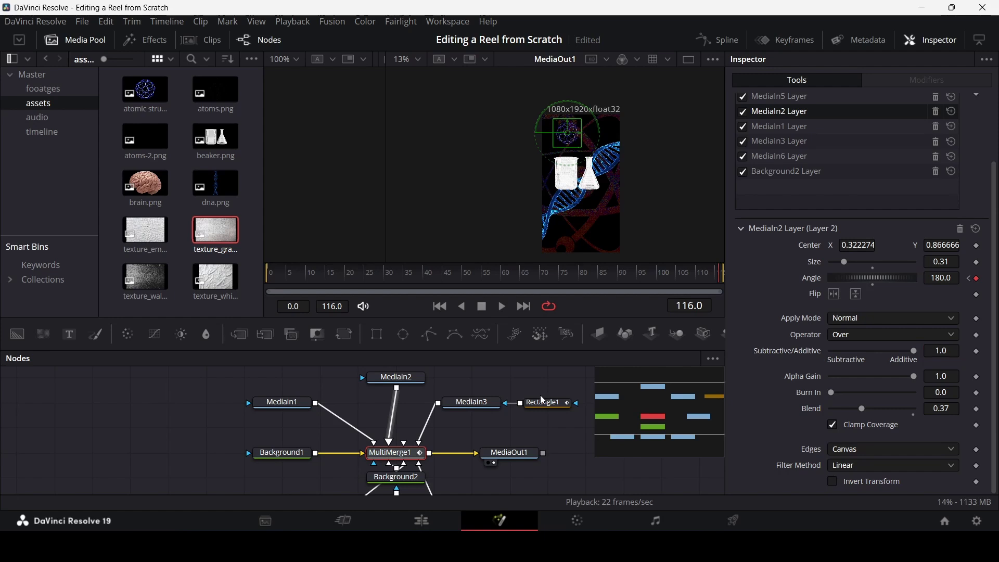
pyautogui.press('space')
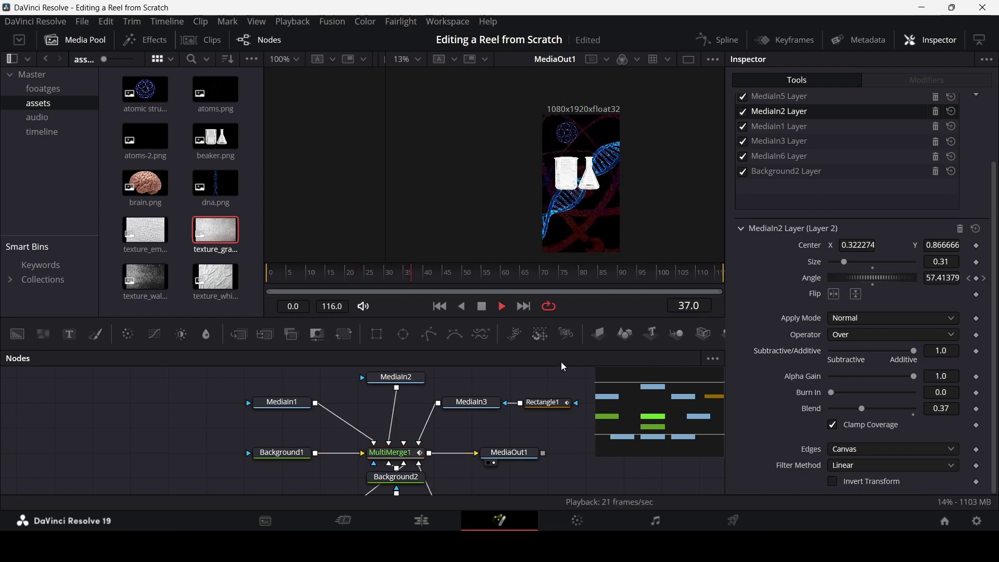
pyautogui.press('space')
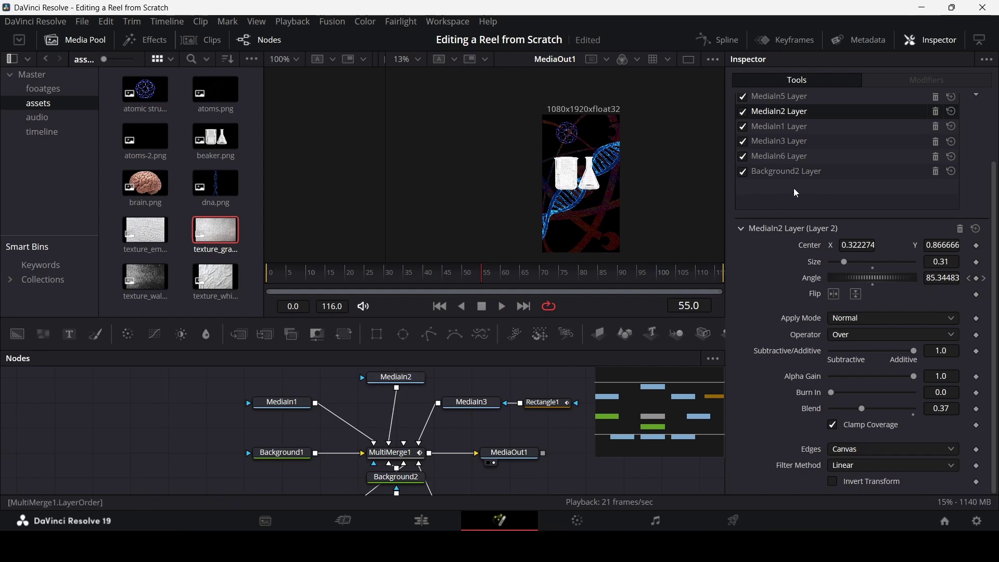
# Step: Select the beaker's MediaIn1 layer in MultiMerge1 and move it in the frame to a Center of about 0.49, 0.54
pyautogui.scroll(3, 747, 107)
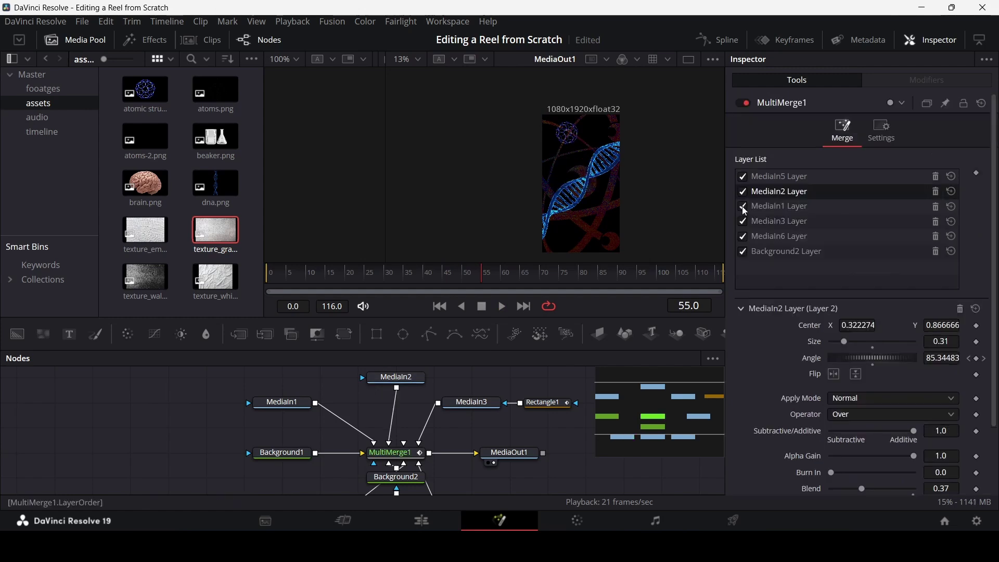
pyautogui.click(801, 208)
pyautogui.click(282, 402)
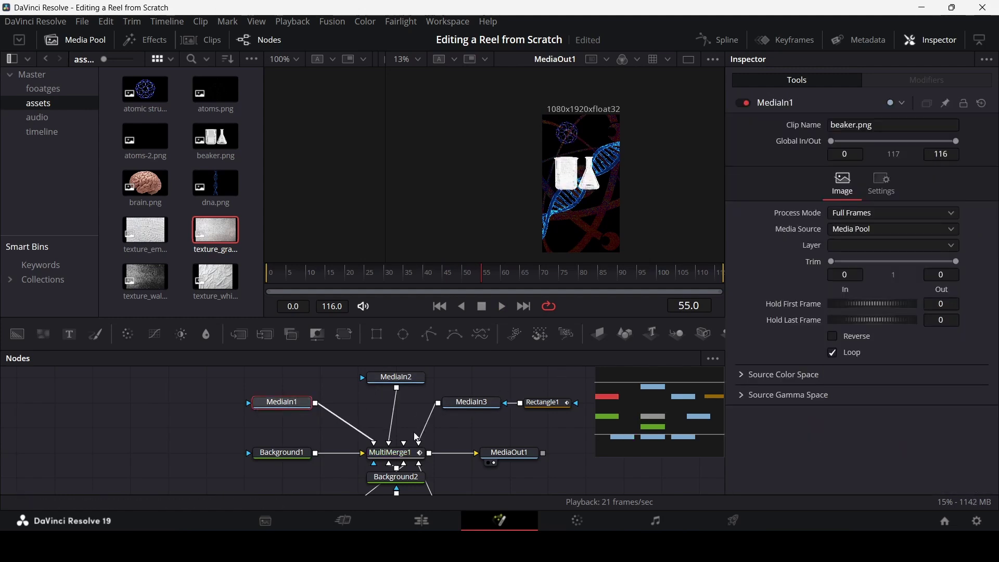
pyautogui.click(391, 453)
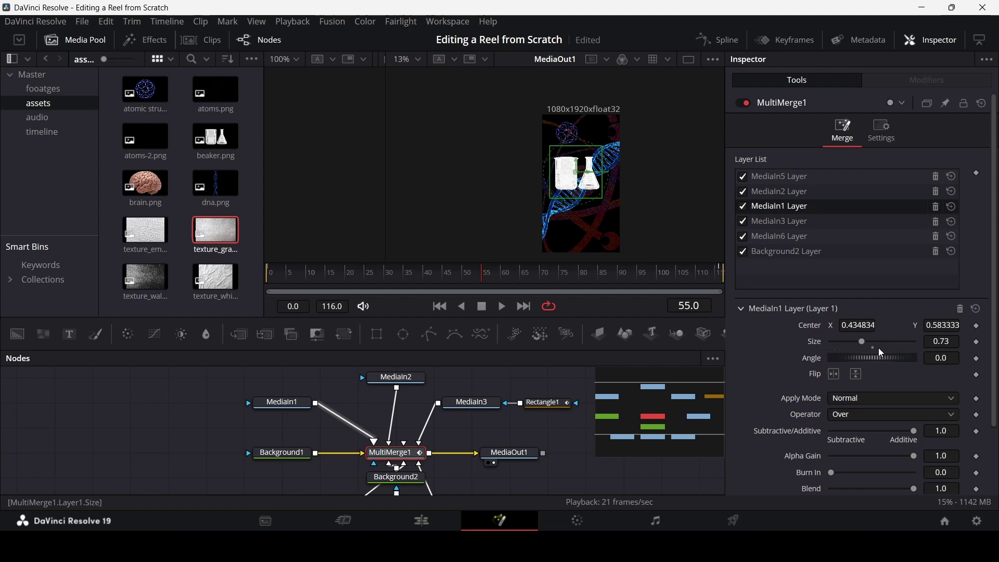
pyautogui.moveTo(579, 176); pyautogui.dragTo(583, 182)
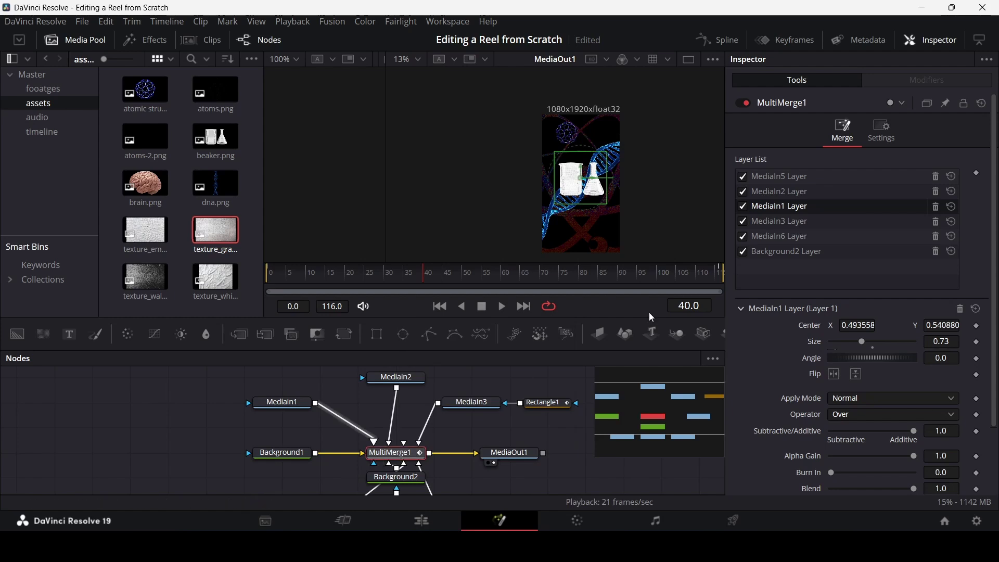
# Step: Keyframe the beaker layer's Center on frame 40 and, at frame 20, move it straight down out of frame to Y about -0.21
pyautogui.click(977, 325)
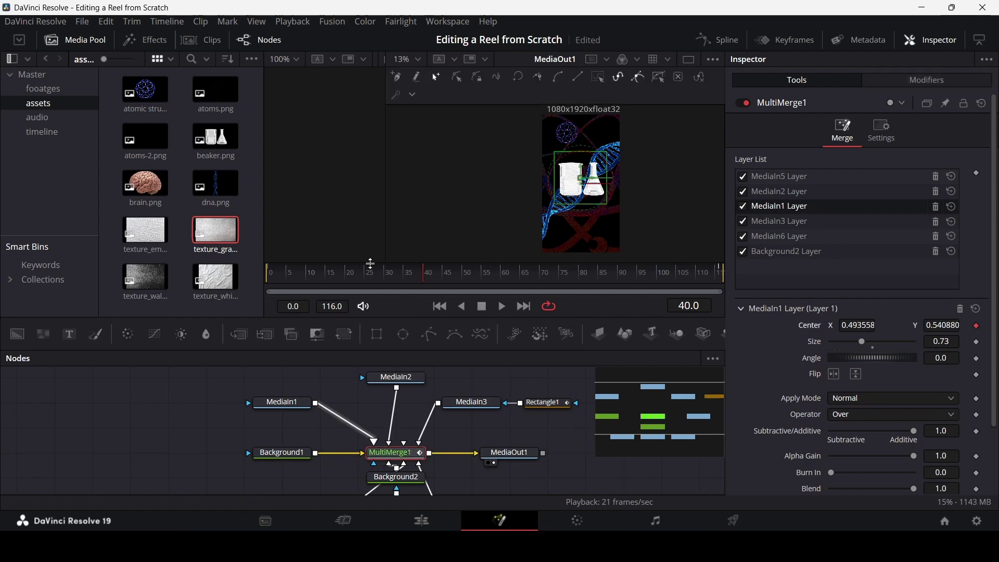
pyautogui.moveTo(345, 283)
pyautogui.mouseDown()
pyautogui.moveTo(311, 283)
pyautogui.moveTo(346, 284)
pyautogui.mouseUp()
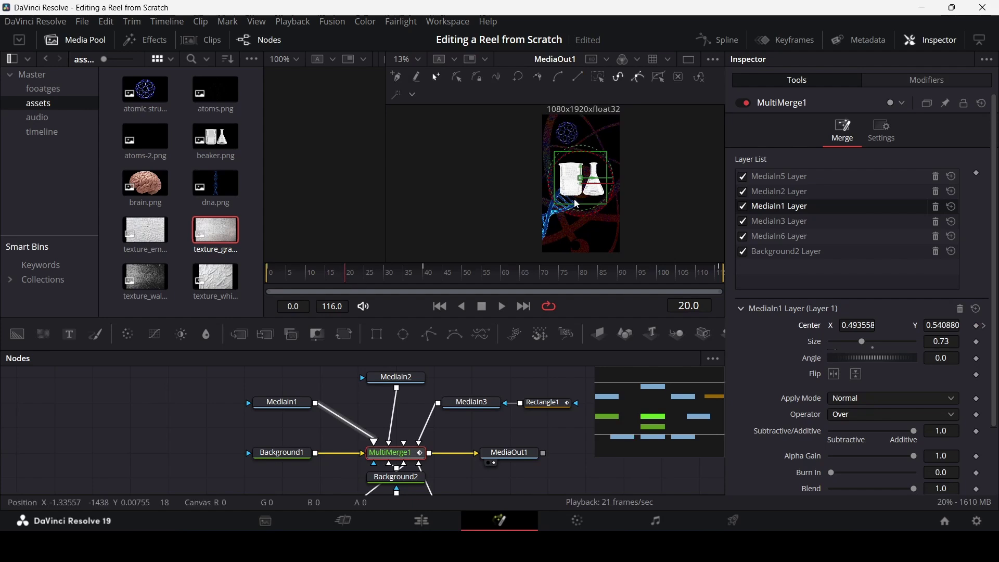
pyautogui.moveTo(580, 178); pyautogui.dragTo(579, 277)
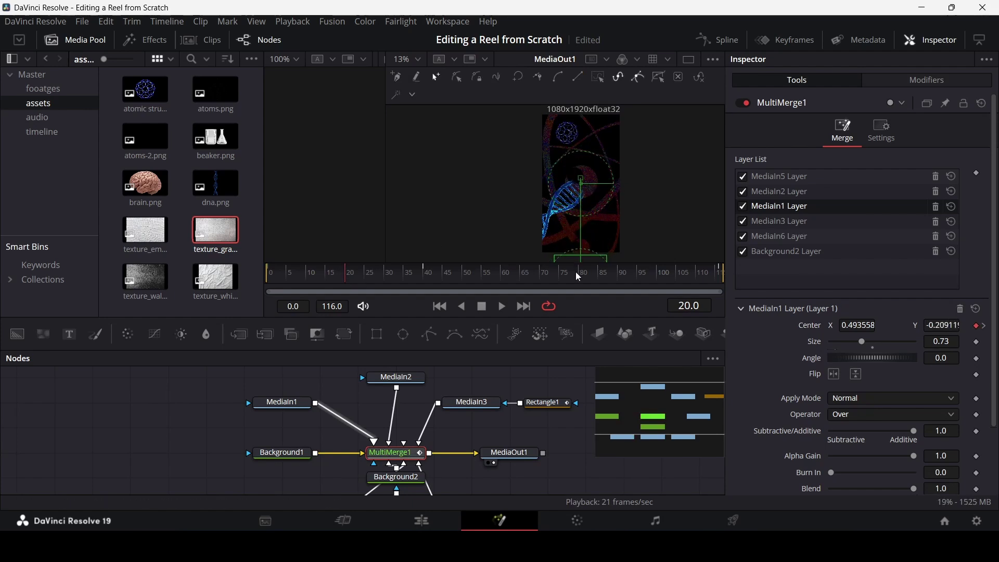
# Step: Isolate the MediaIn1 layer's displacement curve in the Spline editor and ease both keyframes into a steep S-curve with long horizontal handles
pyautogui.click(719, 40)
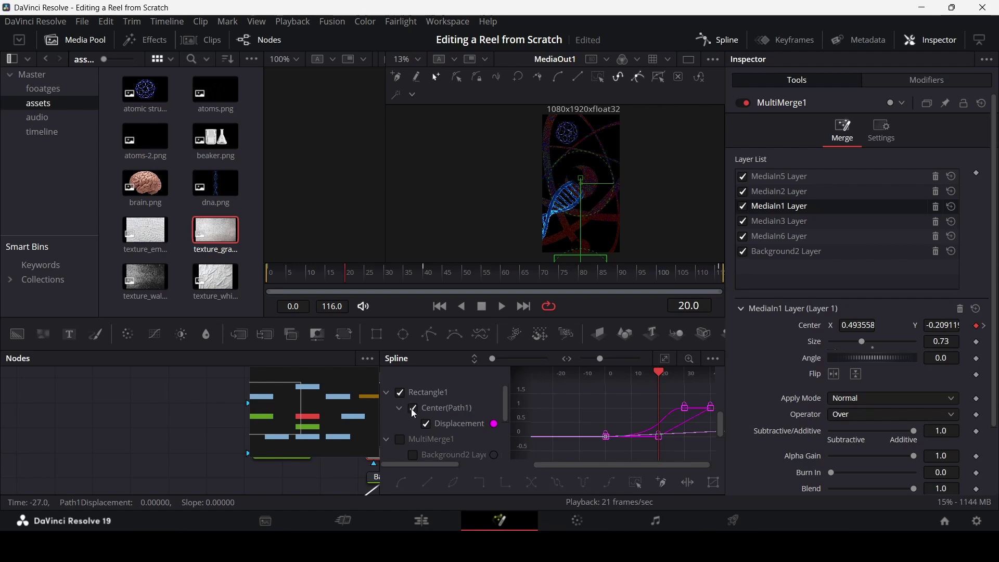
pyautogui.click(399, 394)
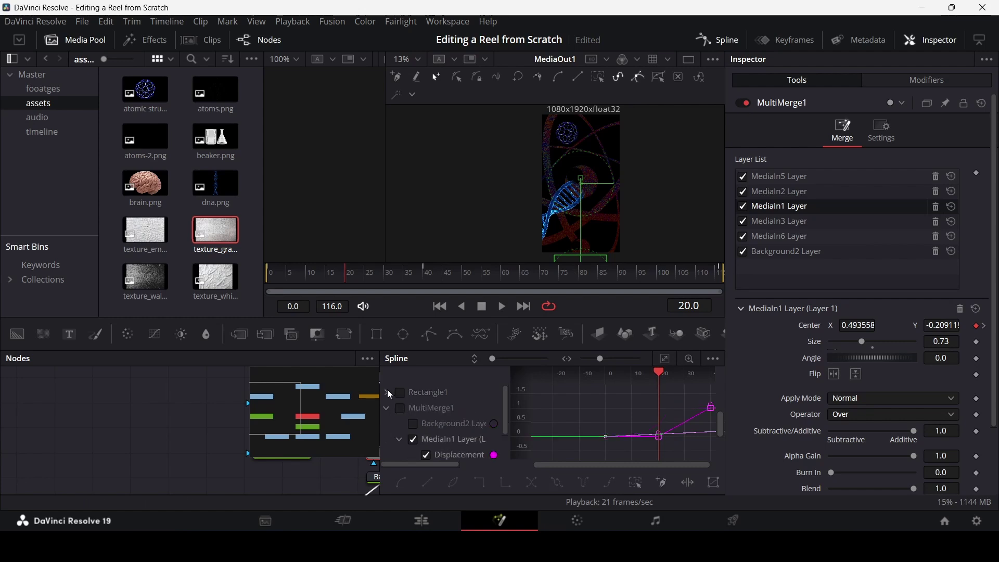
pyautogui.scroll(-2, 438, 423)
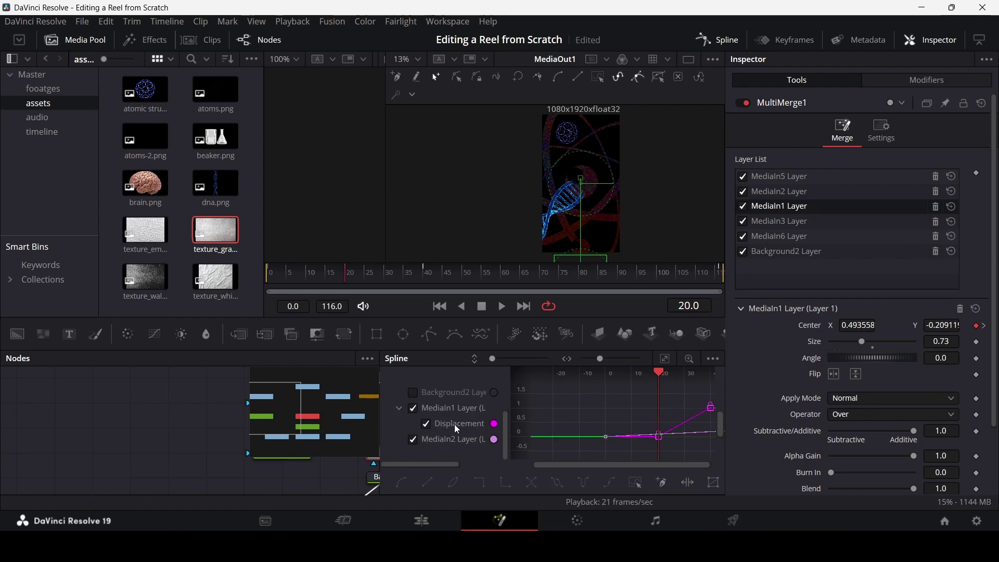
pyautogui.click(412, 441)
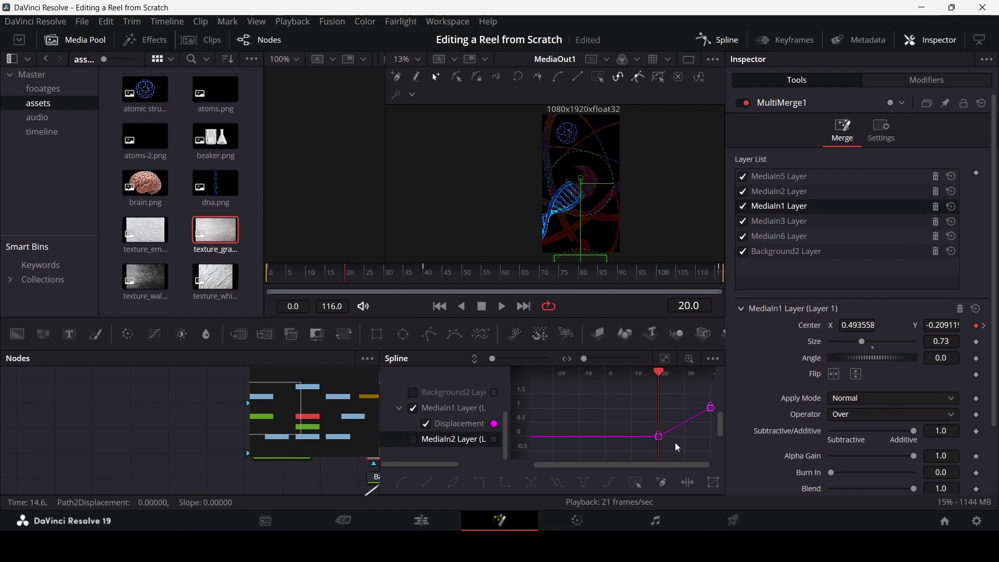
pyautogui.moveTo(697, 416); pyautogui.dragTo(695, 416)
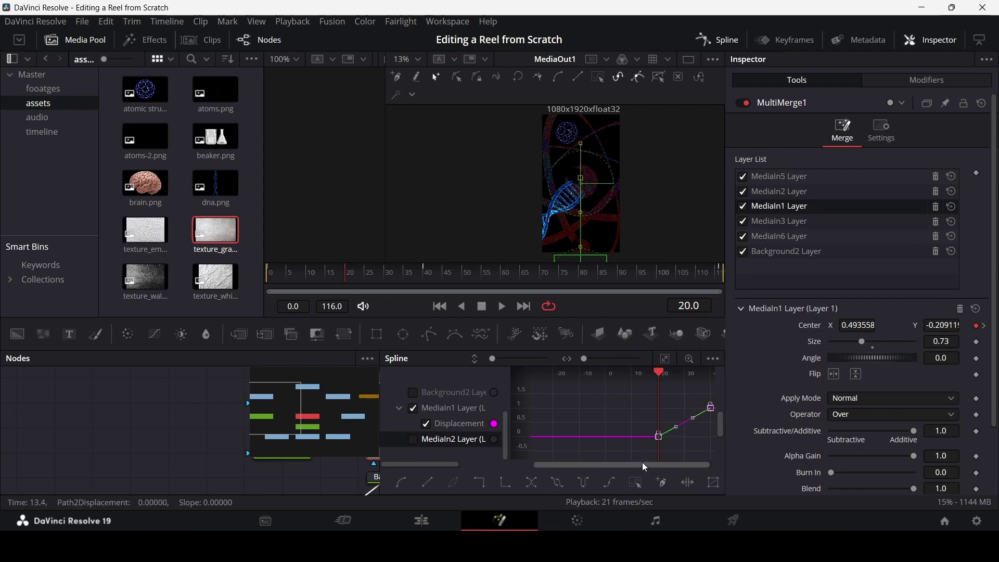
pyautogui.moveTo(679, 464); pyautogui.dragTo(660, 410)
pyautogui.press('s')
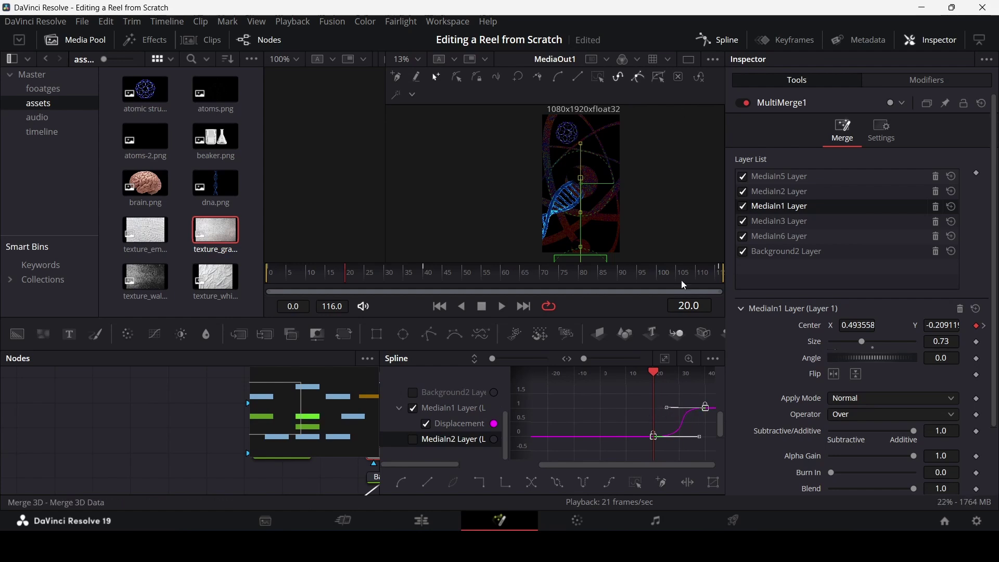
pyautogui.click(718, 39)
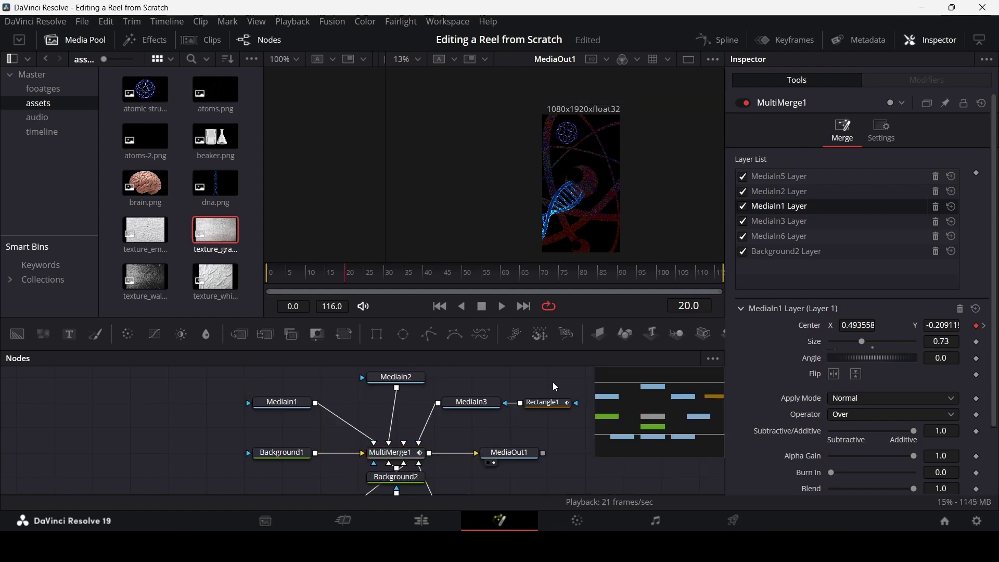
# Step: Play back the composition to check the beaker's rise, and scrub back to frame 24
pyautogui.press('space')
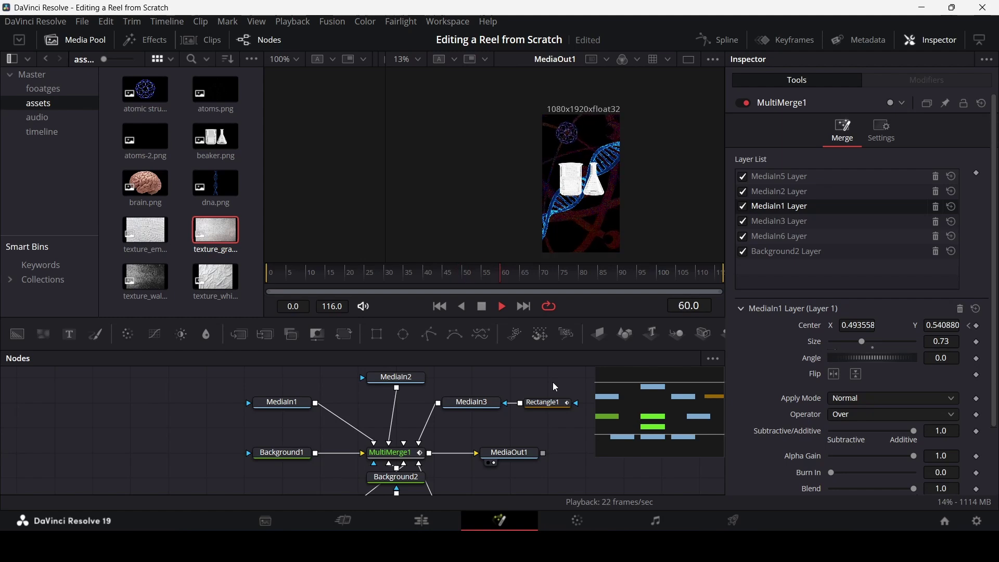
pyautogui.press('space')
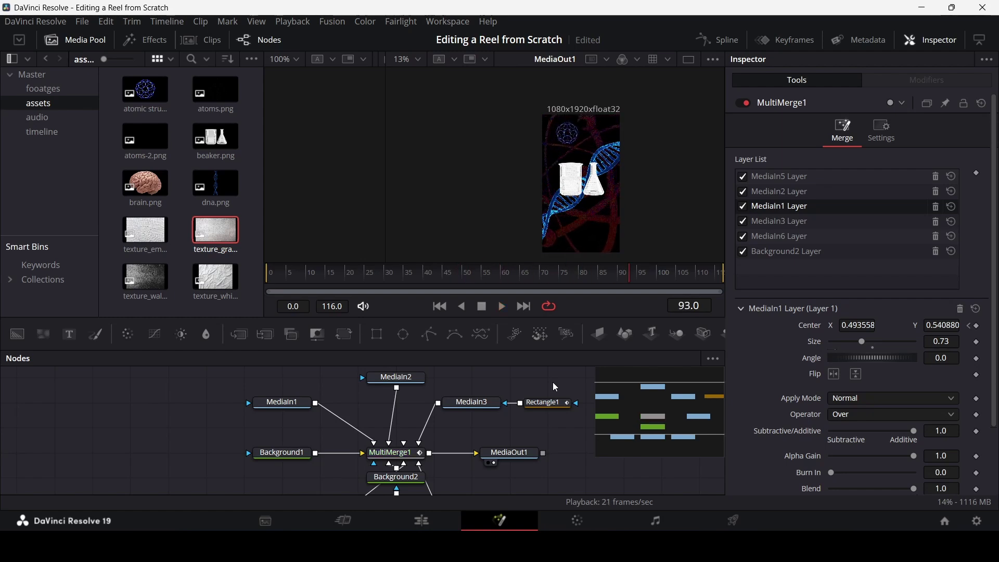
pyautogui.moveTo(387, 282); pyautogui.dragTo(364, 276)
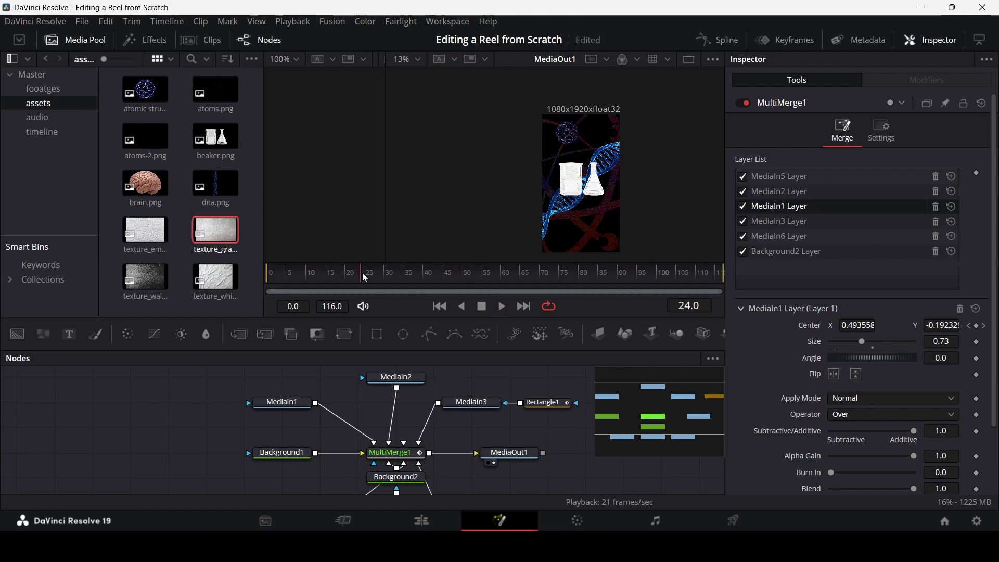
# Step: Insert a Transform node between MultiMerge1 and MediaOut1 in the Fusion composition
pyautogui.press('space')
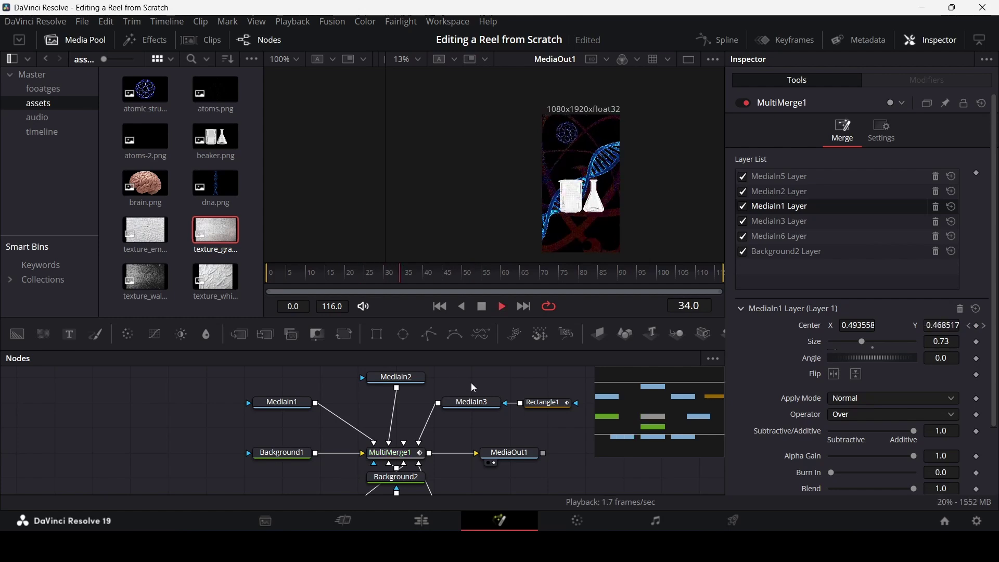
pyautogui.click(344, 334)
pyautogui.hscroll(4, 423, 439)
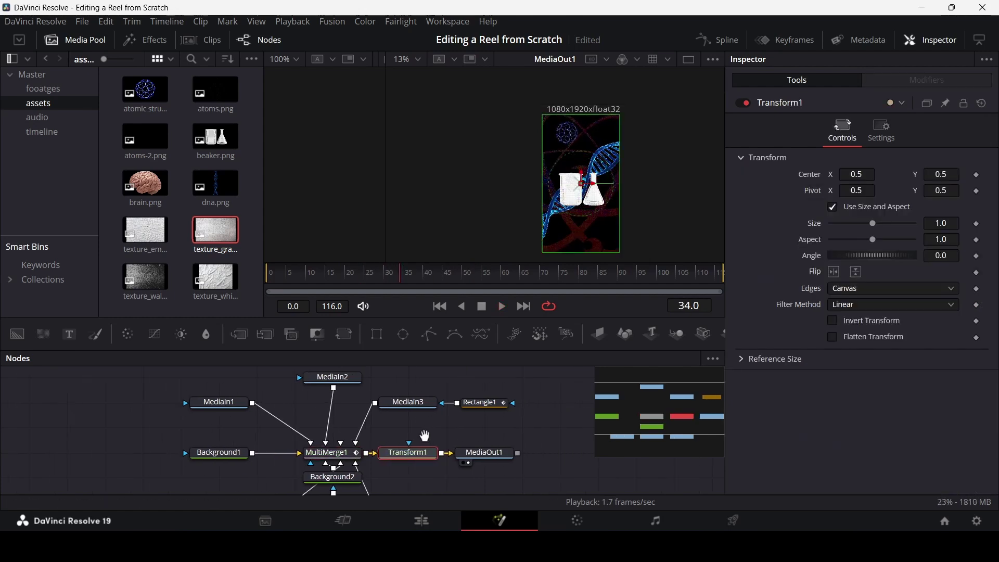
# Step: Review the beaker's entrance to find where it starts rising, and keyframe Transform1's Size at 1.0 on frame 30
pyautogui.click(296, 273)
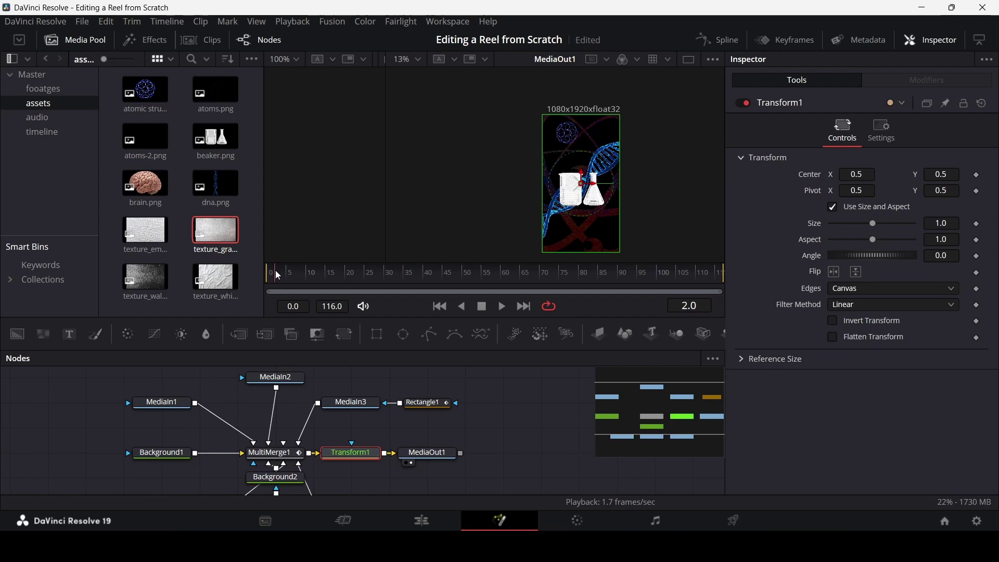
pyautogui.press('space')
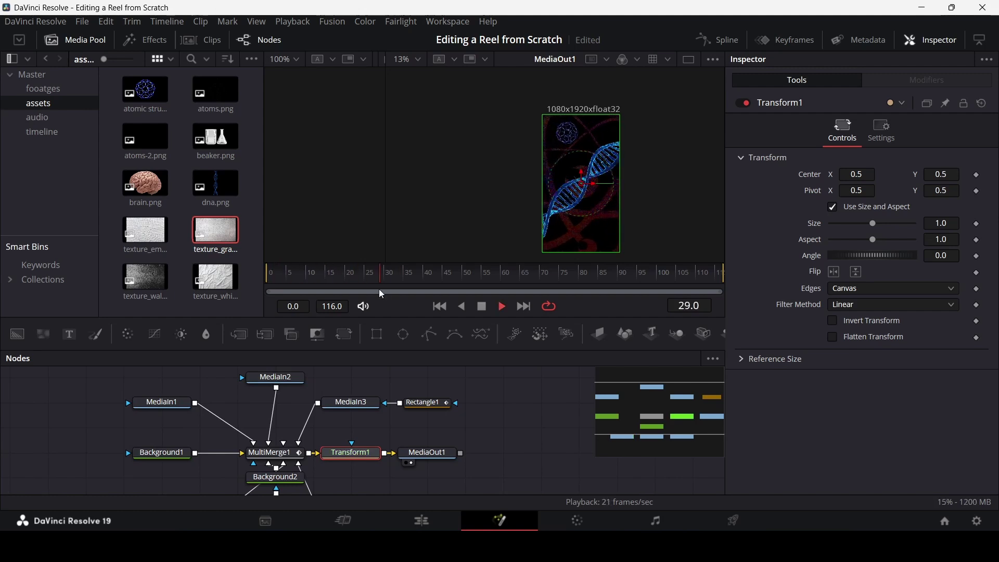
pyautogui.press('space')
pyautogui.click(327, 273)
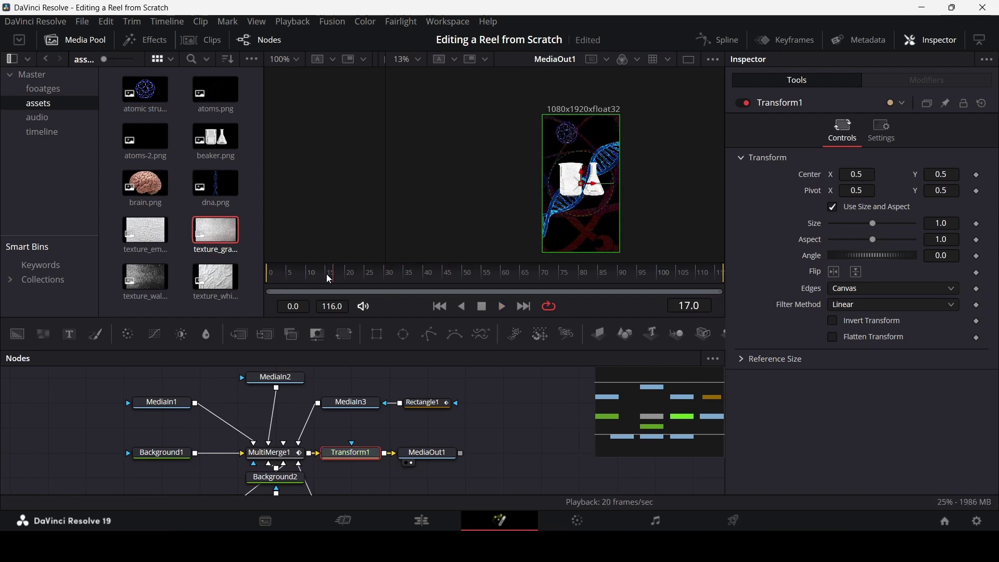
pyautogui.moveTo(363, 279); pyautogui.dragTo(386, 278)
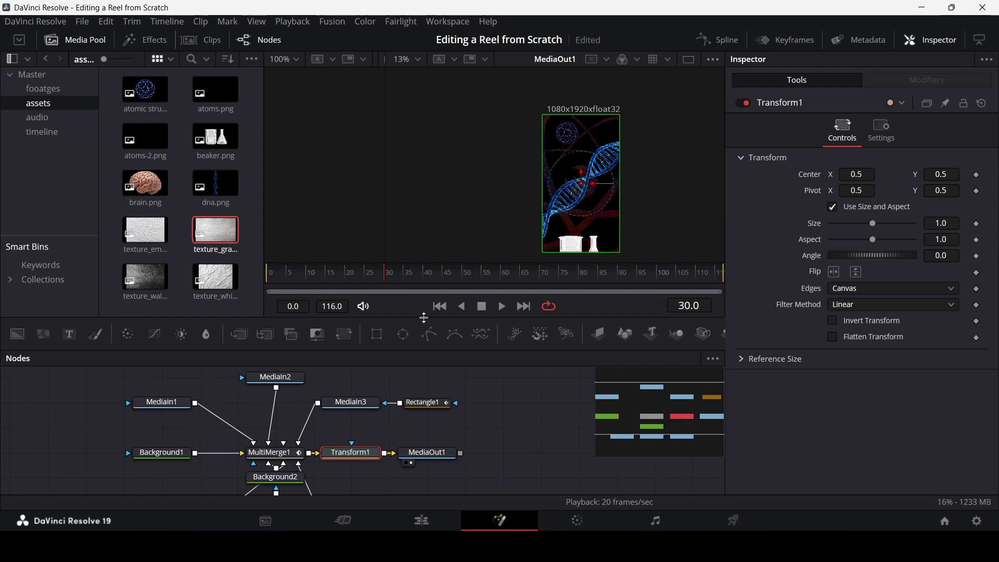
pyautogui.moveTo(413, 278); pyautogui.dragTo(417, 279)
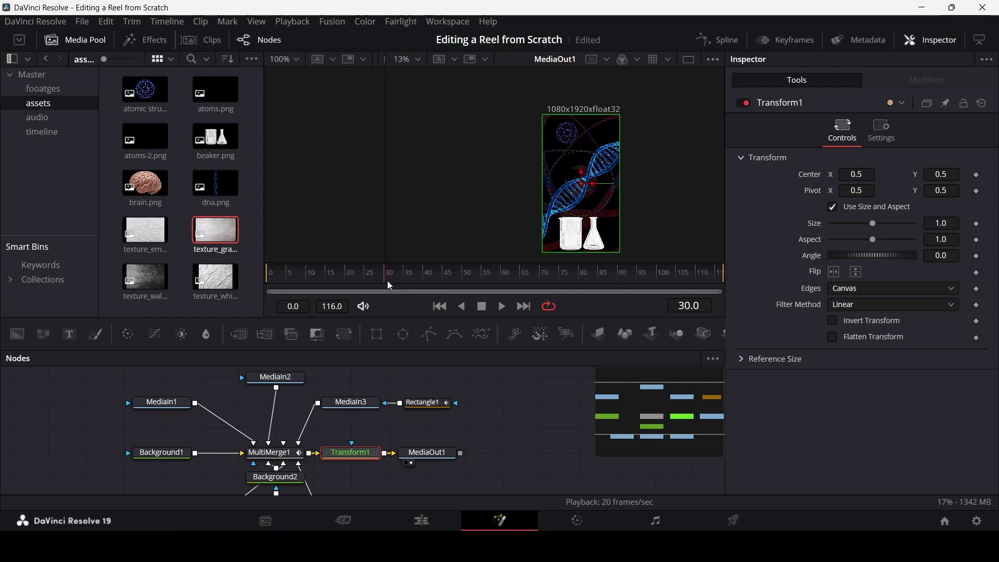
pyautogui.click(976, 224)
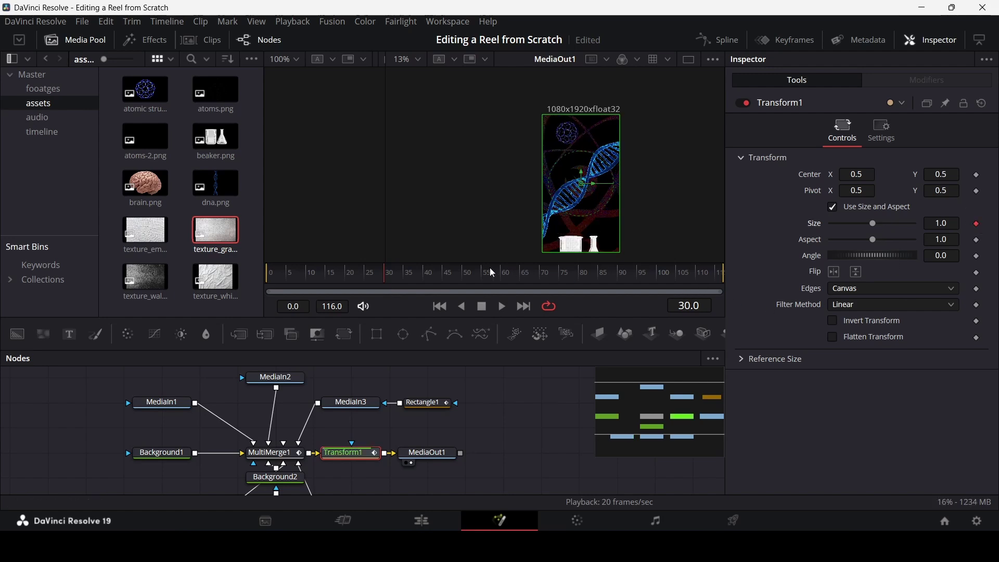
# Step: At frame 40, set Transform1's Size to 1.2 to end the zoom-in, and deselect the node
pyautogui.moveTo(422, 277); pyautogui.dragTo(426, 277)
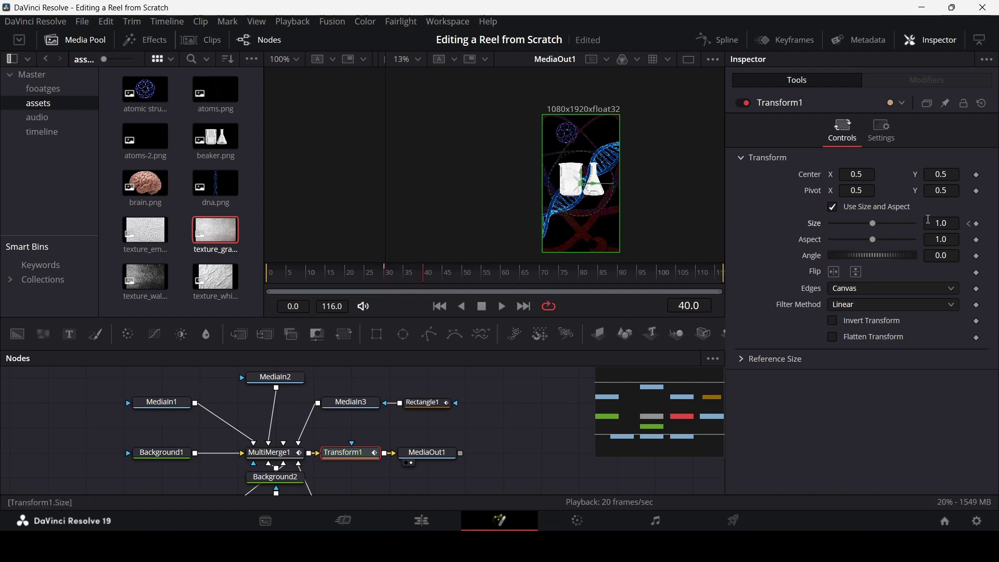
pyautogui.press('BackSpace')
pyautogui.write('2')
pyautogui.press('Tab')
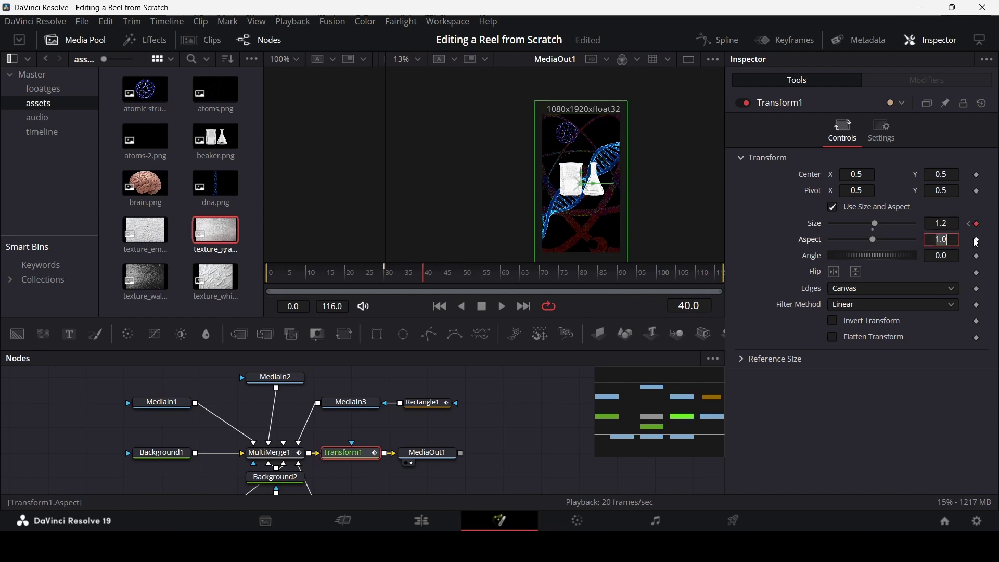
pyautogui.click(560, 401)
# Step: Play back the composition from frame 23 to check the zoom with the beaker's rise, and select MultiMerge1
pyautogui.click(359, 272)
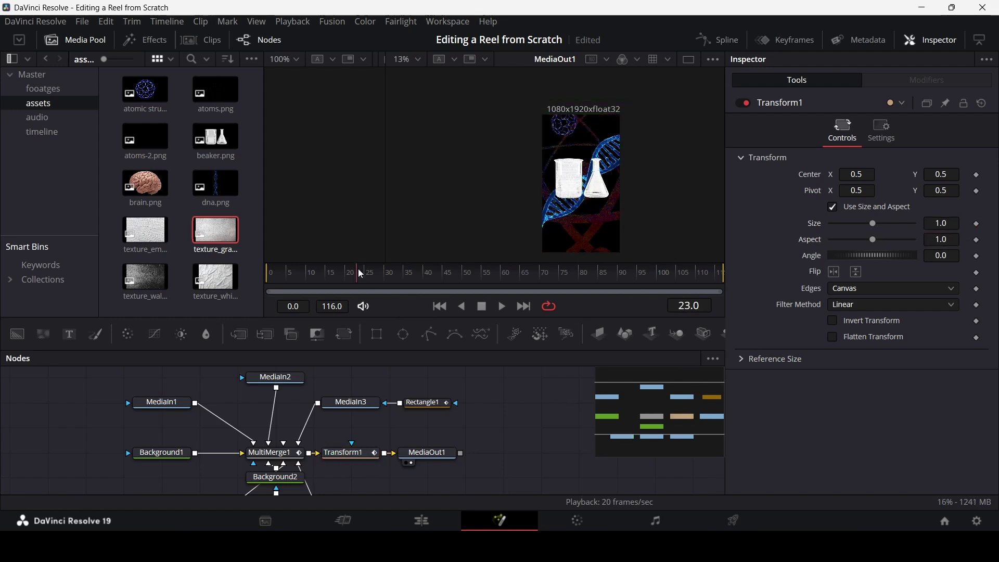
pyautogui.press('space')
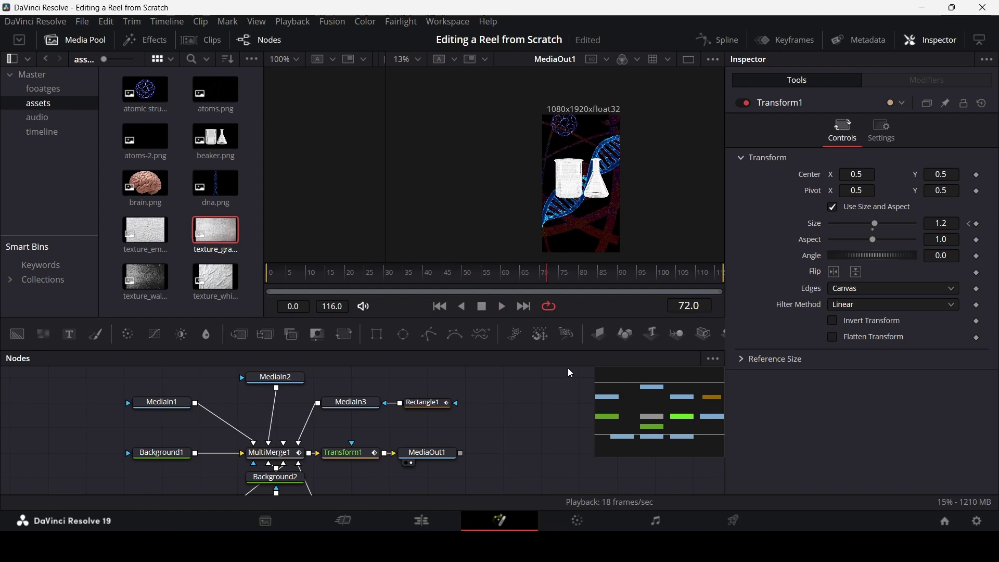
pyautogui.press('space')
pyautogui.click(274, 453)
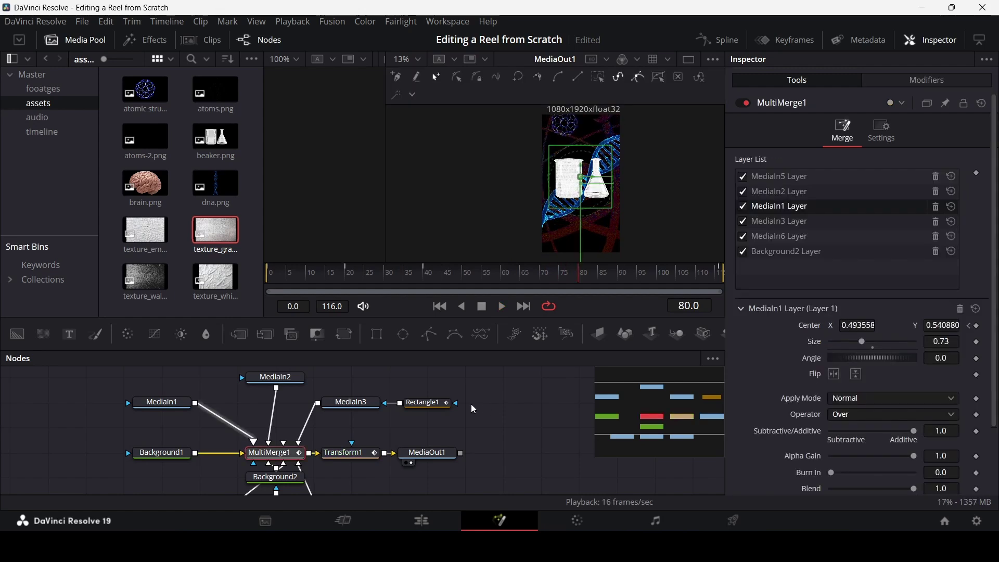
# Step: Add a Text node feeding MultiMerge1 and enter X as its text
pyautogui.moveTo(69, 334); pyautogui.dragTo(299, 443)
pyautogui.click(850, 280)
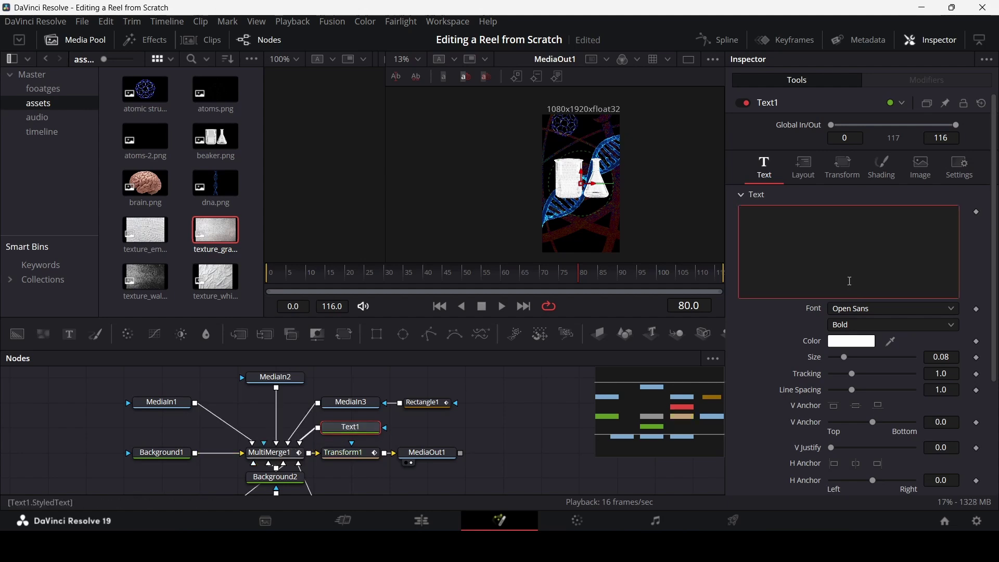
pyautogui.write('X')
pyautogui.click(773, 342)
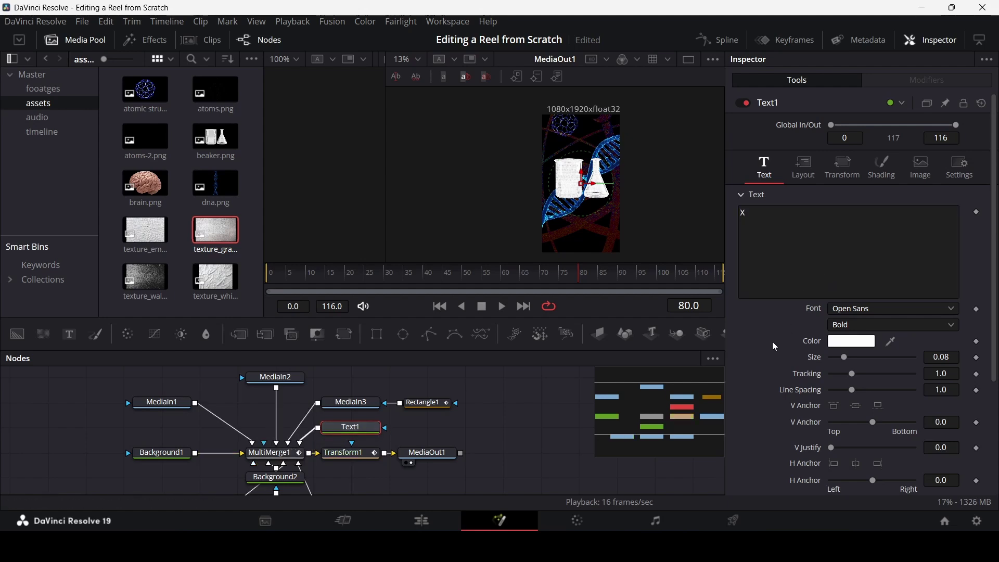
# Step: Color the X text dark gray #181818 and set its size to 0.5
pyautogui.click(836, 341)
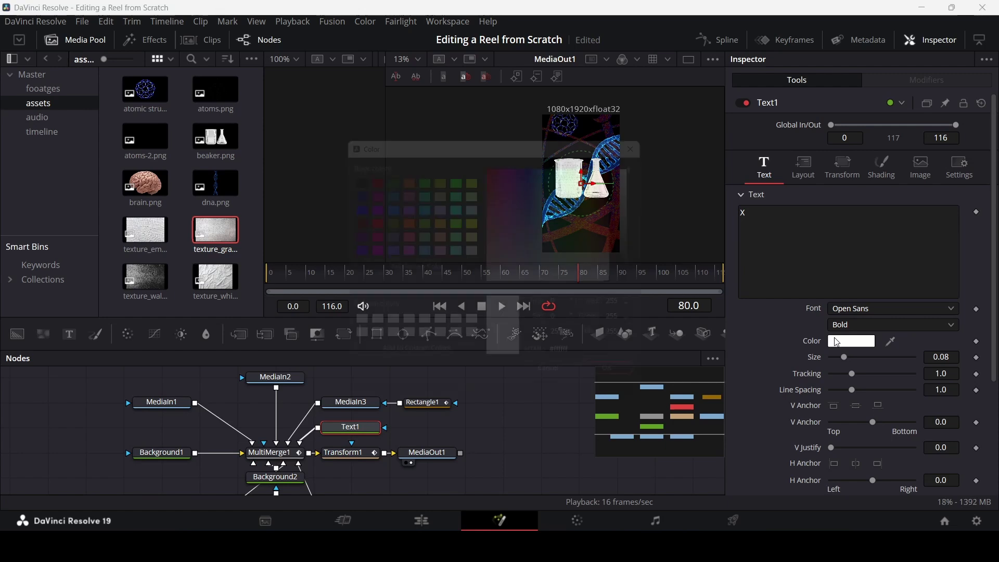
pyautogui.click(653, 273)
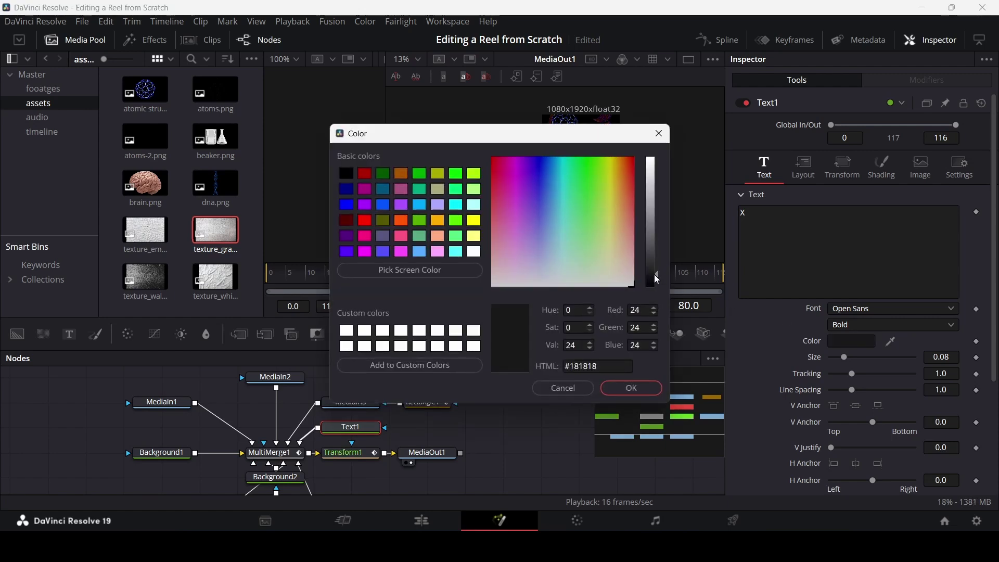
pyautogui.click(654, 384)
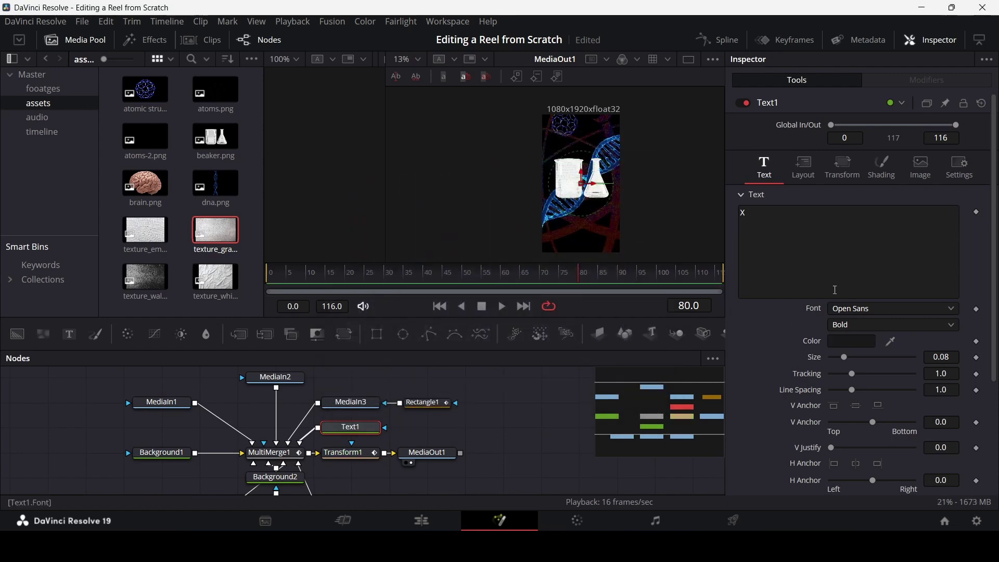
pyautogui.moveTo(844, 357); pyautogui.dragTo(917, 357)
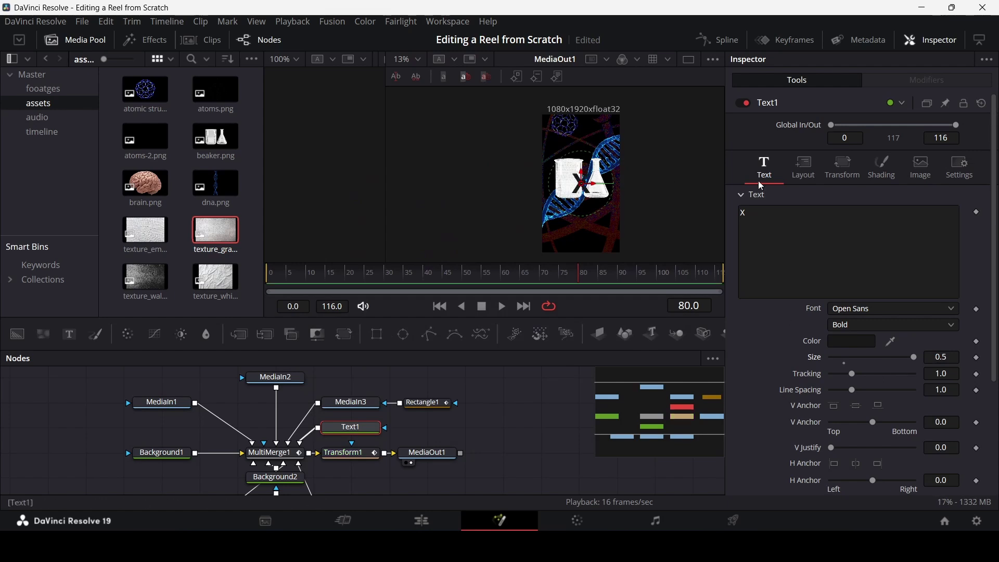
# Step: Move the X onto the beaker, with its layout center at about 0.369, 0.511
pyautogui.click(801, 176)
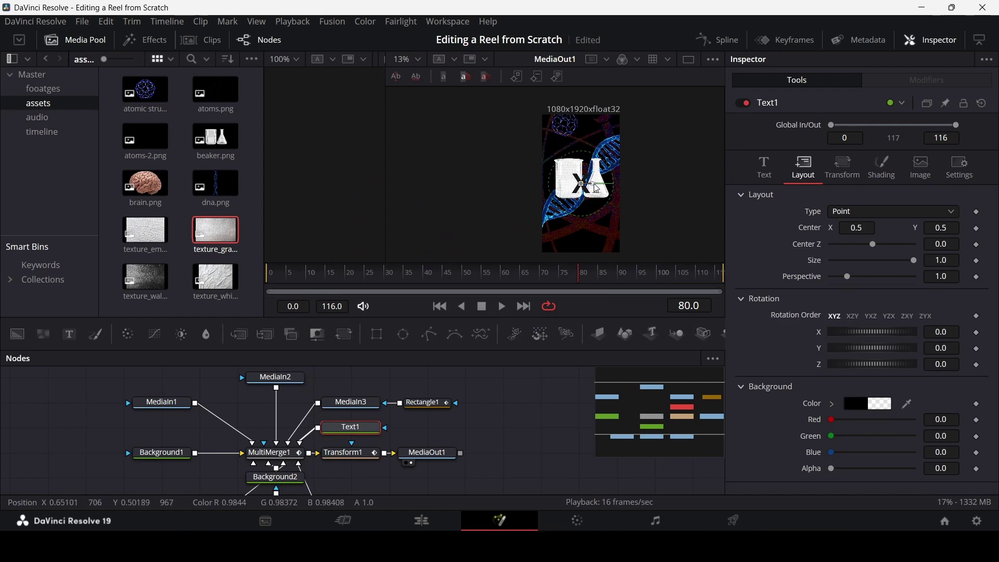
pyautogui.moveTo(594, 187)
pyautogui.mouseDown()
pyautogui.moveTo(572, 170)
pyautogui.moveTo(578, 195)
pyautogui.mouseUp()
pyautogui.hotkey('ctrl', 'z')
pyautogui.click(530, 420)
pyautogui.scroll(6, 574, 188)
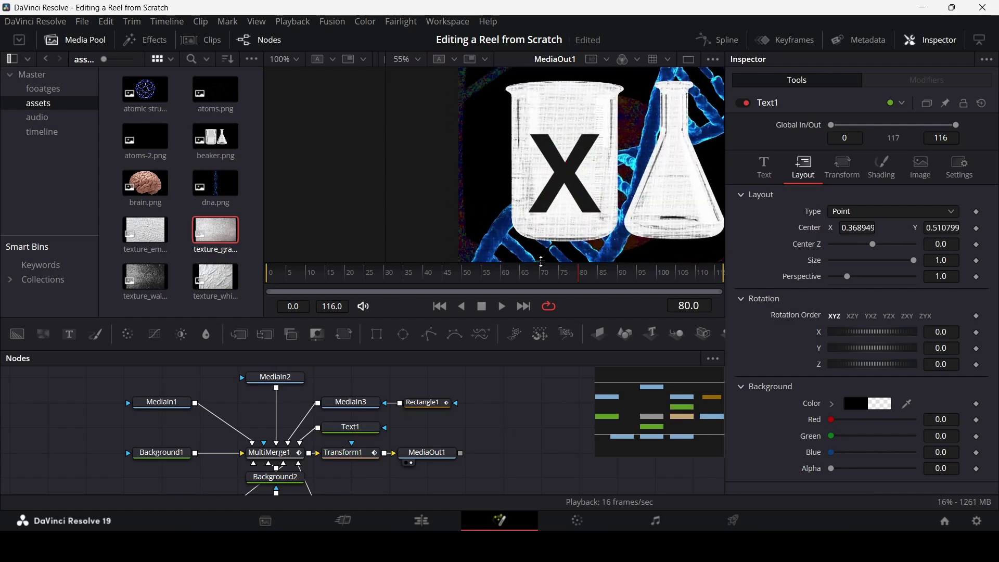
pyautogui.scroll(-2, 541, 262)
pyautogui.click(565, 175)
# Step: Keyframe the X's shading opacity at 0 on frame 90 and 1.0 on frame 100, and play back the fade
pyautogui.click(658, 277)
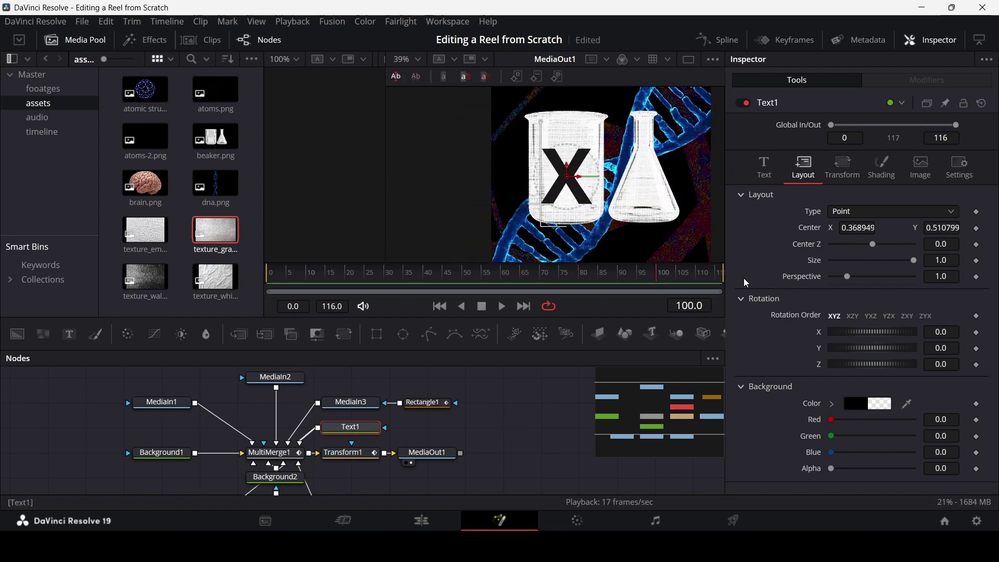
pyautogui.click(874, 172)
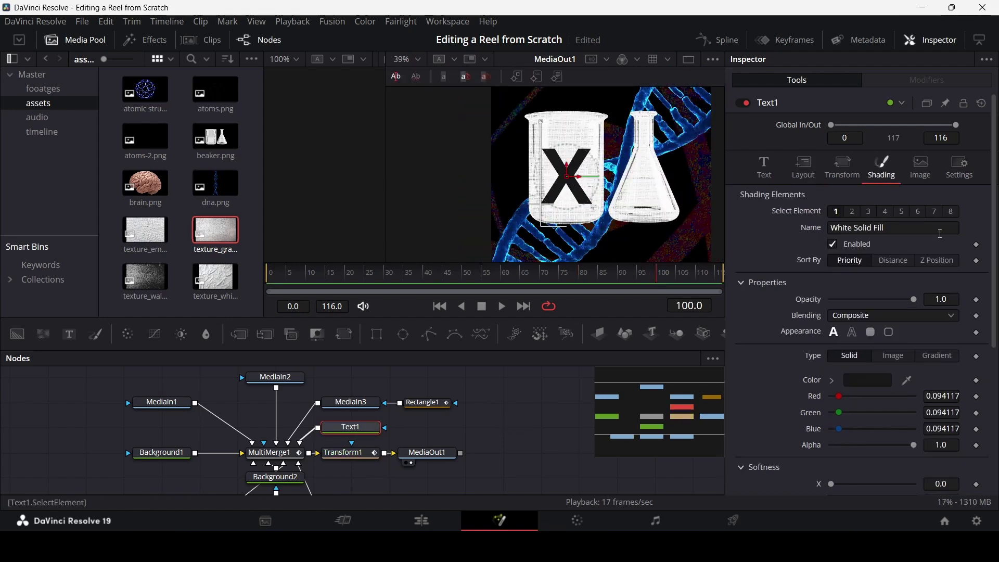
pyautogui.click(977, 300)
pyautogui.click(656, 277)
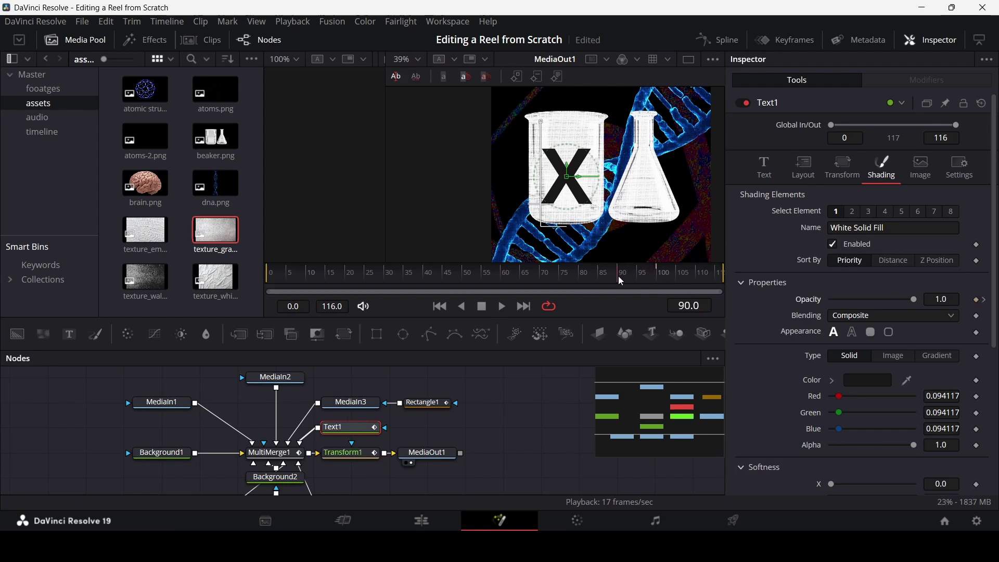
pyautogui.moveTo(613, 277)
pyautogui.mouseDown()
pyautogui.moveTo(584, 277)
pyautogui.moveTo(621, 280)
pyautogui.mouseUp()
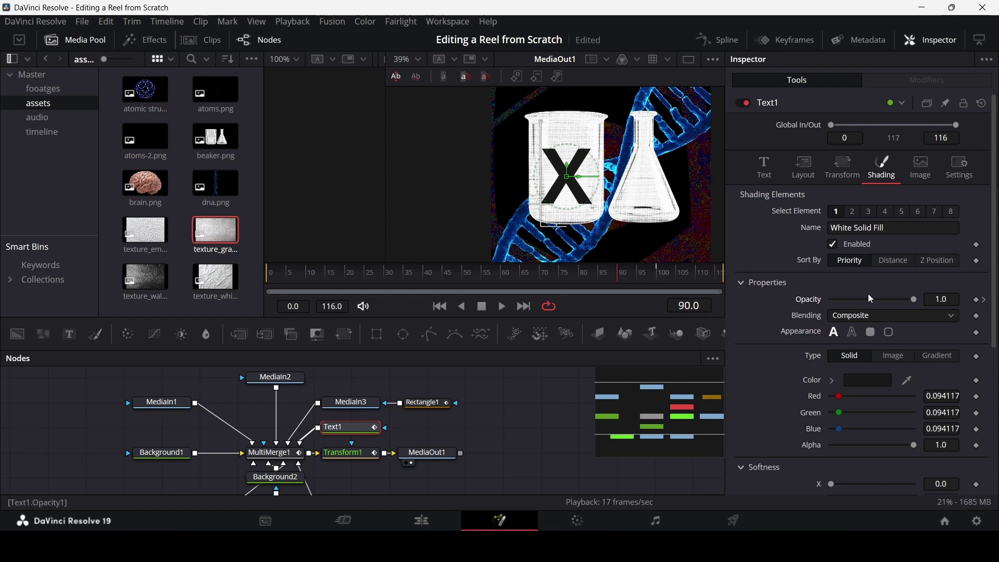
pyautogui.moveTo(913, 300); pyautogui.dragTo(788, 299)
pyautogui.press('space')
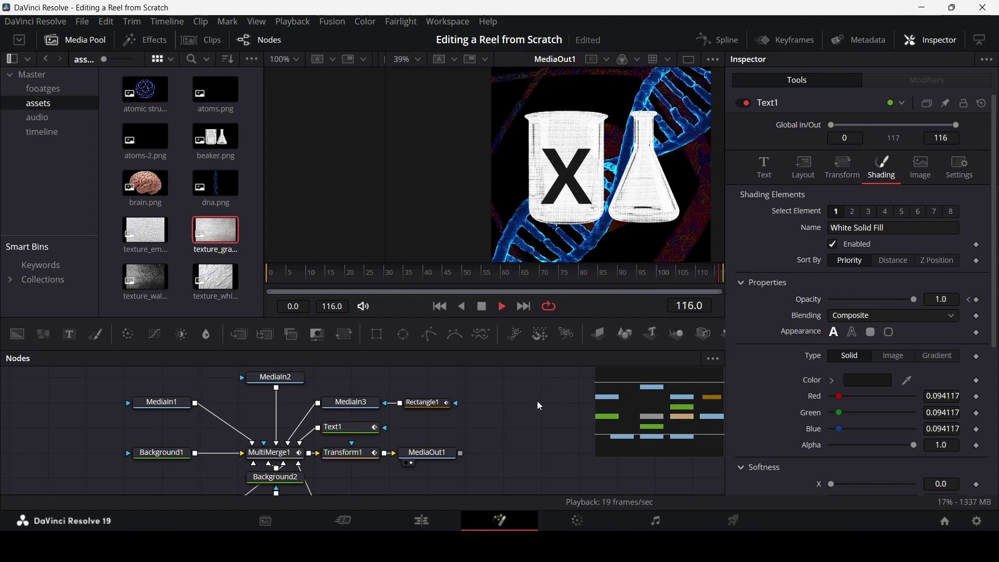
pyautogui.scroll(-5, 635, 192)
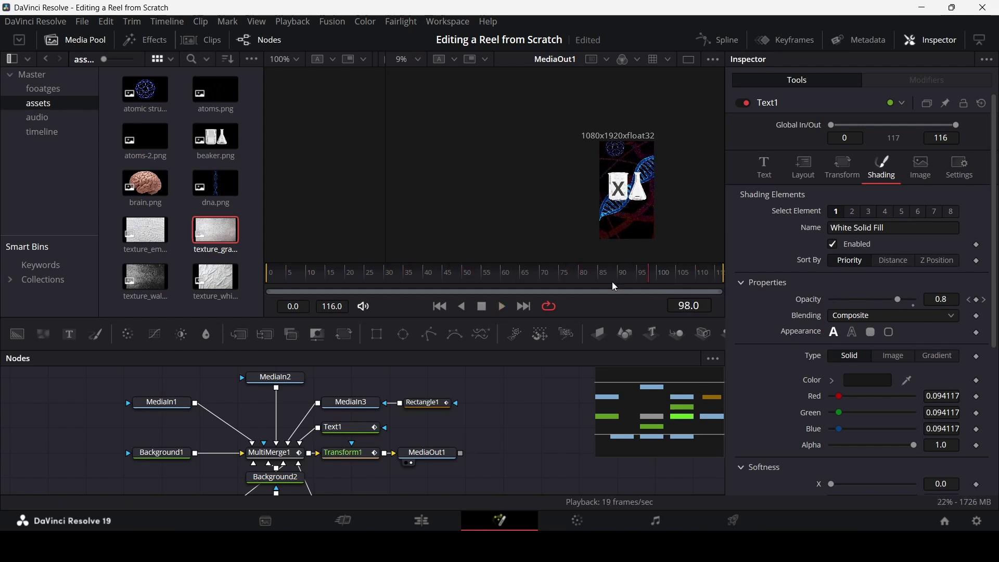
# Step: Keyframe Transform1's center and size at frame 80
pyautogui.moveTo(592, 273); pyautogui.dragTo(581, 279)
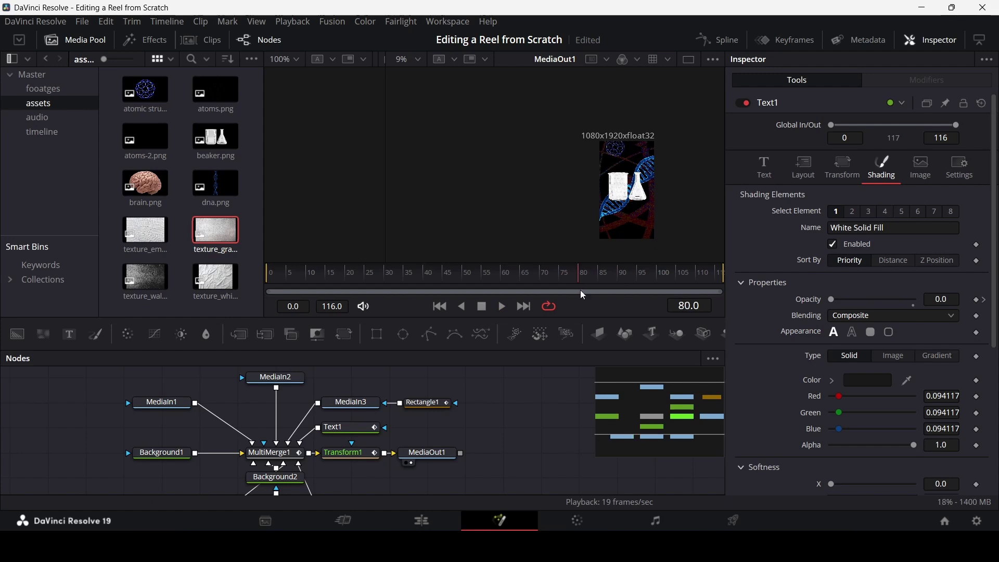
pyautogui.click(353, 456)
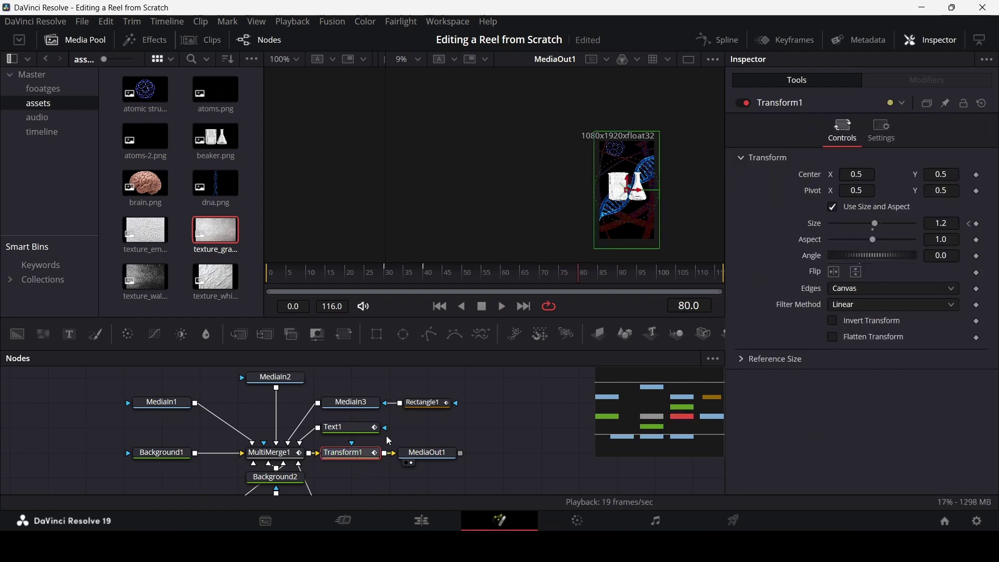
pyautogui.click(978, 176)
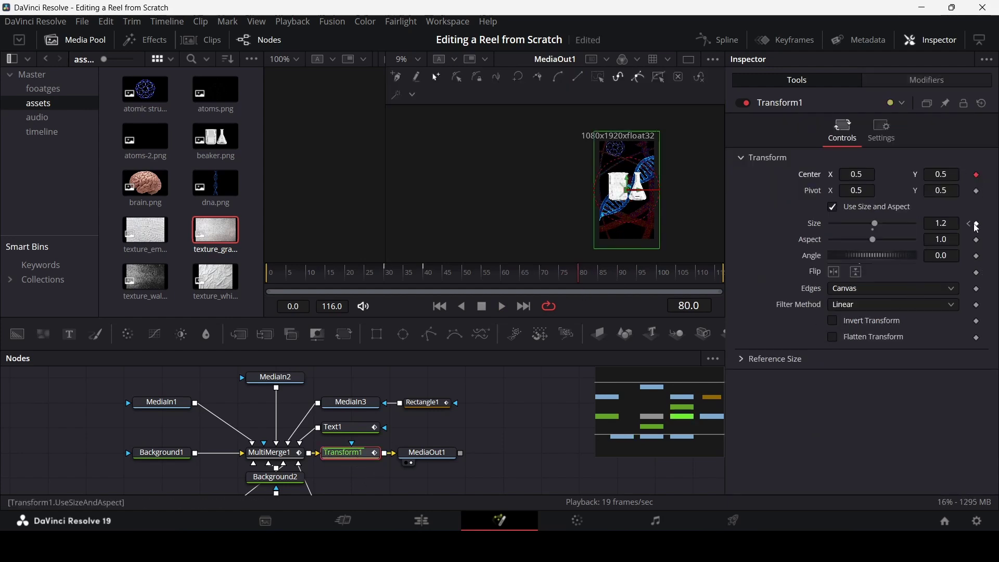
# Step: At frame 95, set Transform1's size to 1.6 and its center X to about 0.599
pyautogui.moveTo(606, 275); pyautogui.dragTo(639, 280)
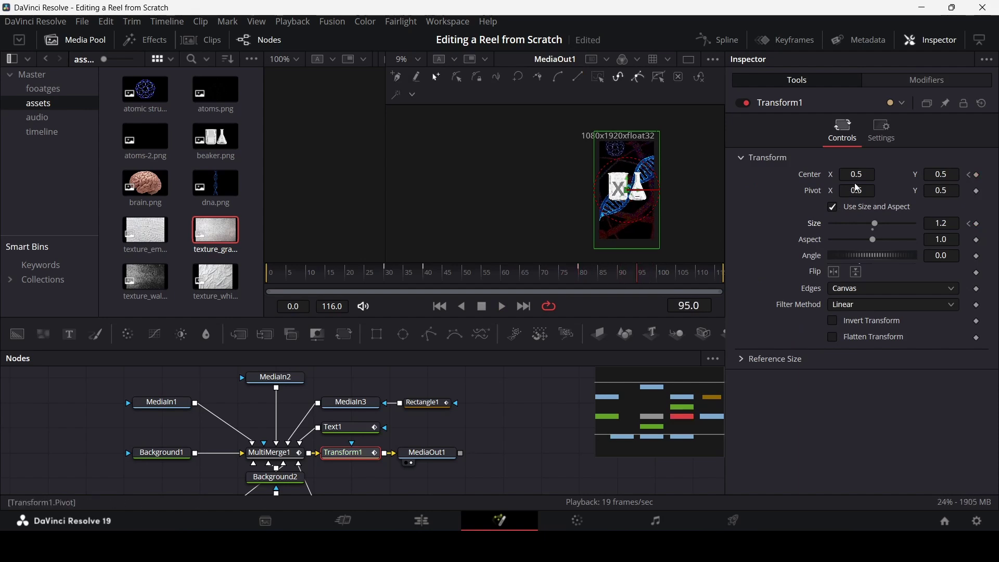
pyautogui.moveTo(877, 231); pyautogui.dragTo(881, 229)
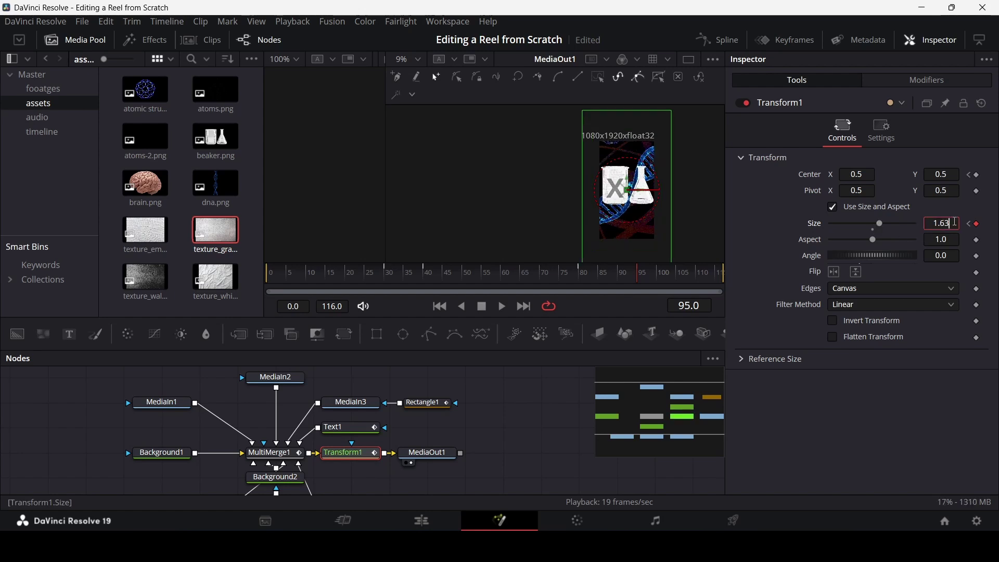
pyautogui.press('Return')
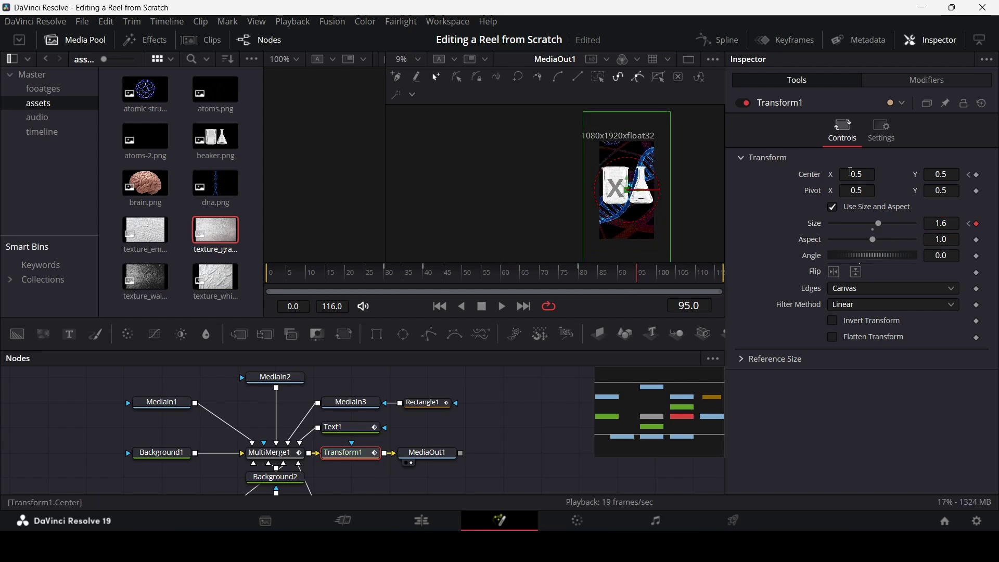
pyautogui.moveTo(857, 175); pyautogui.dragTo(875, 174)
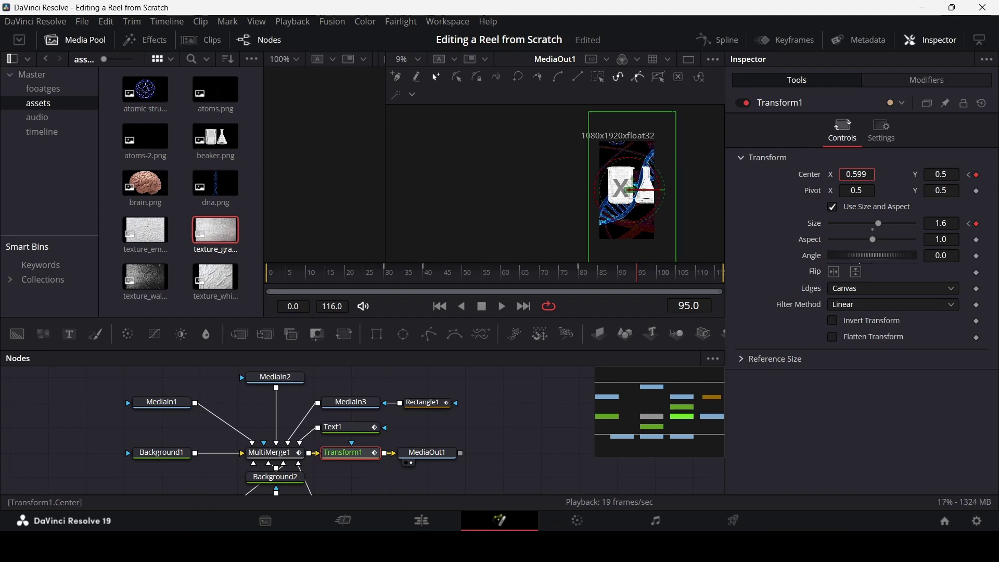
# Step: Return to the Edit page and play the timeline from just before the last Fusion composition
pyautogui.hotkey('shift', '4')
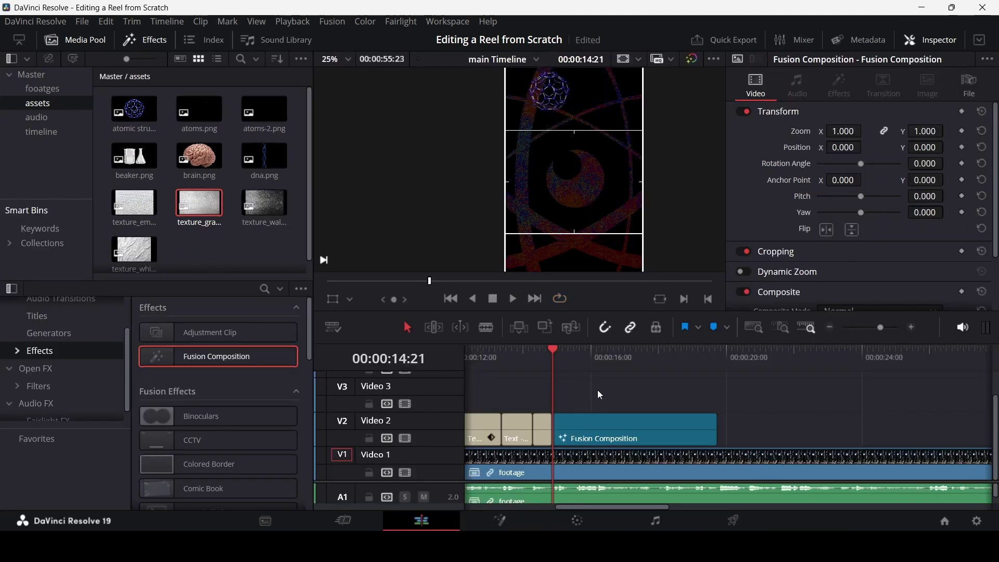
pyautogui.hotkey('ctrl', '-')
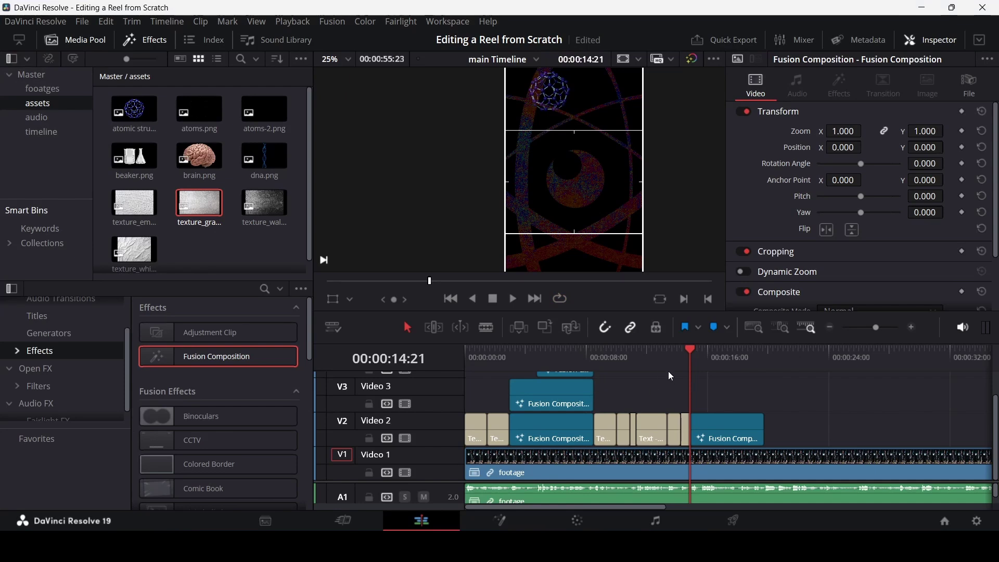
pyautogui.moveTo(664, 363); pyautogui.dragTo(659, 363)
pyautogui.press('space')
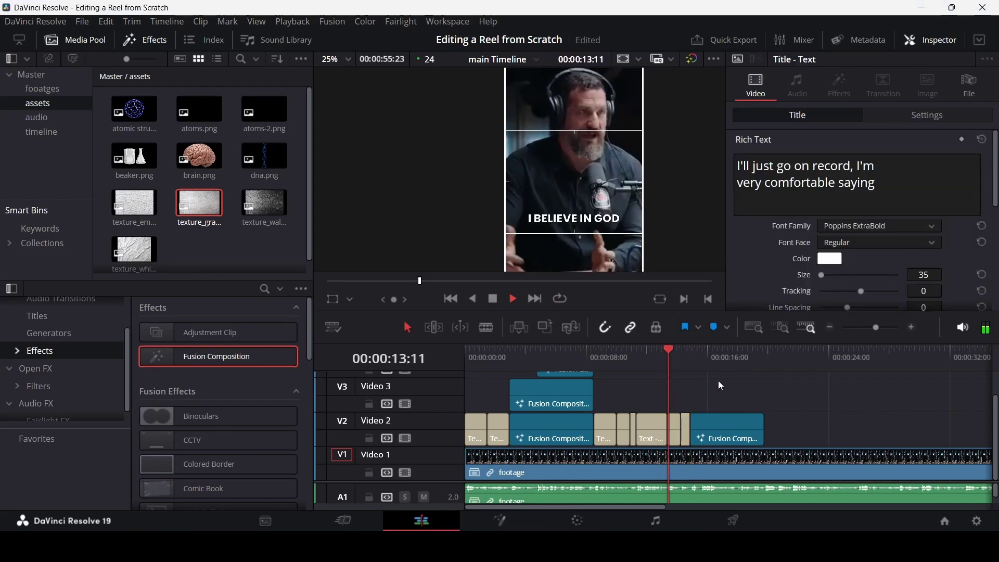
pyautogui.scroll(-2, 595, 196)
pyautogui.scroll(-1, 595, 195)
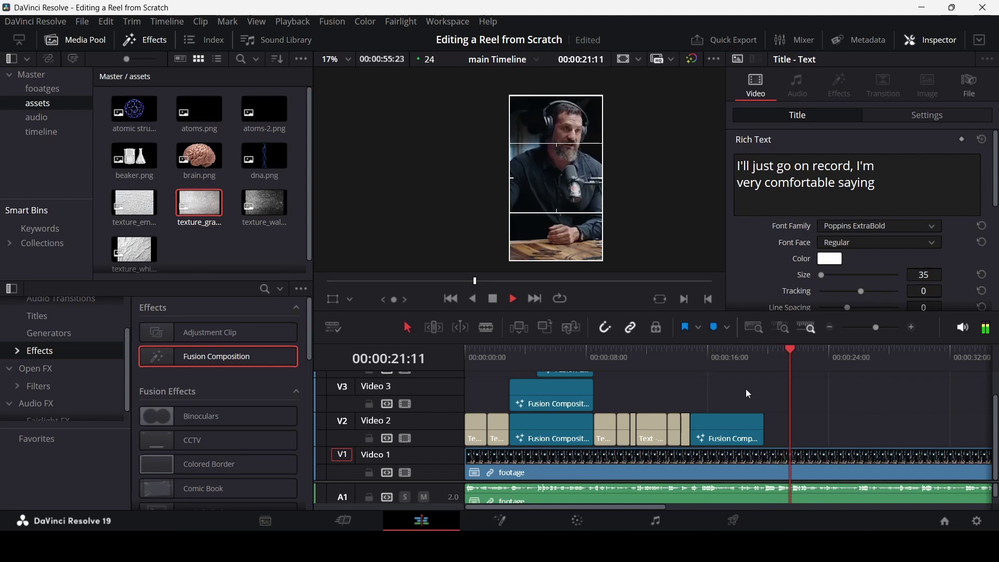
# Step: Check the script and caption the footage after "but I'll even go a step further which is that" with "all the elements of science"
pyautogui.hscroll(5, 749, 405)
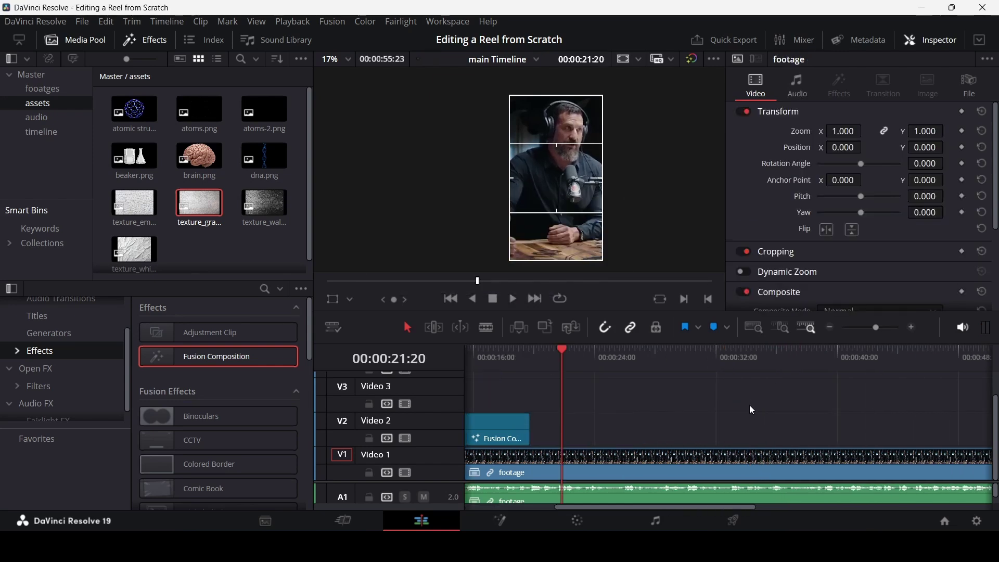
pyautogui.hscroll(-2, 716, 404)
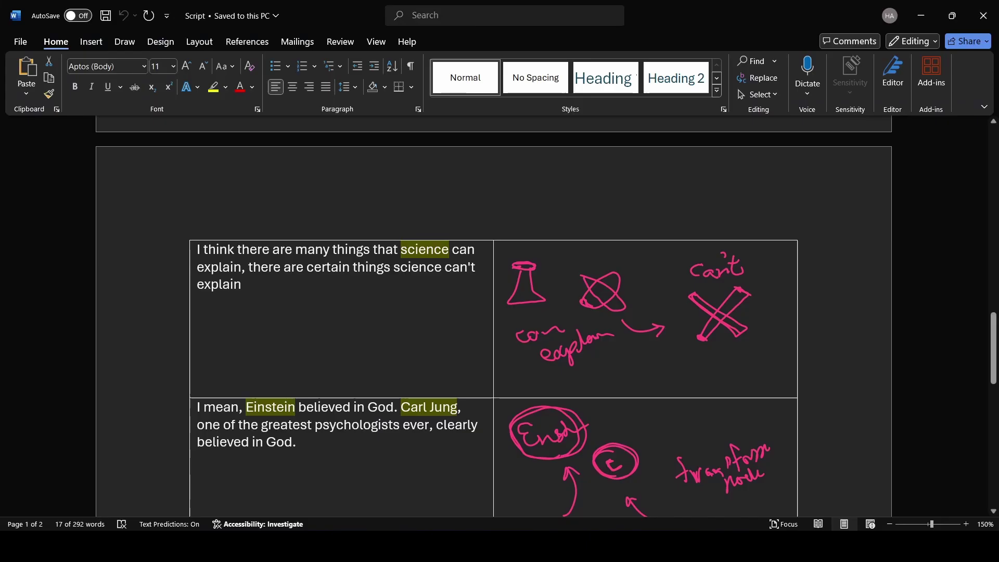
pyautogui.scroll(3, 705, 404)
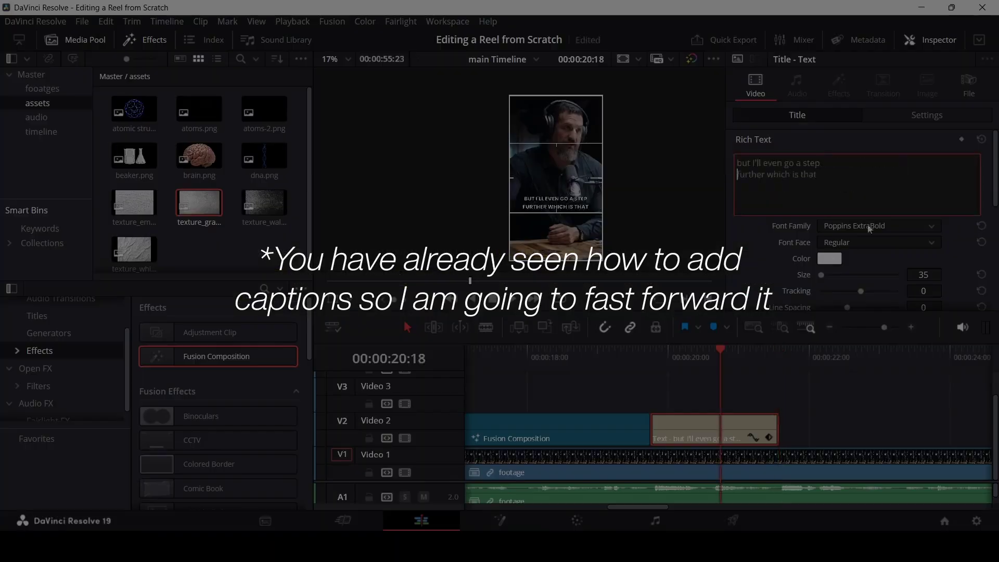
pyautogui.click(747, 359)
pyautogui.write('all the elements of science')
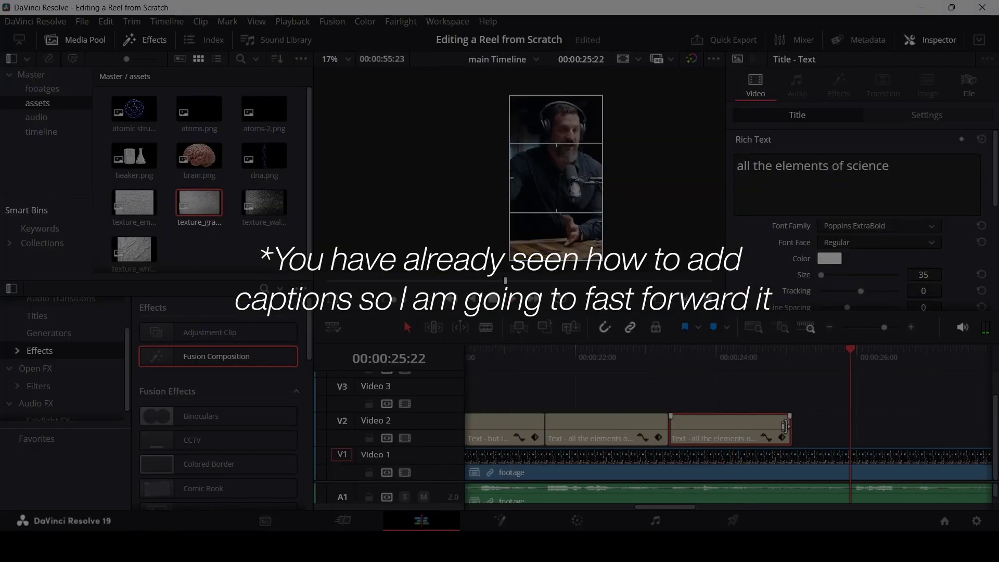
# Step: Extend the next caption clip to 00:00:25:22 and change its text to "are entirely compatible with the idea of there being a God" on two lines
pyautogui.moveTo(791, 429); pyautogui.dragTo(852, 429)
pyautogui.click(760, 357)
pyautogui.click(848, 191)
pyautogui.write('are entirely compatible with')
pyautogui.press('Return')
pyautogui.write('the idea of there being a God')
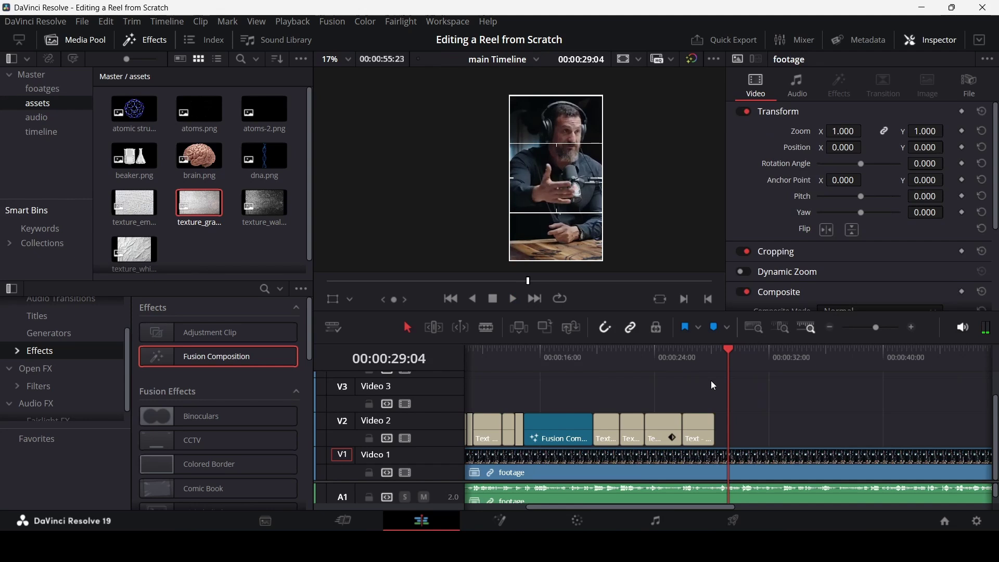
# Step: Place a Fusion Composition on Video 2 at 00:00:28:06, directly after the last caption
pyautogui.scroll(-8, 712, 384)
pyautogui.scroll(5, 667, 387)
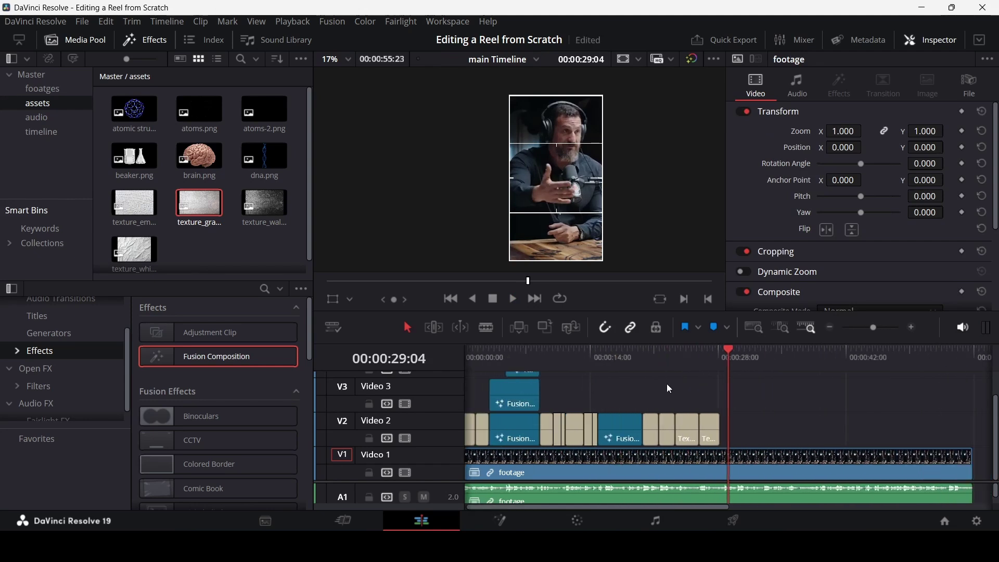
pyautogui.click(721, 364)
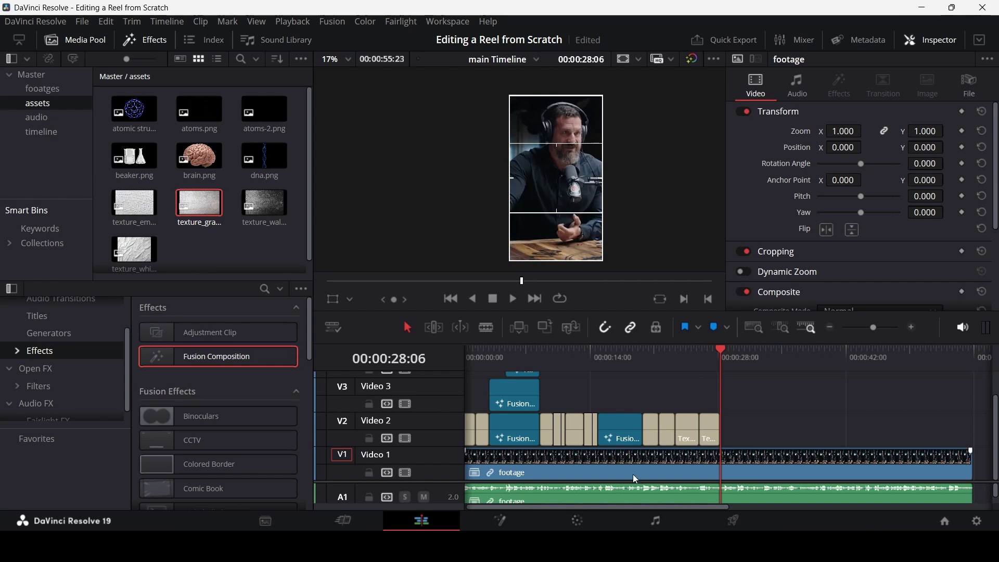
pyautogui.scroll(3, 636, 478)
pyautogui.moveTo(248, 361); pyautogui.dragTo(735, 432)
# Step: Trim the end of the new Fusion composition to 00:00:32:23
pyautogui.scroll(2, 747, 369)
pyautogui.click(788, 357)
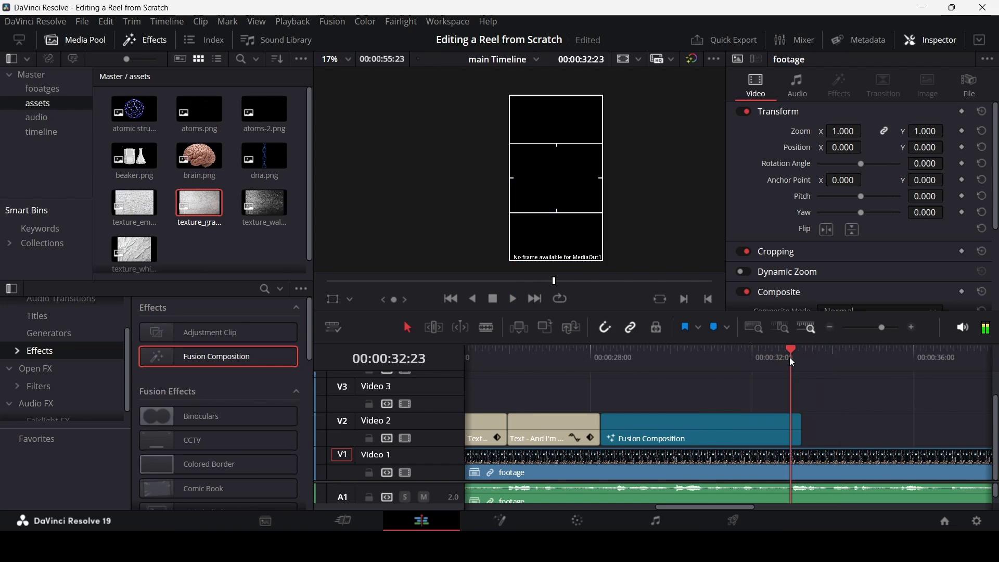
pyautogui.moveTo(800, 429); pyautogui.dragTo(787, 429)
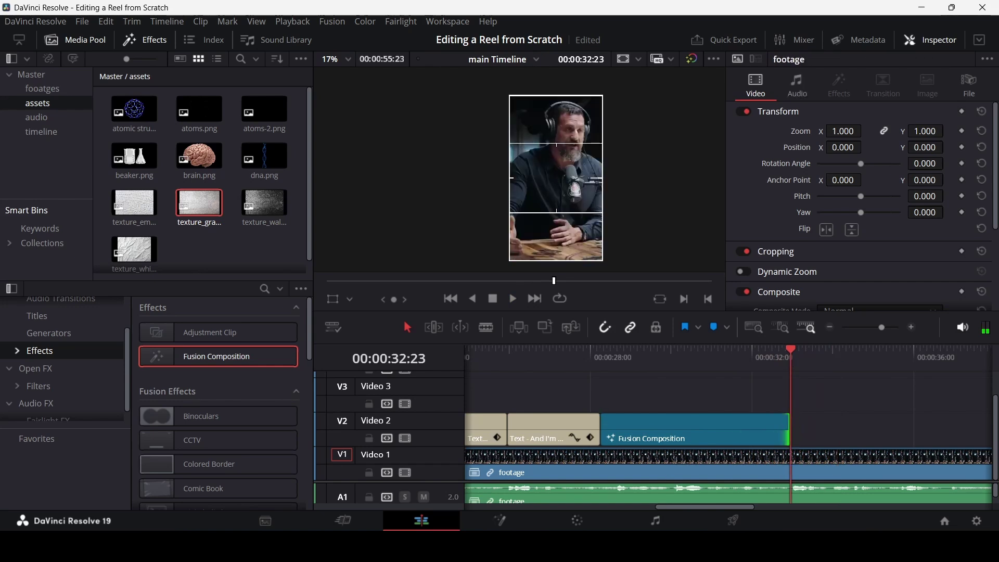
# Step: Open the new Fusion composition at 00:00:28:06 on Video 2 in the Fusion page
pyautogui.hotkey('alt', 'Tab')
pyautogui.click(605, 355)
pyautogui.rightClick(660, 428)
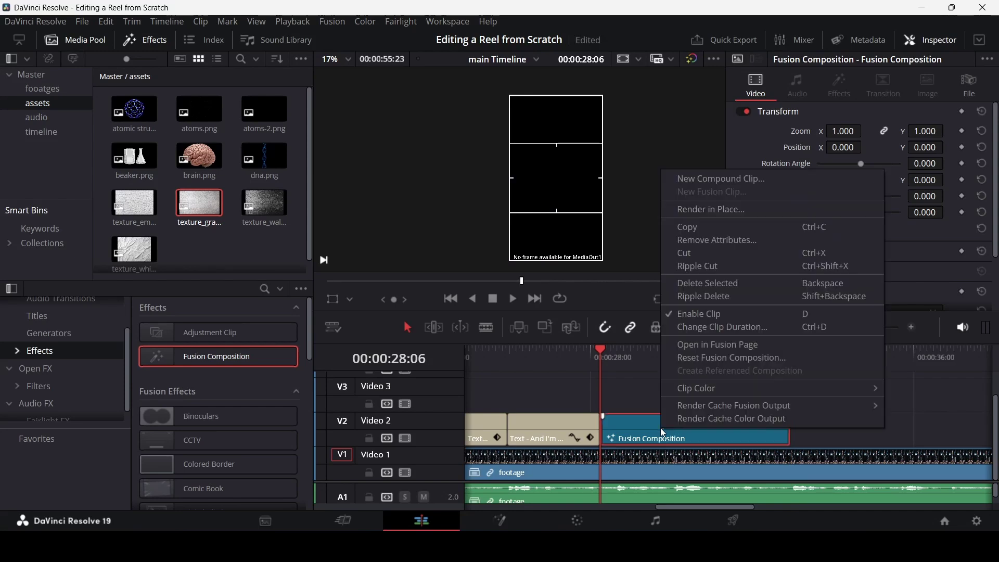
pyautogui.click(710, 359)
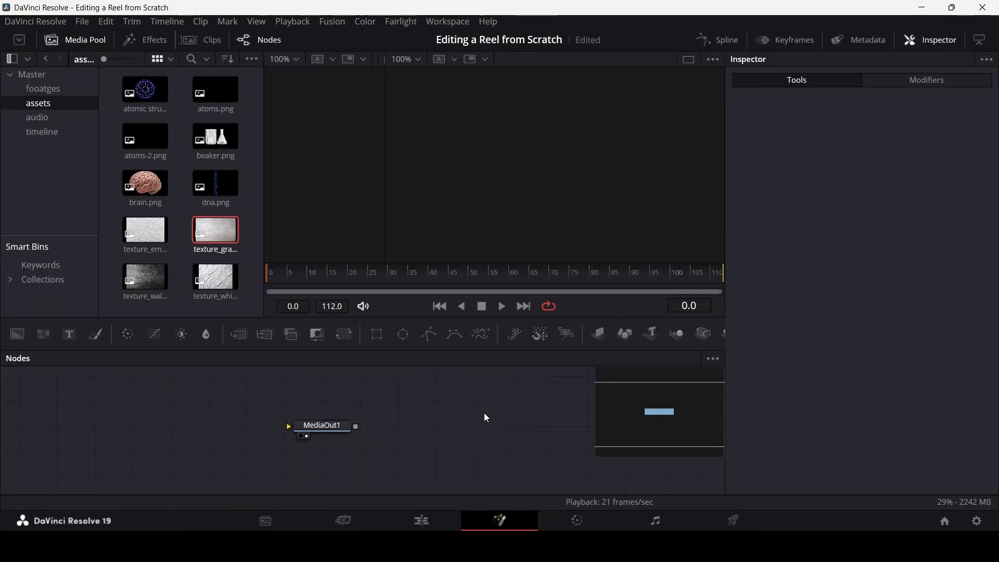
# Step: Add texture_wall-rough-black.jpg and a Background node feeding MediaOut1, and merge the texture over the background
pyautogui.moveTo(145, 281); pyautogui.dragTo(201, 400)
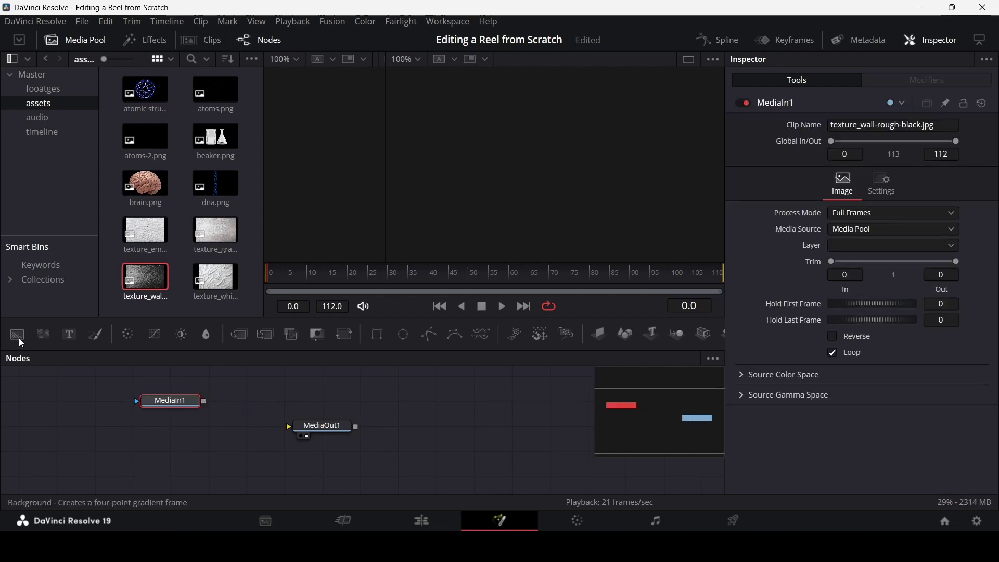
pyautogui.moveTo(18, 336); pyautogui.dragTo(290, 427)
pyautogui.moveTo(204, 401); pyautogui.dragTo(163, 427)
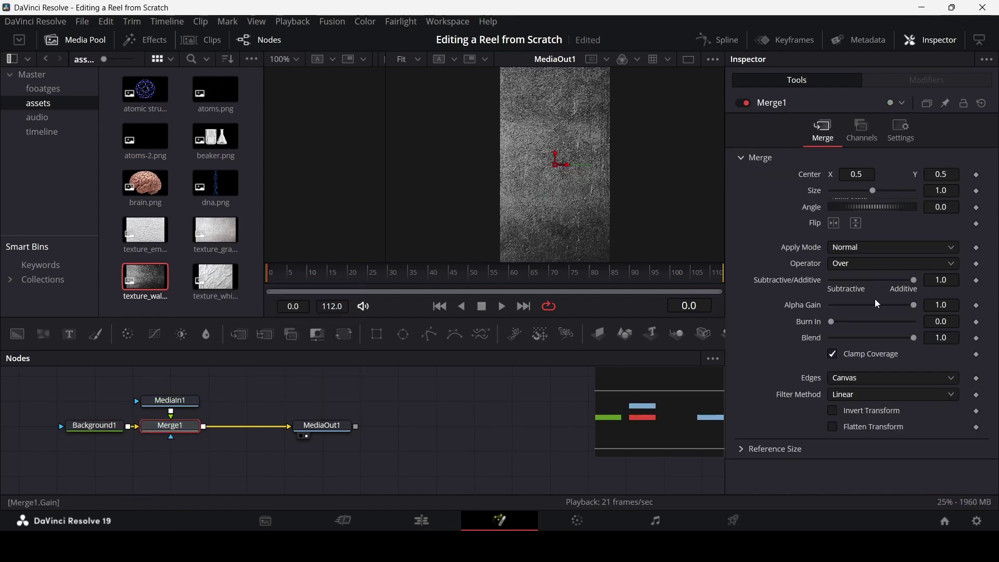
# Step: Set the texture merge's blend to 0.2 and shift the node tree down to free space above it
pyautogui.click(948, 338)
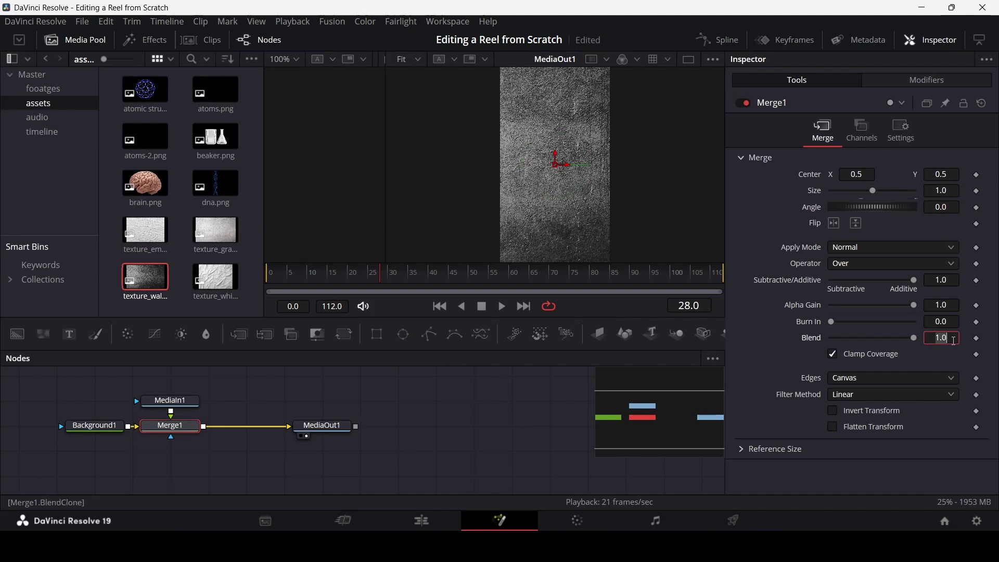
pyautogui.write('0.2')
pyautogui.press('Tab')
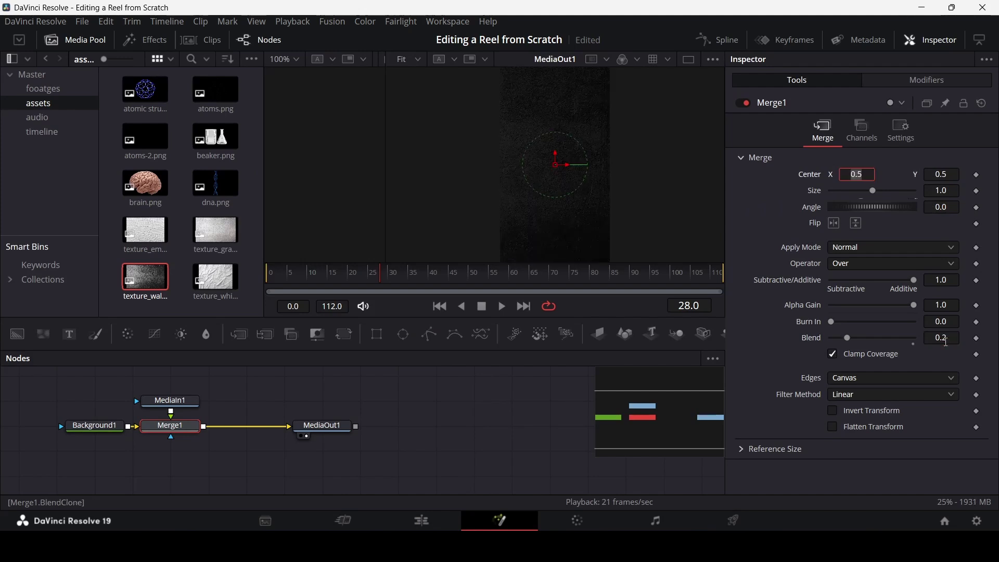
pyautogui.click(471, 401)
pyautogui.moveTo(478, 413); pyautogui.dragTo(538, 454)
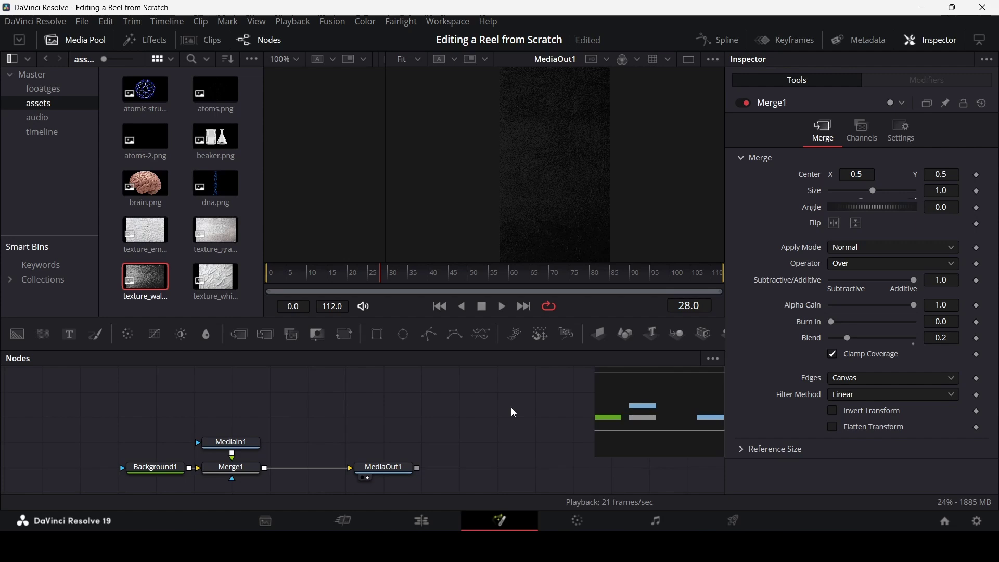
# Step: Test other textures on Merge1, clear the tested texture nodes, and connect texture_gray-rough-wall.jpg as the foreground
pyautogui.moveTo(215, 280); pyautogui.dragTo(231, 391)
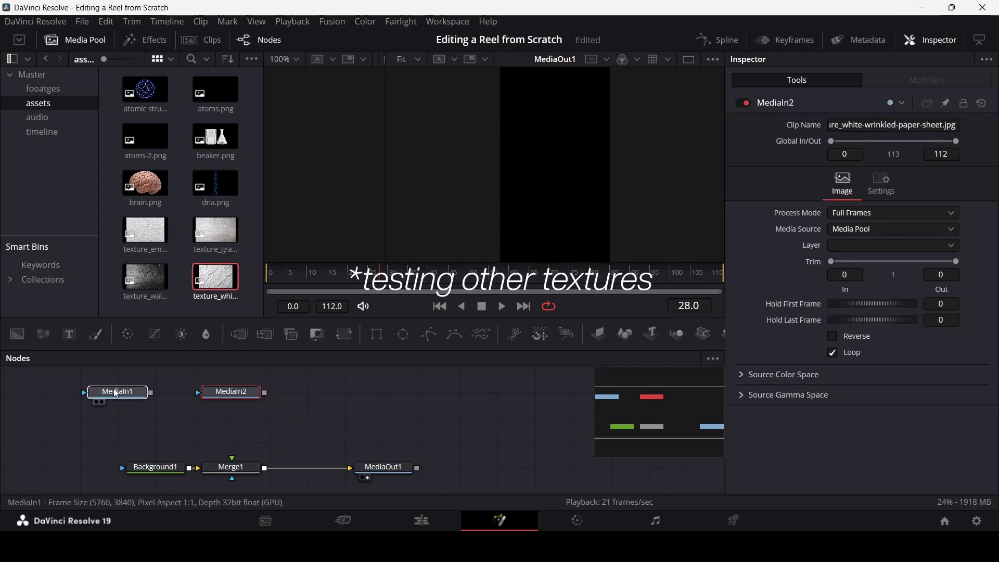
pyautogui.moveTo(215, 231); pyautogui.dragTo(231, 442)
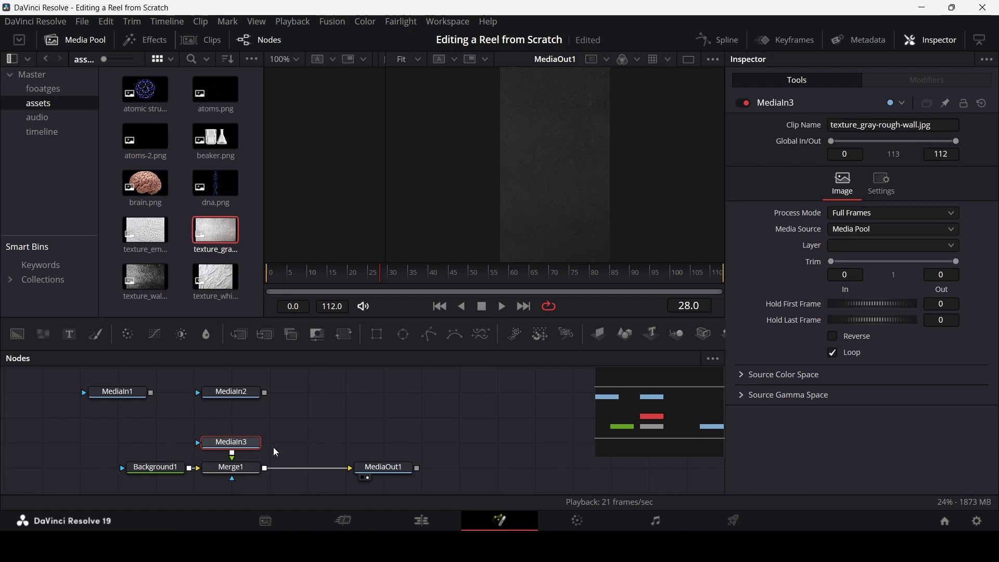
pyautogui.moveTo(309, 449); pyautogui.dragTo(86, 386)
pyautogui.press('Delete')
pyautogui.moveTo(216, 231); pyautogui.dragTo(231, 445)
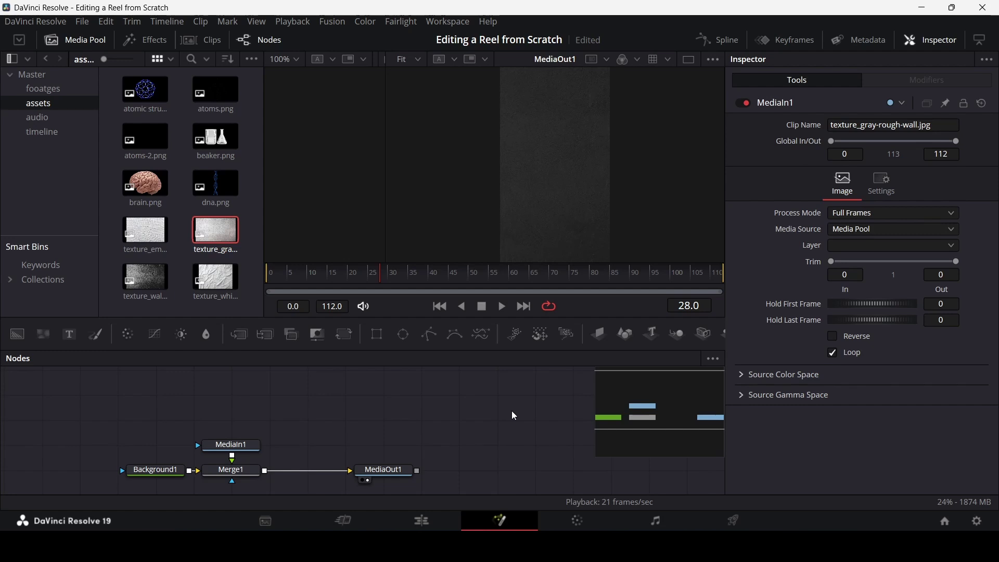
# Step: Import the carl and einstein images from the project's Assets folder into the assets bin
pyautogui.hotkey('alt', 'Tab')
pyautogui.click(578, 396)
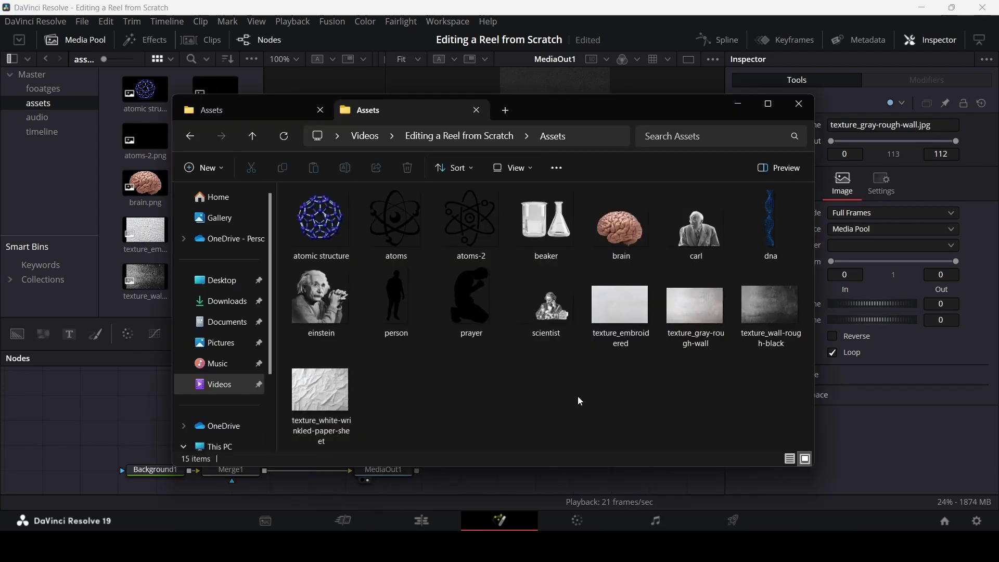
pyautogui.click(331, 305)
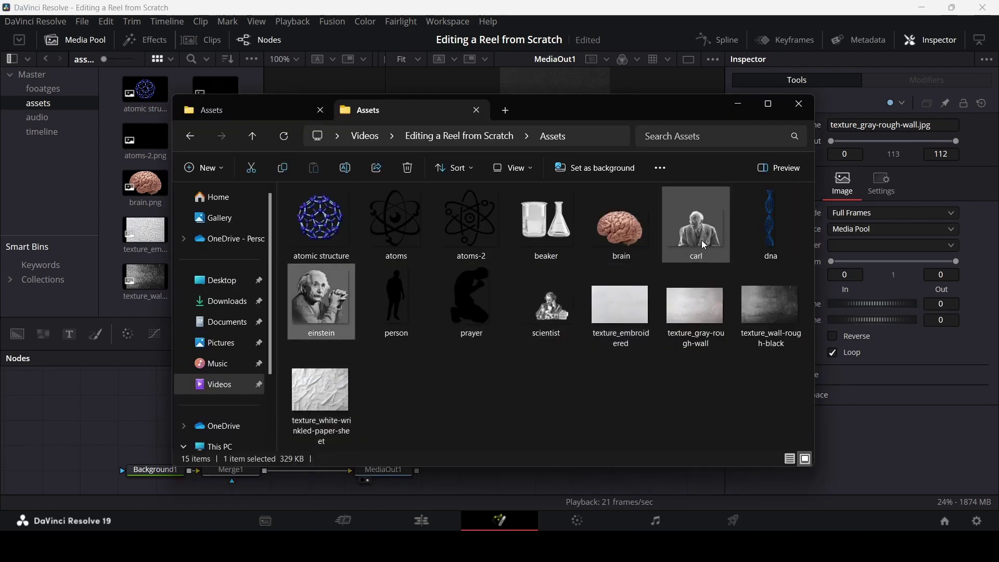
pyautogui.keyDown('ctrl'); pyautogui.click(701, 239); pyautogui.keyUp('ctrl')
pyautogui.keyDown('ctrl'); pyautogui.click(567, 310); pyautogui.keyUp('ctrl')
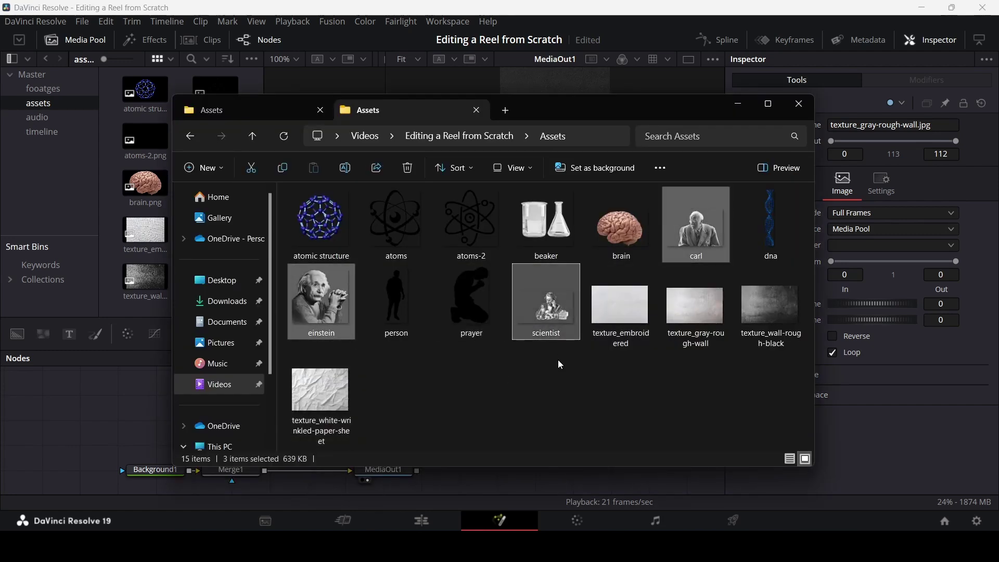
pyautogui.keyDown('ctrl'); pyautogui.click(333, 312); pyautogui.keyUp('ctrl')
pyautogui.keyDown('ctrl'); pyautogui.click(546, 312); pyautogui.keyUp('ctrl')
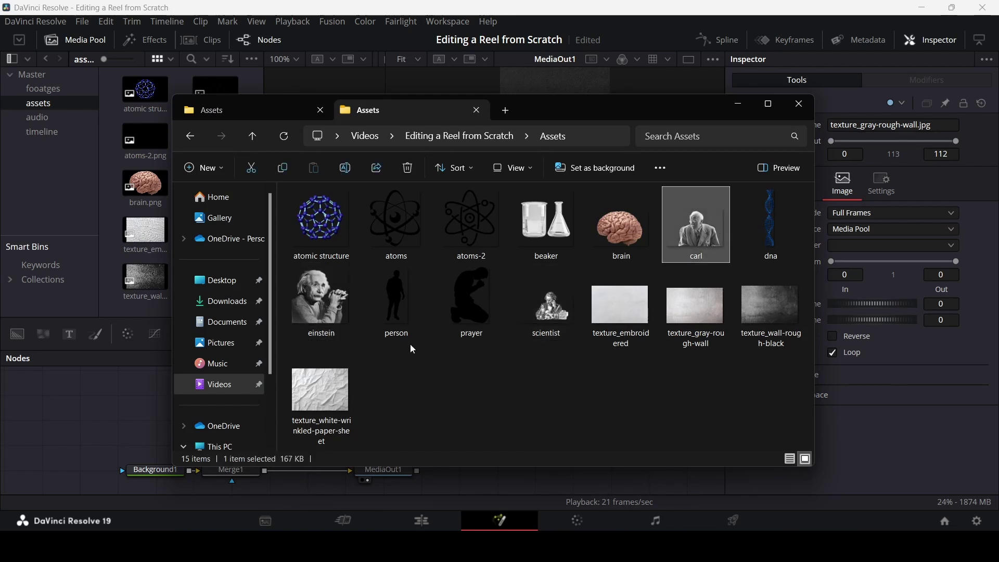
pyautogui.keyDown('ctrl'); pyautogui.click(322, 302); pyautogui.keyUp('ctrl')
pyautogui.moveTo(321, 302); pyautogui.dragTo(141, 253)
pyautogui.click(78, 196)
pyautogui.click(249, 215)
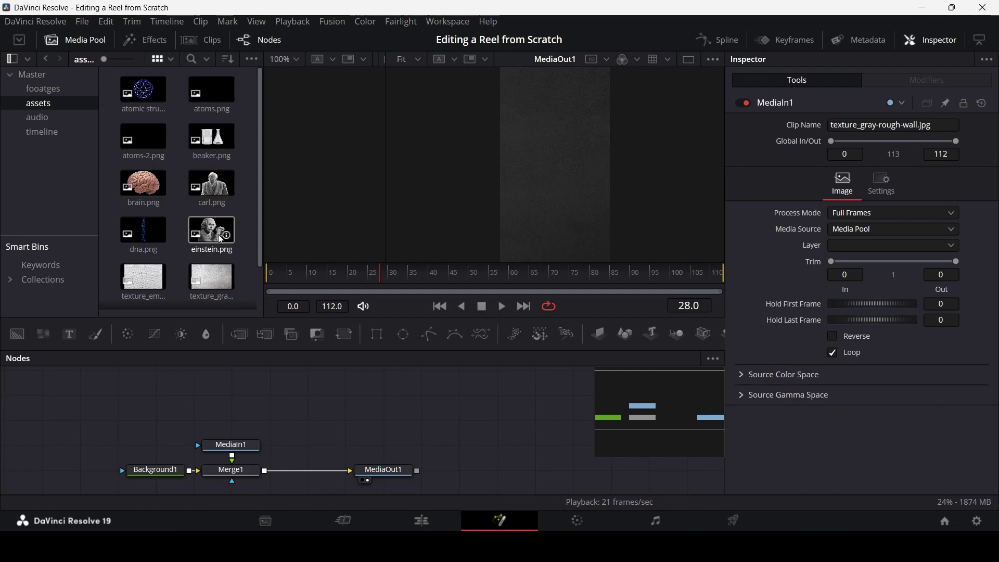
# Step: Add einstein.png and carl.png to the node graph and move MediaOut1 farther from Merge1
pyautogui.moveTo(298, 436); pyautogui.dragTo(314, 427)
pyautogui.moveTo(218, 214); pyautogui.dragTo(382, 394)
pyautogui.moveTo(398, 473); pyautogui.dragTo(513, 473)
# Step: Insert a MultiMerge between Merge1 and MediaOut1, keeping only the einstein.png node connected as a layer after trying carl.png
pyautogui.click(250, 474)
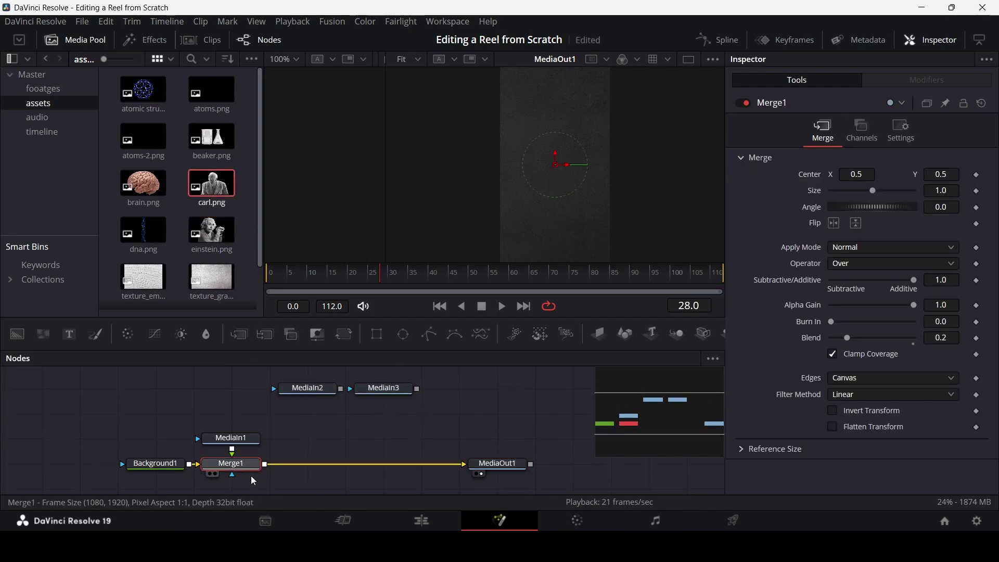
pyautogui.click(265, 336)
pyautogui.moveTo(320, 469); pyautogui.dragTo(358, 469)
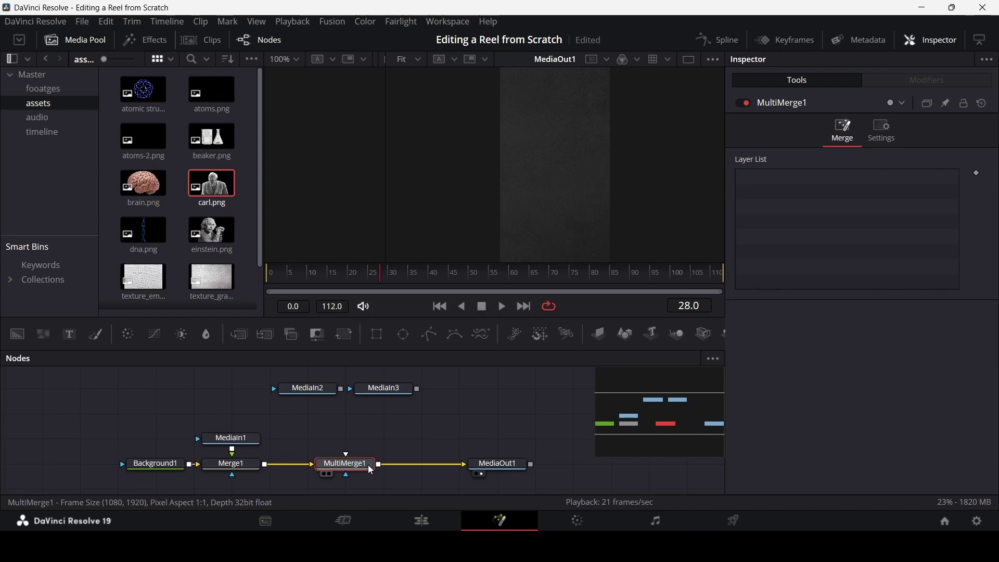
pyautogui.moveTo(341, 388); pyautogui.dragTo(345, 462)
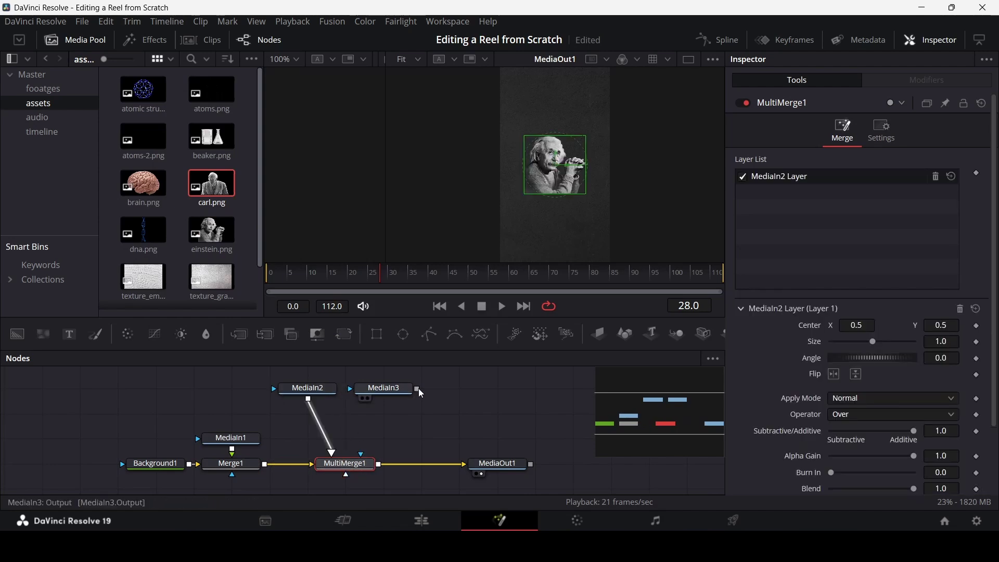
pyautogui.moveTo(418, 389); pyautogui.dragTo(362, 463)
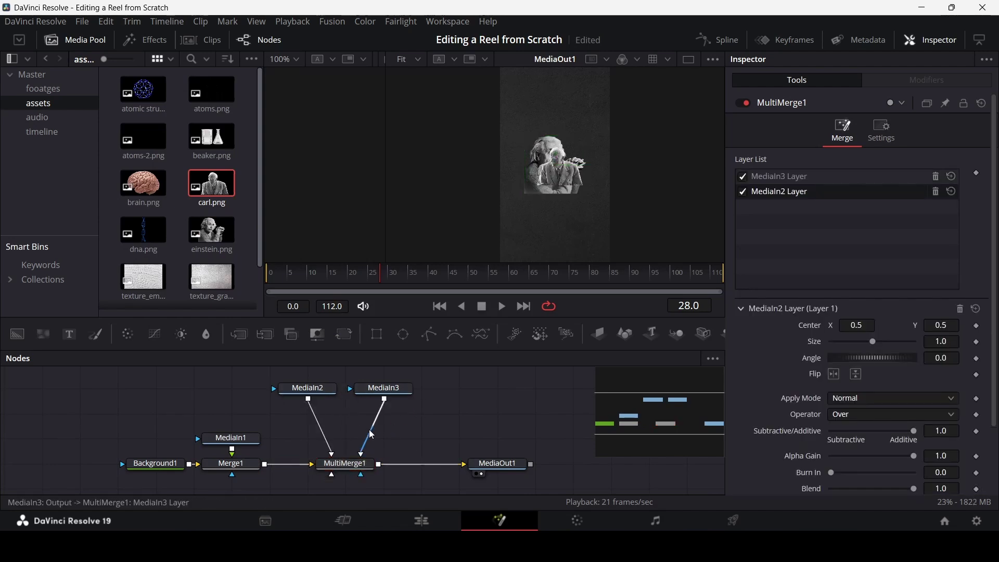
pyautogui.moveTo(362, 454); pyautogui.dragTo(359, 475)
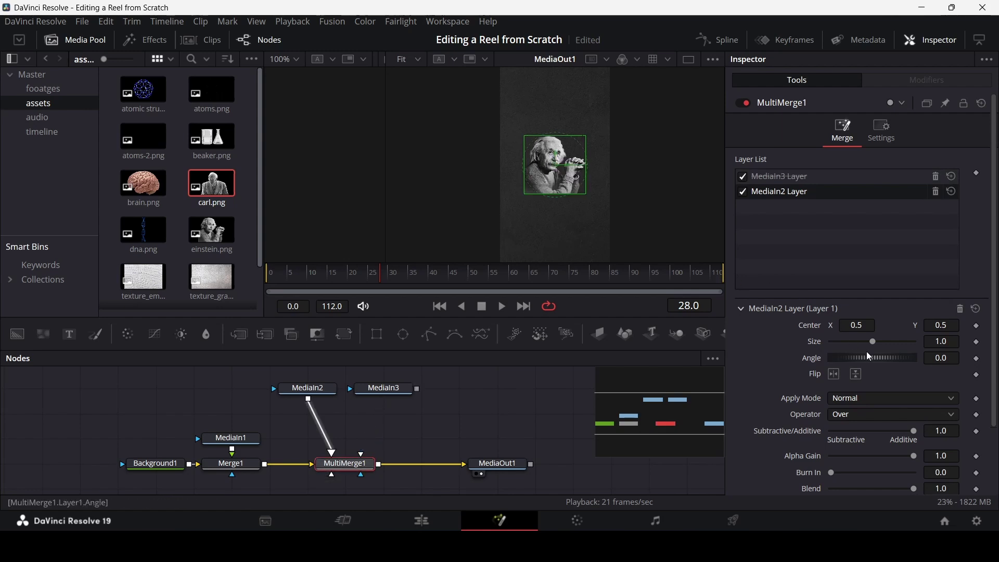
# Step: Enlarge the Einstein layer to size 2.14 and center it at about X 0.41, Y 0.30 near the frame's bottom
pyautogui.moveTo(872, 342); pyautogui.dragTo(883, 340)
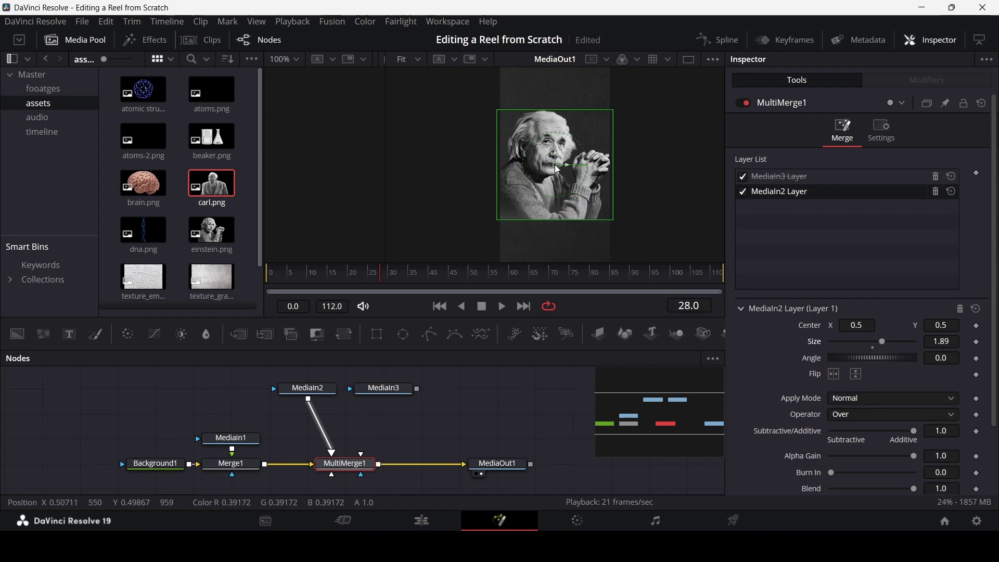
pyautogui.moveTo(557, 170); pyautogui.dragTo(546, 213)
pyautogui.scroll(-1, 560, 208)
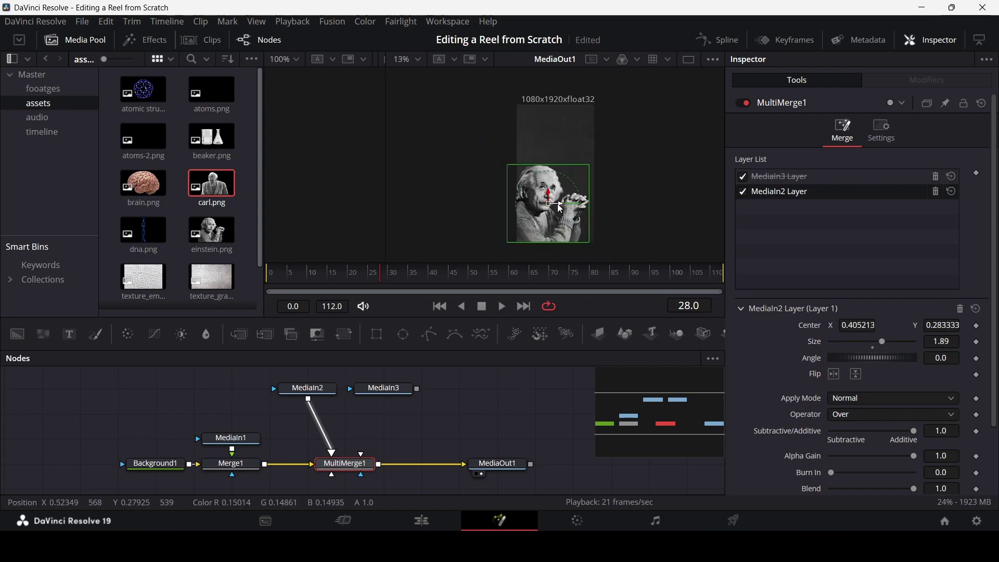
pyautogui.moveTo(881, 342); pyautogui.dragTo(884, 342)
pyautogui.moveTo(548, 193); pyautogui.dragTo(548, 191)
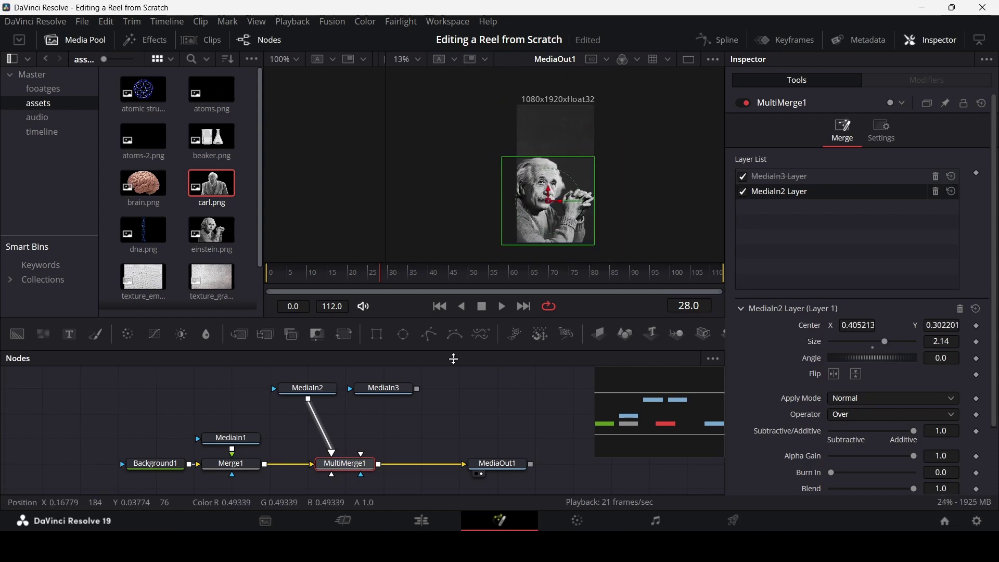
# Step: Connect carl.png to the MultiMerge, set its layer size to 2.59, and place it at about X 0.57, Y 0.21
pyautogui.moveTo(417, 389); pyautogui.dragTo(356, 465)
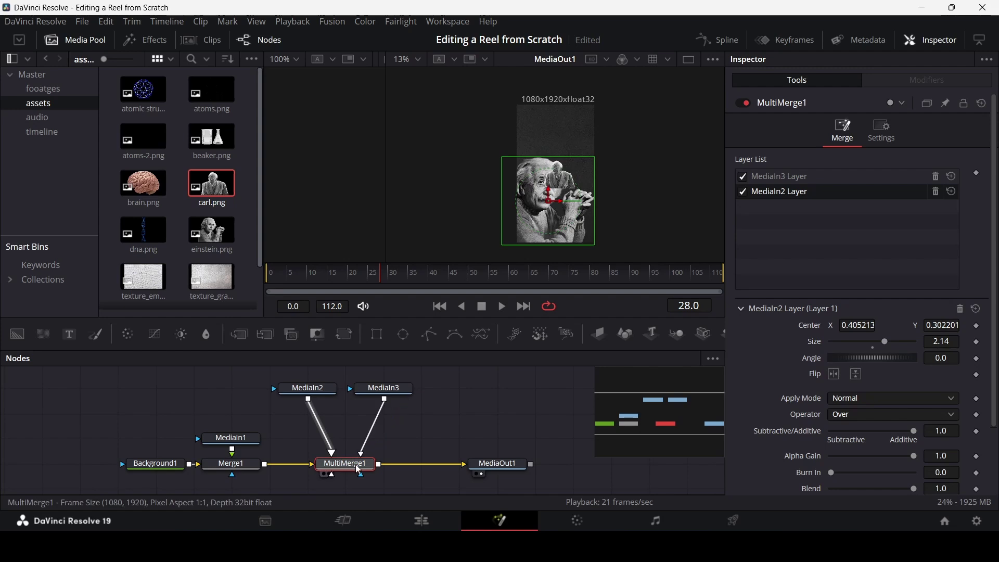
pyautogui.moveTo(886, 342)
pyautogui.mouseDown()
pyautogui.moveTo(903, 343)
pyautogui.moveTo(891, 345)
pyautogui.mouseUp()
pyautogui.click(813, 180)
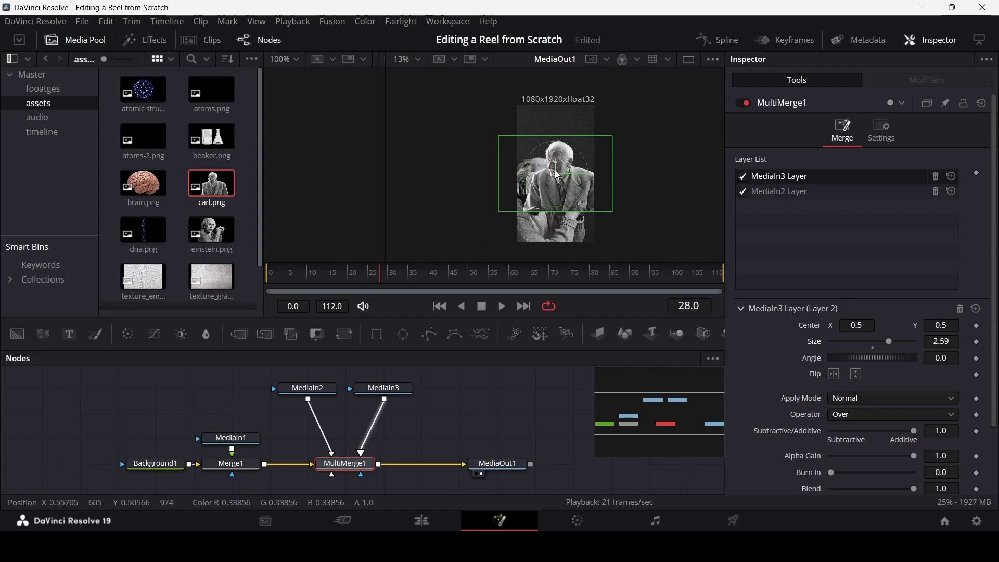
pyautogui.moveTo(555, 173); pyautogui.dragTo(559, 214)
# Step: Shift the Einstein layer to about X 0.31, enlarge it to size 2.84, and raise it behind the carl layer
pyautogui.click(808, 192)
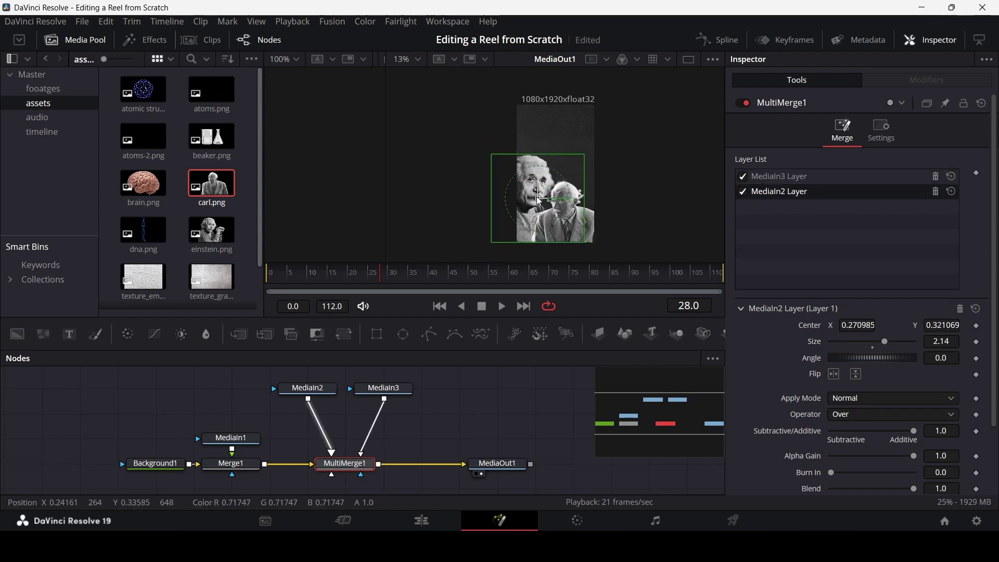
pyautogui.click(529, 391)
pyautogui.hotkey('ctrl', 'f')
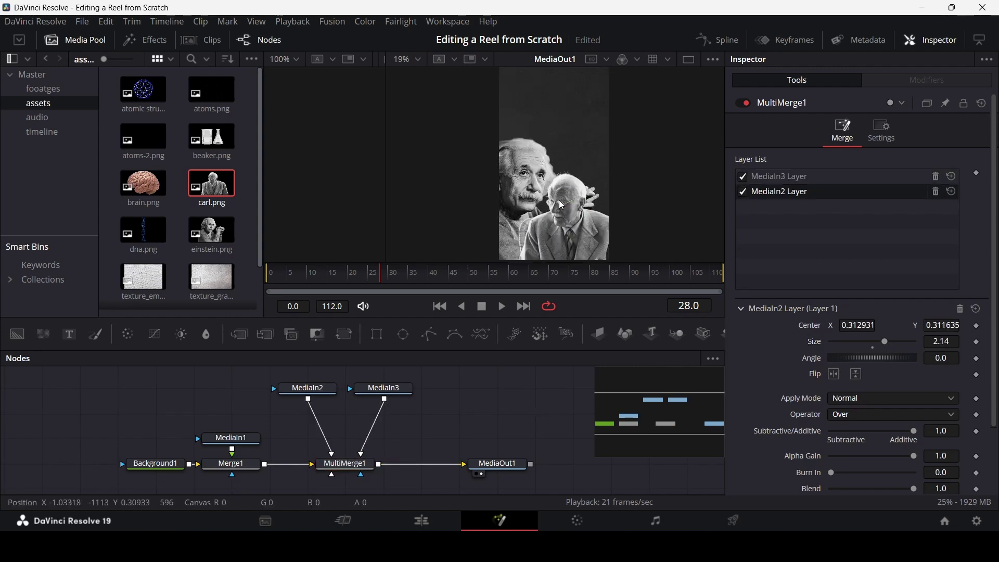
pyautogui.scroll(-1, 551, 211)
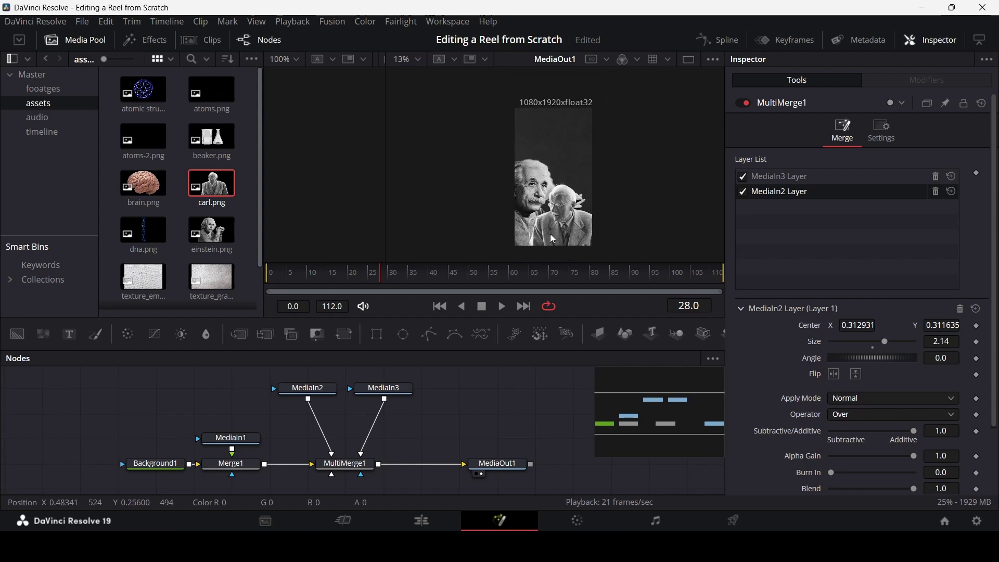
pyautogui.click(359, 467)
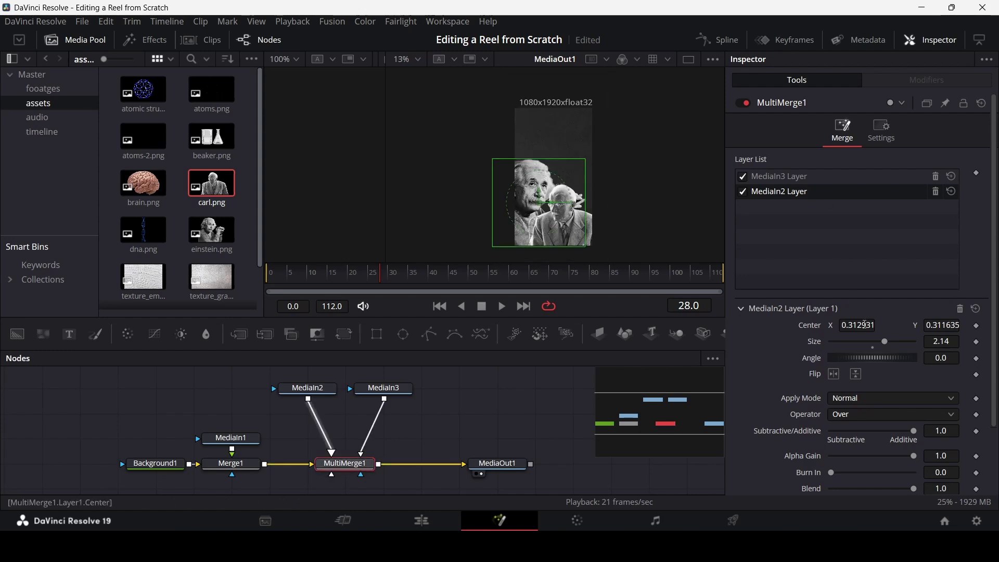
pyautogui.moveTo(885, 343); pyautogui.dragTo(892, 342)
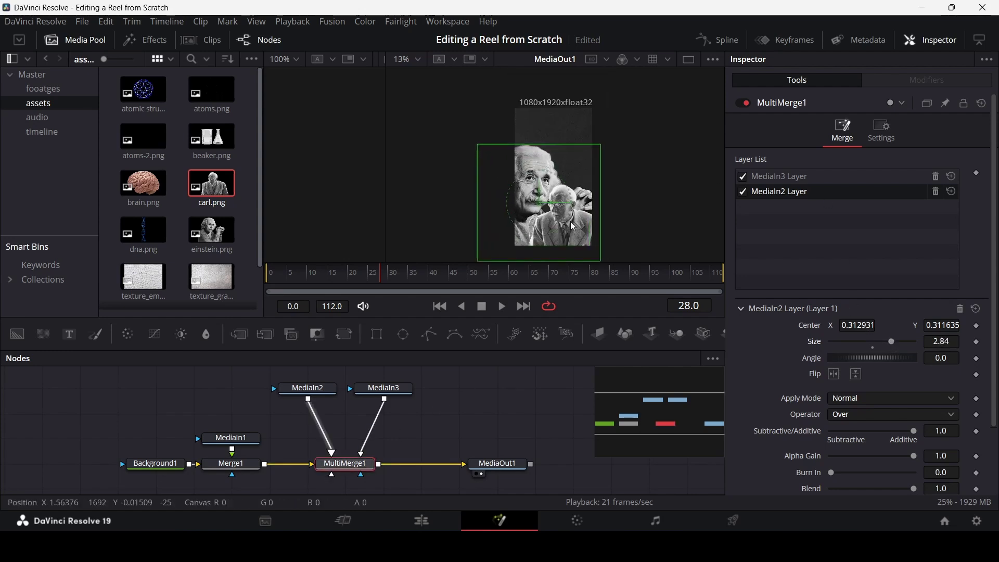
pyautogui.moveTo(540, 193)
pyautogui.mouseDown()
pyautogui.moveTo(542, 172)
pyautogui.moveTo(542, 181)
pyautogui.mouseUp()
# Step: Enlarge the carl layer to size 3.03 and set its center to X 0.639114, Y 0.275547
pyautogui.click(775, 177)
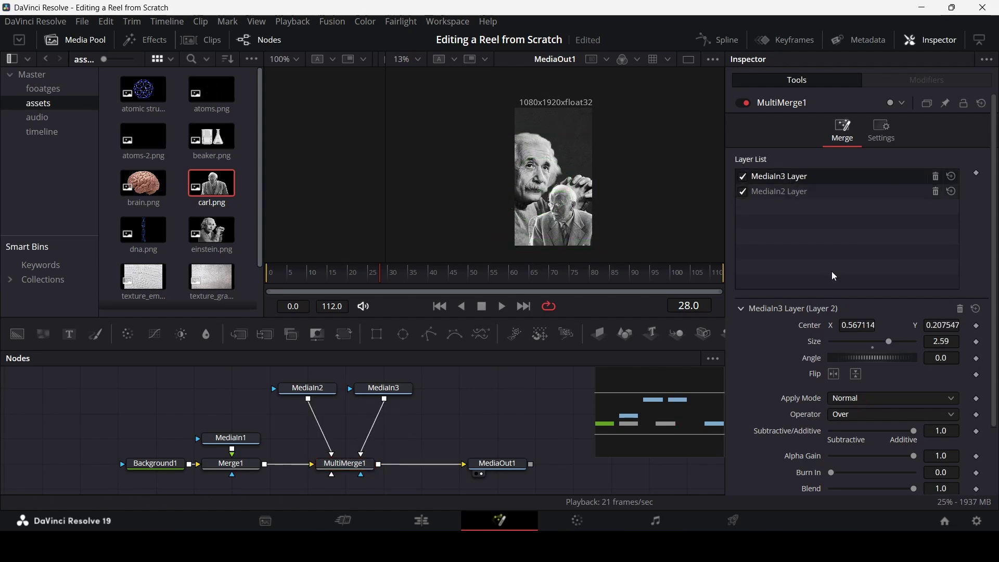
pyautogui.moveTo(889, 342); pyautogui.dragTo(893, 342)
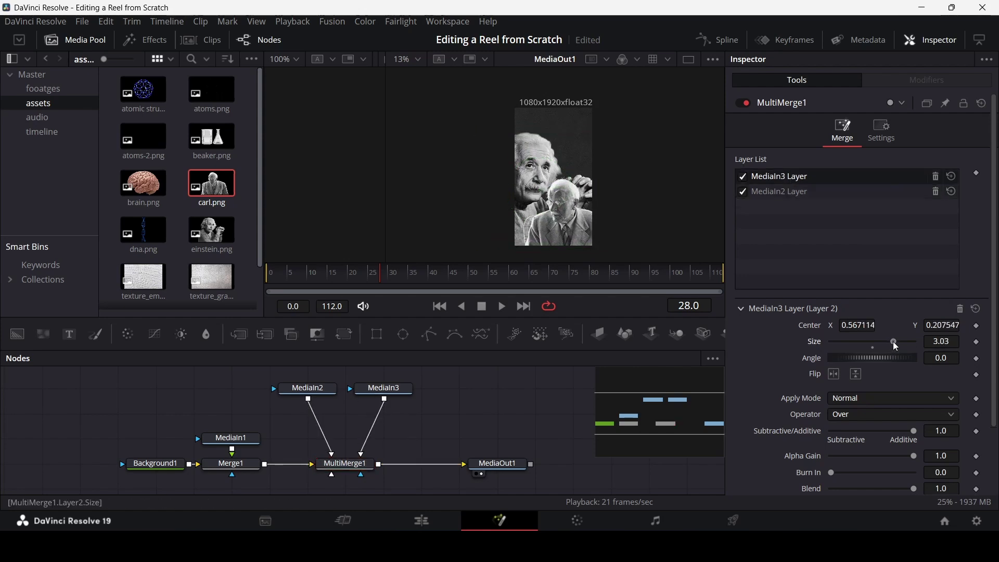
pyautogui.moveTo(946, 326); pyautogui.dragTo(952, 317)
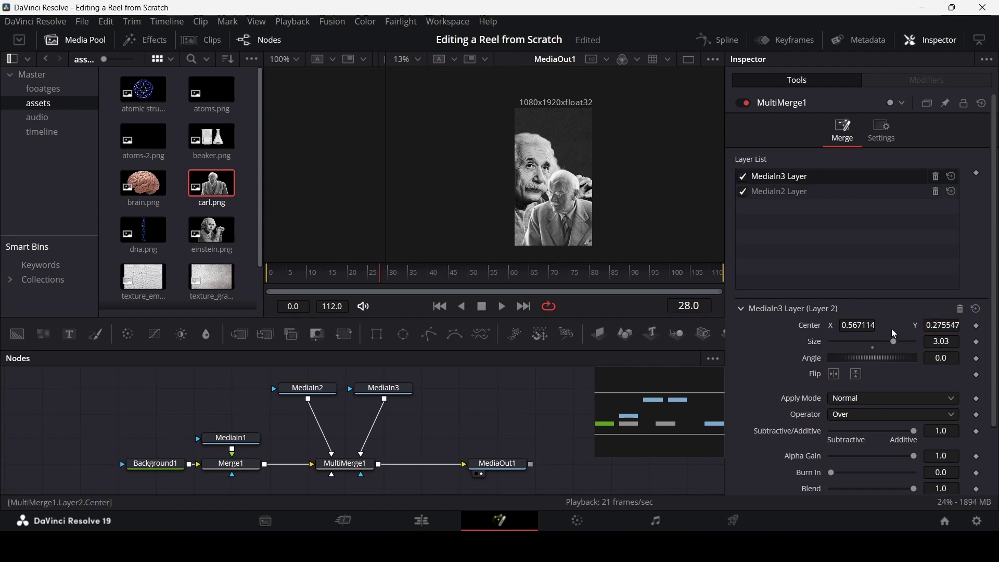
pyautogui.moveTo(858, 325); pyautogui.dragTo(869, 325)
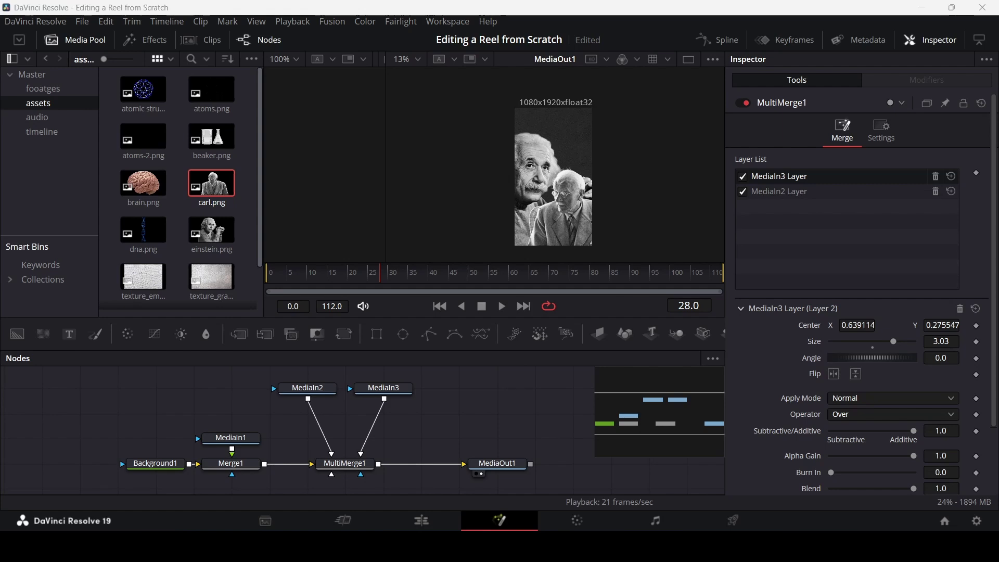
# Step: Return to the edit timeline with the playhead at the start of the Fusion composition, 00:00:28:06
pyautogui.click(430, 516)
pyautogui.click(675, 359)
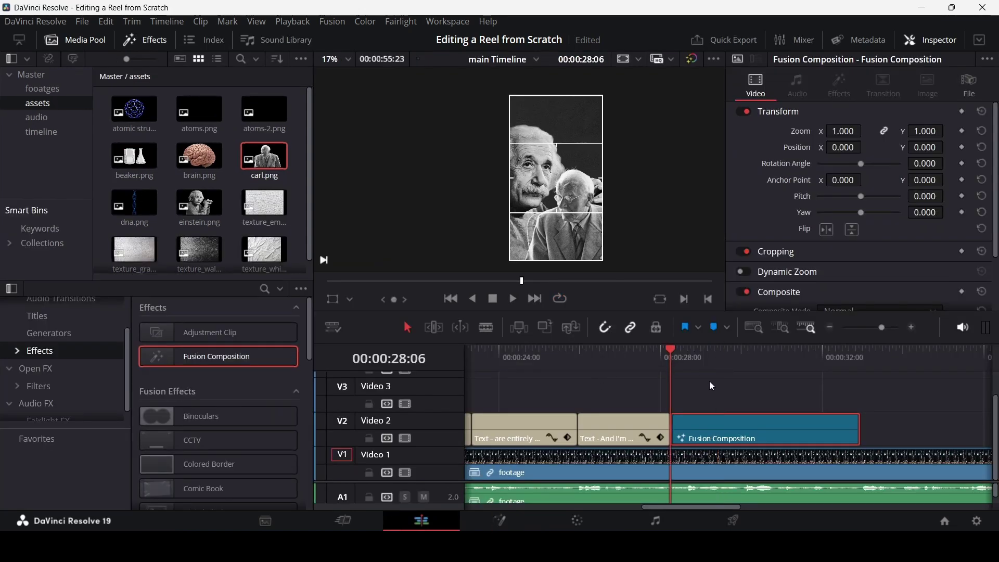
# Step: Animate the Einstein layer's center from X 0.187092, Y 0.363522 at frame 0 to X 0.312931, Y 0.401257 at frame 30, and preview it
pyautogui.hotkey('shift', '5')
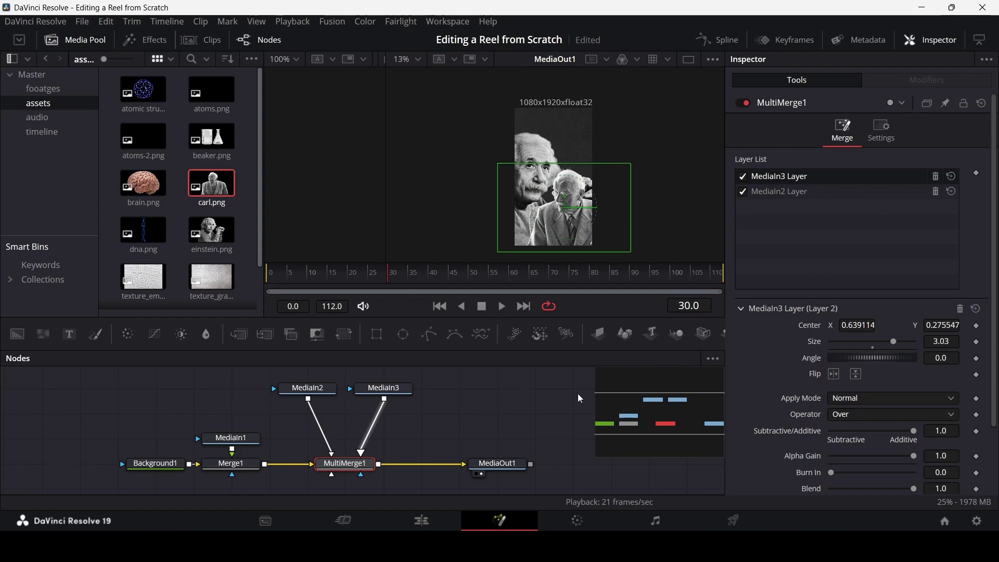
pyautogui.click(787, 194)
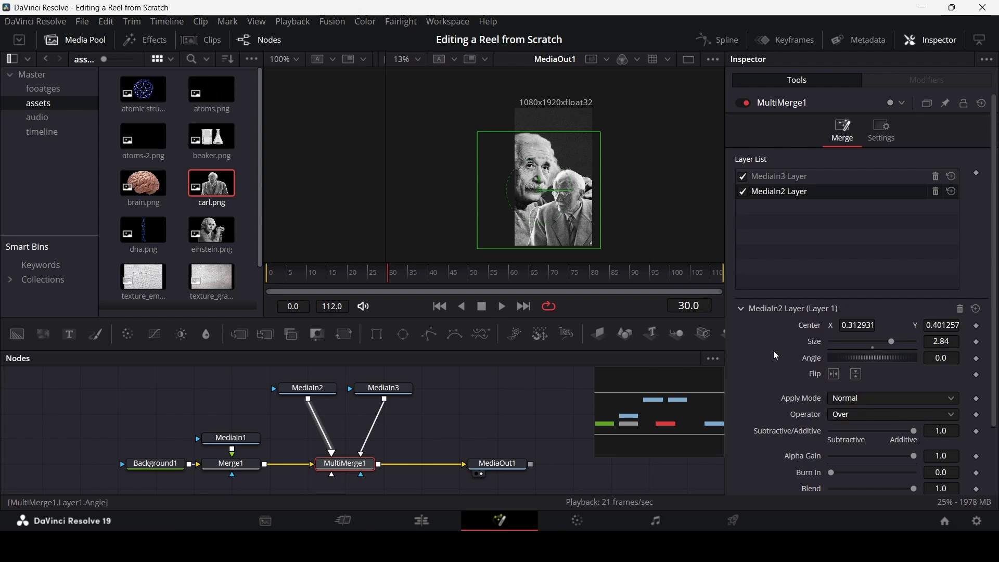
pyautogui.click(977, 326)
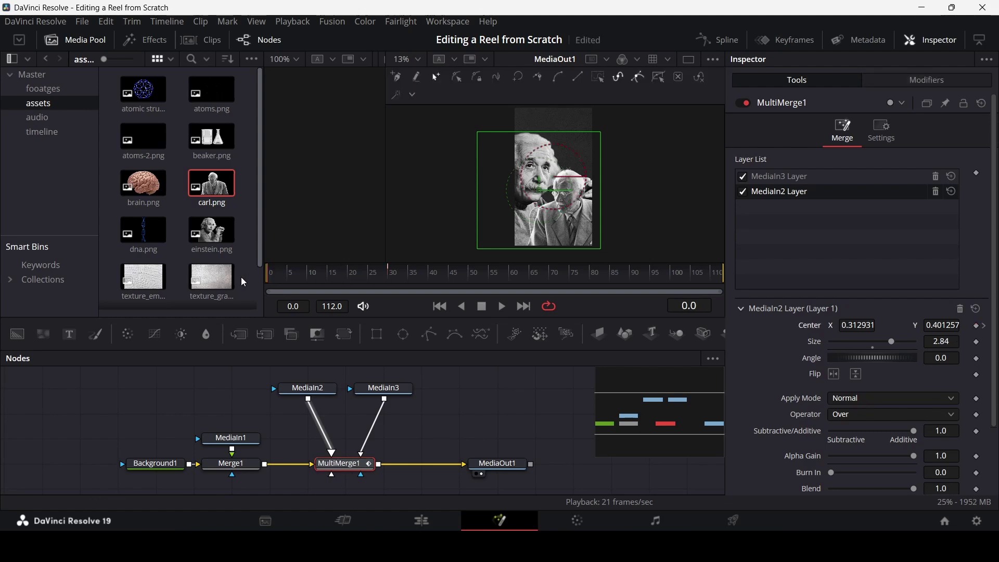
pyautogui.moveTo(539, 191); pyautogui.dragTo(531, 196)
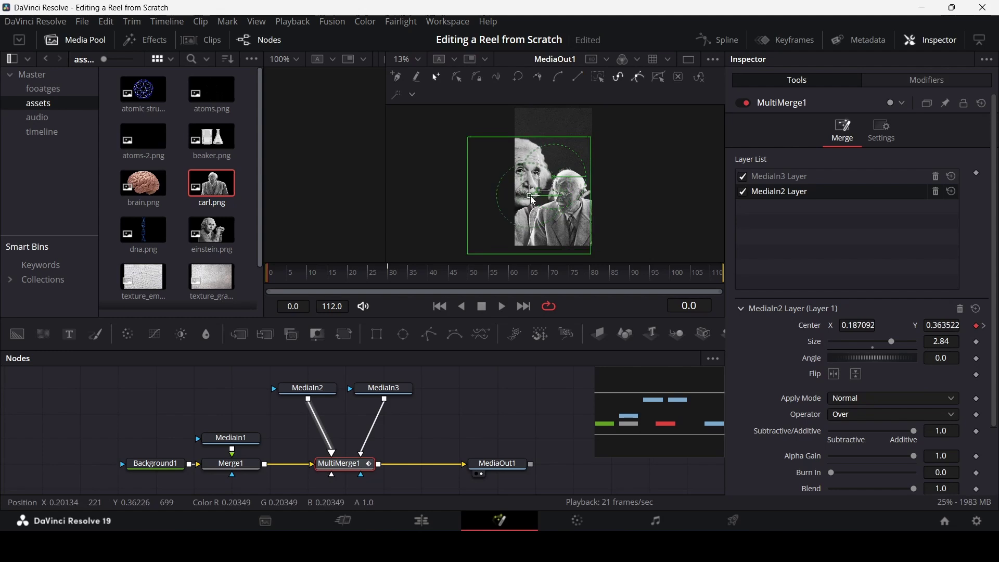
pyautogui.click(507, 401)
pyautogui.press('space')
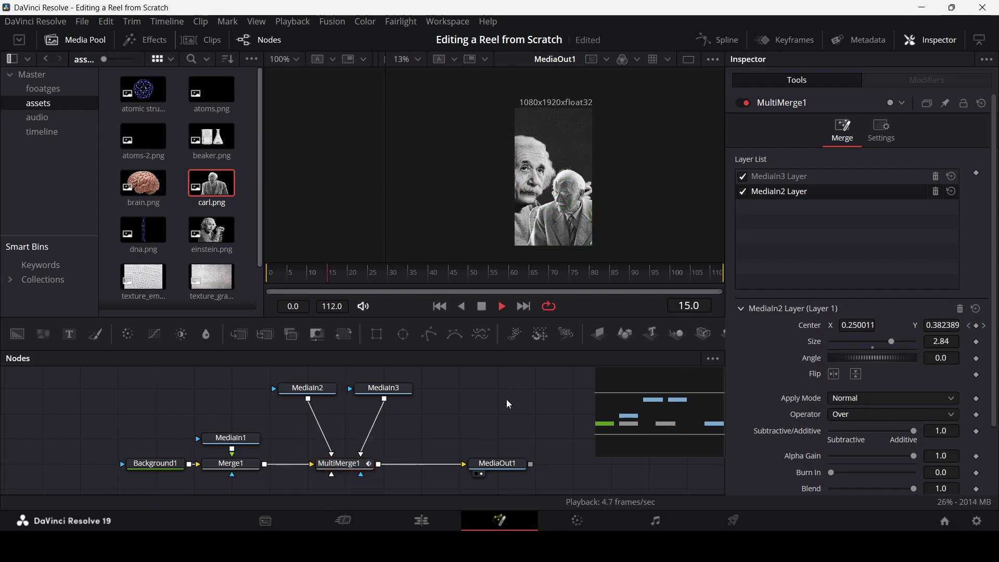
pyautogui.press('space')
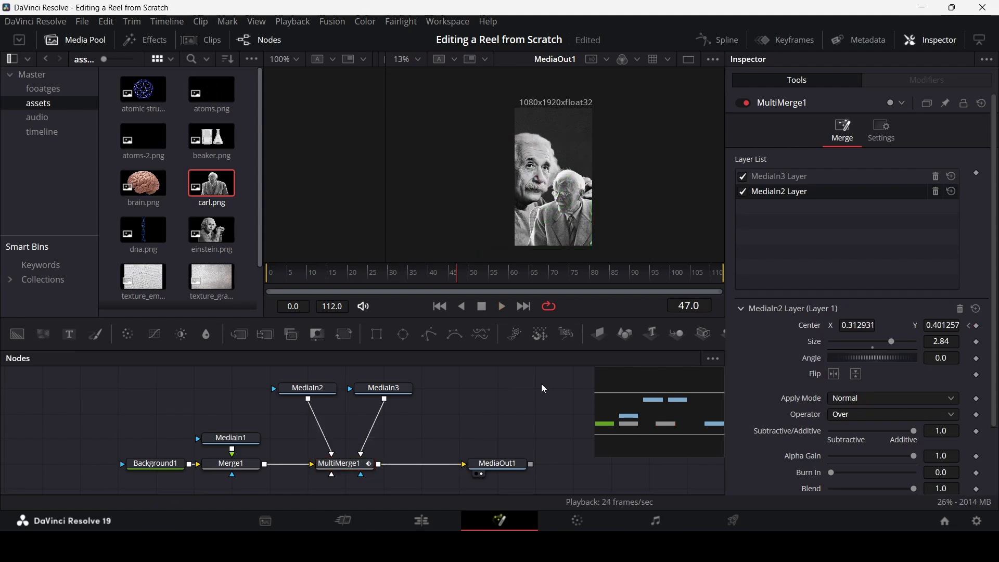
# Step: Animate the carl layer's center from X 1.561933 at frame 43 to X 0.639114 at frame 60, keeping Y 0.275547, and preview the slide-in
pyautogui.click(349, 463)
pyautogui.click(387, 388)
pyautogui.click(351, 463)
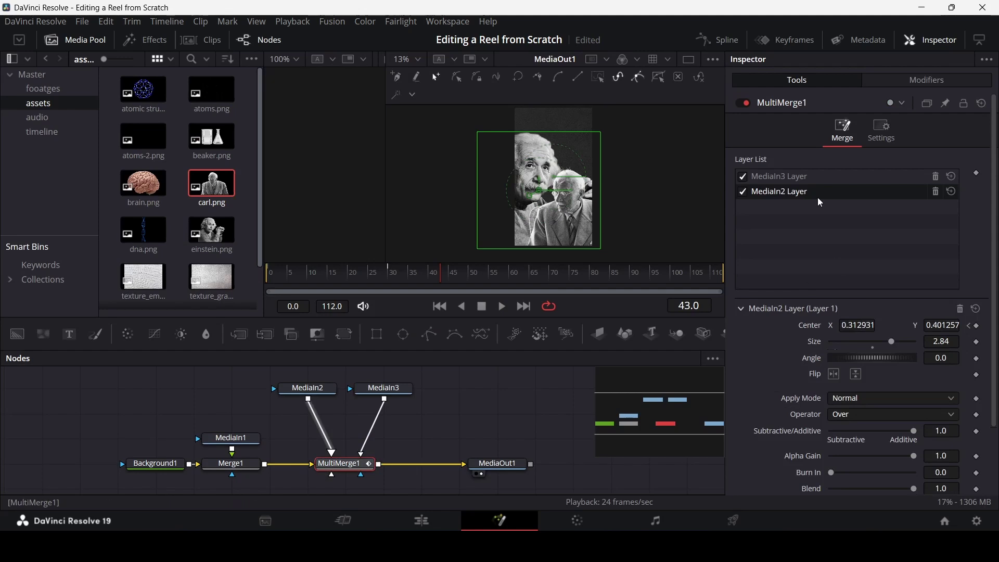
pyautogui.click(809, 180)
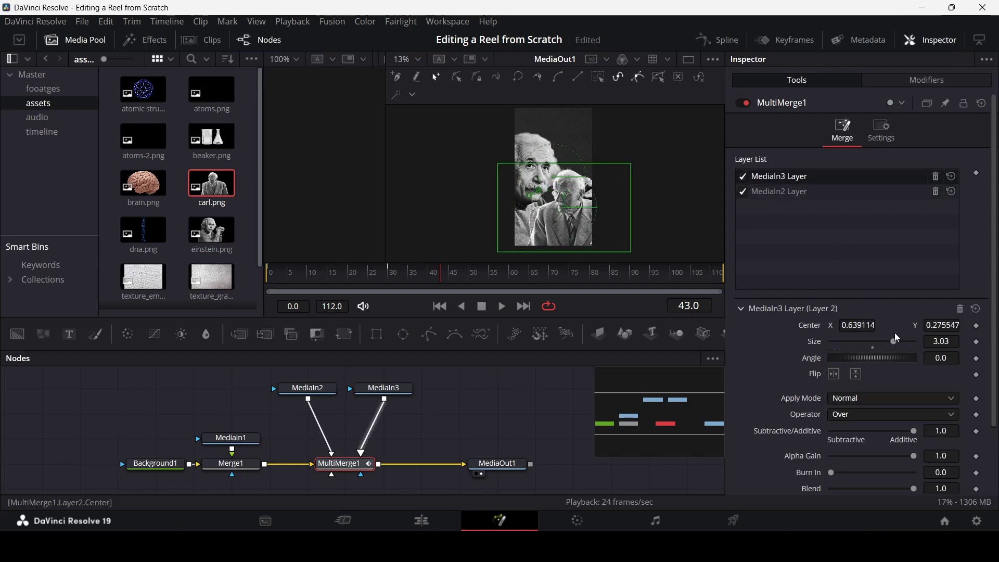
pyautogui.click(977, 326)
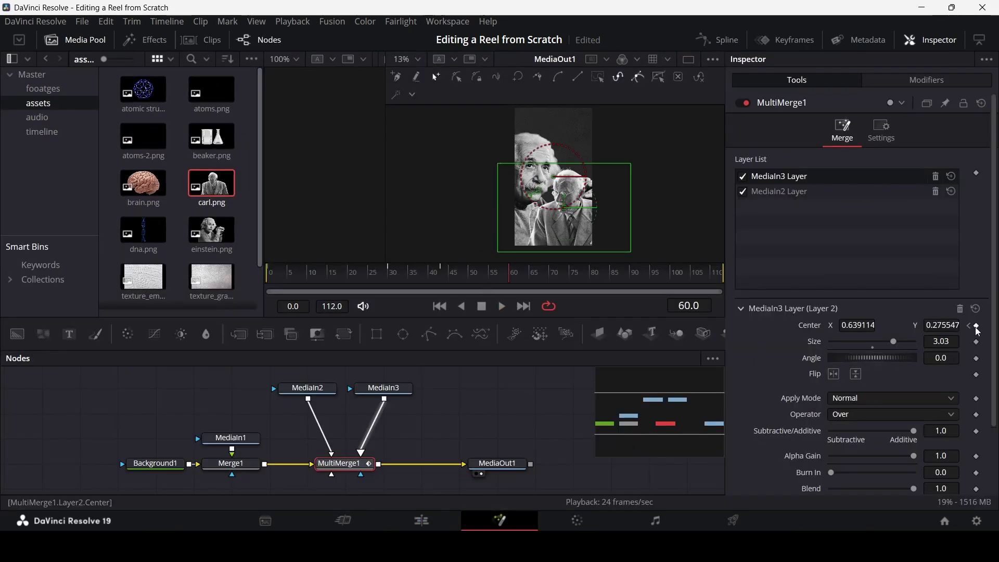
pyautogui.click(969, 326)
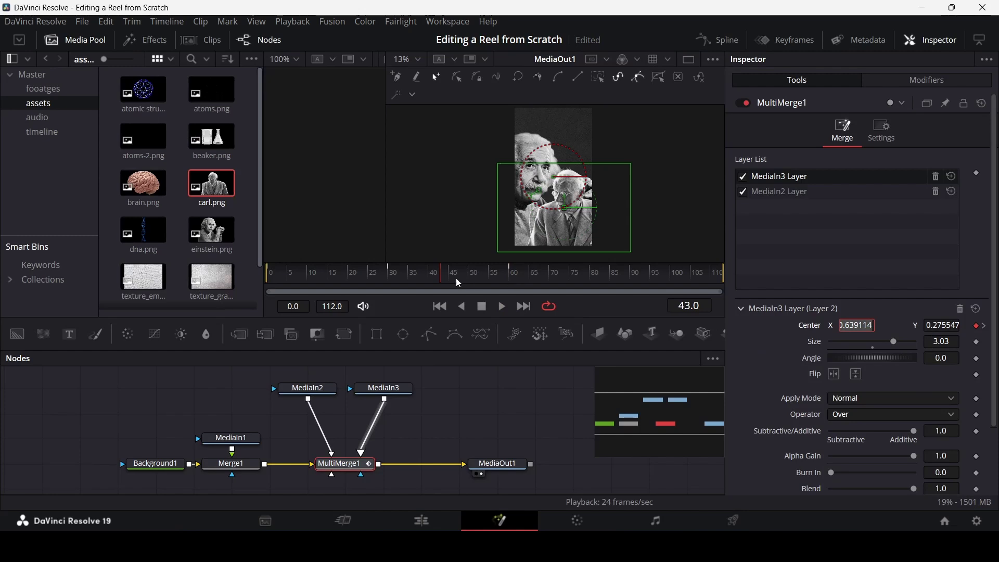
pyautogui.click(577, 211)
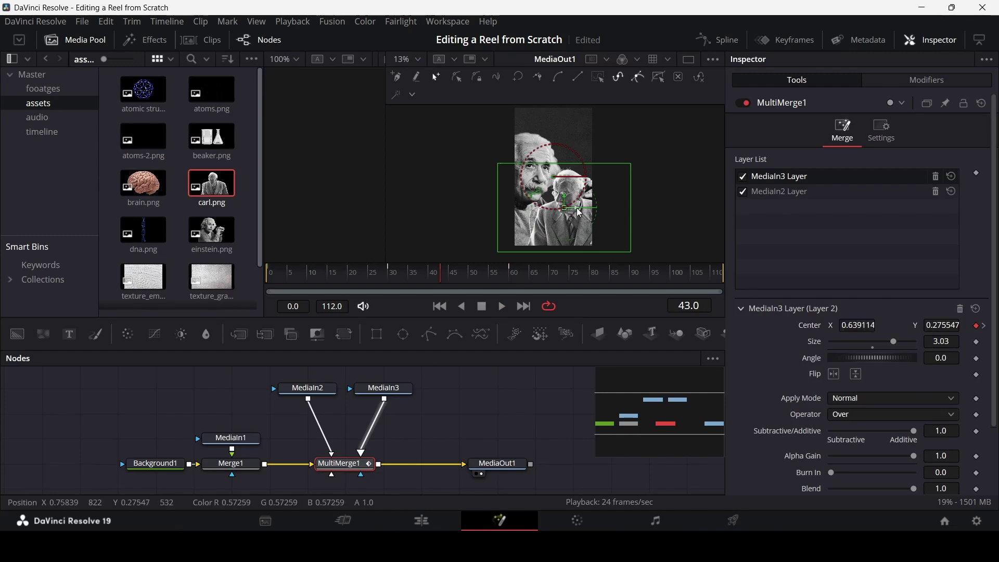
pyautogui.moveTo(580, 212); pyautogui.dragTo(650, 210)
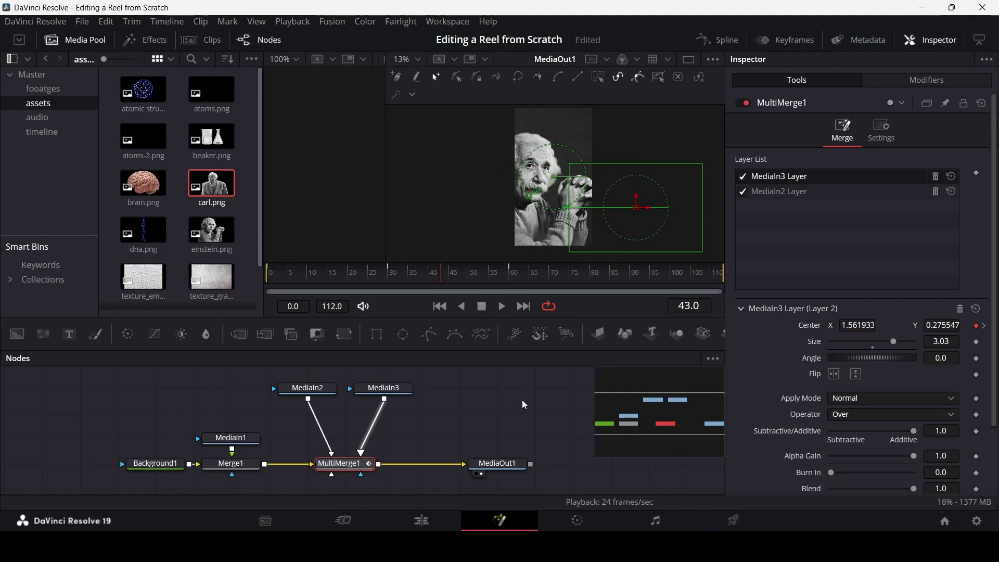
pyautogui.click(522, 400)
pyautogui.press('space')
pyautogui.press('space')
# Step: Smooth the carl layer's displacement curve into an ease-in, ease-out shape with extended handles, and preview the motion
pyautogui.click(712, 45)
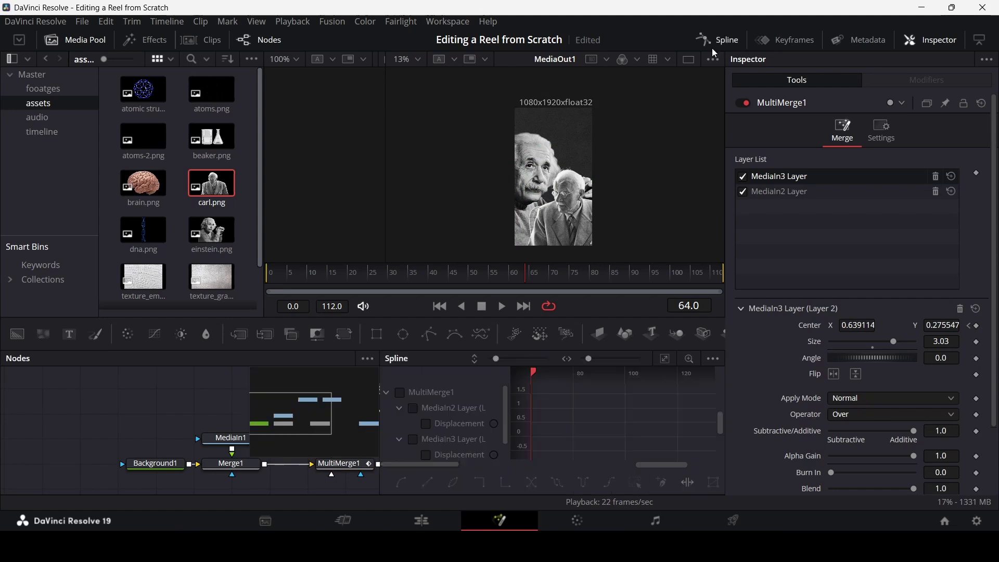
pyautogui.scroll(-1, 445, 432)
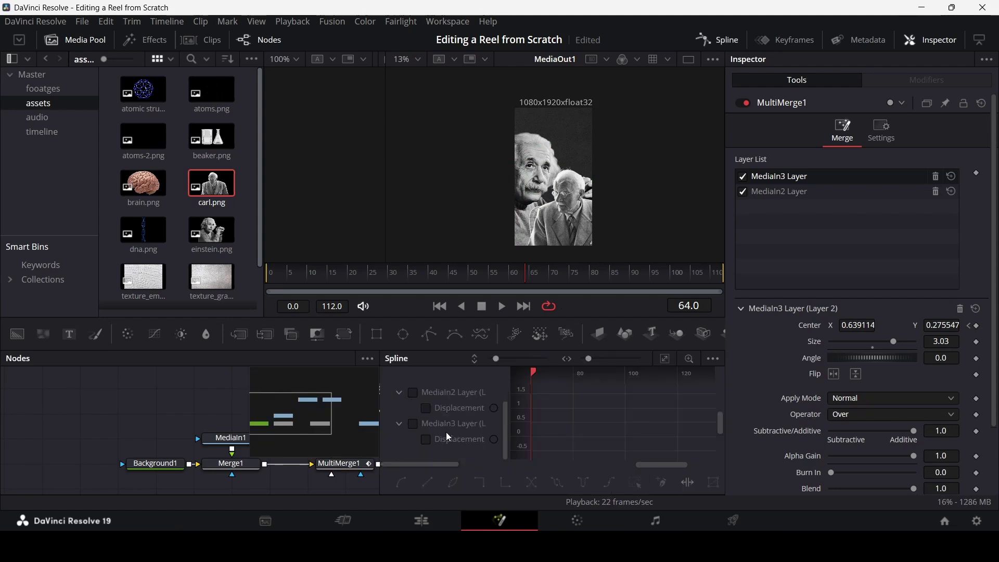
pyautogui.click(435, 441)
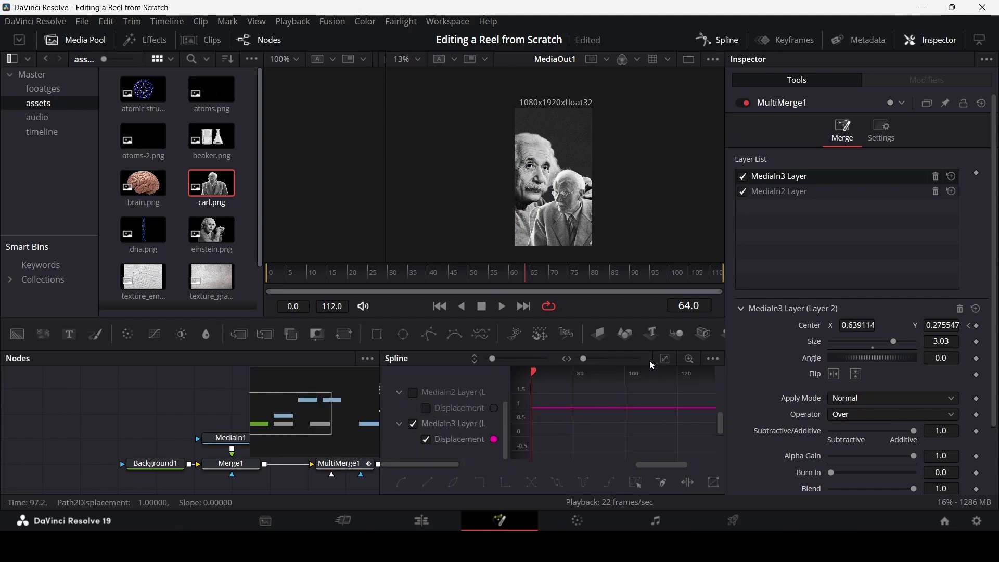
pyautogui.click(667, 361)
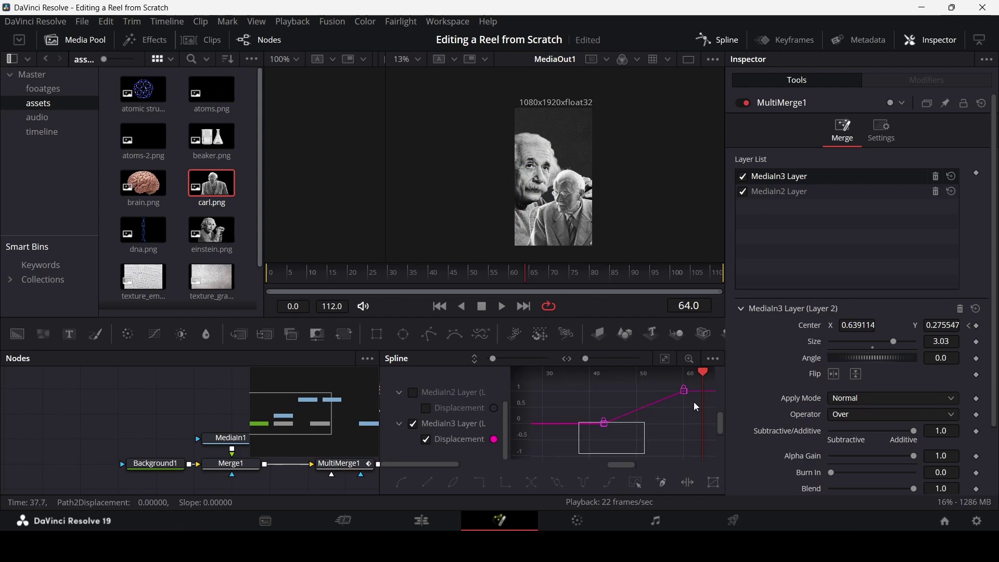
pyautogui.moveTo(629, 427); pyautogui.dragTo(665, 429)
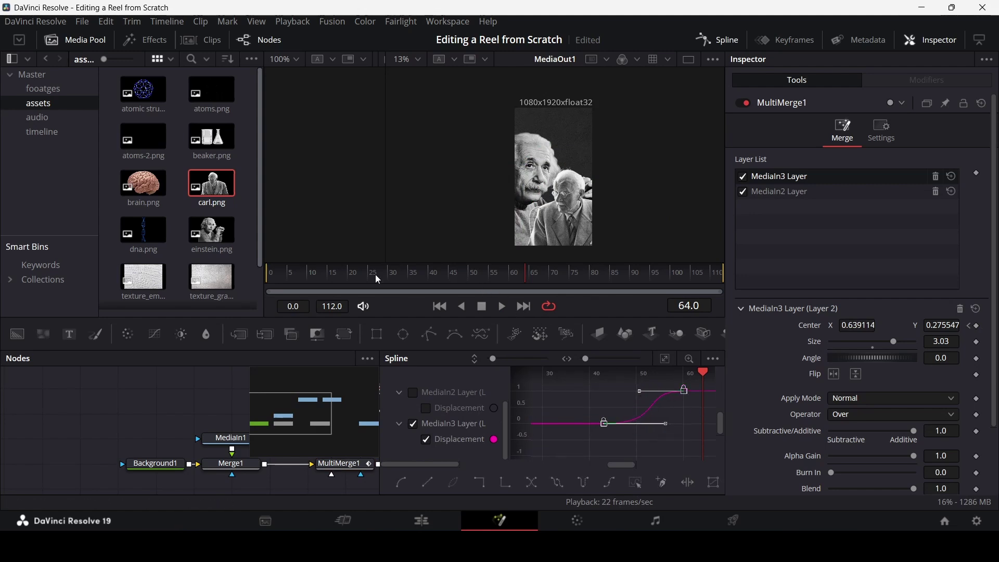
pyautogui.click(354, 273)
pyautogui.press('space')
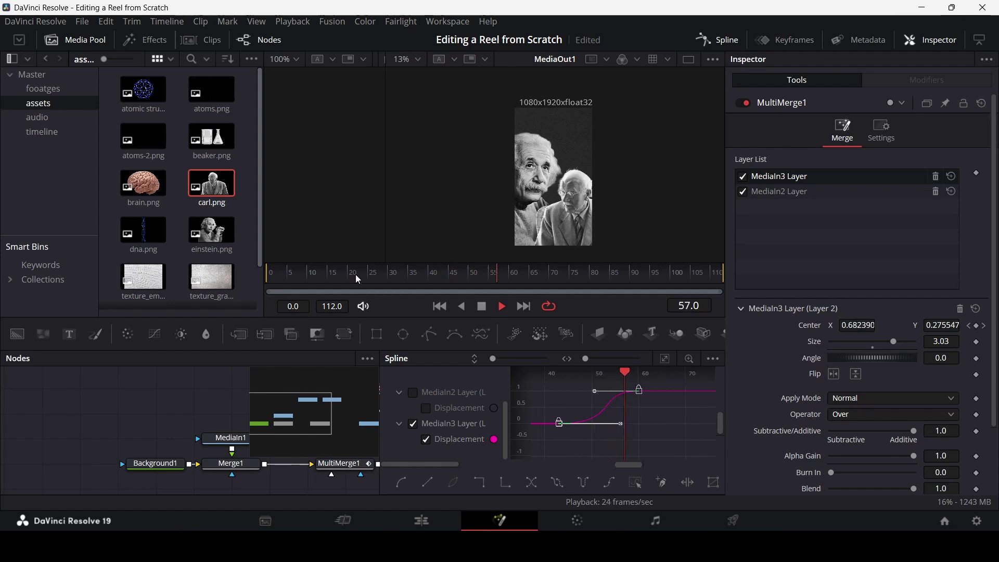
pyautogui.press('space')
pyautogui.click(718, 40)
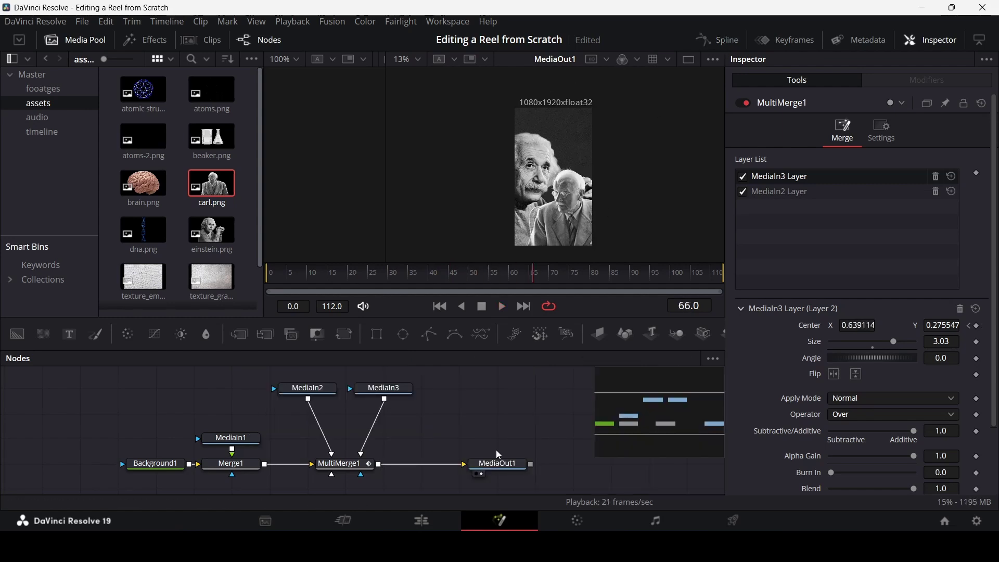
# Step: Play the Fusion composition on the edit timeline from 00:00:27:16 and save the project
pyautogui.click(445, 519)
pyautogui.click(647, 348)
pyautogui.click(700, 378)
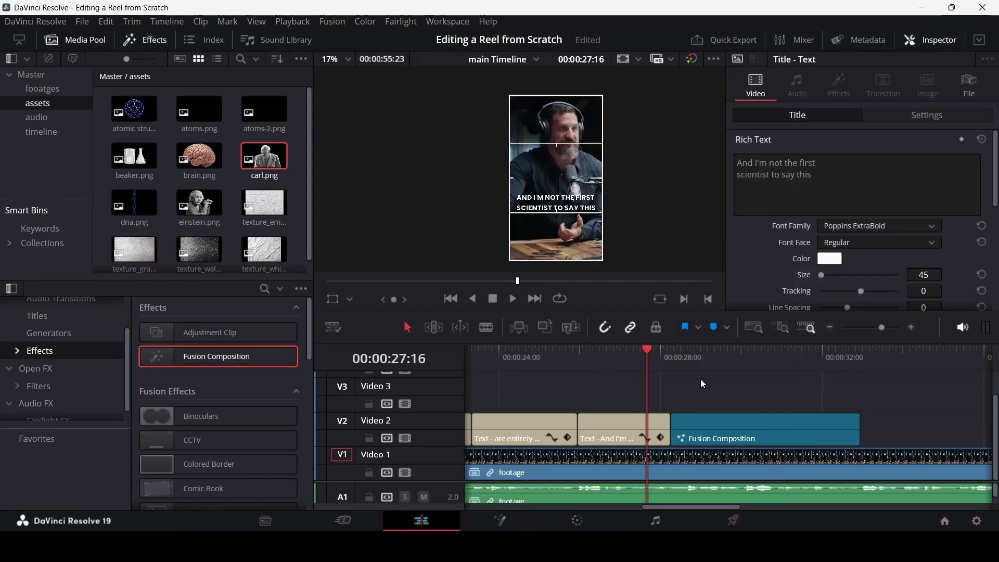
pyautogui.press('space')
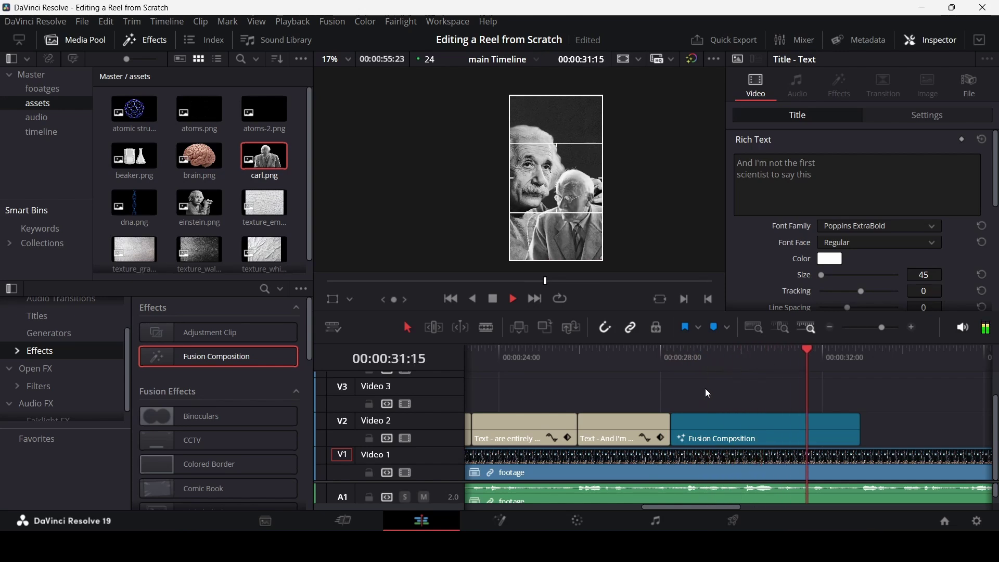
pyautogui.hotkey('ctrl', 's')
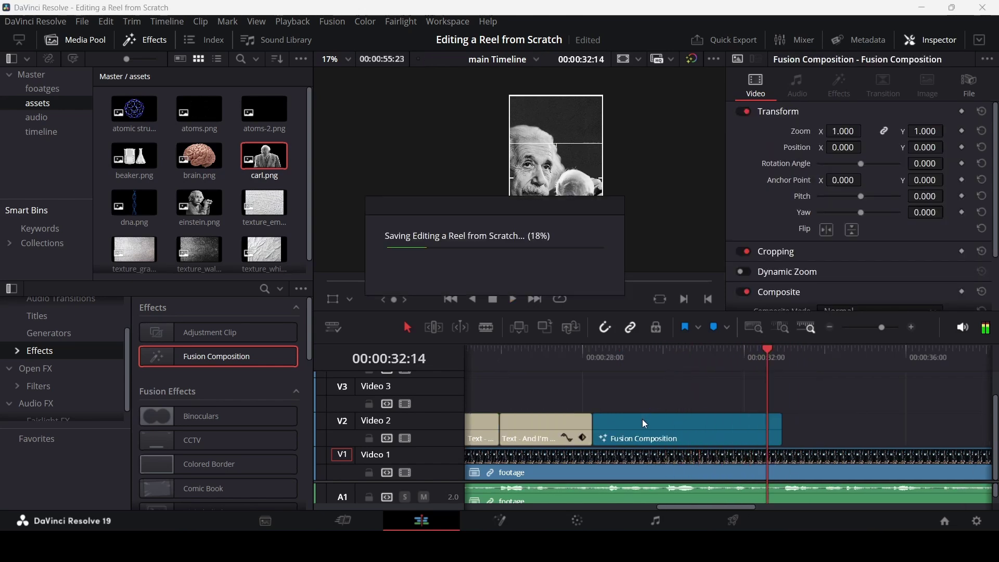
# Step: Insert a Transform node between MultiMerge1 and MediaOut1 of the Fusion composition and keyframe its size and angle at frame 0
pyautogui.rightClick(657, 420)
pyautogui.click(715, 336)
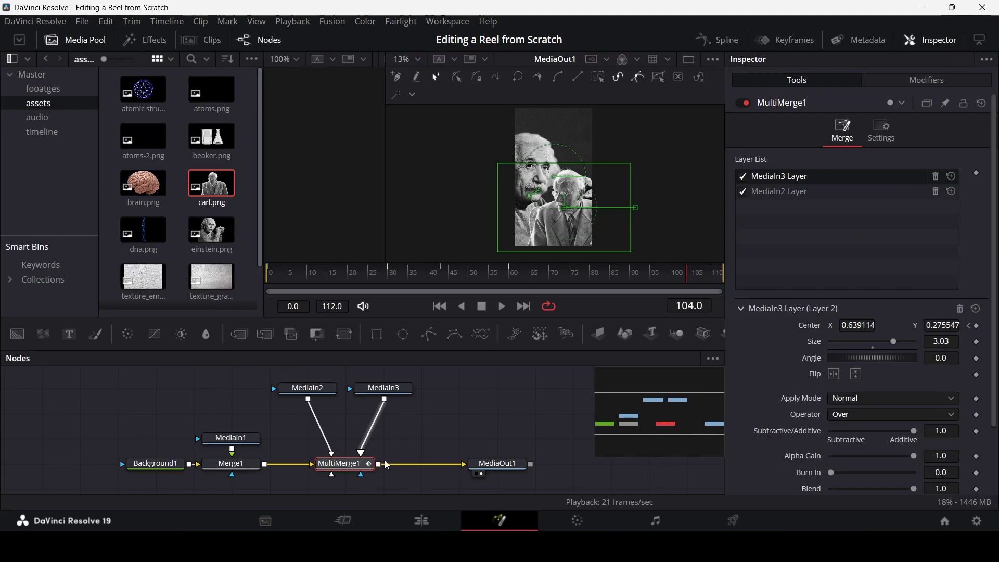
pyautogui.click(420, 463)
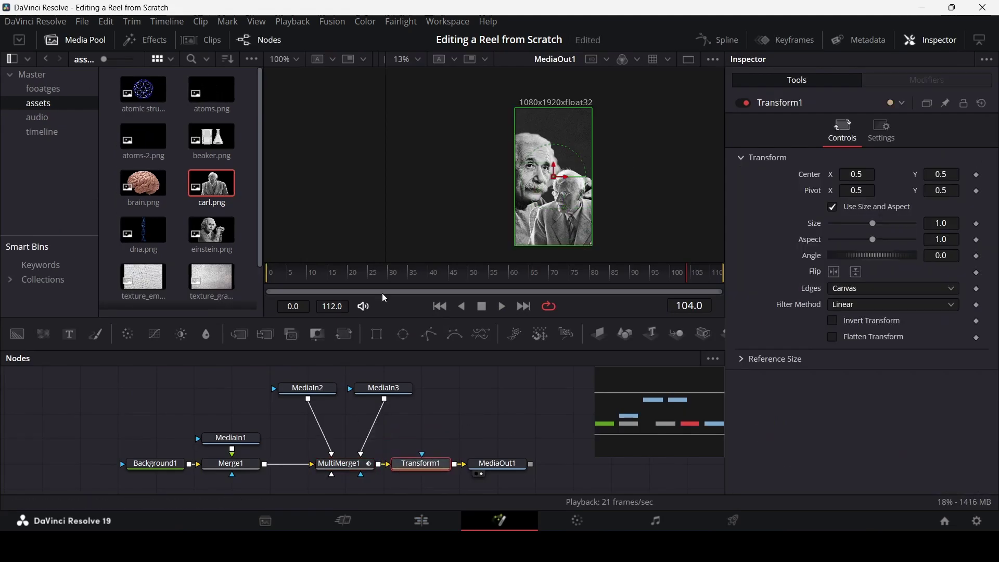
pyautogui.moveTo(370, 275); pyautogui.dragTo(252, 281)
pyautogui.click(977, 256)
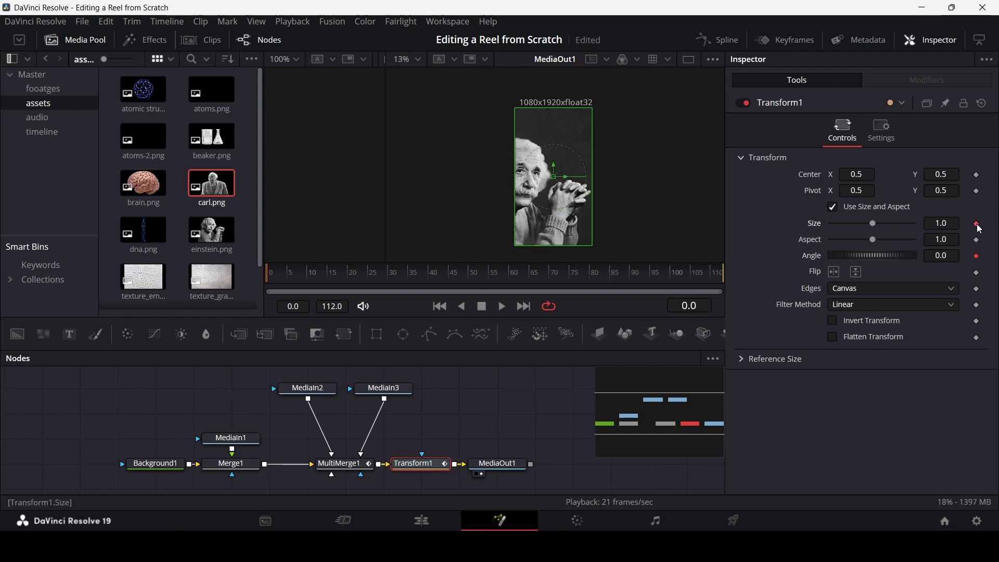
# Step: Set the Transform's size to 1.2 at frame 112
pyautogui.click(716, 273)
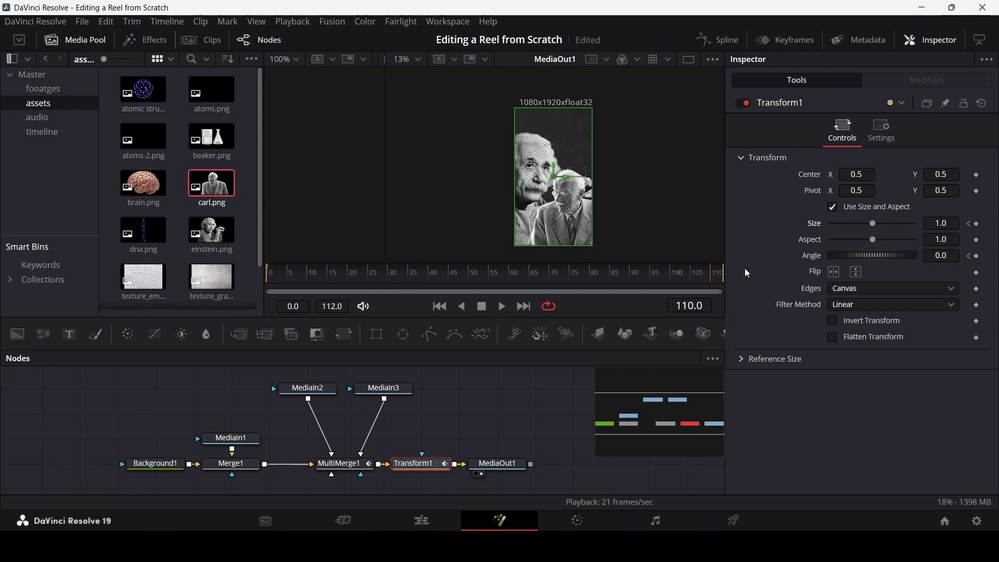
pyautogui.click(954, 223)
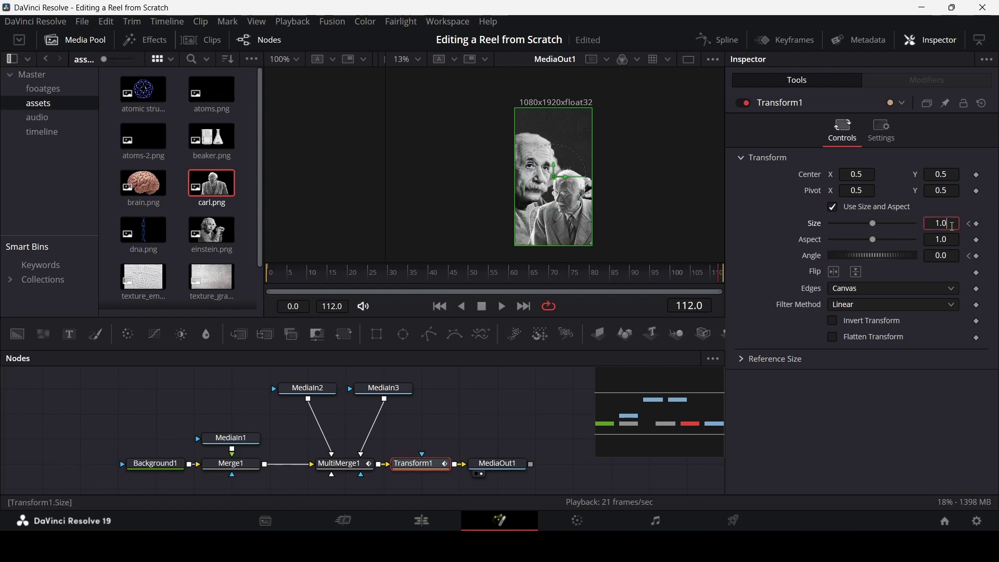
pyautogui.write('1.2')
pyautogui.press('Tab')
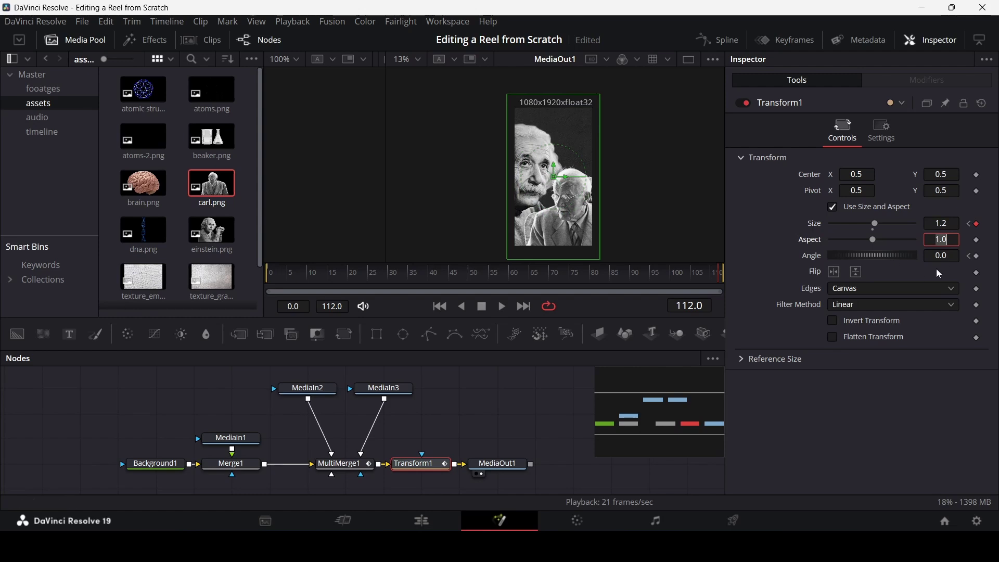
# Step: Try a smaller Transform size of 1.1 at frame 112
pyautogui.click(951, 223)
pyautogui.write('1')
pyautogui.press('Tab')
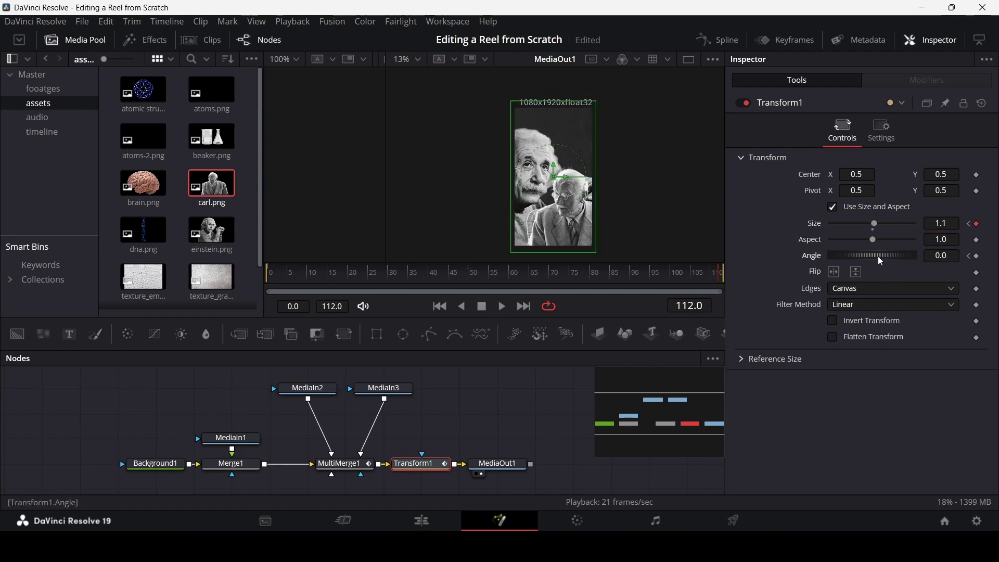
# Step: Set the Transform's angle to 5.2 and its size to 1.2 at frame 112
pyautogui.moveTo(879, 259); pyautogui.dragTo(881, 258)
pyautogui.click(954, 223)
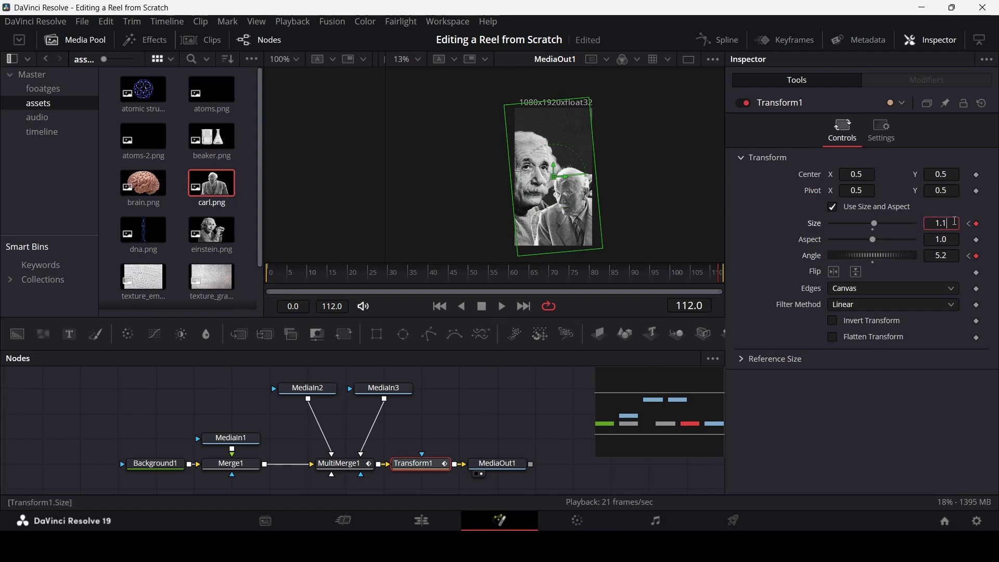
pyautogui.write('1.2')
pyautogui.press('Tab')
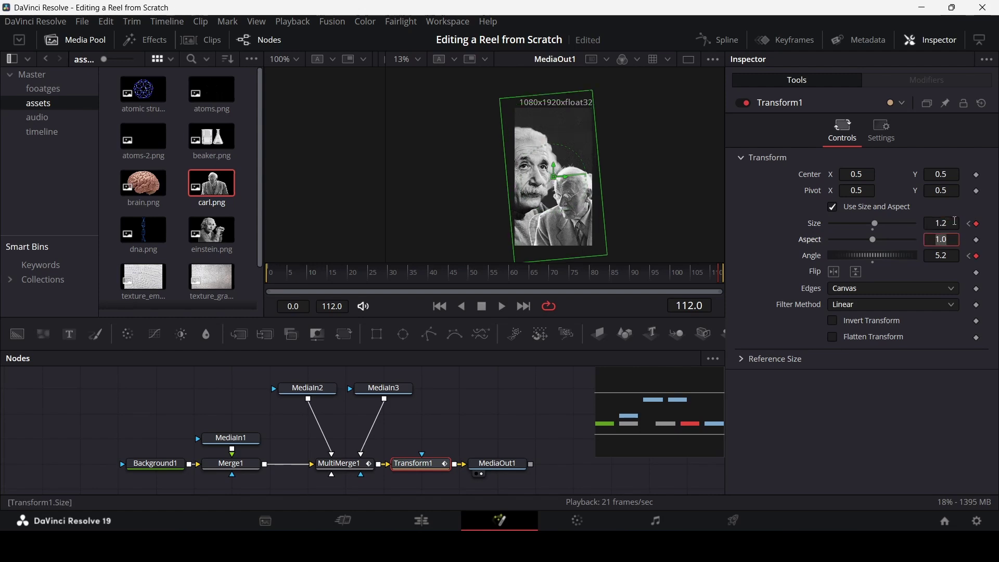
pyautogui.click(954, 271)
pyautogui.click(496, 428)
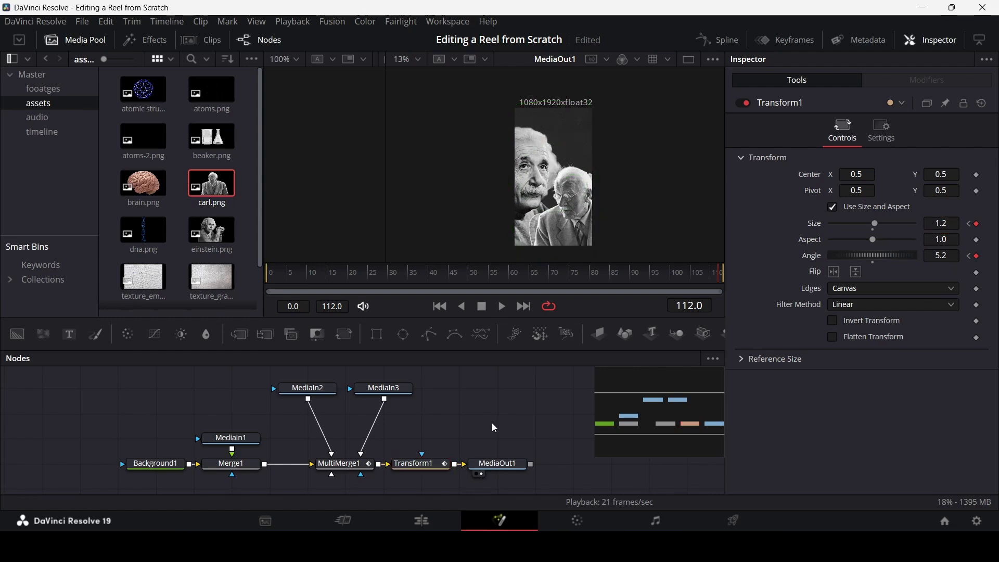
# Step: Return to the edit timeline and play the finished Fusion composition from 00:00:27:22
pyautogui.click(421, 520)
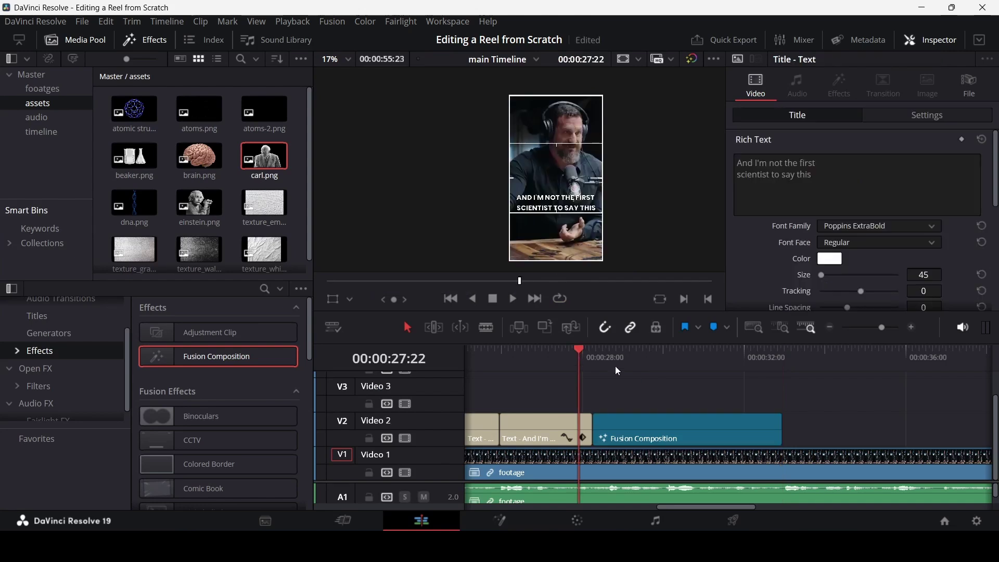
pyautogui.press('space')
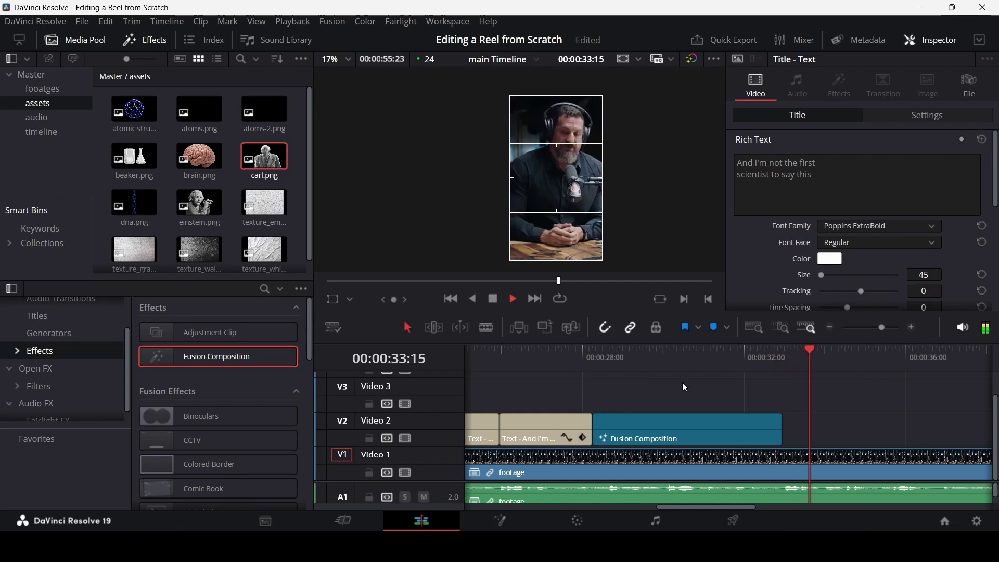
pyautogui.click(713, 383)
# Step: Copy the "And I'm not the first scientist to say this" caption to just after the Fusion composition on Video 2
pyautogui.moveTo(535, 430); pyautogui.dragTo(828, 428)
pyautogui.hscroll(3, 795, 385)
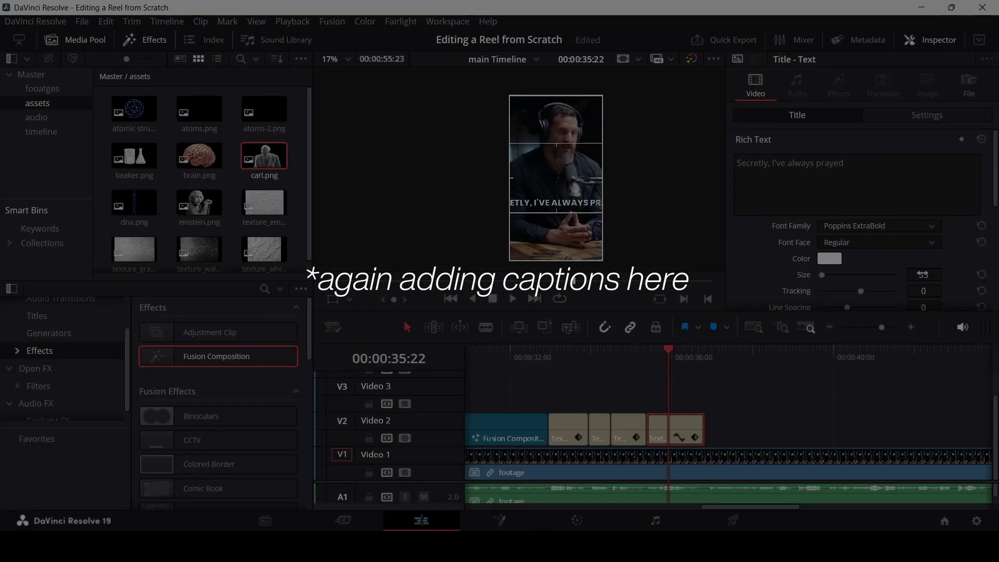
# Step: Switch to the Word script and select the phrase "It's given me so much" for the caption text
pyautogui.hotkey('alt', 'Tab')
pyautogui.moveTo(554, 327); pyautogui.dragTo(686, 327)
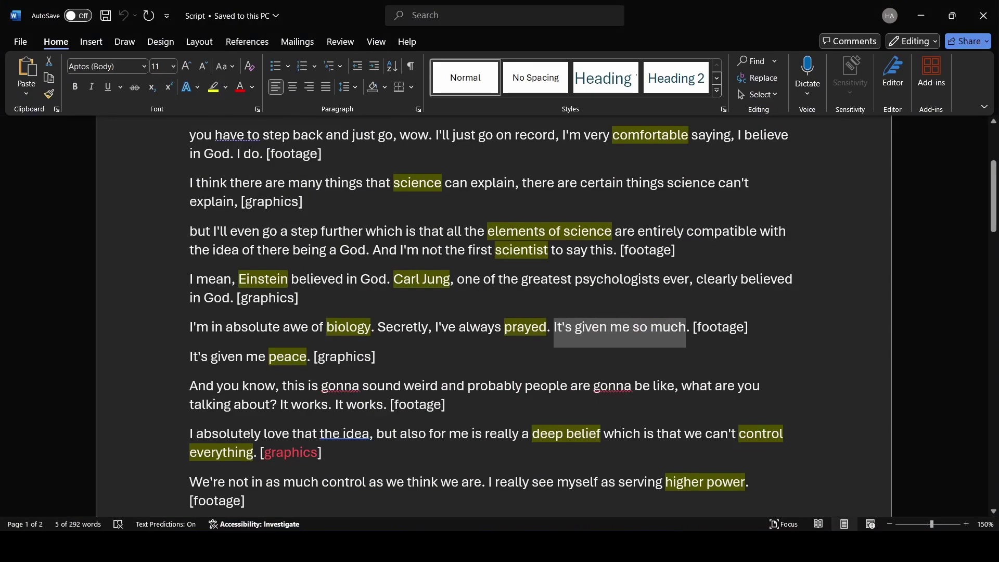
pyautogui.hotkey('alt', 'Tab')
# Step: Add a Fusion Composition right after the last caption on Video 2, trim its end to 00:00:40:04, and open it in Fusion
pyautogui.moveTo(245, 356); pyautogui.dragTo(651, 429)
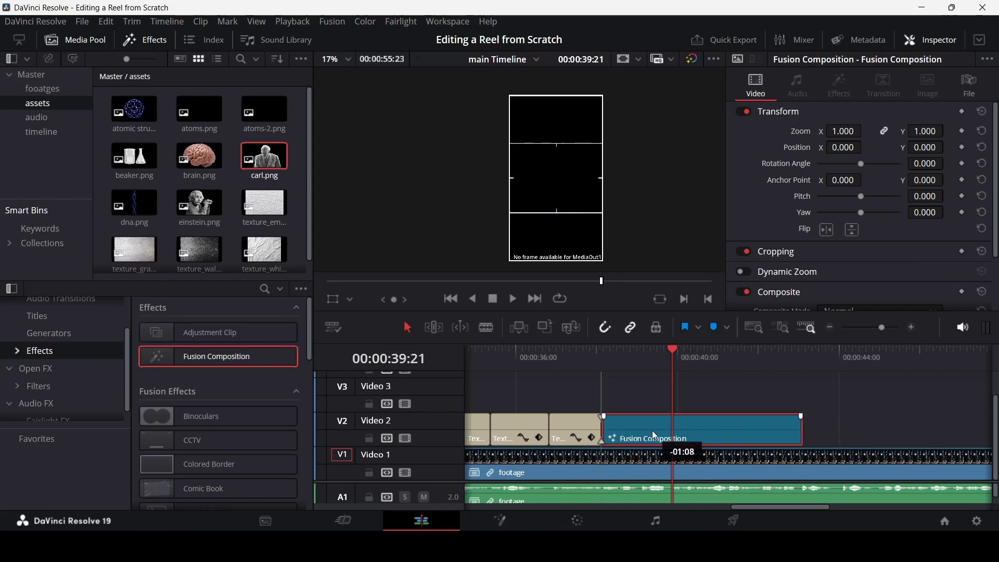
pyautogui.click(616, 357)
pyautogui.moveTo(801, 430); pyautogui.dragTo(683, 430)
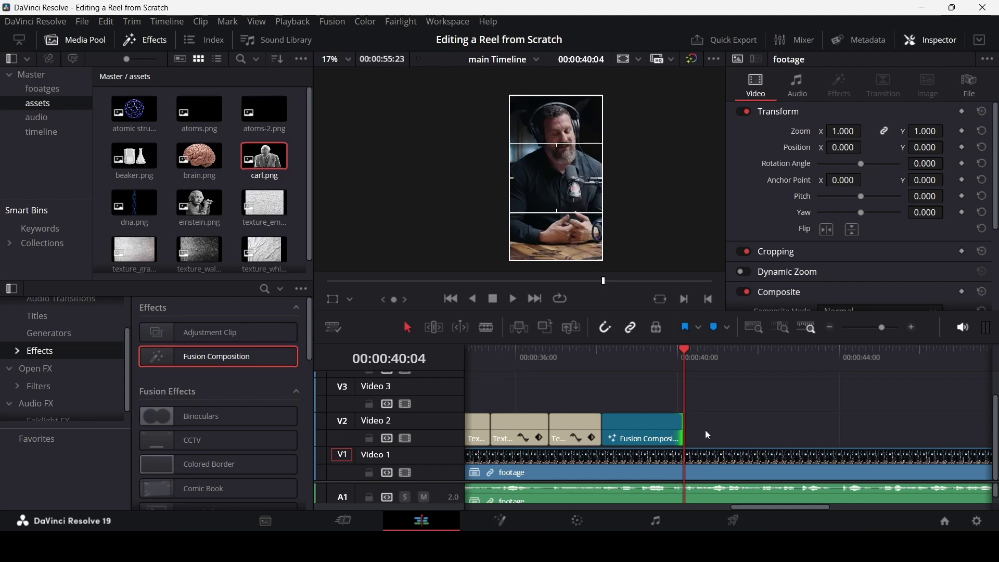
pyautogui.moveTo(637, 361); pyautogui.dragTo(646, 361)
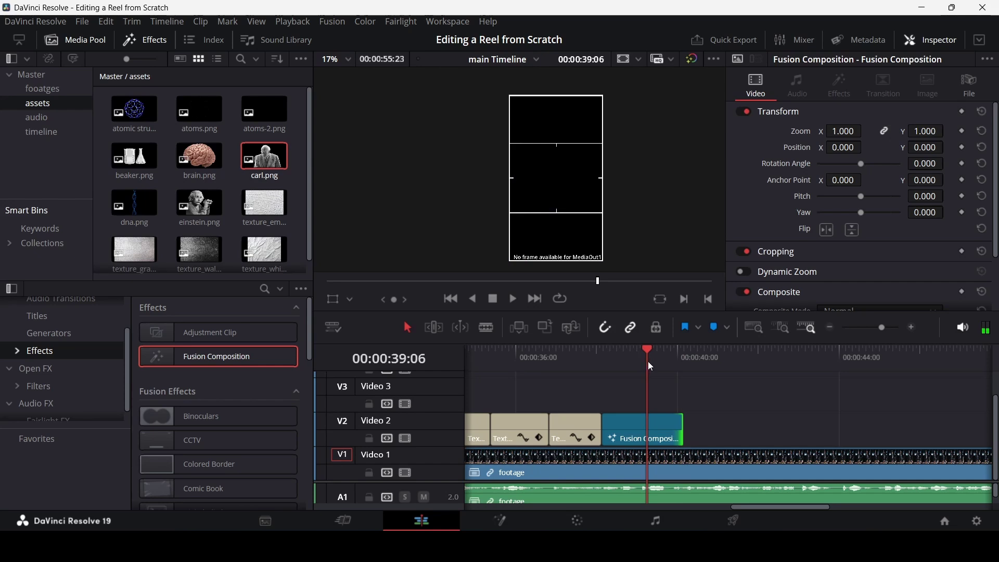
pyautogui.click(603, 363)
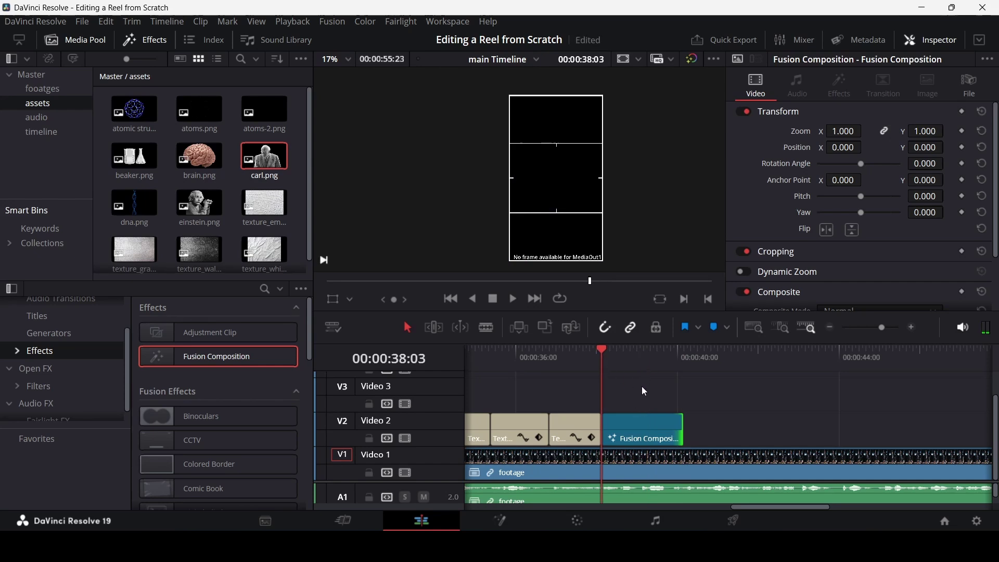
pyautogui.rightClick(650, 426)
pyautogui.click(698, 338)
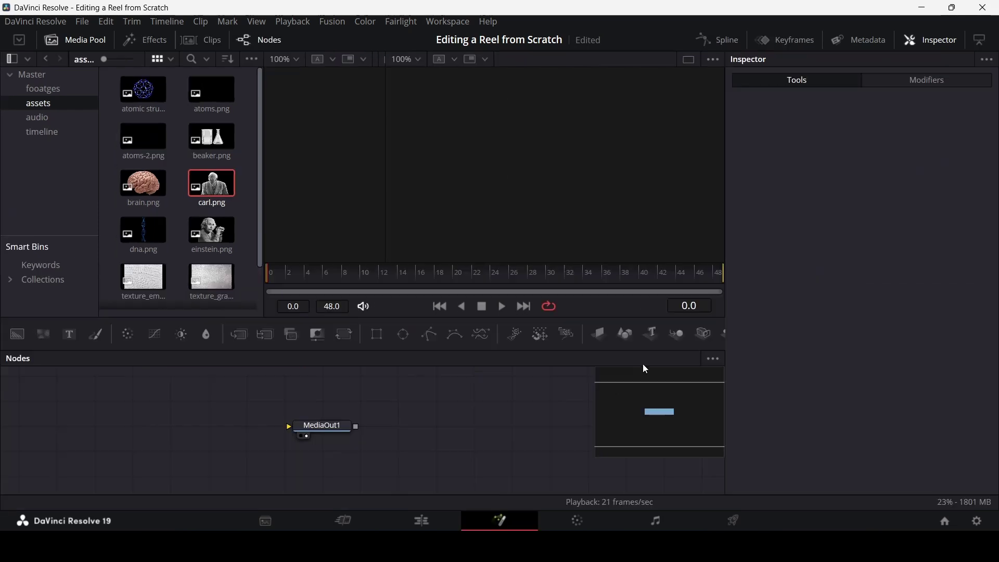
# Step: Import the peaceful-place and periodic-table images from the Assets folder into the assets bin and add peaceful-place to the node graph
pyautogui.hotkey('alt', 'Tab')
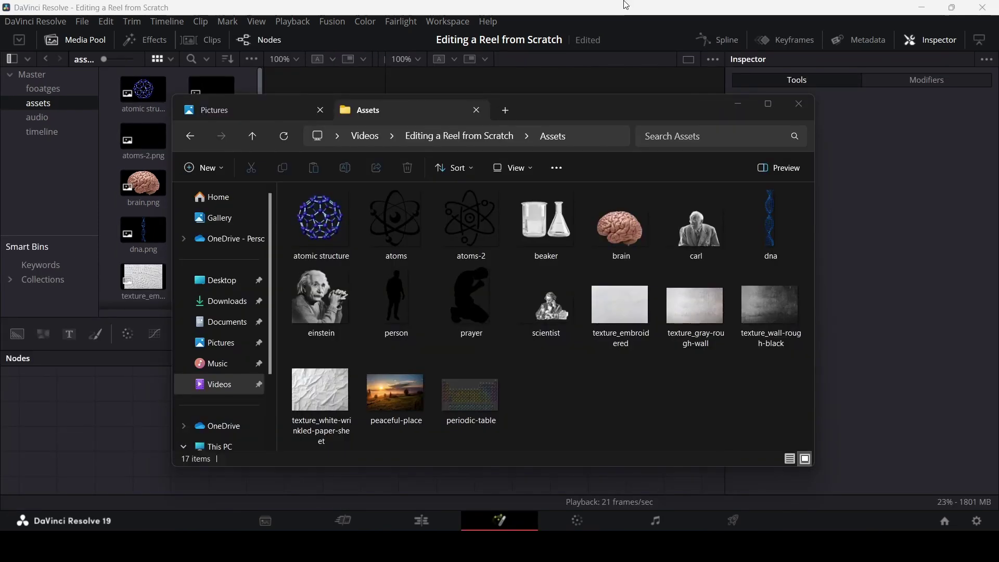
pyautogui.hotkey('alt', 'Tab')
pyautogui.hotkey('alt', 'Tab')
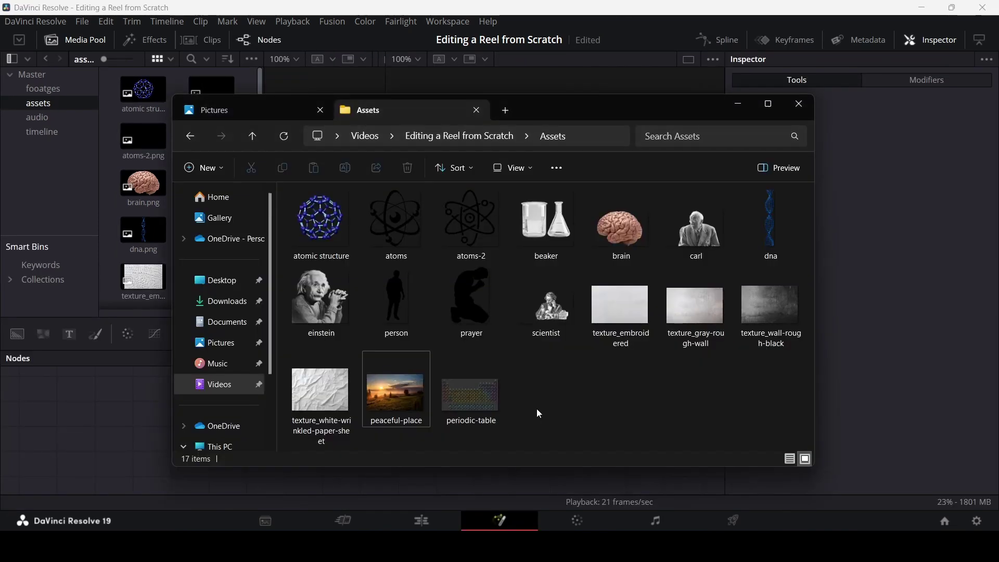
pyautogui.moveTo(544, 407); pyautogui.dragTo(409, 390)
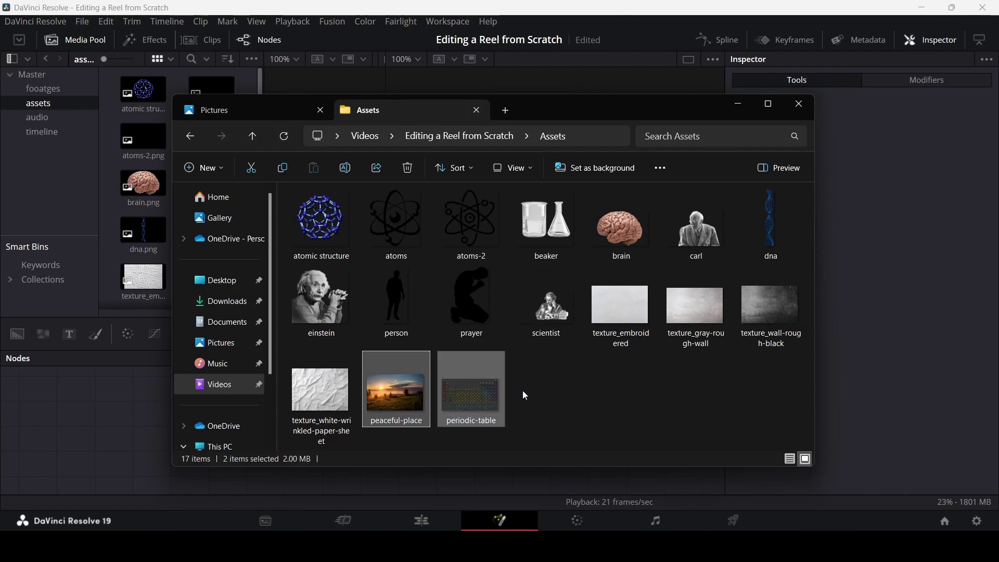
pyautogui.click(557, 394)
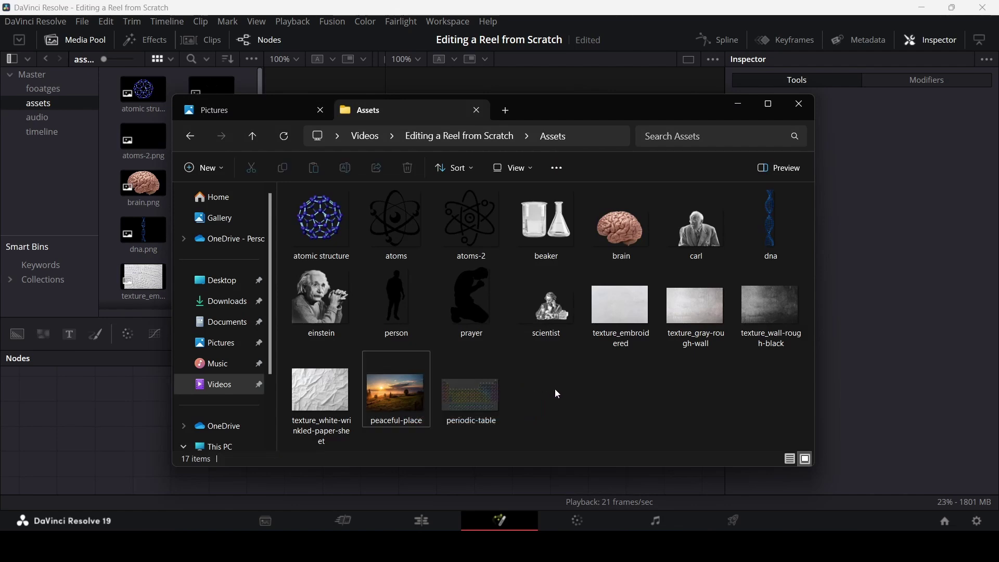
pyautogui.moveTo(560, 388); pyautogui.dragTo(135, 426)
pyautogui.click(46, 195)
pyautogui.click(182, 276)
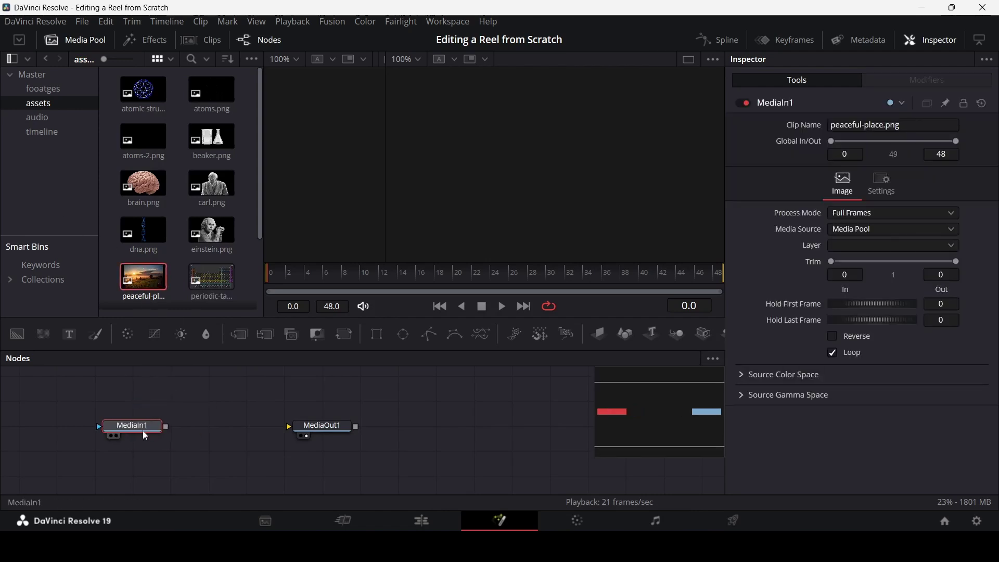
# Step: Merge peaceful-place over a Background node feeding MediaOut1, and set the merge size to 2.345 to fill the vertical frame
pyautogui.moveTo(17, 342); pyautogui.dragTo(88, 427)
pyautogui.moveTo(167, 430); pyautogui.dragTo(289, 426)
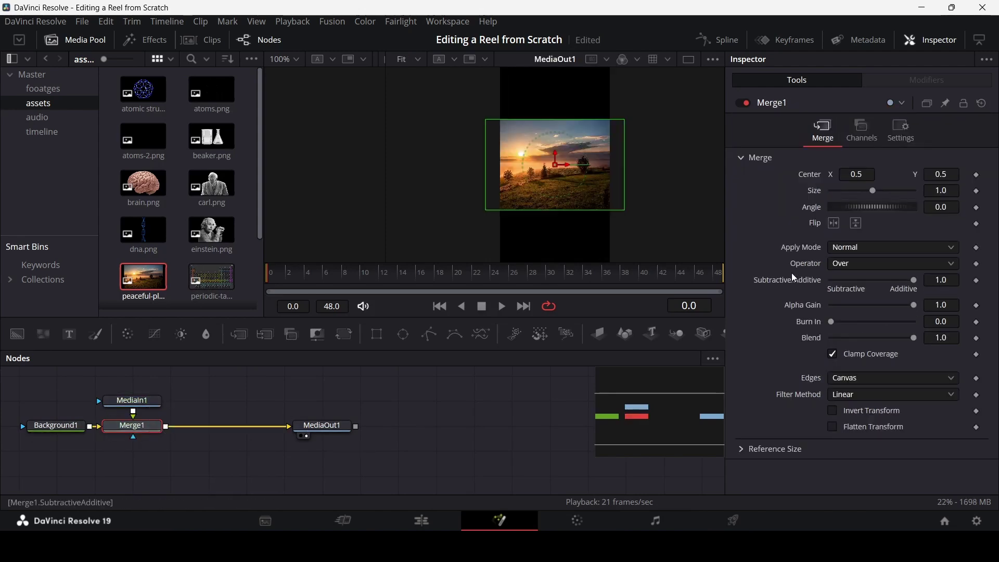
pyautogui.moveTo(873, 192); pyautogui.dragTo(887, 191)
pyautogui.scroll(-2, 572, 175)
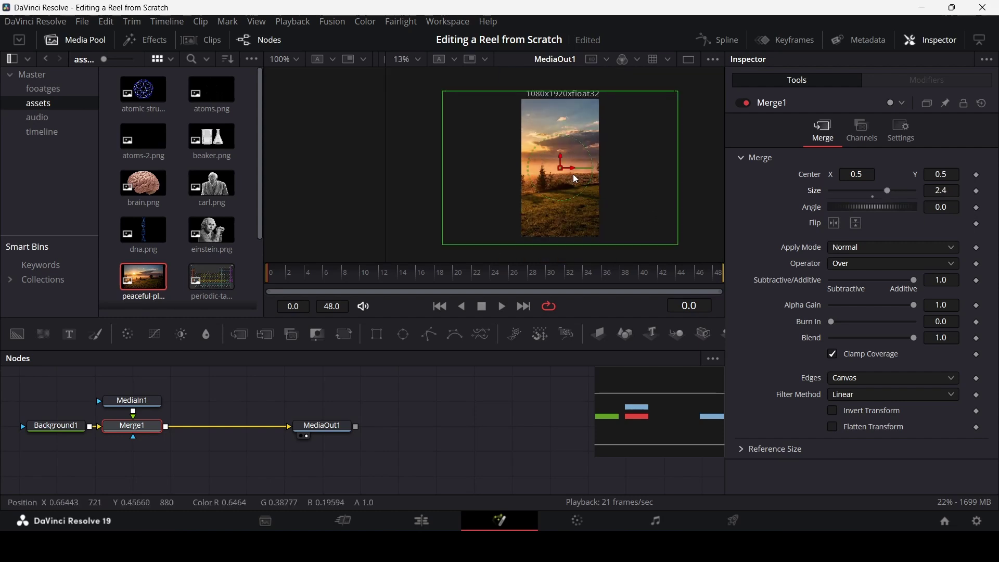
pyautogui.click(948, 193)
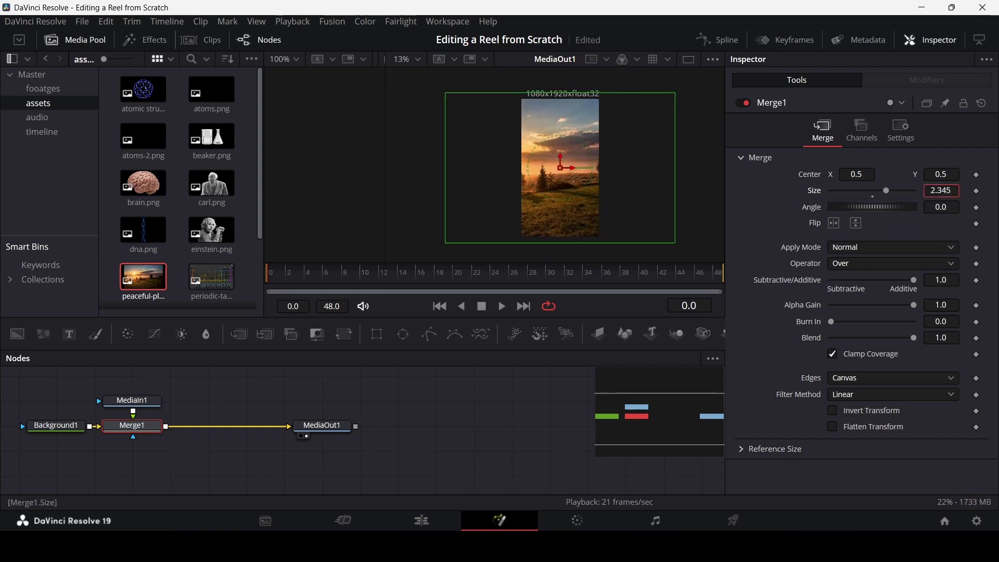
pyautogui.click(478, 417)
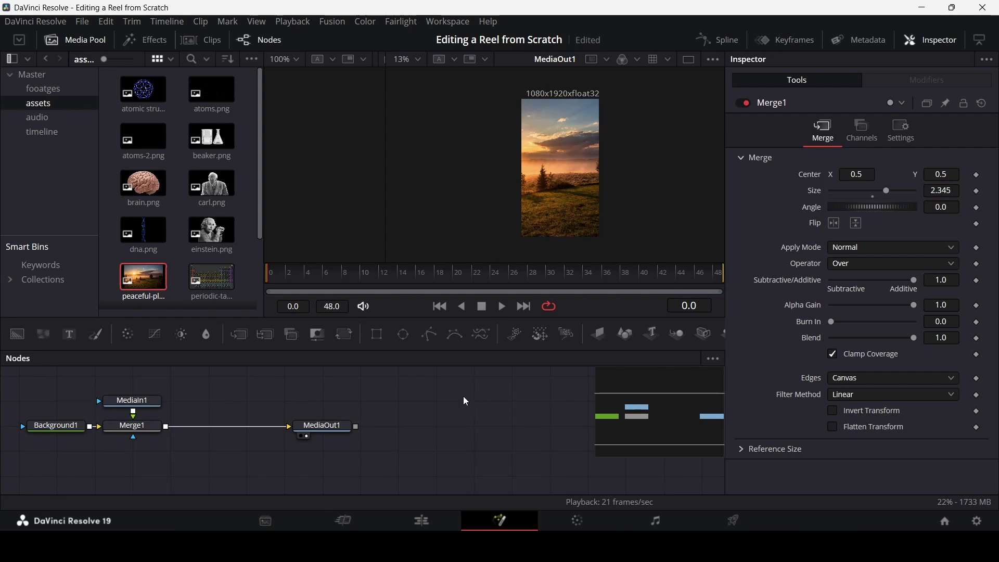
# Step: Add a Camera Shake node after Merge1 and play the composition to preview the motion
pyautogui.click(132, 427)
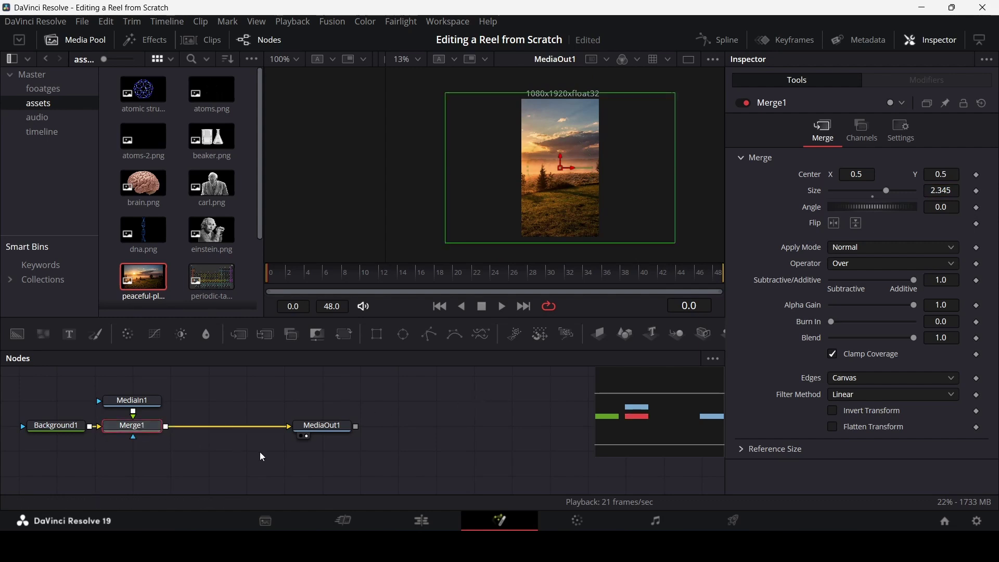
pyautogui.hotkey('shift', 'space')
pyautogui.write('cam')
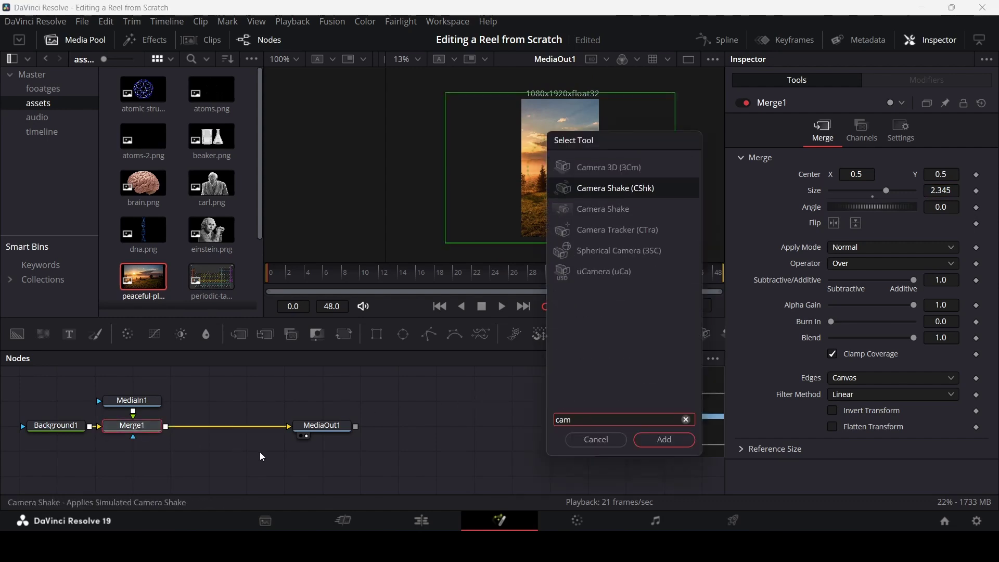
pyautogui.press('Up')
pyautogui.press('Down')
pyautogui.press('Return')
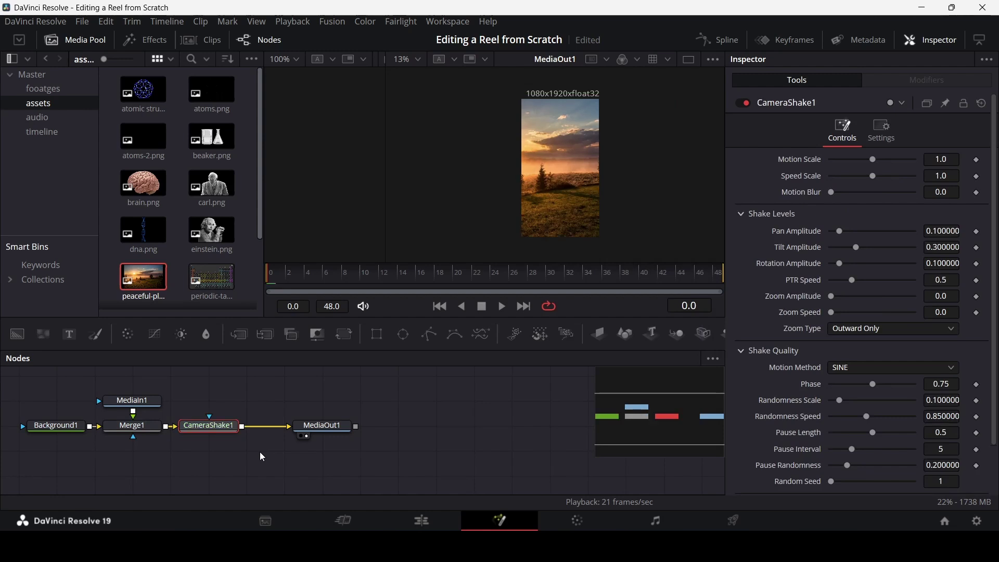
pyautogui.press('space')
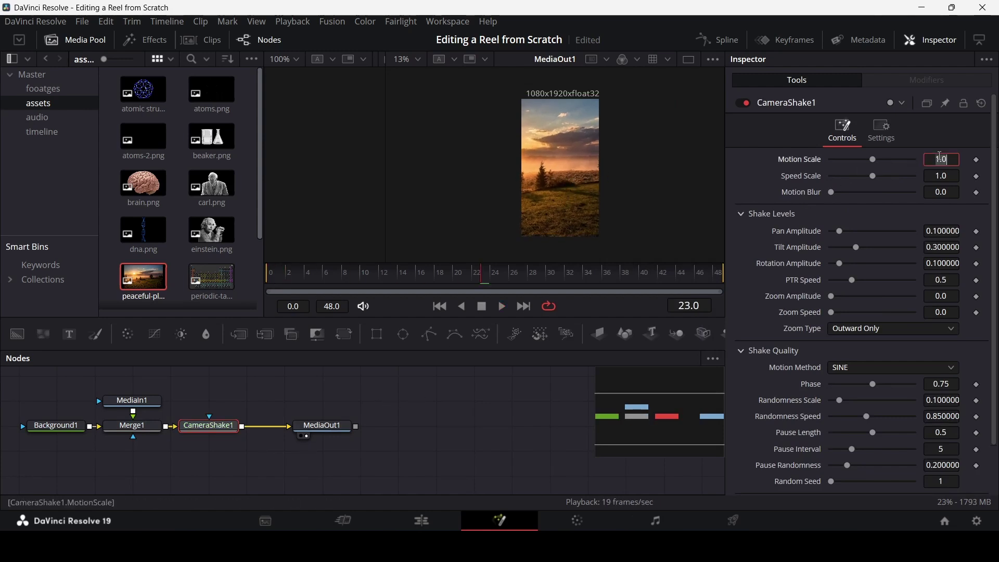
# Step: Set the Camera Shake's motion scale and speed scale to 0.5 and preview the result
pyautogui.write('0.5')
pyautogui.press('Tab')
pyautogui.write('0.5')
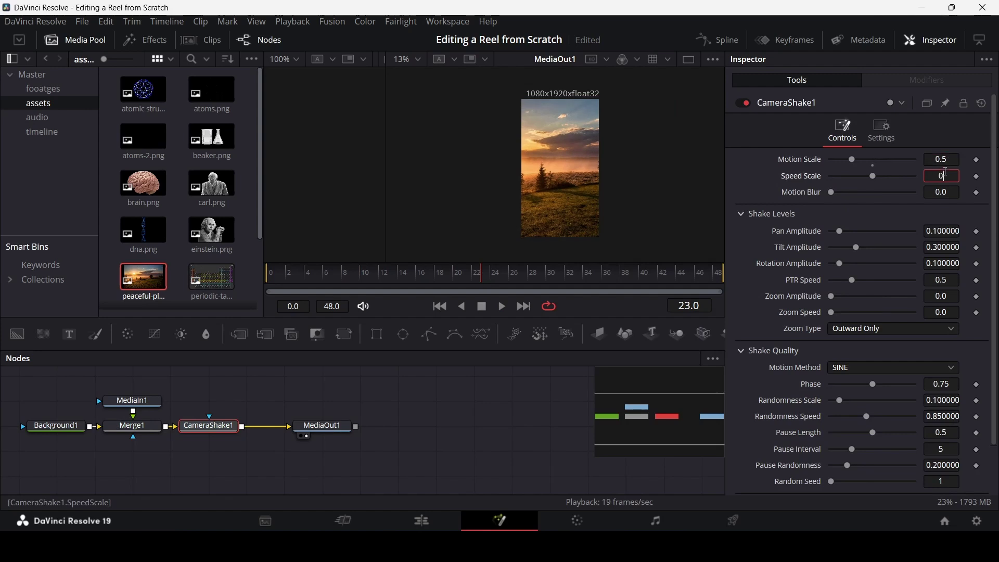
pyautogui.press('Tab')
pyautogui.click(416, 410)
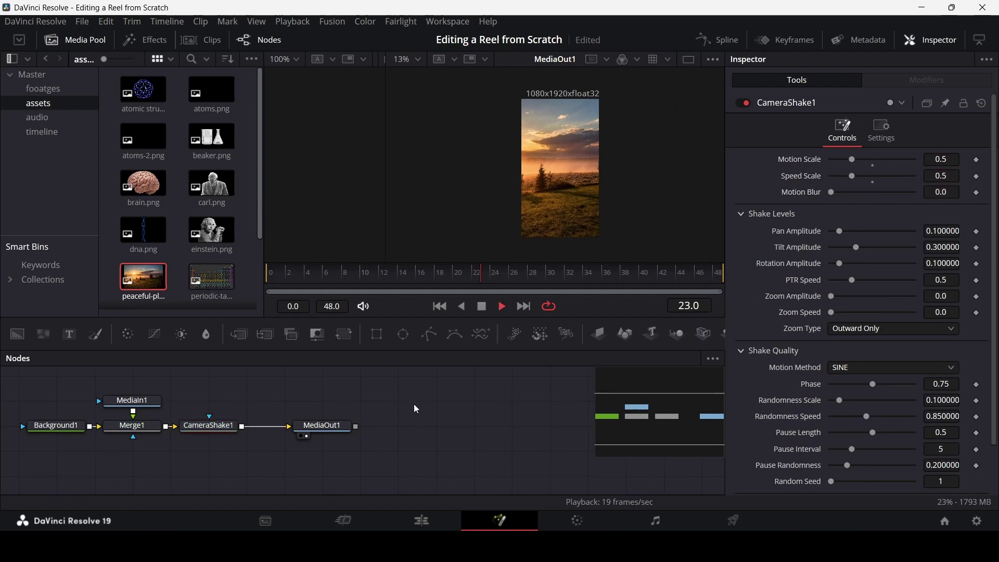
pyautogui.press('space')
pyautogui.press('space')
# Step: Merge a Text node over the Camera Shake output with the text "ITS GIVEN ME PEACE"
pyautogui.moveTo(71, 334); pyautogui.dragTo(345, 462)
pyautogui.click(760, 246)
pyautogui.write('ITS GIVEN ME PEACE')
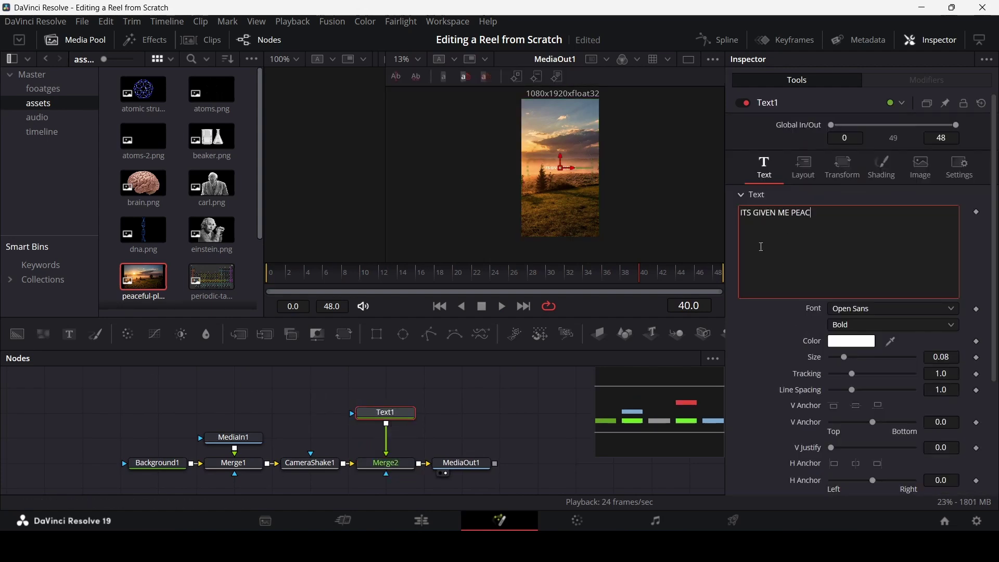
# Step: Style the "ITS GIVEN ME PEACE" text in Poppins Italic and enlarge it to a size of about 0.114
pyautogui.click(843, 307)
pyautogui.write('pop')
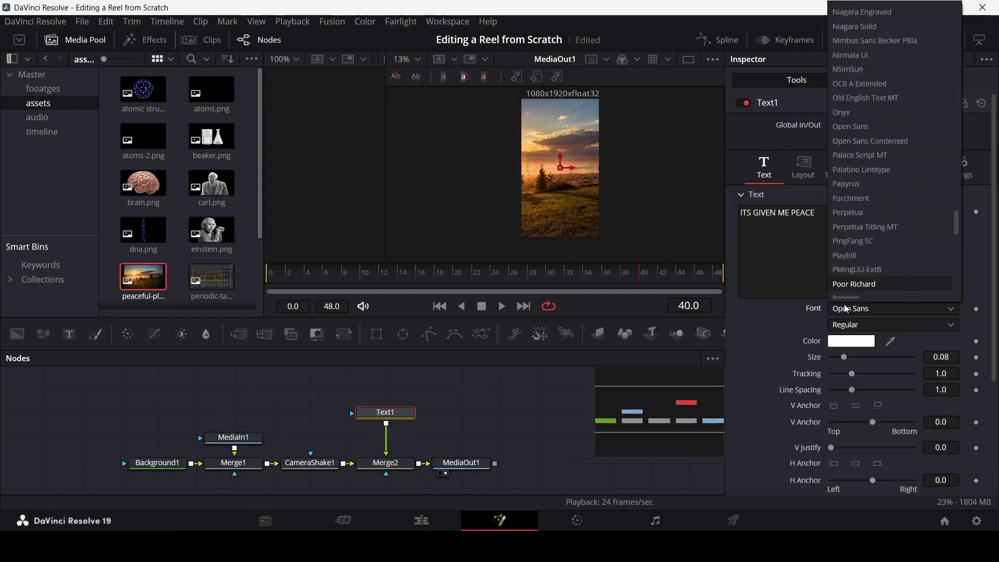
pyautogui.press('Return')
pyautogui.click(841, 329)
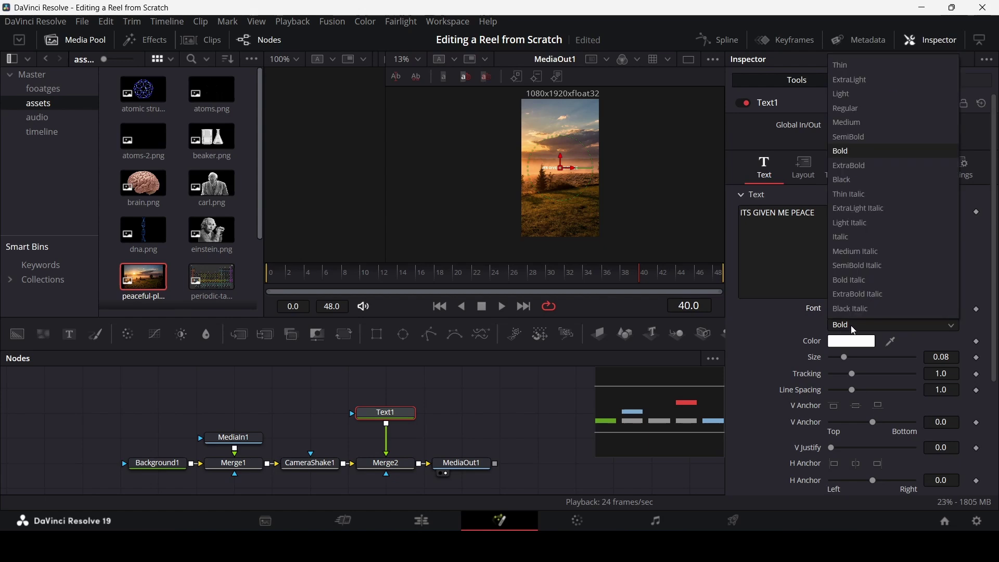
pyautogui.click(862, 232)
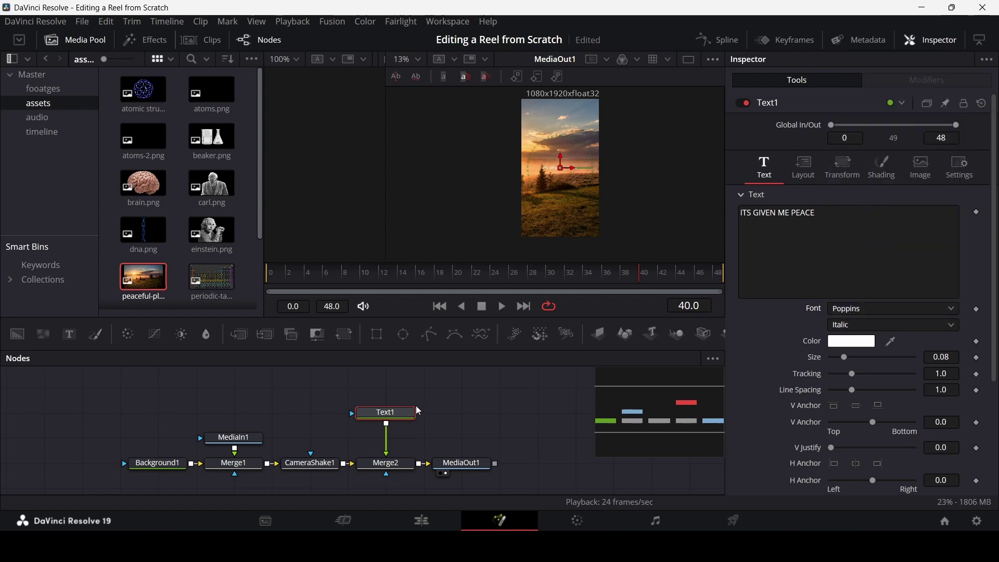
pyautogui.click(495, 401)
pyautogui.scroll(3, 560, 176)
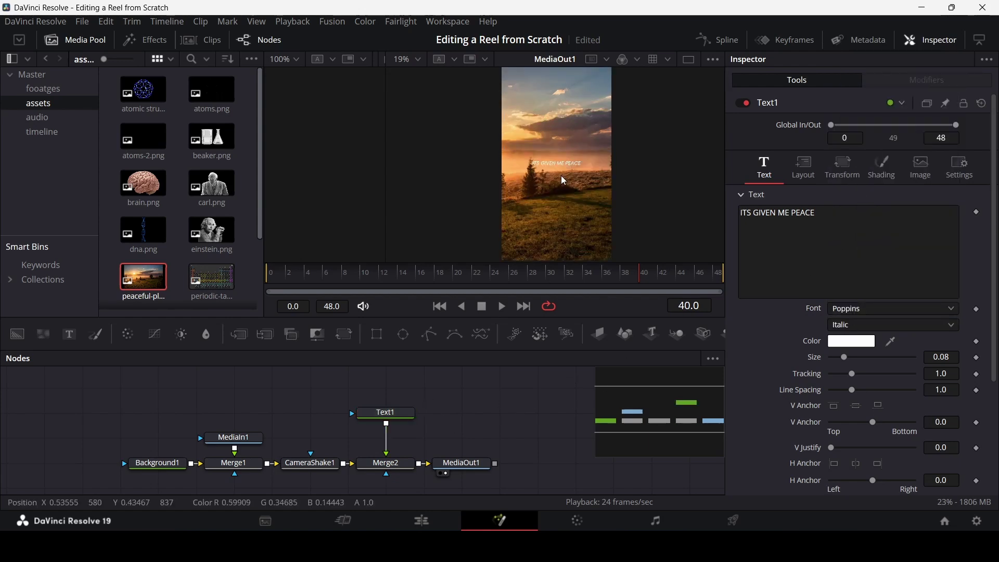
pyautogui.scroll(-2, 561, 176)
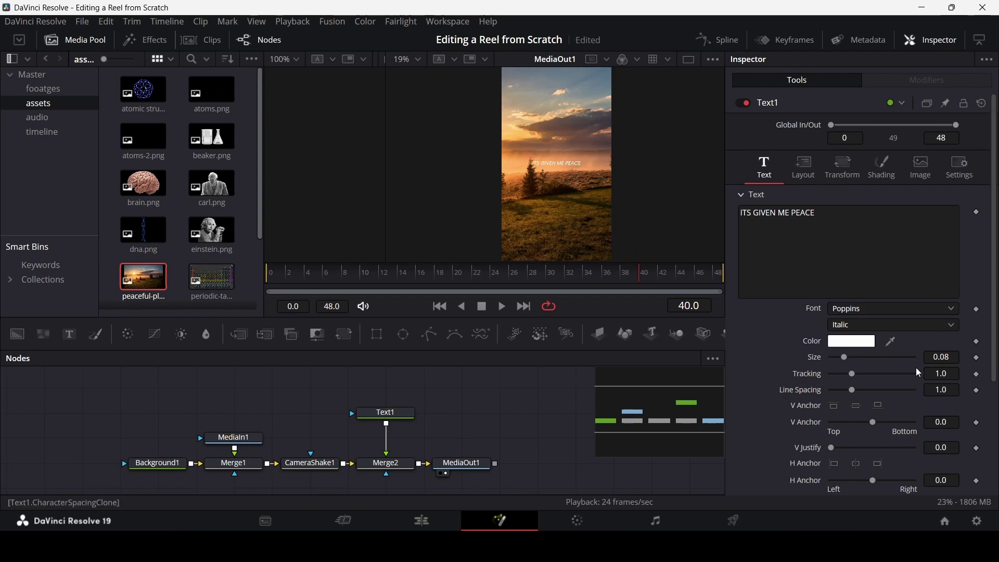
pyautogui.moveTo(842, 356); pyautogui.dragTo(851, 360)
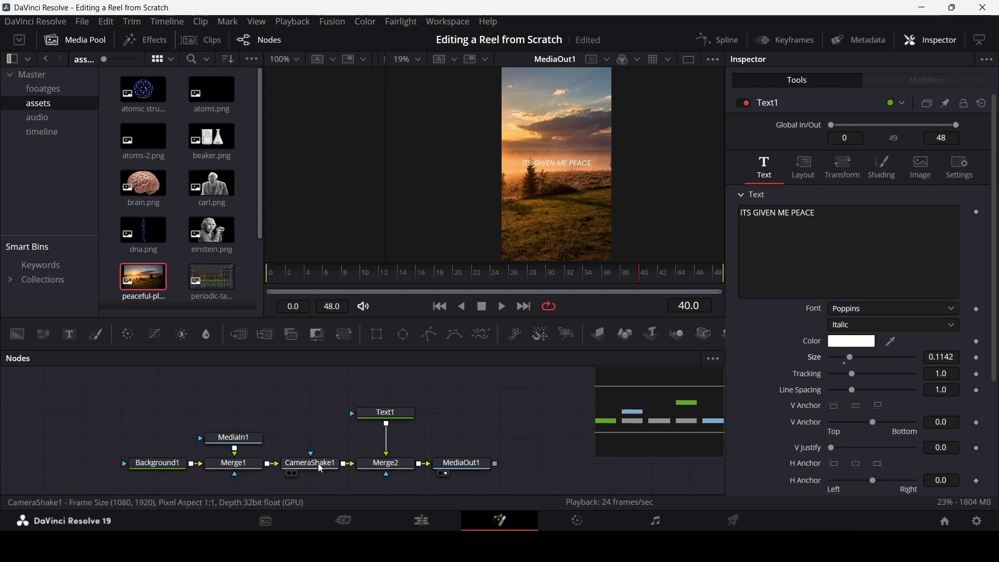
# Step: Make room in front of the text merge and insert a Vignette node after CameraShake1
pyautogui.moveTo(363, 394); pyautogui.dragTo(492, 481)
pyautogui.moveTo(388, 463); pyautogui.dragTo(462, 463)
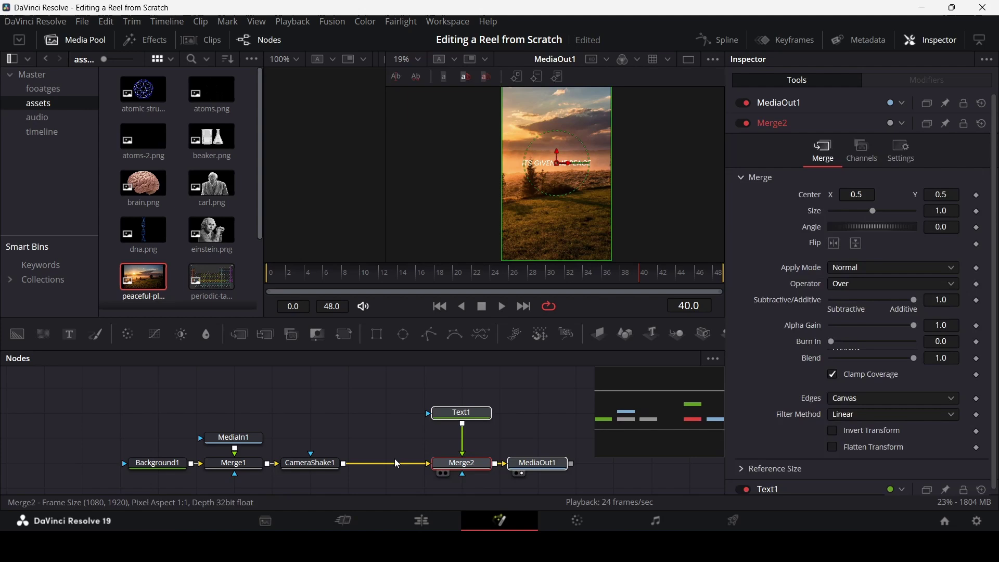
pyautogui.click(321, 464)
pyautogui.hotkey('shift', 'space')
pyautogui.write('cam')
pyautogui.press('BackSpace')
pyautogui.press('BackSpace')
pyautogui.press('BackSpace')
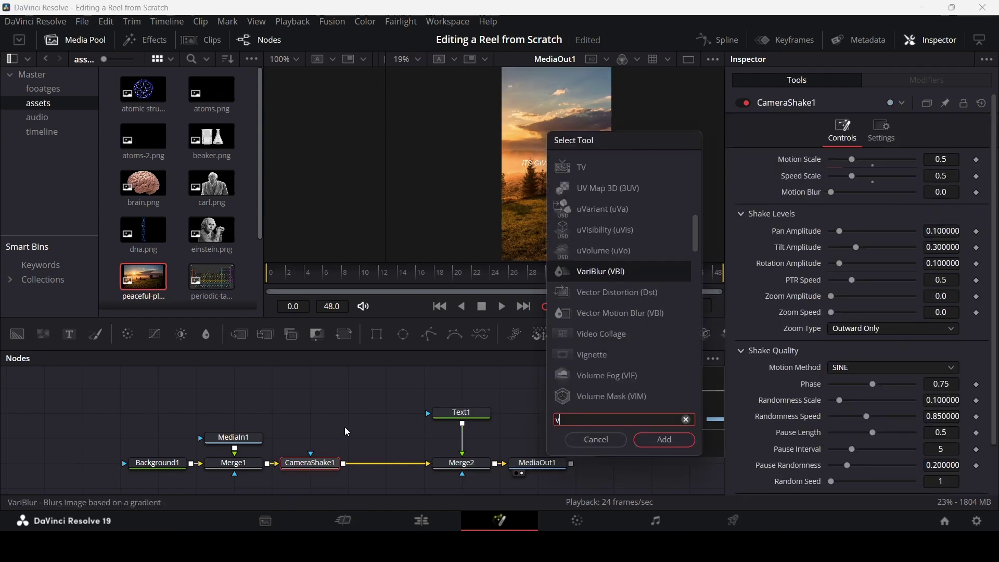
pyautogui.write('vi')
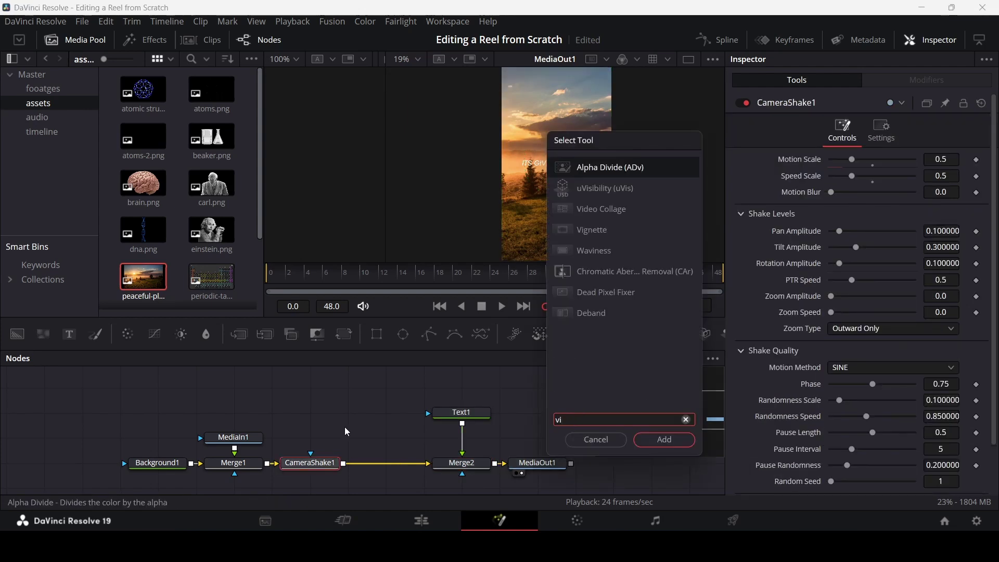
pyautogui.press('Down')
pyautogui.press('Down')
pyautogui.press('Down')
pyautogui.press('Down')
pyautogui.press('Up')
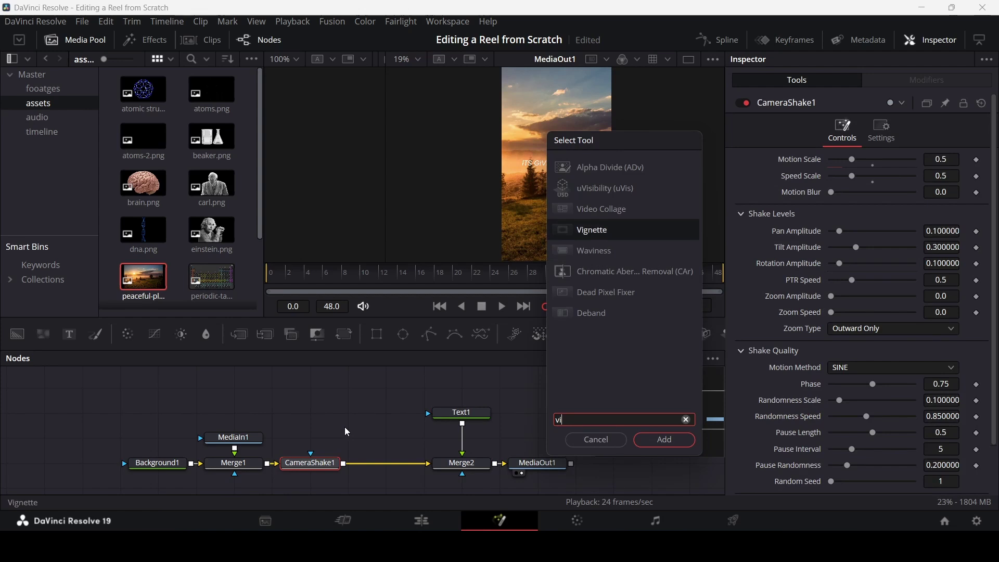
pyautogui.press('Return')
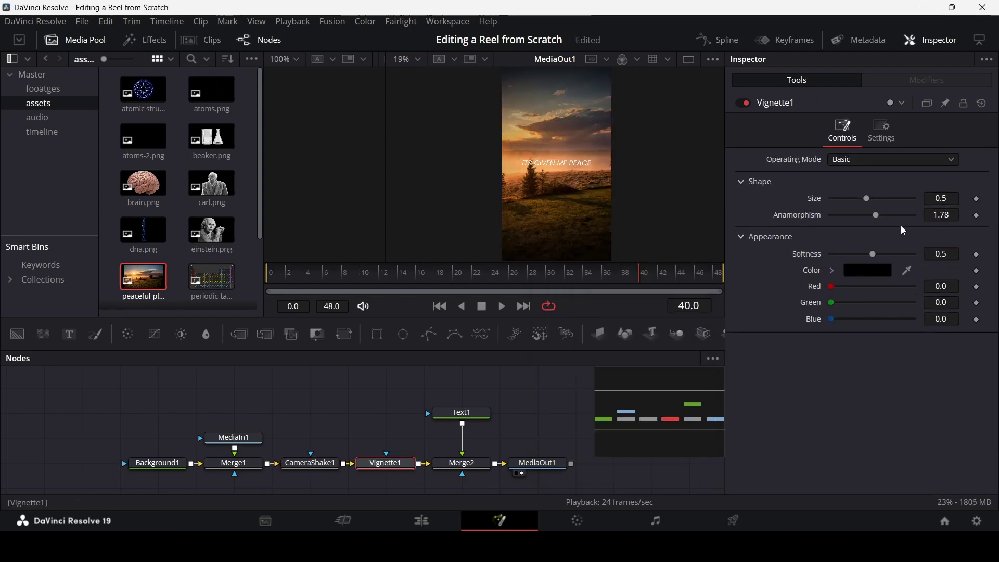
# Step: Set the Vignette's size to about 0.38 and its anamorphism to about 1.19, and preview the composition
pyautogui.moveTo(878, 202); pyautogui.dragTo(858, 218)
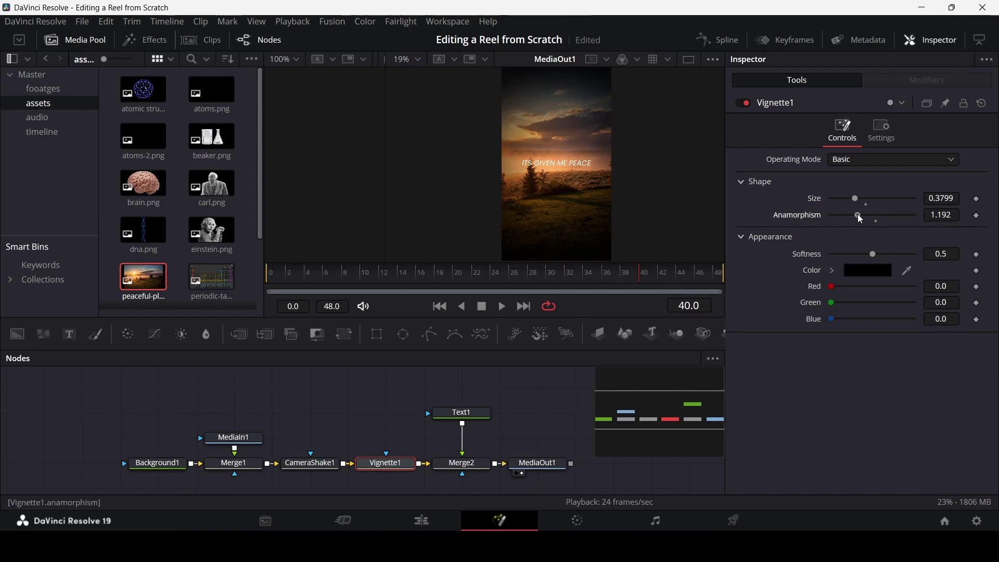
pyautogui.click(558, 397)
pyautogui.press('space')
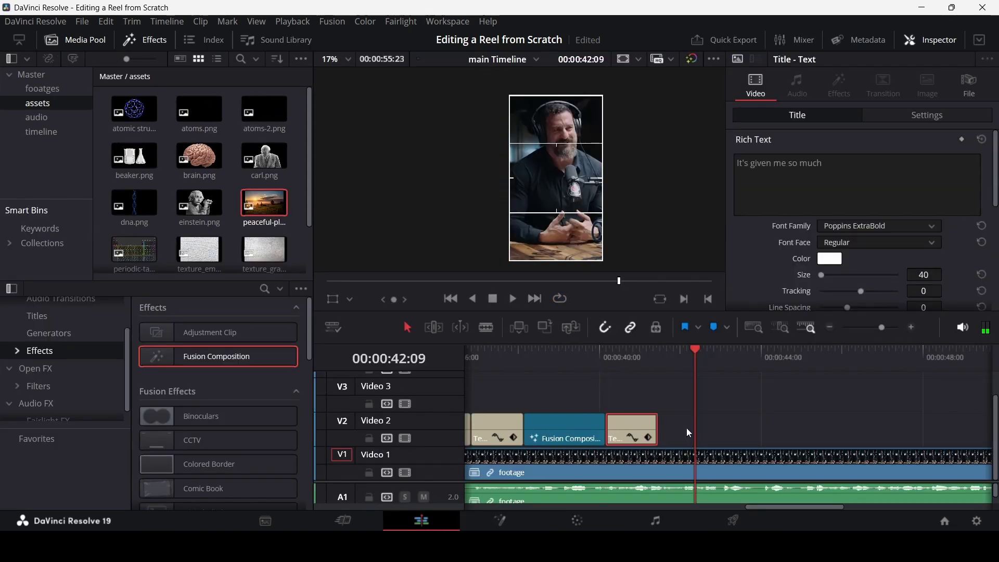
# Step: Review the script in Word for the next footage captions and the graphics passage about deep belief and control
pyautogui.click(620, 370)
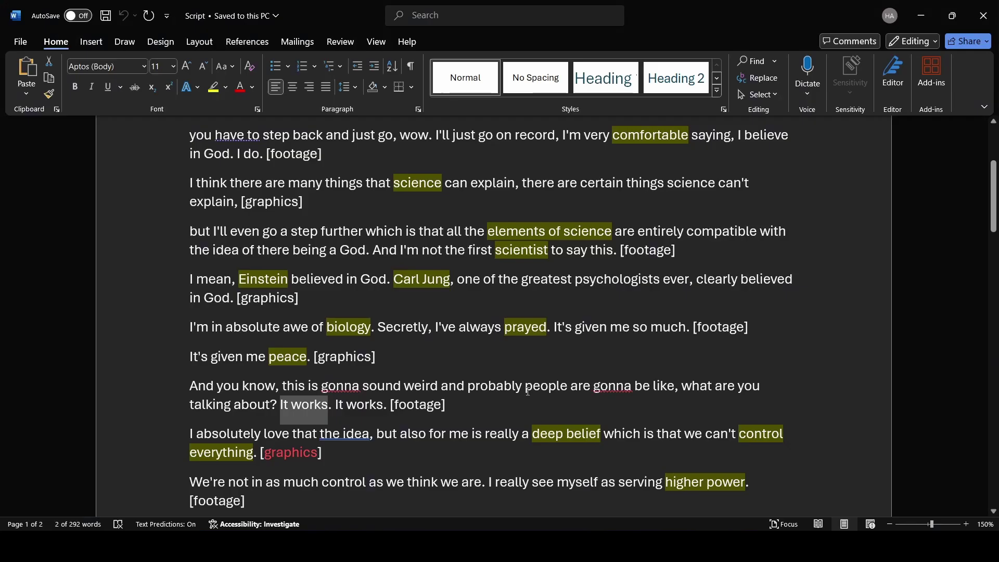
pyautogui.scroll(-1, 442, 404)
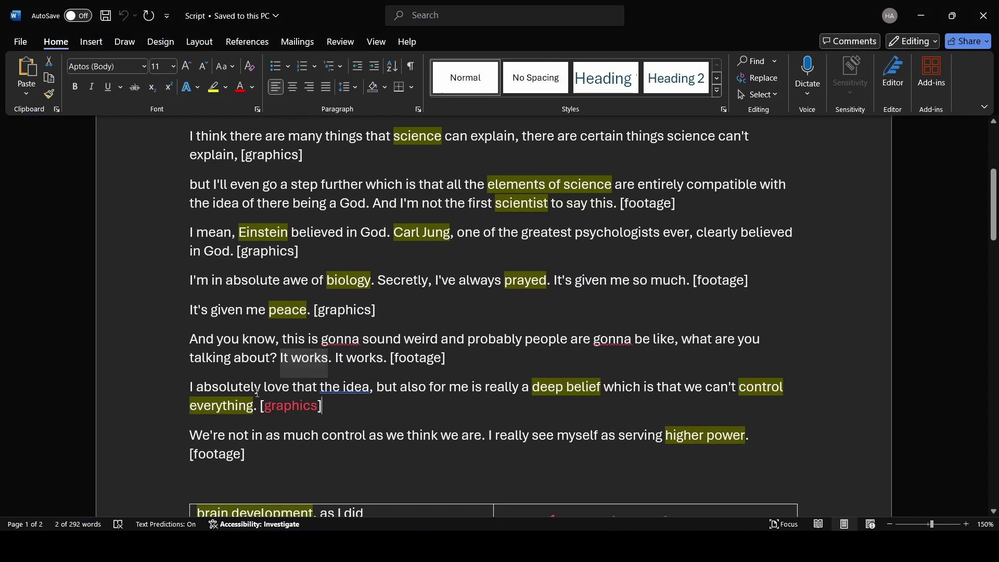
pyautogui.tripleClick(371, 404)
pyautogui.scroll(-1, 527, 405)
pyautogui.scroll(-20, 528, 406)
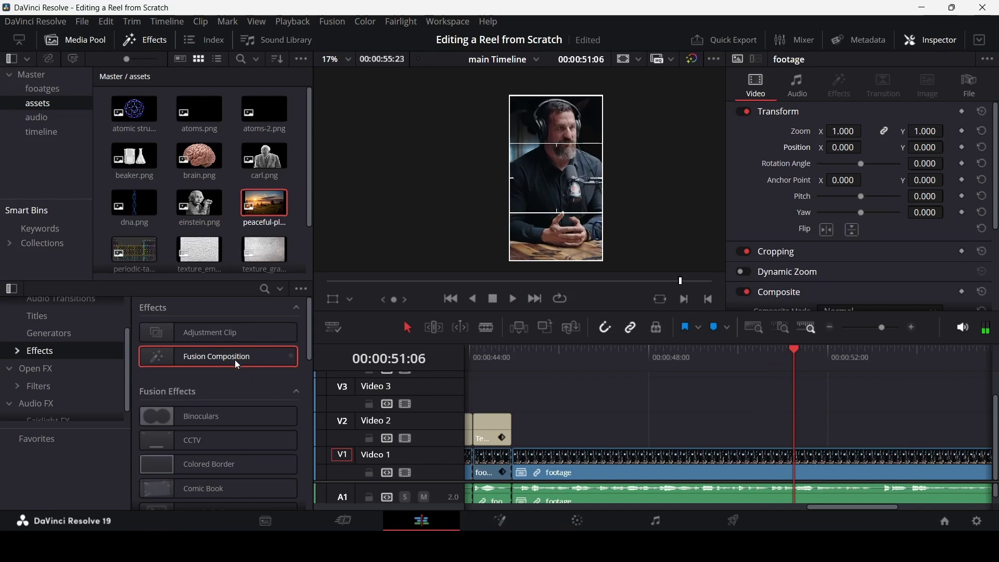
# Step: Place a Fusion Composition on Video 2 after the last caption, lengthen it to about 6 seconds and open it in Fusion
pyautogui.moveTo(237, 365); pyautogui.dragTo(567, 430)
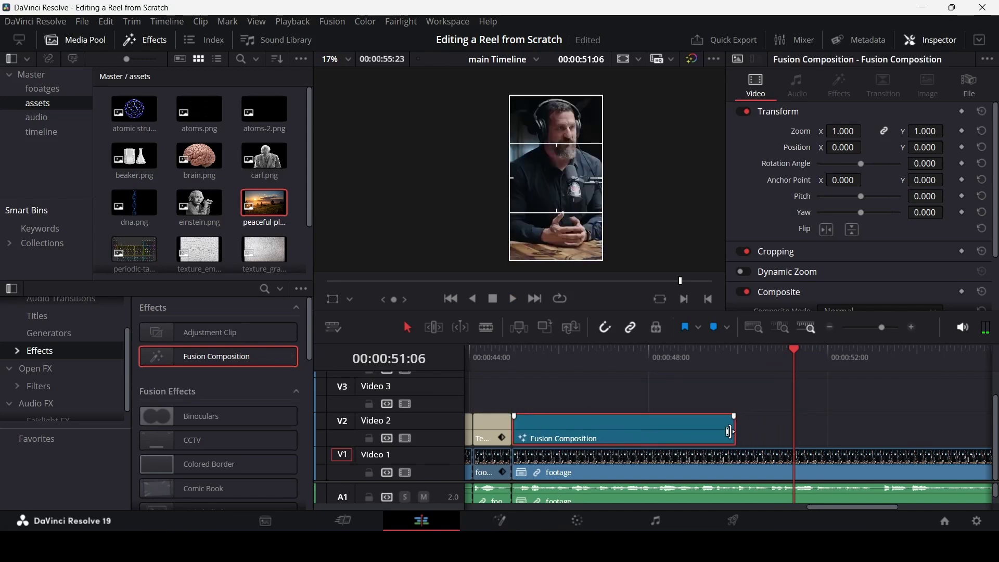
pyautogui.moveTo(730, 431); pyautogui.dragTo(787, 431)
pyautogui.rightClick(662, 422)
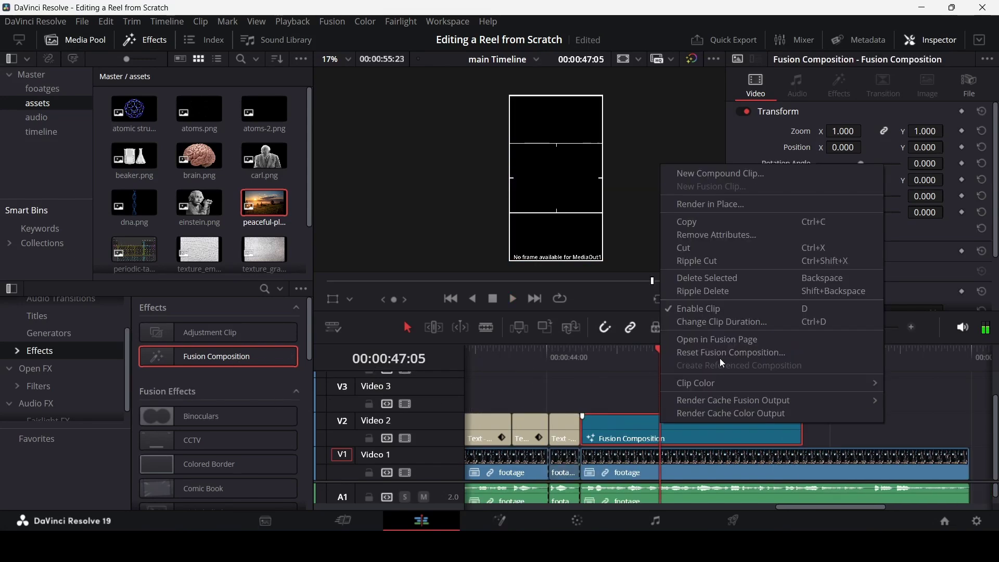
pyautogui.click(727, 340)
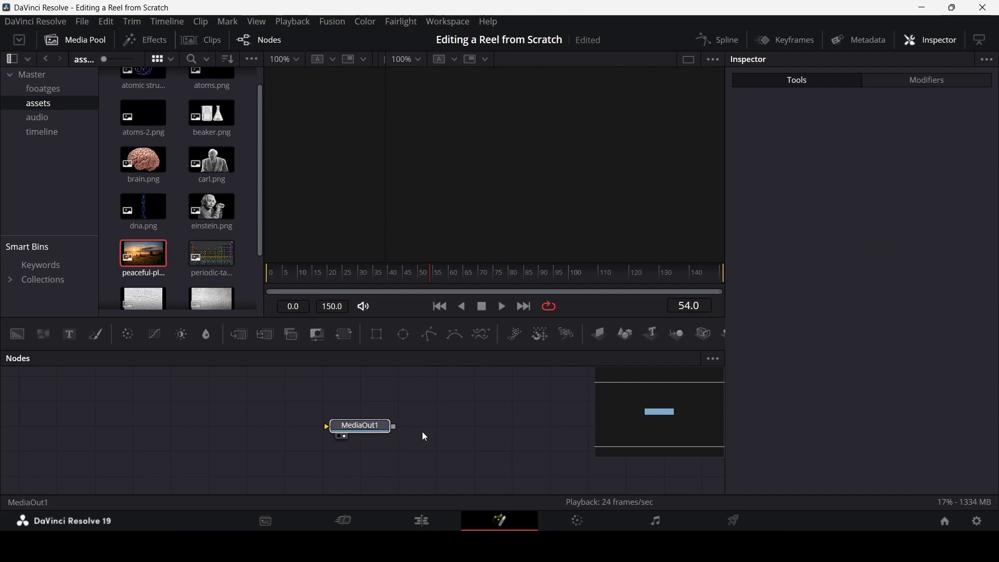
# Step: Bring periodic-table.png into the composition as its source and discard the newly added Background node
pyautogui.moveTo(17, 334); pyautogui.dragTo(414, 430)
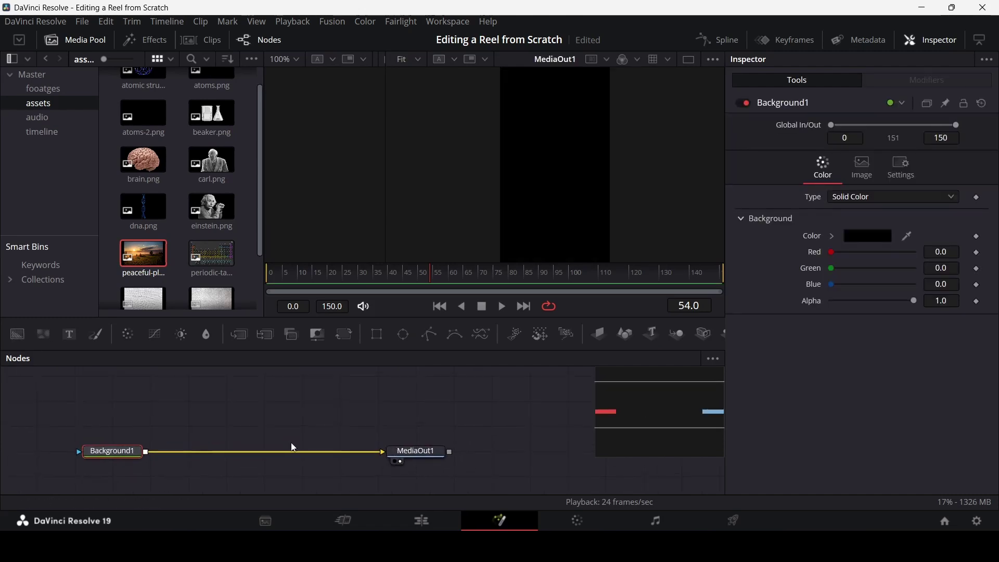
pyautogui.moveTo(221, 266); pyautogui.dragTo(208, 410)
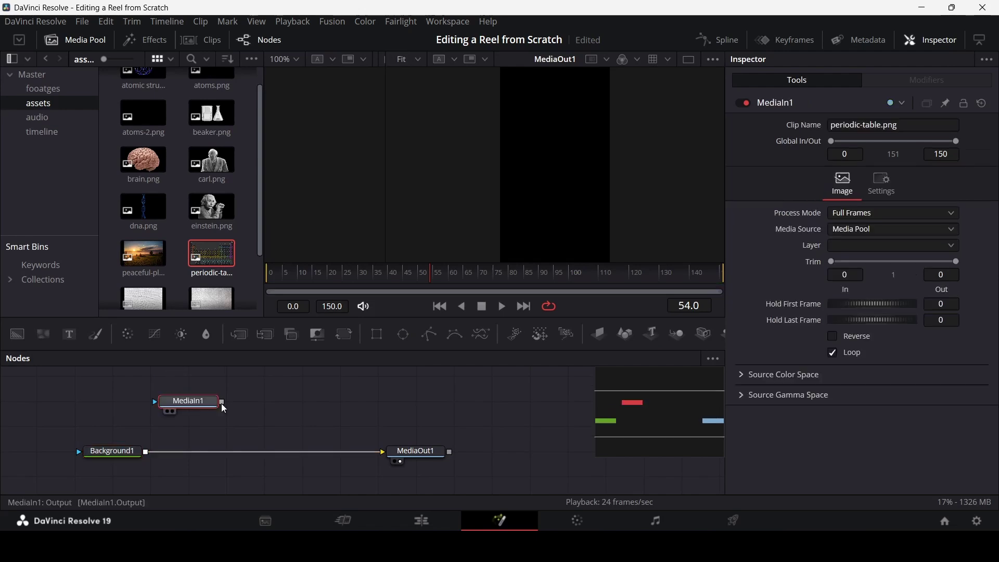
pyautogui.click(113, 450)
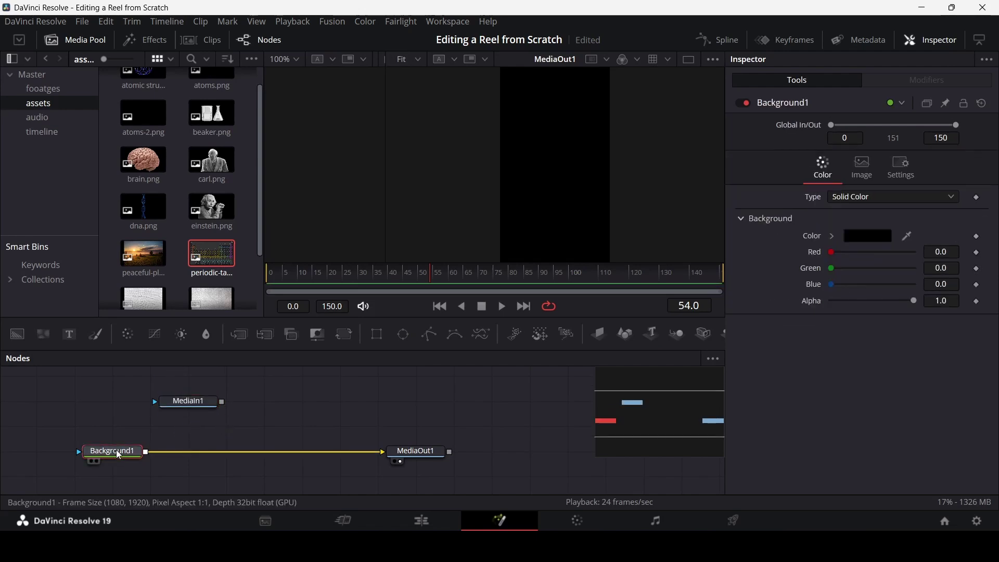
pyautogui.press('Delete')
pyautogui.moveTo(187, 401); pyautogui.dragTo(68, 441)
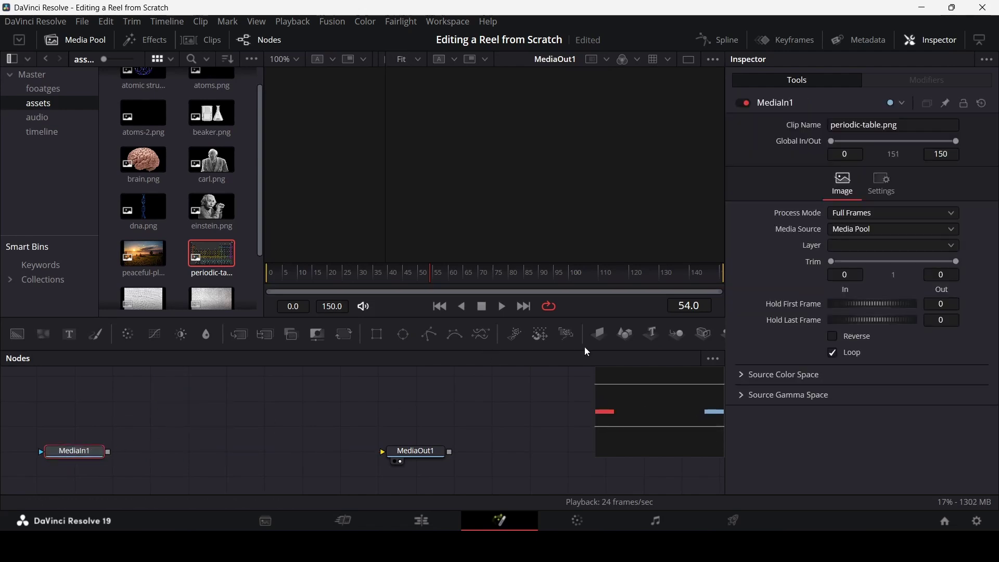
# Step: Add an Image Plane 3D after the periodic table image and feed it into a Merge 3D node
pyautogui.click(598, 334)
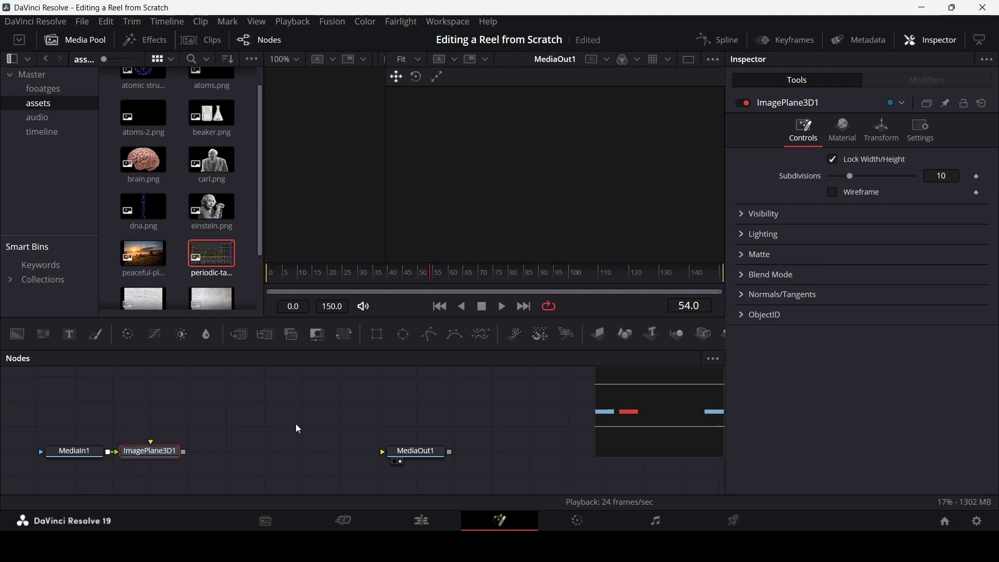
pyautogui.click(626, 335)
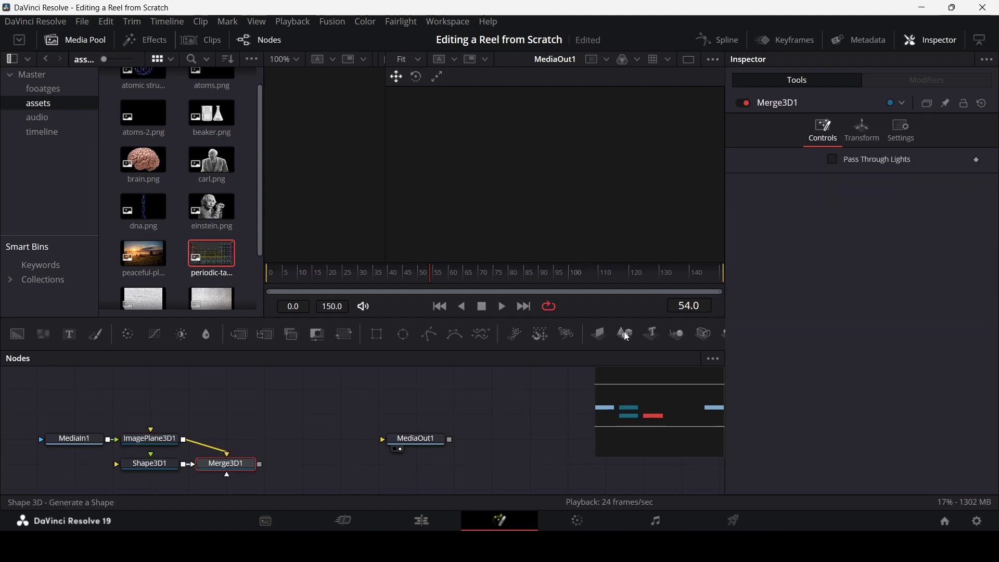
pyautogui.hotkey('ctrl', 'z')
pyautogui.click(677, 335)
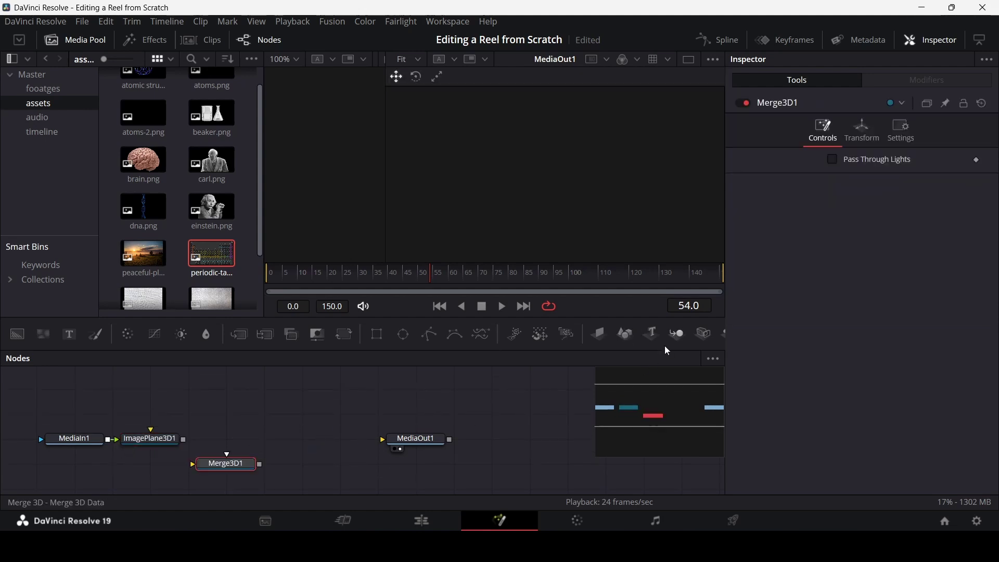
pyautogui.moveTo(215, 473); pyautogui.dragTo(241, 438)
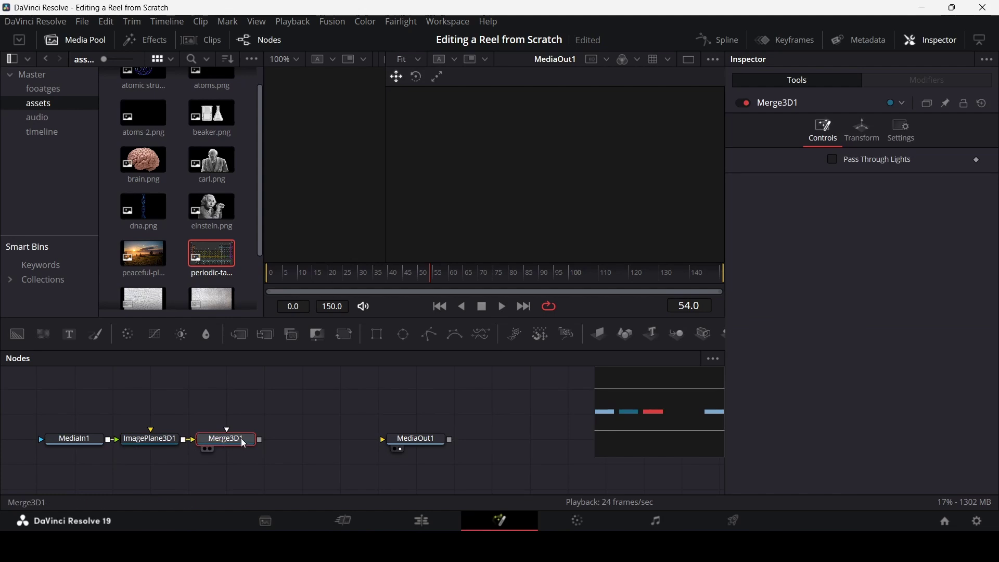
# Step: Add a Renderer 3D after the Merge 3D and connect it to MediaOut1
pyautogui.hotkey('shift', 'space')
pyautogui.write('render')
pyautogui.press('Return')
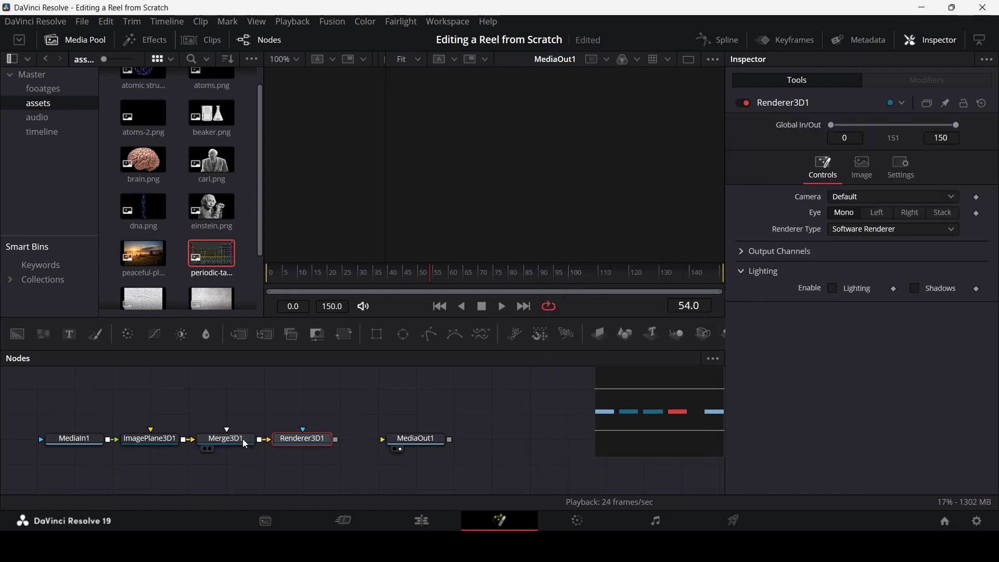
pyautogui.moveTo(404, 440); pyautogui.dragTo(408, 440)
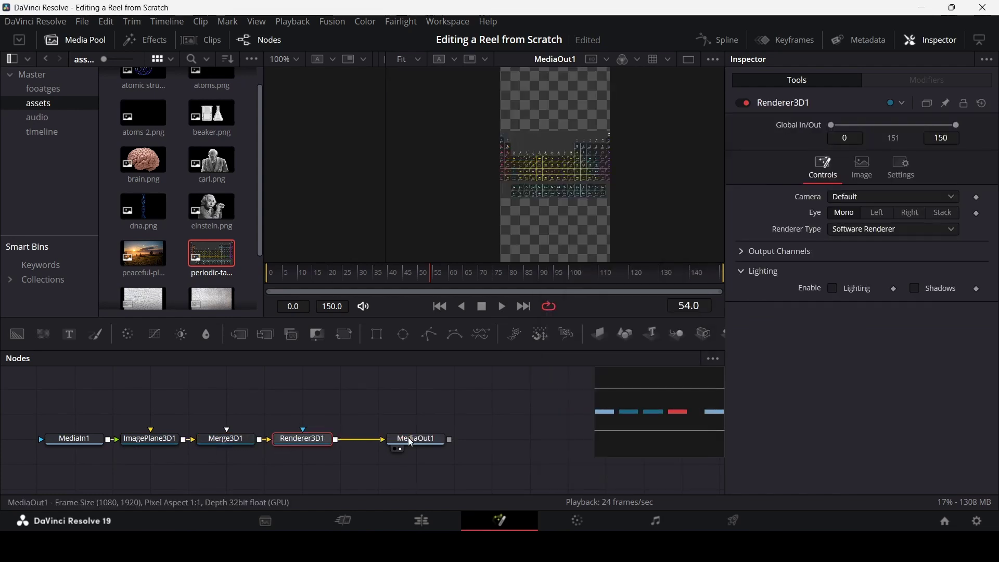
pyautogui.click(143, 444)
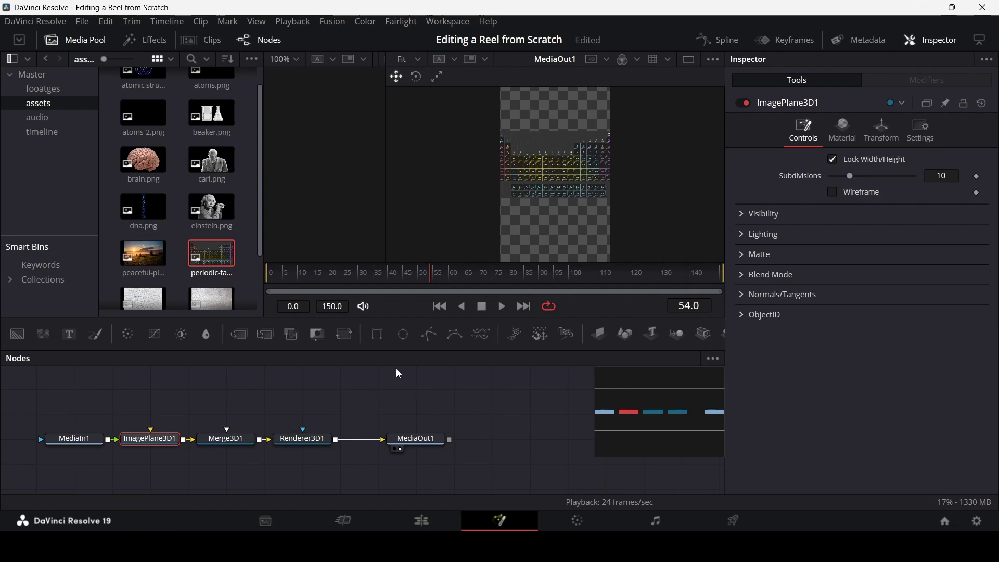
# Step: Duplicate the Fusion composition onto Video 3 of the timeline and open the Video 2 composition in Fusion
pyautogui.hotkey('shift', '4')
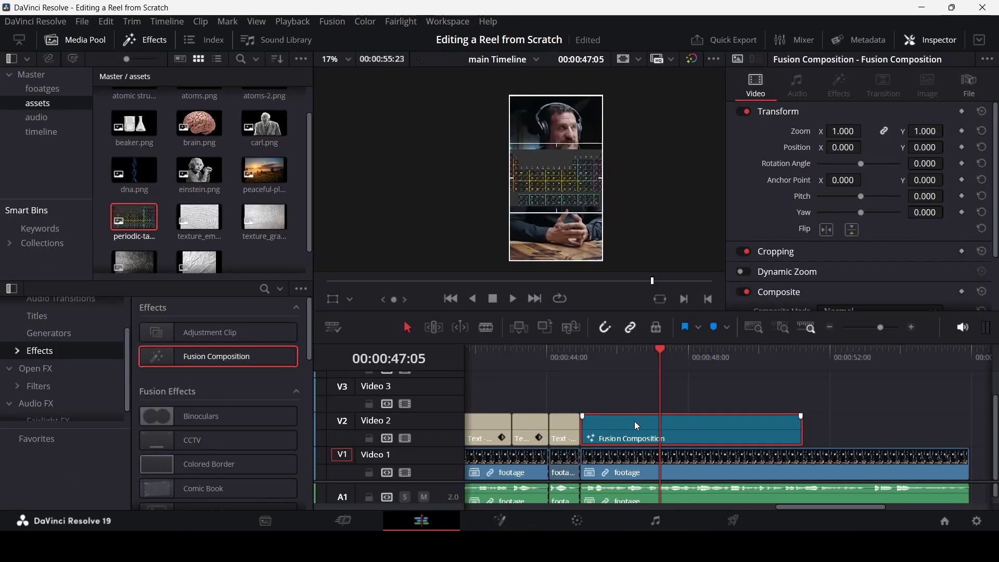
pyautogui.moveTo(635, 420); pyautogui.dragTo(636, 397)
pyautogui.rightClick(635, 418)
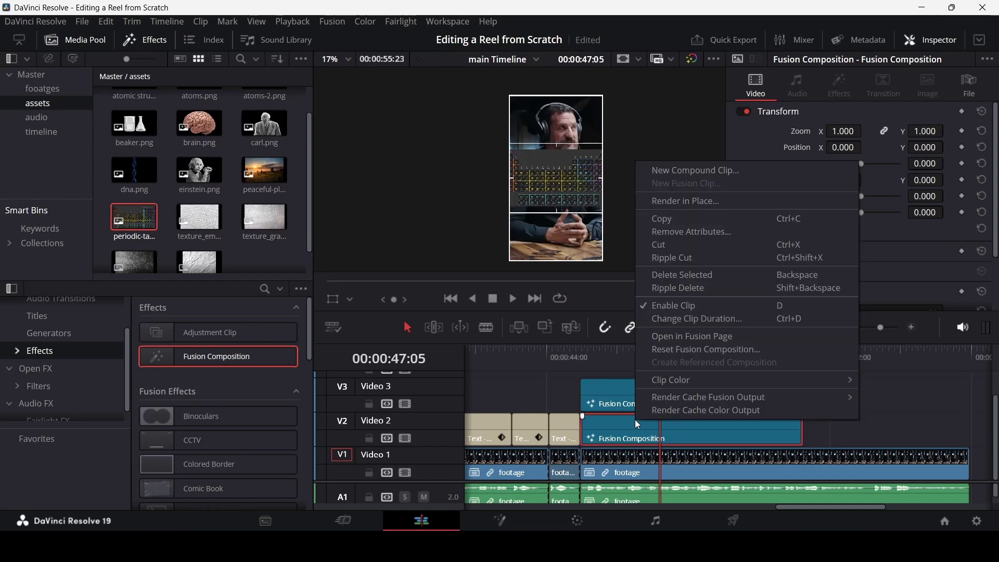
pyautogui.click(676, 339)
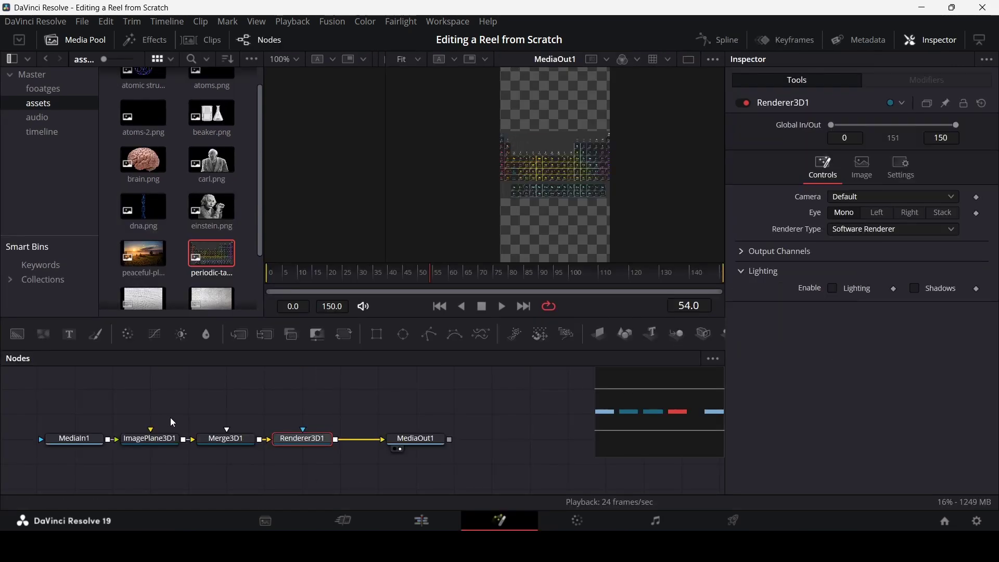
# Step: Delete the three 3D nodes, merge the periodic table over a new Background and connect the merge to MediaOut1
pyautogui.moveTo(172, 410); pyautogui.dragTo(299, 467)
pyautogui.press('Delete')
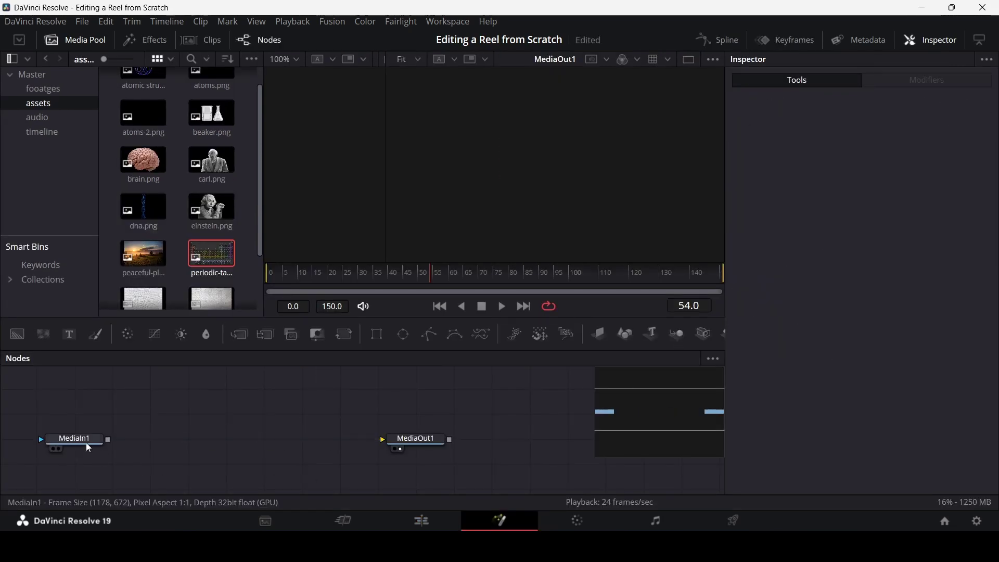
pyautogui.click(86, 441)
pyautogui.moveTo(17, 334); pyautogui.dragTo(157, 440)
pyautogui.moveTo(83, 439); pyautogui.dragTo(183, 440)
pyautogui.moveTo(259, 440); pyautogui.dragTo(383, 440)
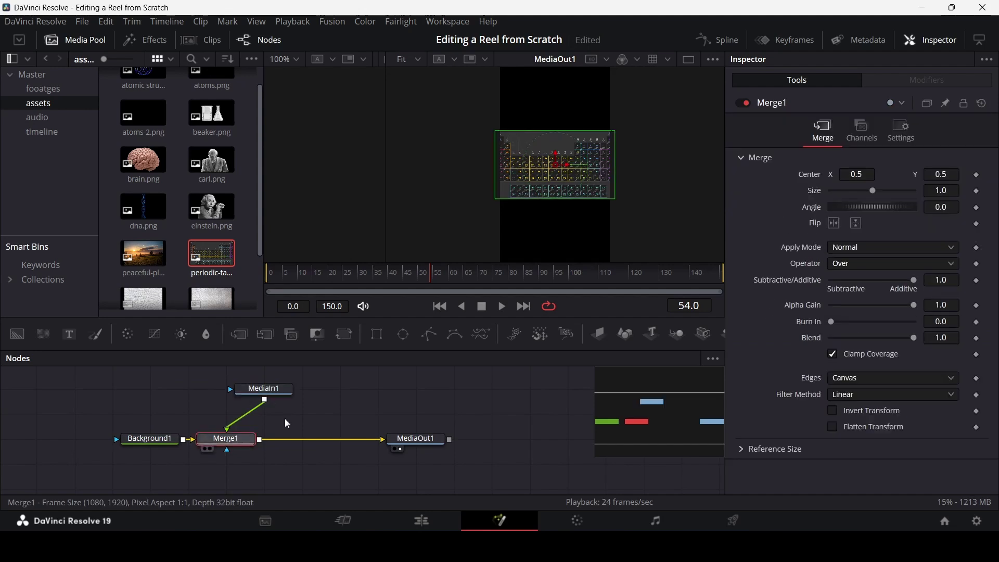
# Step: Enlarge the periodic table in Merge1 to a size of about 2.97 and set its blend to 0.2
pyautogui.moveTo(874, 190); pyautogui.dragTo(900, 195)
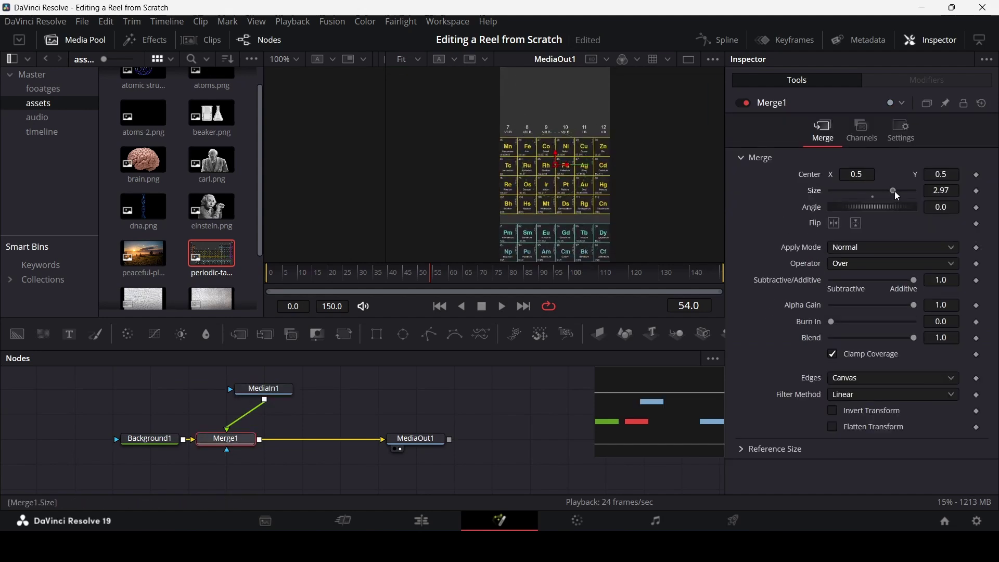
pyautogui.scroll(-1, 705, 230)
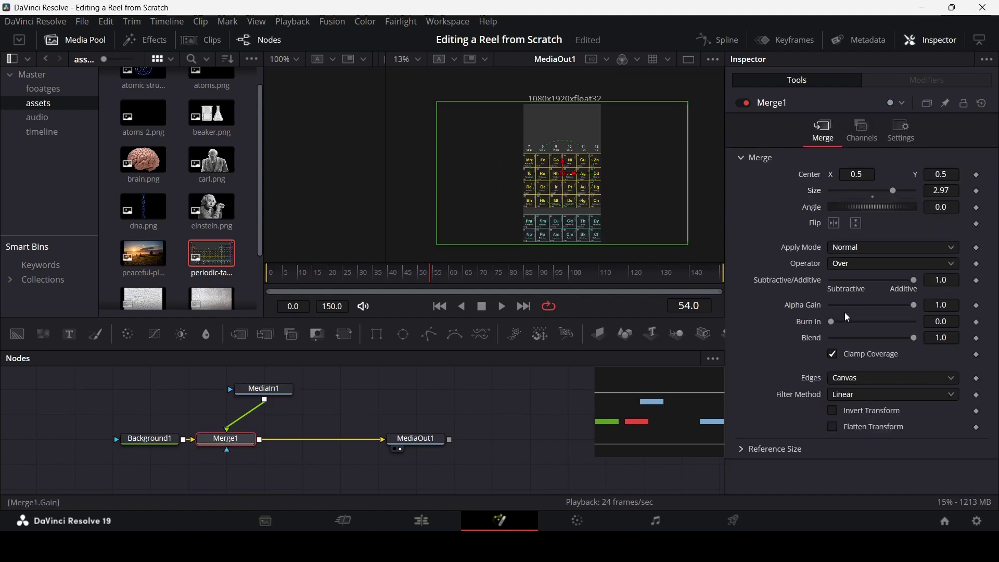
pyautogui.moveTo(913, 338); pyautogui.dragTo(855, 344)
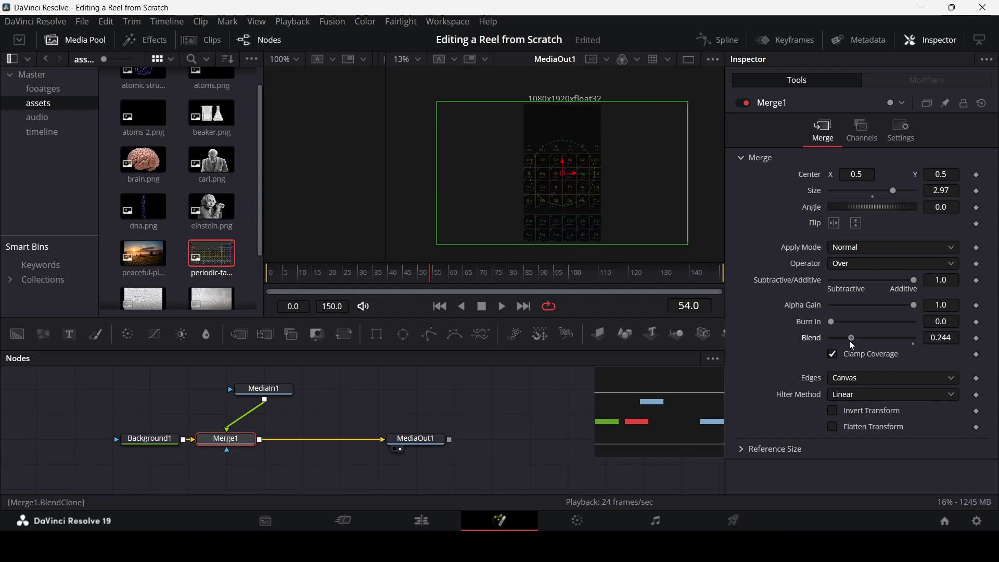
pyautogui.press('Tab')
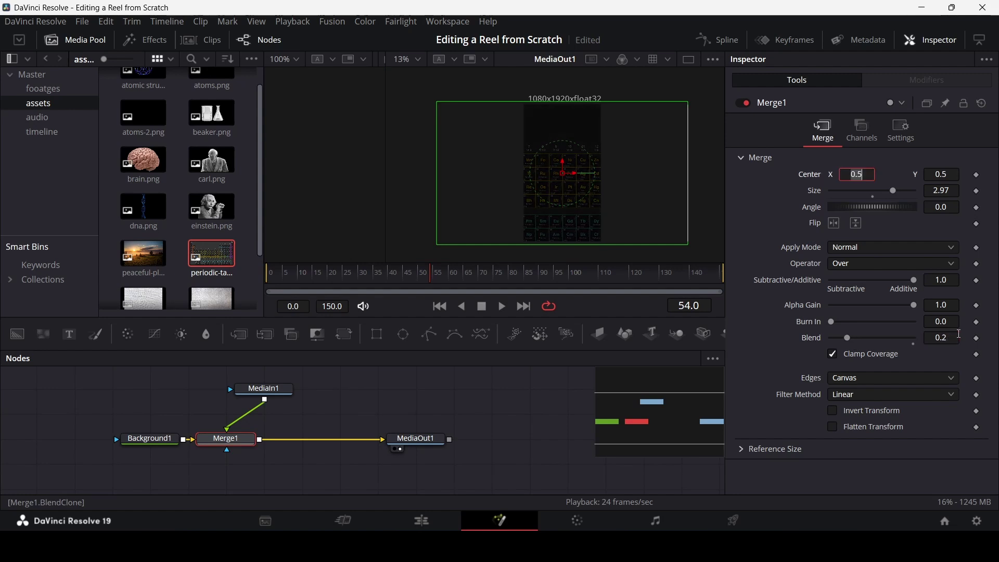
# Step: Open the Video 3 composition in Fusion and delete its periodic table image and Image Plane 3D nodes
pyautogui.hotkey('shift', '4')
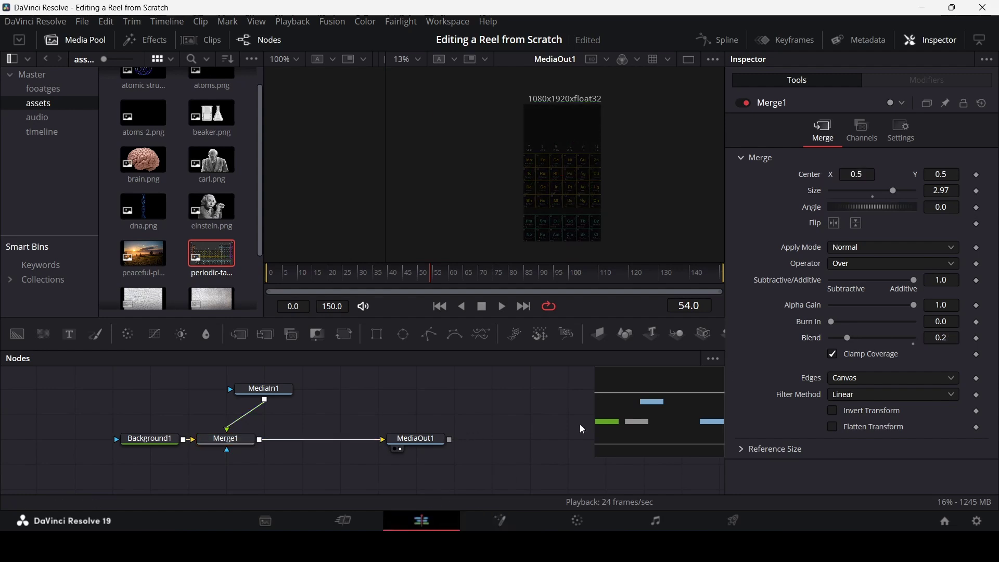
pyautogui.click(682, 385)
pyautogui.rightClick(681, 386)
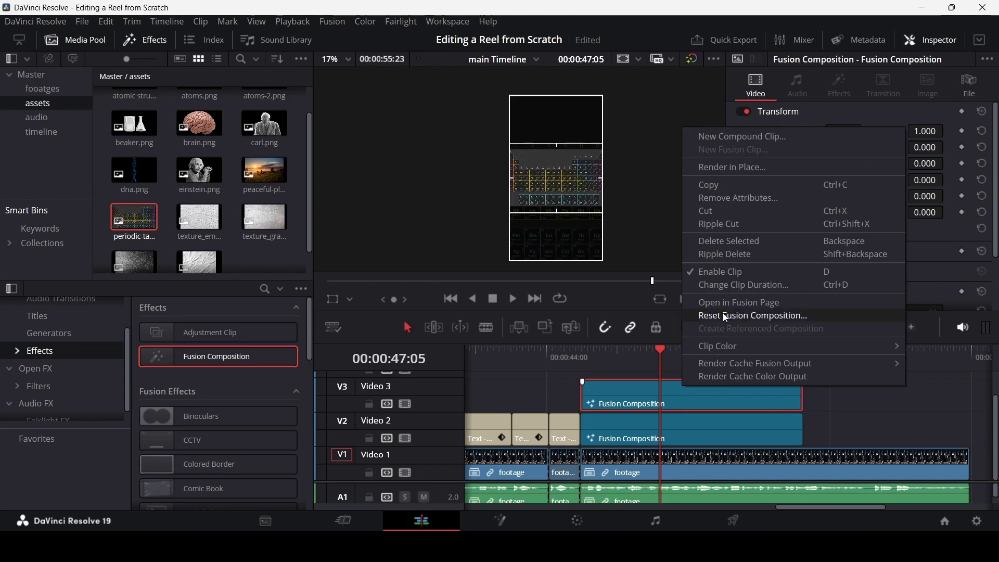
pyautogui.press('Escape')
pyautogui.hotkey('shift', '5')
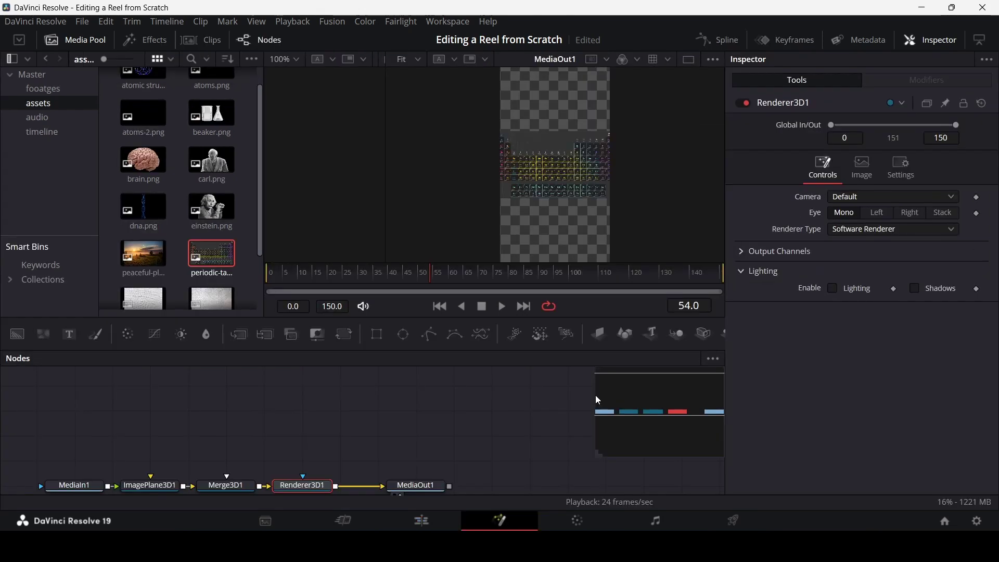
pyautogui.click(76, 485)
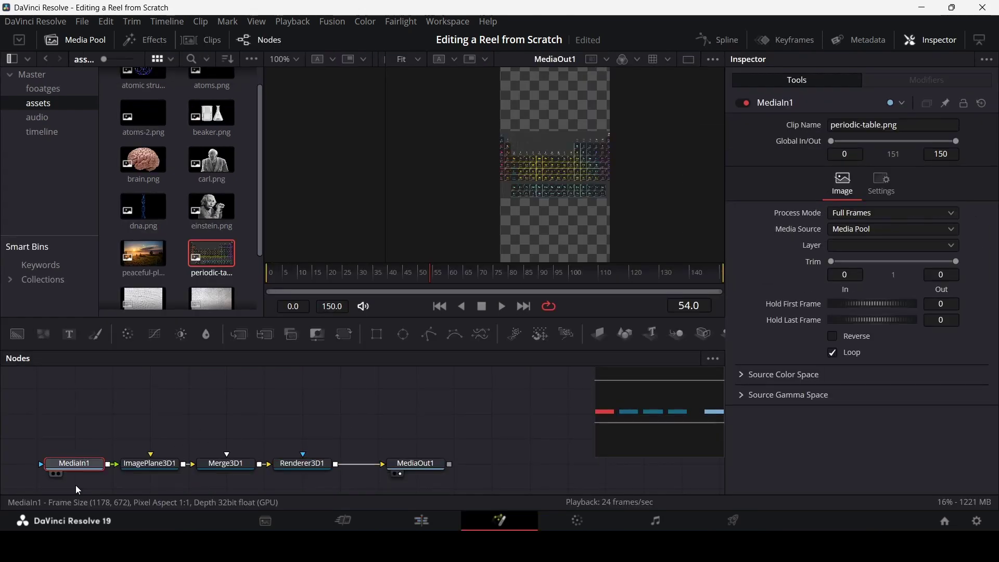
pyautogui.press('Delete')
pyautogui.click(232, 460)
pyautogui.press('Delete')
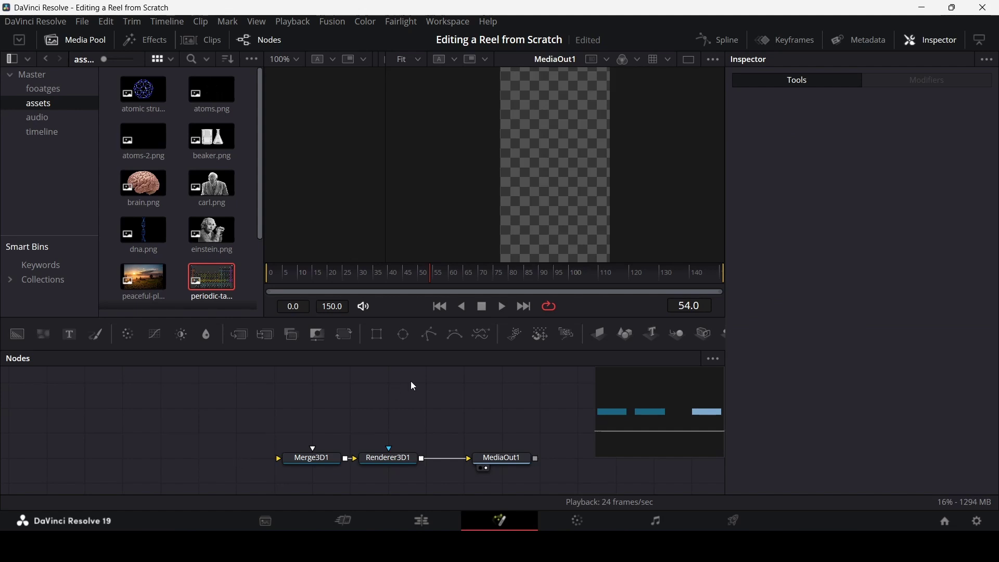
# Step: Add a Text 3D node, connect it to Merge3D1 and line it up in front of the merge
pyautogui.moveTo(651, 333); pyautogui.dragTo(307, 457)
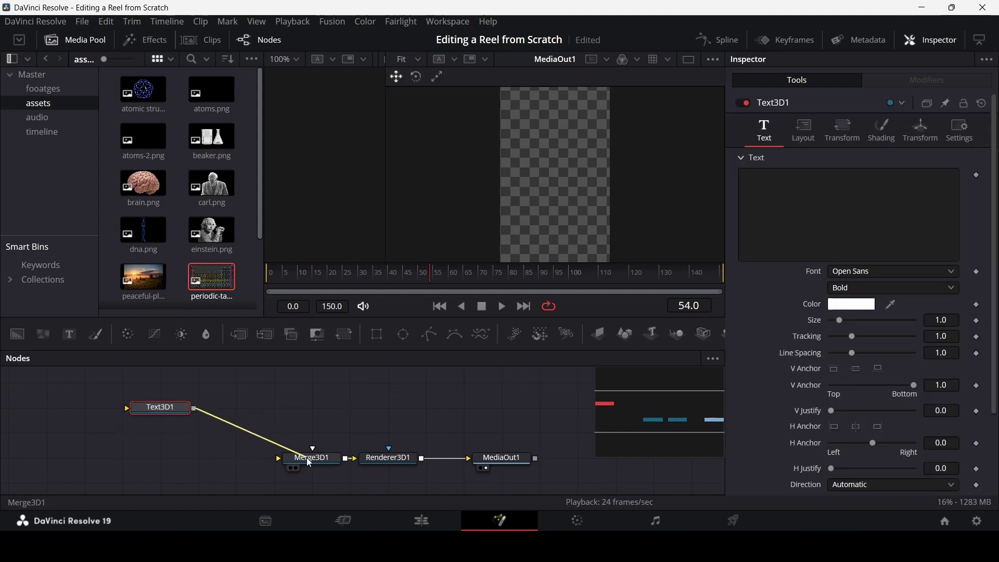
pyautogui.moveTo(164, 409); pyautogui.dragTo(164, 460)
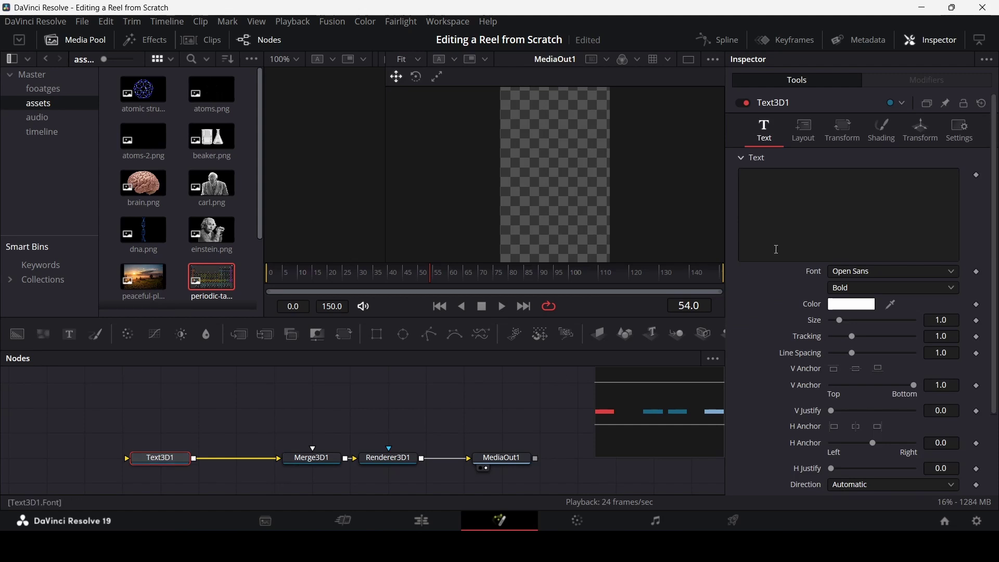
pyautogui.click(778, 222)
pyautogui.click(389, 458)
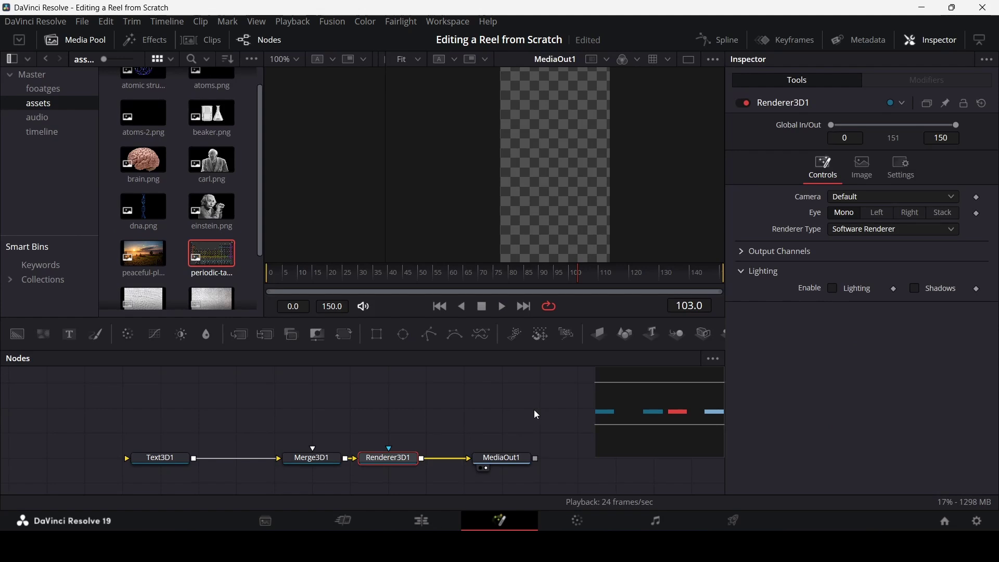
# Step: Import the bulb image from the project's Assets folder into the assets bin
pyautogui.hotkey('alt', 'Tab')
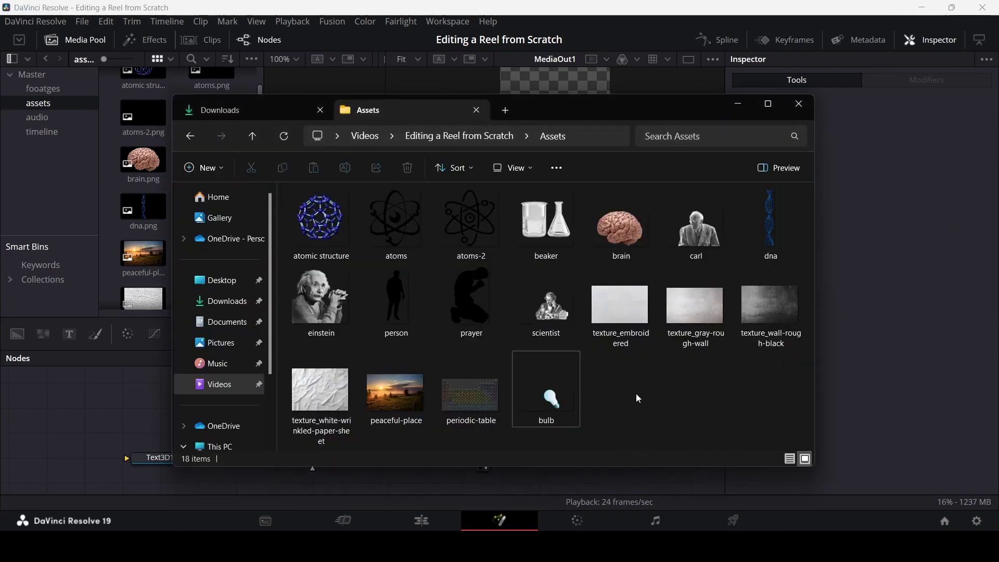
pyautogui.click(554, 394)
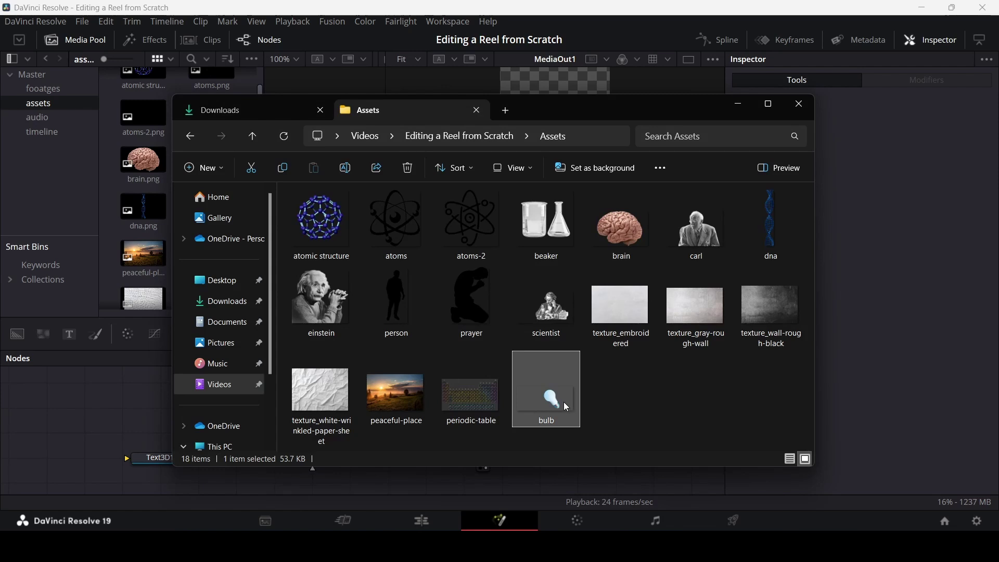
pyautogui.moveTo(550, 393); pyautogui.dragTo(133, 292)
pyautogui.click(66, 207)
# Step: Add bulb.png to the node graph with an Image Plane 3D and connect it to Merge3D1
pyautogui.moveTo(212, 161); pyautogui.dragTo(186, 400)
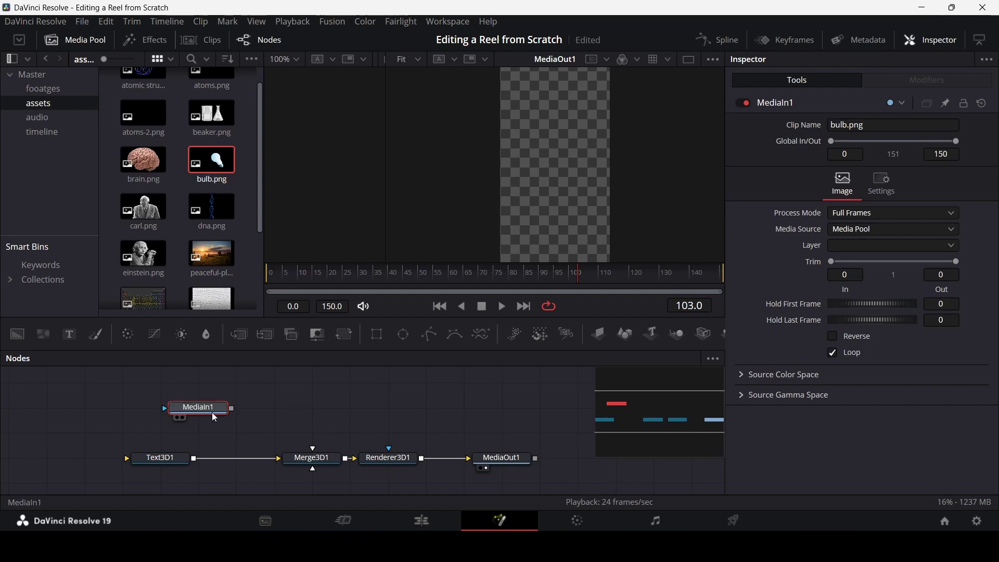
pyautogui.click(567, 334)
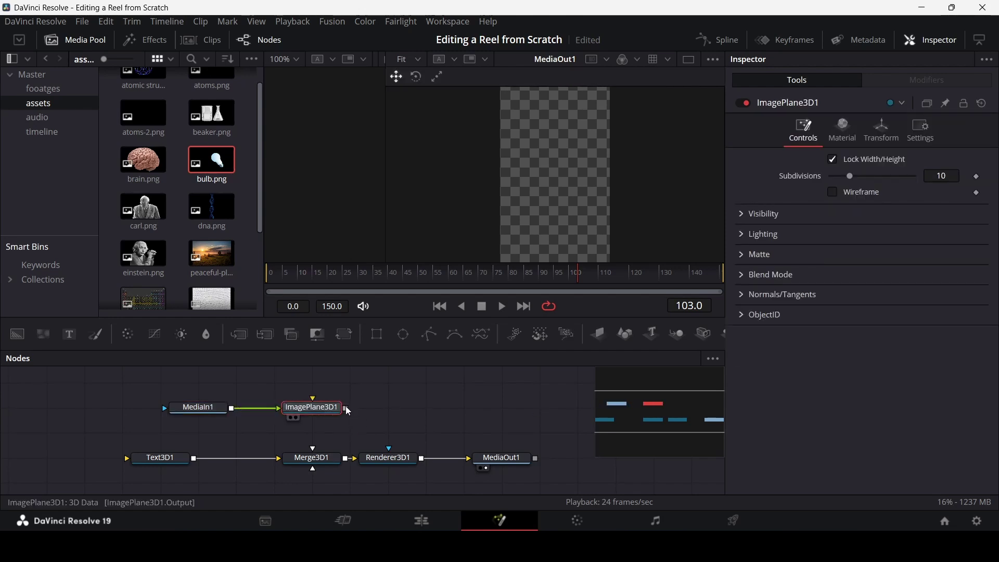
pyautogui.moveTo(345, 407); pyautogui.dragTo(329, 457)
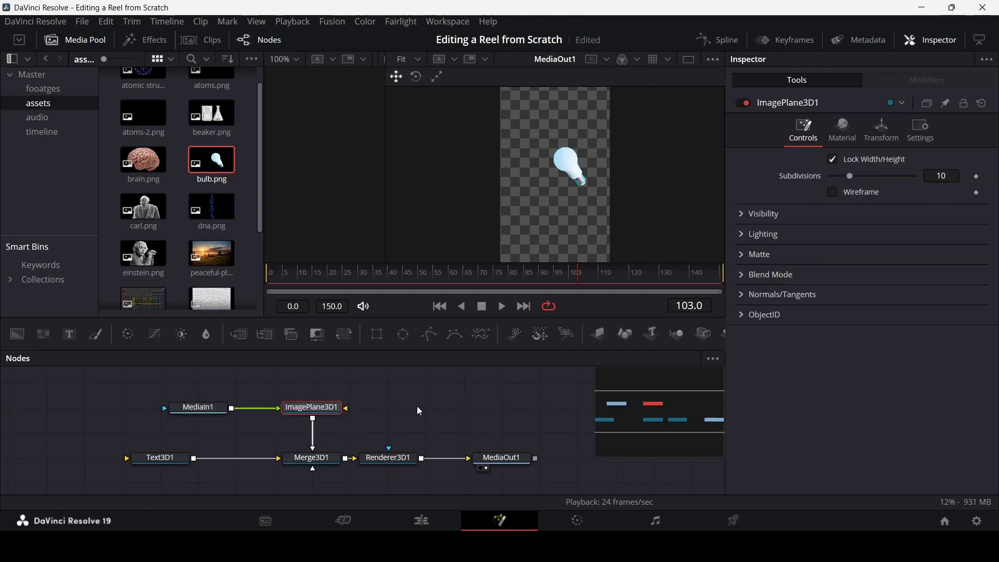
# Step: Make room after MediaIn1 and insert a Glow node between it and ImagePlane3D1
pyautogui.moveTo(198, 410); pyautogui.dragTo(158, 410)
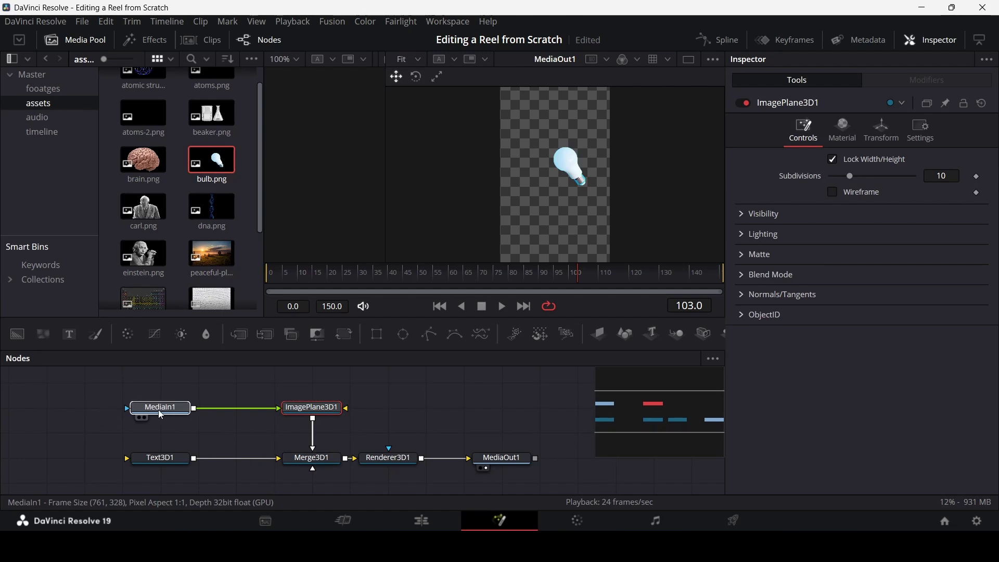
pyautogui.hotkey('shift', 'space')
pyautogui.write('glow')
pyautogui.press('Return')
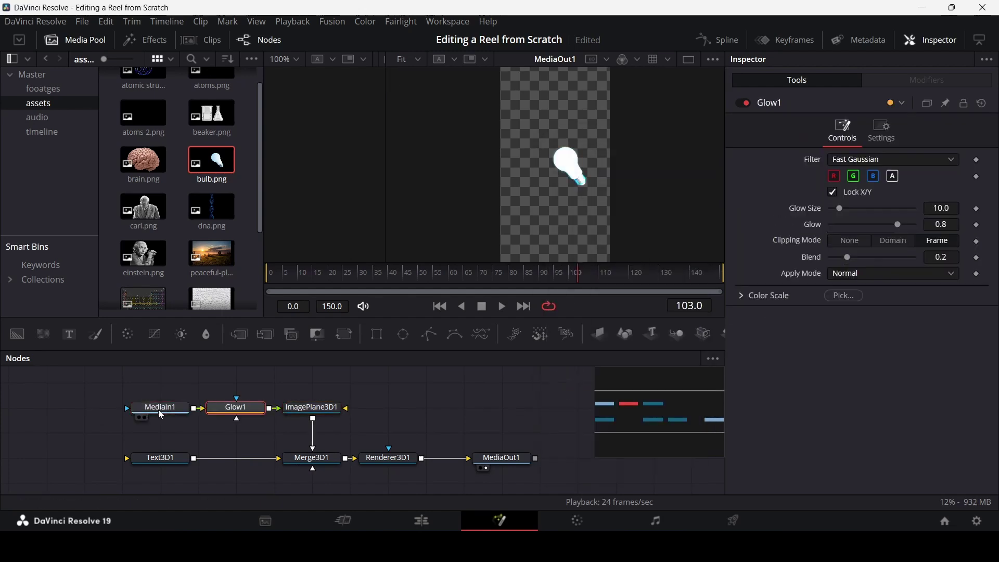
# Step: Set the glow's red and green color scales to 2.0 and increase its glow size
pyautogui.moveTo(254, 407)
pyautogui.mouseDown()
pyautogui.moveTo(253, 379)
pyautogui.moveTo(253, 406)
pyautogui.mouseUp()
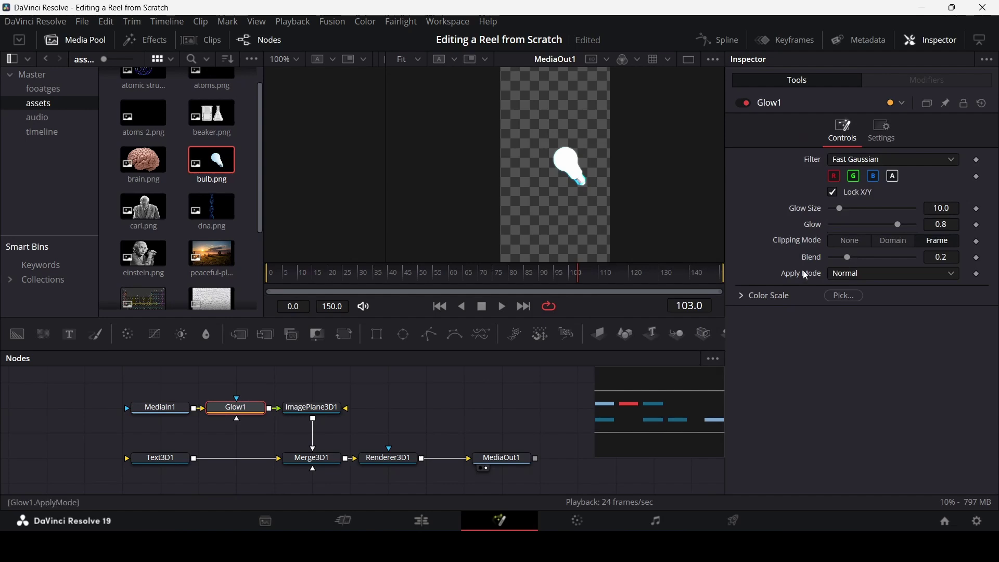
pyautogui.click(741, 298)
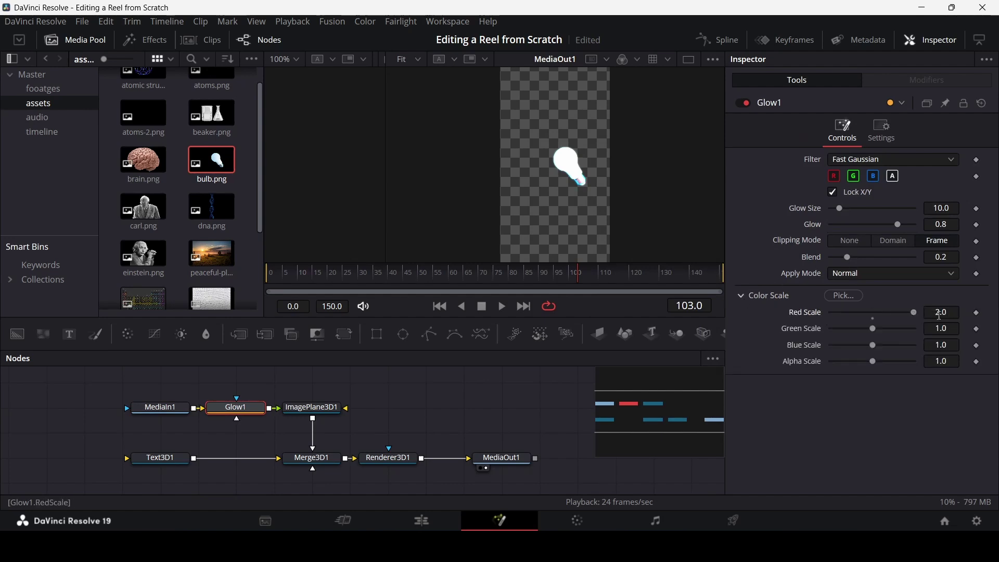
pyautogui.moveTo(876, 336); pyautogui.dragTo(974, 334)
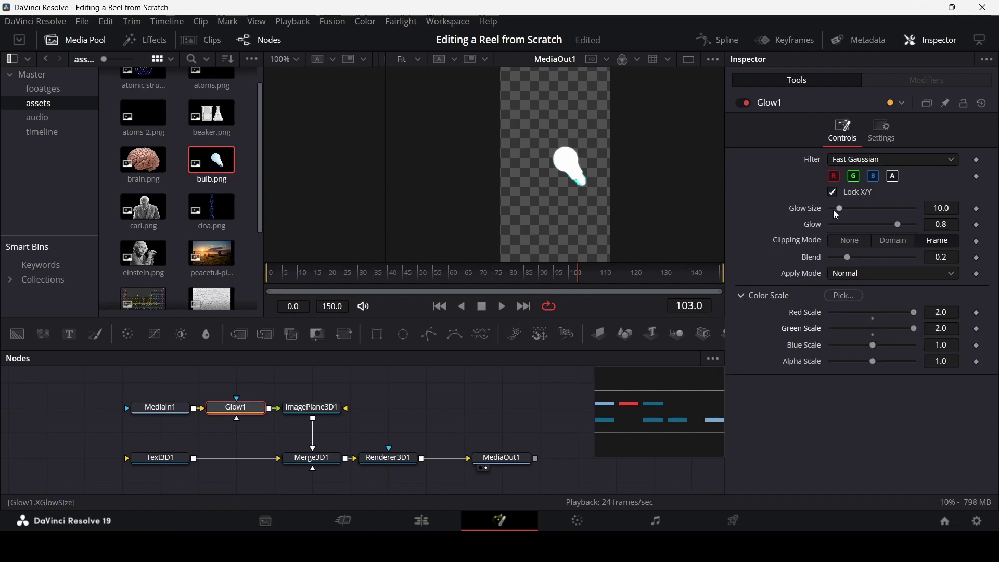
pyautogui.moveTo(837, 210); pyautogui.dragTo(901, 225)
# Step: Keyframe the X, Y and Z translation of ImagePlane3D1 at frame 45
pyautogui.click(313, 407)
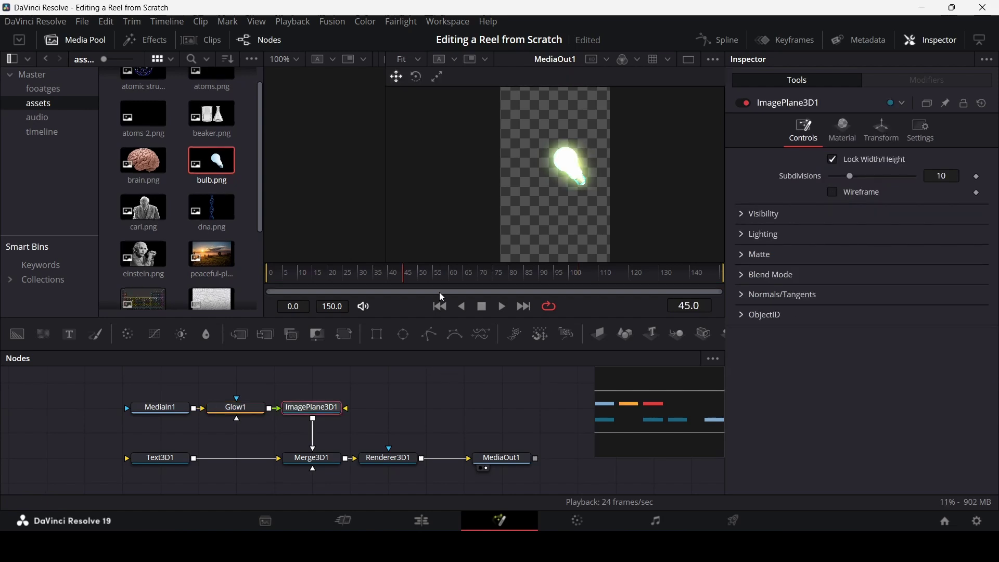
pyautogui.click(881, 130)
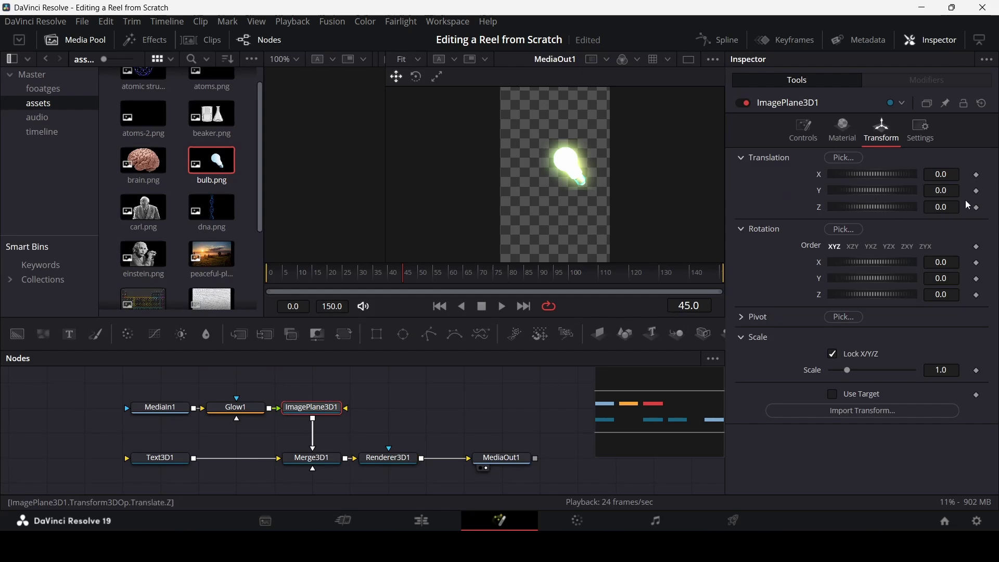
pyautogui.click(977, 175)
pyautogui.click(976, 191)
pyautogui.click(976, 207)
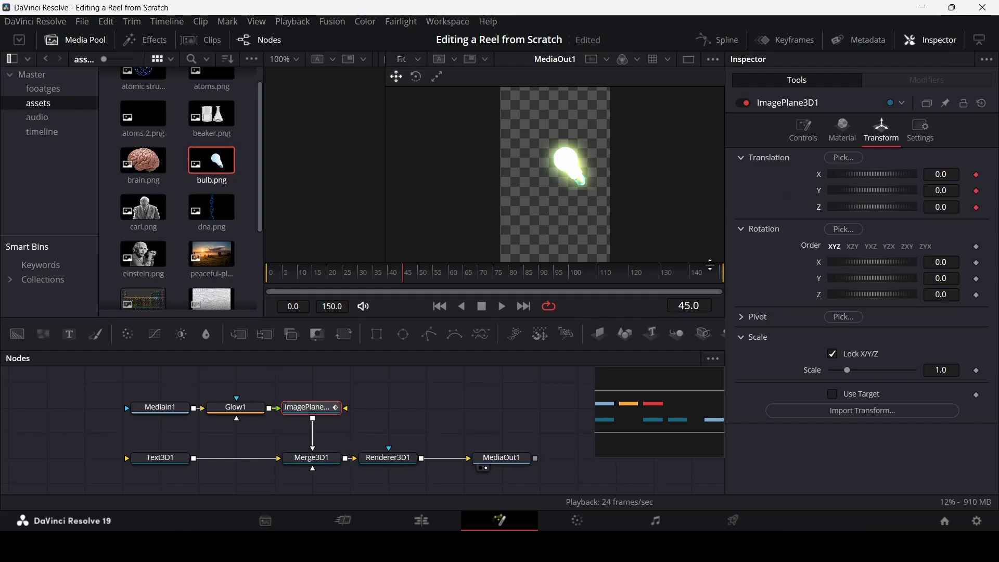
# Step: Keyframe the bulb's resting position near frame 60, offset its translation at frame 45, and check the movement
pyautogui.click(448, 272)
pyautogui.click(409, 280)
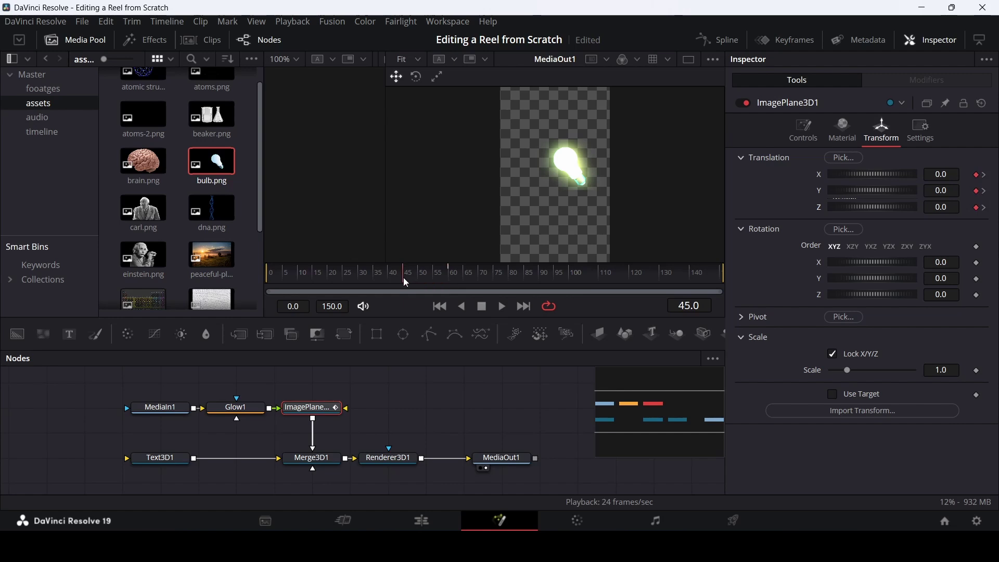
pyautogui.moveTo(875, 180); pyautogui.dragTo(868, 211)
pyautogui.click(406, 416)
pyautogui.click(473, 277)
pyautogui.click(308, 408)
pyautogui.click(402, 280)
pyautogui.click(406, 416)
pyautogui.moveTo(403, 278); pyautogui.dragTo(482, 280)
# Step: Display the ImagePlane3D1 offset curves in the Spline editor, fit them to view and close the editor
pyautogui.click(718, 39)
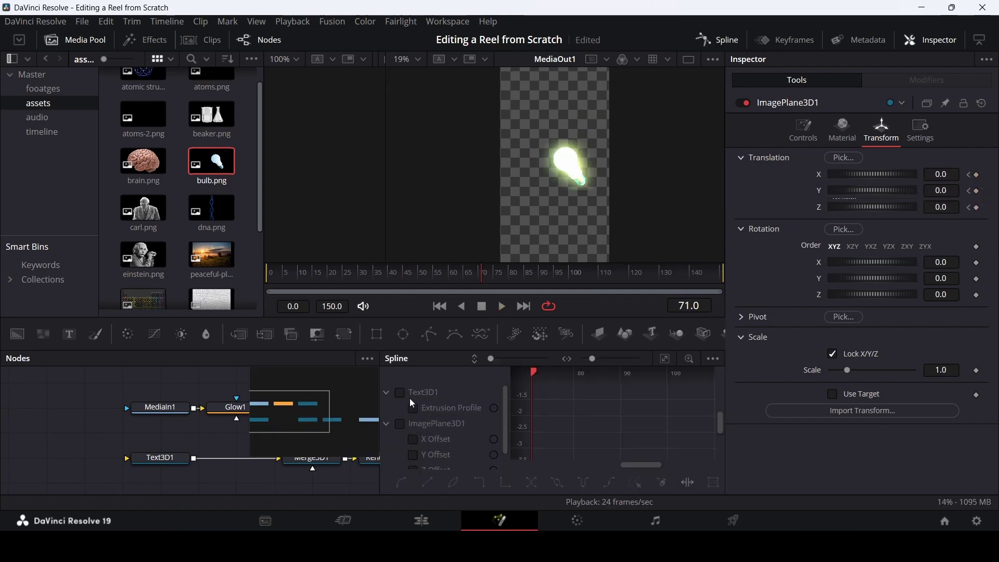
pyautogui.click(402, 425)
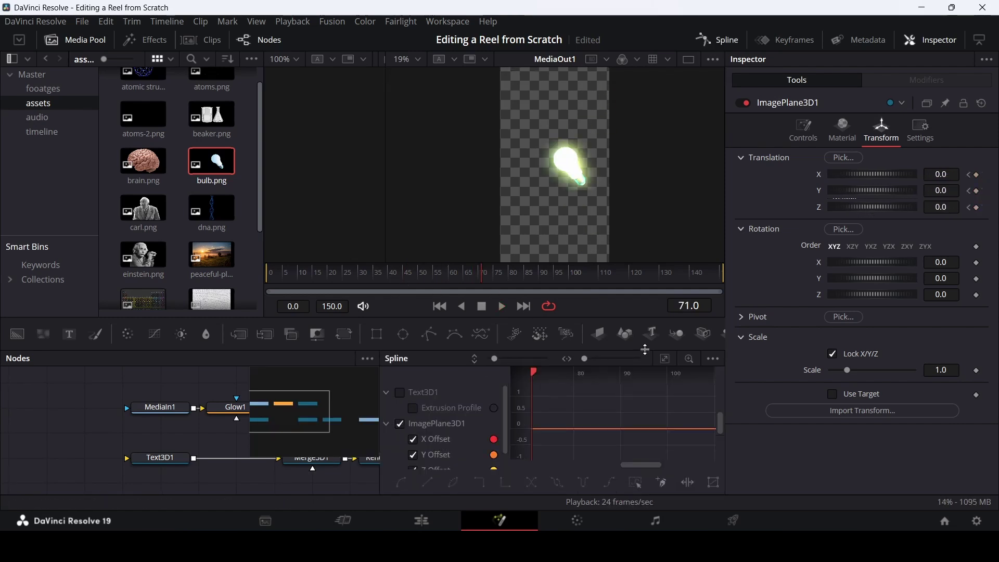
pyautogui.click(666, 366)
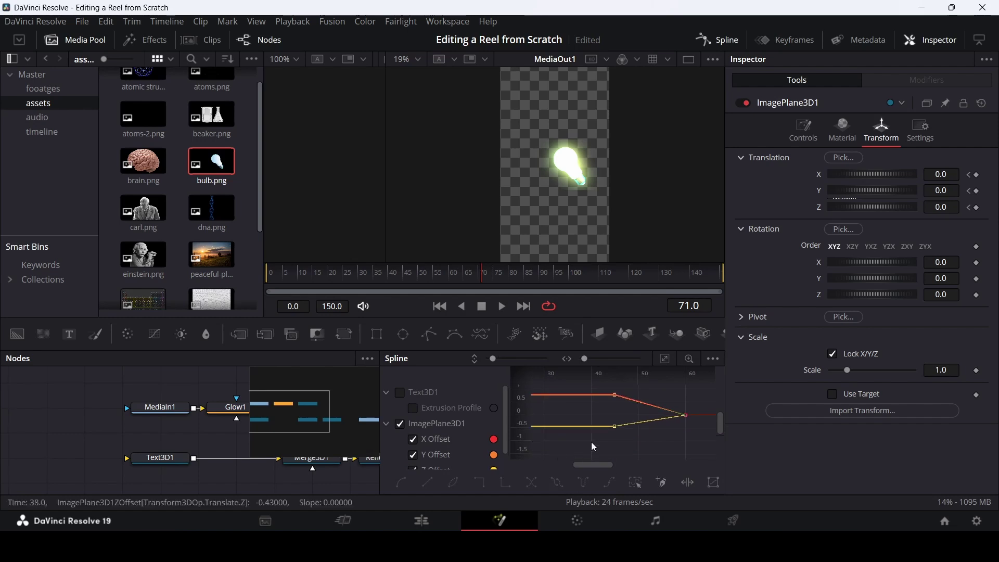
pyautogui.click(713, 40)
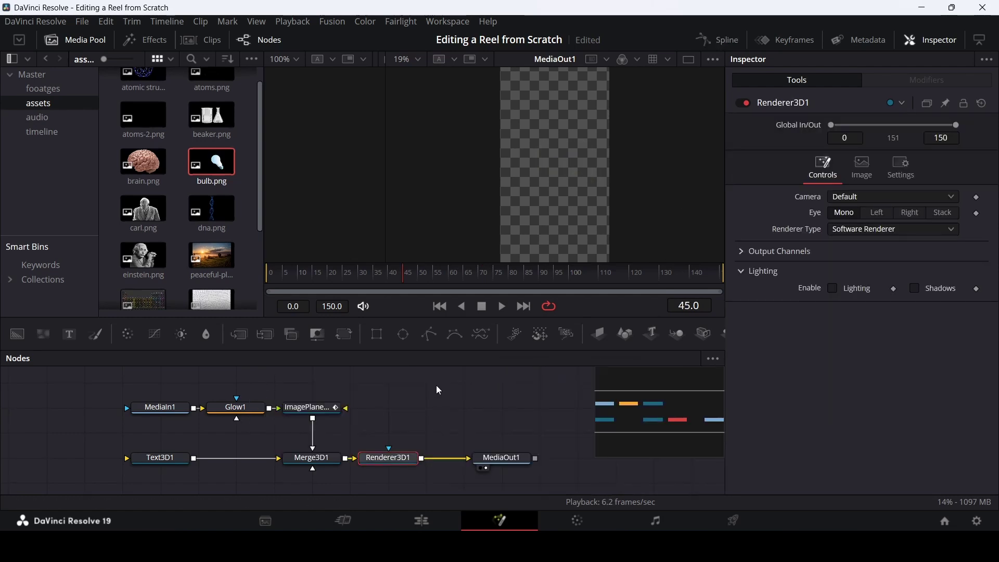
# Step: Copy "I absolutely love that" from the Word script and paste it as the text of Text3D1
pyautogui.click(159, 458)
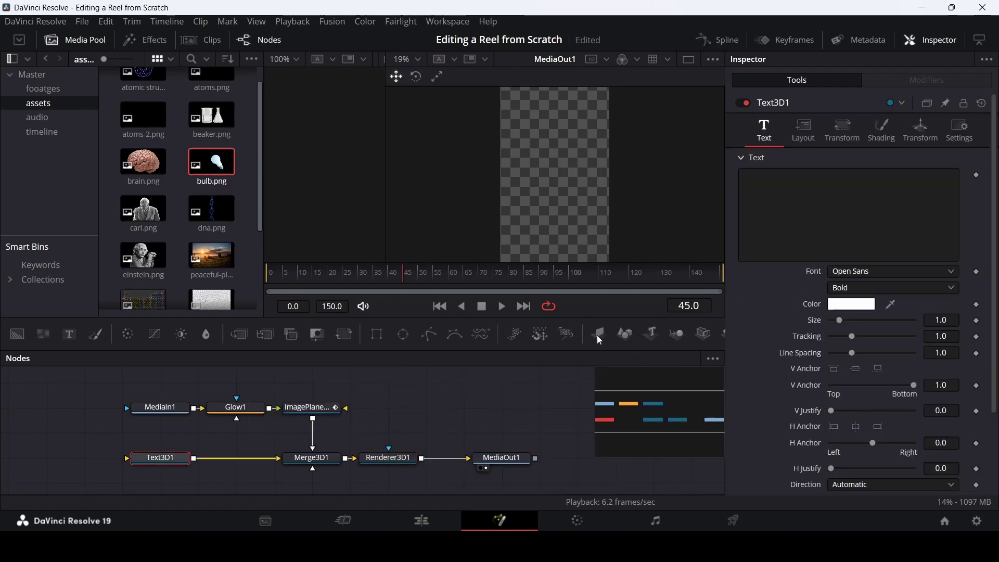
pyautogui.click(902, 172)
pyautogui.write('I al')
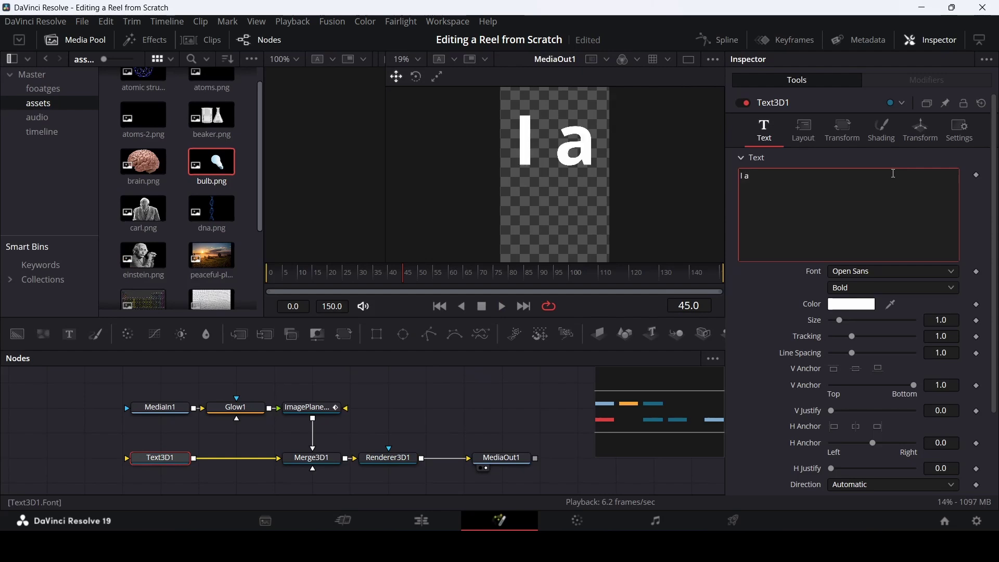
pyautogui.press('BackSpace')
pyautogui.press('BackSpace')
pyautogui.press('BackSpace')
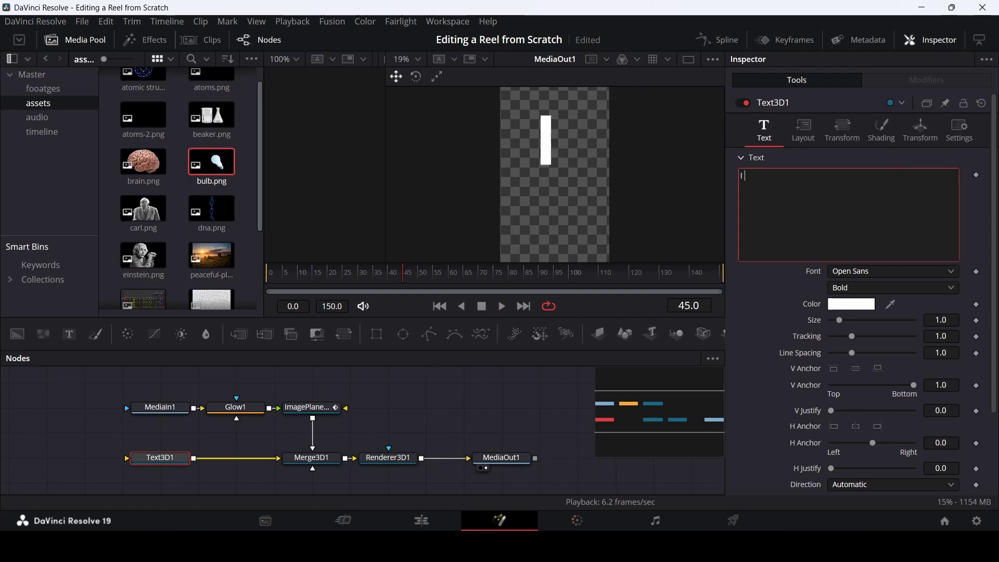
pyautogui.hotkey('alt', 'Tab')
pyautogui.moveTo(195, 340); pyautogui.dragTo(318, 341)
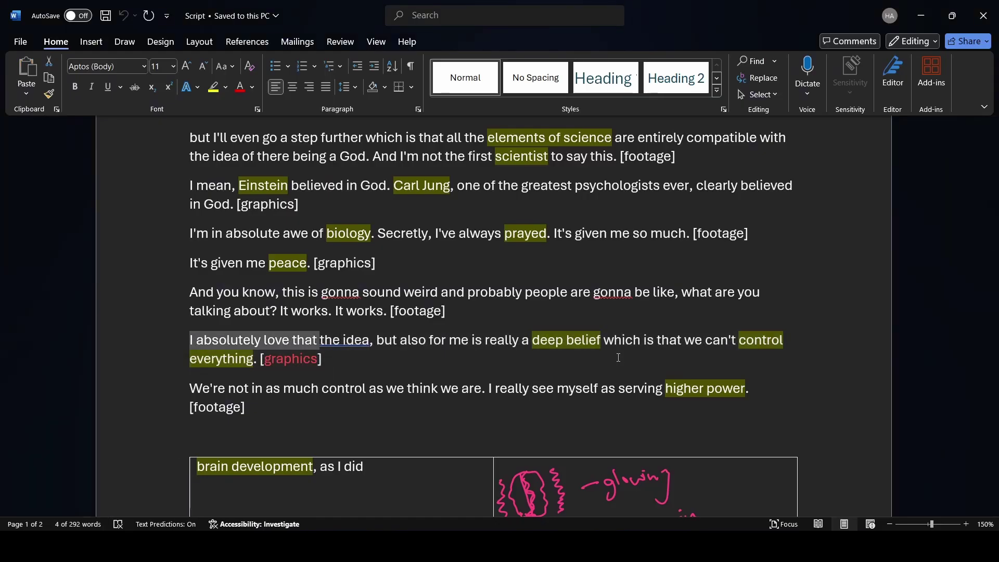
pyautogui.hotkey('ctrl', 'c')
pyautogui.hotkey('alt', 'Tab')
pyautogui.hotkey('ctrl', 'v')
# Step: Add the expression string.upper("I absolutely love that ") to the Text3D1 text to capitalize it
pyautogui.rightClick(766, 215)
pyautogui.click(788, 463)
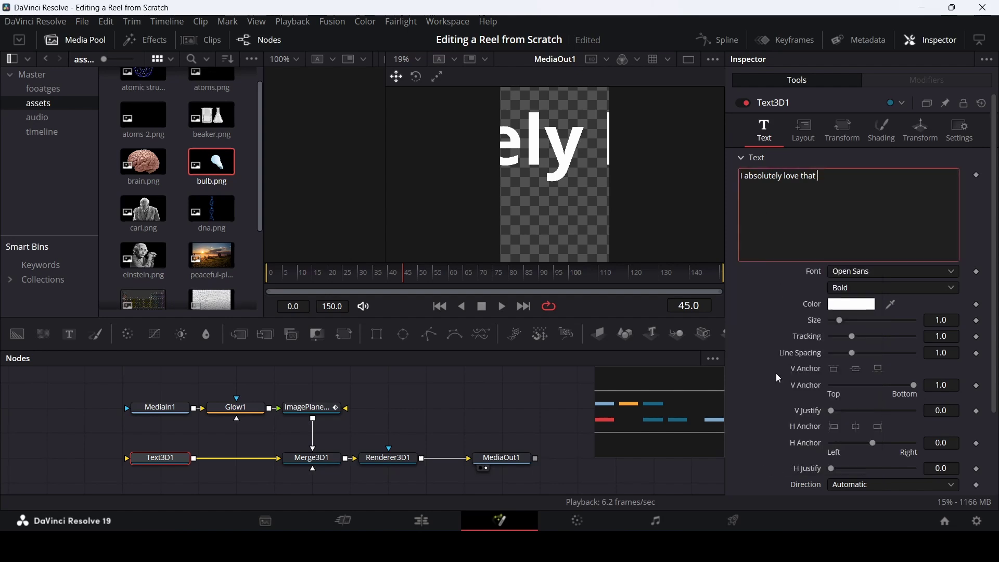
pyautogui.write('string.upper("I absolutely love that')
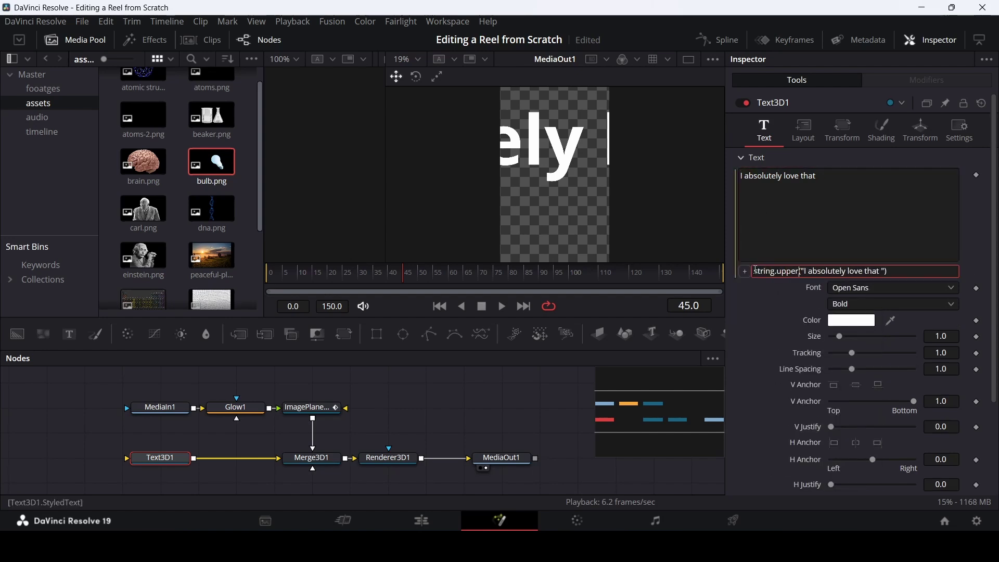
pyautogui.press('Tab')
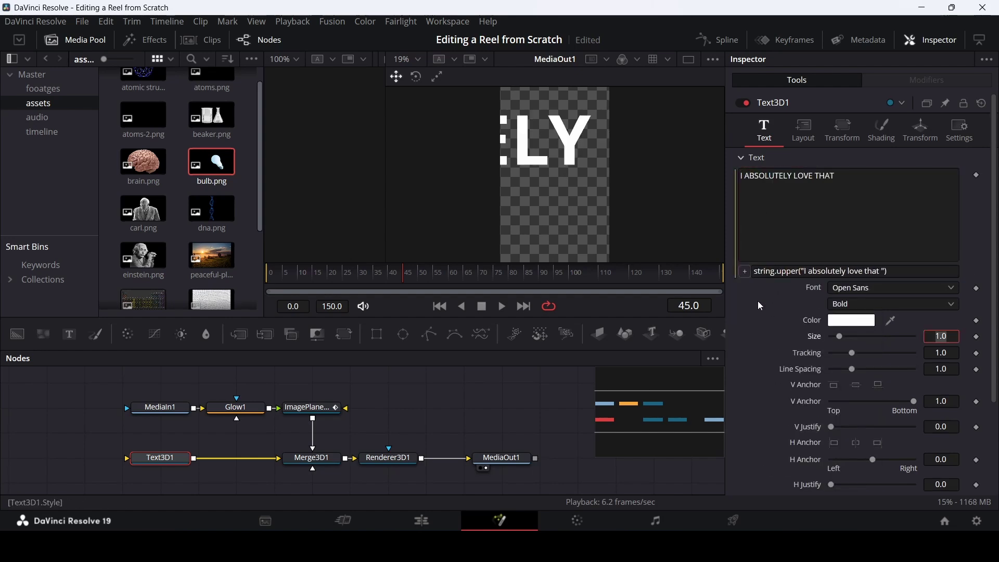
# Step: Set the Text3D1 font to Poppins Bold and its Z translation to -14.89
pyautogui.click(849, 289)
pyautogui.scroll(-3, 853, 270)
pyautogui.click(853, 271)
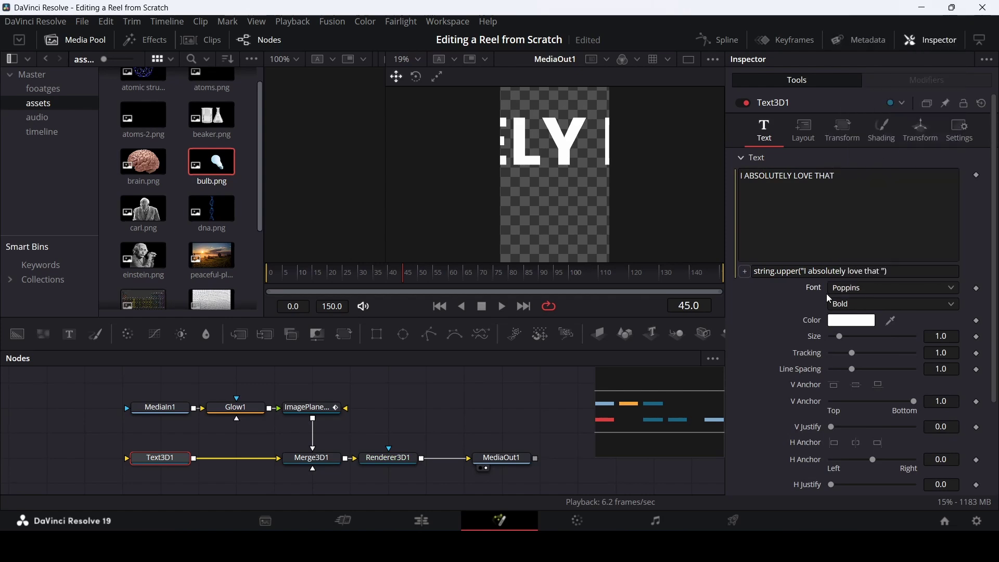
pyautogui.click(845, 304)
pyautogui.click(851, 306)
pyautogui.click(920, 130)
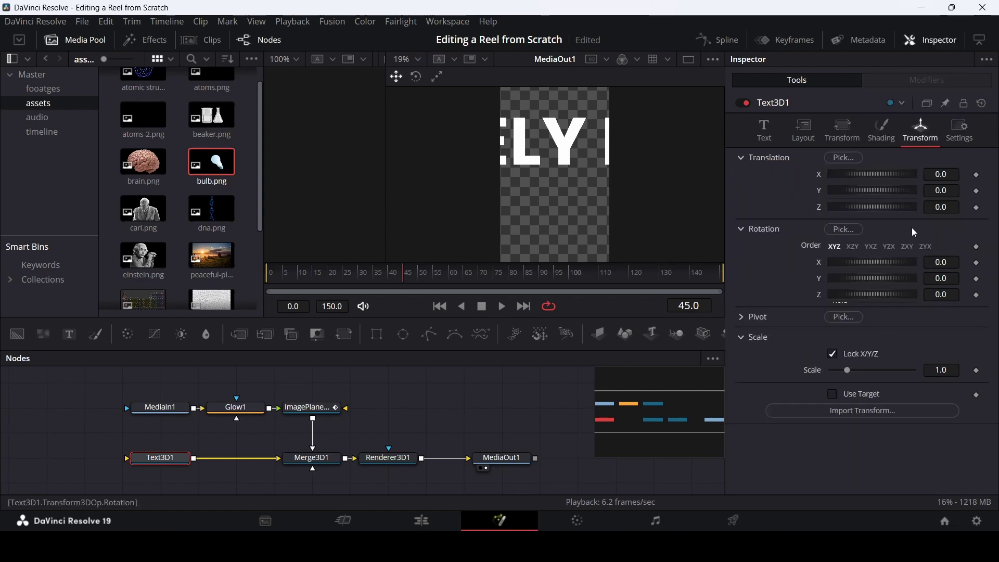
pyautogui.moveTo(941, 208); pyautogui.dragTo(864, 208)
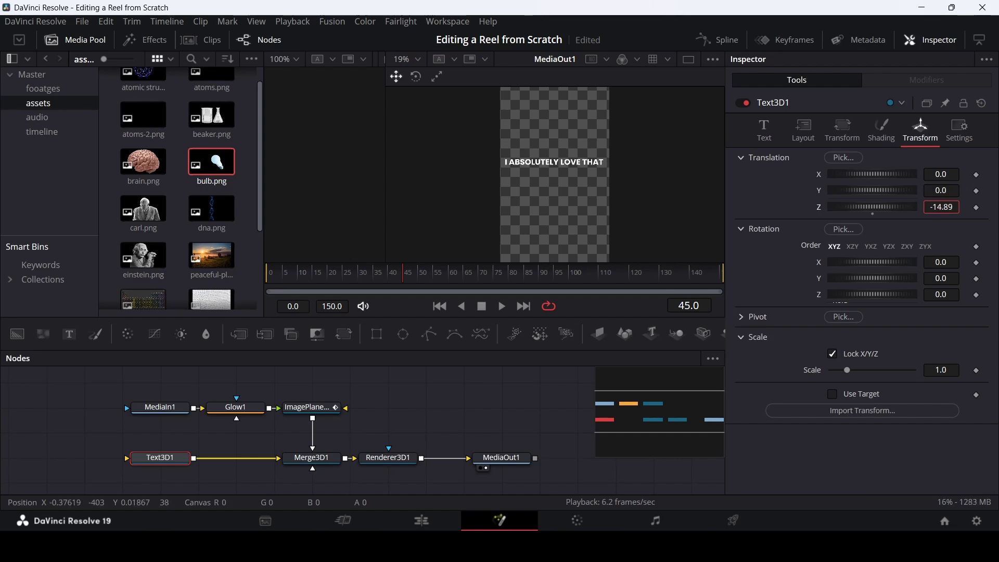
# Step: Remove the text's expression and keep "I ABSOLUTELY LOVE THAT" as plain uppercase text
pyautogui.click(763, 130)
pyautogui.moveTo(837, 177); pyautogui.dragTo(737, 180)
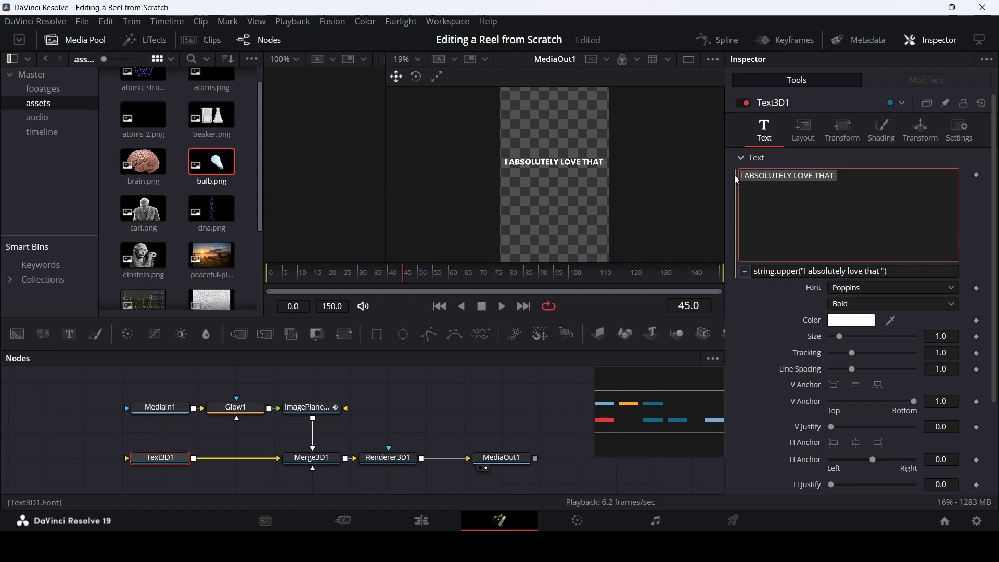
pyautogui.click(785, 215)
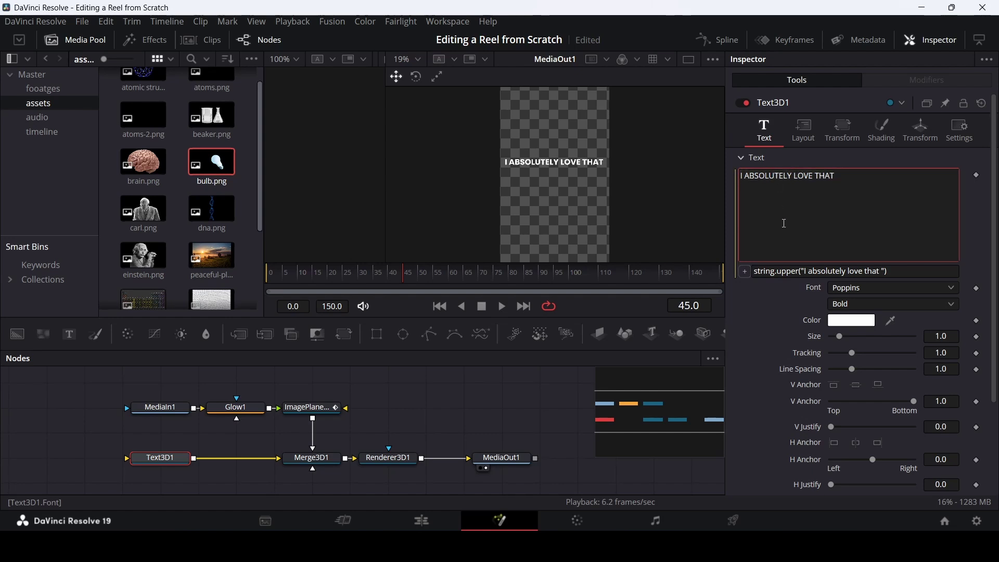
pyautogui.rightClick(785, 212)
pyautogui.click(838, 460)
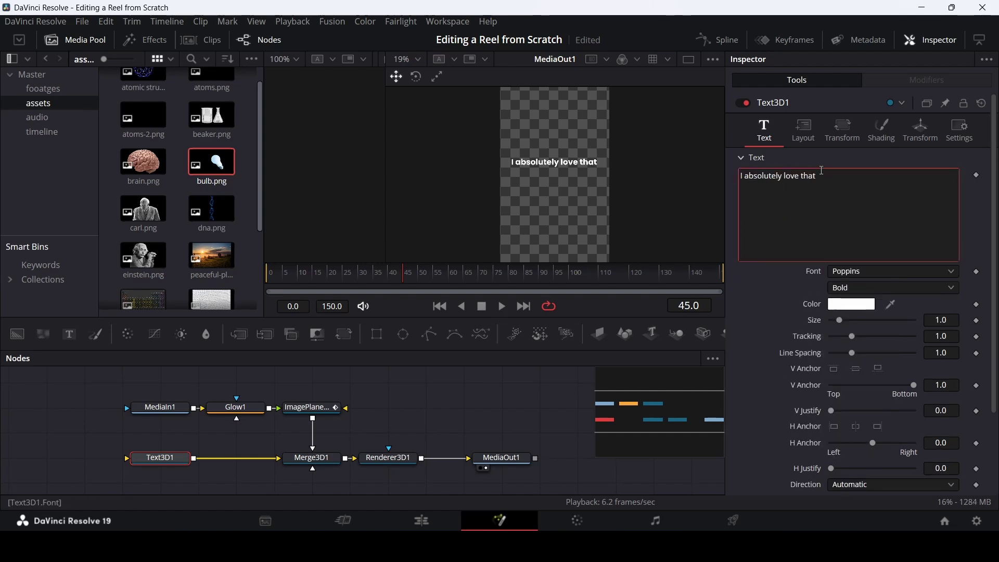
pyautogui.hotkey('ctrl', 'z')
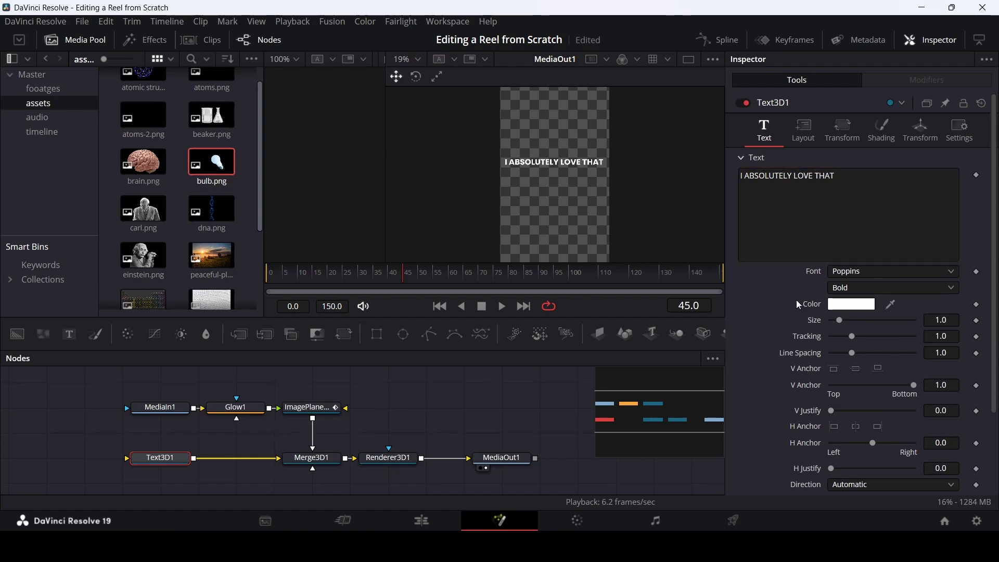
# Step: Break the text into two lines before "LOVE THAT" and set its horizontal anchor to left, -1.0
pyautogui.click(788, 199)
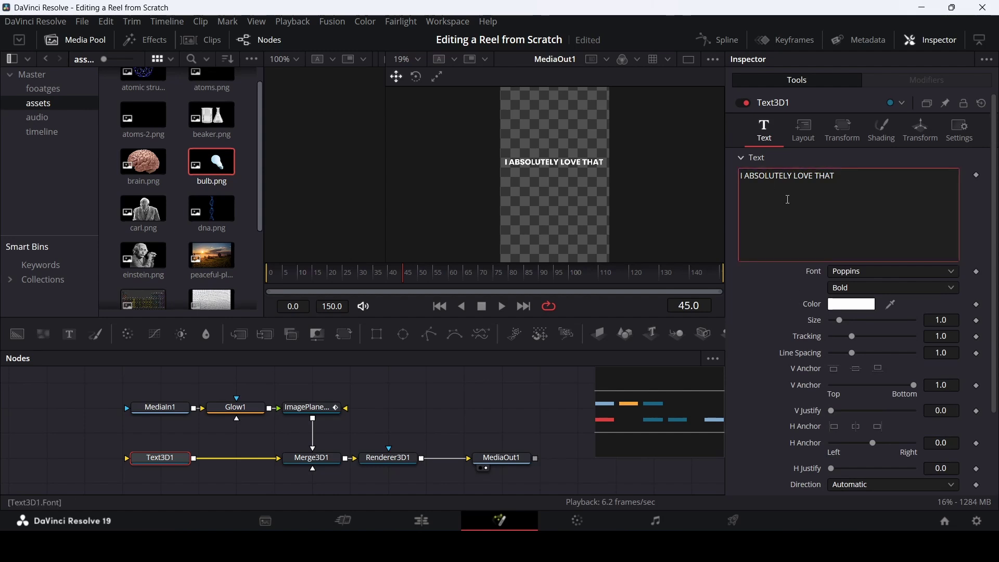
pyautogui.press('Return')
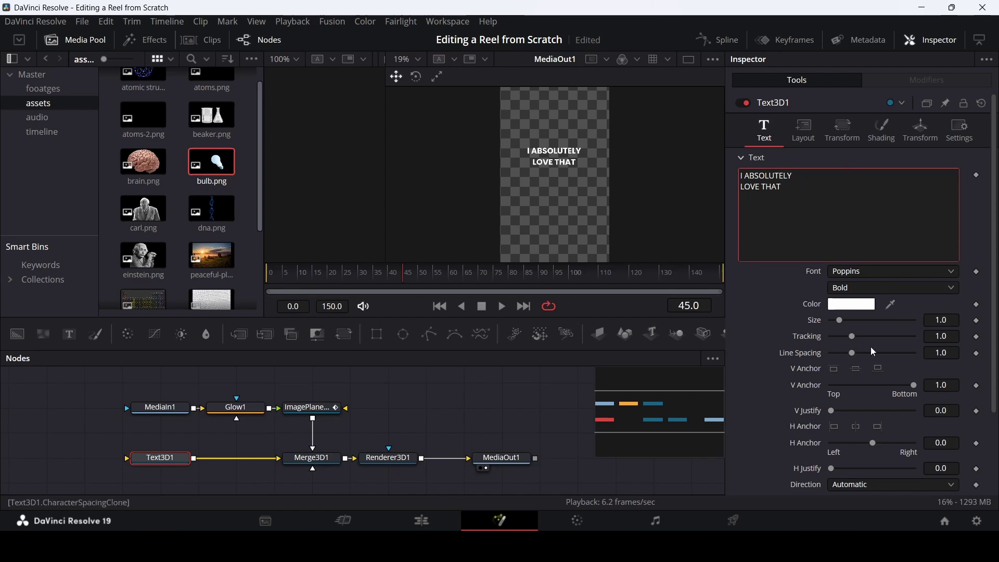
pyautogui.click(835, 428)
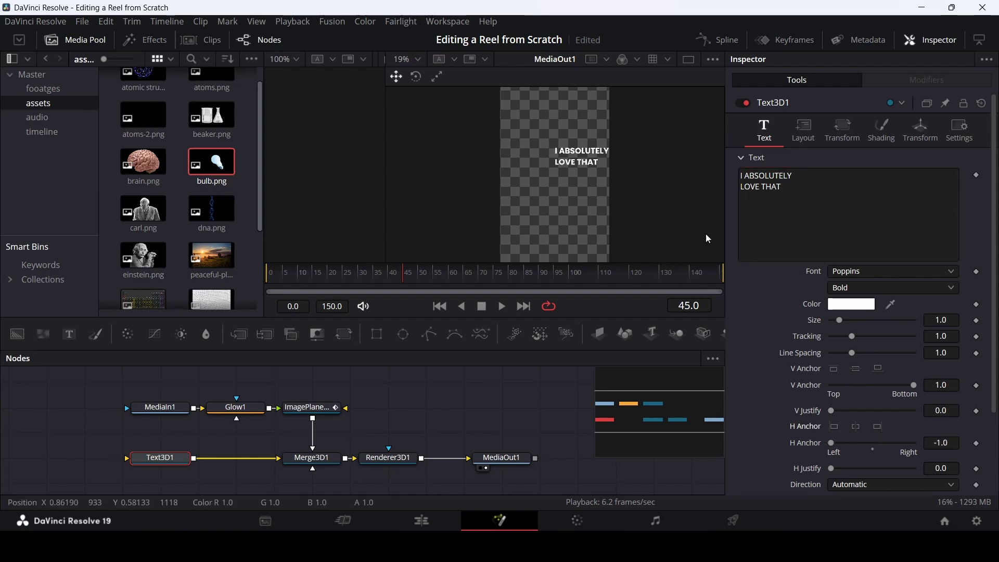
# Step: Set the Text3D1 translation to X -2.103, Y -1.066 and Z -8.88 so the text fits inside the frame
pyautogui.click(920, 130)
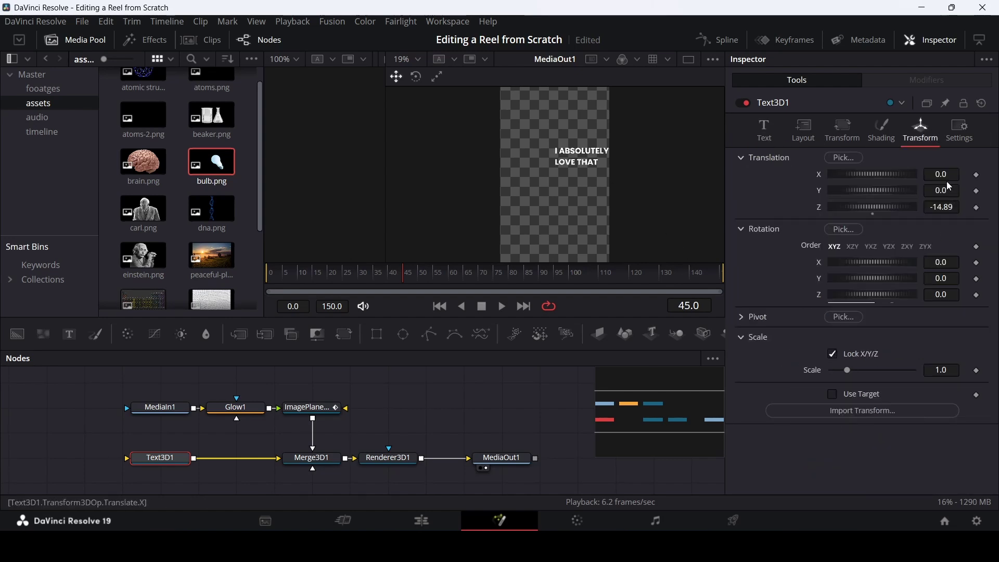
pyautogui.moveTo(944, 174); pyautogui.dragTo(908, 174)
pyautogui.moveTo(942, 207); pyautogui.dragTo(915, 191)
# Step: At frame 31, keyframe the Text3D1 Write On end at 0.567 so only "I ABSOLUTELY" is written
pyautogui.click(764, 130)
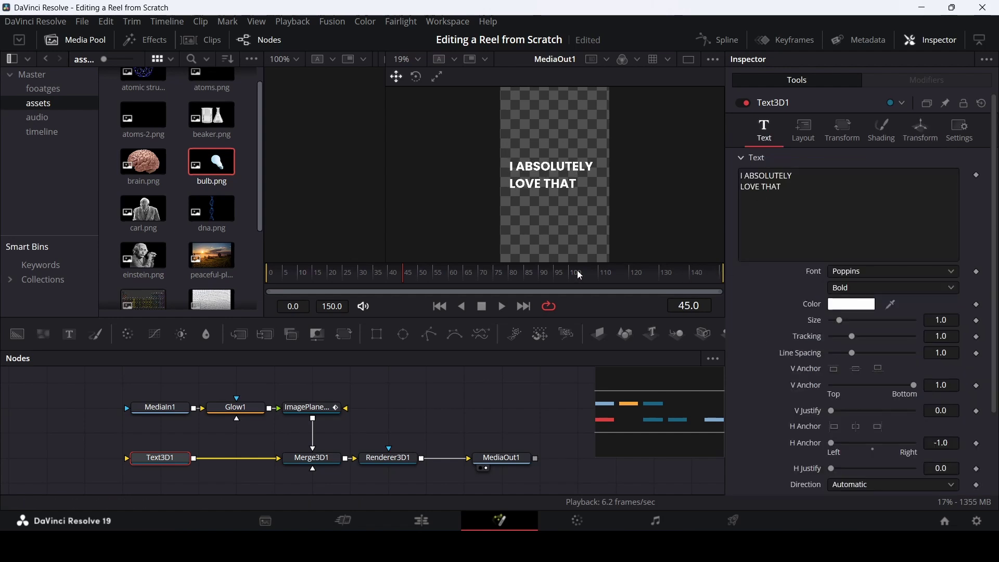
pyautogui.scroll(-3, 968, 425)
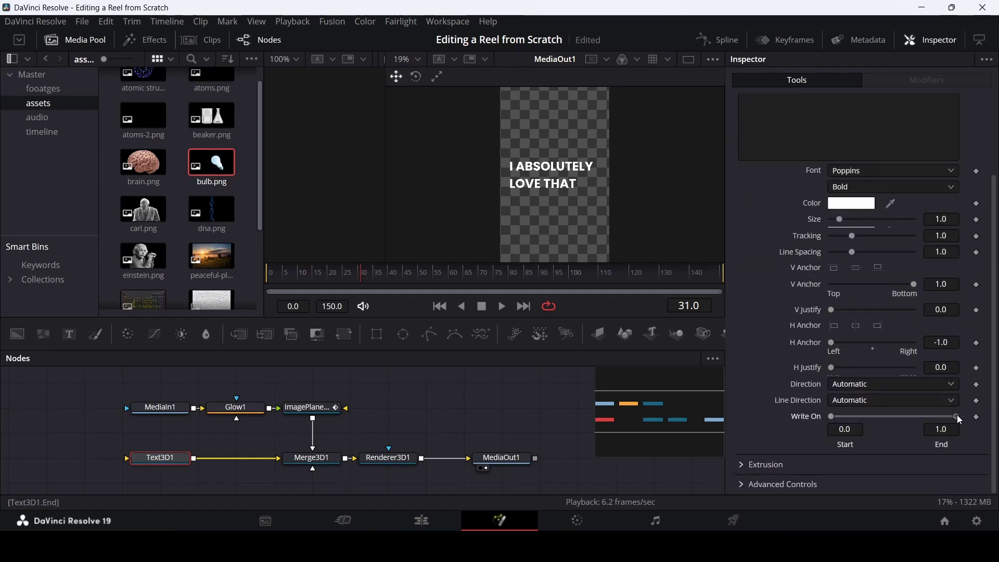
pyautogui.moveTo(961, 420); pyautogui.dragTo(915, 428)
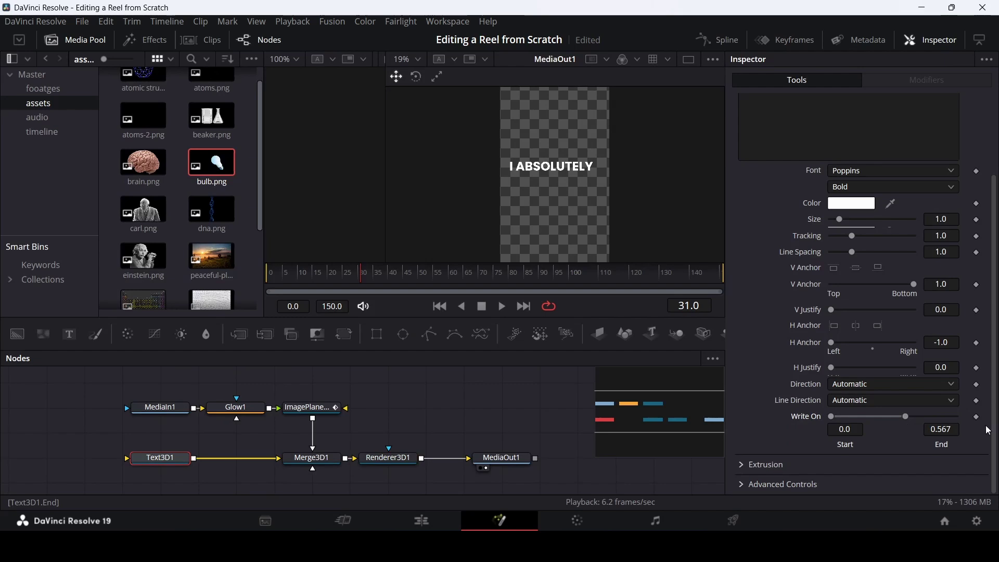
# Step: Complete the text's Write On animation with a keyframe at frame 50 and an end value of 0.0 at frame 0
pyautogui.click(389, 457)
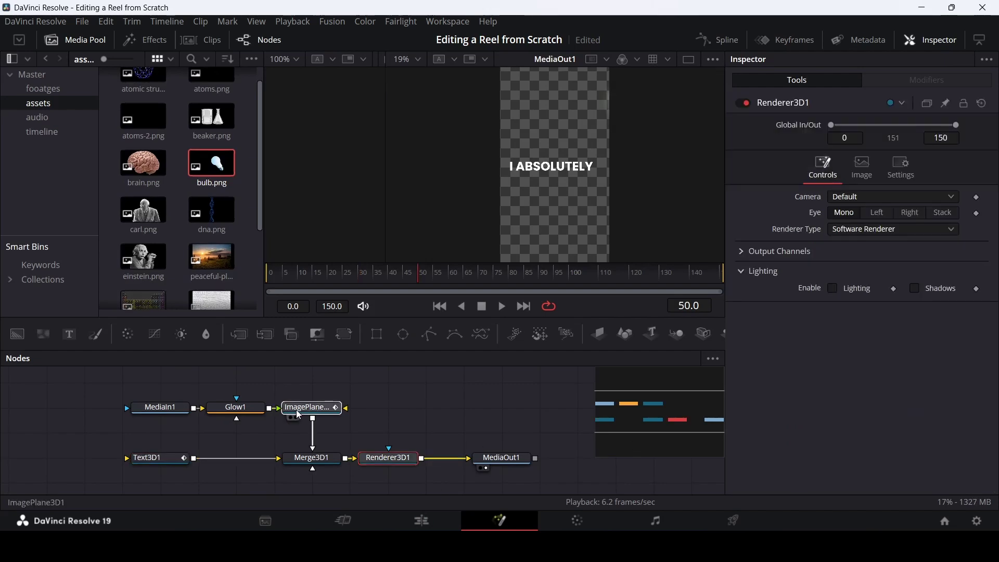
pyautogui.click(311, 406)
pyautogui.click(159, 458)
pyautogui.scroll(-3, 882, 443)
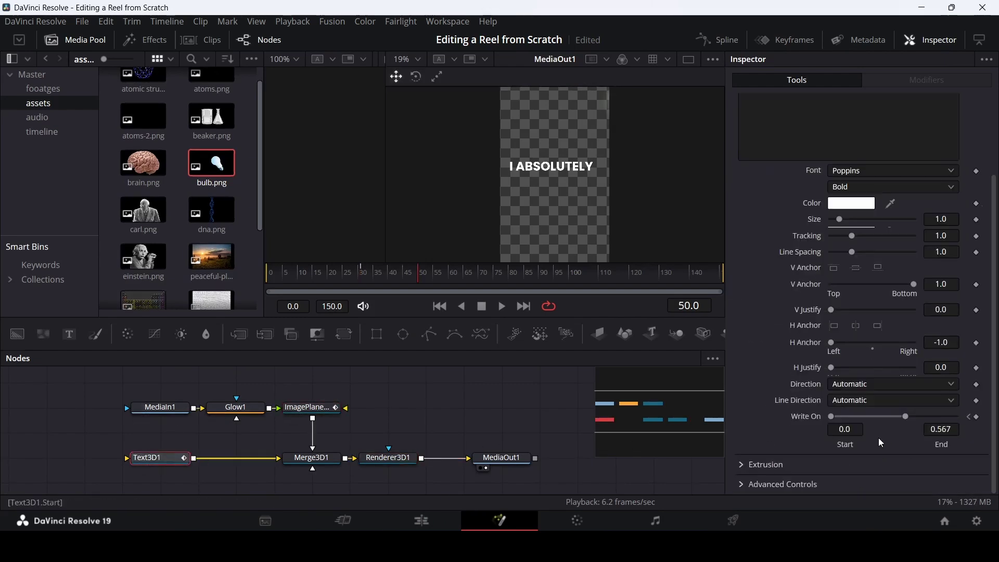
pyautogui.click(976, 417)
pyautogui.moveTo(914, 417); pyautogui.dragTo(838, 417)
pyautogui.press('Home')
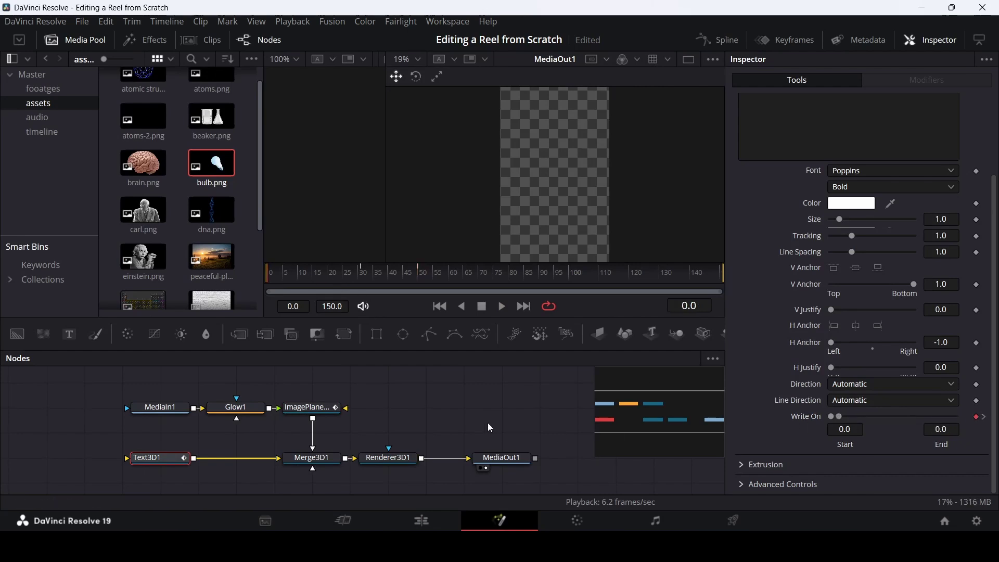
# Step: Return to the edit timeline and play back the Video 3 composition to check the write-on text with the bulb
pyautogui.click(491, 408)
pyautogui.click(450, 519)
pyautogui.press('space')
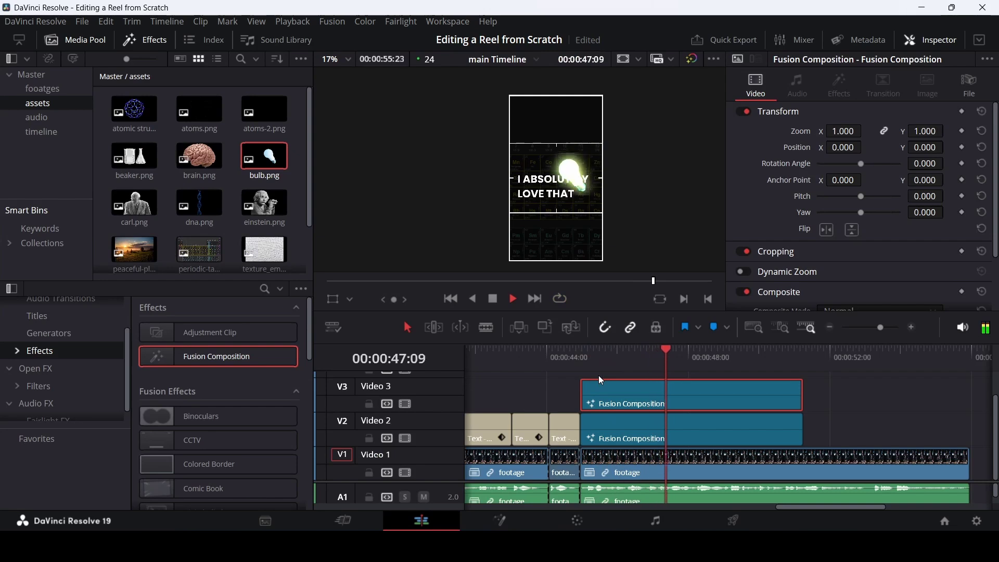
pyautogui.press('space')
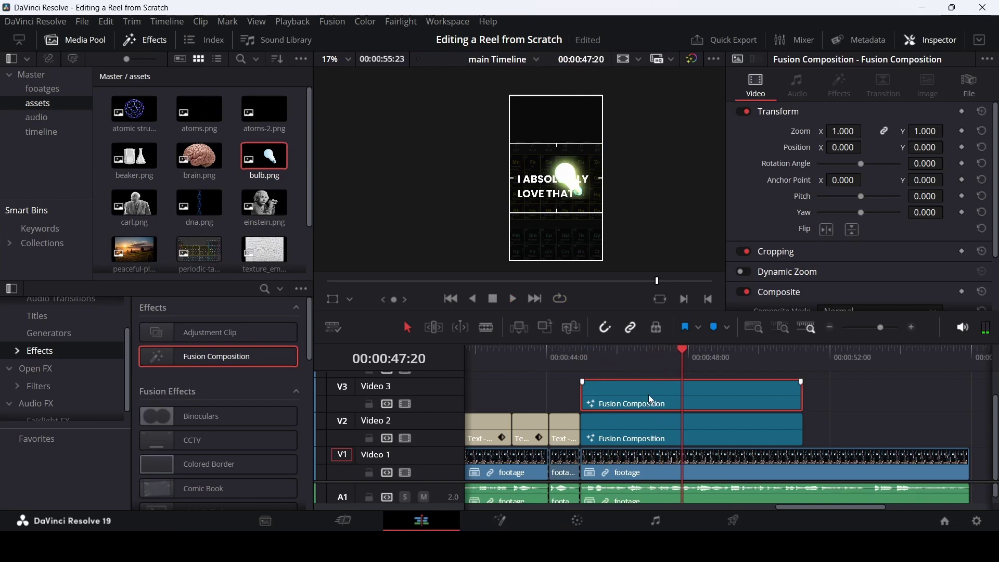
# Step: Reopen the Video 3 composition in Fusion and set the bulb's ImagePlane3D1 translation at frame 60 to X -0.138, Y -0.4
pyautogui.rightClick(648, 395)
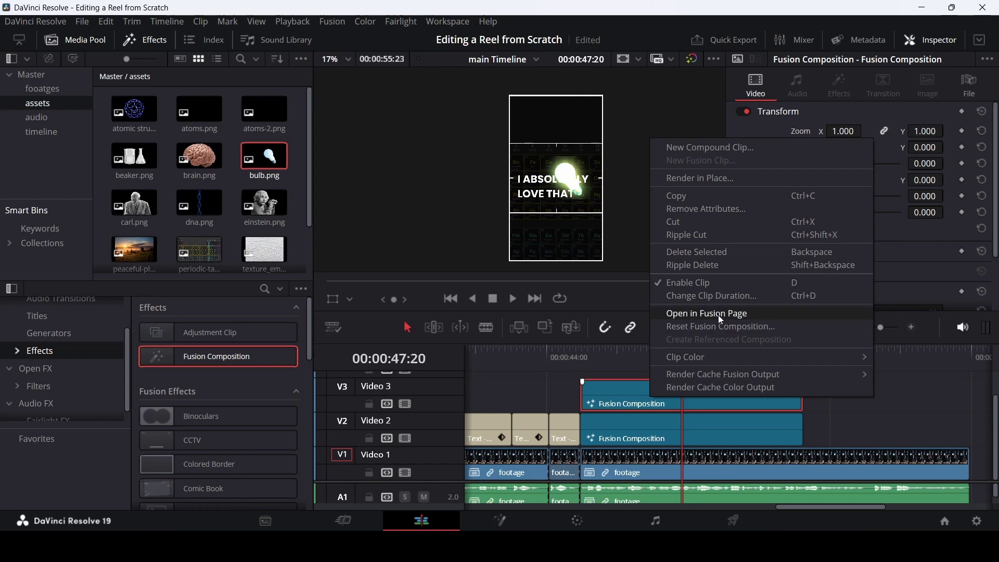
pyautogui.click(707, 375)
pyautogui.click(159, 411)
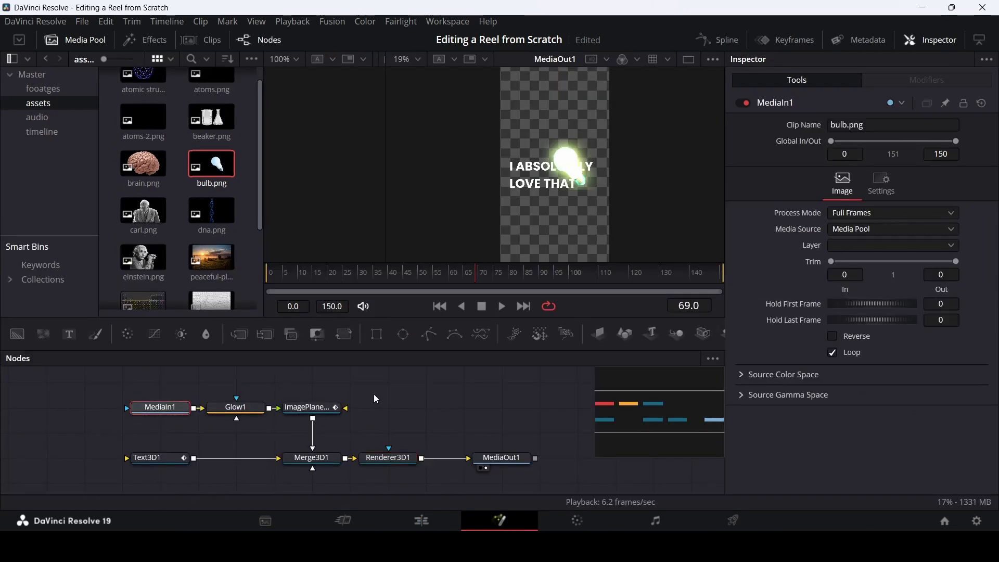
pyautogui.click(309, 408)
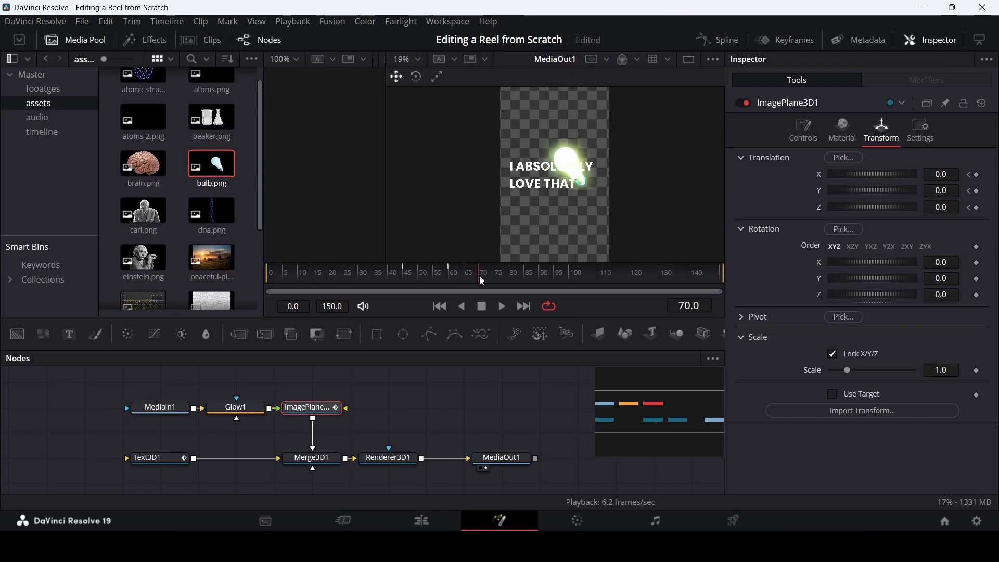
pyautogui.moveTo(480, 276); pyautogui.dragTo(449, 283)
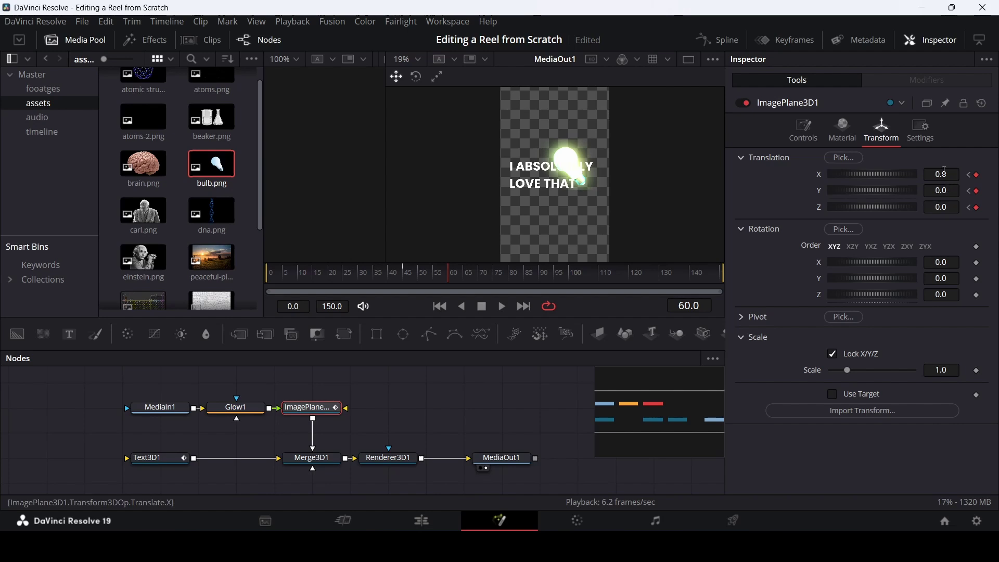
pyautogui.moveTo(944, 171); pyautogui.dragTo(903, 191)
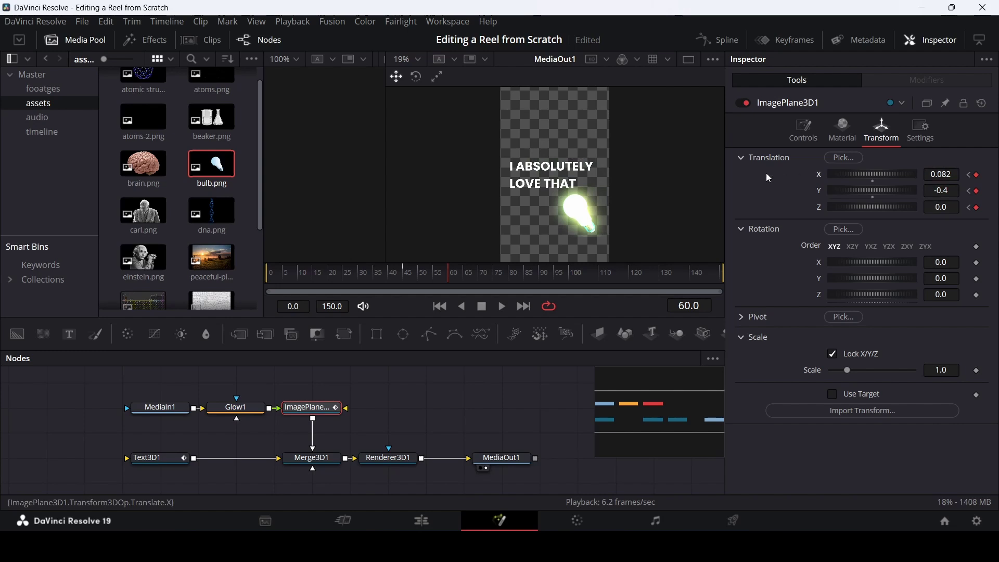
pyautogui.moveTo(940, 174); pyautogui.dragTo(907, 174)
pyautogui.scroll(2, 606, 191)
pyautogui.scroll(-2, 606, 191)
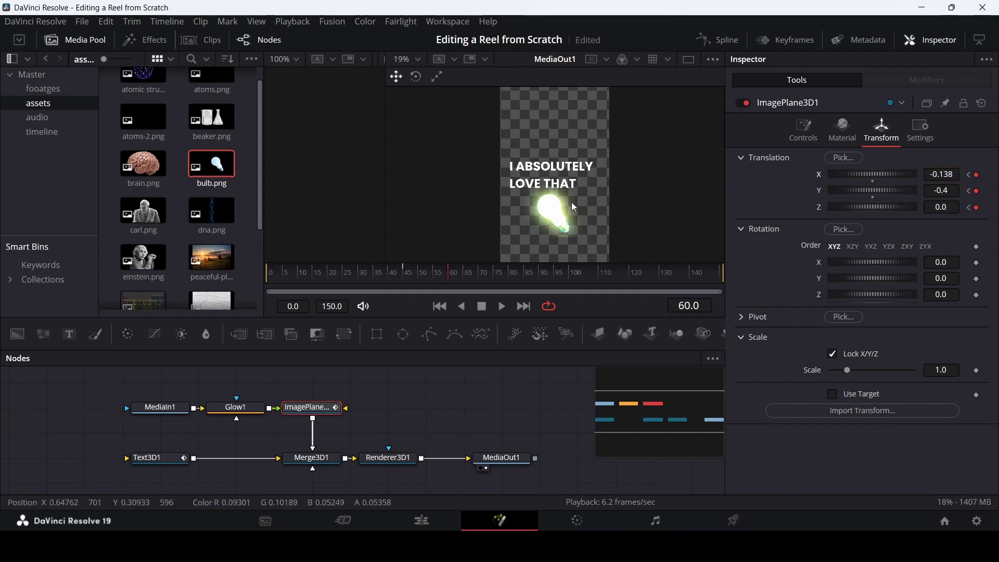
pyautogui.scroll(2, 588, 201)
pyautogui.scroll(-2, 576, 207)
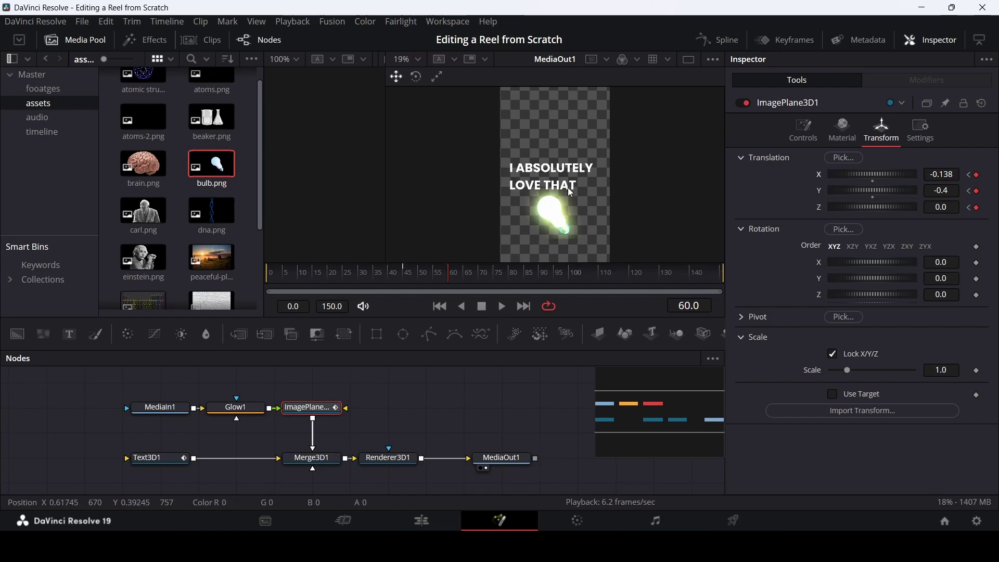
# Step: Play back the bulb's new landing position on the edit timeline and reopen the Video 3 composition in Fusion
pyautogui.click(422, 521)
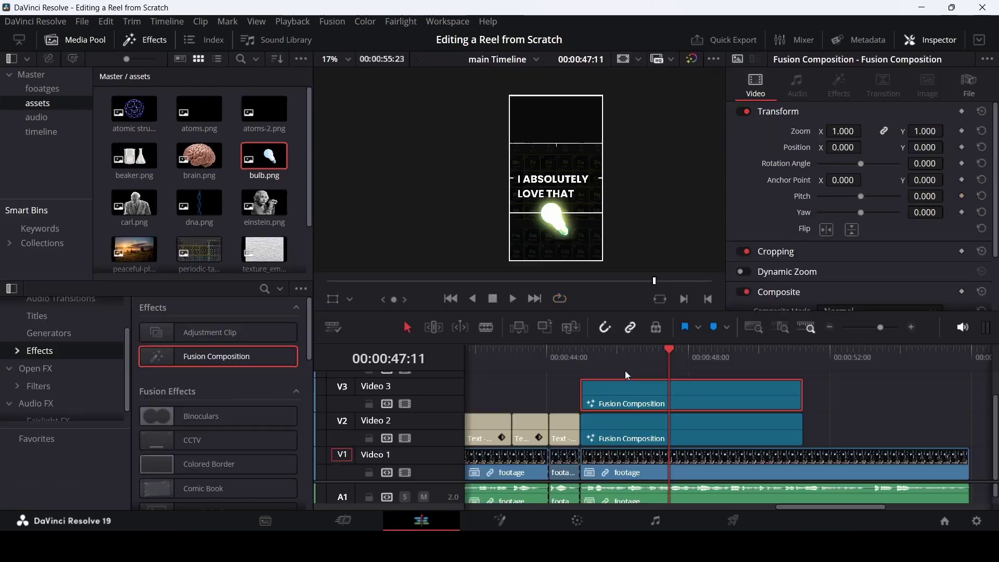
pyautogui.click(601, 359)
pyautogui.press('space')
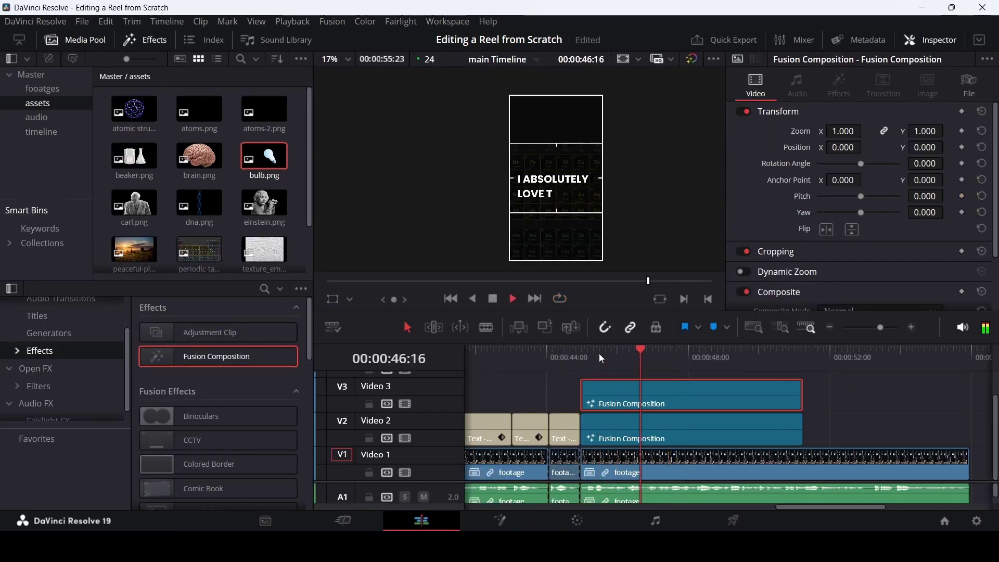
pyautogui.press('space')
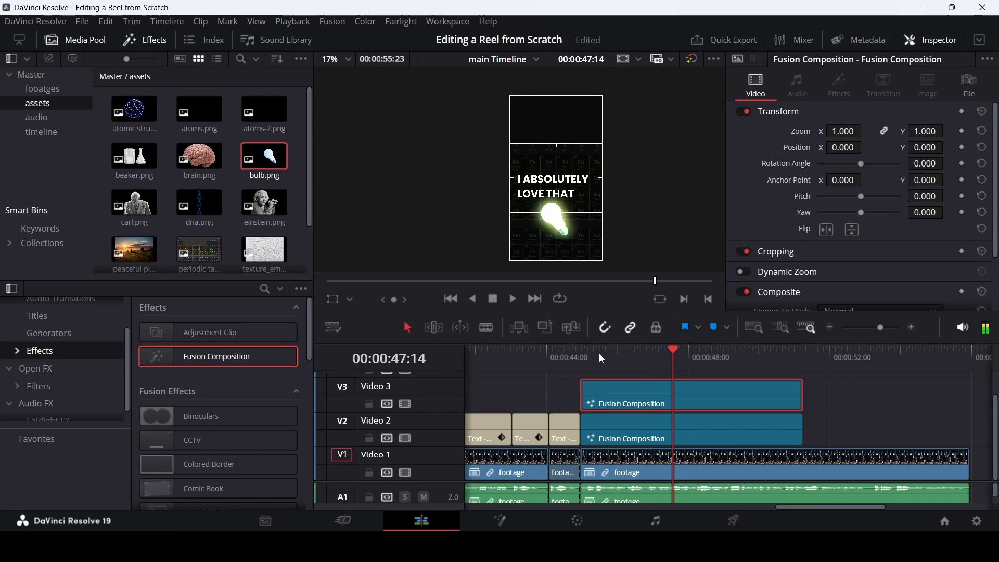
pyautogui.rightClick(641, 388)
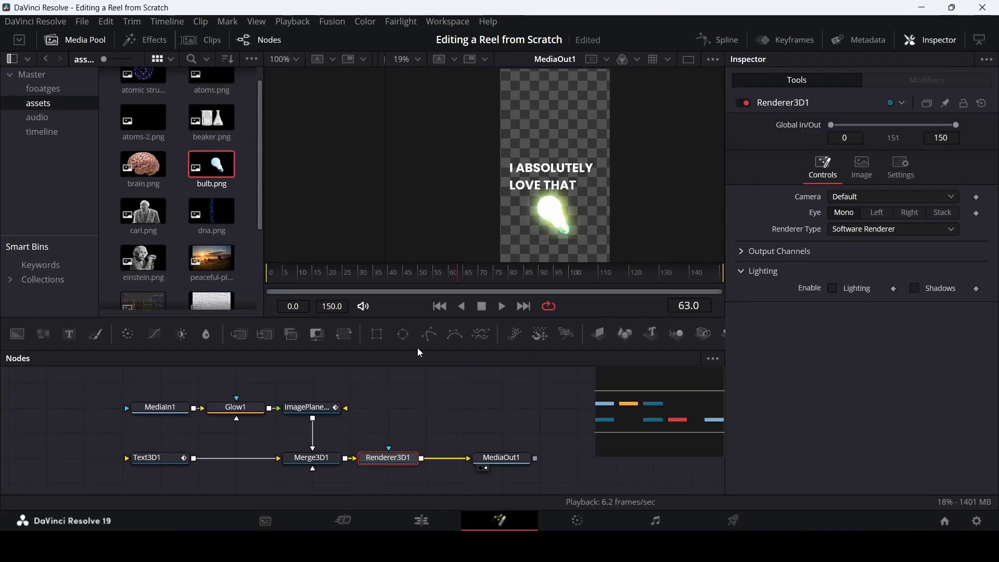
pyautogui.click(312, 406)
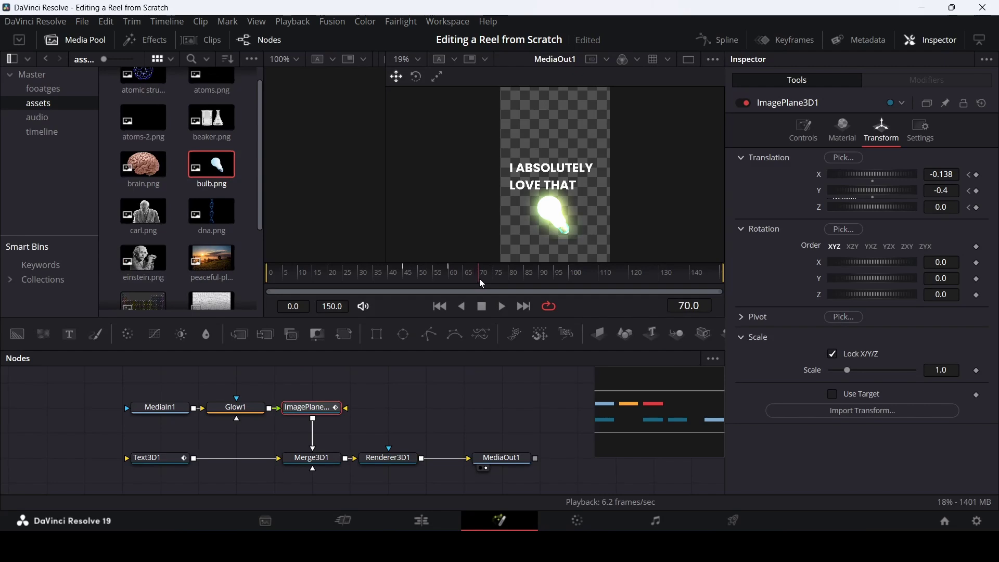
pyautogui.click(884, 192)
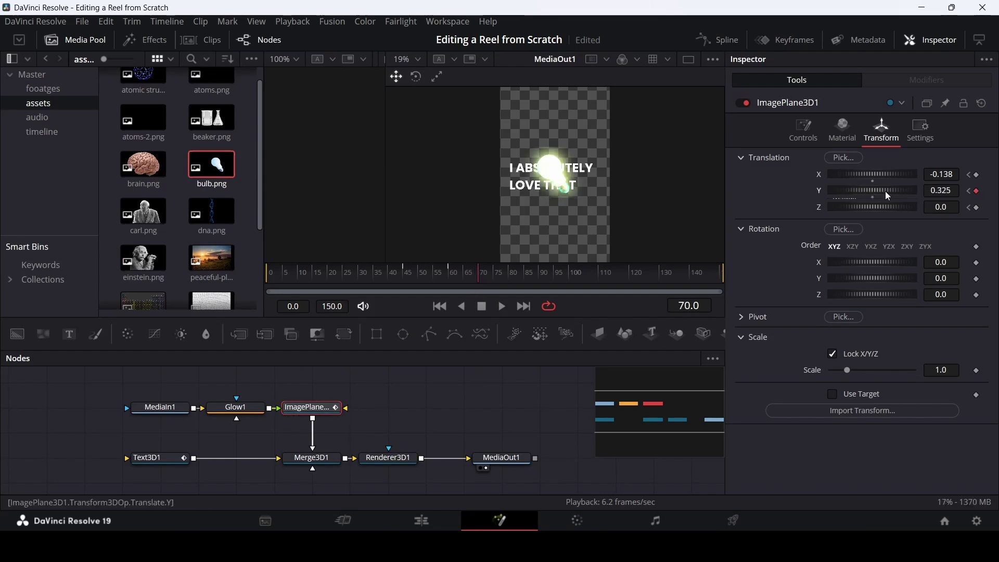
pyautogui.hotkey('ctrl', 'z')
# Step: Keyframe the current Text3D1 X, Y and Z translation at frames 60 and 70
pyautogui.click(151, 458)
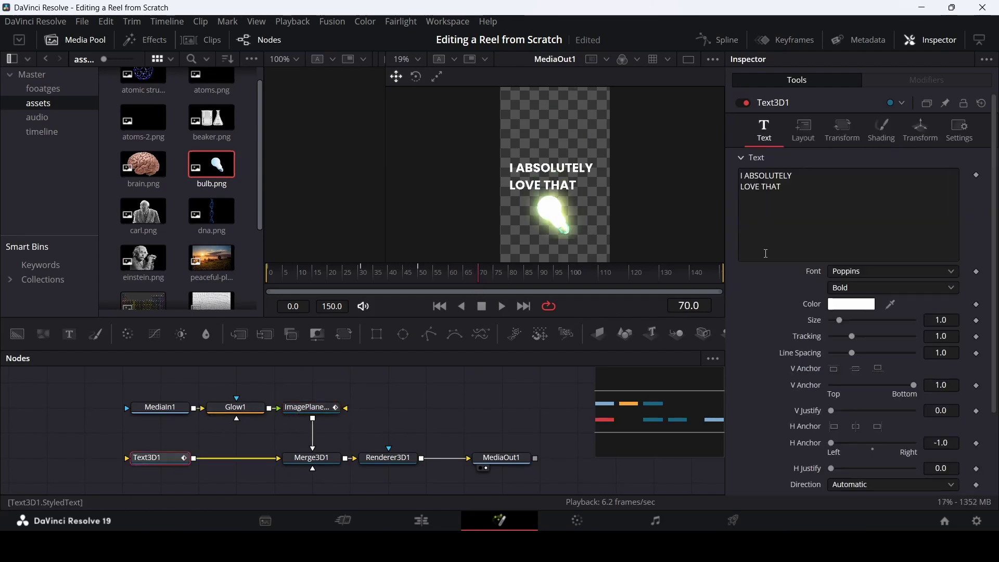
pyautogui.click(920, 130)
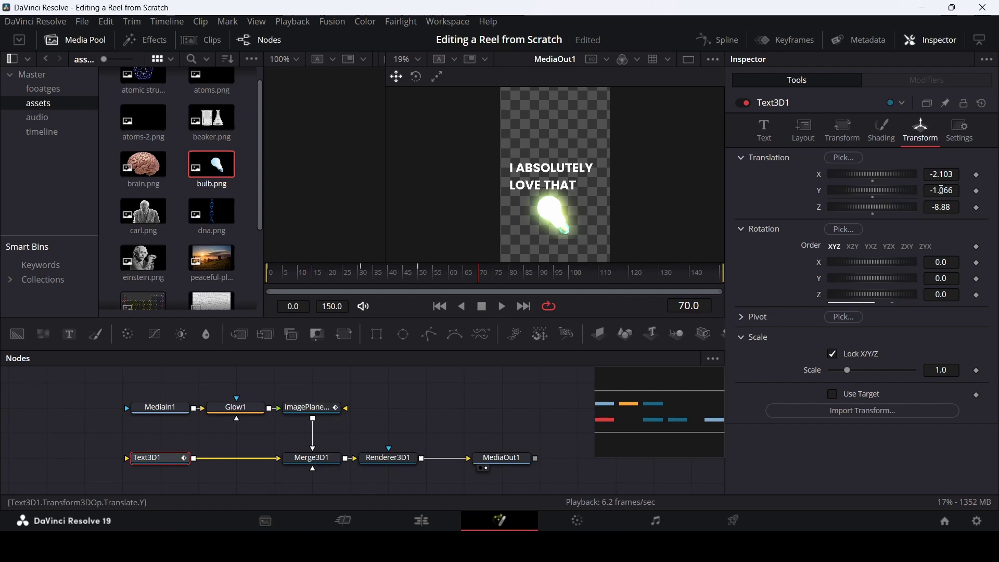
pyautogui.click(977, 208)
pyautogui.click(977, 191)
pyautogui.click(421, 273)
pyautogui.click(449, 278)
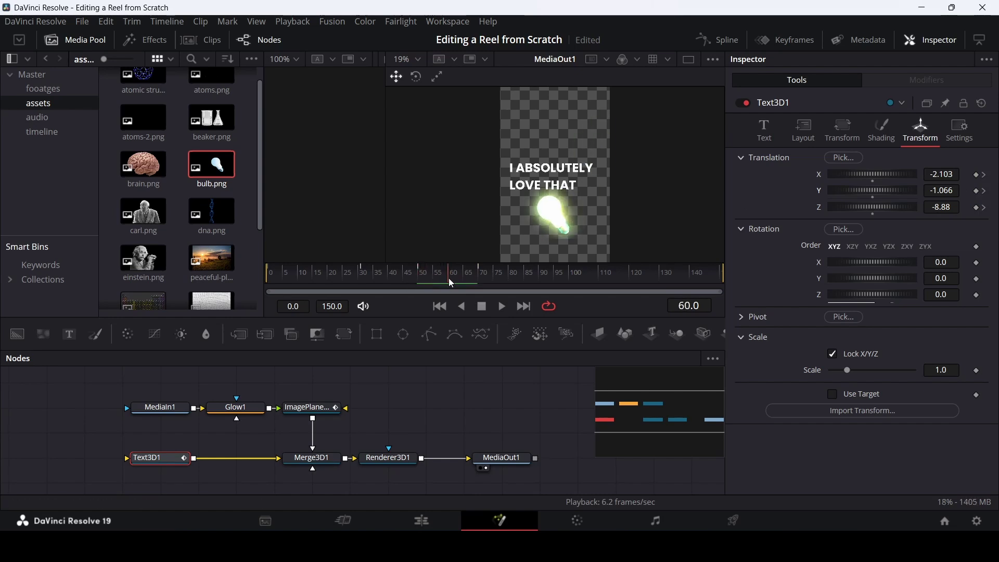
pyautogui.click(983, 207)
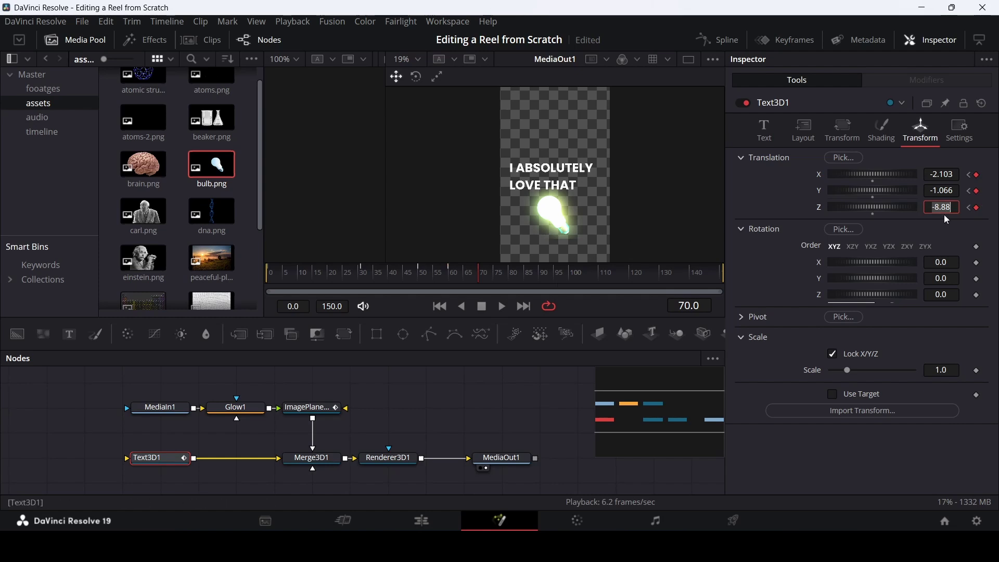
# Step: At frame 70, set the Y translation of Text3D1 to 5.164 and of the bulb's ImagePlane3D1 to 0.047
pyautogui.moveTo(940, 191); pyautogui.dragTo(997, 190)
pyautogui.scroll(3, 559, 183)
pyautogui.scroll(-1, 579, 177)
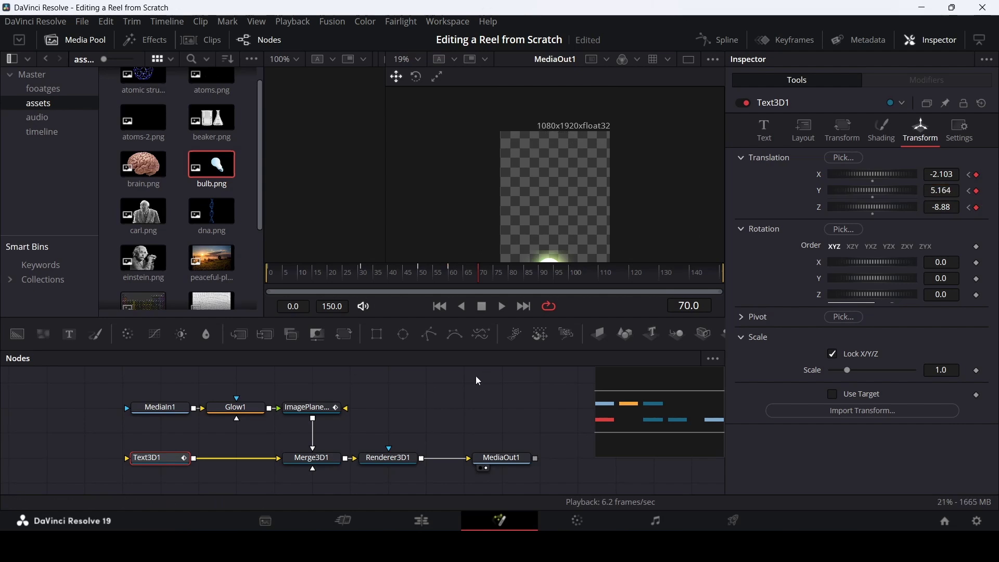
pyautogui.click(307, 408)
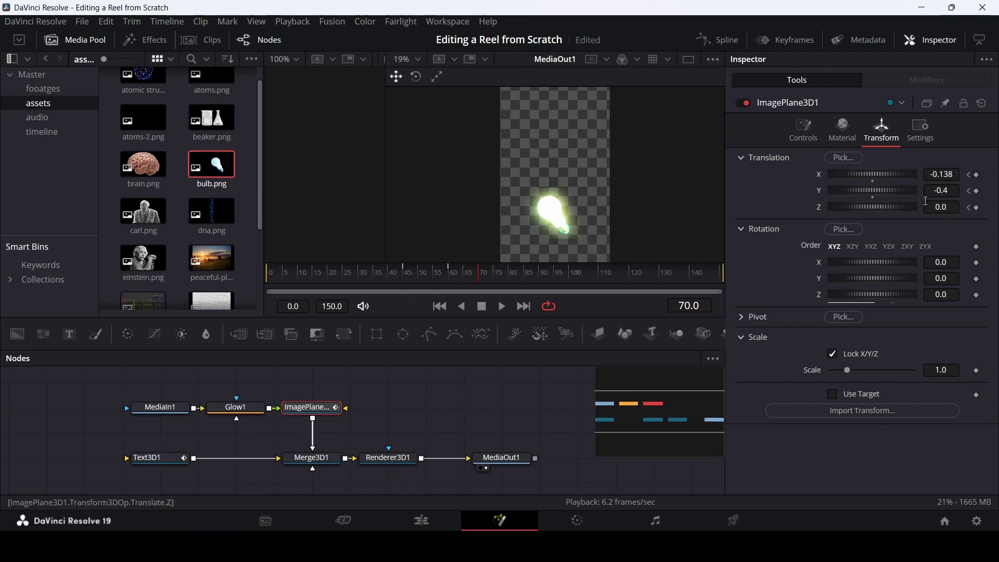
pyautogui.moveTo(946, 191); pyautogui.dragTo(972, 191)
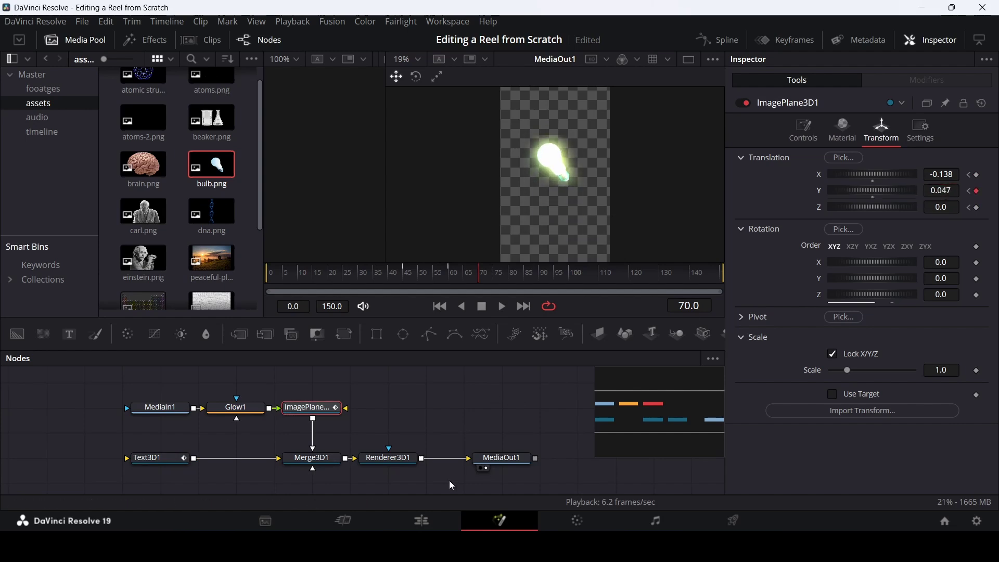
# Step: Play back the composition on the edit timeline to check the text moving out and the bulb moving up
pyautogui.click(423, 522)
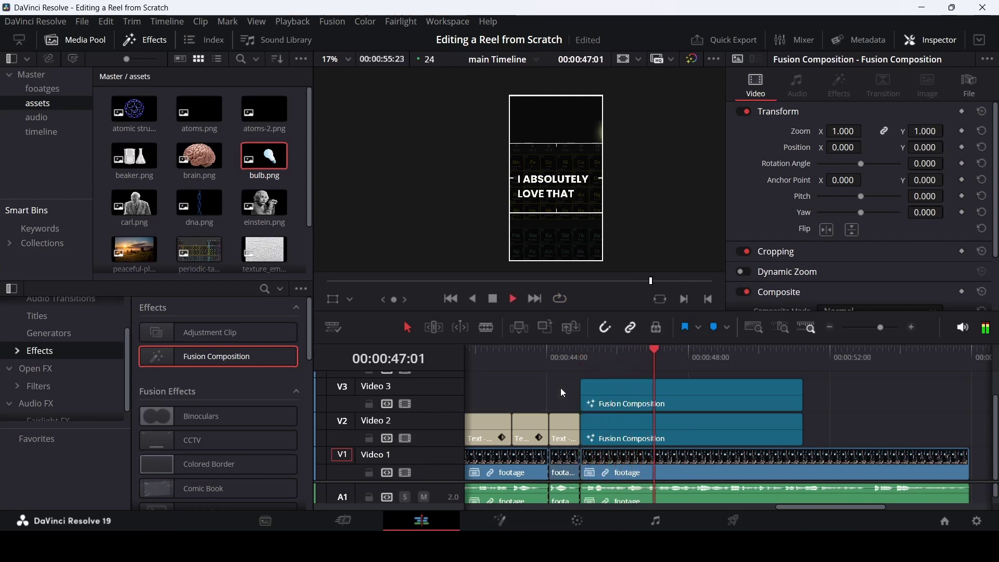
pyautogui.press('space')
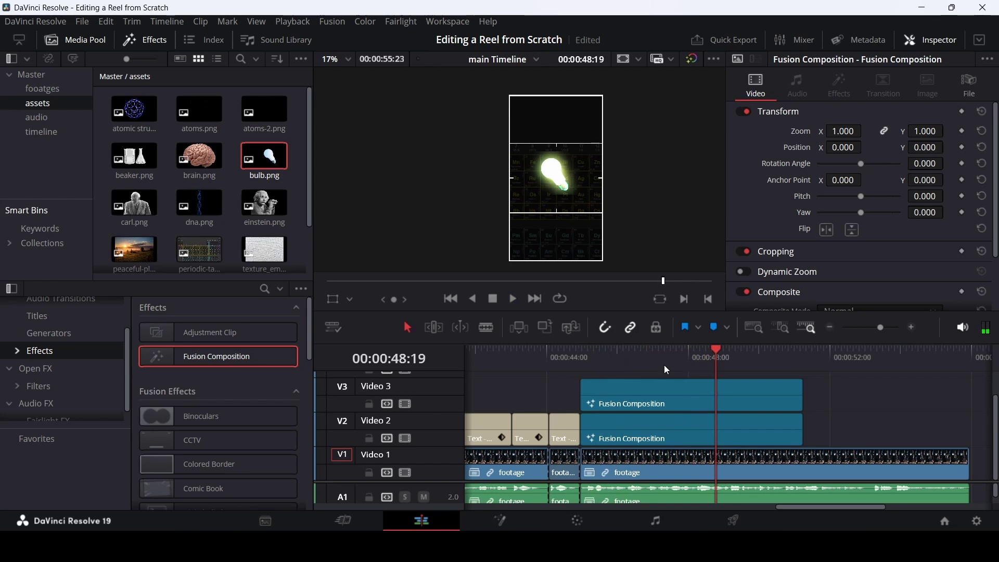
pyautogui.press('space')
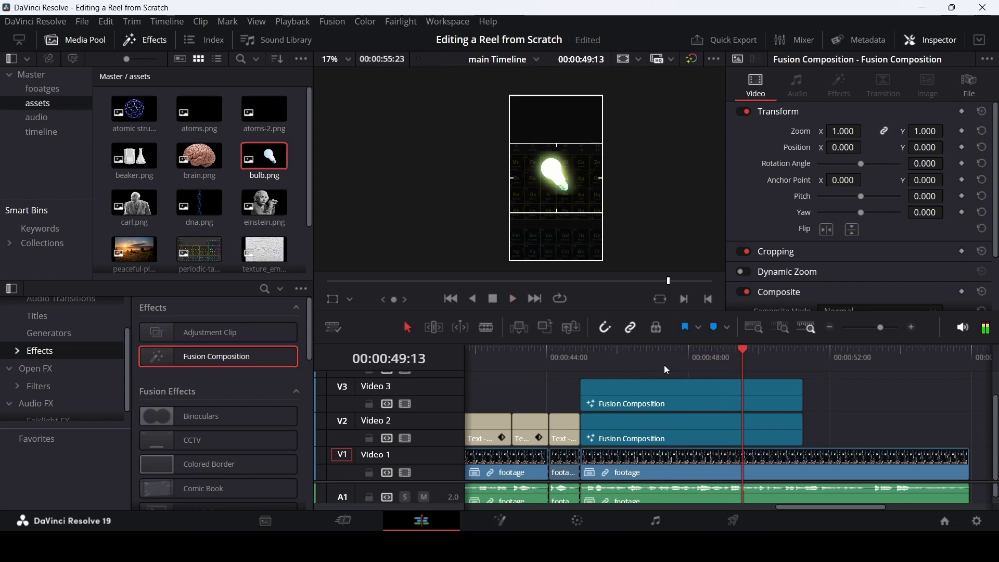
pyautogui.click(657, 358)
pyautogui.press('space')
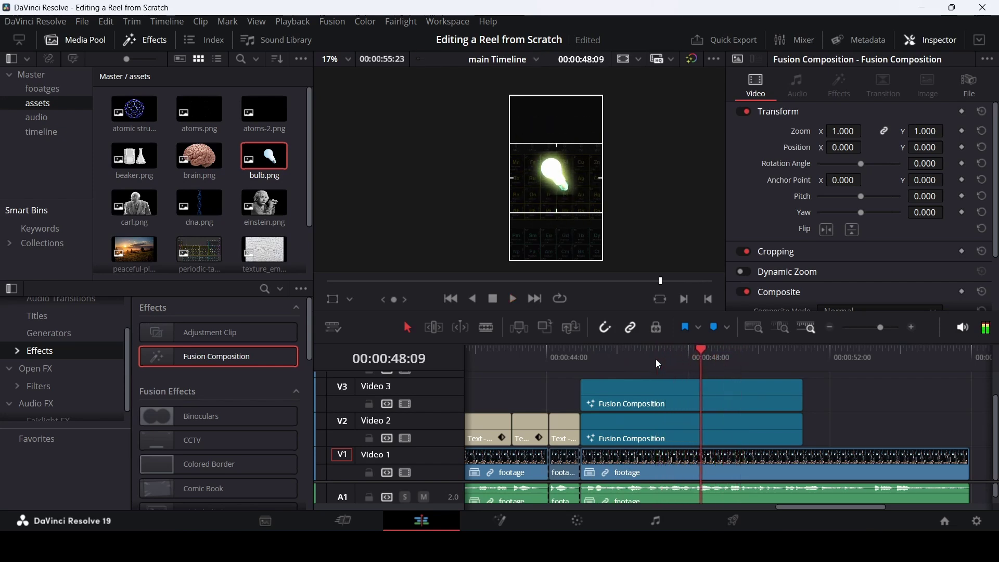
# Step: Open the Video 3 Fusion composition for further editing in Fusion
pyautogui.rightClick(670, 386)
pyautogui.click(729, 304)
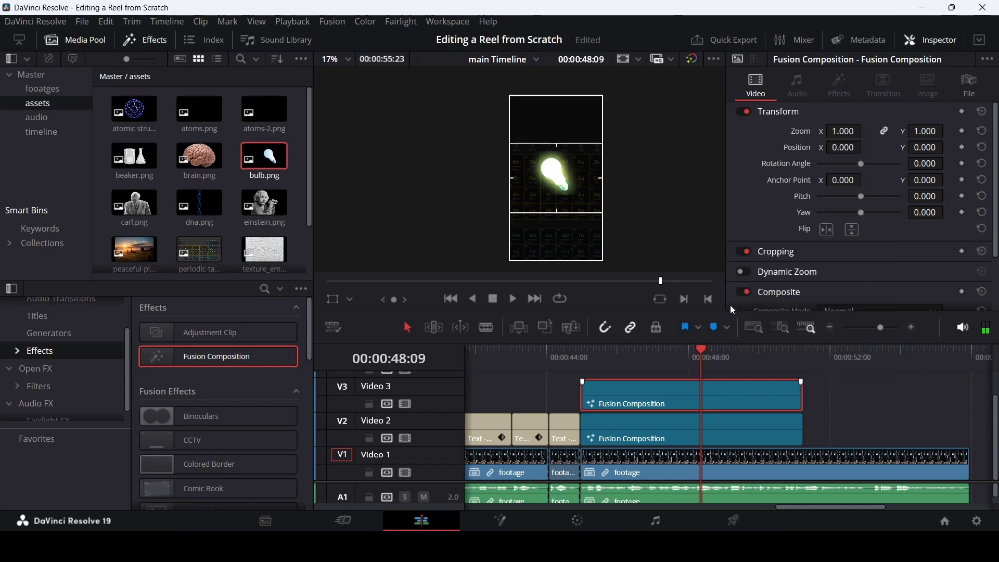
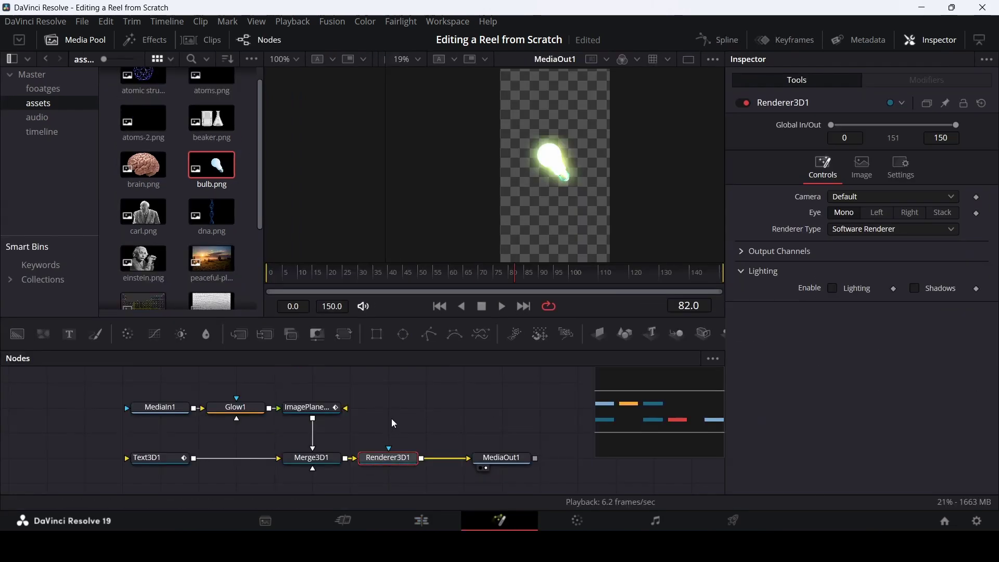
# Step: Shift Renderer3D1 and MediaOut1 to make room and insert a Transform 3D node after Merge3D1
pyautogui.click(323, 413)
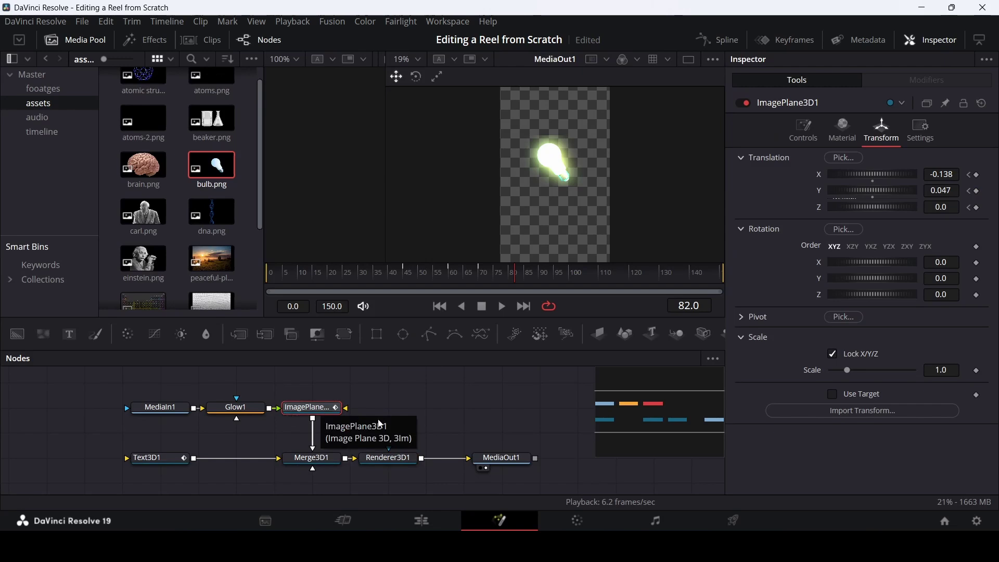
pyautogui.moveTo(371, 426); pyautogui.dragTo(501, 470)
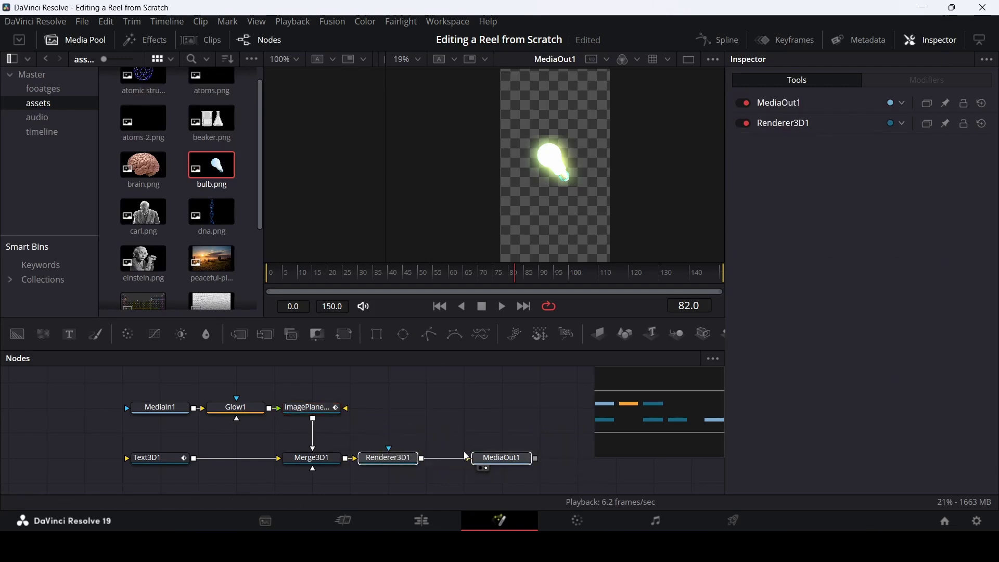
pyautogui.moveTo(402, 457); pyautogui.dragTo(484, 457)
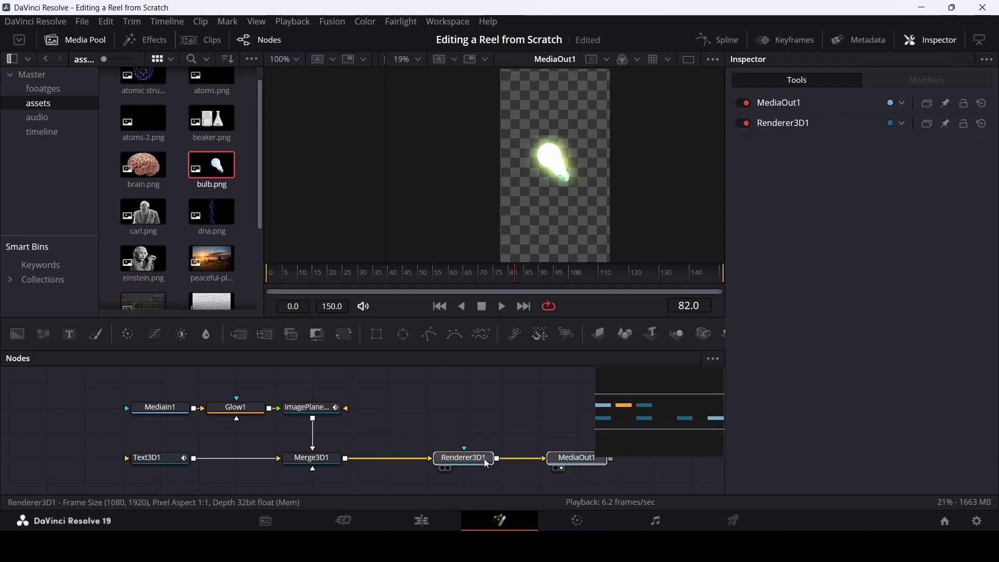
pyautogui.click(328, 466)
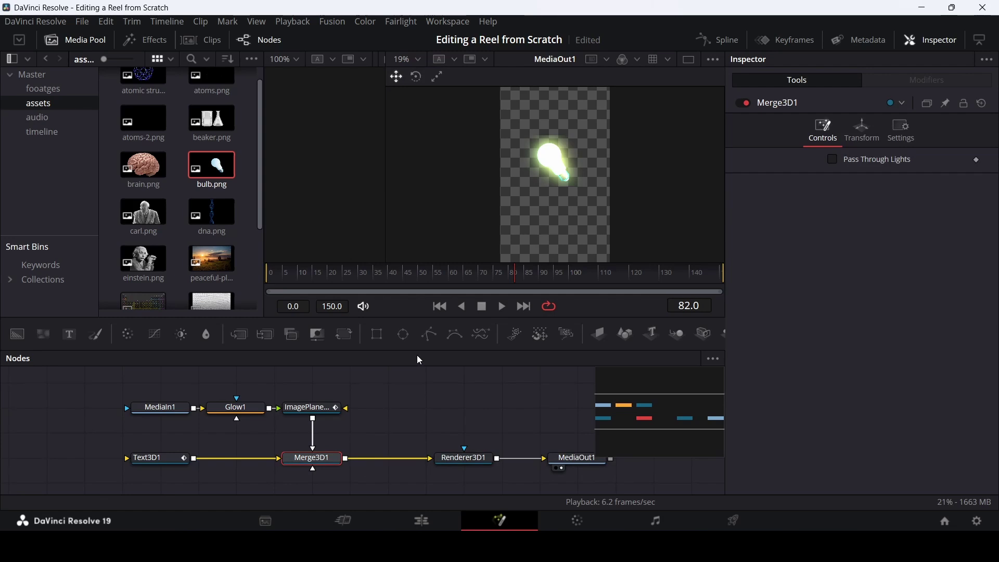
pyautogui.hotkey('shift', 'space')
pyautogui.write('t')
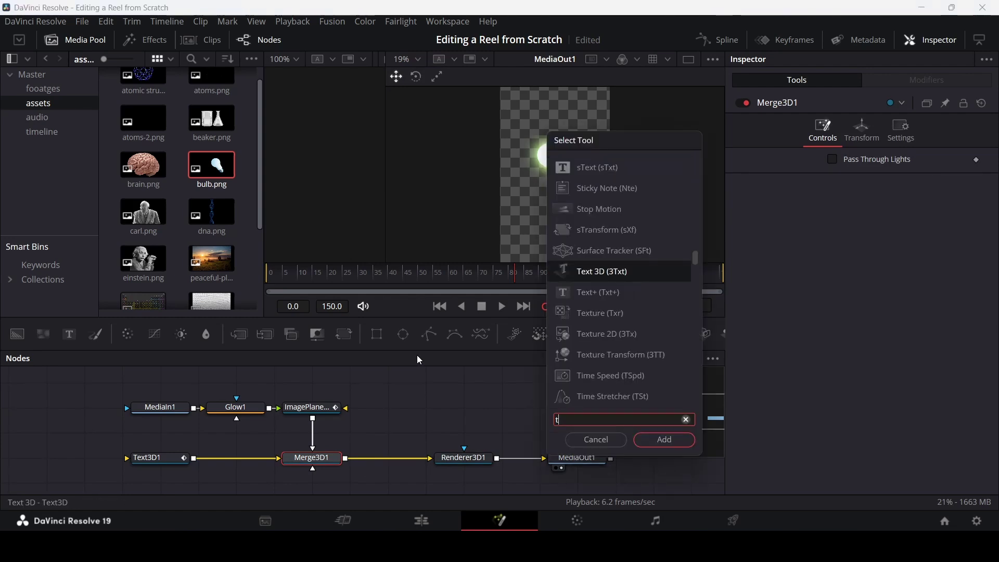
pyautogui.write('rans')
pyautogui.press('Return')
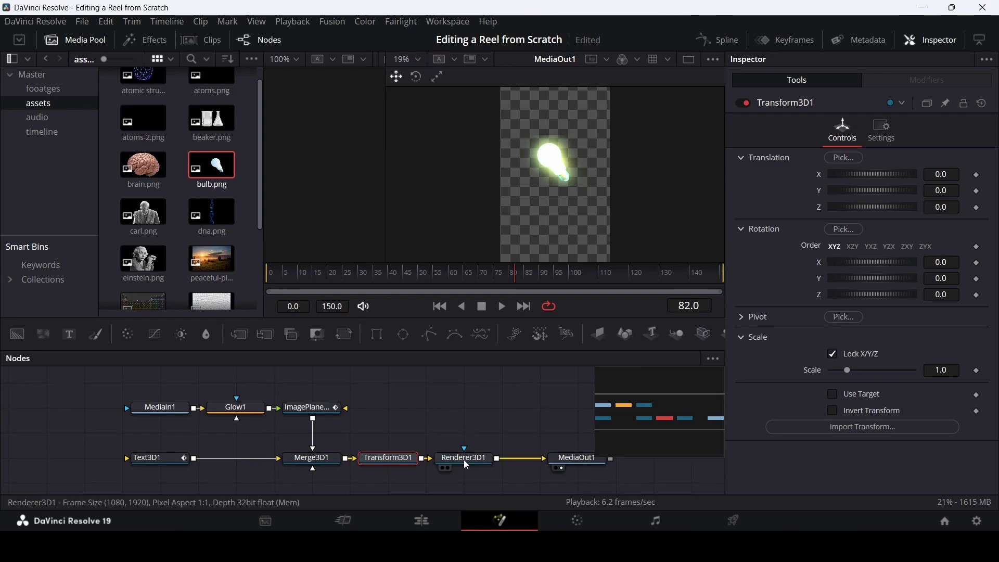
# Step: Move Renderer3D1 and MediaOut1 further along to leave space after Transform3D1, and select Transform3D1
pyautogui.moveTo(463, 459); pyautogui.dragTo(501, 459)
pyautogui.moveTo(489, 407); pyautogui.dragTo(593, 468)
pyautogui.moveTo(509, 458); pyautogui.dragTo(547, 460)
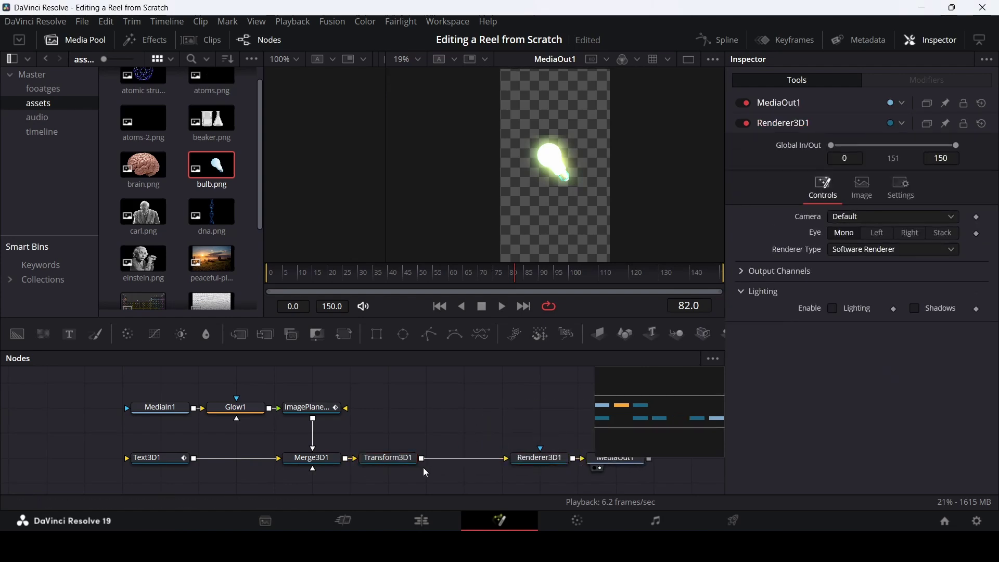
pyautogui.click(398, 463)
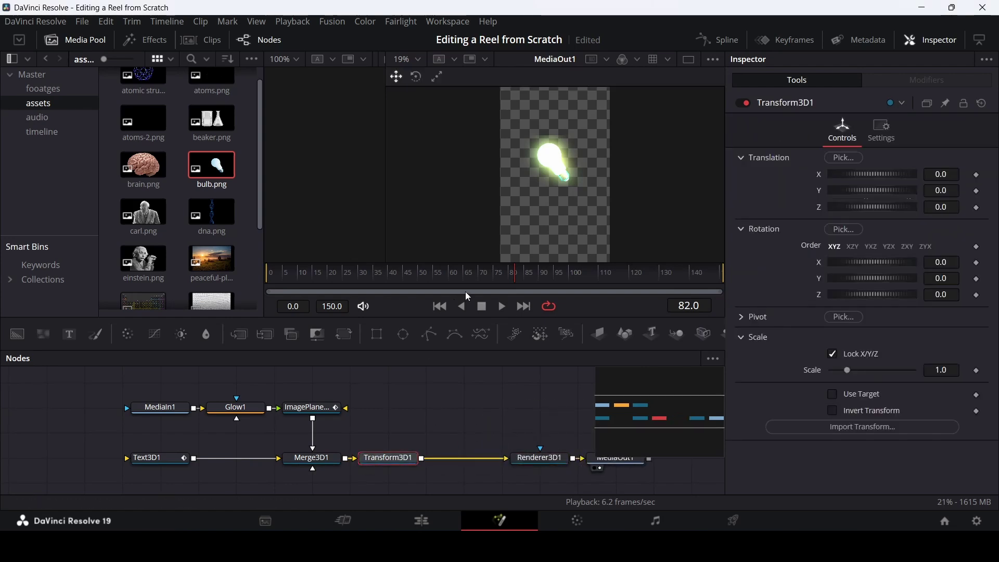
# Step: Cue the edit timeline to 00:00:48:07 and reopen the Video 3 Fusion composition at that point
pyautogui.click(441, 520)
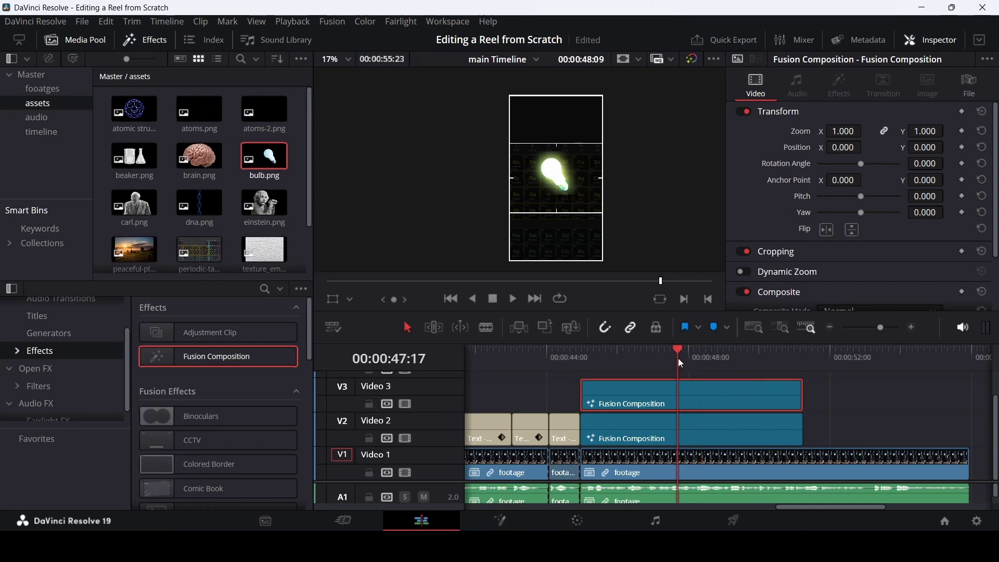
pyautogui.moveTo(678, 358); pyautogui.dragTo(698, 361)
pyautogui.rightClick(676, 396)
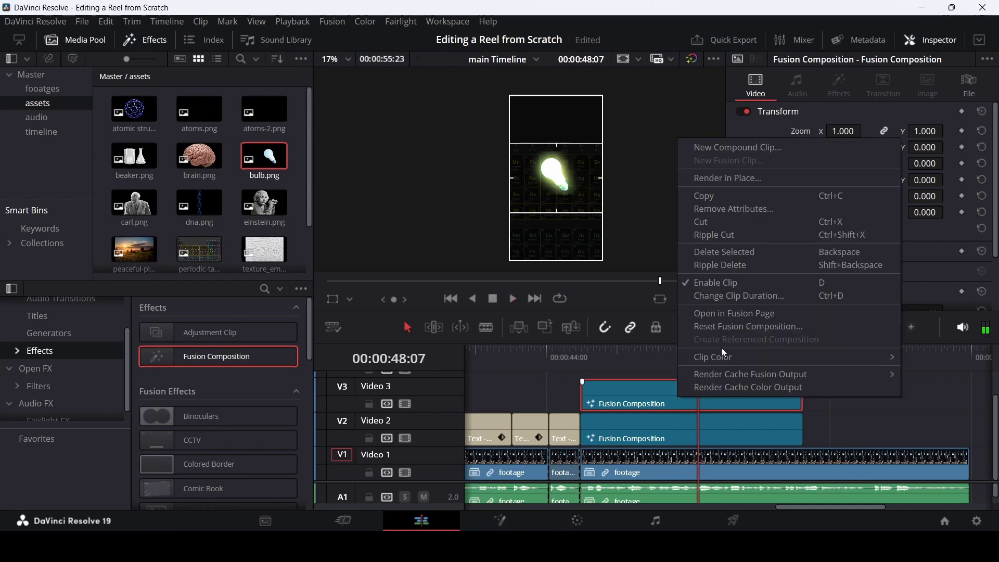
pyautogui.click(734, 315)
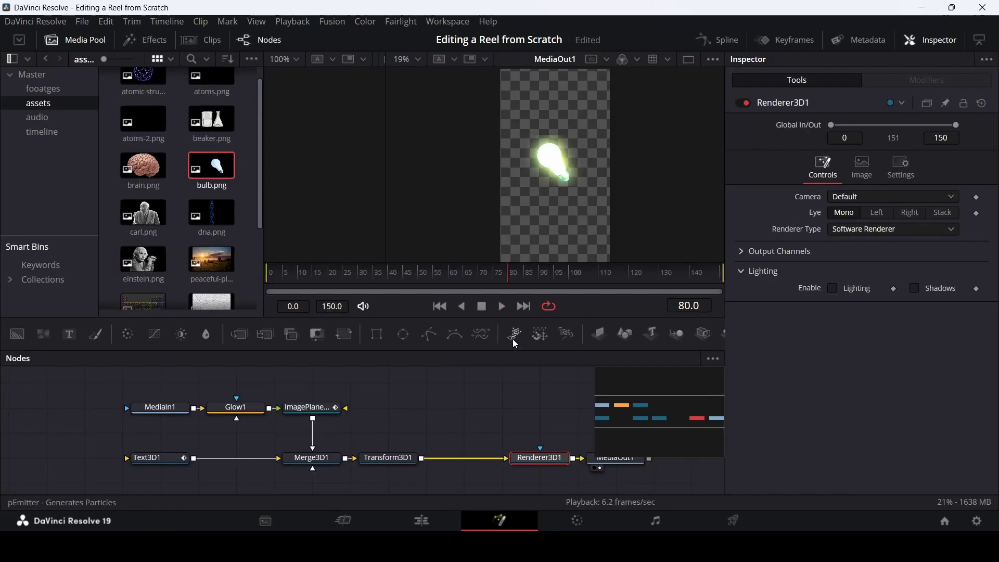
# Step: Keyframe Transform3D1's X, Y and Z translation at frame 80, and at frame 90 set Y to 0.435 and Z to -0.87
pyautogui.click(376, 467)
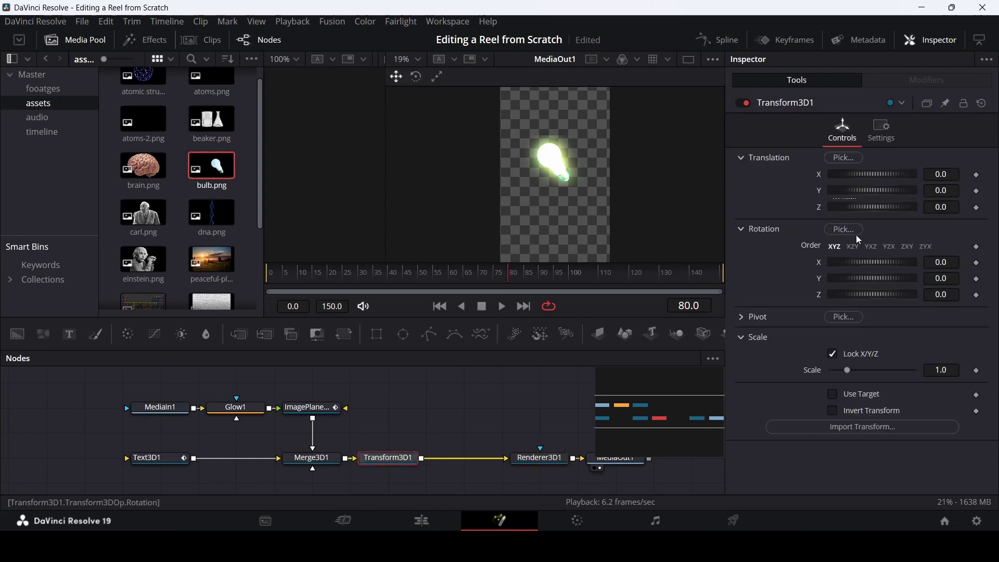
pyautogui.click(977, 191)
pyautogui.click(977, 208)
pyautogui.click(550, 280)
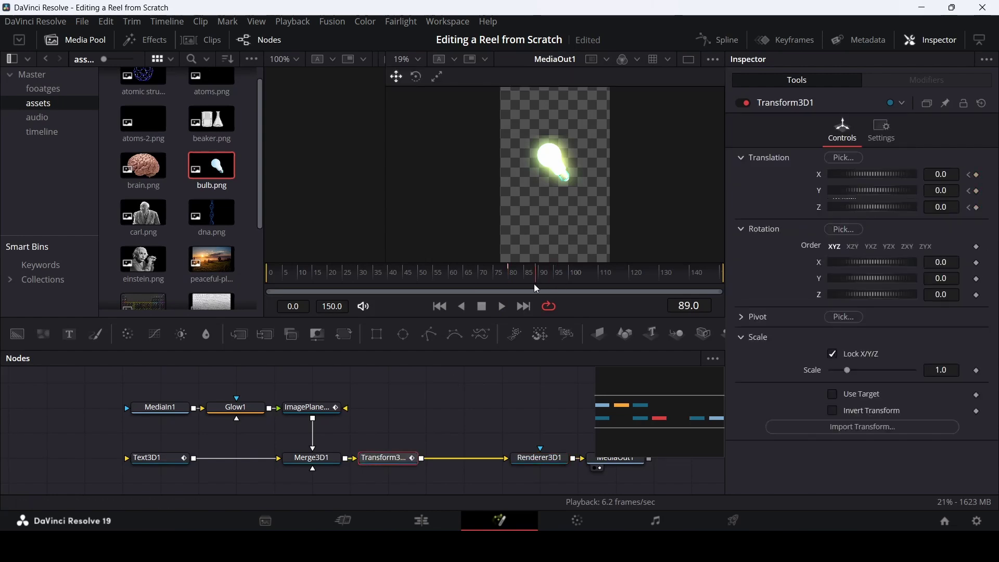
pyautogui.moveTo(533, 283)
pyautogui.mouseDown()
pyautogui.moveTo(559, 287)
pyautogui.moveTo(539, 289)
pyautogui.mouseUp()
pyautogui.click(872, 206)
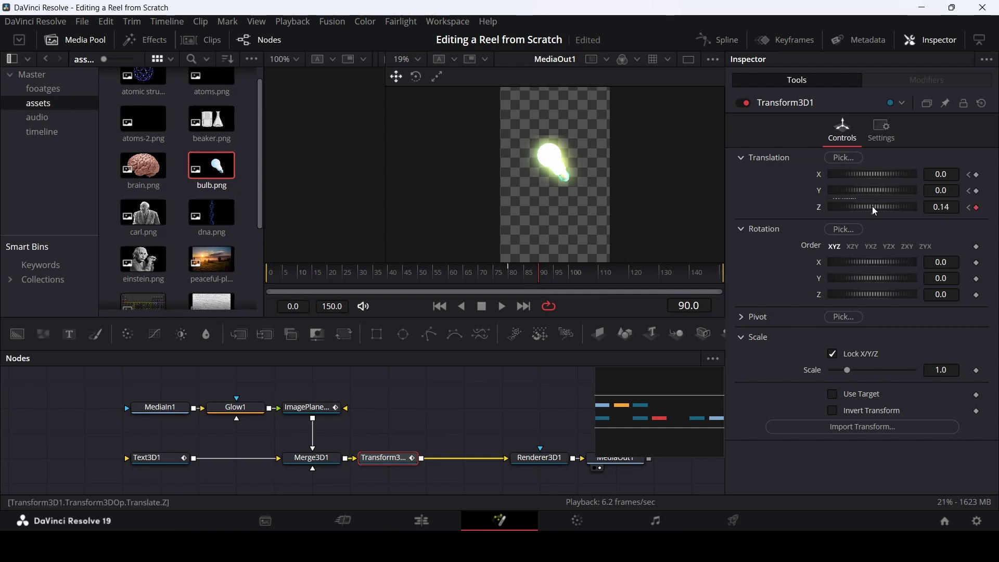
pyautogui.moveTo(872, 206)
pyautogui.mouseDown()
pyautogui.moveTo(881, 189)
pyautogui.moveTo(889, 194)
pyautogui.moveTo(878, 191)
pyautogui.mouseUp()
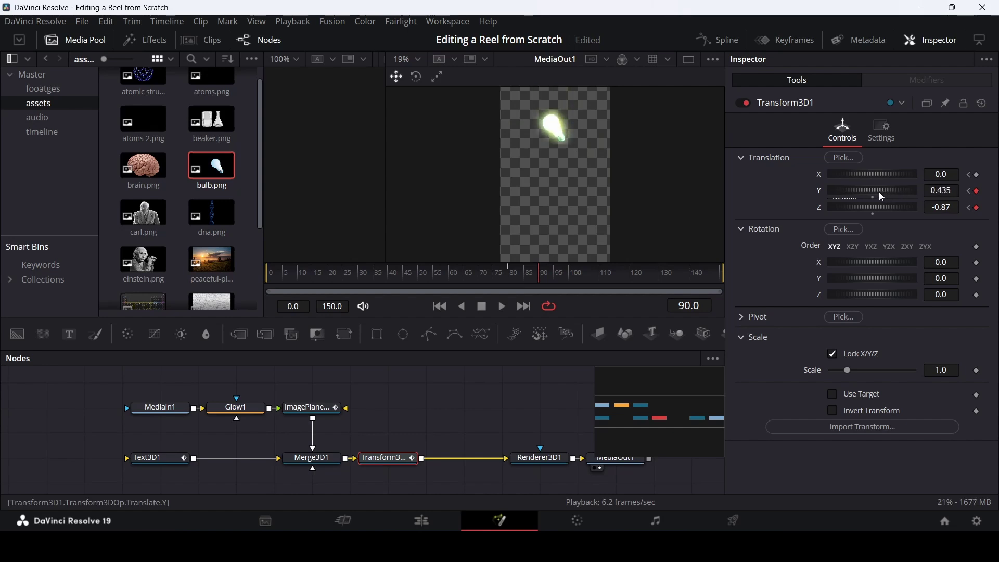
# Step: Move to frame 100 and merge a new Text 3D node into the composition between Transform3D1 and Renderer3D1
pyautogui.click(473, 272)
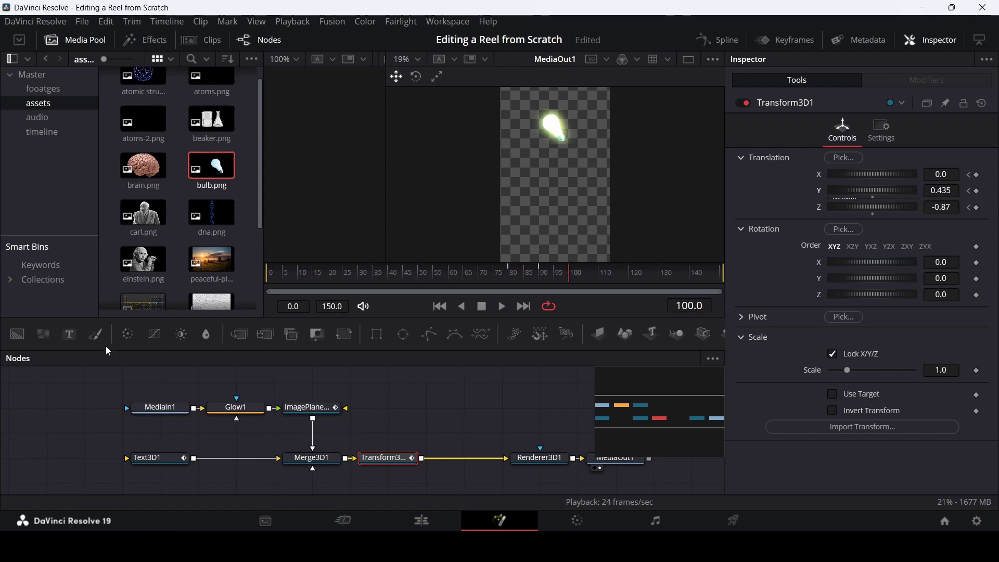
pyautogui.moveTo(76, 332); pyautogui.dragTo(424, 465)
pyautogui.click(478, 407)
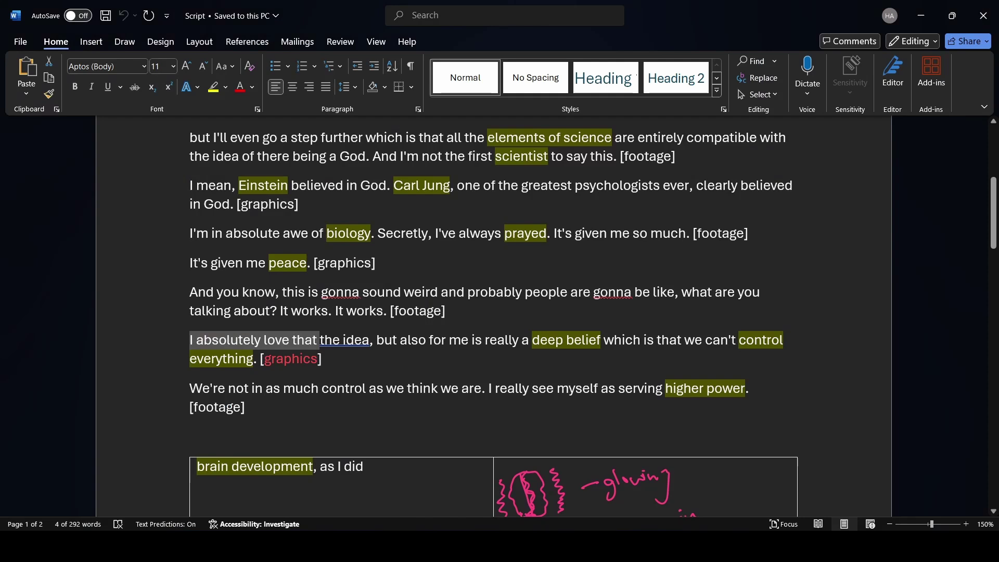
# Step: Copy "deep belief" from the script in Word and paste it as the text of Text3D2
pyautogui.moveTo(532, 340); pyautogui.dragTo(602, 339)
pyautogui.hotkey('ctrl', 'c')
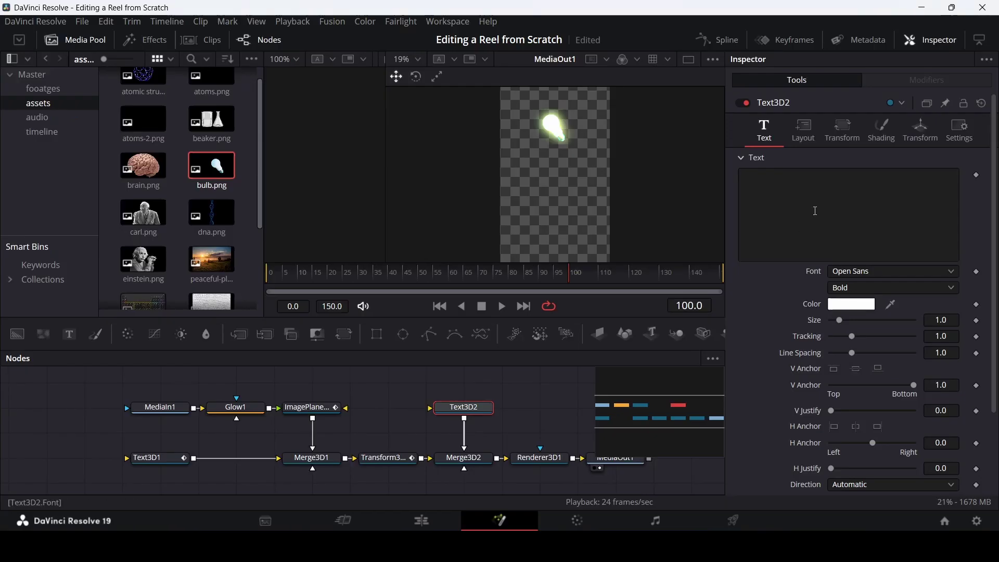
pyautogui.click(815, 211)
pyautogui.hotkey('ctrl', 'v')
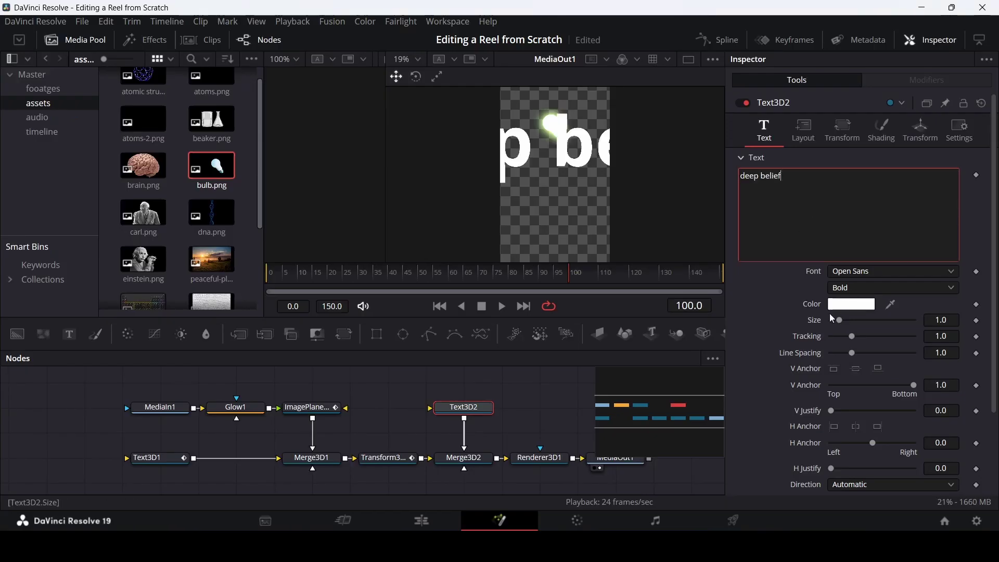
# Step: Capitalise the text of Text3D2 with the expression string.upper("deep belief")
pyautogui.rightClick(788, 204)
pyautogui.click(823, 448)
pyautogui.click(761, 272)
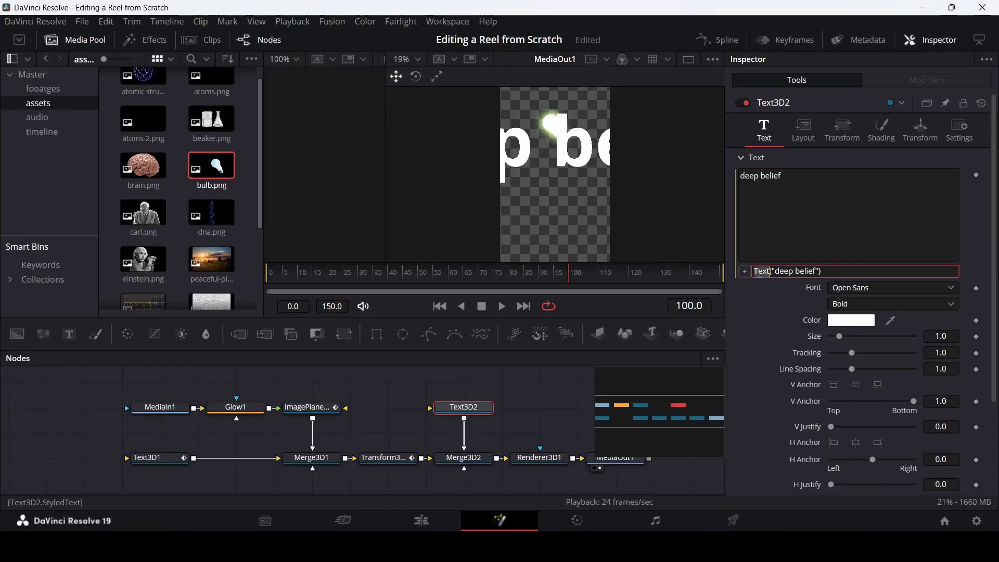
pyautogui.press('BackSpace')
pyautogui.press('BackSpace')
pyautogui.press('BackSpace')
pyautogui.press('BackSpace')
pyautogui.write('string.upper')
pyautogui.press('Tab')
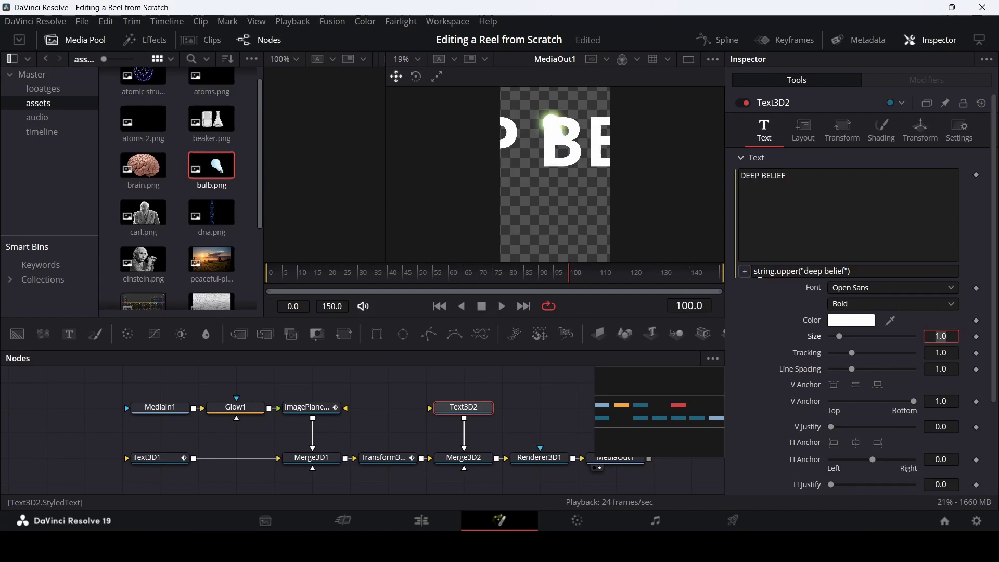
# Step: Change the font of Text3D2 to Poppins
pyautogui.click(835, 287)
pyautogui.scroll(-2, 837, 286)
pyautogui.click(841, 290)
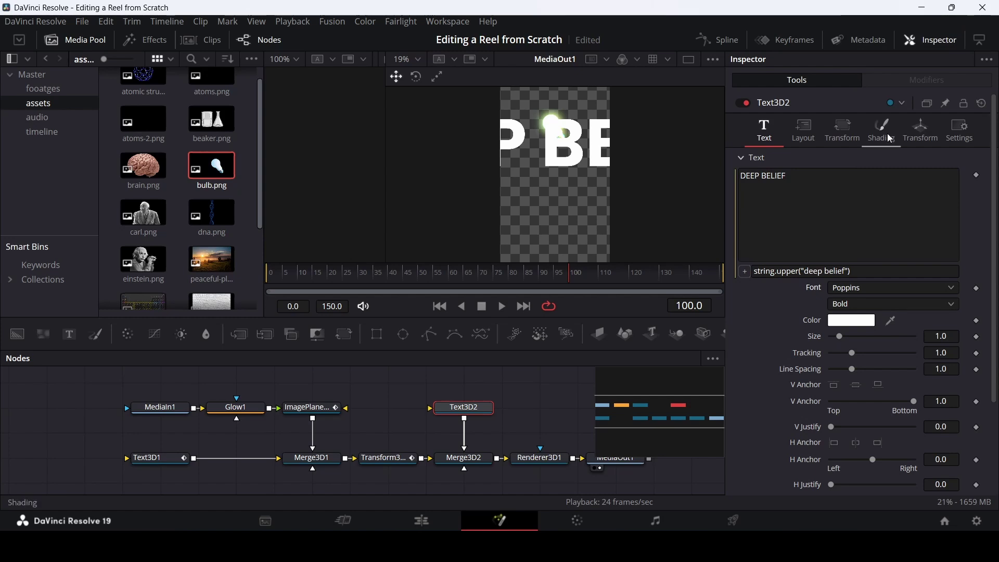
# Step: Set Text3D2's Z translation to -7.22 and its Y translation to -0.5 so the words fit below the bulb
pyautogui.click(920, 130)
pyautogui.moveTo(937, 206); pyautogui.dragTo(918, 206)
pyautogui.moveTo(742, 216); pyautogui.dragTo(476, 244)
pyautogui.moveTo(949, 190); pyautogui.dragTo(545, 285)
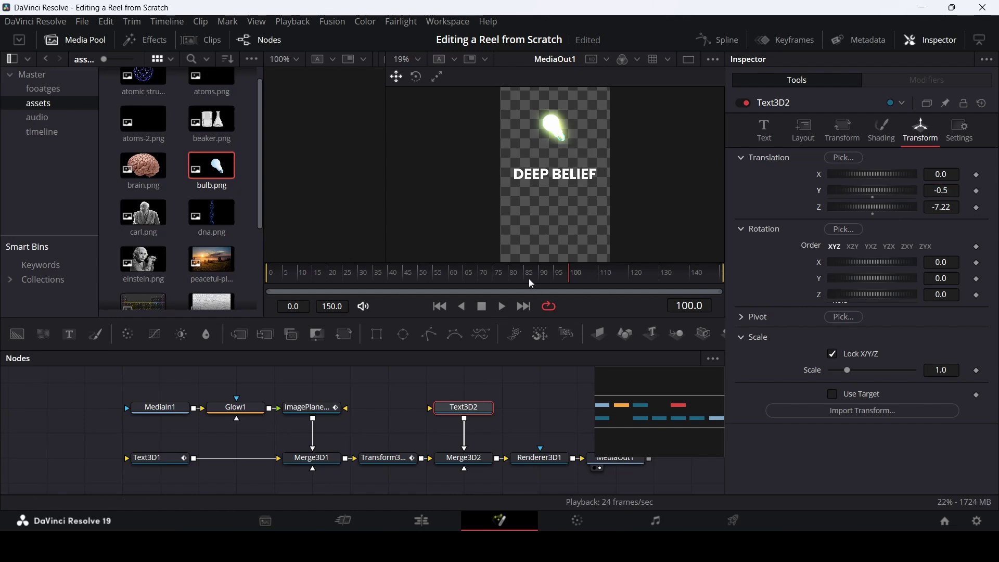
# Step: Play back the composition on the edit timeline to check when the DEEP BELIEF text should appear
pyautogui.click(441, 517)
pyautogui.click(643, 349)
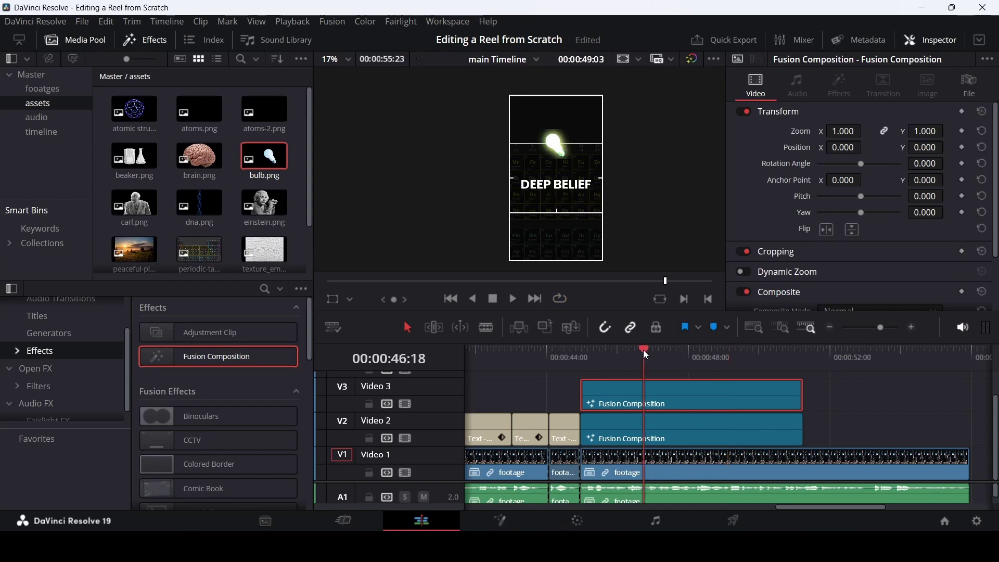
pyautogui.press('space')
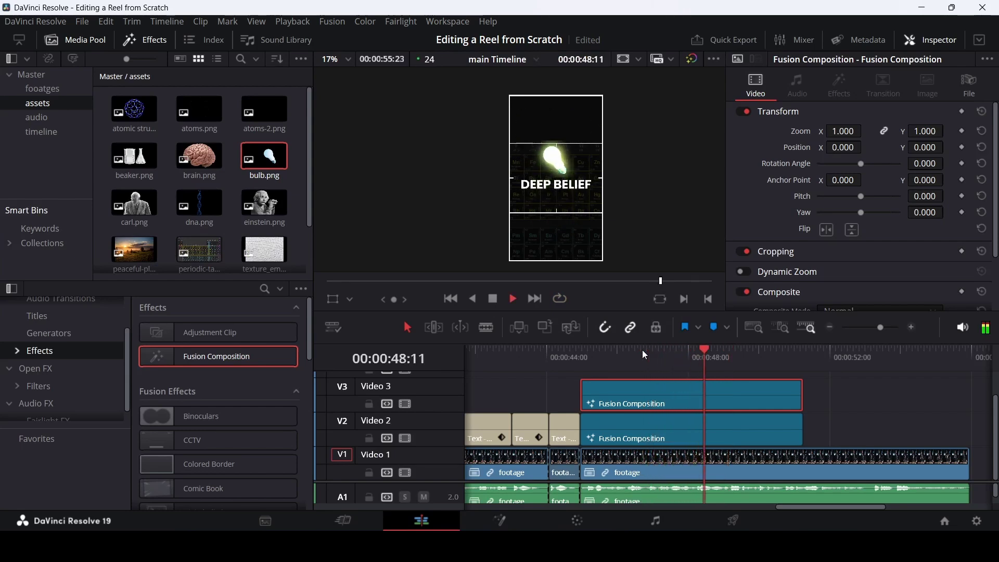
pyautogui.press('space')
# Step: Cue the edit timeline to 00:00:48:17 and open the Video 3 composition in Fusion at that point
pyautogui.moveTo(691, 366); pyautogui.dragTo(713, 356)
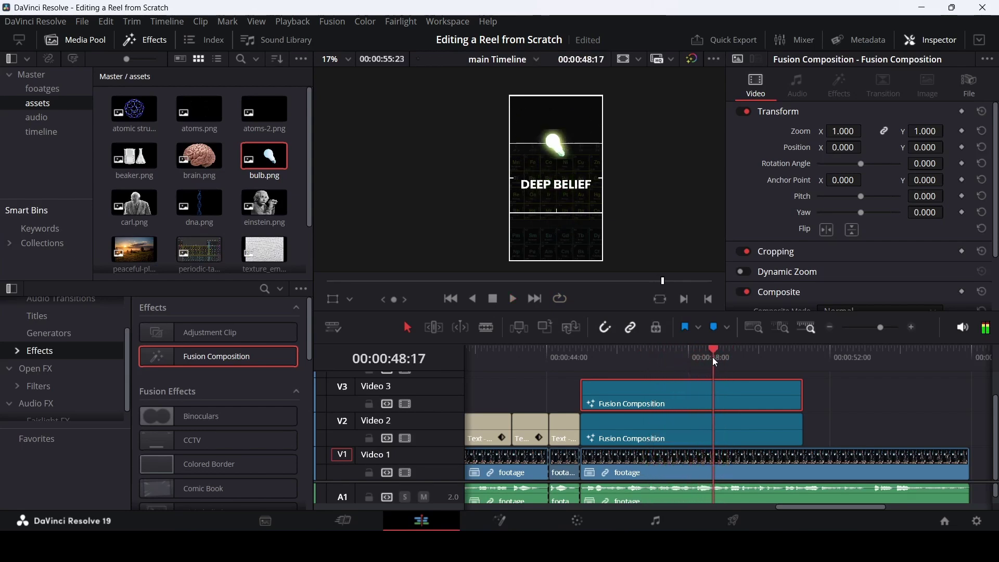
pyautogui.rightClick(679, 392)
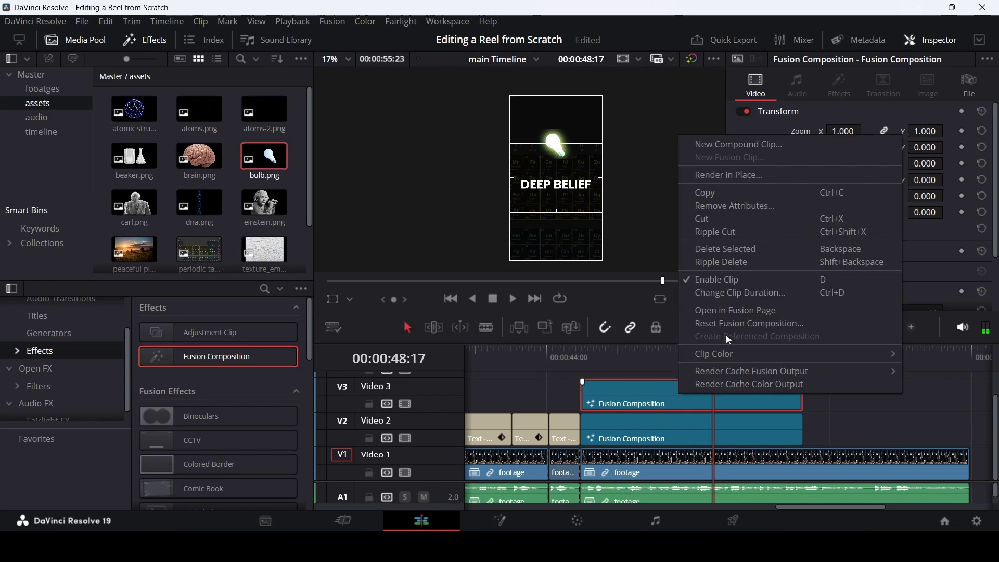
pyautogui.click(731, 310)
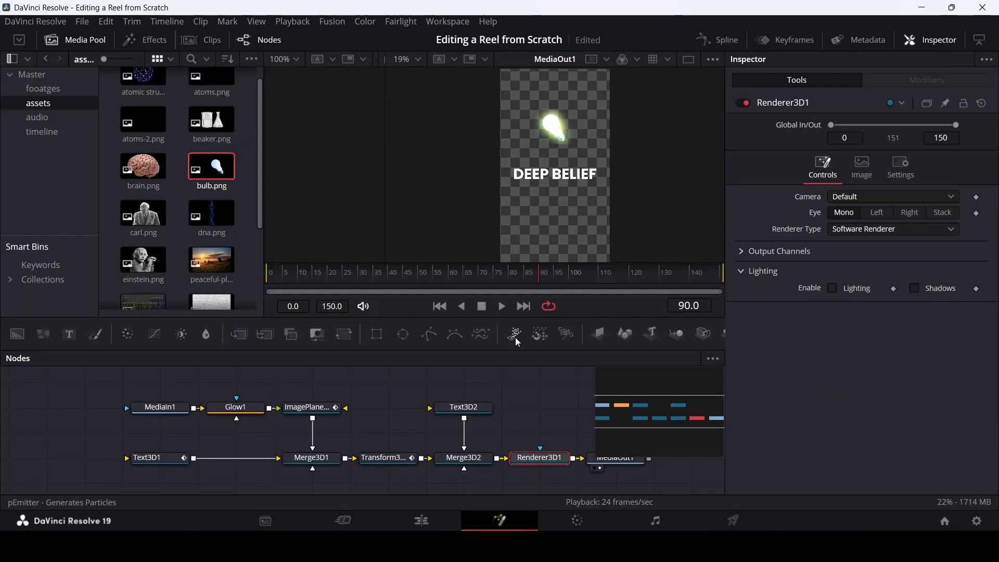
# Step: Keyframe Text3D2's current Y translation at frames 90 and 105, using the edit timeline to find the second point
pyautogui.click(468, 408)
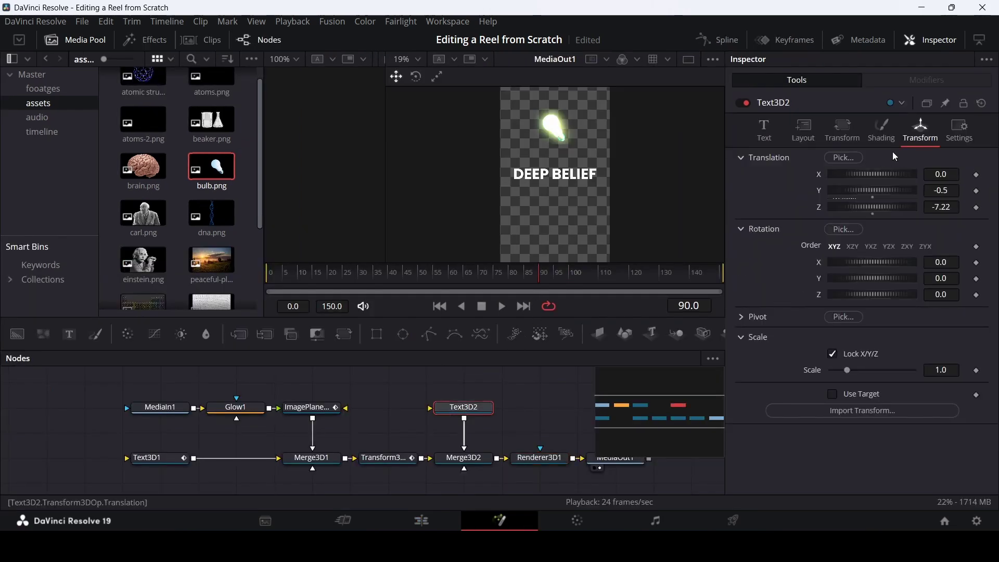
pyautogui.click(976, 191)
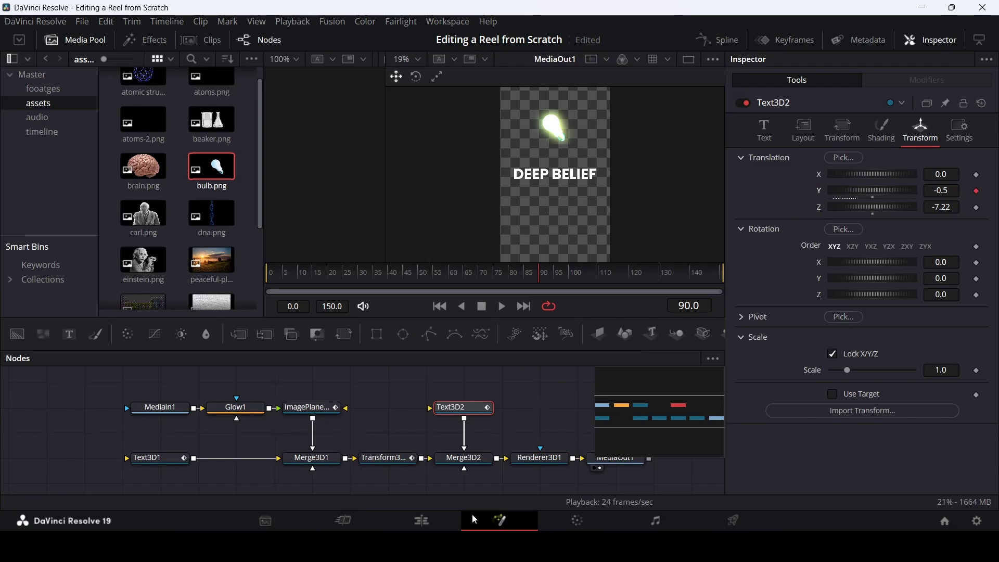
pyautogui.click(421, 521)
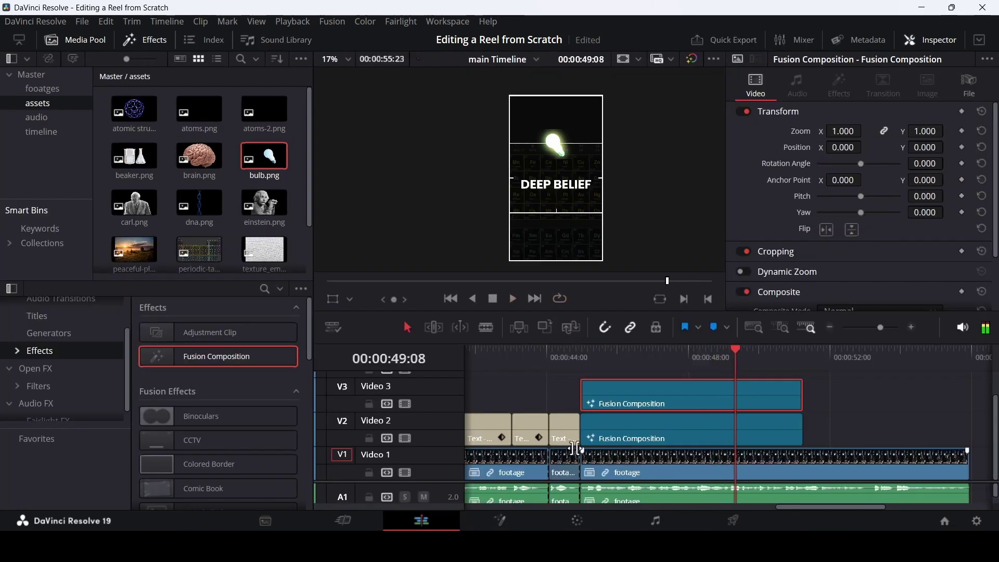
pyautogui.click(499, 520)
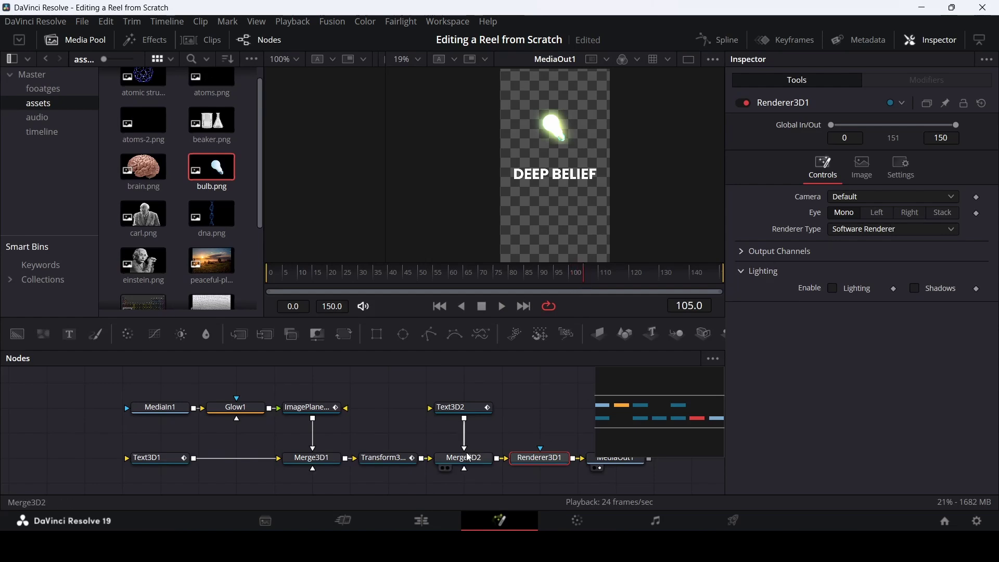
pyautogui.click(458, 408)
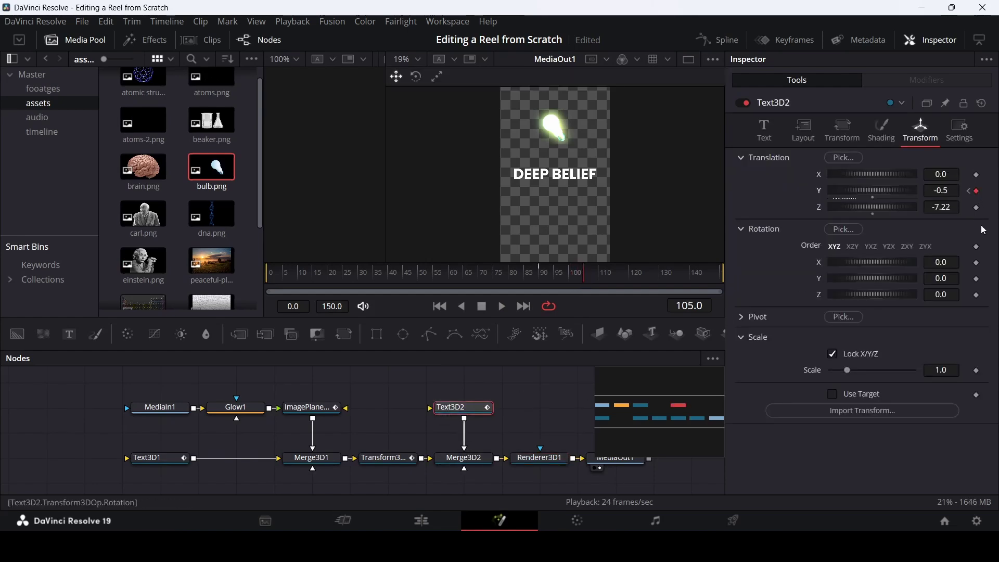
# Step: At frame 90, set Text3D2's Y translation to about -4.7 so the words start below the frame, and play back the move
pyautogui.moveTo(556, 280); pyautogui.dragTo(542, 276)
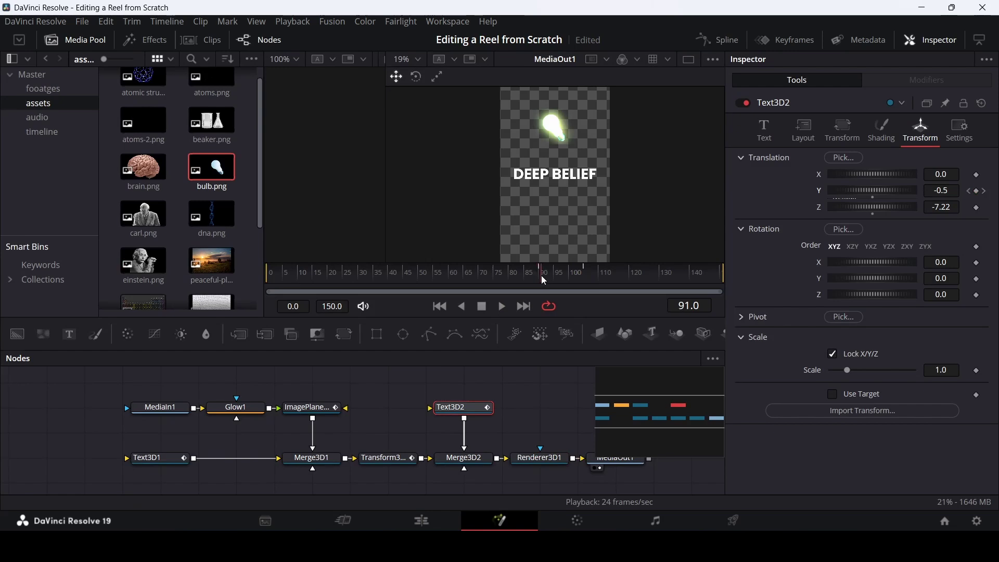
pyautogui.click(541, 276)
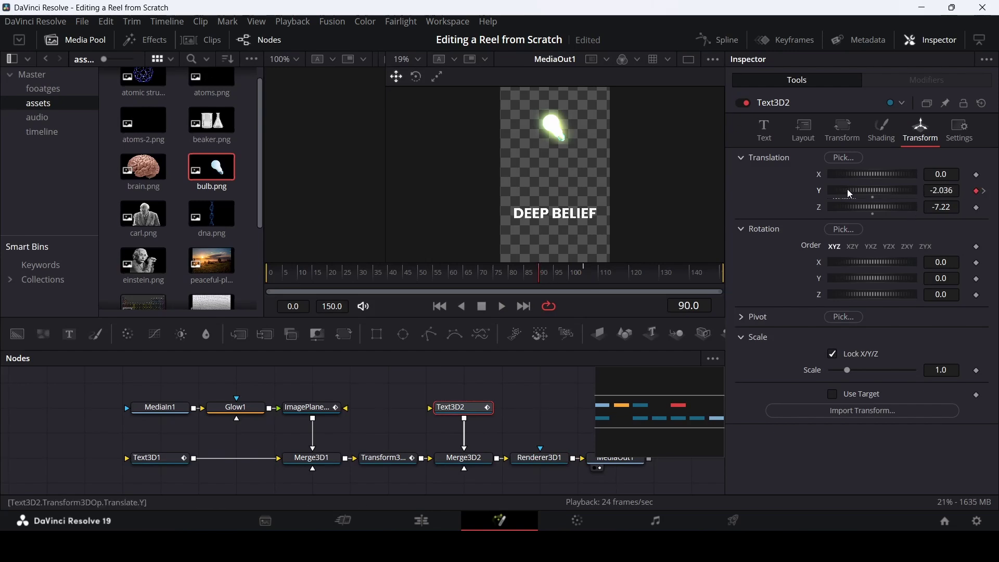
pyautogui.moveTo(883, 192); pyautogui.dragTo(837, 198)
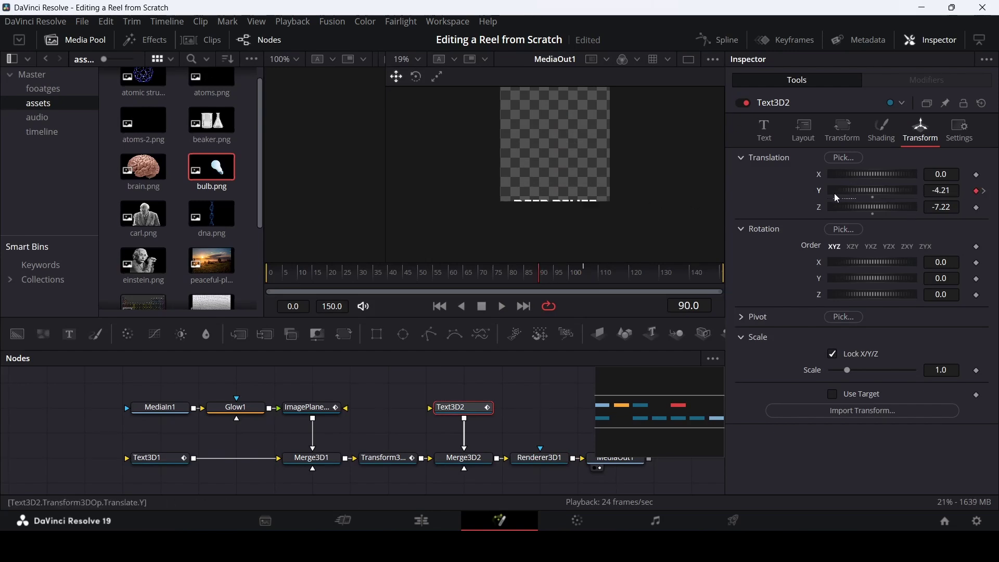
pyautogui.click(552, 395)
pyautogui.press('space')
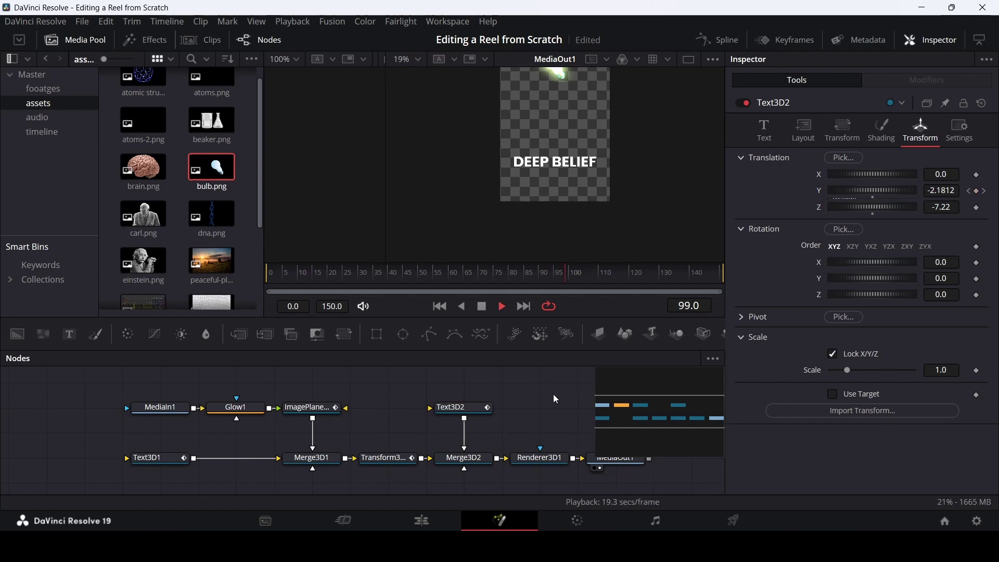
# Step: Display only Text3D2's Y Offset curve in the Spline editor and fit it to the graph
pyautogui.click(727, 41)
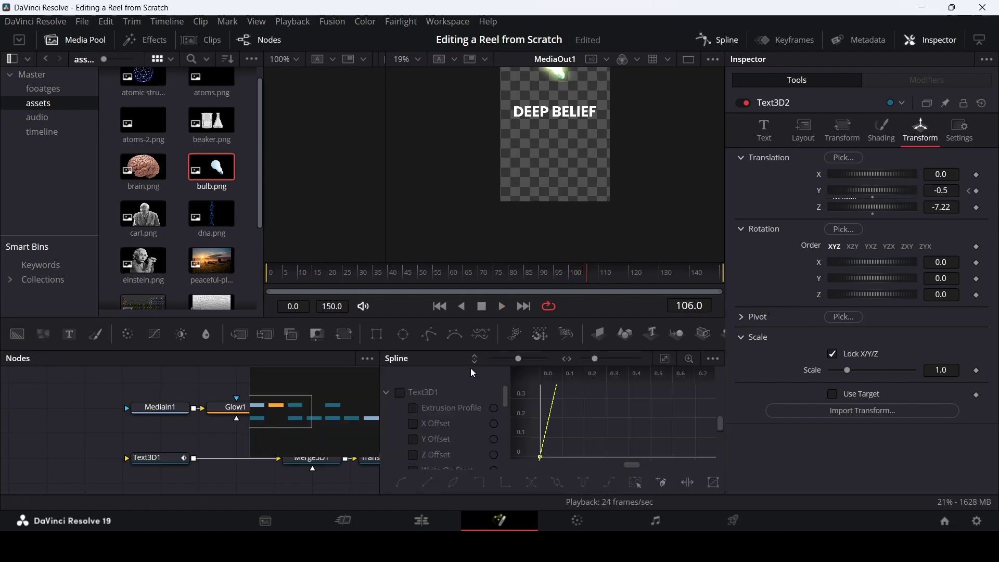
pyautogui.click(386, 392)
pyautogui.click(386, 440)
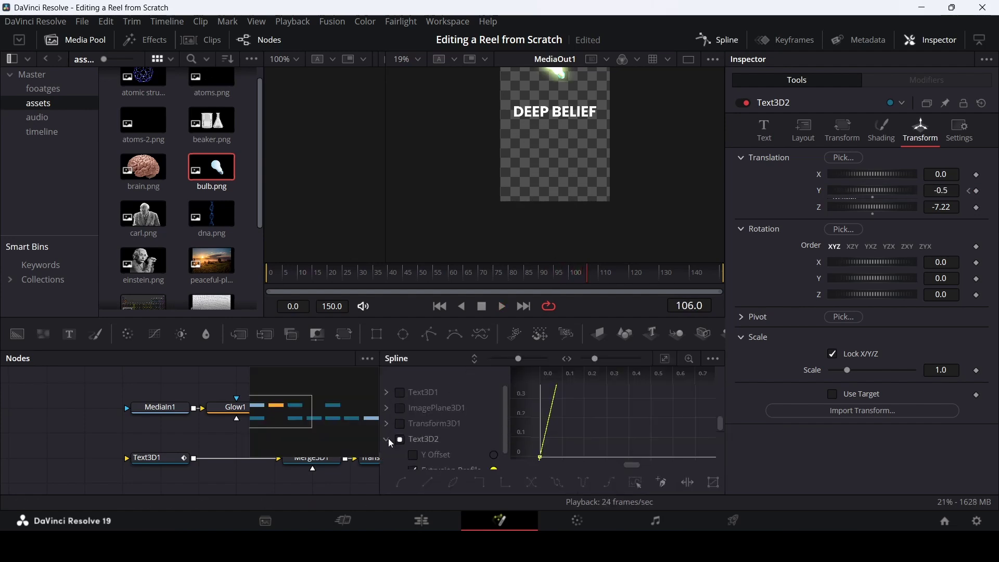
pyautogui.click(387, 439)
pyautogui.click(439, 442)
pyautogui.click(413, 454)
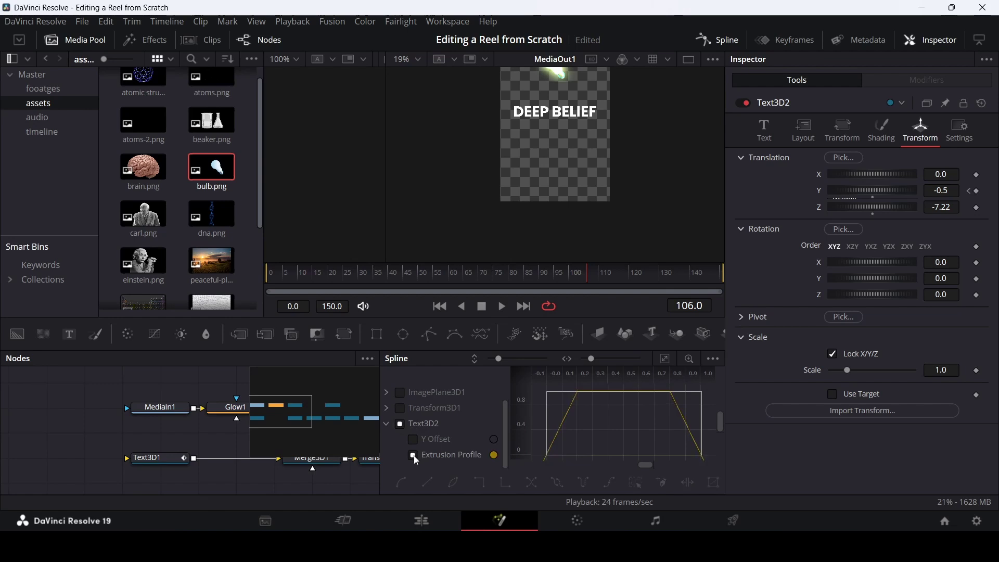
pyautogui.click(413, 455)
pyautogui.click(412, 439)
pyautogui.click(664, 358)
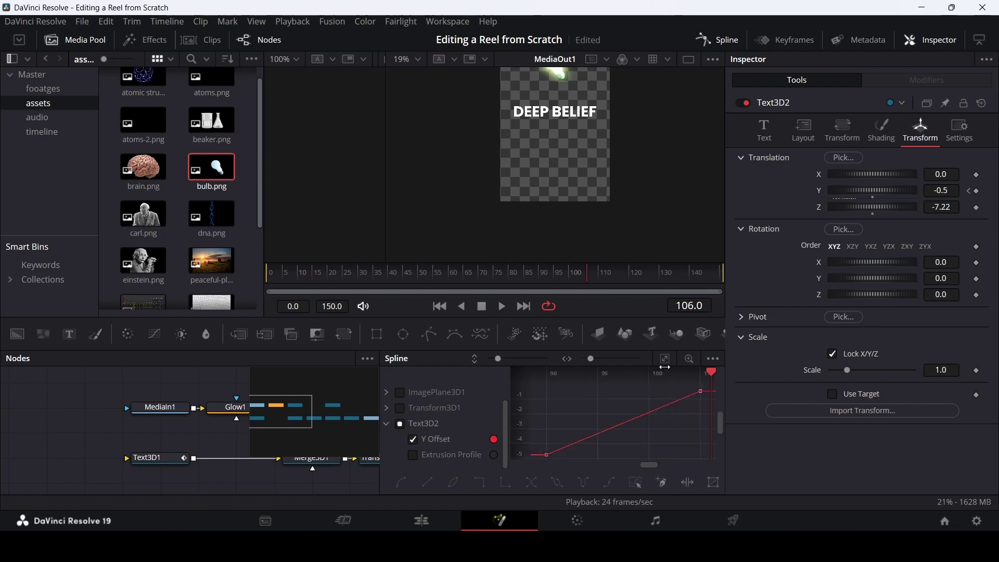
# Step: Smooth both keyframes of Text3D2's Y Offset curve, play back the eased motion and close the Spline editor
pyautogui.moveTo(551, 444); pyautogui.dragTo(708, 381)
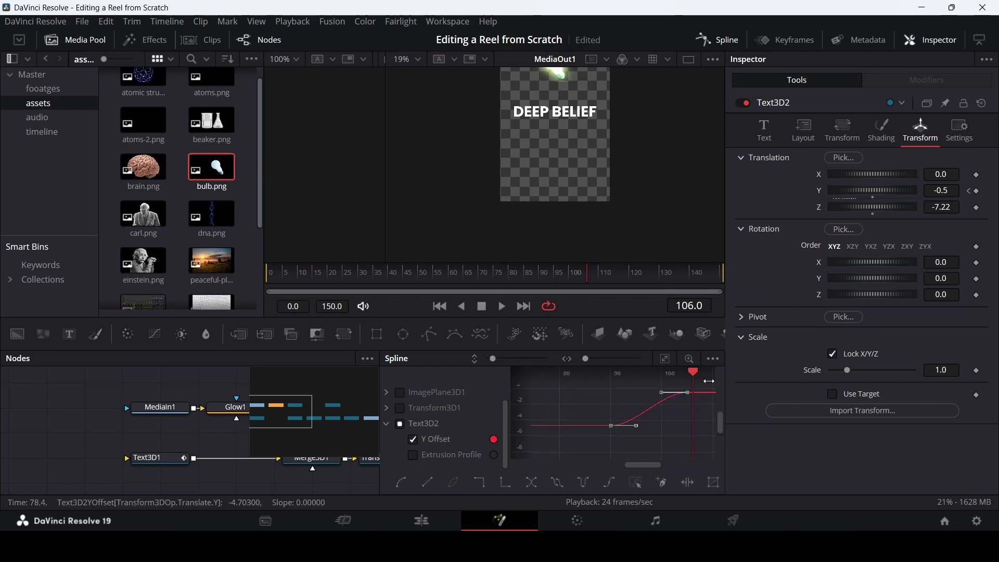
pyautogui.click(447, 271)
pyautogui.press('space')
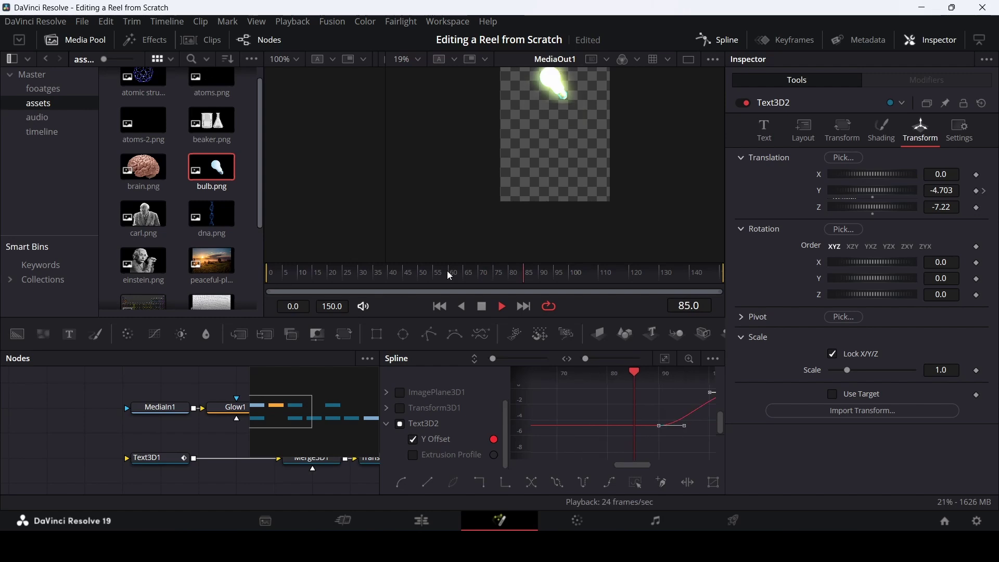
pyautogui.click(718, 40)
pyautogui.press('space')
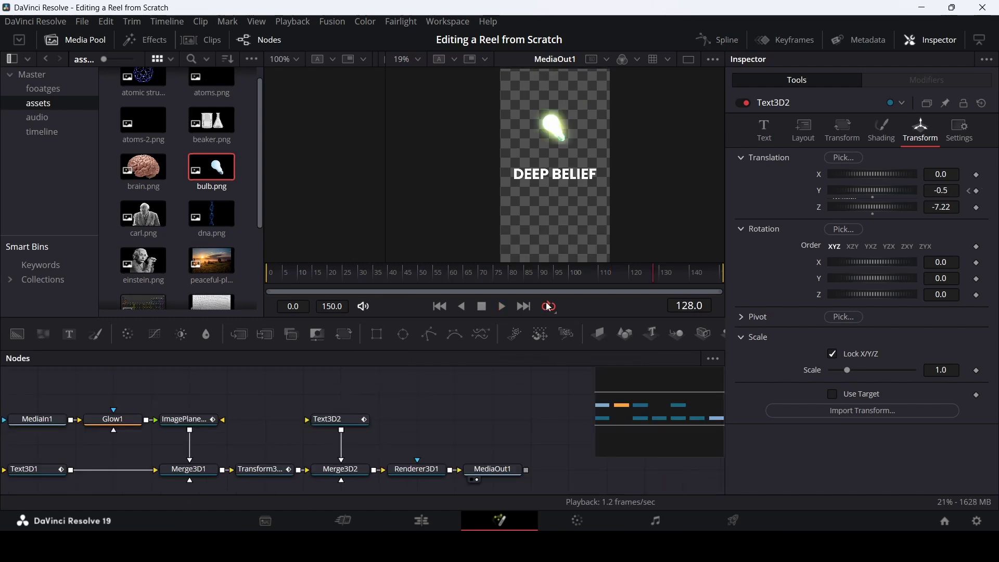
# Step: Insert a Transform node after Renderer3D1 and keyframe its current Size and Center at frame 110
pyautogui.click(262, 469)
pyautogui.click(416, 469)
pyautogui.click(344, 334)
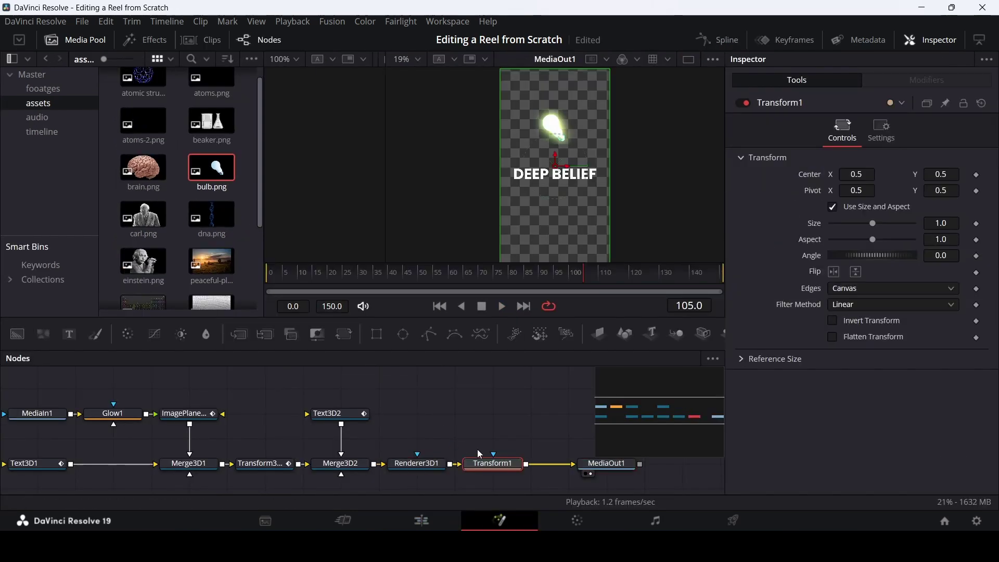
pyautogui.moveTo(566, 276); pyautogui.dragTo(598, 283)
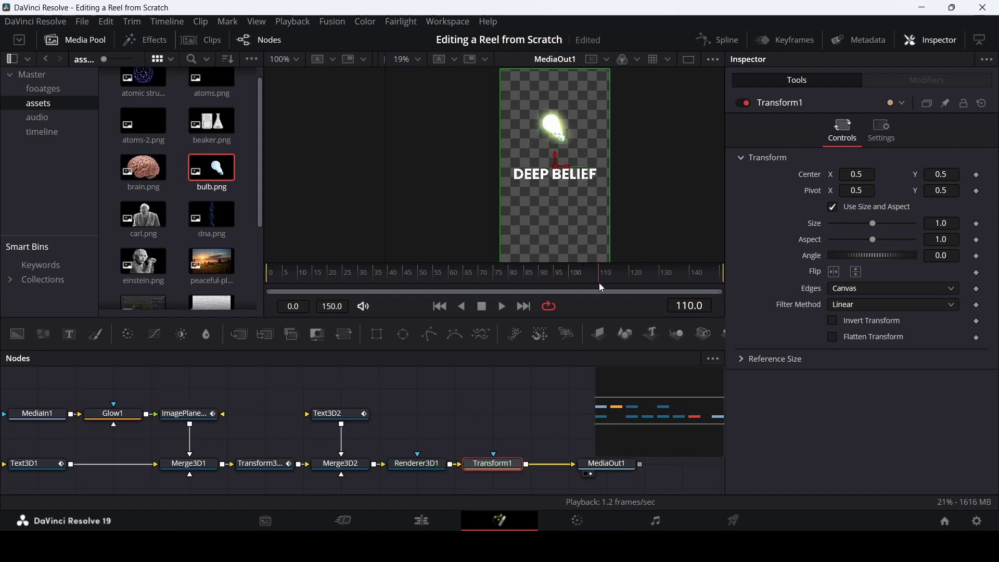
pyautogui.click(977, 224)
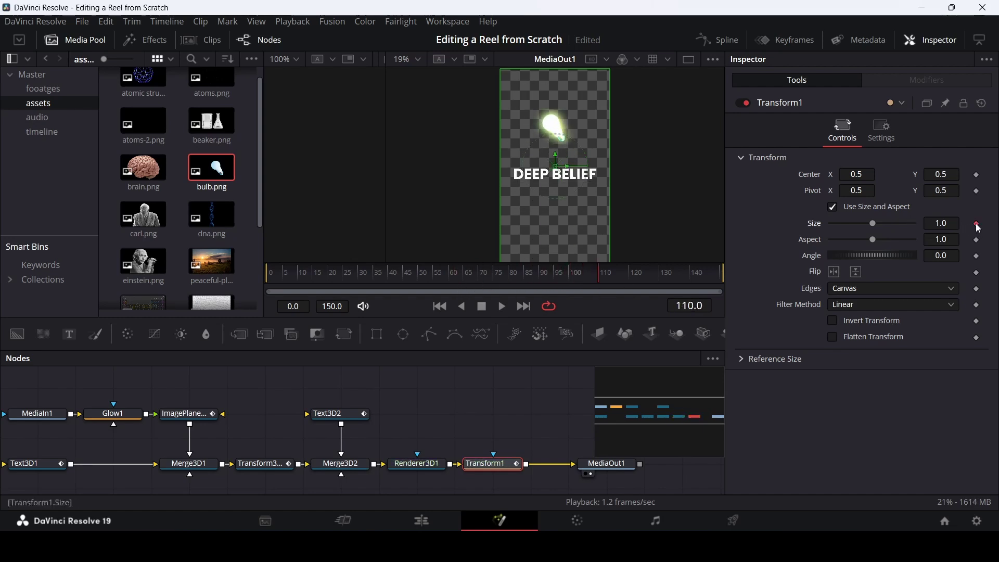
pyautogui.click(977, 176)
# Step: At frame 120, set Transform1's Center Y to 0.664 and Size to 0.5 to shrink and raise the bulb and text
pyautogui.moveTo(605, 274); pyautogui.dragTo(632, 283)
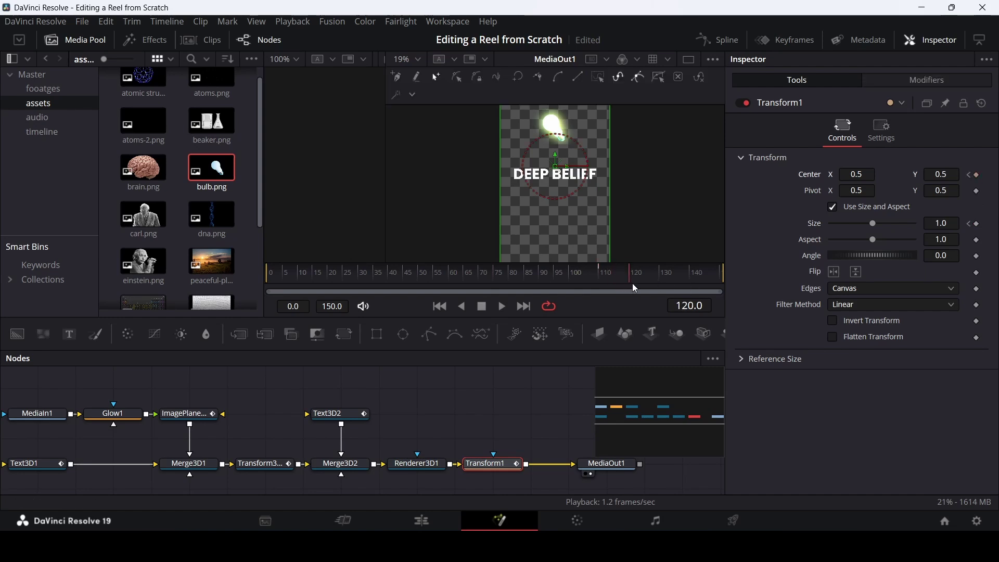
pyautogui.moveTo(869, 226); pyautogui.dragTo(847, 229)
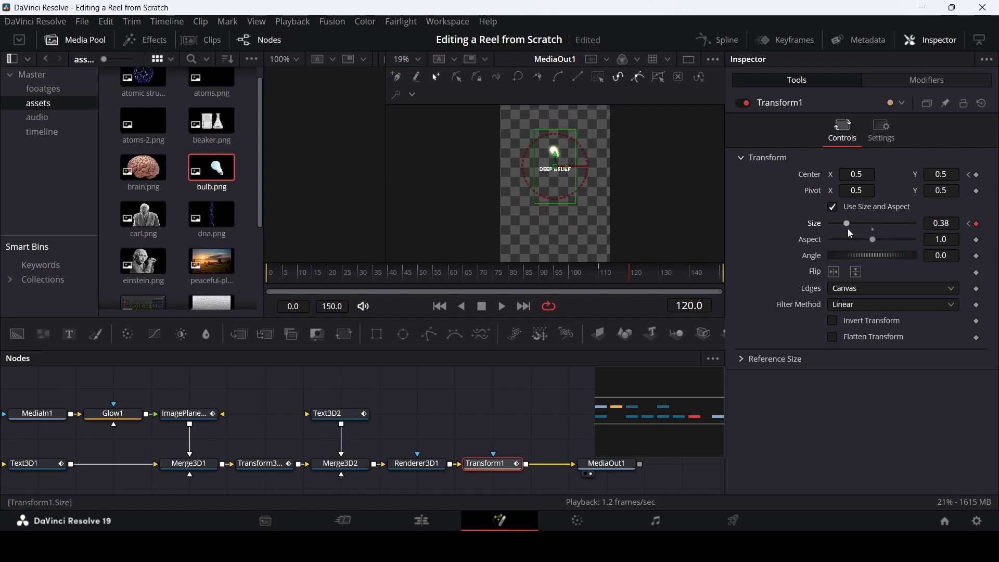
pyautogui.moveTo(928, 170); pyautogui.dragTo(944, 170)
pyautogui.moveTo(847, 223); pyautogui.dragTo(851, 223)
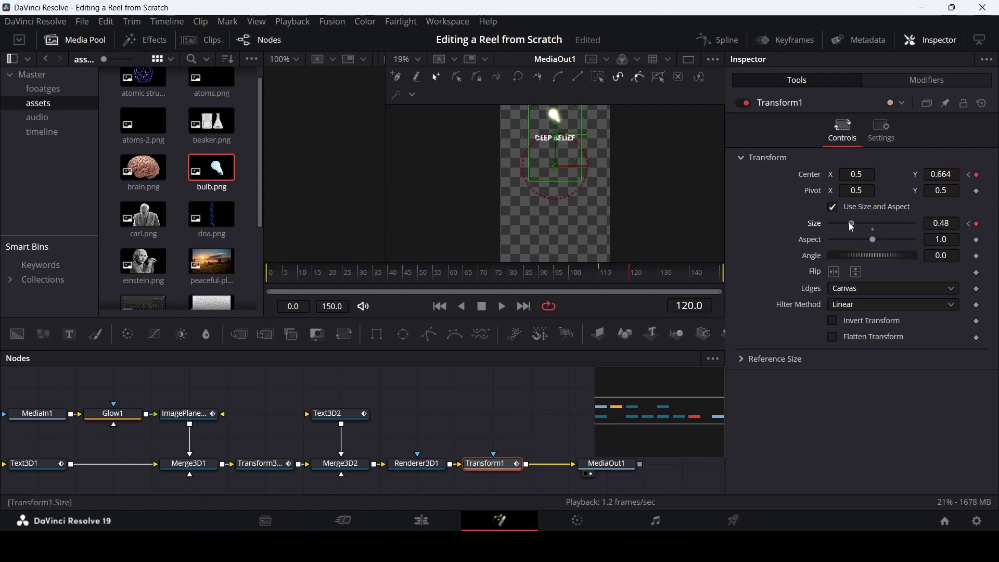
pyautogui.scroll(-2, 536, 171)
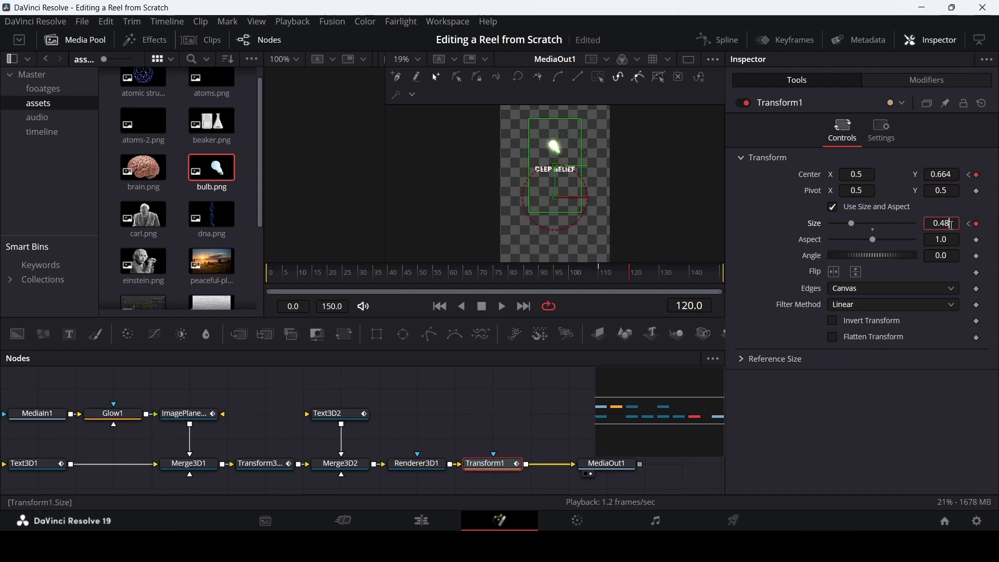
pyautogui.press('BackSpace')
pyautogui.press('BackSpace')
pyautogui.write('5')
pyautogui.press('Tab')
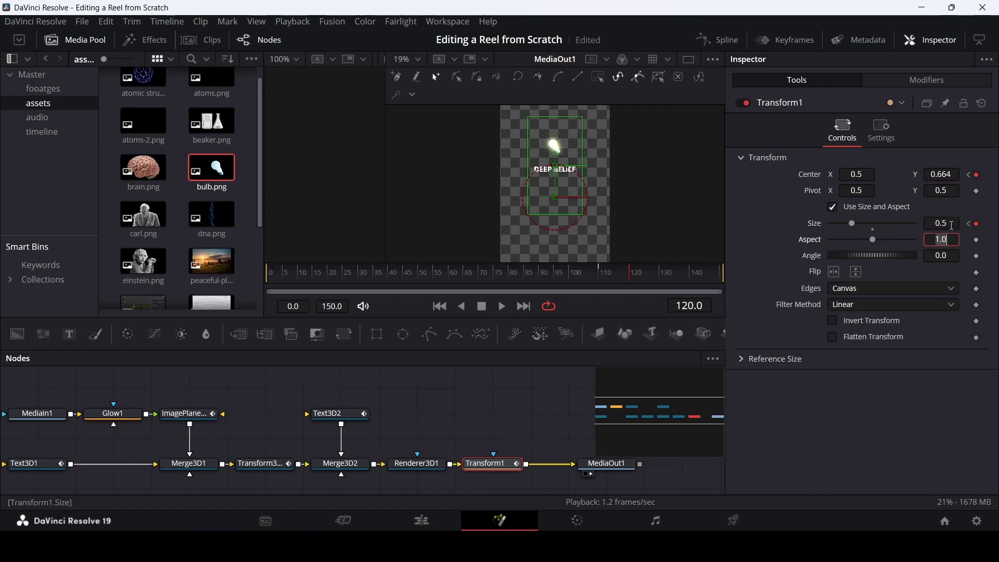
pyautogui.click(511, 386)
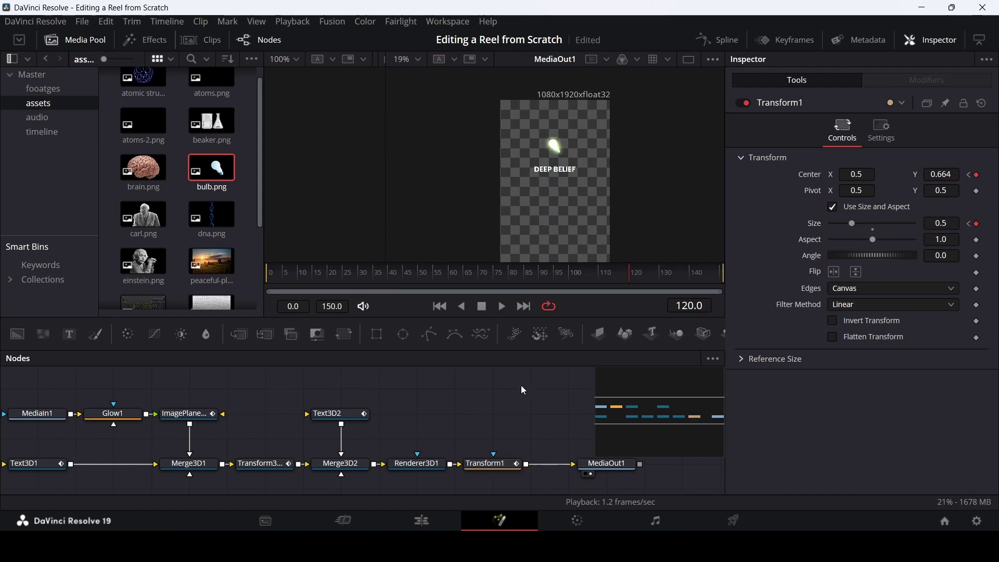
# Step: Smooth Transform1's Center displacement and Size keyframes in the Spline editor
pyautogui.click(718, 39)
pyautogui.click(401, 426)
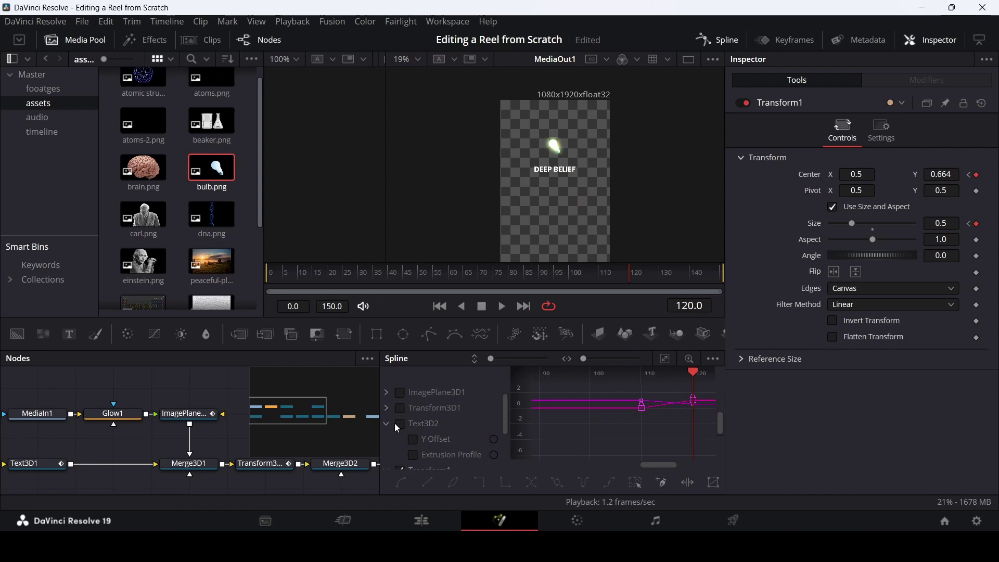
pyautogui.click(389, 423)
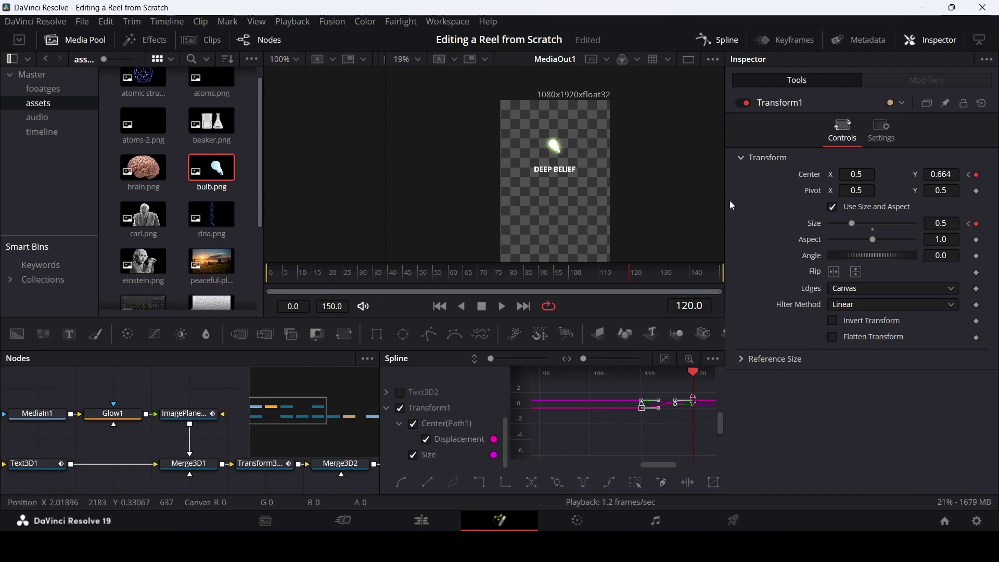
pyautogui.click(708, 41)
# Step: Play the edit timeline to find where the next line is spoken, and reopen the Video 3 composition in Fusion there
pyautogui.click(448, 517)
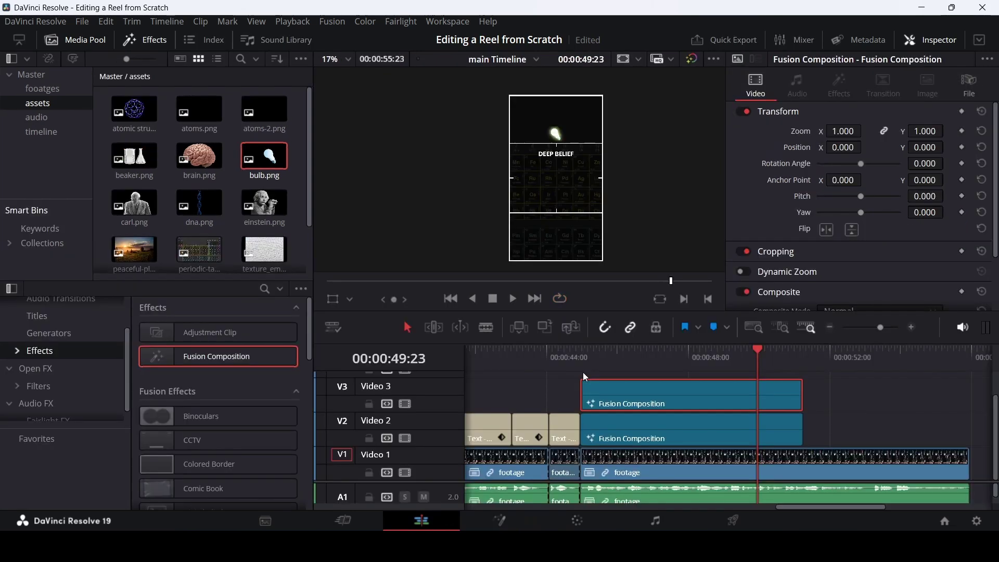
pyautogui.click(583, 372)
pyautogui.press('space')
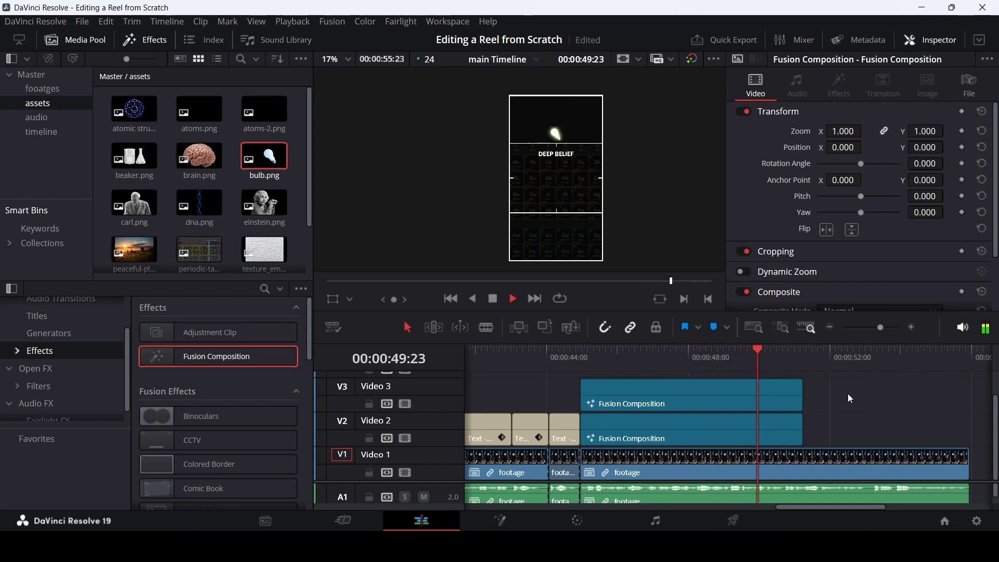
pyautogui.press('space')
pyautogui.hotkey('shift', '5')
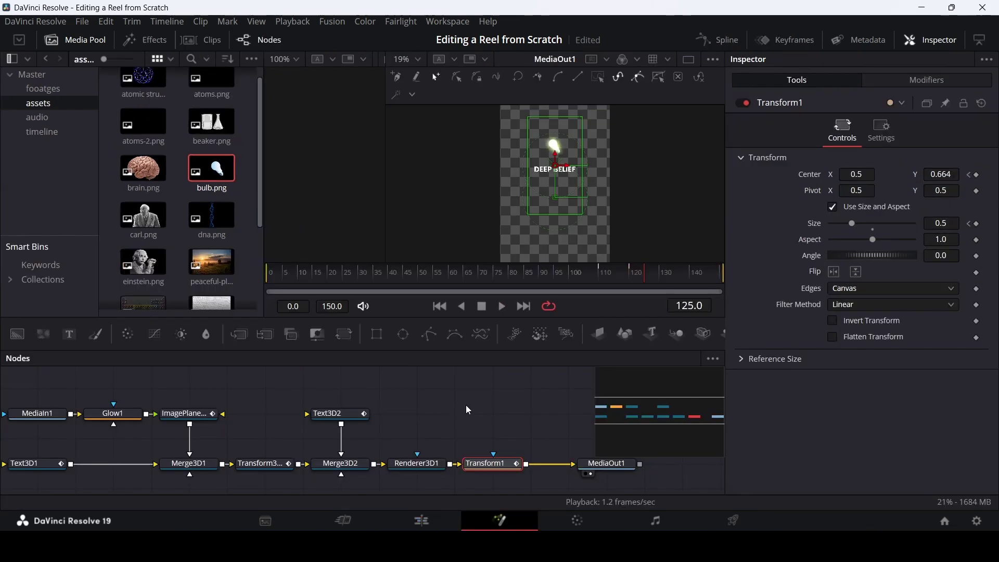
# Step: Merge a Text node over Transform1 and fill it with "we can't control everything", consulting the Word script for the wording
pyautogui.moveTo(69, 334); pyautogui.dragTo(521, 463)
pyautogui.click(834, 228)
pyautogui.hotkey('alt', 'Tab')
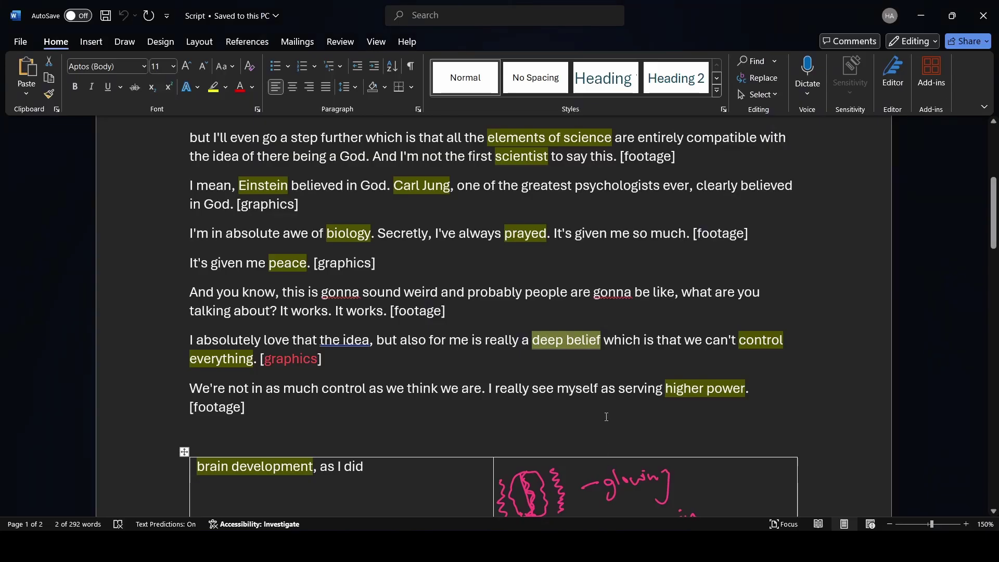
pyautogui.hotkey('ctrl', 'c')
pyautogui.hotkey('alt', 'Tab')
pyautogui.hotkey('ctrl', 'v')
# Step: Set Text1's font to Poppins Medium Italic and keyframe its full Write On range at frame 125
pyautogui.click(868, 308)
pyautogui.scroll(-5, 864, 209)
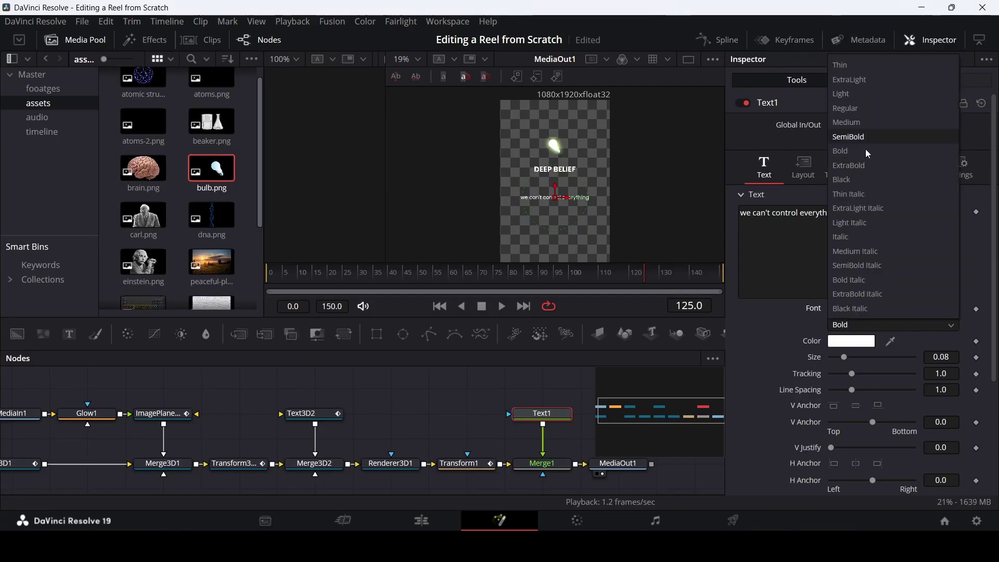
pyautogui.click(853, 136)
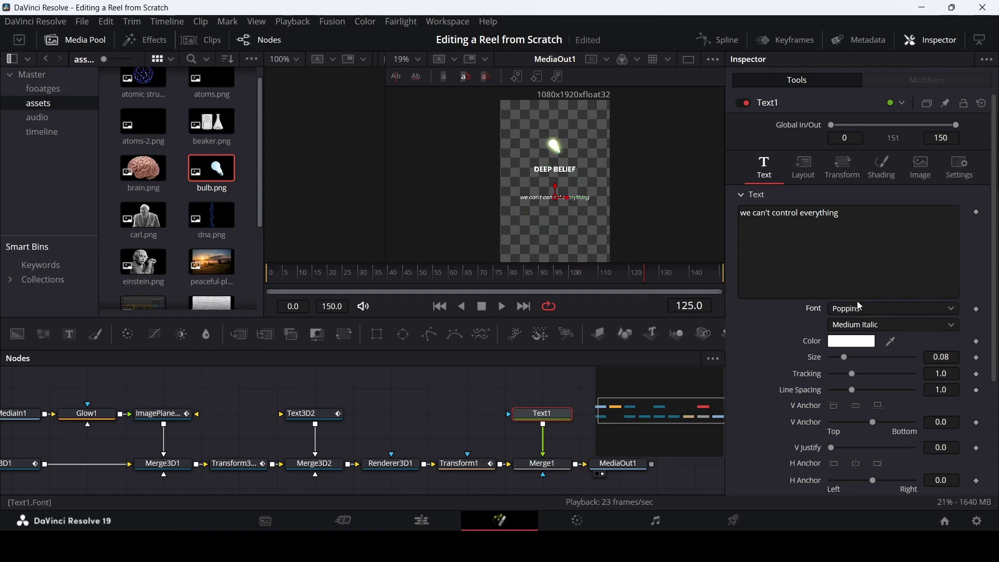
pyautogui.scroll(-4, 892, 393)
pyautogui.click(976, 417)
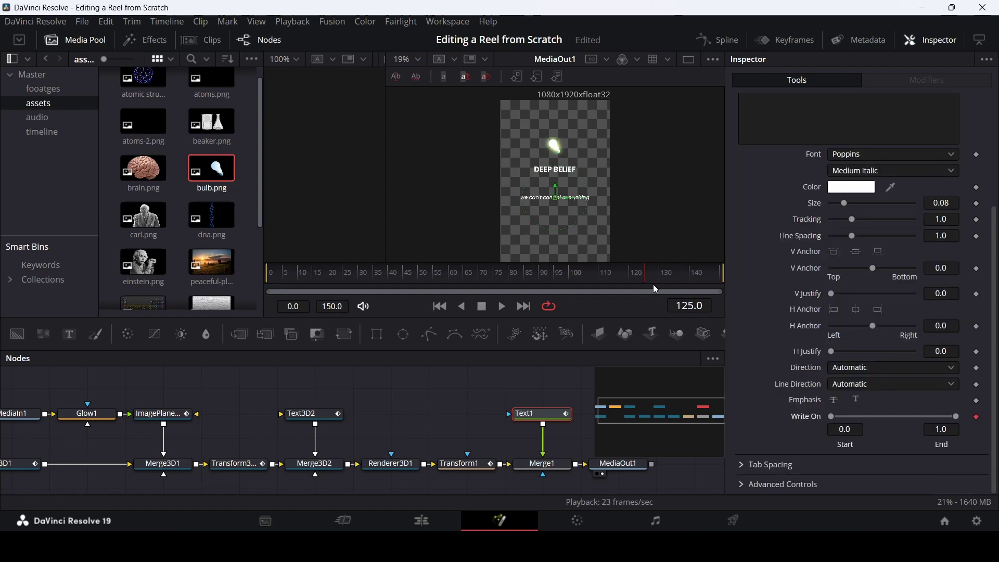
# Step: Play and scrub the edit timeline to check when the new line should start, and return to the Fusion composition
pyautogui.click(429, 517)
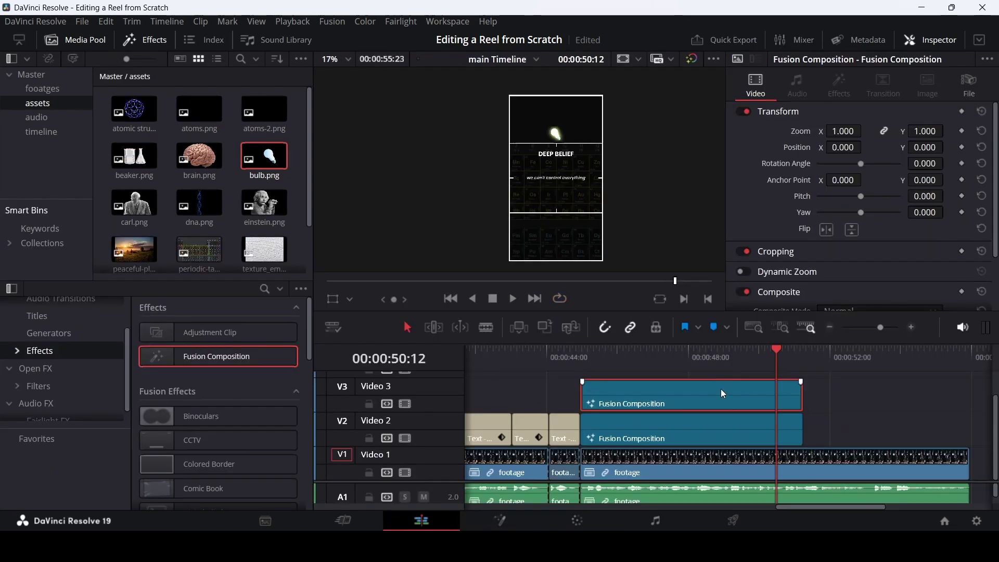
pyautogui.click(715, 355)
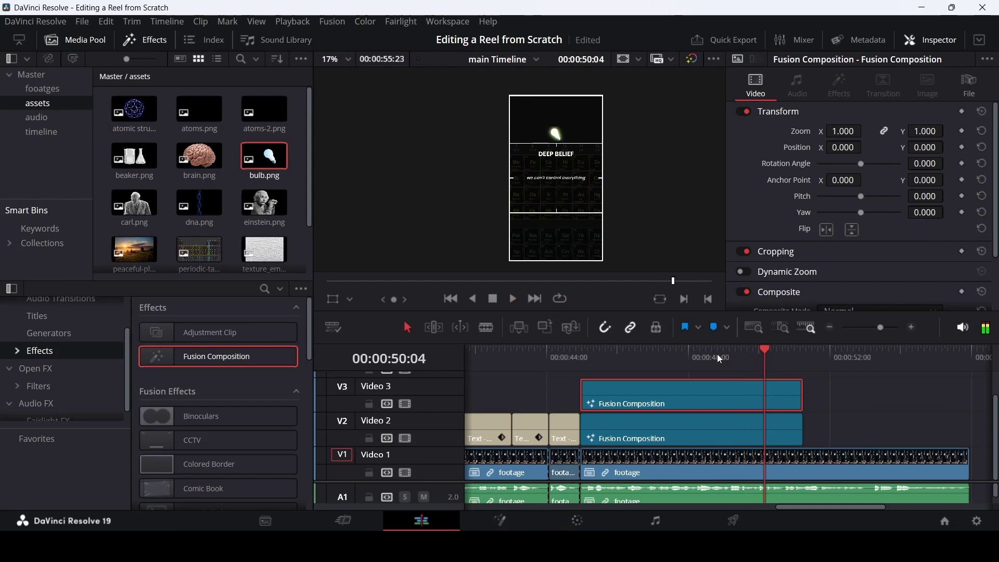
pyautogui.press('space')
pyautogui.moveTo(717, 354); pyautogui.dragTo(755, 351)
pyautogui.click(525, 518)
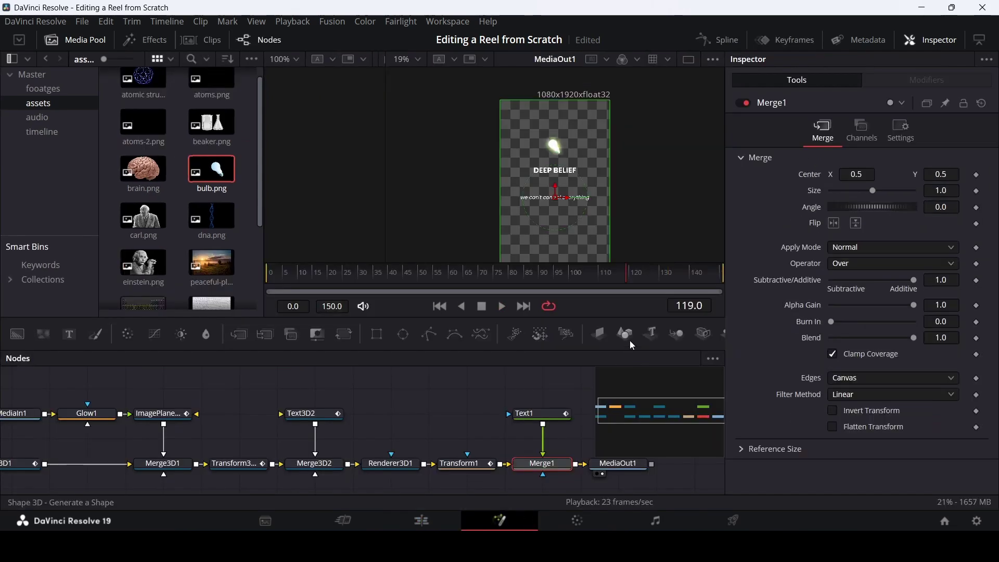
# Step: At frame 115, set Text1's Write On end to 0.0 so the line starts hidden
pyautogui.moveTo(627, 286); pyautogui.dragTo(615, 278)
pyautogui.click(541, 414)
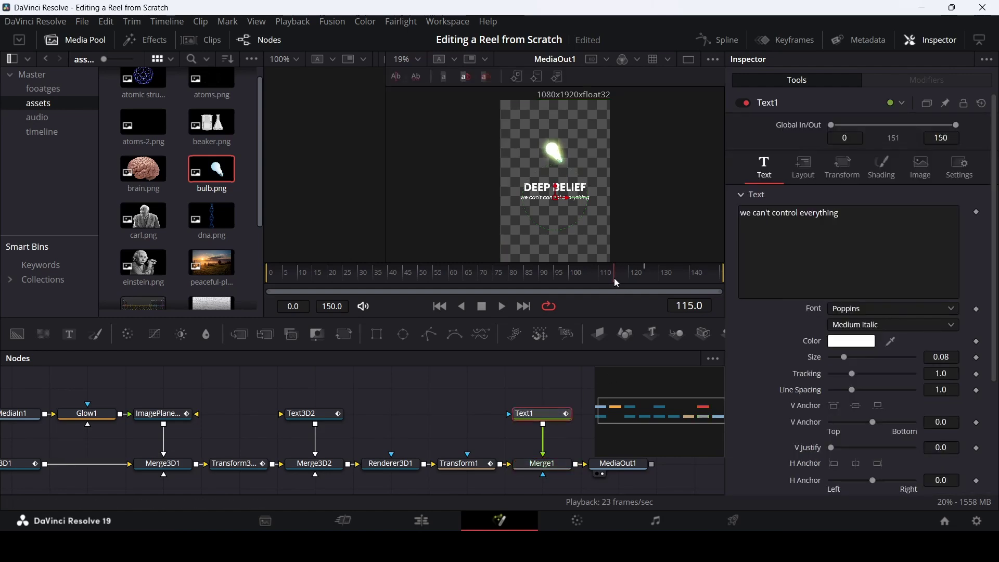
pyautogui.scroll(-3, 754, 328)
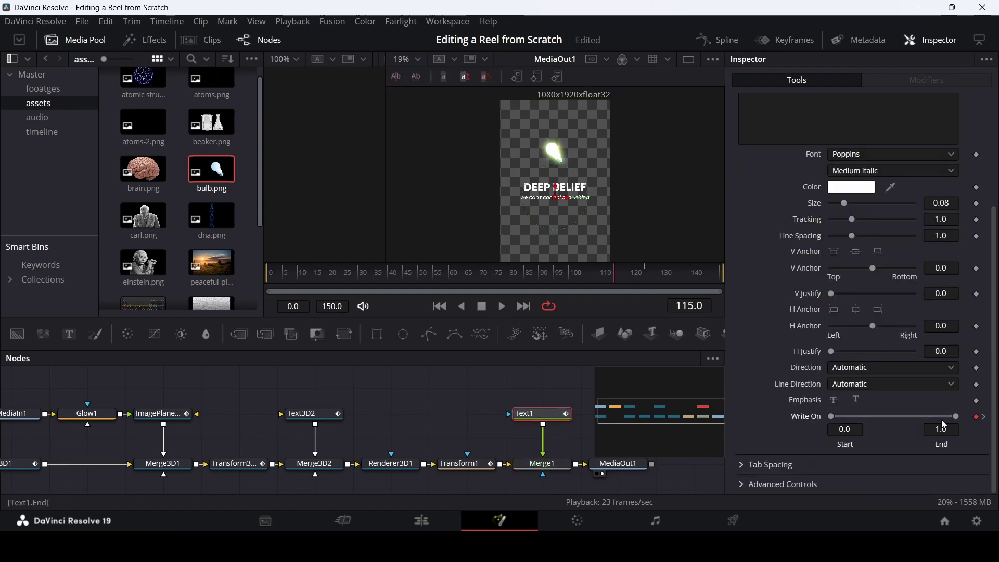
pyautogui.moveTo(959, 420); pyautogui.dragTo(820, 426)
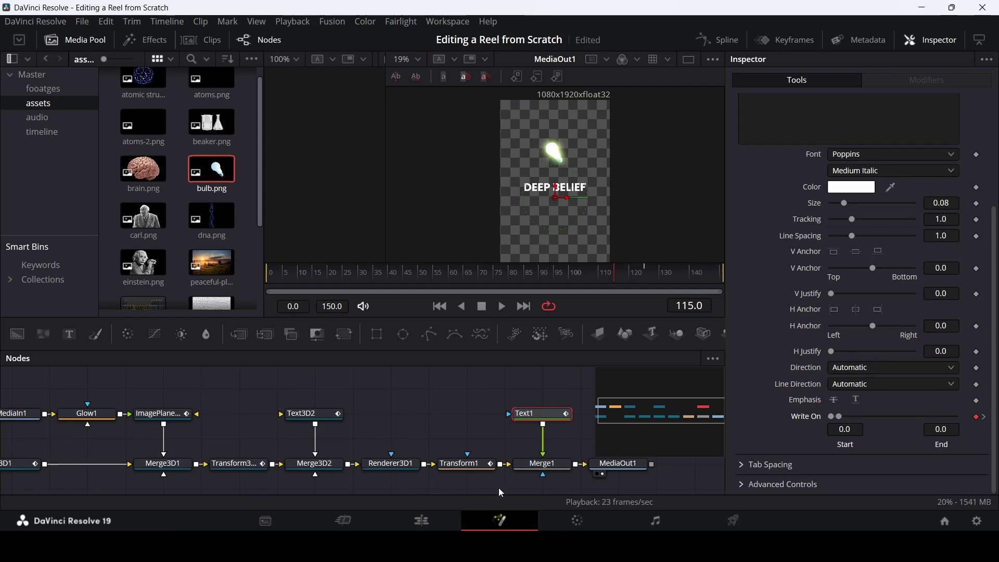
# Step: Switch to the edit timeline and play it to review the timing of the "we can't control everything" line
pyautogui.click(442, 519)
pyautogui.click(637, 364)
pyautogui.press('space')
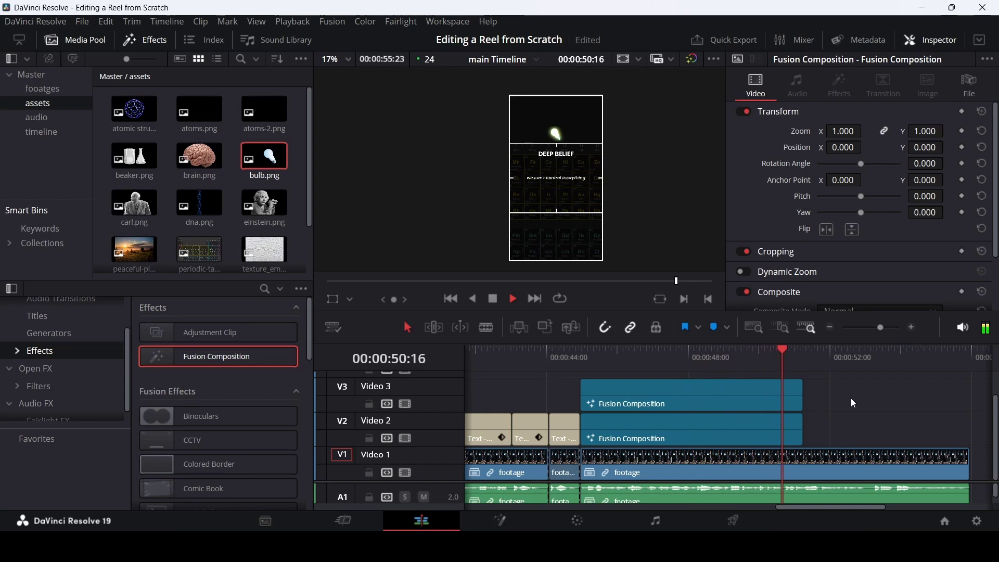
pyautogui.press('space')
# Step: Open the Video 2 Fusion composition, add a Transform after Merge1, and keyframe its Size from 1.0 at frame 0 to 1.25 at frame 150
pyautogui.moveTo(749, 360); pyautogui.dragTo(675, 362)
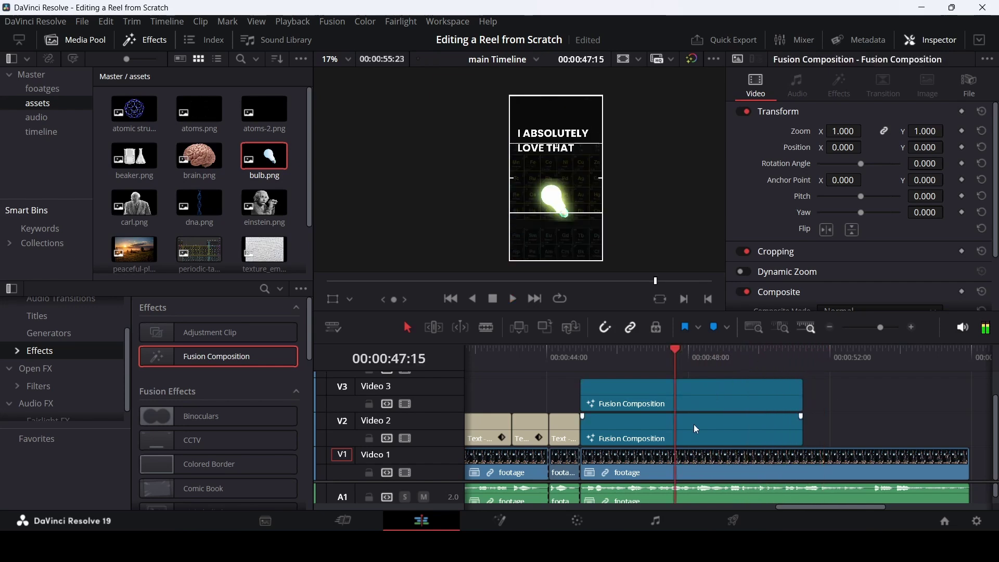
pyautogui.rightClick(694, 424)
pyautogui.click(744, 341)
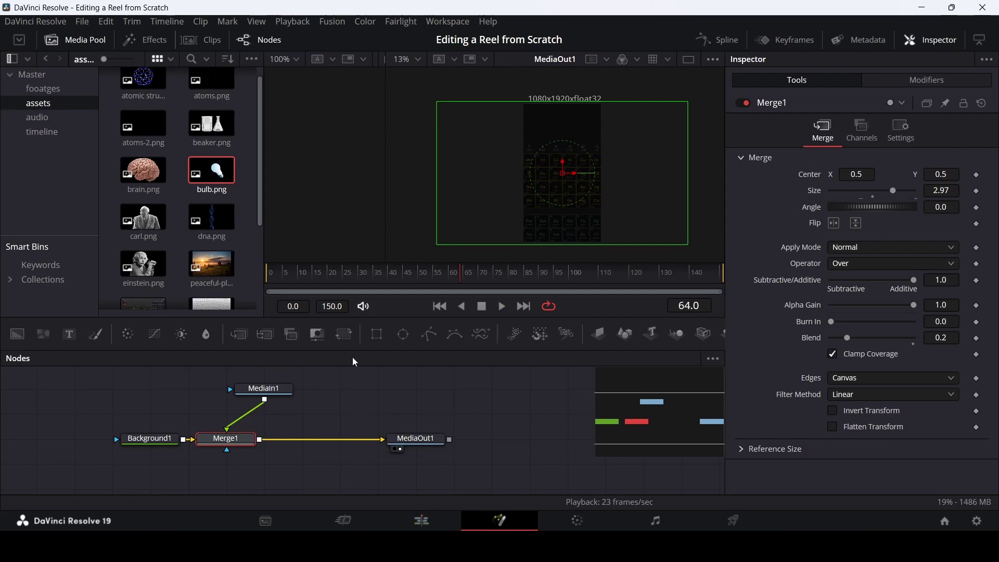
pyautogui.click(343, 334)
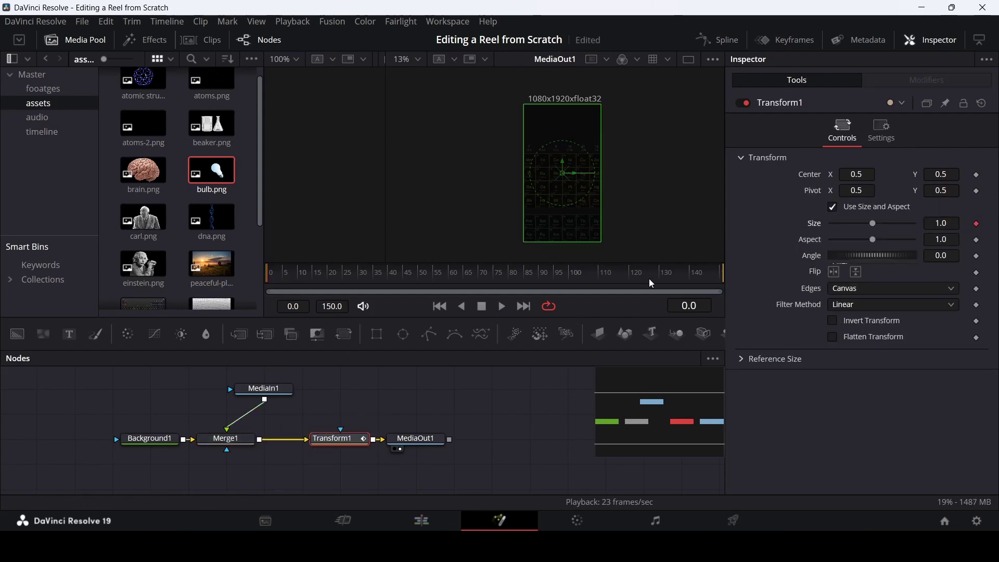
pyautogui.moveTo(875, 225); pyautogui.dragTo(880, 225)
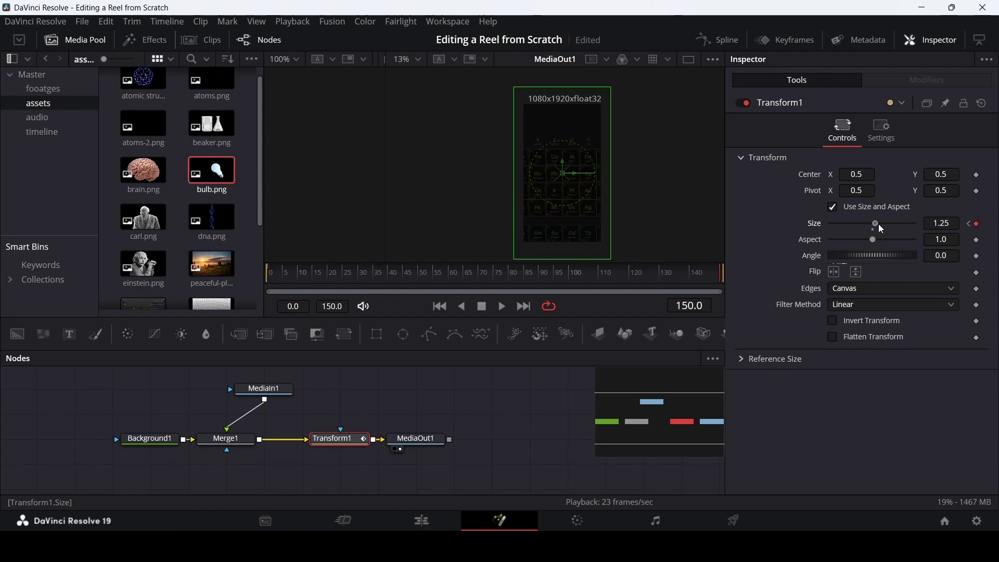
# Step: Return to the edit timeline and play it from just before the Fusion compositions to review the sequence
pyautogui.click(421, 520)
pyautogui.click(567, 358)
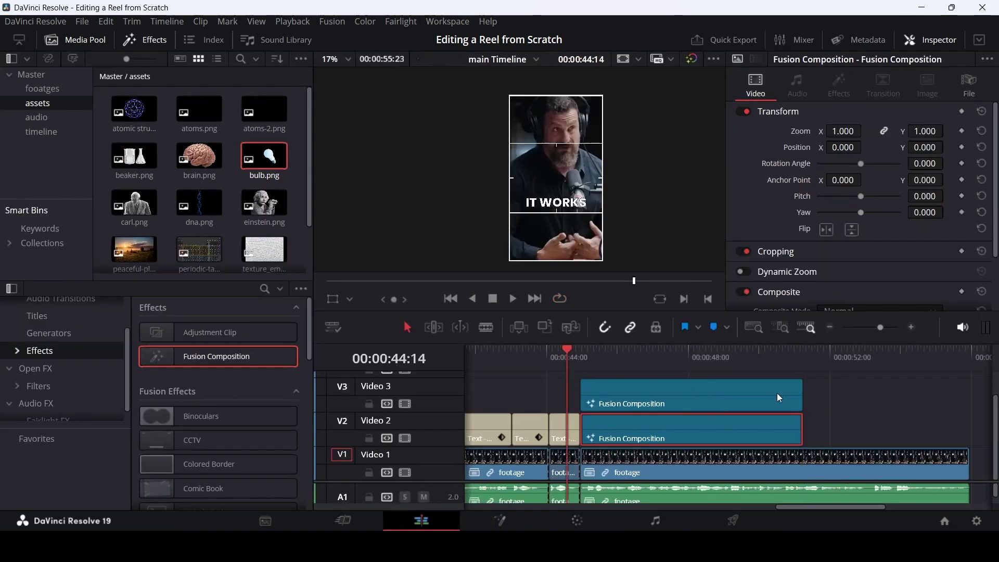
pyautogui.click(841, 395)
pyautogui.press('space')
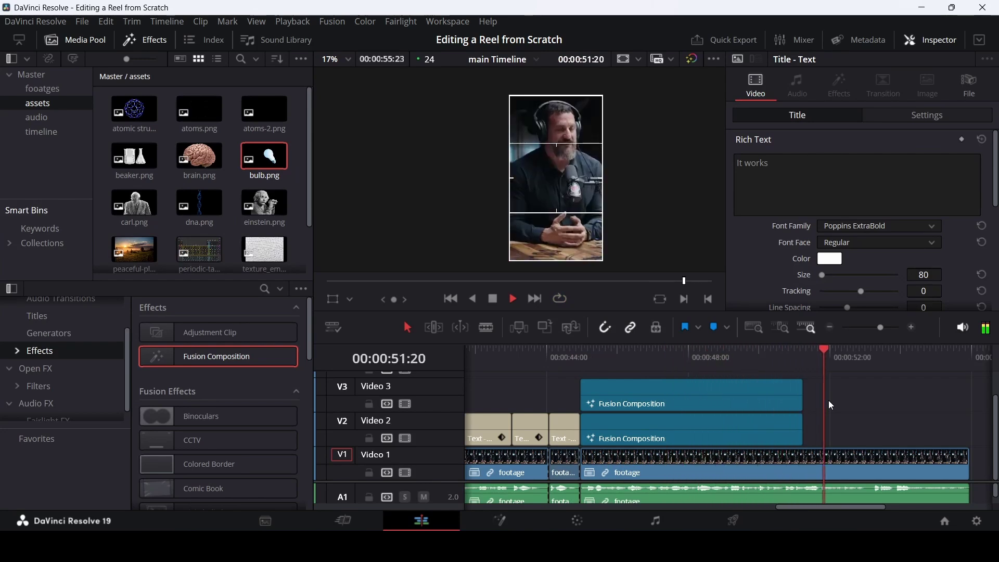
pyautogui.press('space')
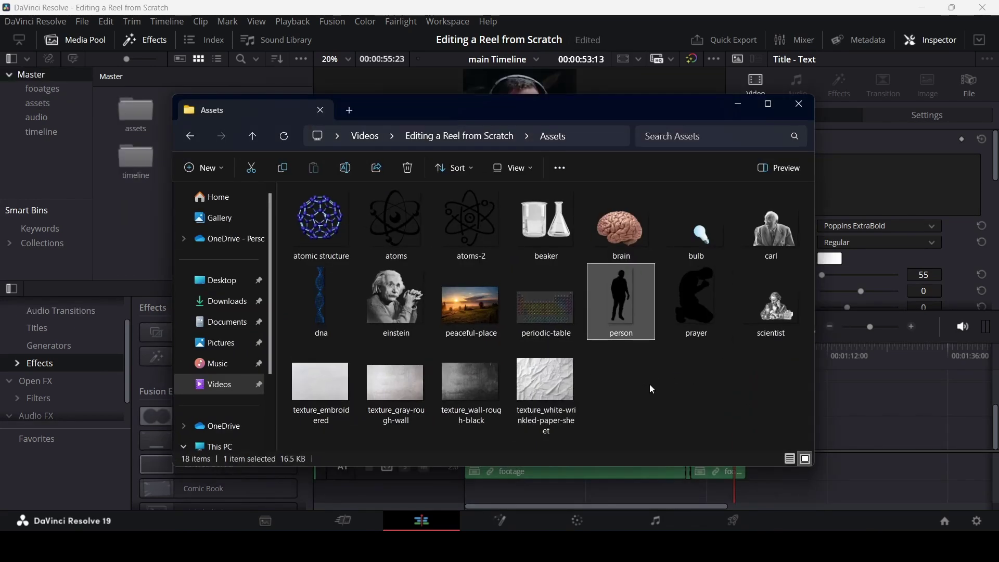
# Step: Import person.png from the Assets folder into the assets bin
pyautogui.moveTo(630, 340); pyautogui.dragTo(136, 123)
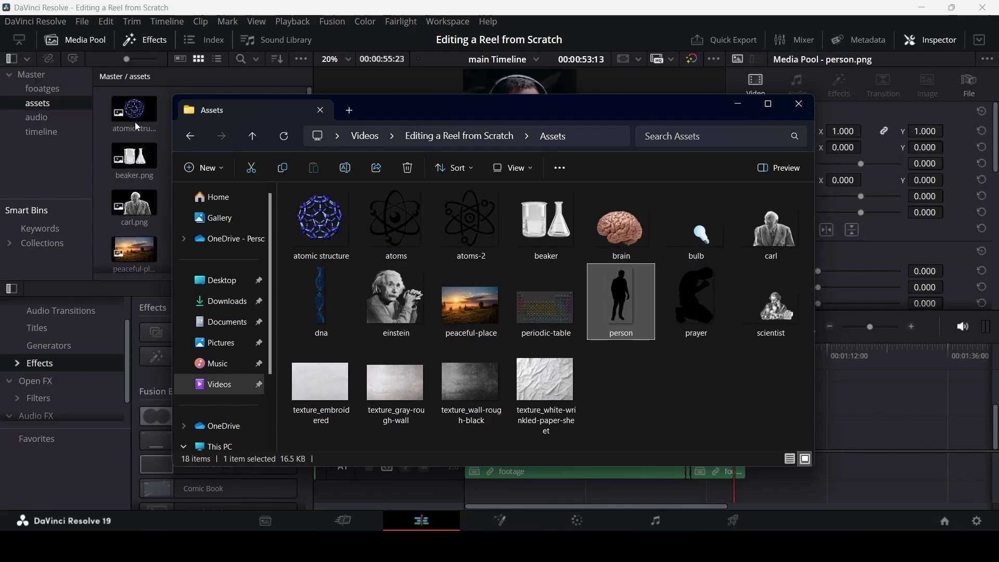
pyautogui.click(110, 148)
pyautogui.scroll(-1, 239, 223)
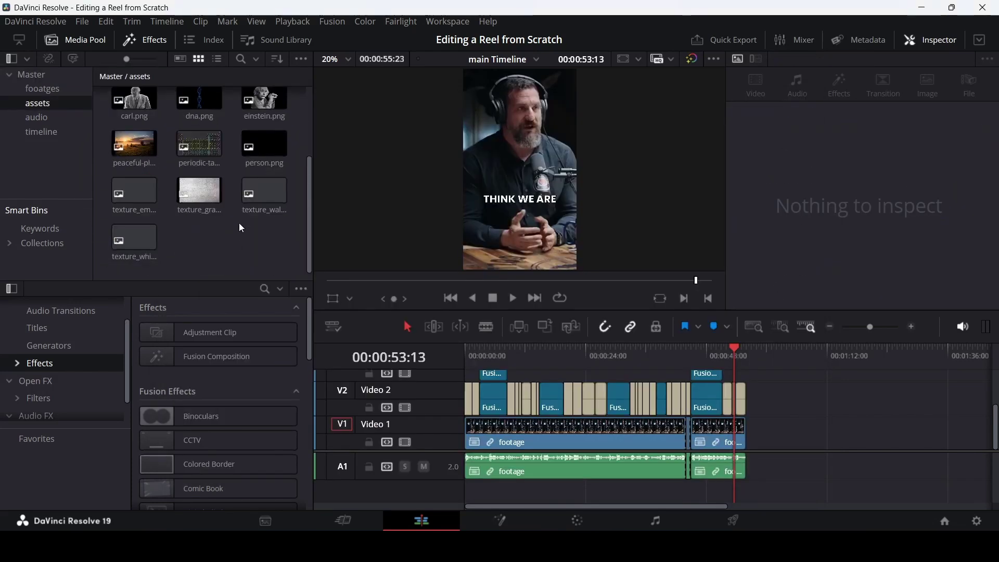
# Step: Open the Video 3 composition in Fusion and add person.png as a media node beside Text1
pyautogui.click(710, 391)
pyautogui.scroll(2, 706, 411)
pyautogui.rightClick(706, 422)
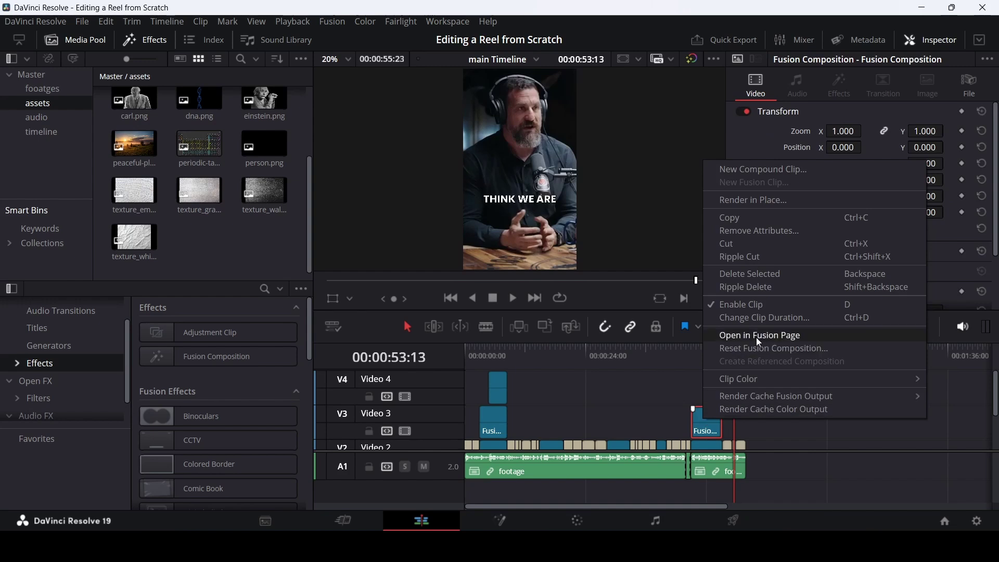
pyautogui.click(732, 347)
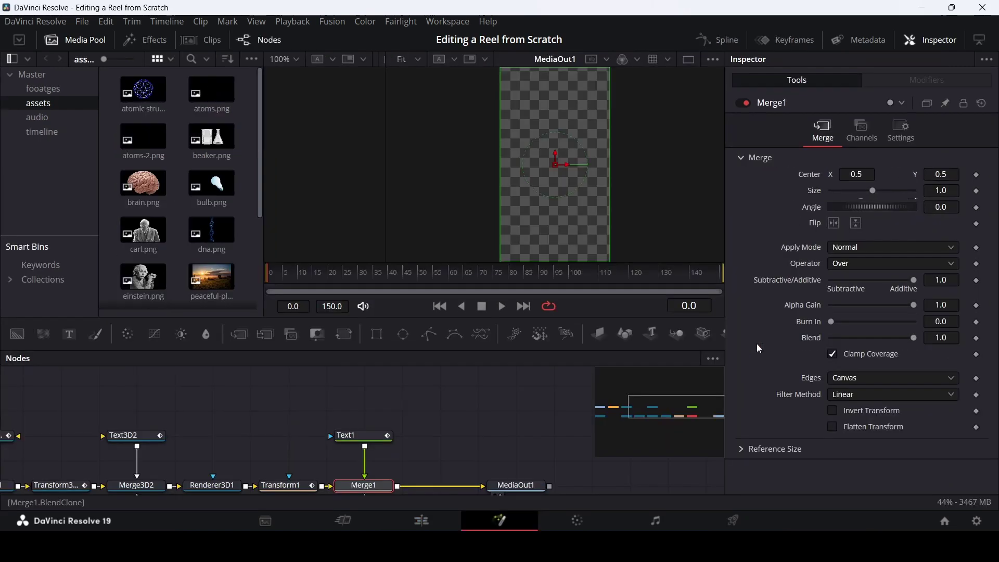
pyautogui.moveTo(443, 421); pyautogui.dragTo(417, 387)
pyautogui.scroll(-5, 182, 201)
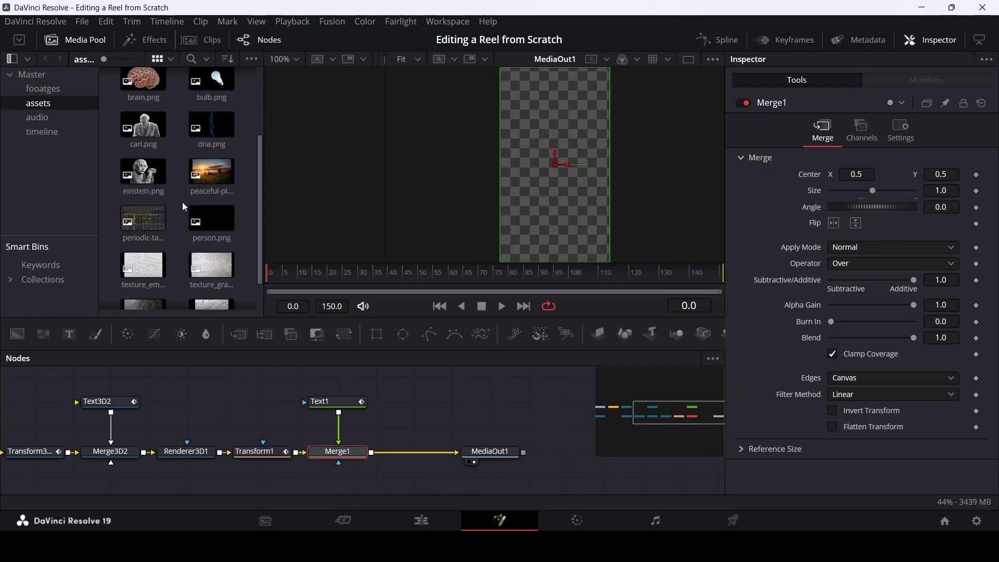
pyautogui.moveTo(211, 185); pyautogui.dragTo(428, 398)
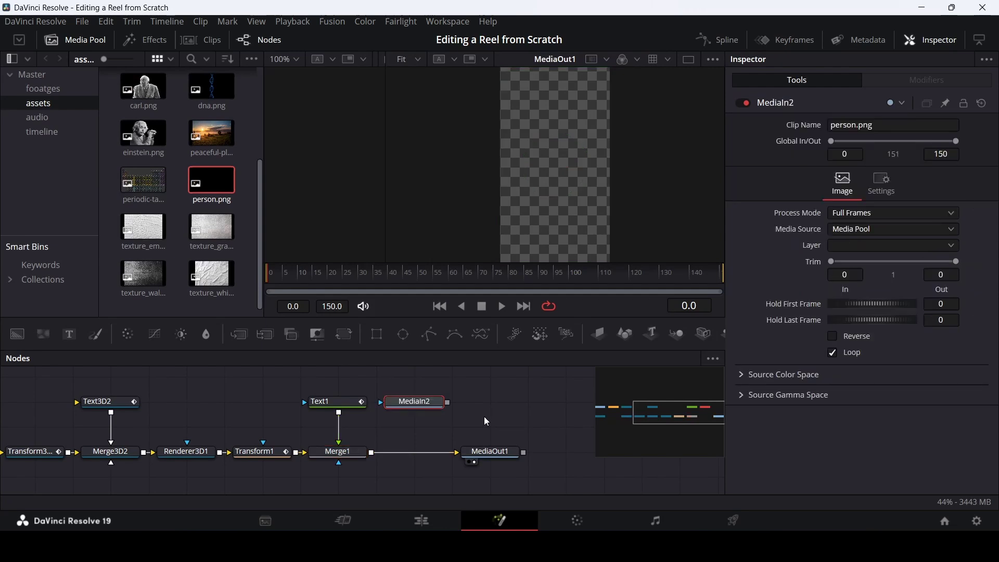
# Step: Replace Merge1 with a MultiMerge node after Transform1, connecting both Text1 and the person image to it as layers
pyautogui.click(331, 453)
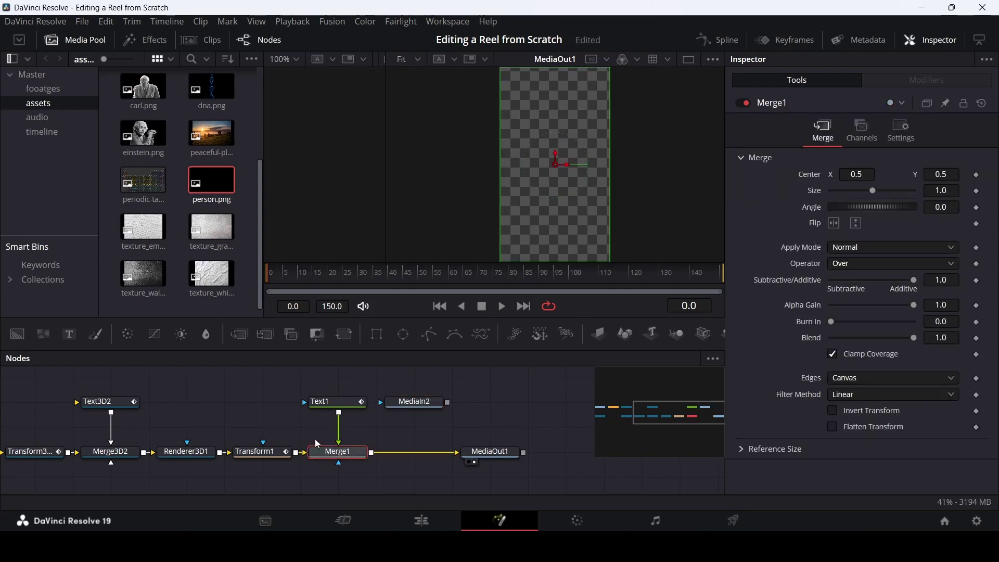
pyautogui.click(266, 338)
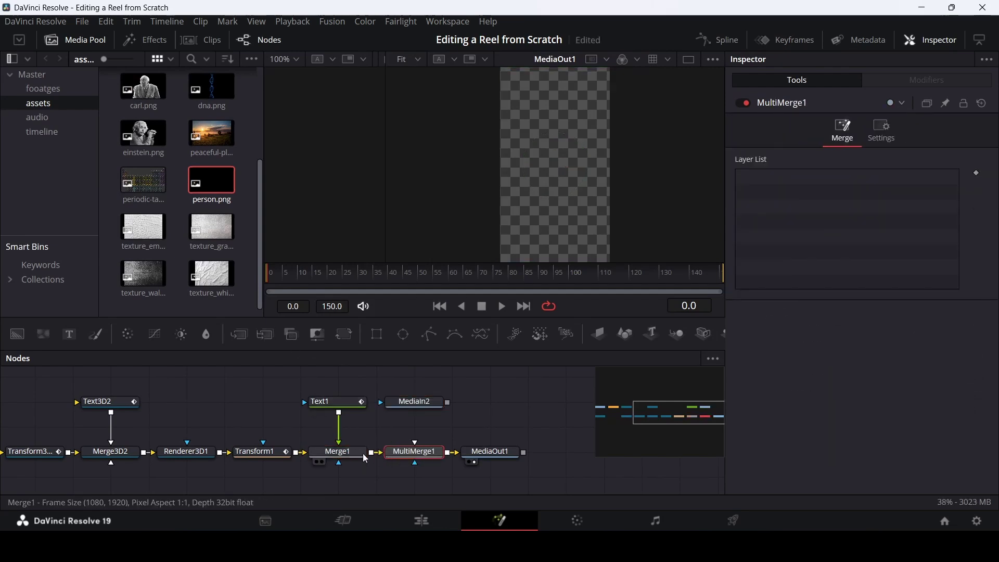
pyautogui.click(359, 456)
pyautogui.press('Delete')
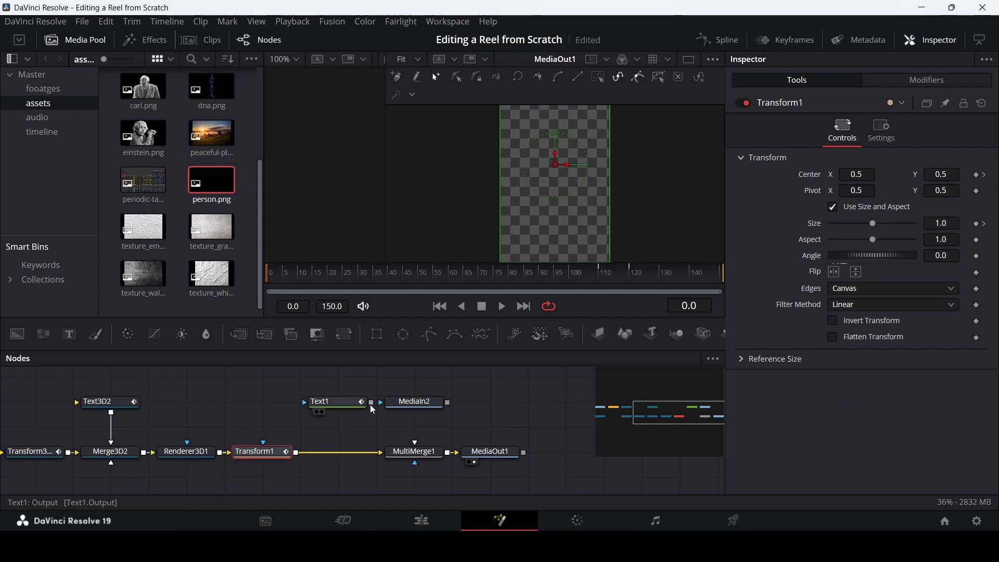
pyautogui.moveTo(371, 402); pyautogui.dragTo(321, 460)
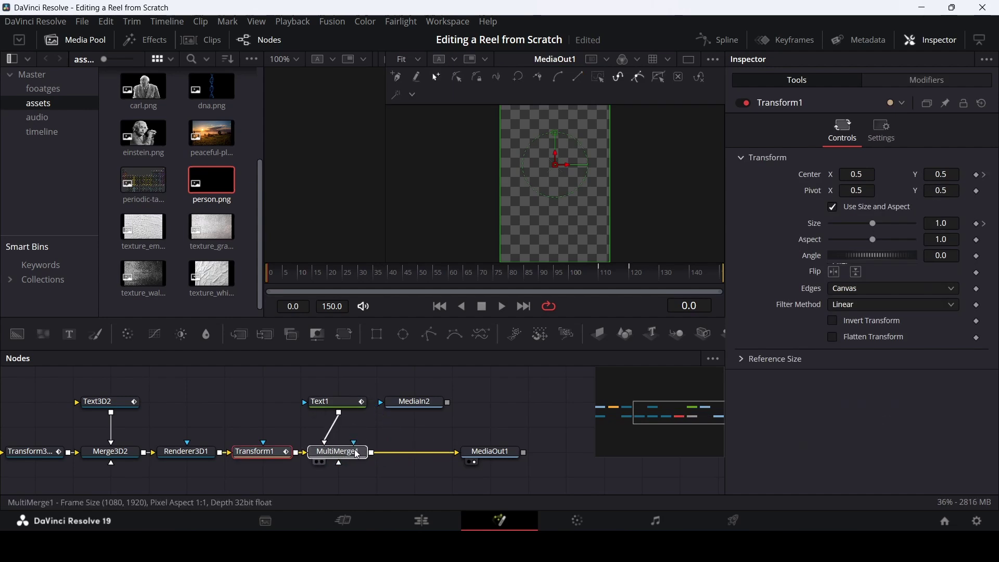
pyautogui.moveTo(495, 274); pyautogui.dragTo(640, 275)
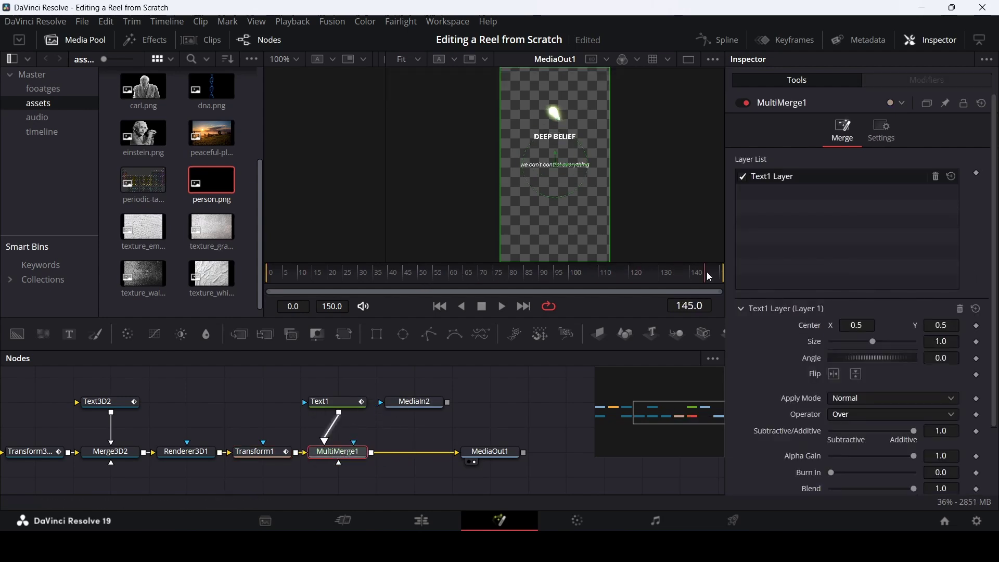
pyautogui.moveTo(448, 402); pyautogui.dragTo(344, 451)
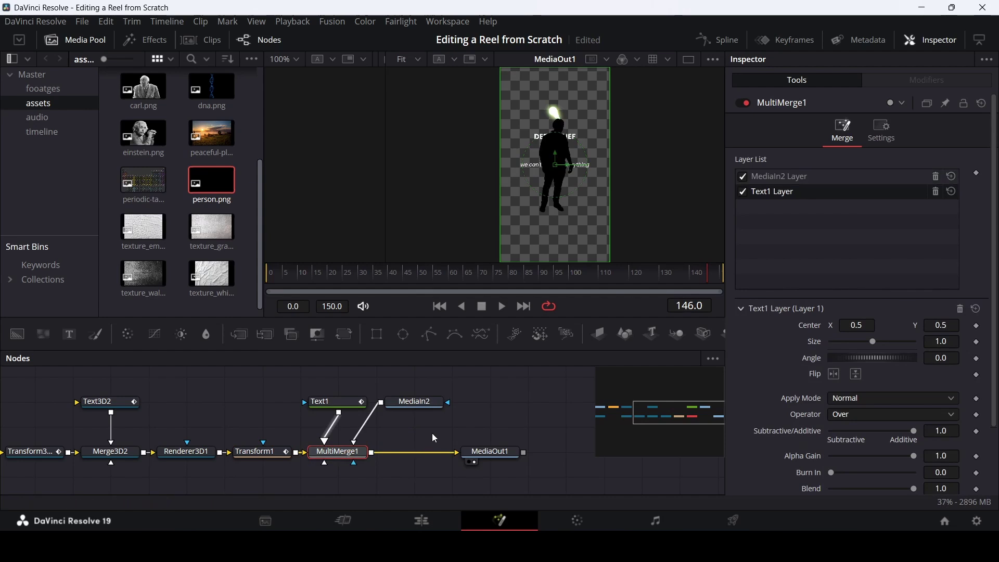
# Step: Feed MultiMerge1 from a Background node masked by the person image, and set its colour to mid grey, 0.512 per channel
pyautogui.moveTo(423, 405); pyautogui.dragTo(498, 380)
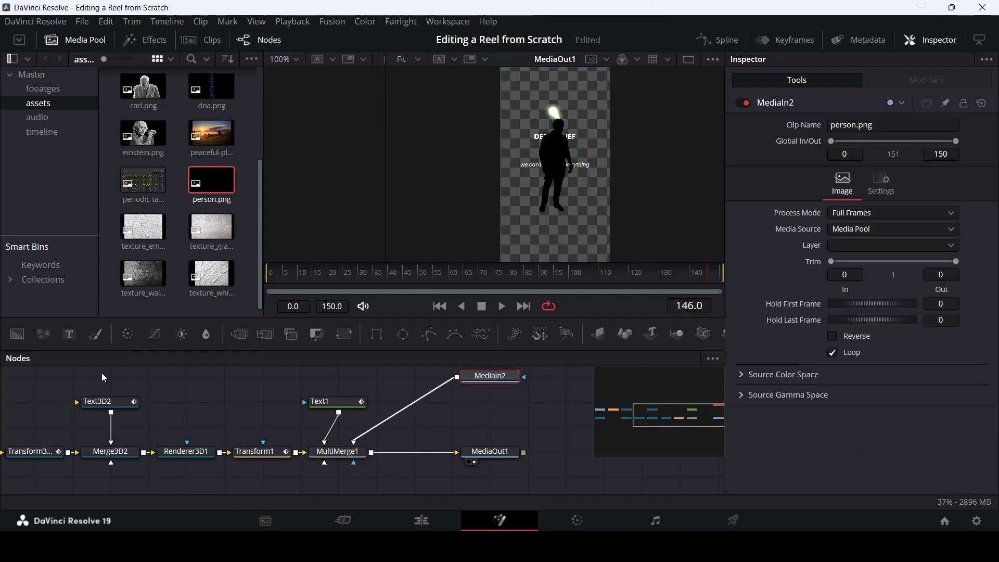
pyautogui.click(24, 338)
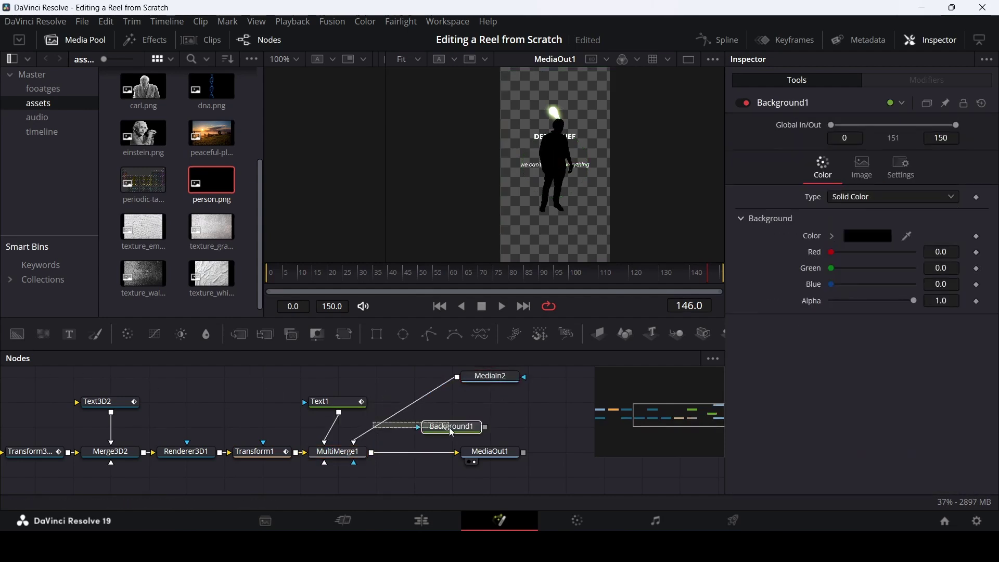
pyautogui.moveTo(451, 432); pyautogui.dragTo(414, 402)
pyautogui.click(835, 241)
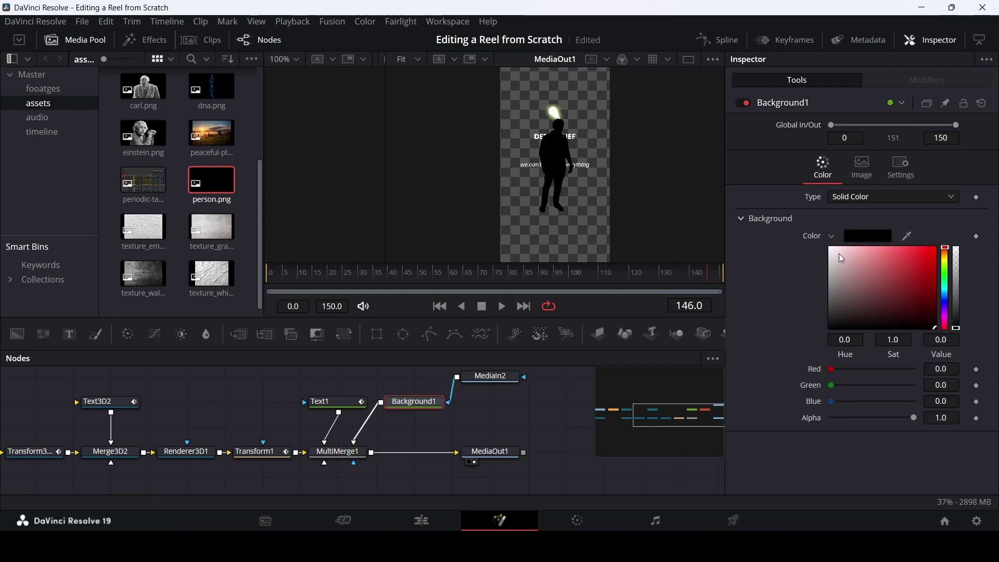
pyautogui.click(832, 250)
pyautogui.moveTo(832, 248); pyautogui.dragTo(828, 294)
pyautogui.click(834, 241)
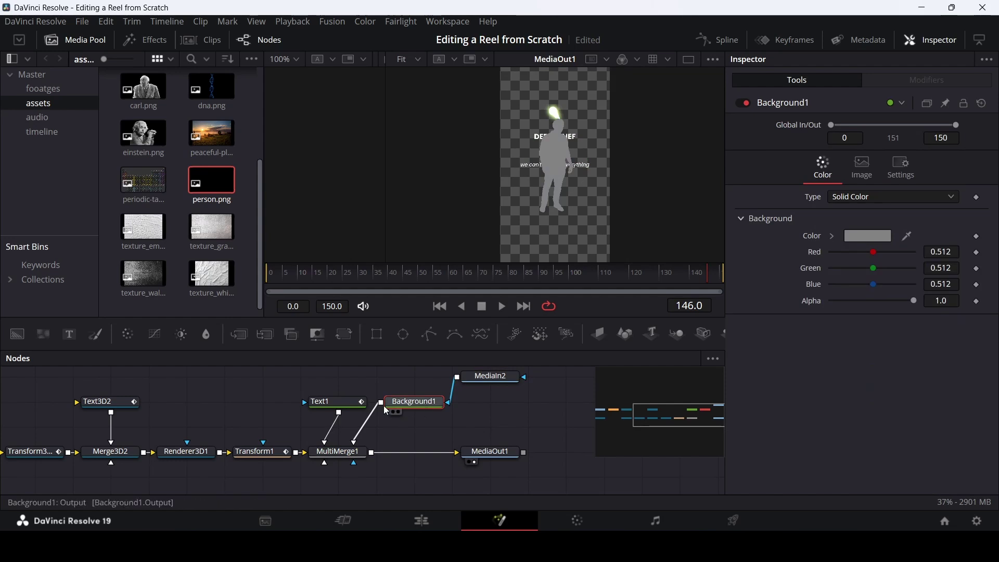
pyautogui.moveTo(414, 401); pyautogui.dragTo(491, 401)
# Step: Lower the person layer to about Center X 0.48, Y 0.25 and nudge the Text1 line up slightly
pyautogui.click(339, 452)
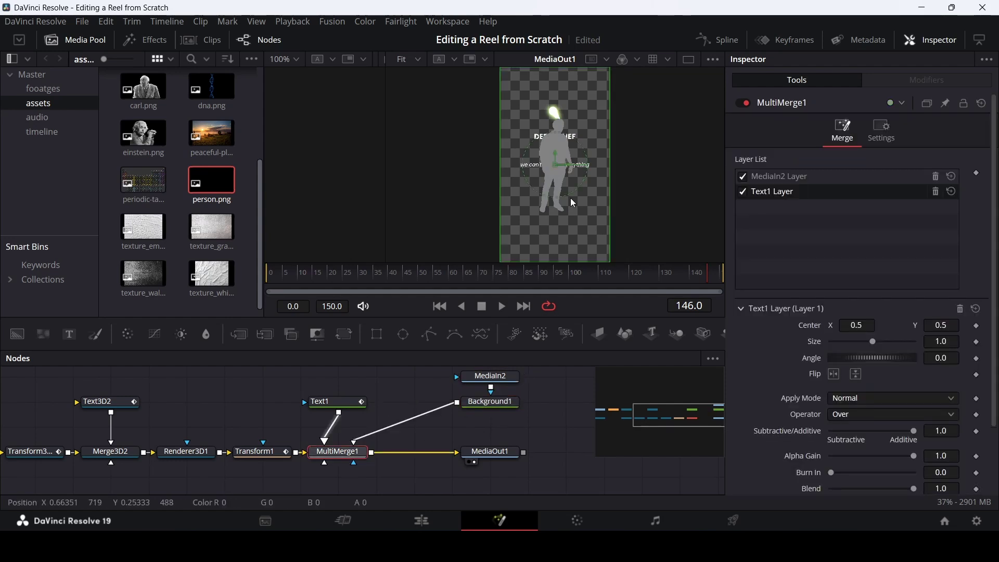
pyautogui.click(555, 170)
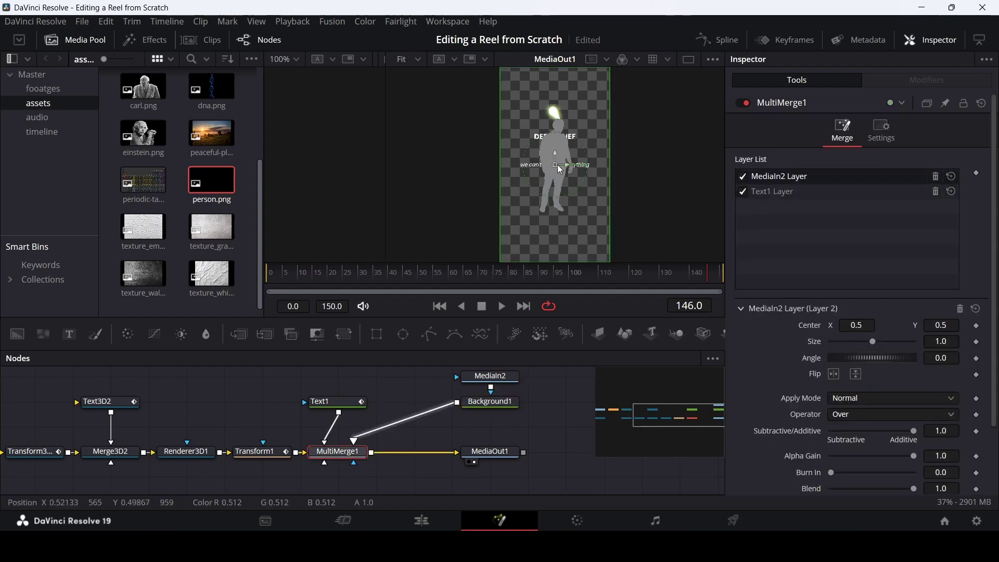
pyautogui.moveTo(555, 170); pyautogui.dragTo(555, 225)
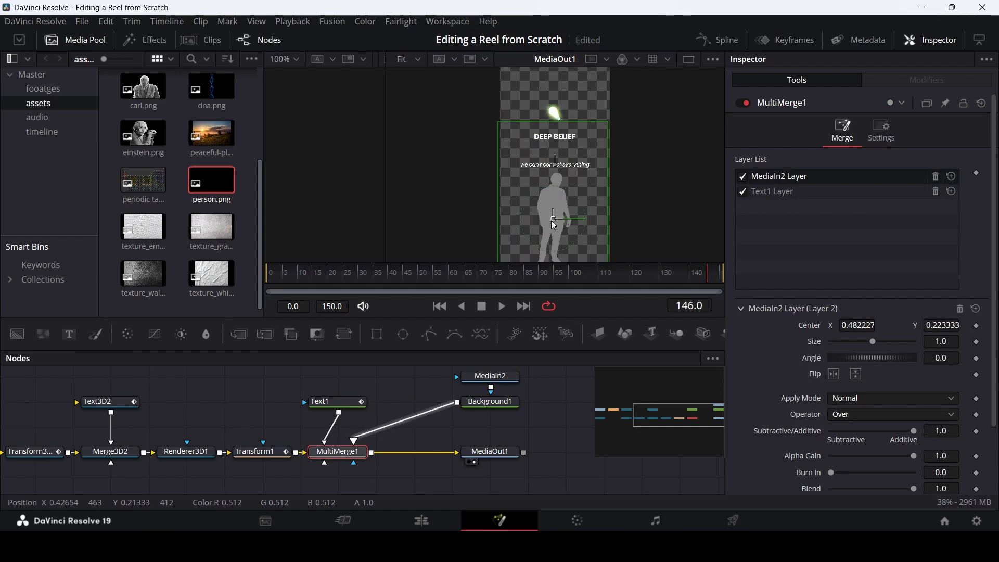
pyautogui.scroll(-2, 556, 219)
pyautogui.moveTo(553, 187); pyautogui.dragTo(553, 181)
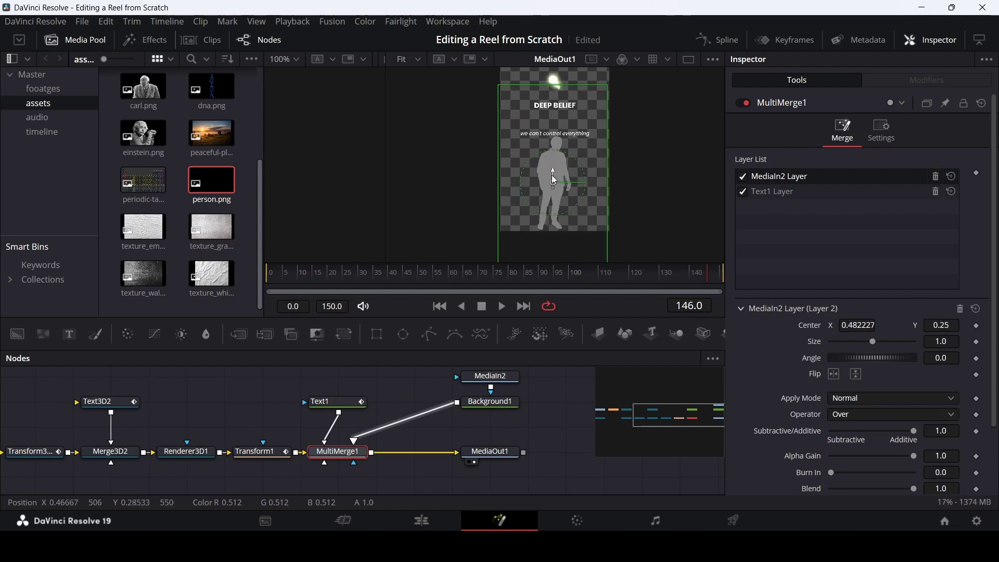
pyautogui.click(560, 136)
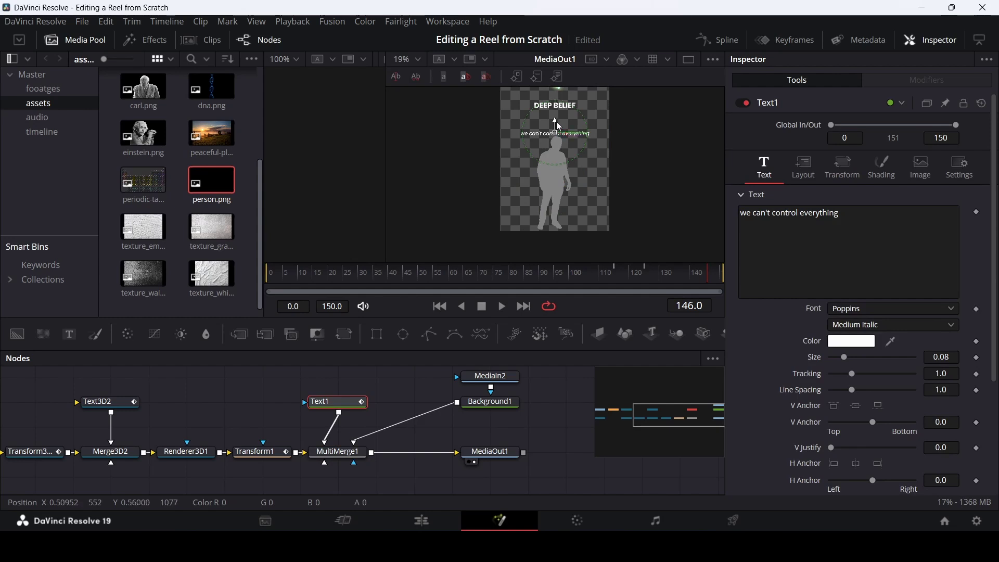
pyautogui.moveTo(557, 121); pyautogui.dragTo(557, 112)
# Step: Keyframe the MediaIn2 layer's Center Y from -0.29 at frame 120 to 0.25 at about frame 135 so the silhouette rises into frame
pyautogui.click(338, 451)
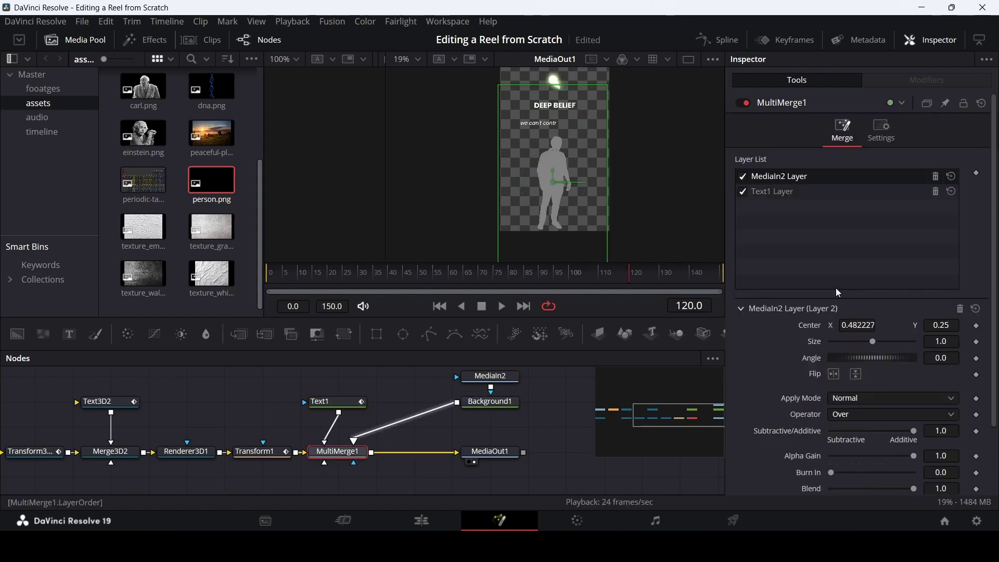
pyautogui.scroll(-2, 899, 392)
pyautogui.scroll(2, 906, 333)
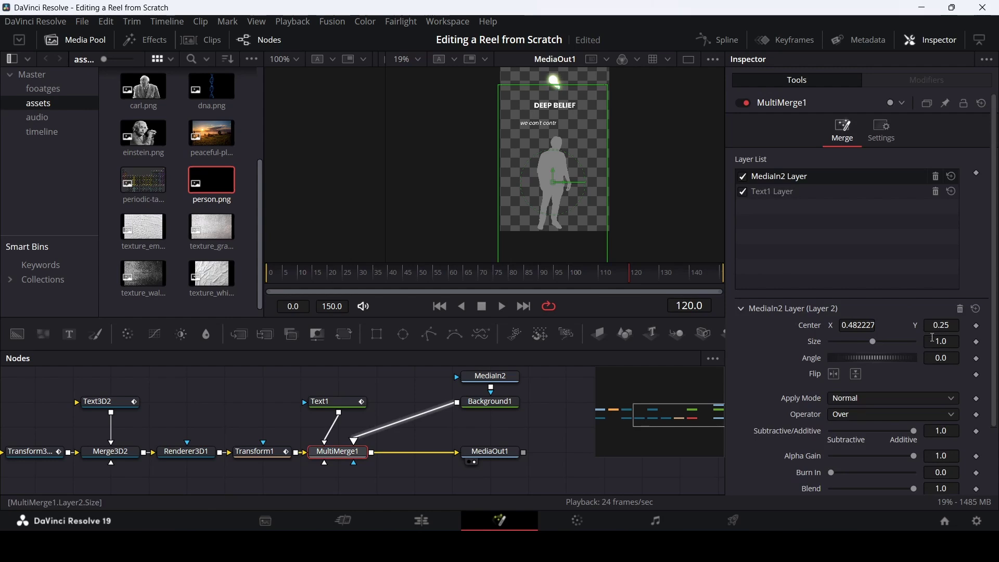
pyautogui.click(977, 326)
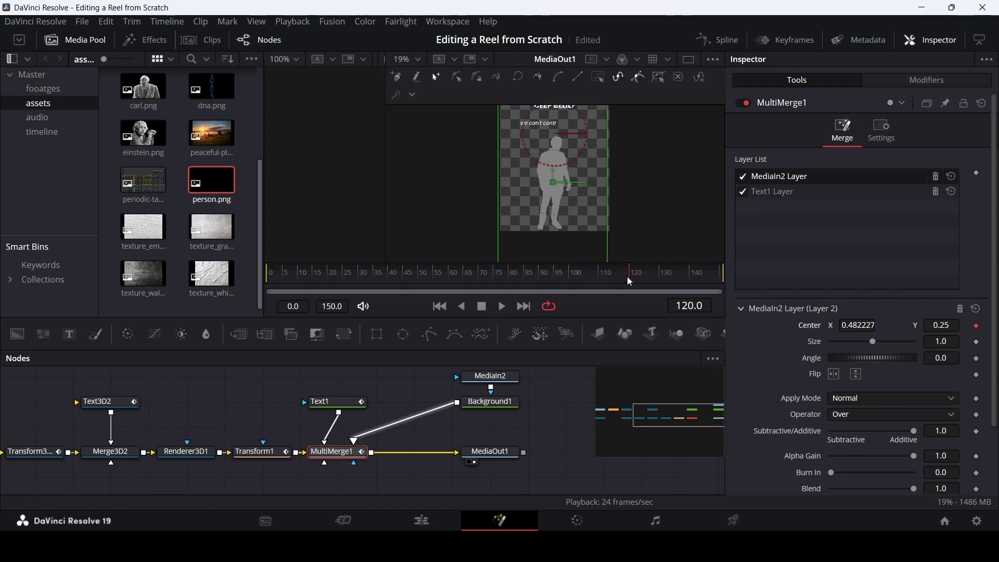
pyautogui.moveTo(629, 282); pyautogui.dragTo(660, 282)
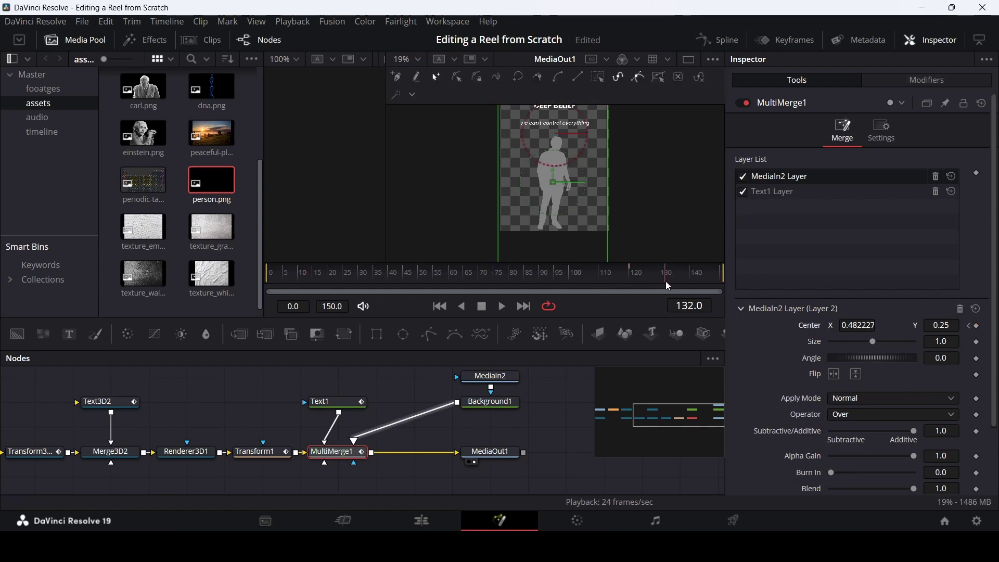
pyautogui.click(969, 327)
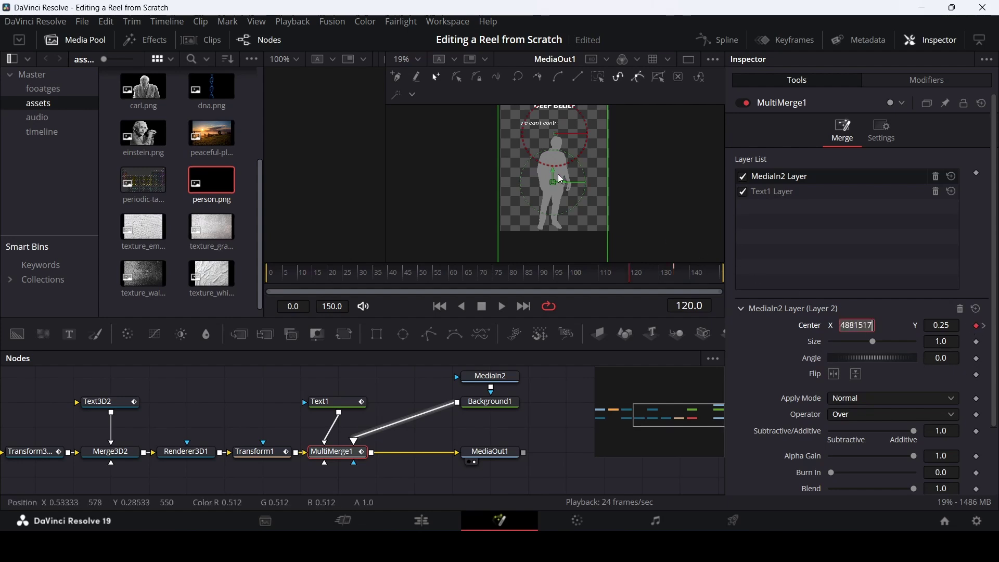
pyautogui.moveTo(593, 154); pyautogui.dragTo(592, 221)
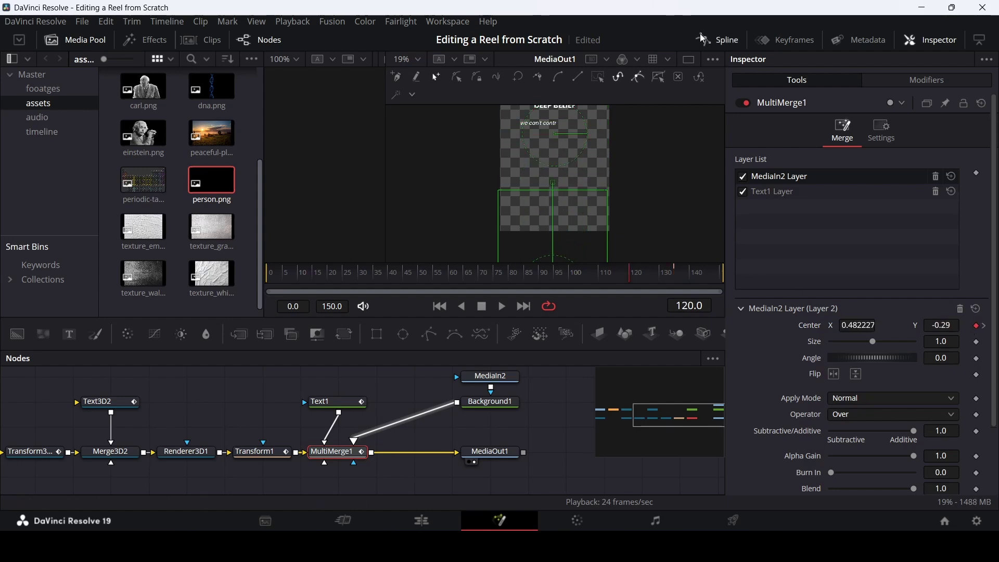
# Step: Smooth both keyframes of the MediaIn2 layer's Displacement curve in MultiMerge1 so the silhouette eases in and out, and preview it
pyautogui.click(719, 40)
pyautogui.click(386, 392)
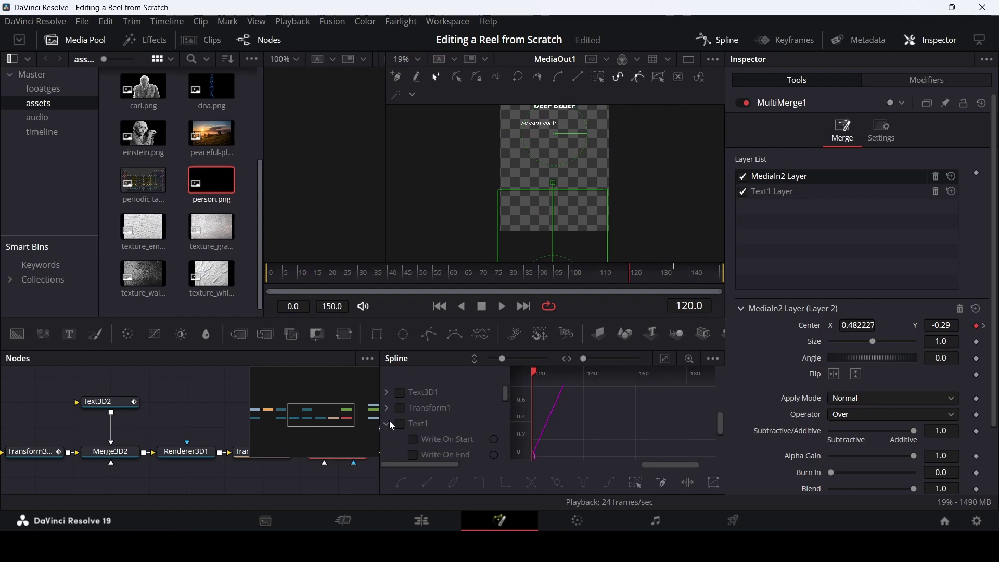
pyautogui.click(397, 440)
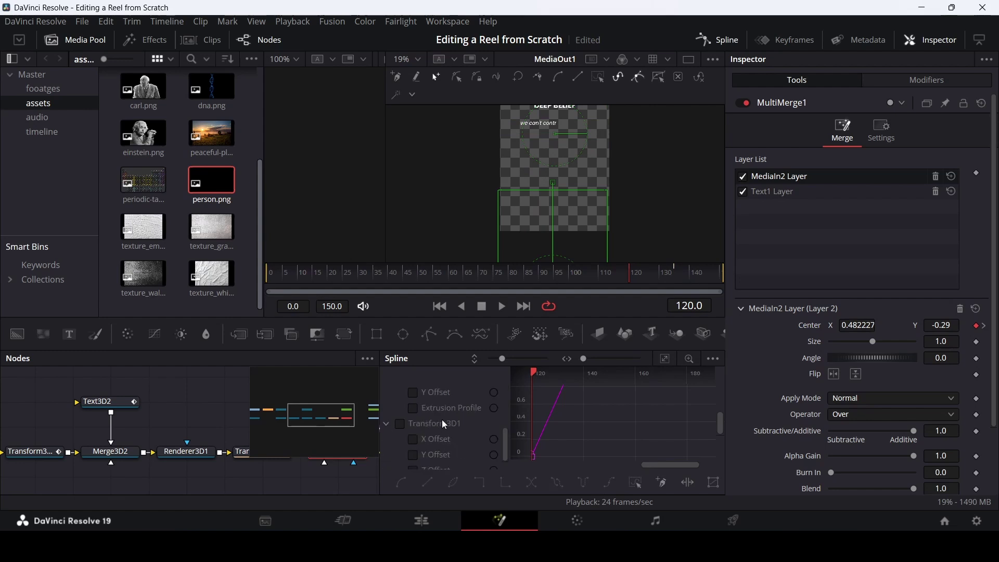
pyautogui.click(386, 439)
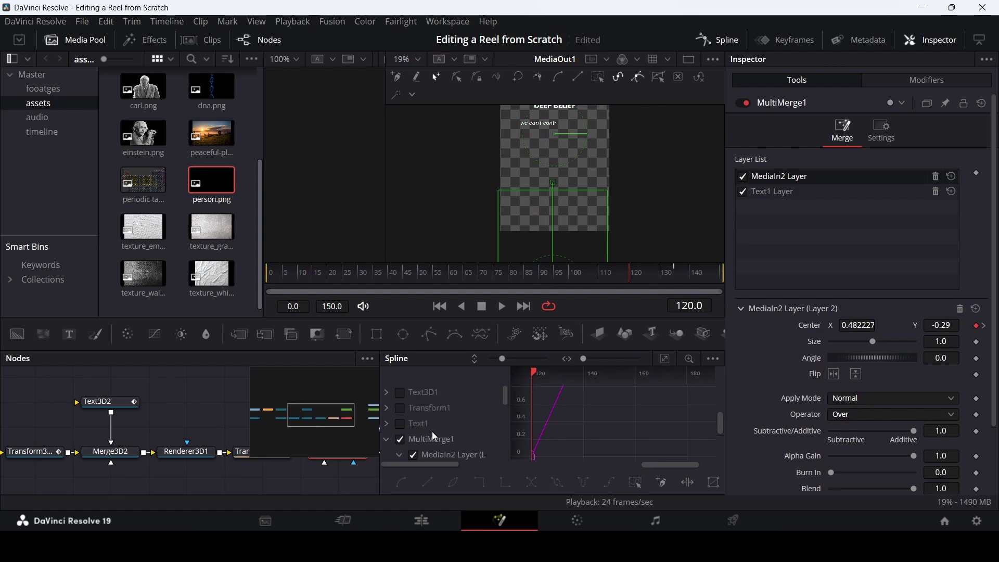
pyautogui.scroll(-3, 442, 435)
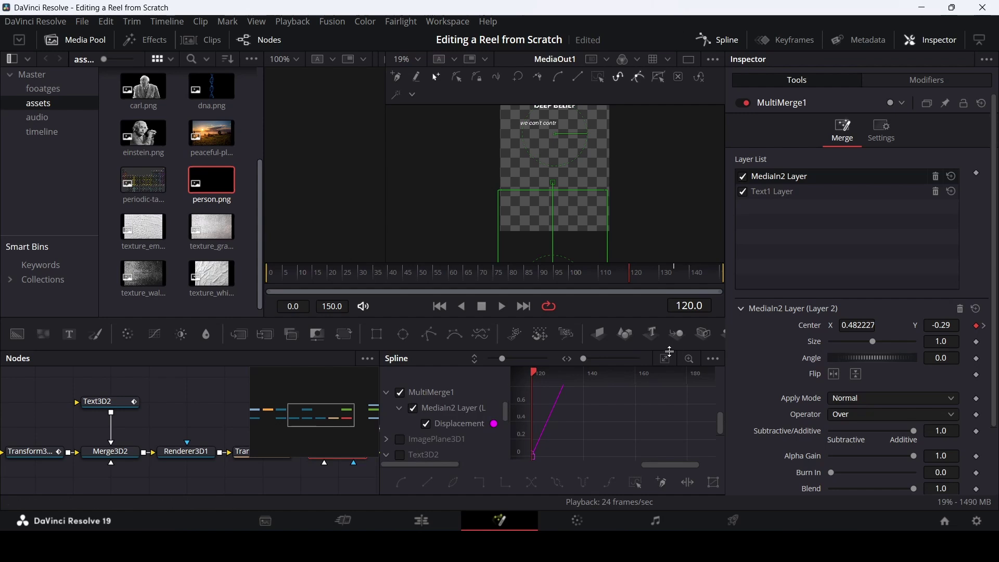
pyautogui.click(666, 360)
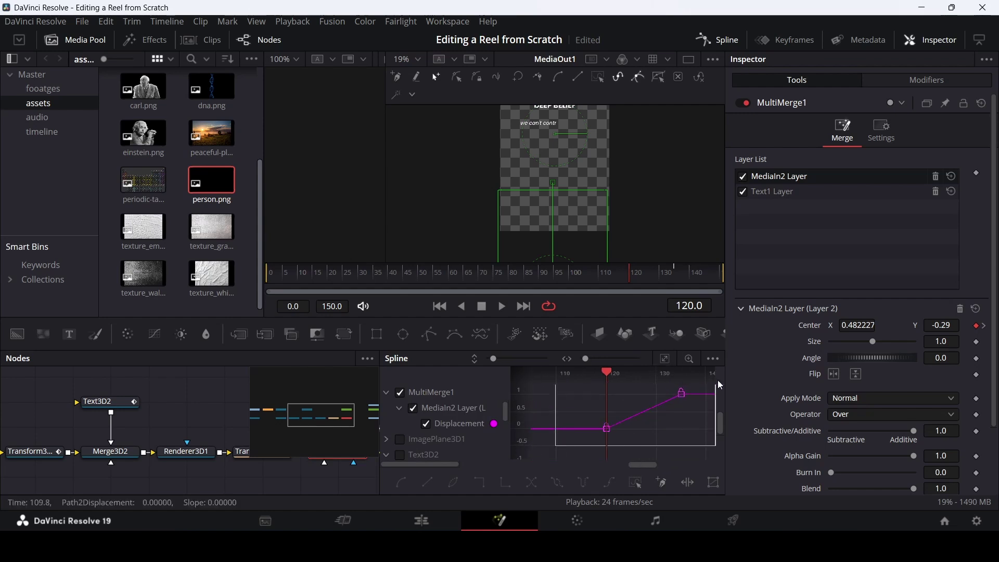
pyautogui.press('space')
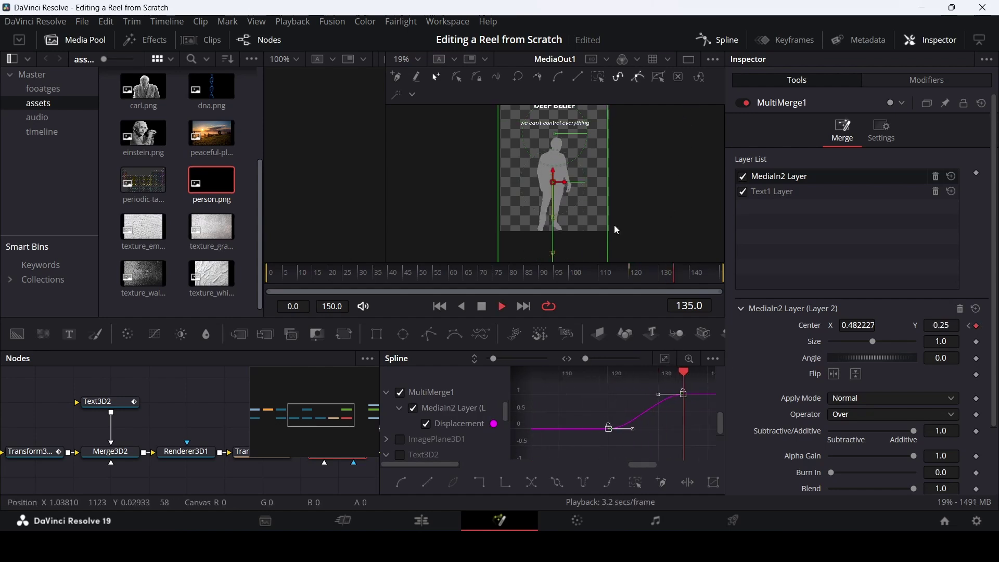
pyautogui.click(715, 40)
# Step: Play the end of the reel on the edit timeline and reopen the Video 3 composition in Fusion
pyautogui.click(422, 521)
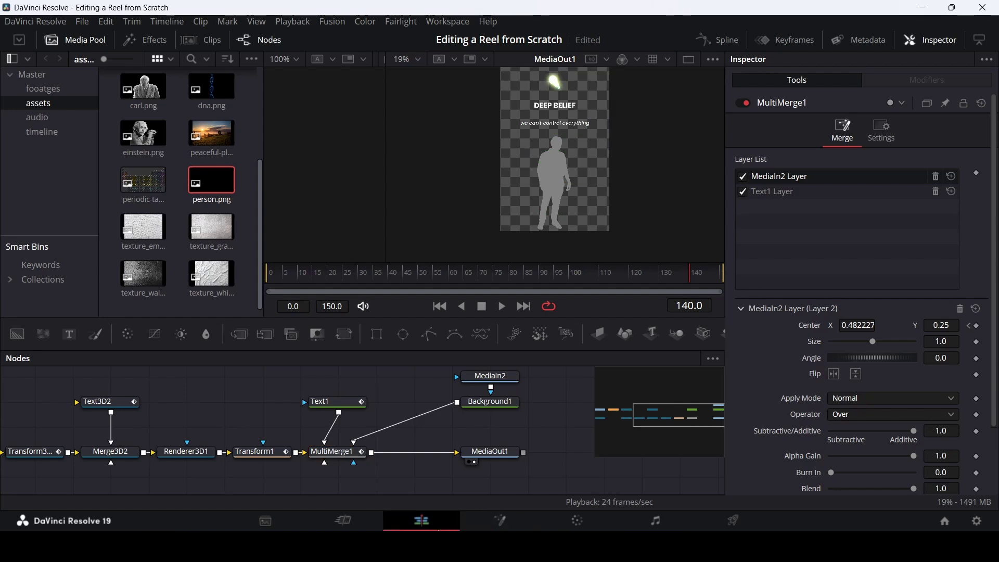
pyautogui.click(689, 374)
pyautogui.press('space')
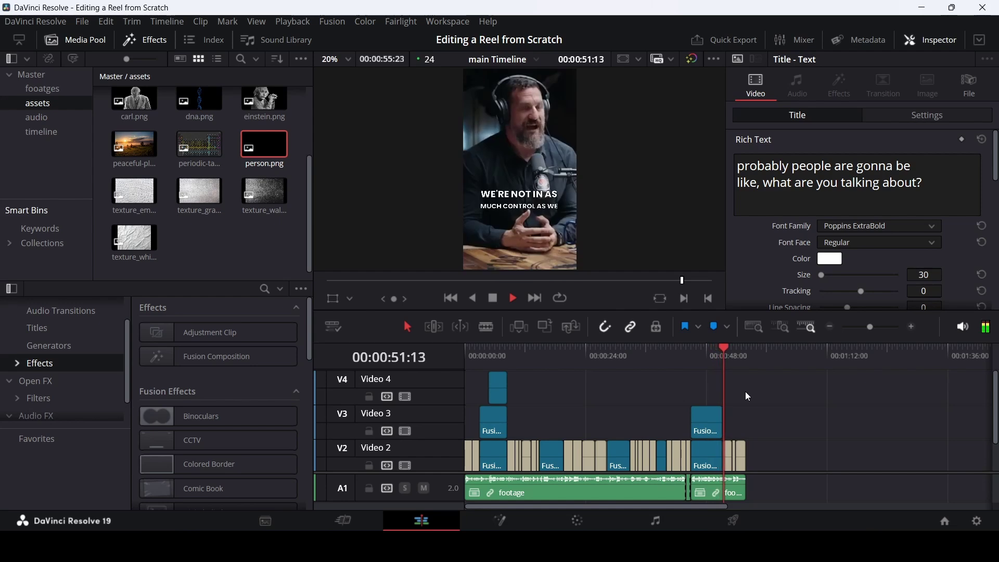
pyautogui.moveTo(714, 359); pyautogui.dragTo(709, 362)
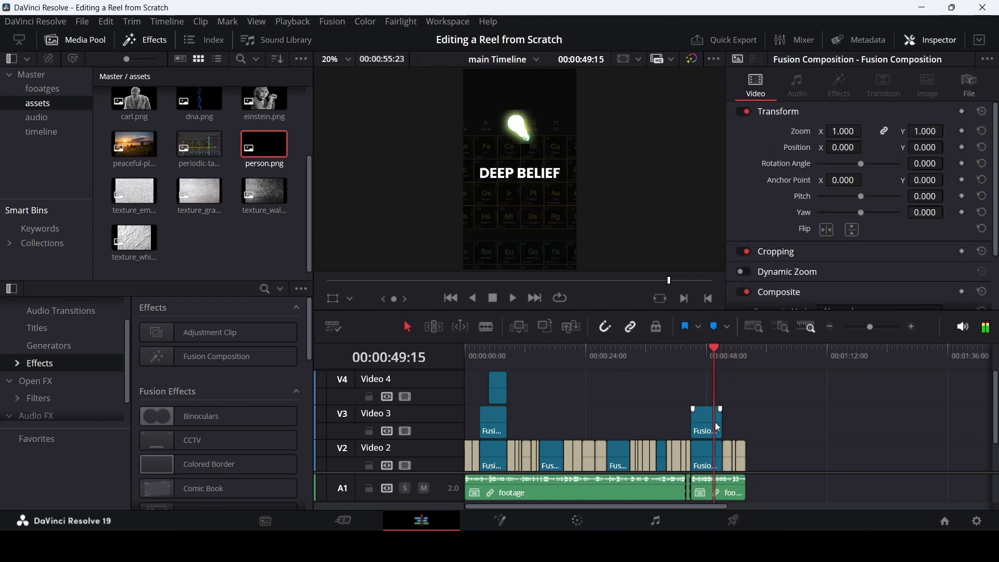
pyautogui.rightClick(708, 419)
pyautogui.click(748, 337)
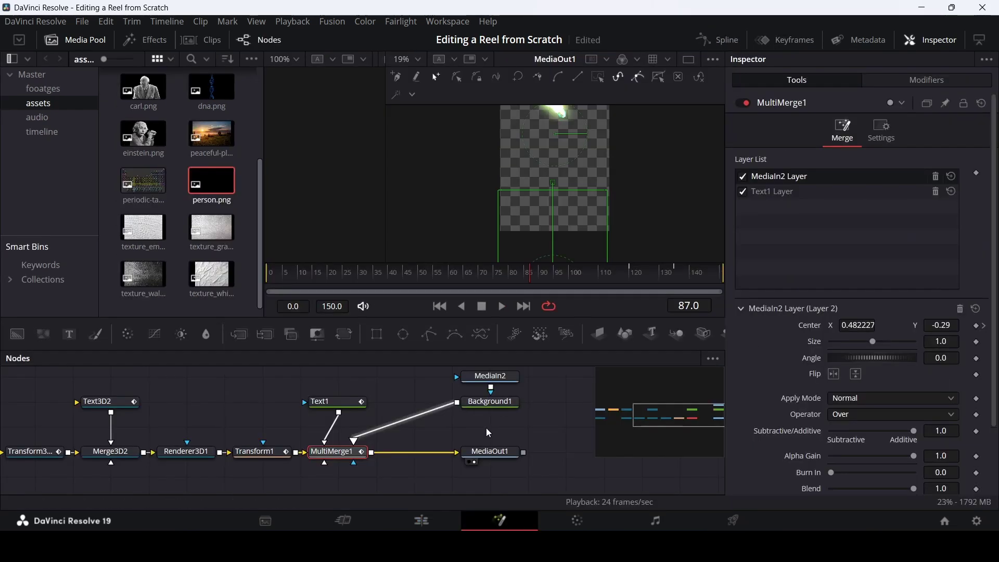
# Step: Add a Vignette node between MultiMerge1 and MediaOut1
pyautogui.hotkey('shift', 'space')
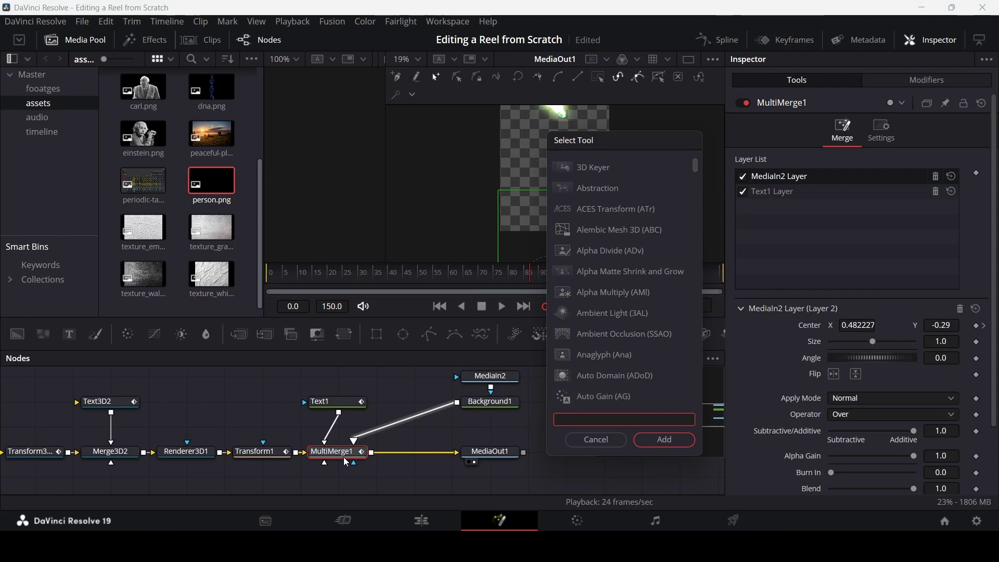
pyautogui.write('ving')
pyautogui.press('BackSpace')
pyautogui.press('BackSpace')
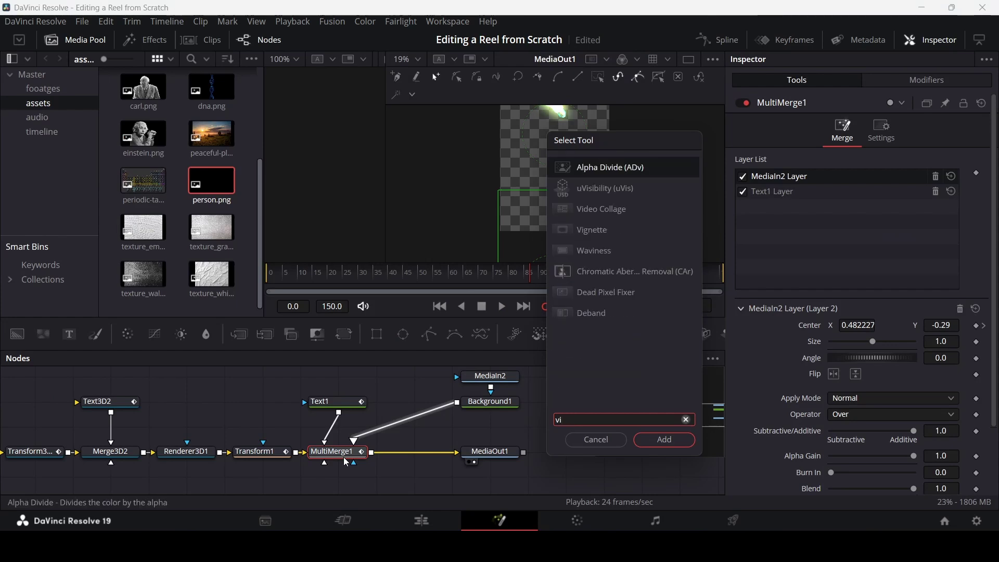
pyautogui.write('g')
pyautogui.press('Return')
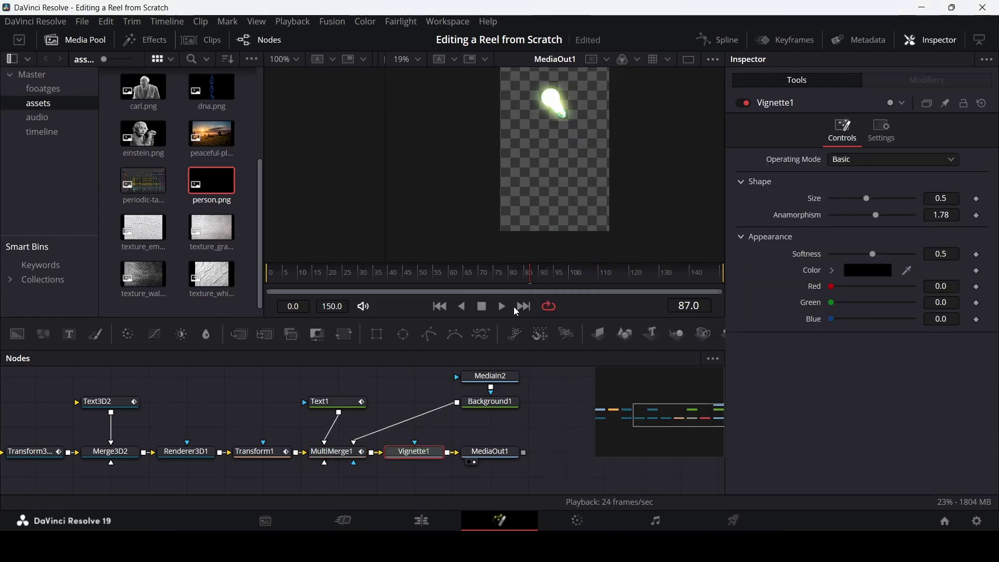
# Step: Try the vignette with anamorphism 3.0, size about 0.52 and softness about 0.81 on the final frame, and delete the node
pyautogui.moveTo(522, 281); pyautogui.dragTo(727, 287)
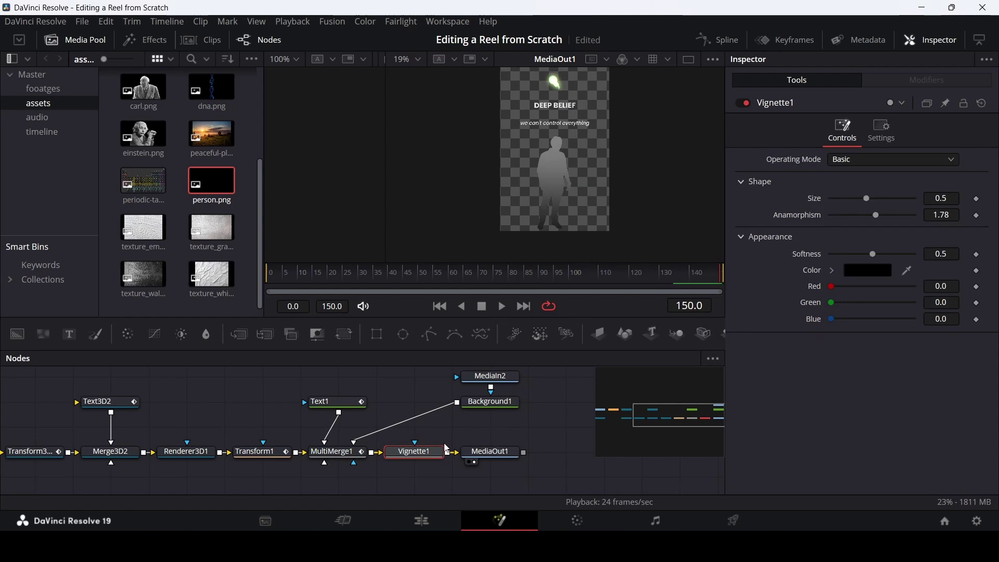
pyautogui.moveTo(446, 448); pyautogui.dragTo(523, 448)
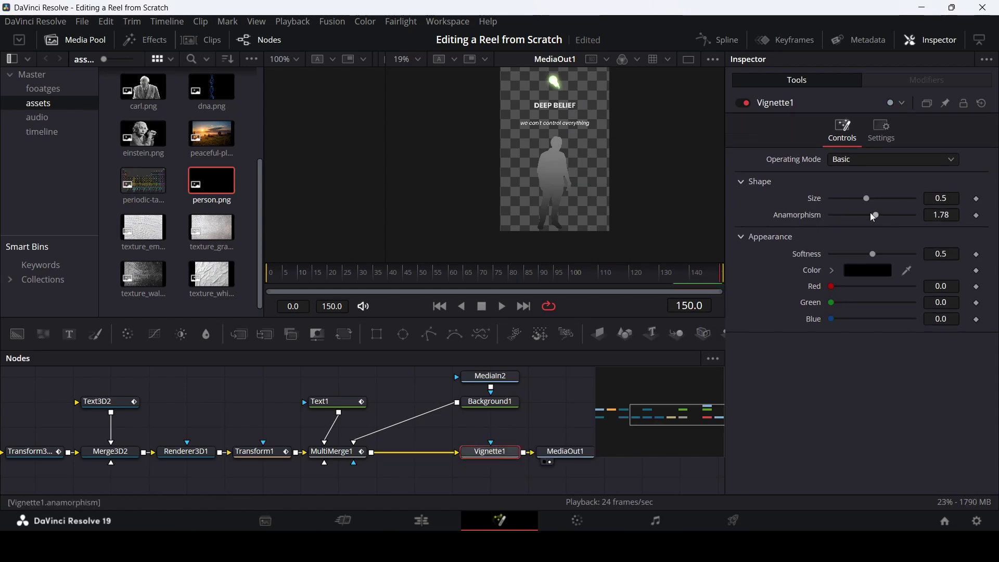
pyautogui.moveTo(879, 202)
pyautogui.mouseDown()
pyautogui.moveTo(912, 198)
pyautogui.moveTo(838, 198)
pyautogui.moveTo(882, 198)
pyautogui.moveTo(852, 204)
pyautogui.moveTo(870, 203)
pyautogui.mouseUp()
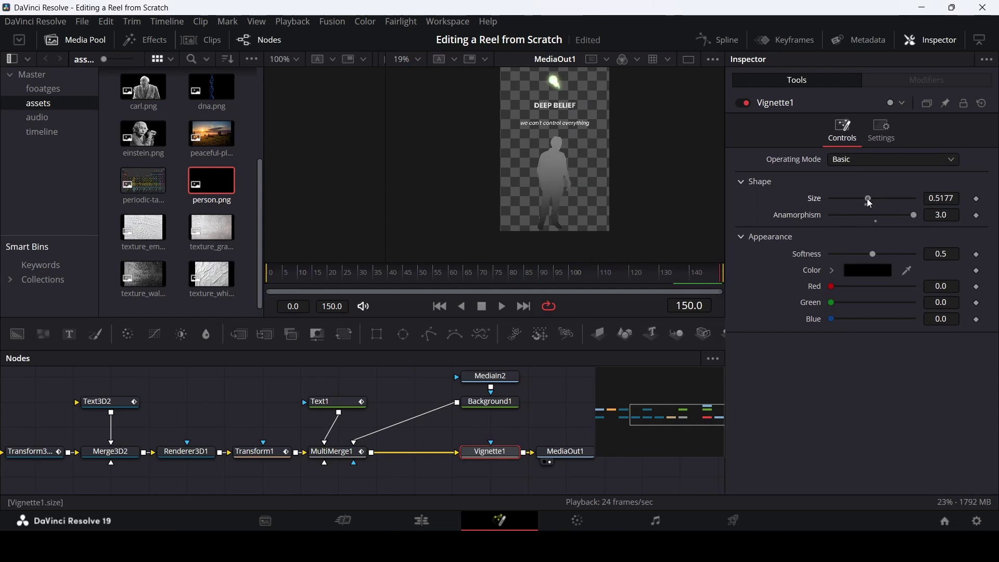
pyautogui.moveTo(874, 254); pyautogui.dragTo(925, 256)
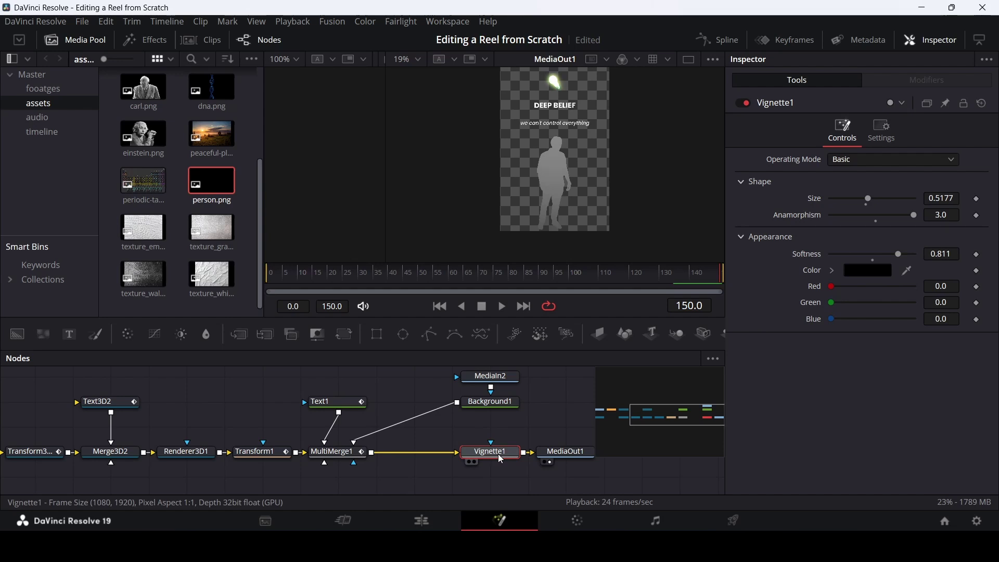
pyautogui.press('Delete')
# Step: Add a Radial Blur node between MultiMerge1 and MediaOut1 and set its Smooth Strength to about 0.33
pyautogui.hotkey('shift', 'space')
pyautogui.write('vig')
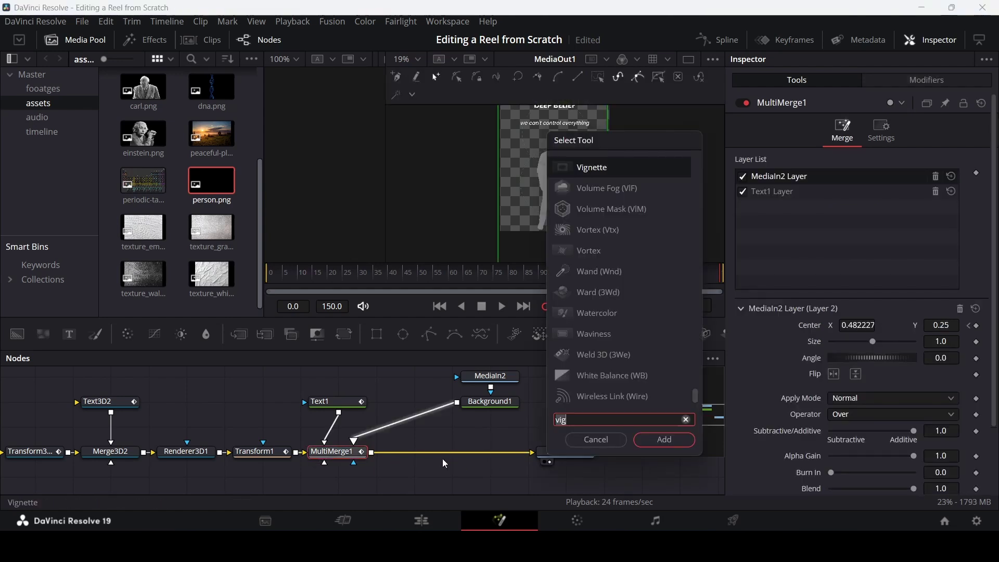
pyautogui.press('BackSpace')
pyautogui.press('BackSpace')
pyautogui.press('BackSpace')
pyautogui.write('raid')
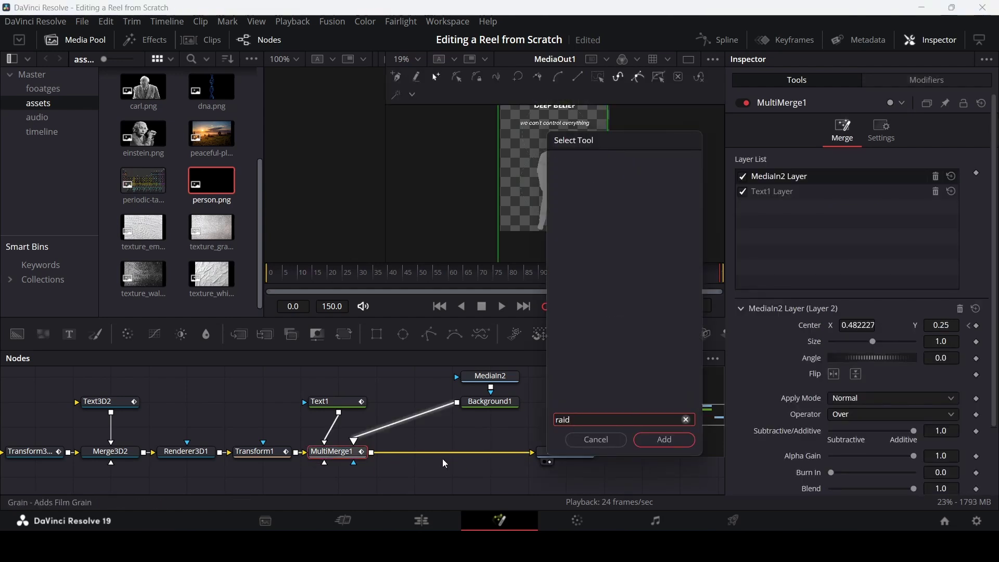
pyautogui.press('BackSpace')
pyautogui.press('BackSpace')
pyautogui.write('d')
pyautogui.press('Escape')
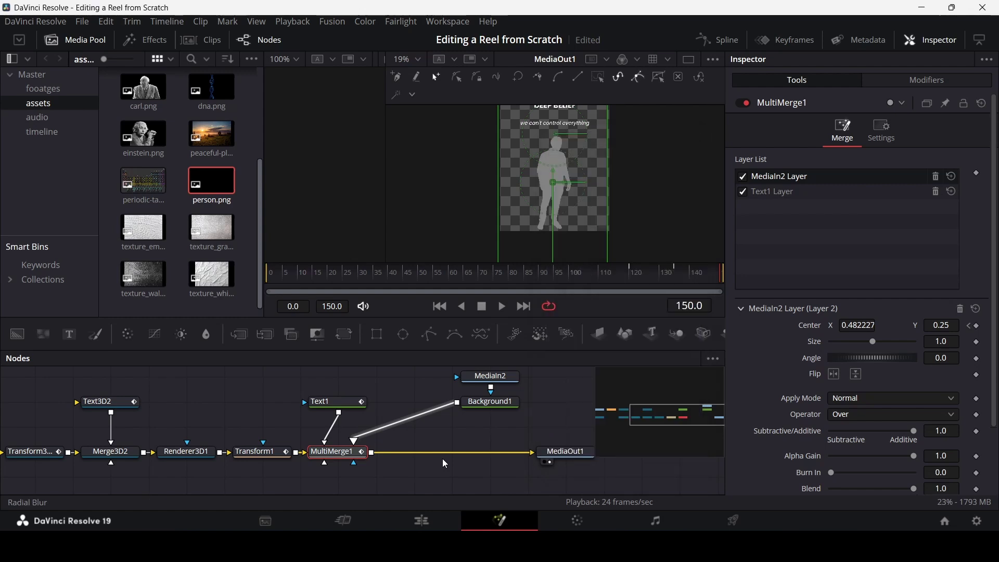
pyautogui.moveTo(437, 456); pyautogui.dragTo(531, 453)
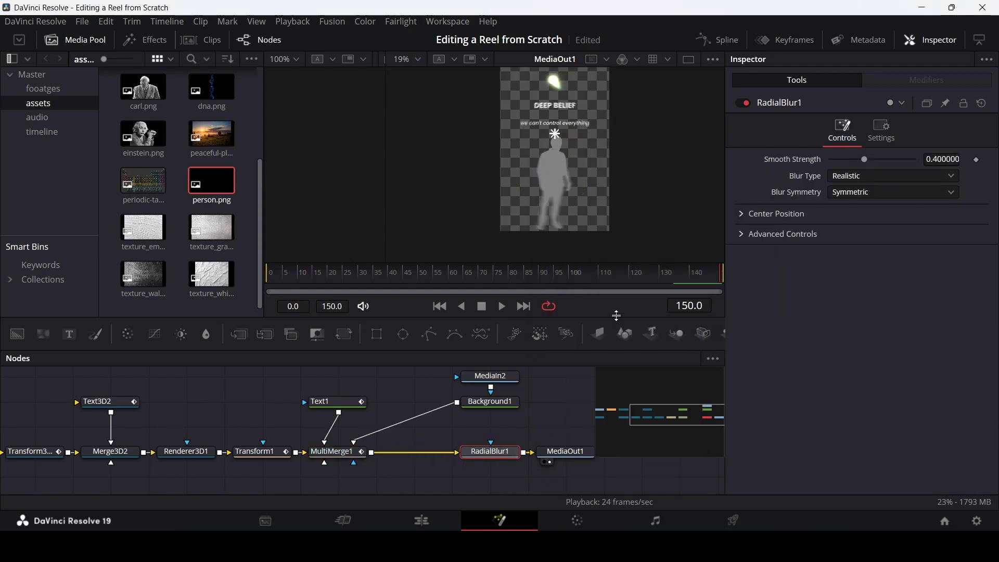
pyautogui.moveTo(866, 160)
pyautogui.mouseDown()
pyautogui.moveTo(848, 161)
pyautogui.moveTo(858, 161)
pyautogui.mouseUp()
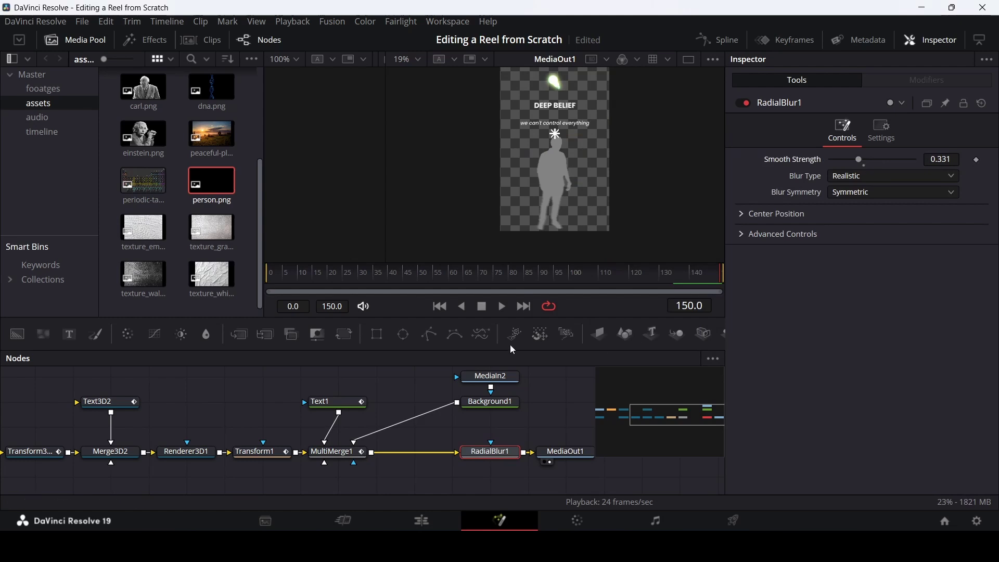
# Step: Play the blurred composition from near its start and check the result on the edit timeline
pyautogui.moveTo(333, 272); pyautogui.dragTo(276, 277)
pyautogui.press('space')
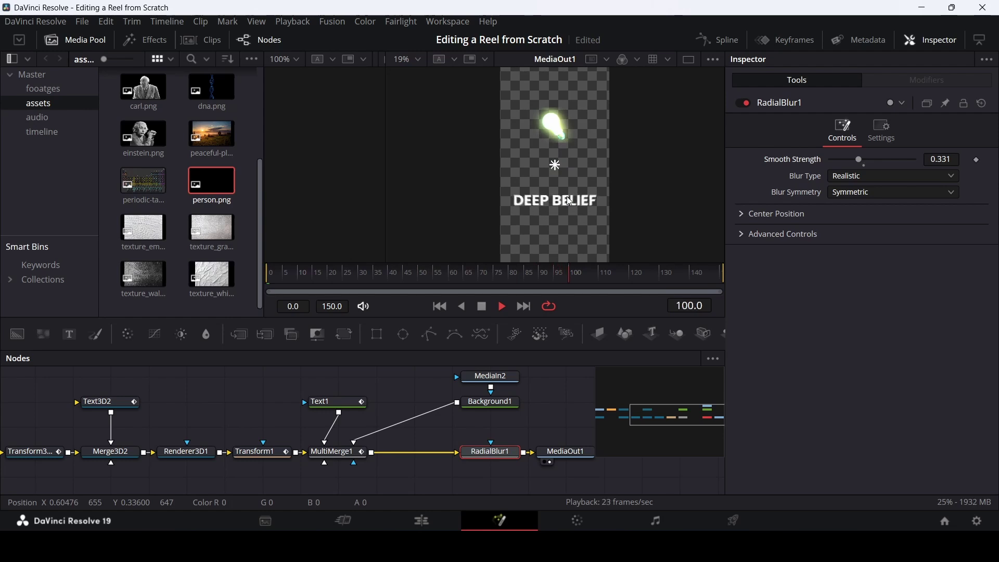
pyautogui.press('space')
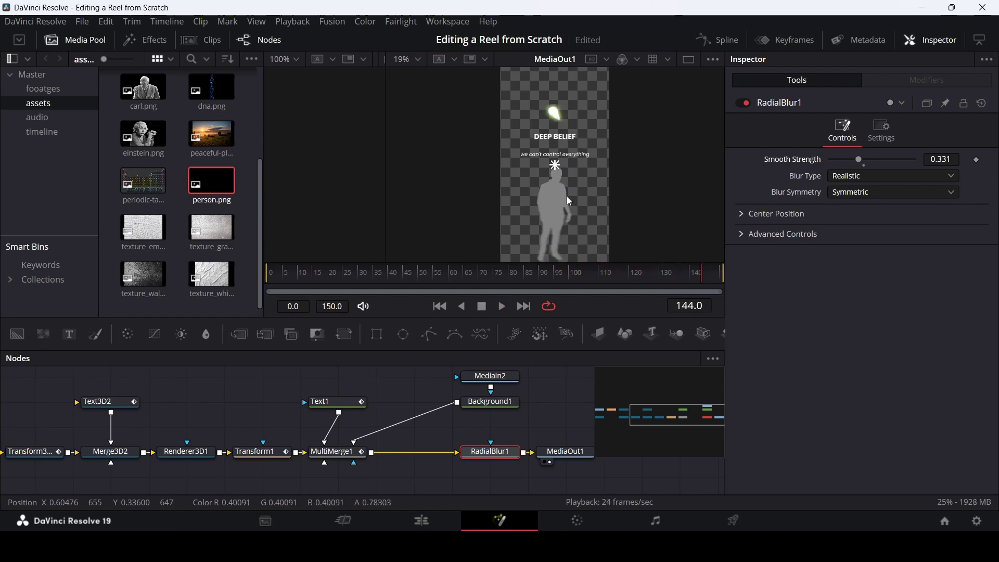
pyautogui.click(441, 515)
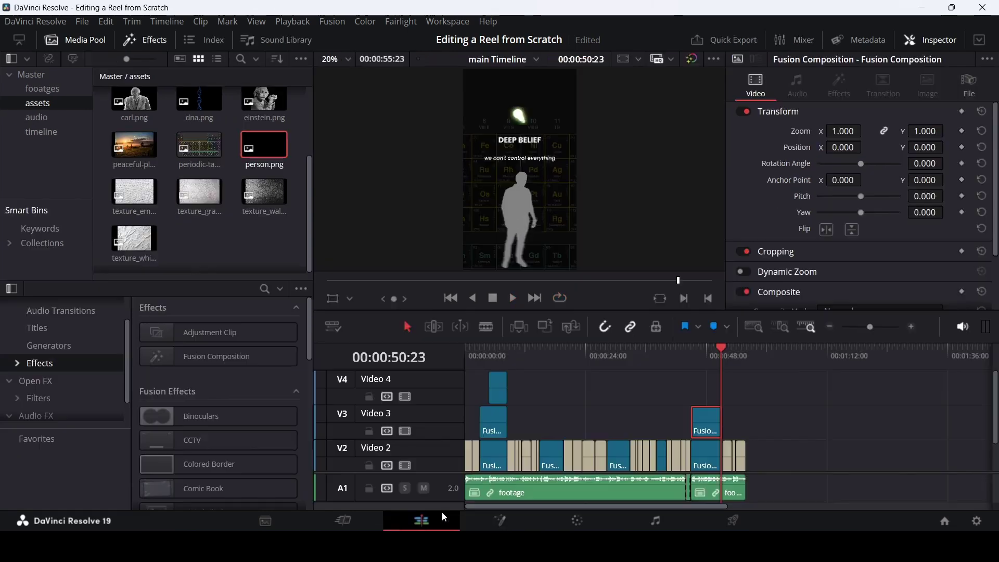
# Step: Reopen the Video 3 composition in Fusion and darken the silhouette's Background1 colour to 0.378 per channel
pyautogui.rightClick(708, 421)
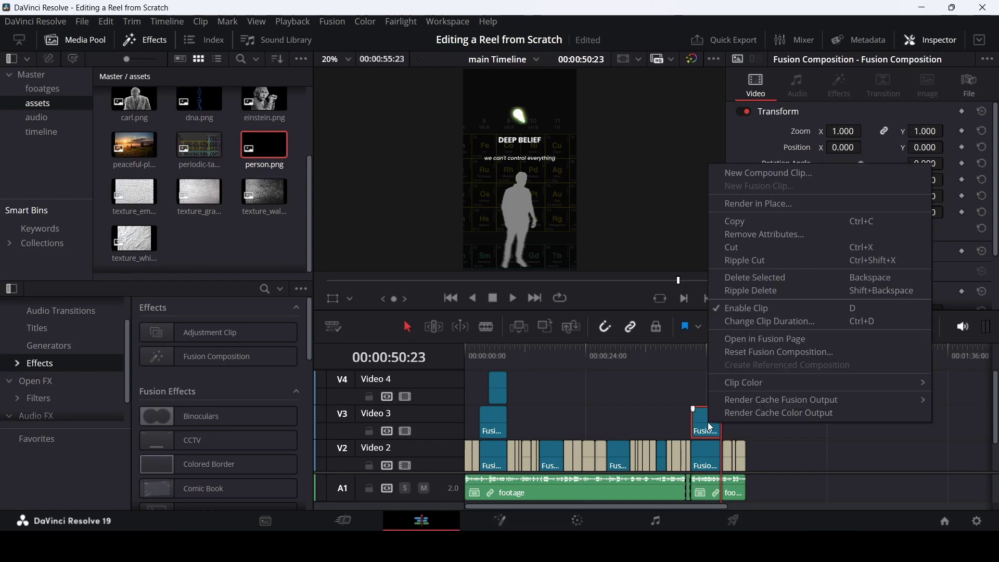
pyautogui.click(748, 342)
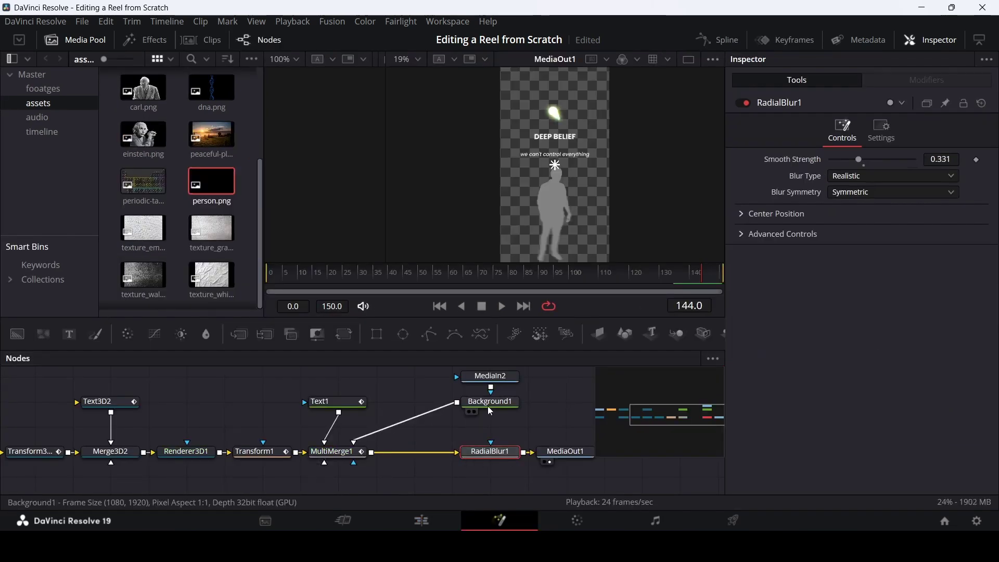
pyautogui.click(489, 402)
pyautogui.moveTo(829, 288); pyautogui.dragTo(829, 298)
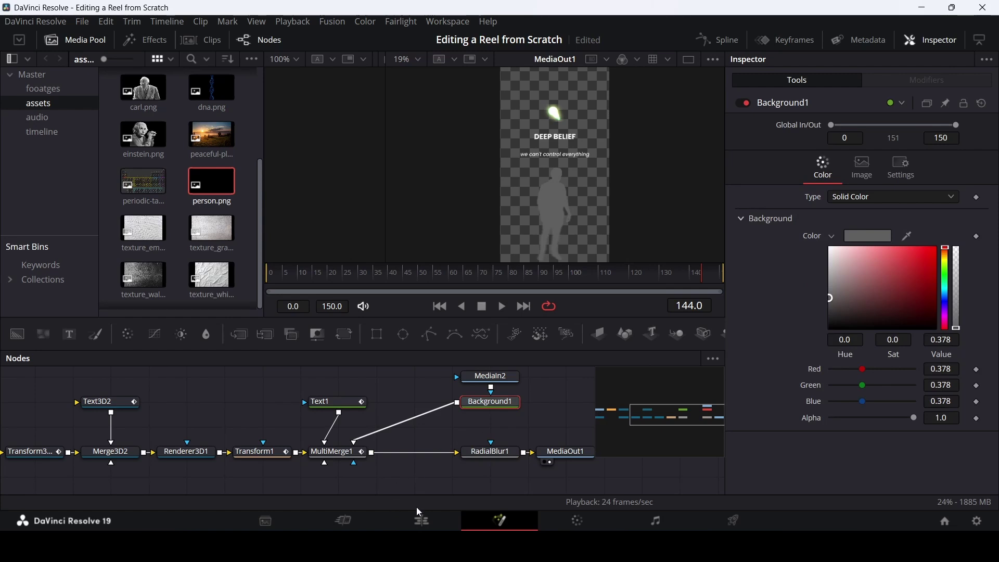
# Step: Play the edit timeline from just before the DEEP BELIEF composition to review the whole sequence
pyautogui.click(421, 520)
pyautogui.click(686, 358)
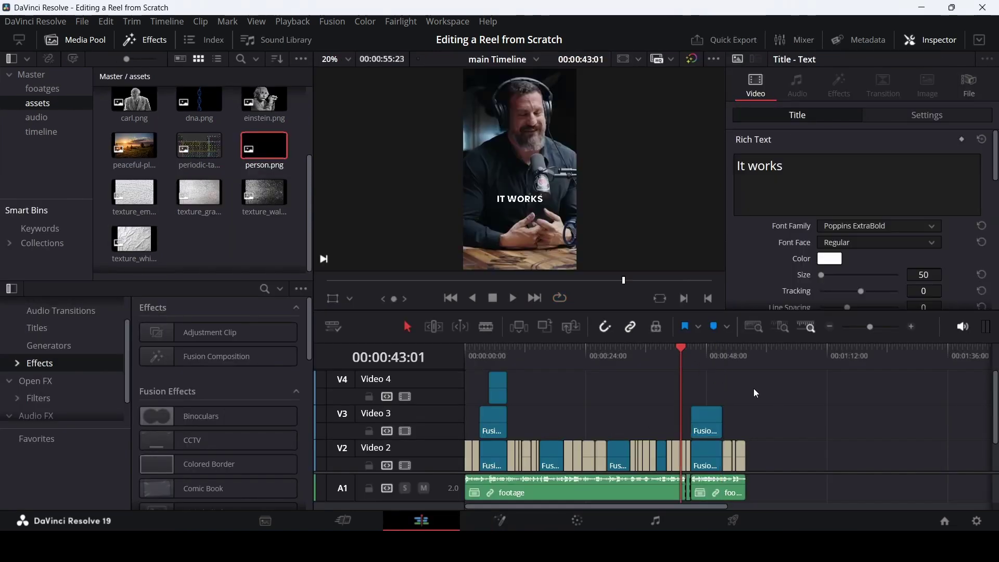
pyautogui.press('space')
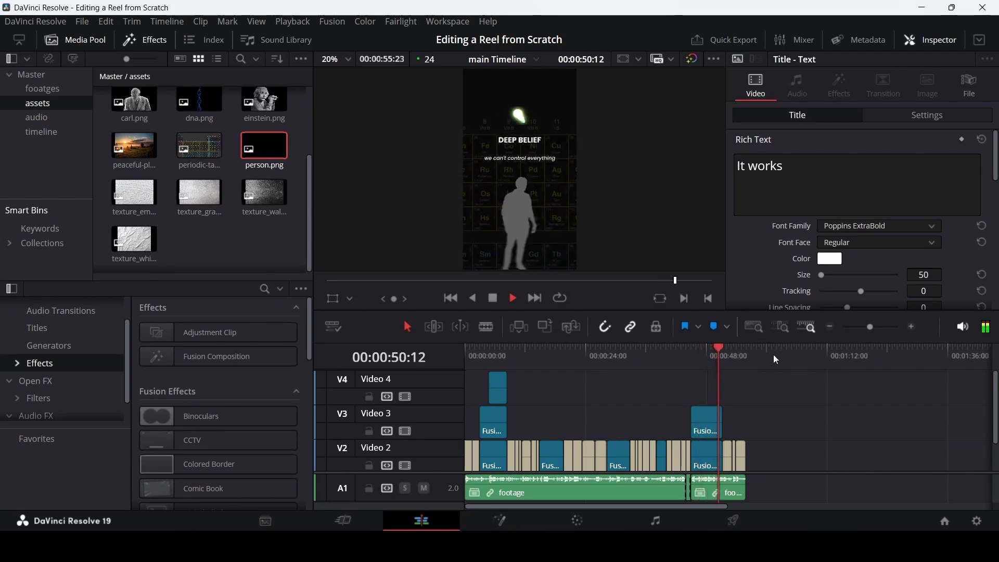
pyautogui.press('space')
# Step: Open the Video 2 periodic-table composition in Fusion and insert a Zoom Blur node between Merge1 and Transform1
pyautogui.rightClick(702, 451)
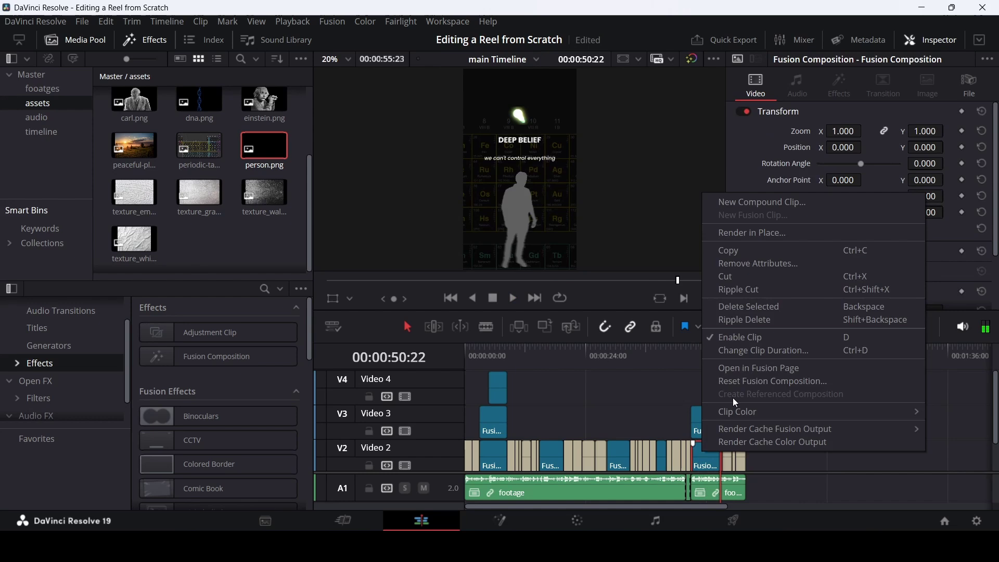
pyautogui.click(756, 370)
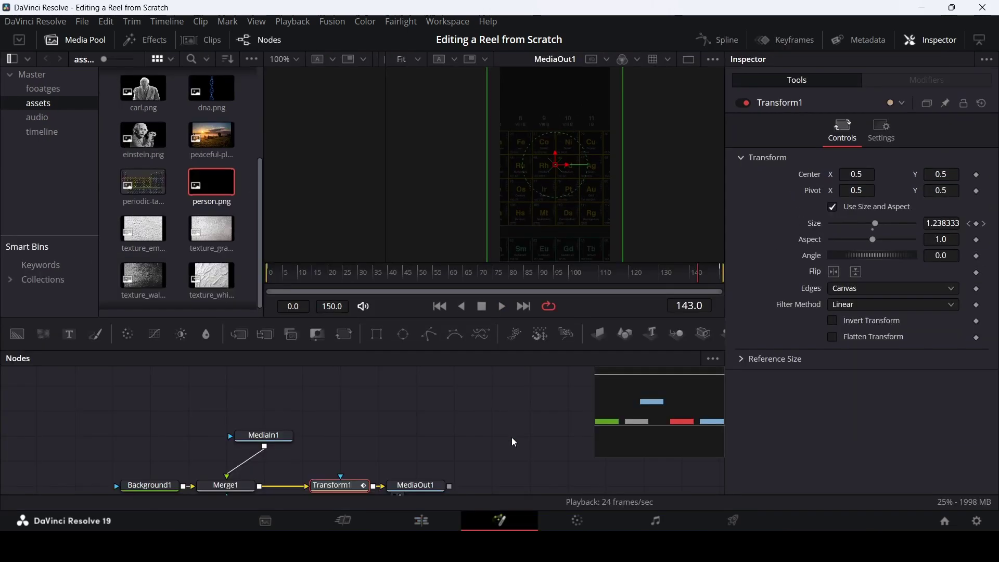
pyautogui.moveTo(410, 478); pyautogui.dragTo(568, 477)
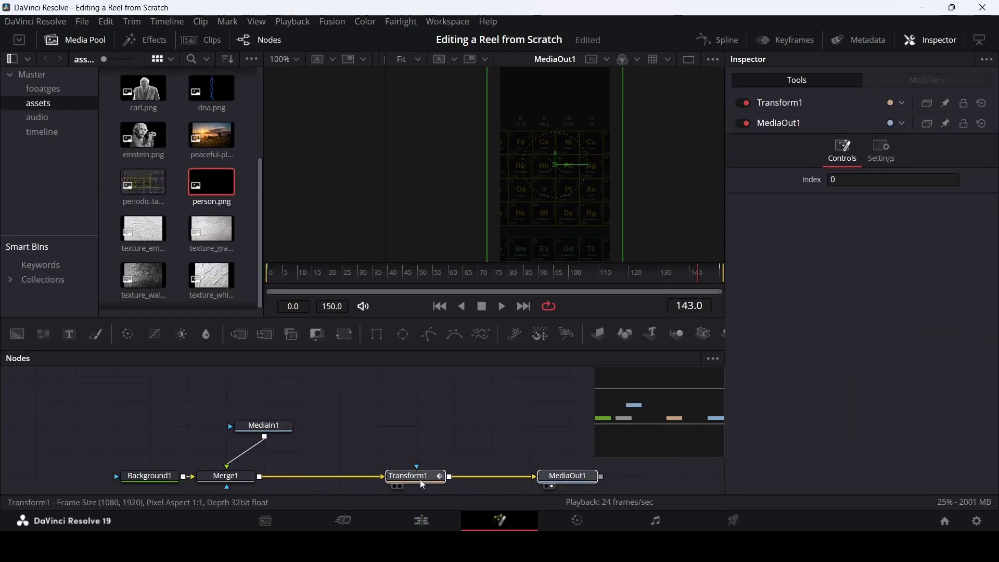
pyautogui.click(414, 475)
pyautogui.click(226, 476)
pyautogui.hotkey('shift', 'space')
pyautogui.write('radial')
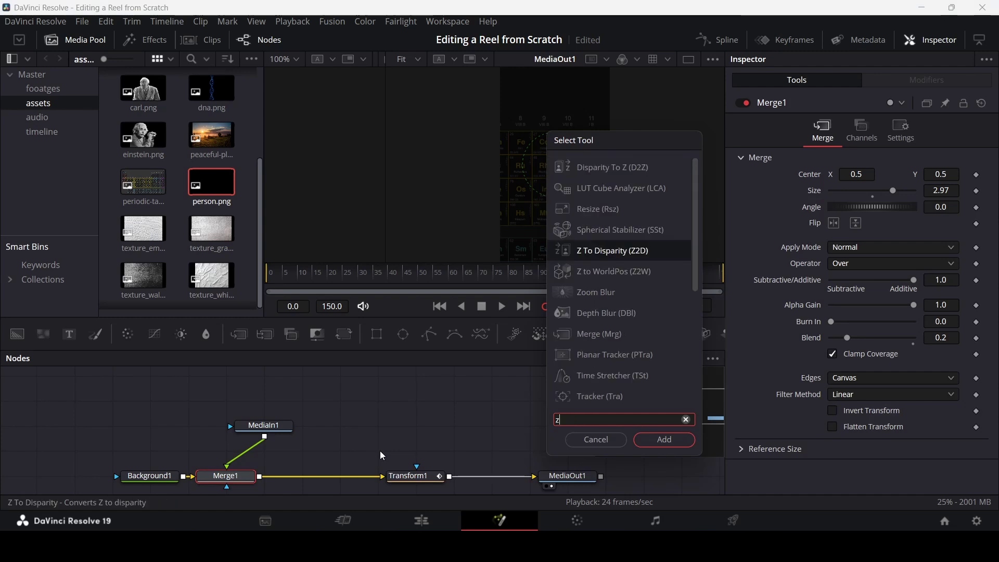
pyautogui.press('Return')
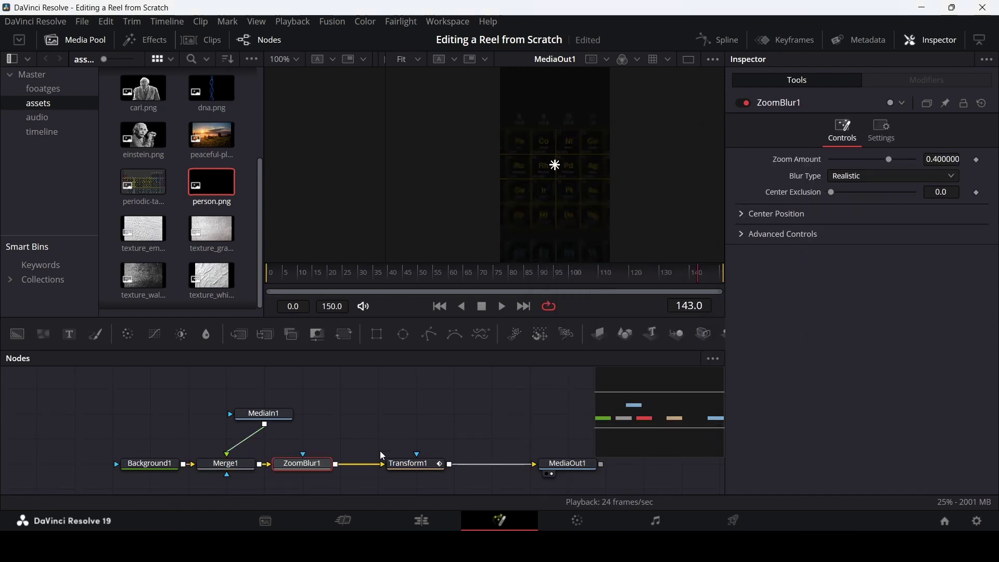
# Step: Try a stronger Zoom Amount on ZoomBlur1 and undo the change
pyautogui.click(487, 408)
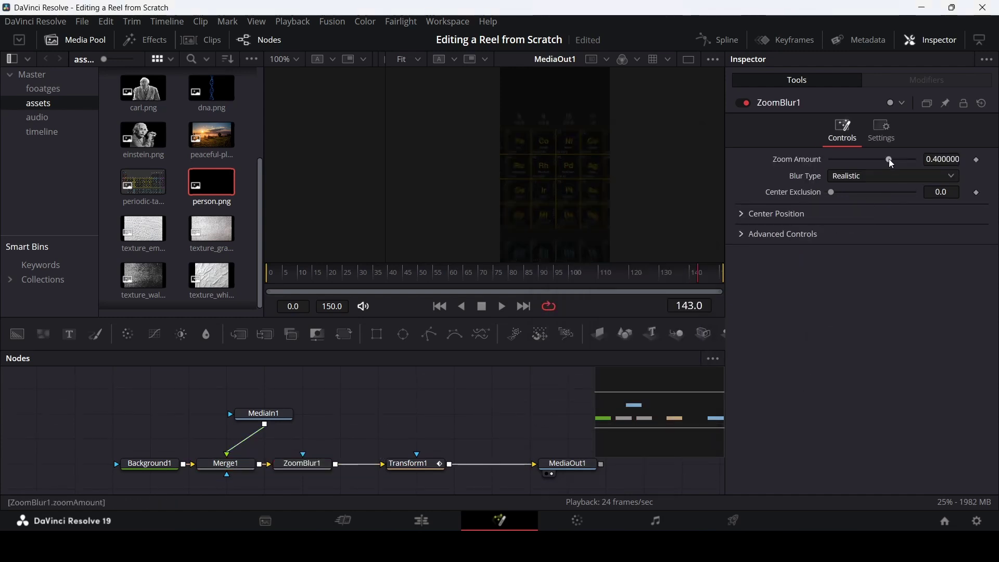
pyautogui.moveTo(890, 161); pyautogui.dragTo(905, 160)
pyautogui.hotkey('ctrl', 'z')
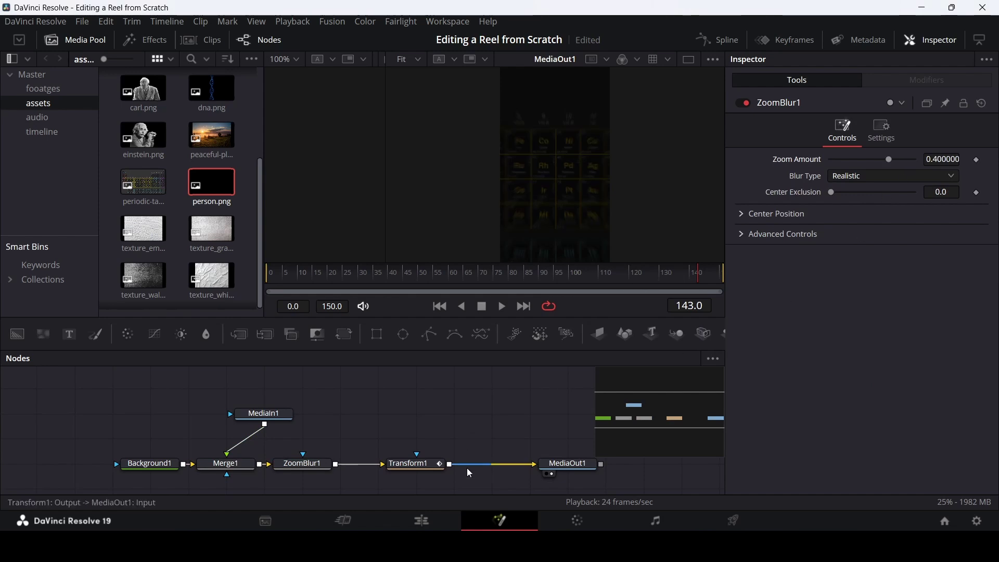
# Step: Return to the start of the edit timeline and review the images in the assets bin and in File Explorer's Assets folder
pyautogui.hotkey('shift', '4')
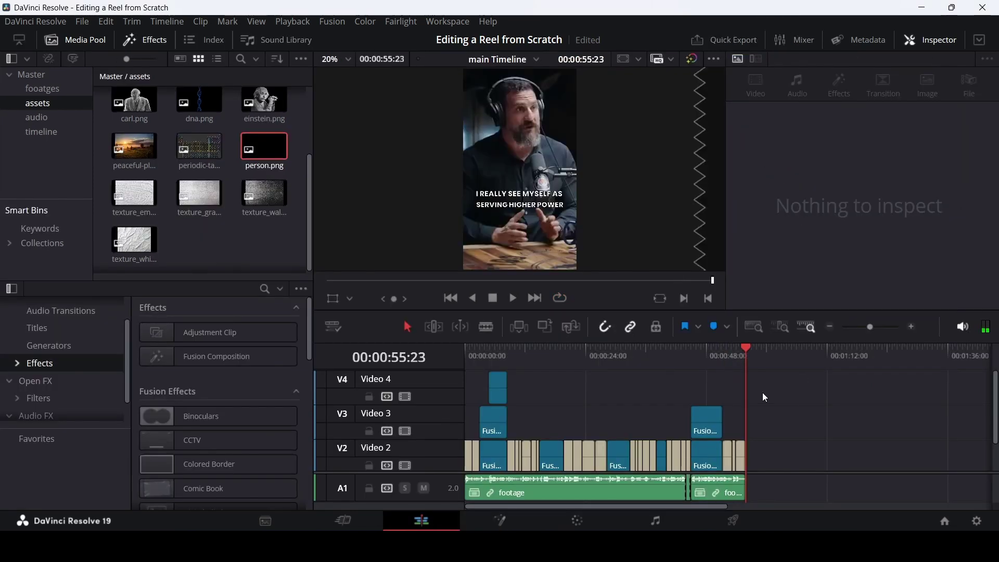
pyautogui.moveTo(490, 354); pyautogui.dragTo(446, 361)
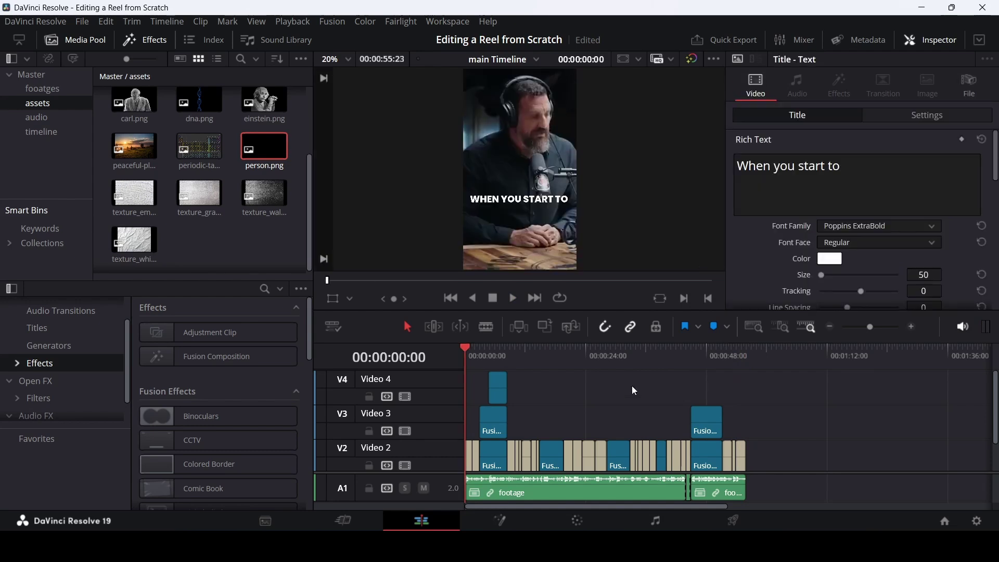
pyautogui.scroll(2, 282, 240)
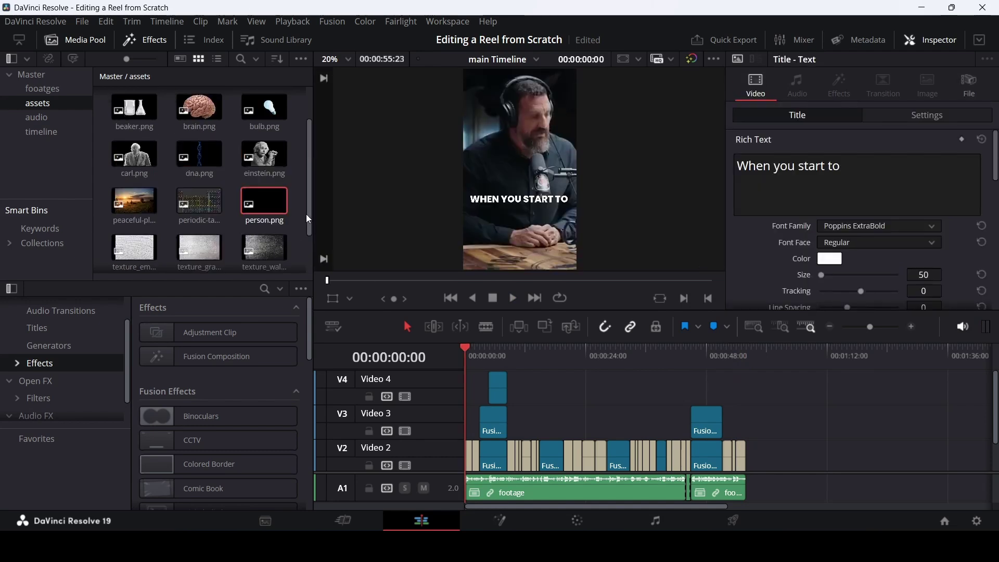
pyautogui.scroll(2, 306, 214)
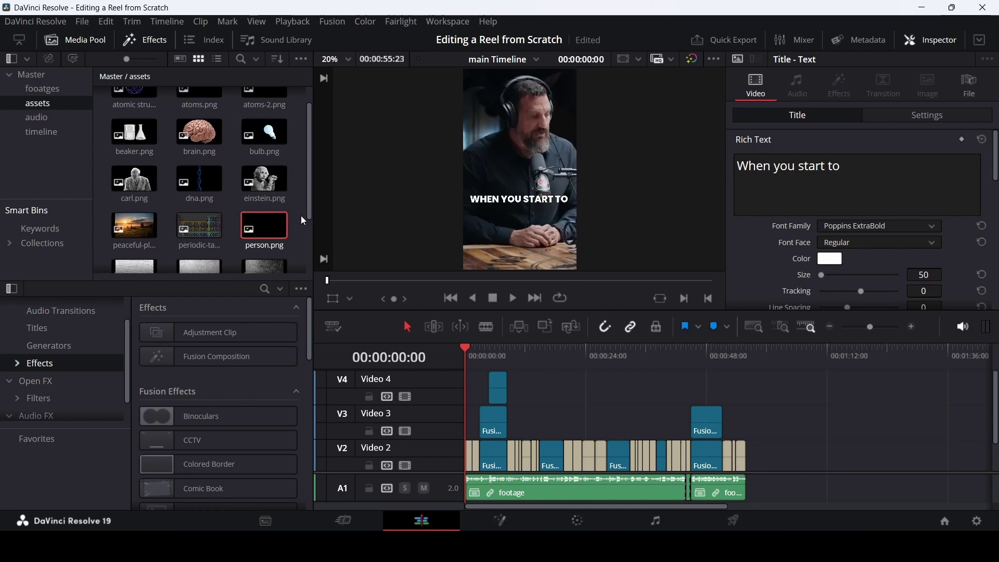
pyautogui.scroll(1, 302, 217)
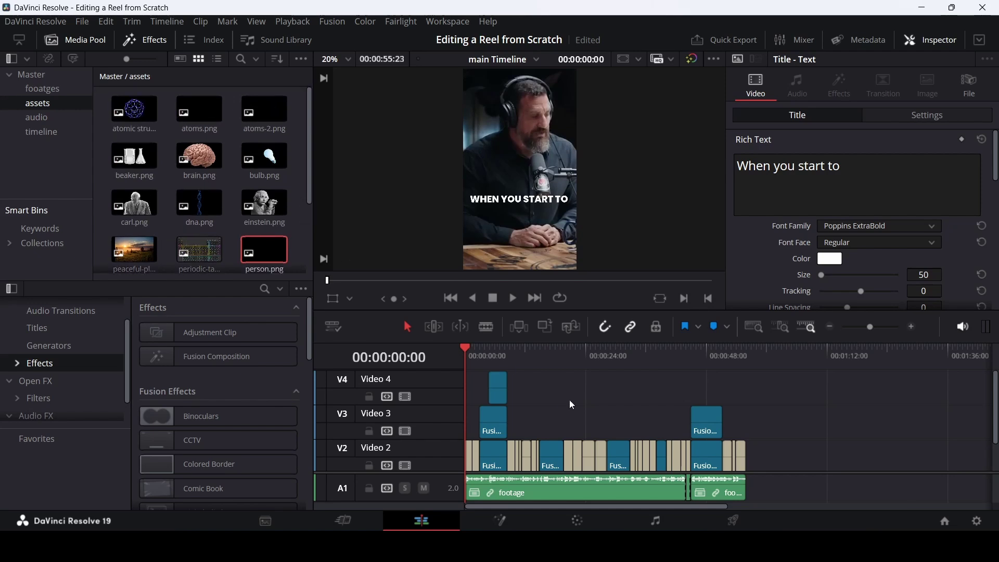
pyautogui.hotkey('alt', 'Tab')
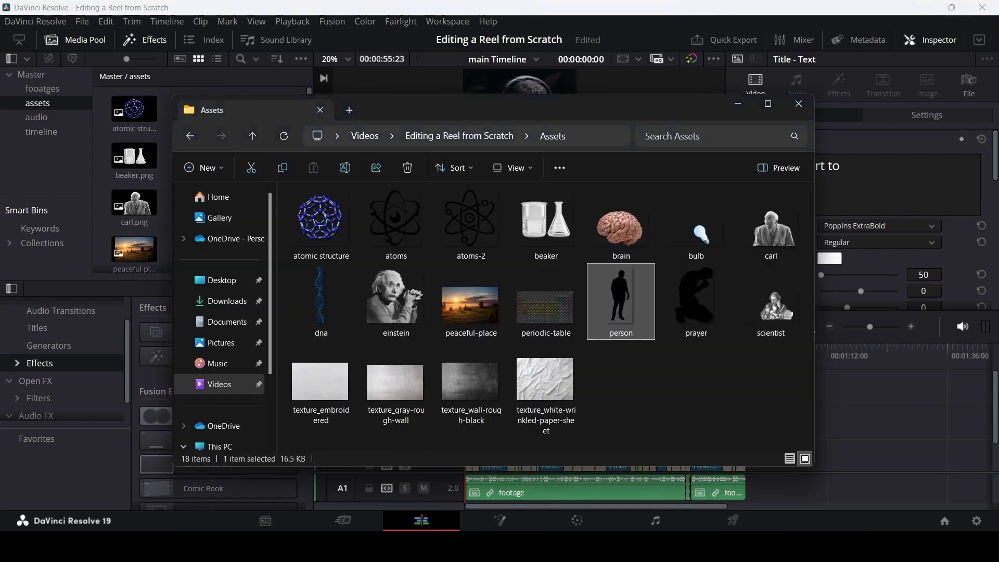
pyautogui.click(631, 383)
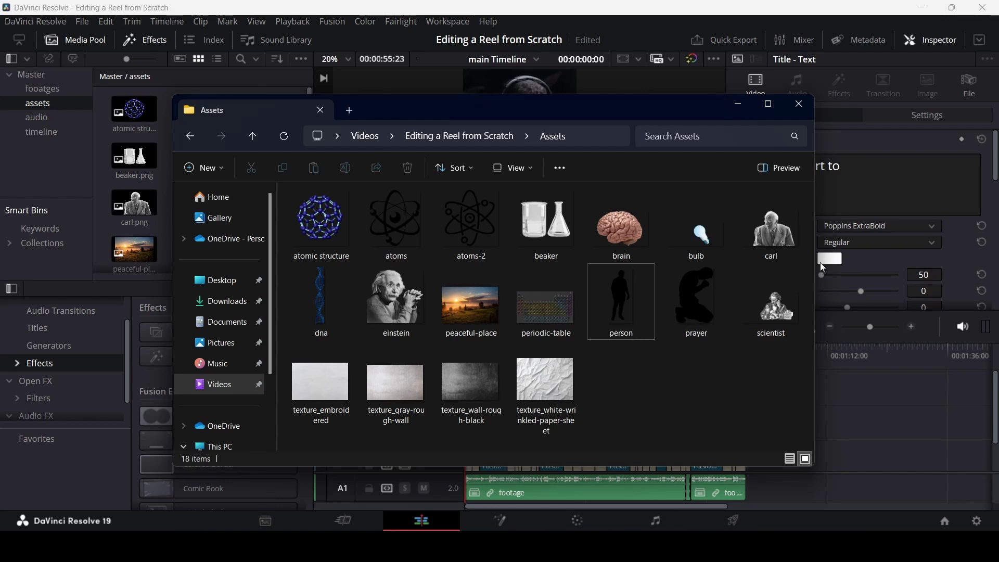
pyautogui.click(693, 7)
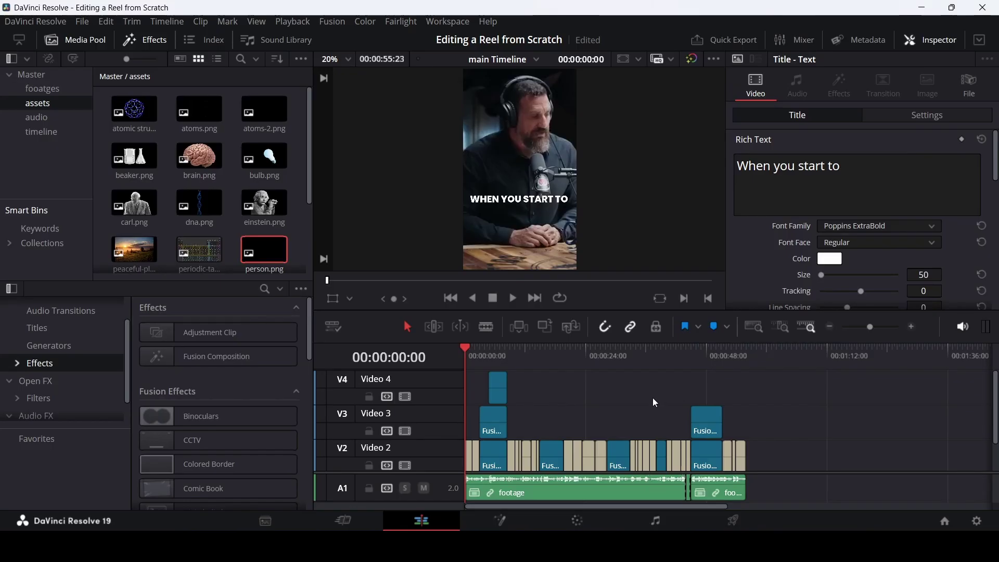
# Step: Play the edited reel full screen from the beginning
pyautogui.press('p')
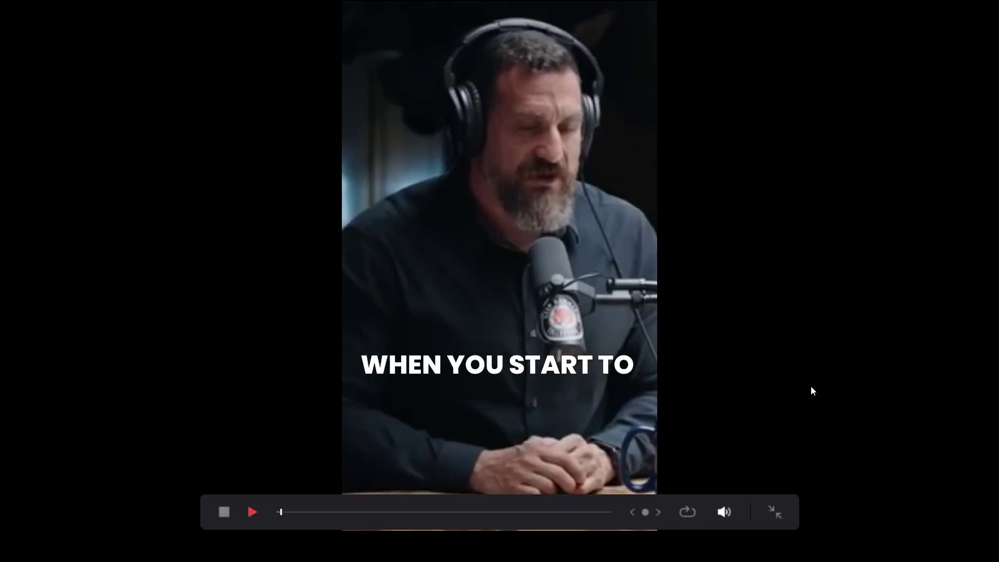